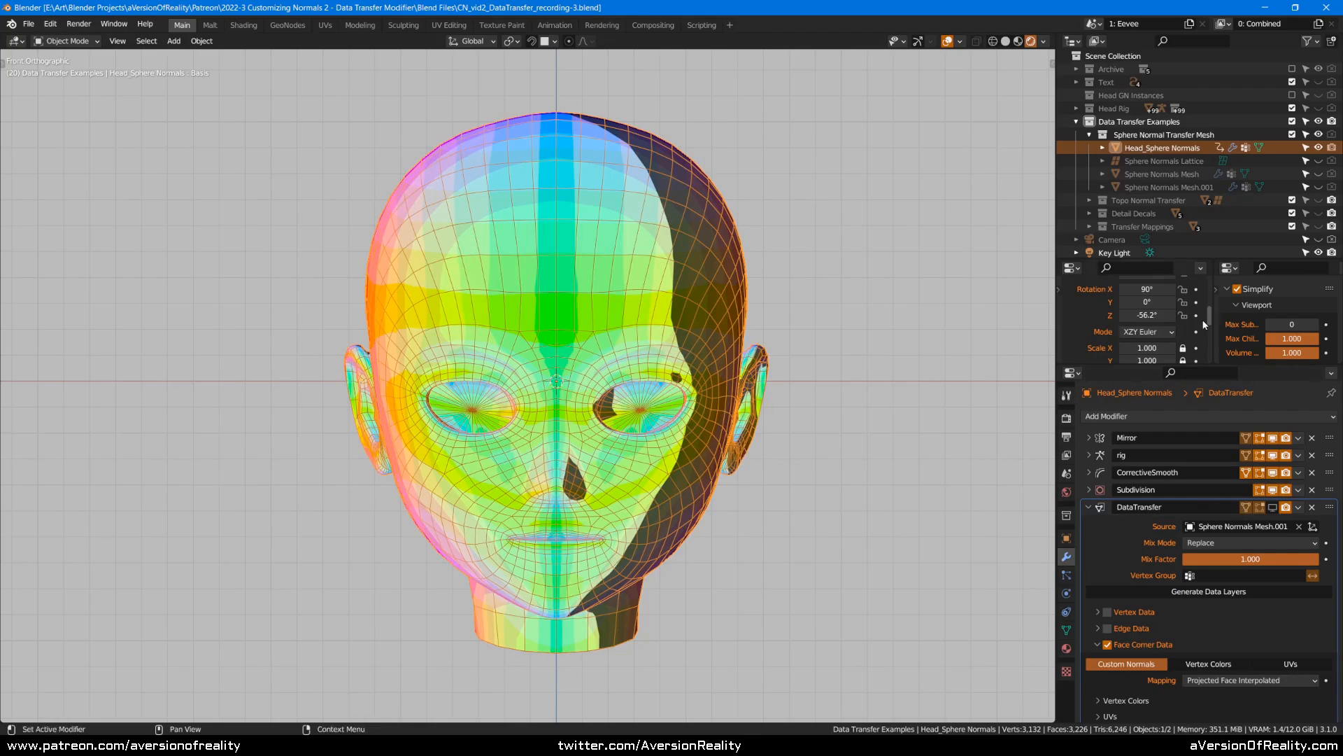
- Pin the Key Light's transform properties in the small properties editor, reselect the head mesh, and set the light's Z rotation to about -58.6°
left_click(1071, 269)
mouse_move(1059, 287)
left_mouse_down()
mouse_move(1076, 288)
mouse_move(1058, 278)
left_mouse_up()
left_click(1114, 253)
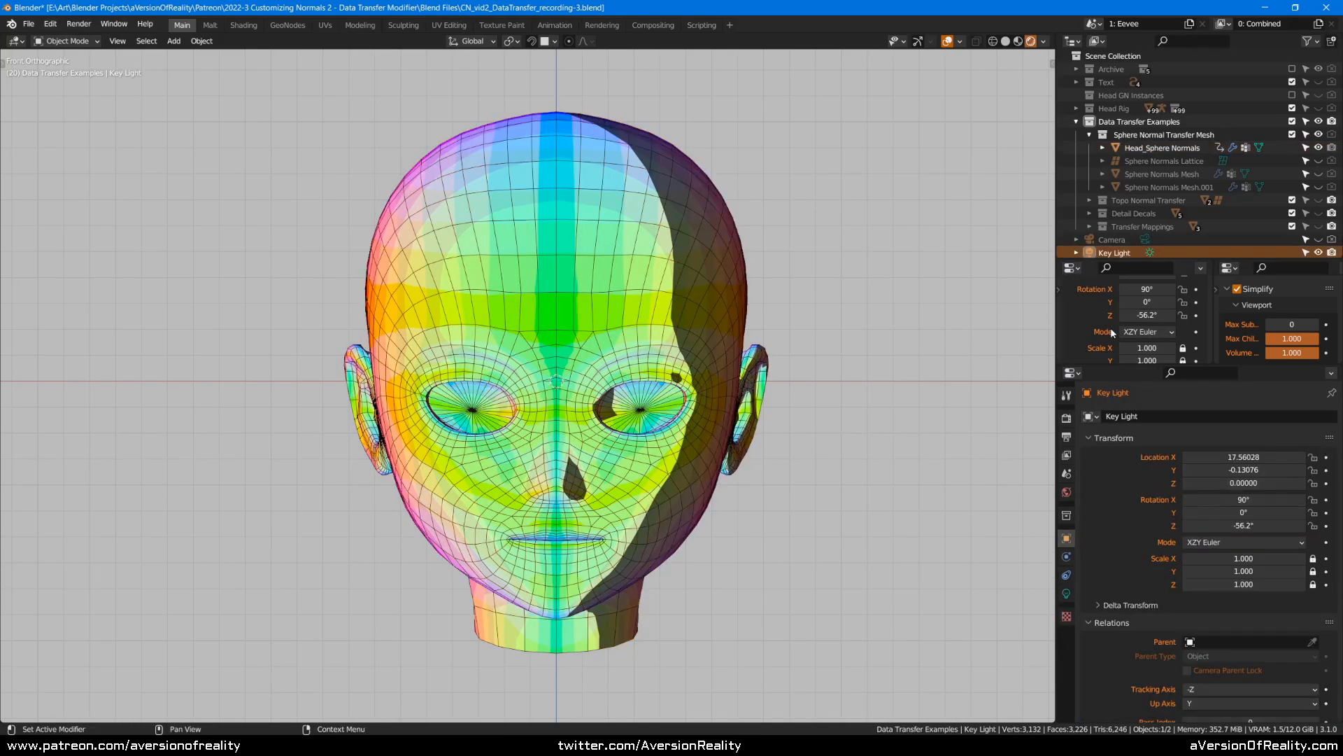
scroll(1123, 321, "up", 4)
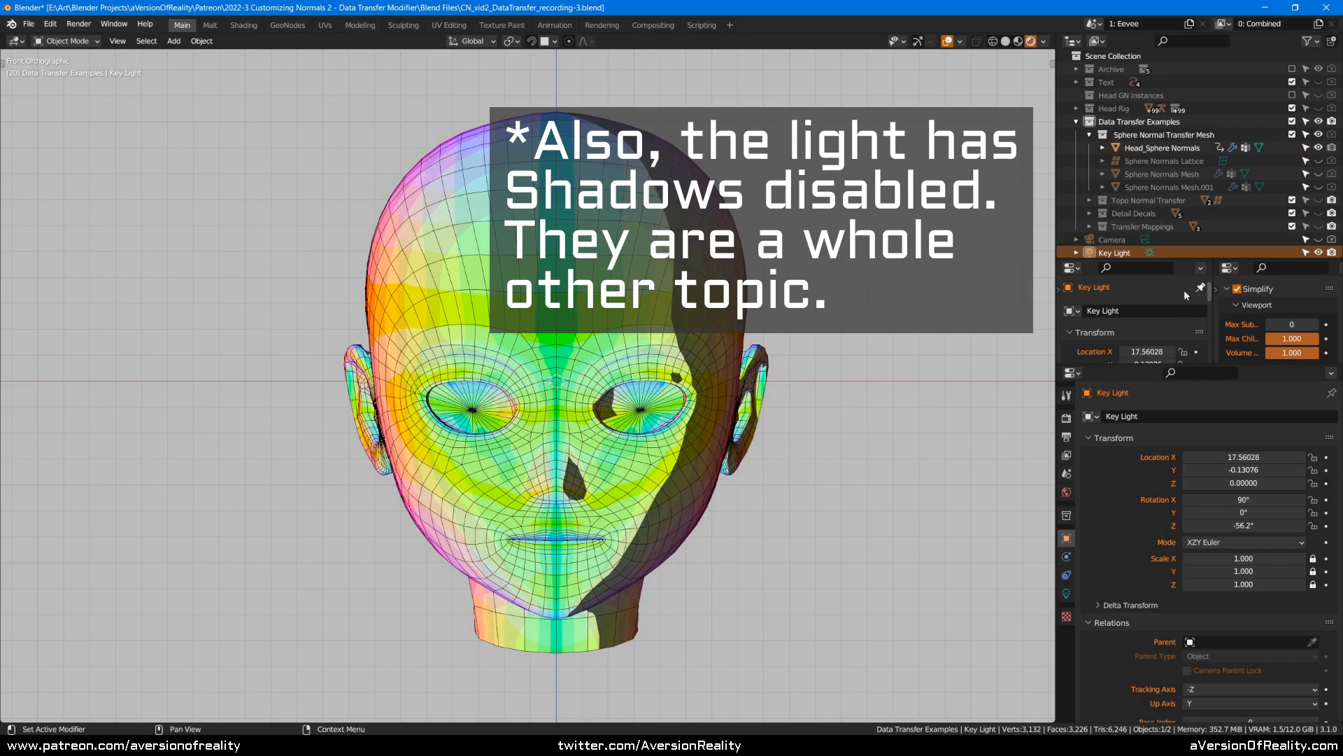
scroll(1200, 294, "down", 3)
left_click(616, 357)
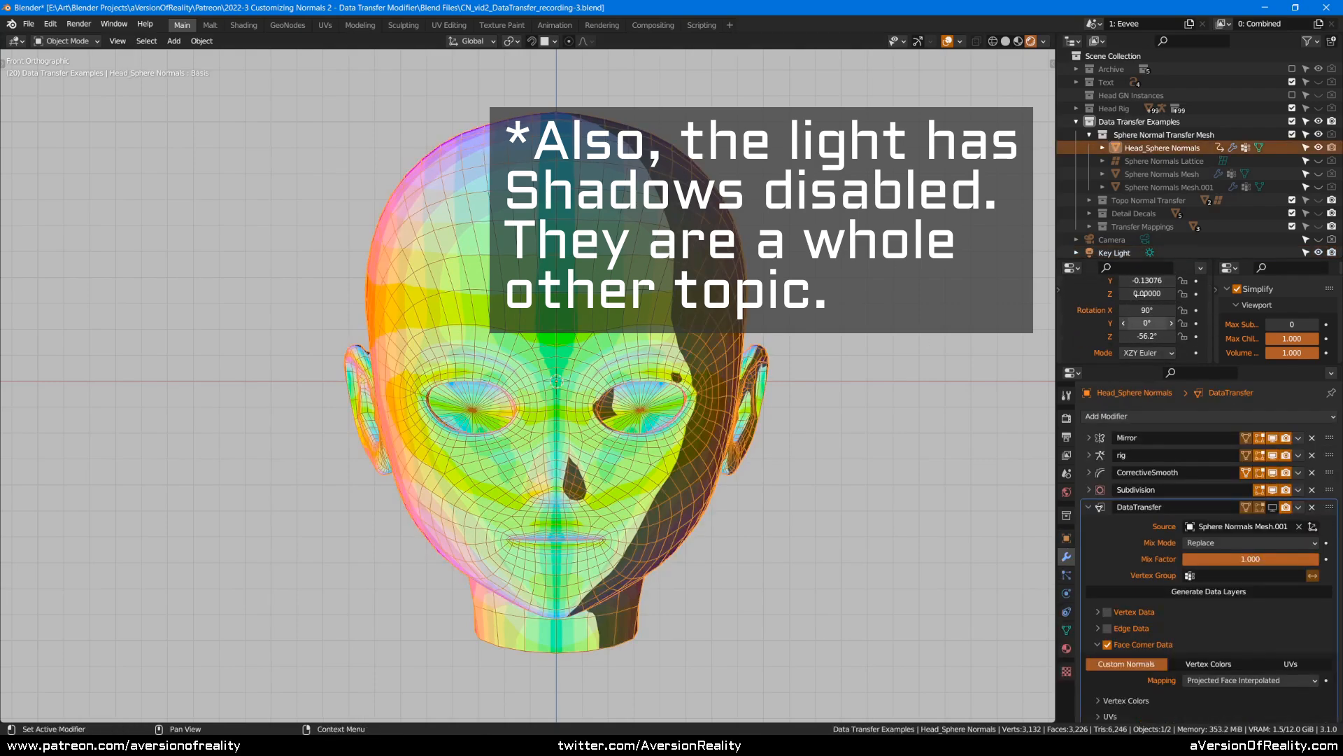
mouse_move(1147, 336)
left_mouse_down()
mouse_move(1180, 328)
mouse_move(1120, 332)
mouse_move(1146, 335)
left_mouse_up()
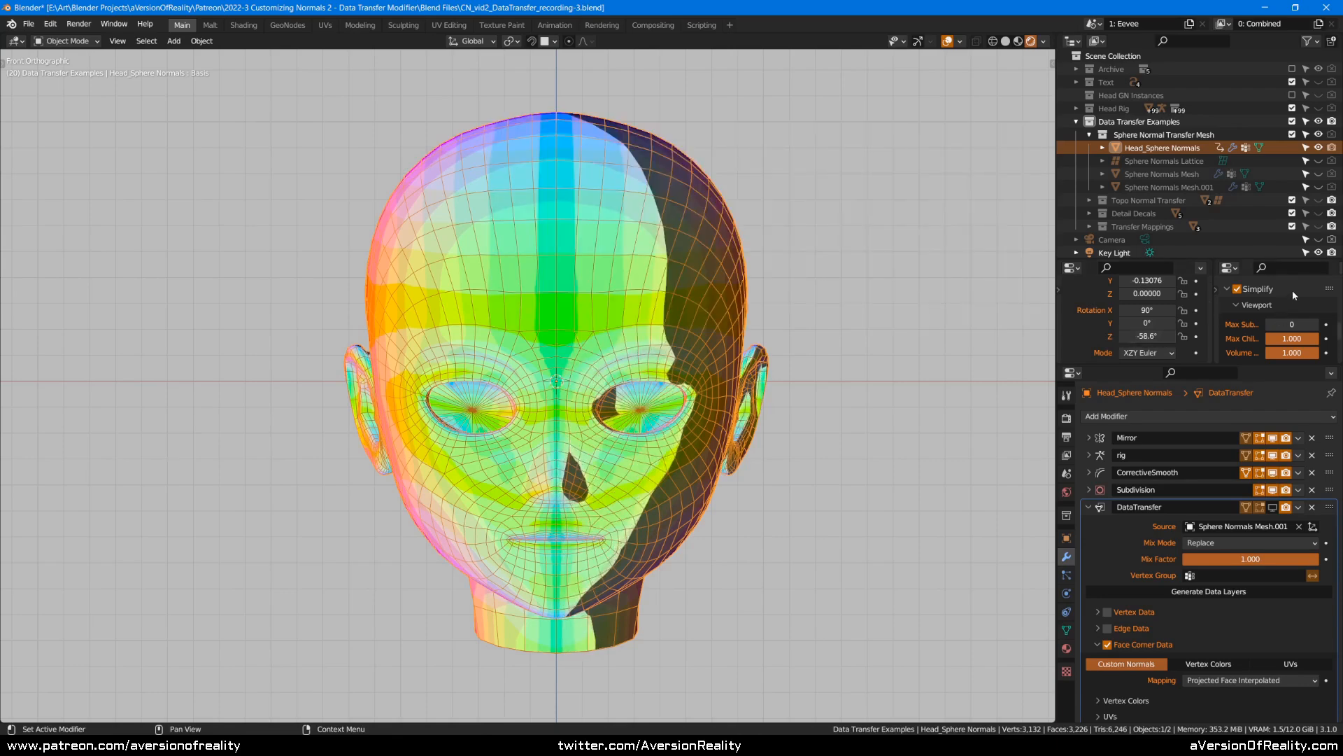
- Try a higher Simplify viewport max subdivision level on the head and return it to 0
left_click(1314, 323)
left_click(1280, 324)
type("2")
key("Return")
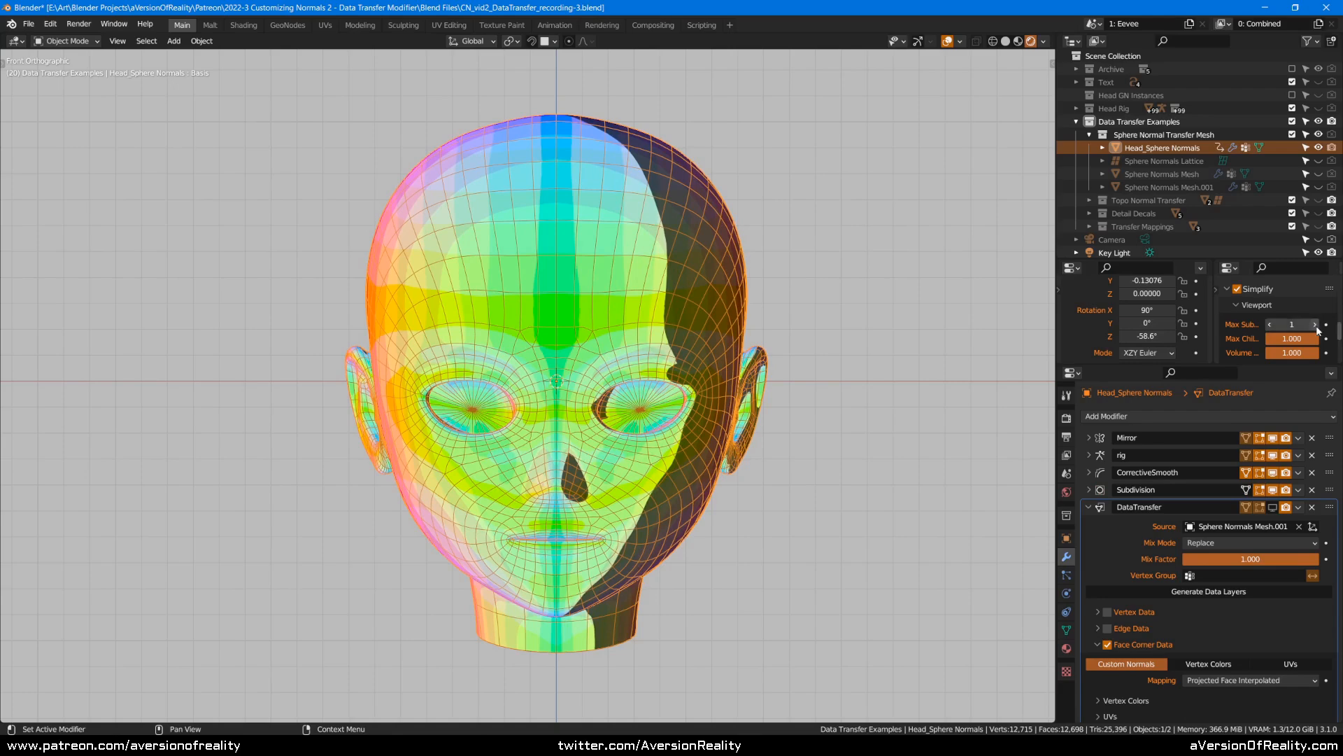
left_click(1271, 325)
left_click(1271, 325)
- Bring up the shader node tree beside the head and preview the Toon + Soft output of the Toon preview group
left_click_drag(1342, 126, 694, 35)
middle_click_drag(429, 280, 220, 262, "shift")
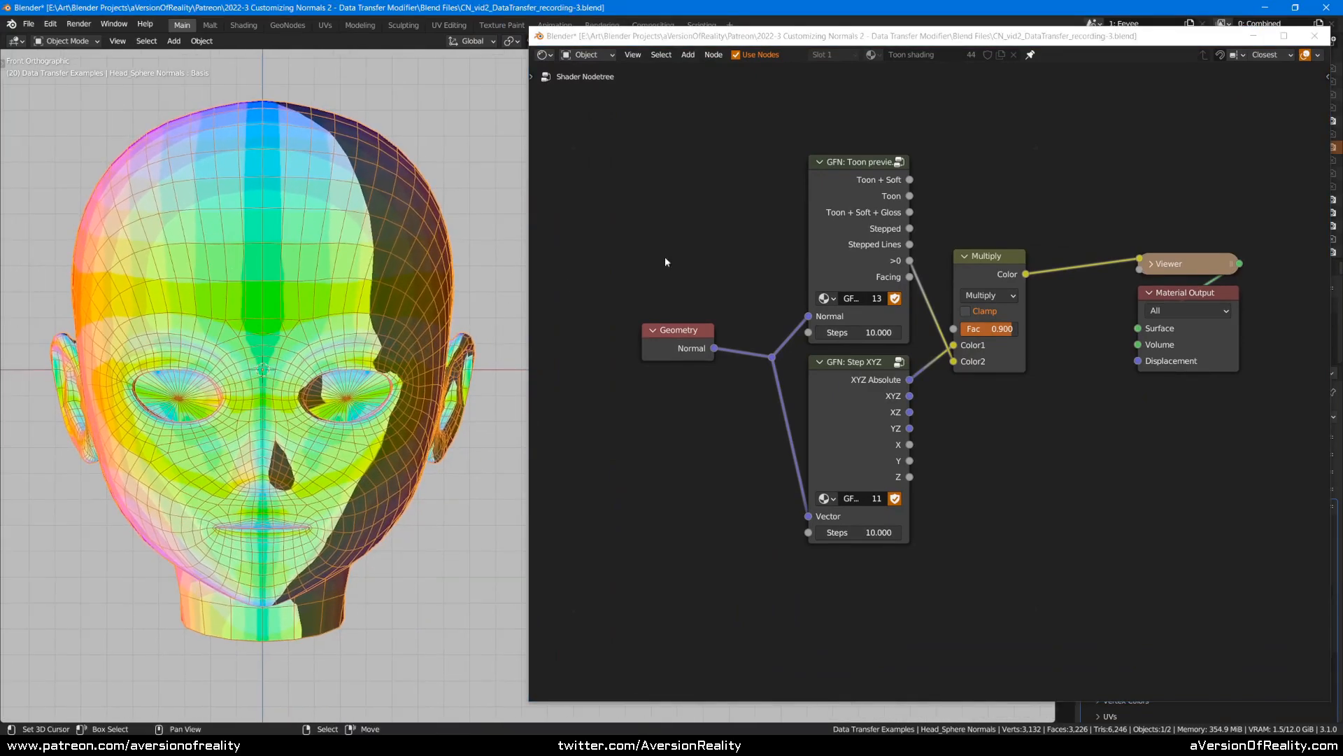
left_click(877, 192, "ctrl+shift")
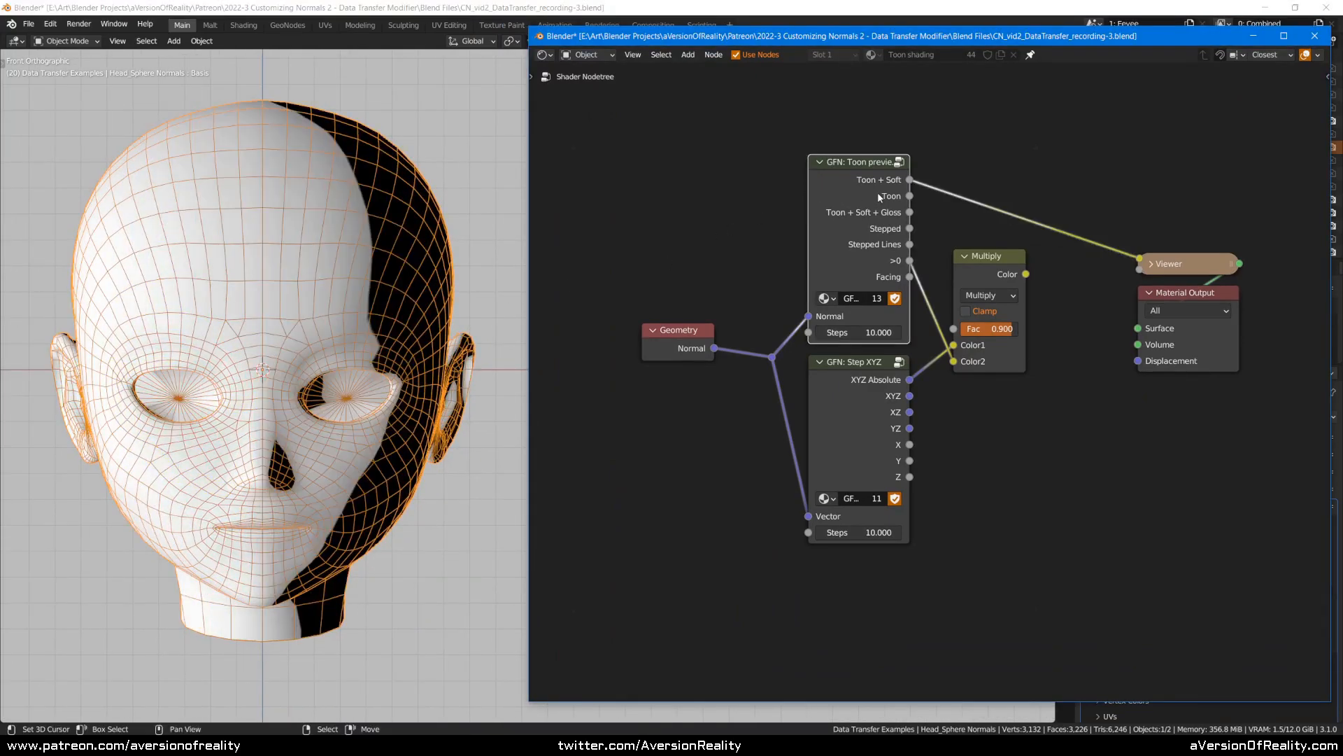
left_click(757, 223)
- Examine the node setup inside the GFN: Toon preview group and return to the main node tree
left_click(862, 206)
key("Tab")
key("Home")
mouse_move(1196, 296)
middle_mouse_down()
mouse_move(1135, 274)
mouse_move(1177, 281)
middle_mouse_up()
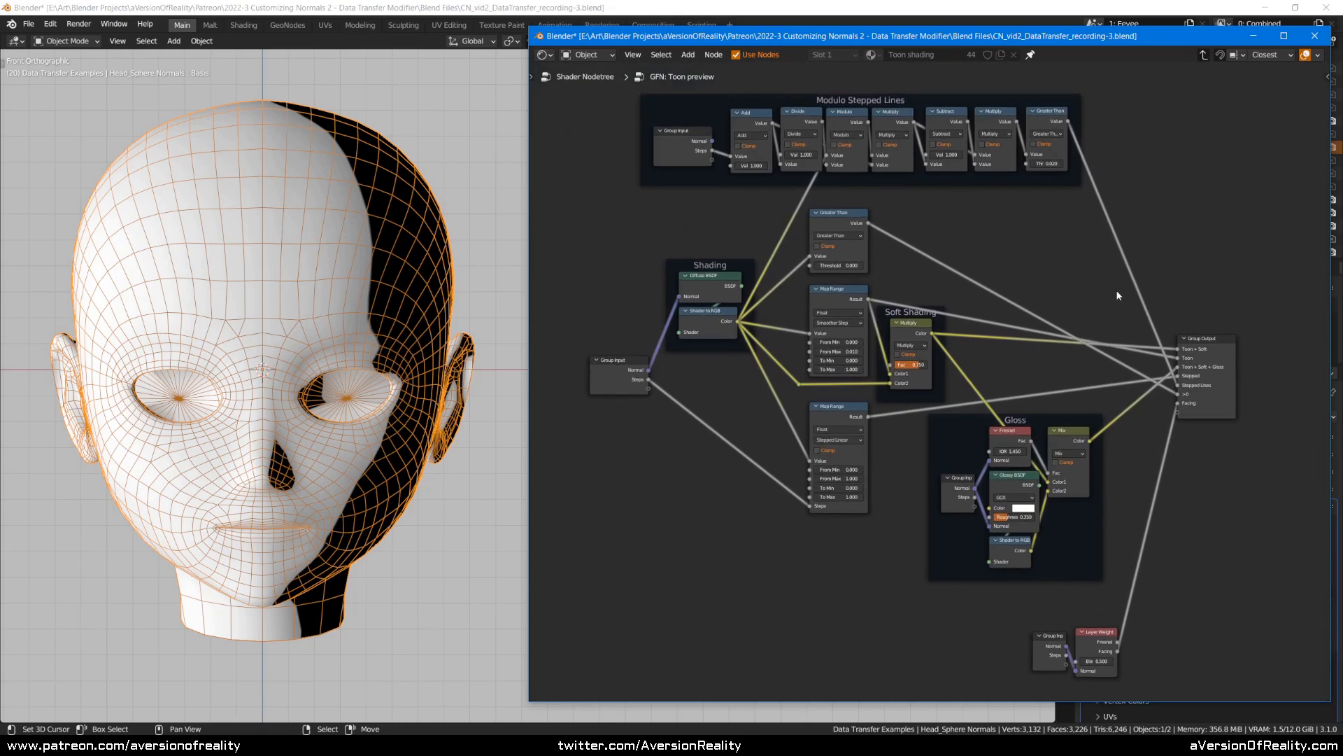
key("Tab")
scroll(895, 399, "up", 3)
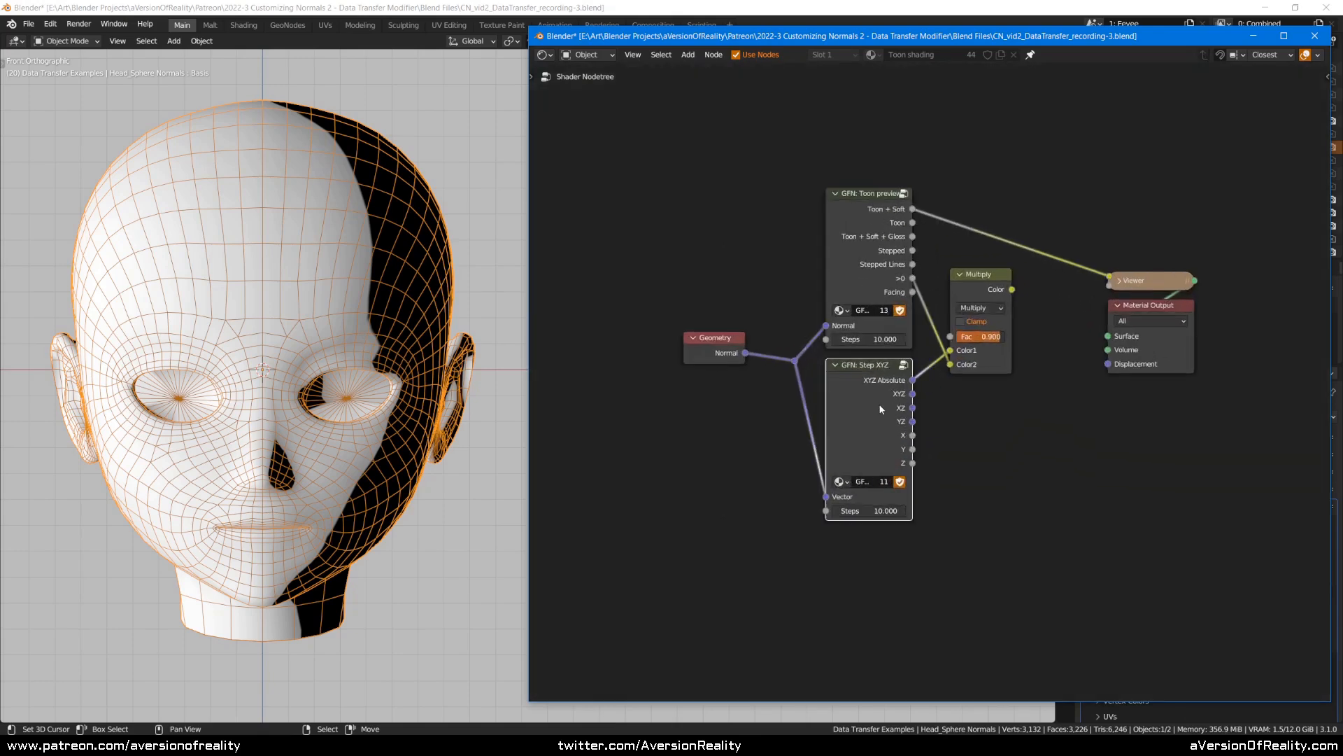
- Examine the node setup inside the GFN: Step XYZ group and return to the main node tree
key("Tab")
scroll(1073, 270, "down", 2)
scroll(1070, 276, "up", 3)
middle_click_drag(1039, 166, 1075, 118)
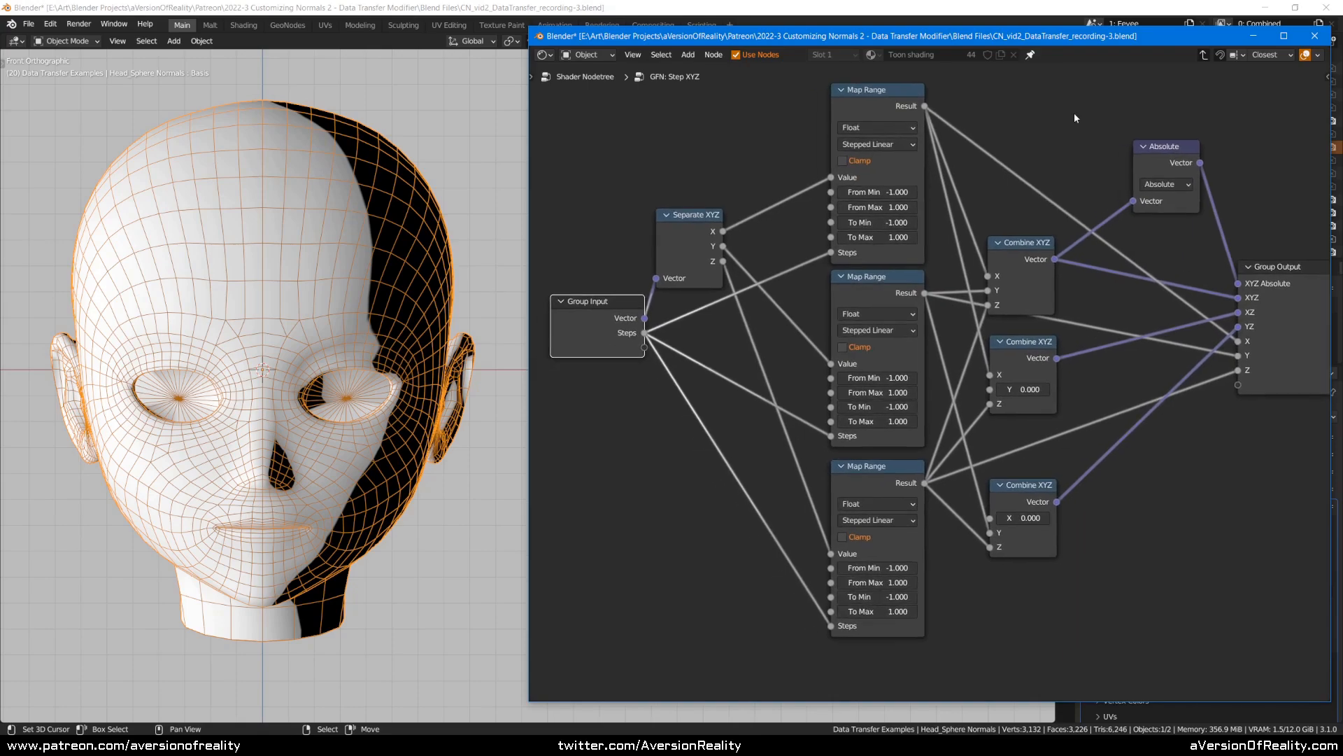
key("Tab")
- Preview the Step XYZ group's outputs through to YZ on the head, and reconnect the Multiply node to the Viewer
left_click(866, 391, "ctrl+shift")
left_click(866, 390, "ctrl+shift")
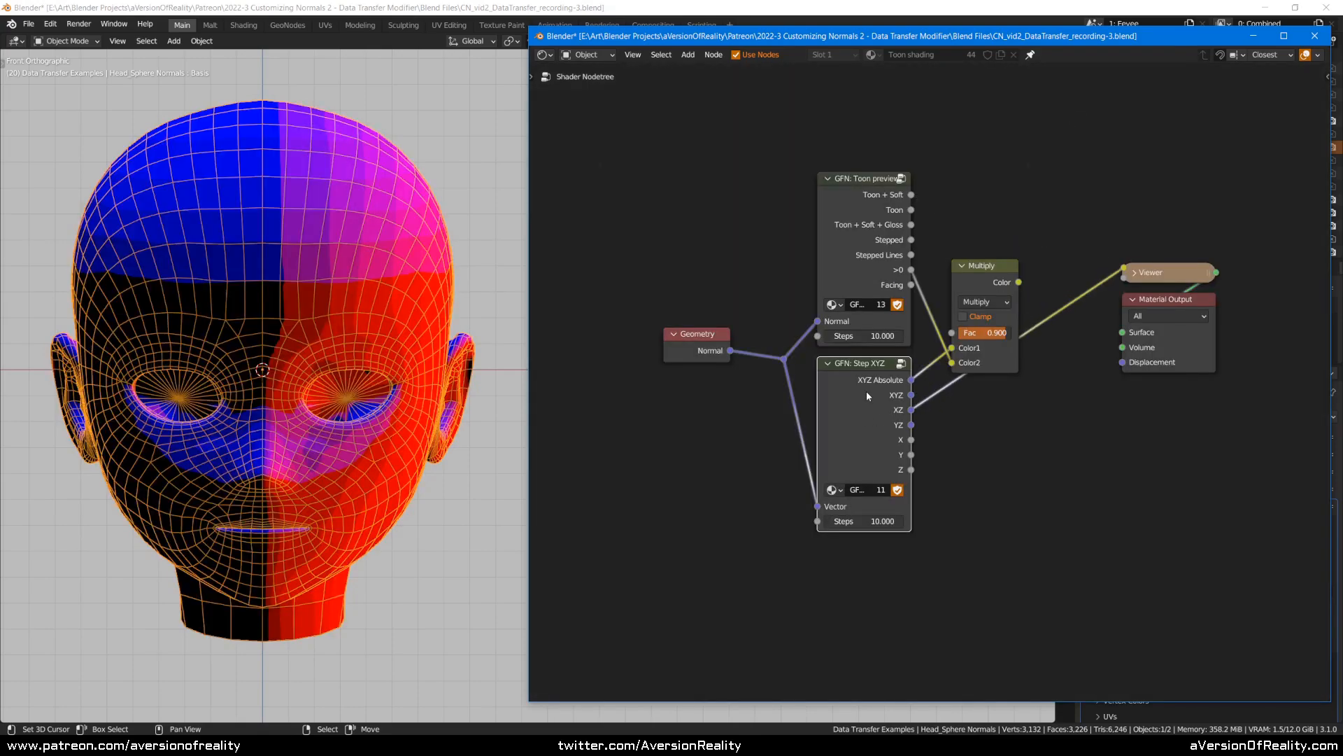
left_click(866, 391, "ctrl+shift")
left_click(665, 391)
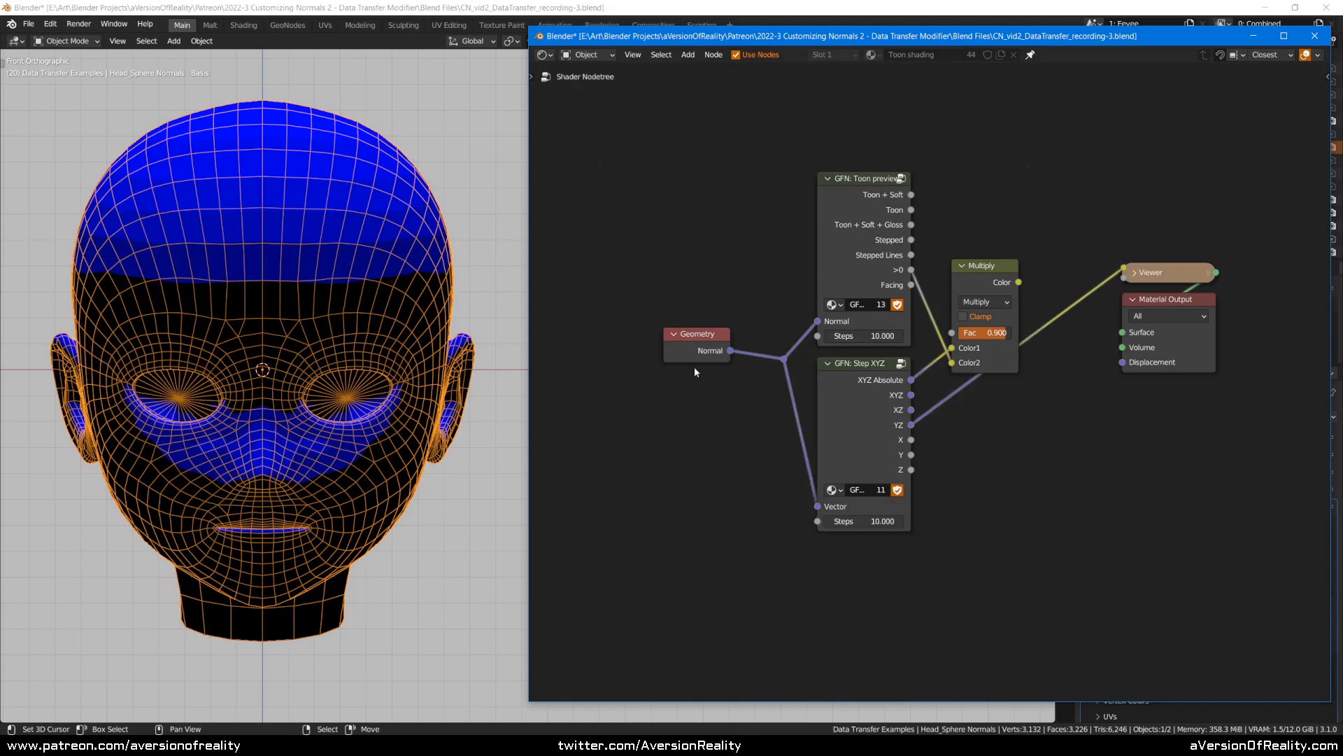
left_click(993, 279, "ctrl+shift")
- Examine the stepped normal colours and the light-to-shadow edge on the head from several angles
middle_click_drag(428, 252, 455, 257, "shift")
middle_click_drag(362, 177, 371, 222, "shift")
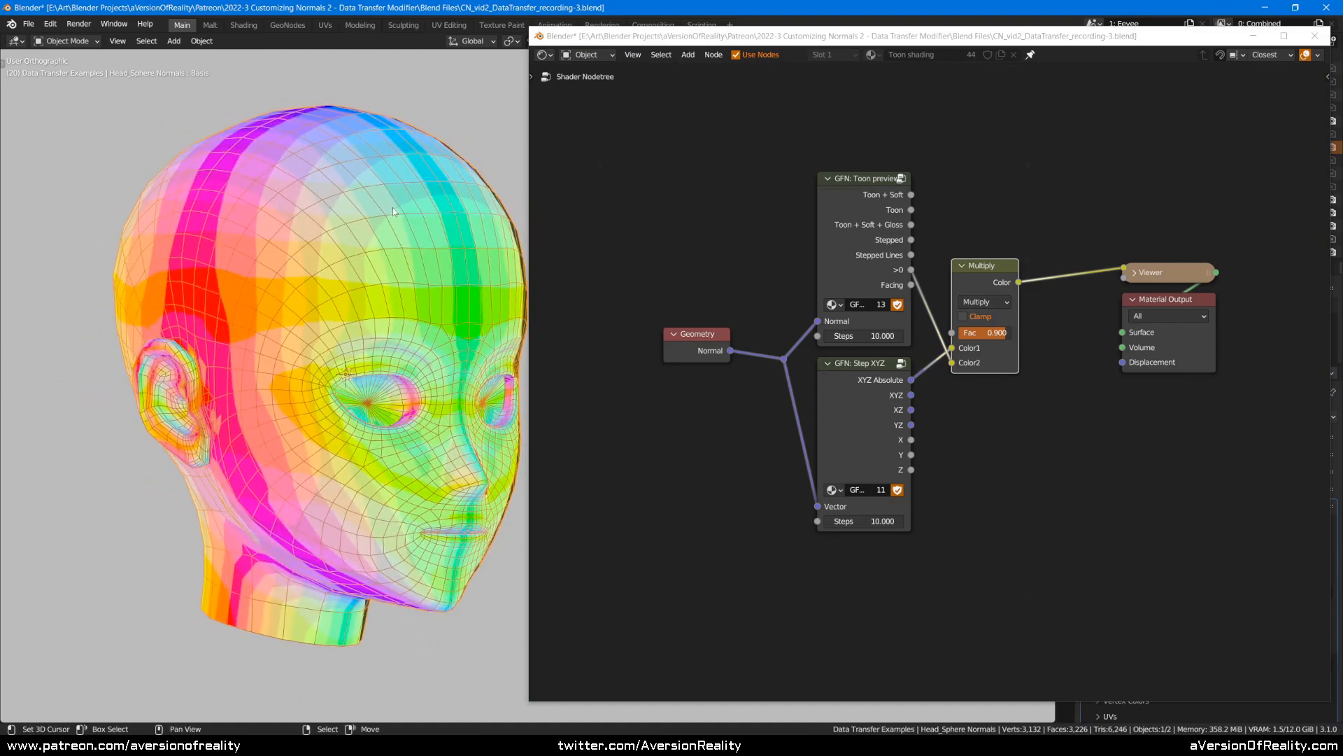
middle_click_drag(286, 364, 356, 235)
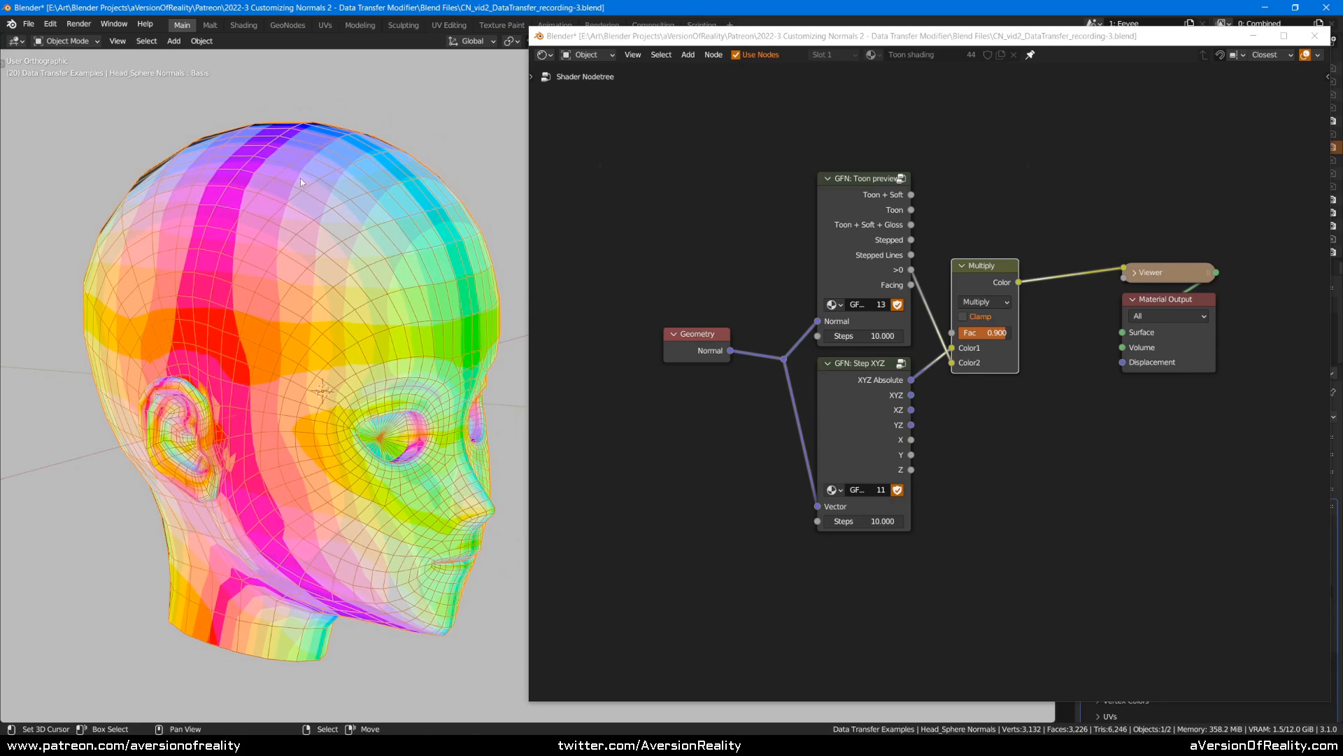
middle_click_drag(433, 355, 386, 276)
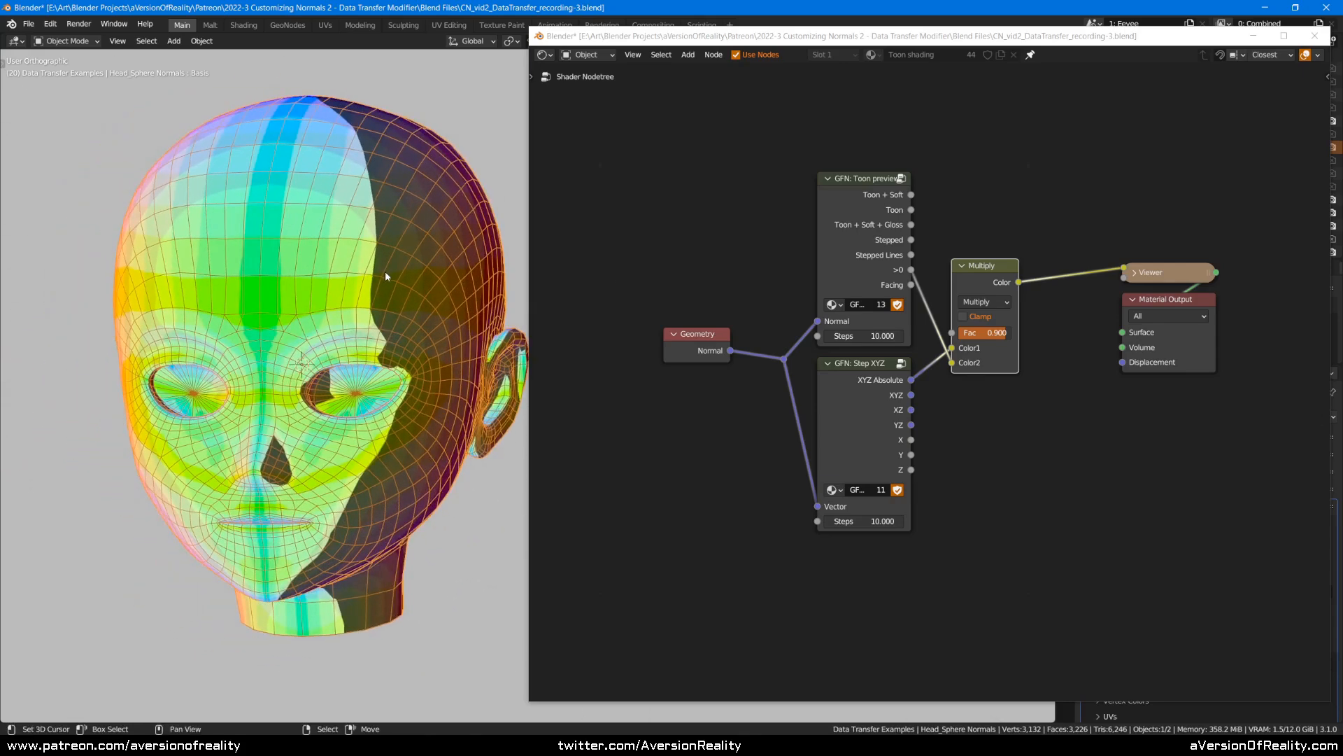
left_click(868, 235)
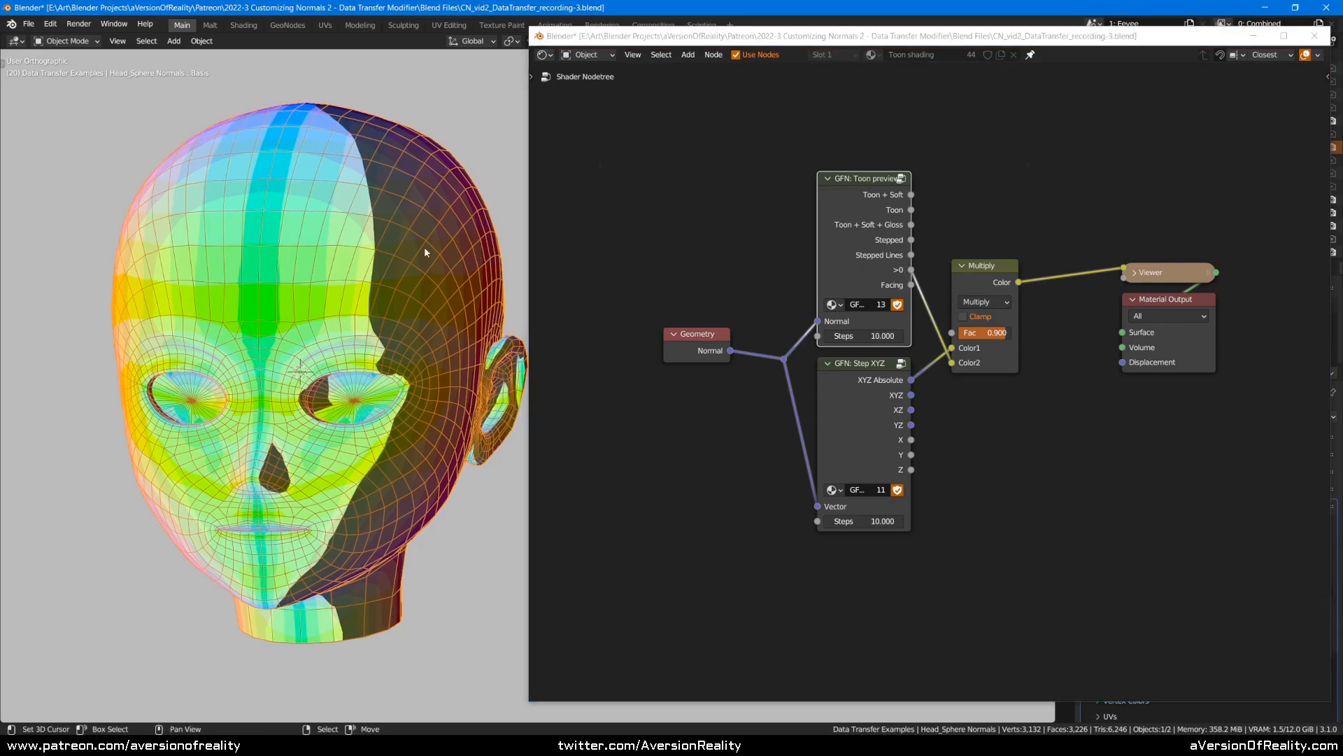
scroll(403, 244, "up", 2)
middle_click_drag(372, 195, 392, 187, "shift")
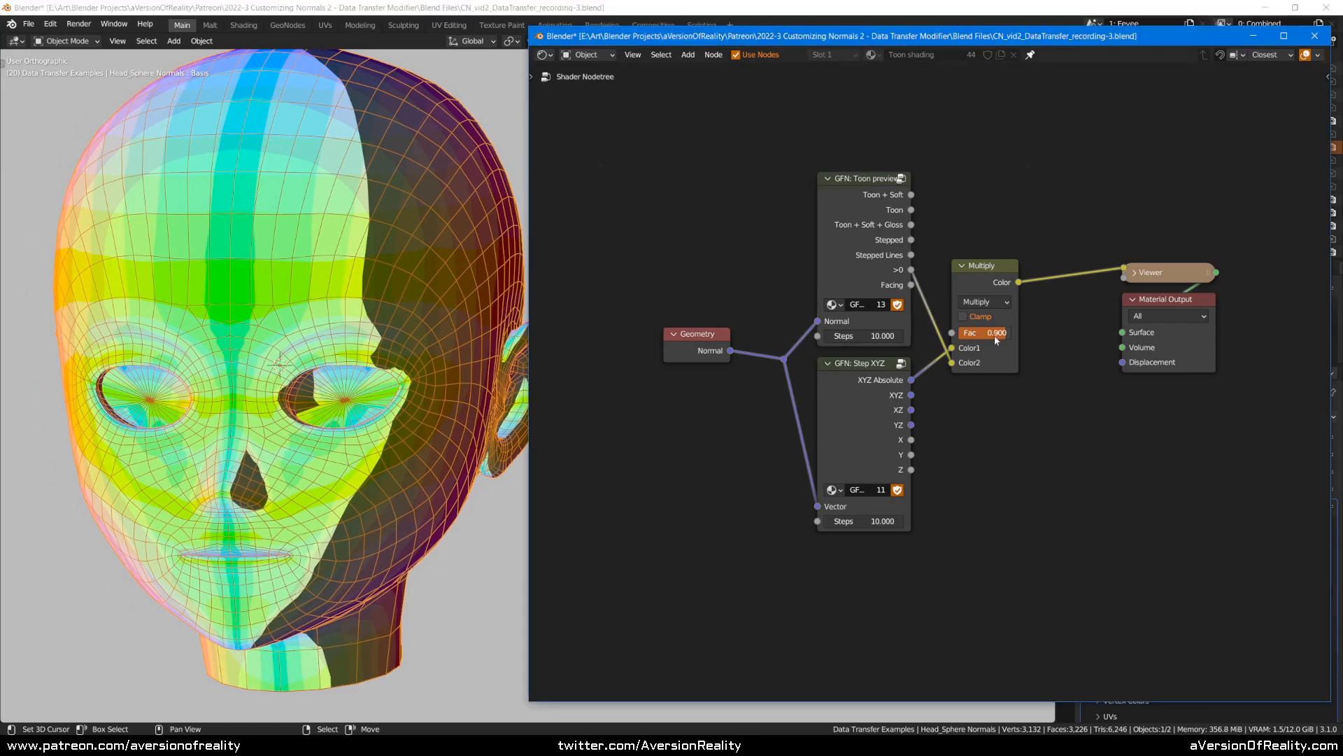
middle_click_drag(444, 351, 355, 273)
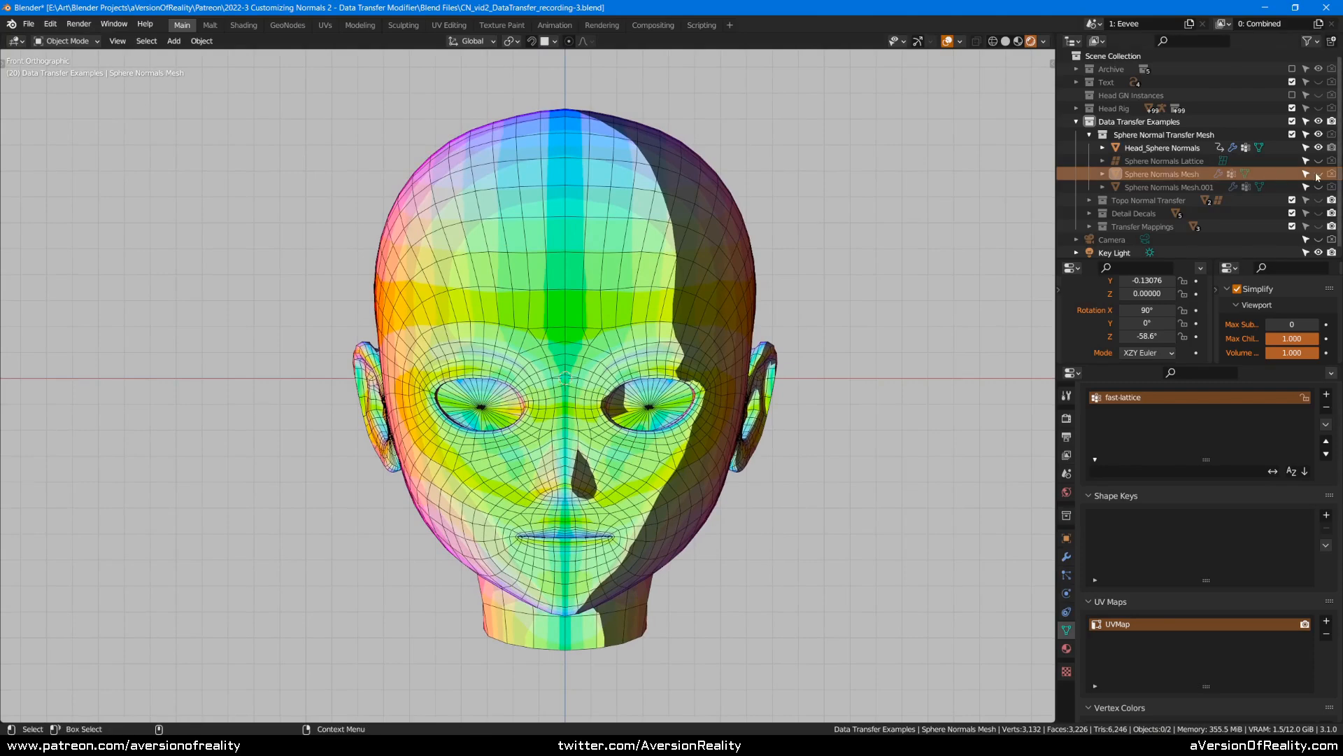
- Unhide the Sphere Normals Mesh around the head and select it
left_click(1321, 175)
middle_click_drag(966, 196, 861, 217)
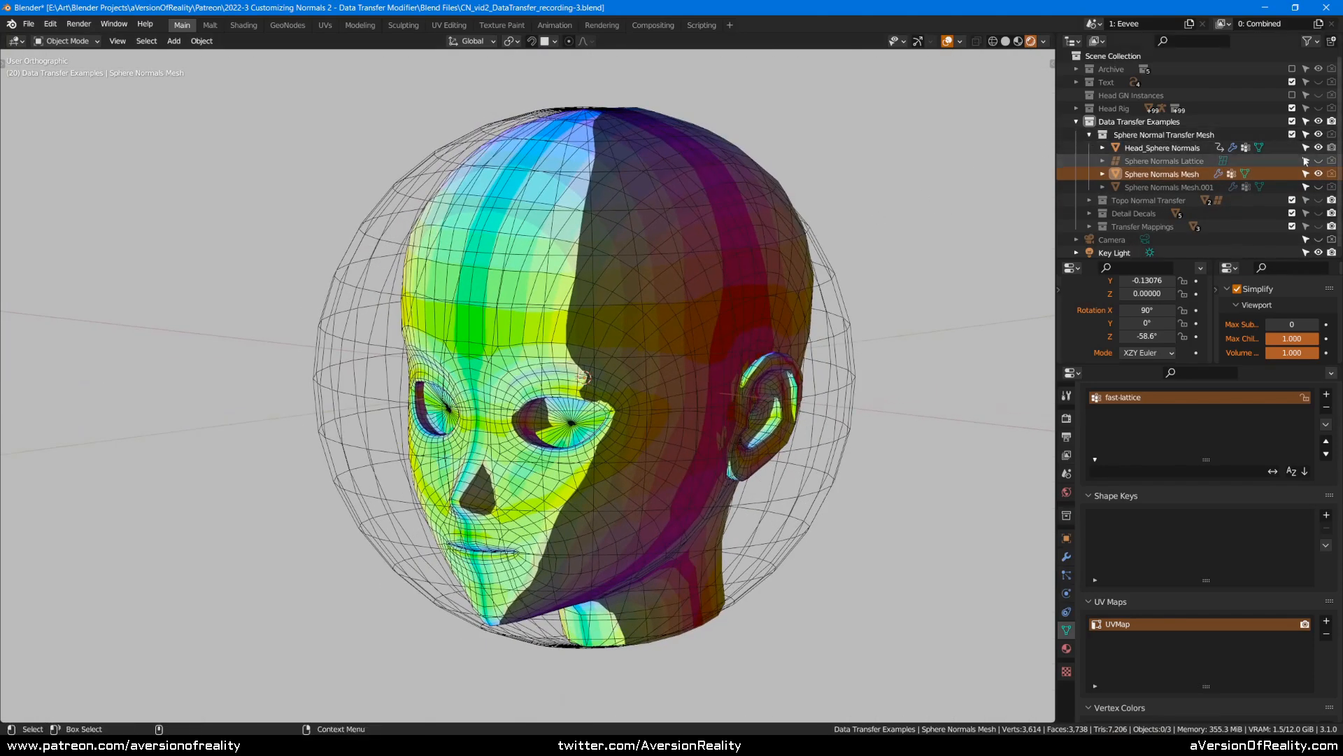
left_click(344, 258)
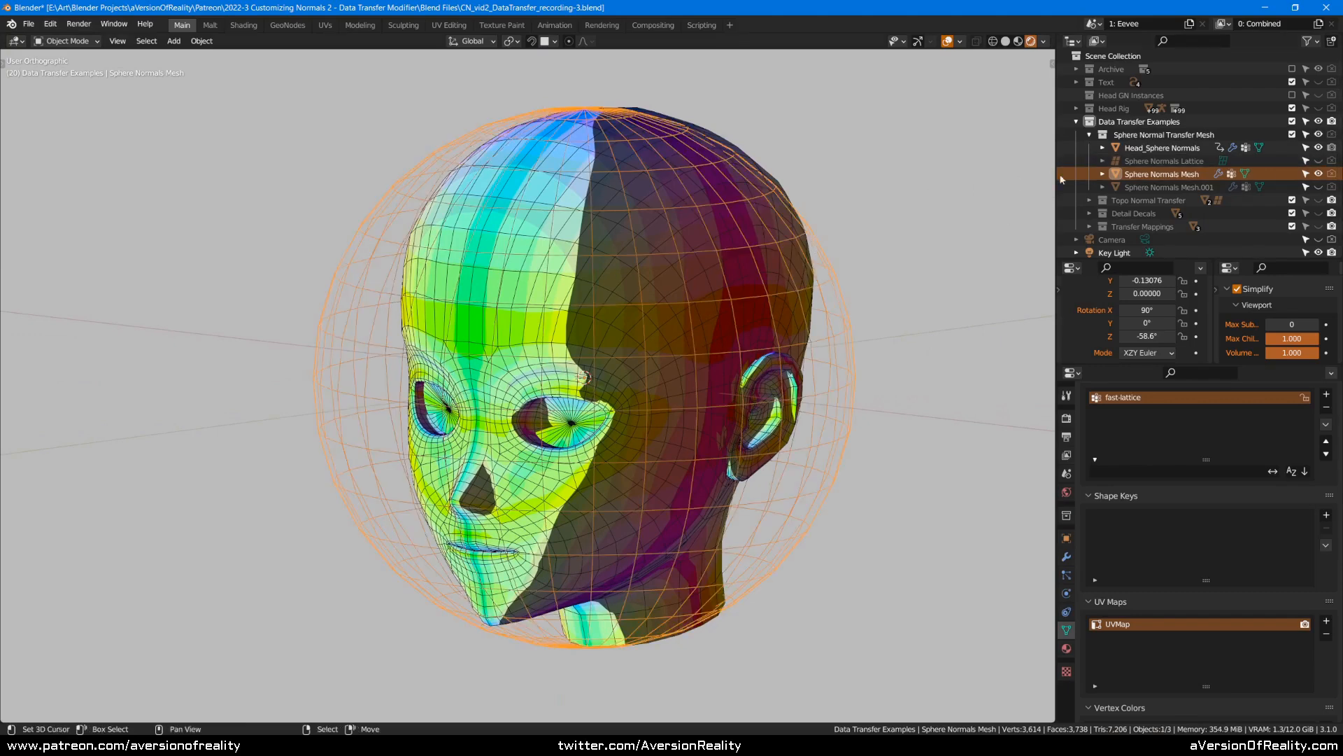
- Unhide the Sphere Normals Lattice, enable its Key 2 shape key to fit the sphere to the head, and hide the lattice again
left_click(1319, 161)
left_click(931, 246)
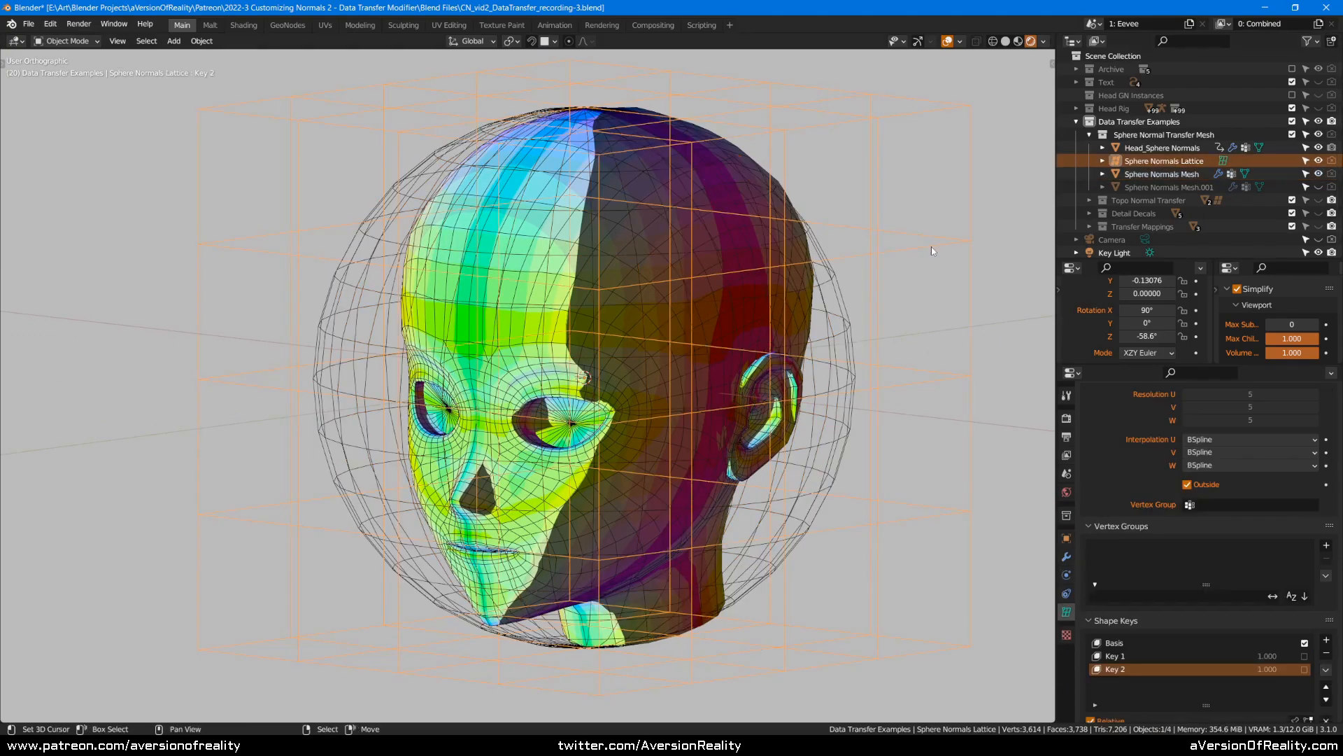
left_click(1305, 670)
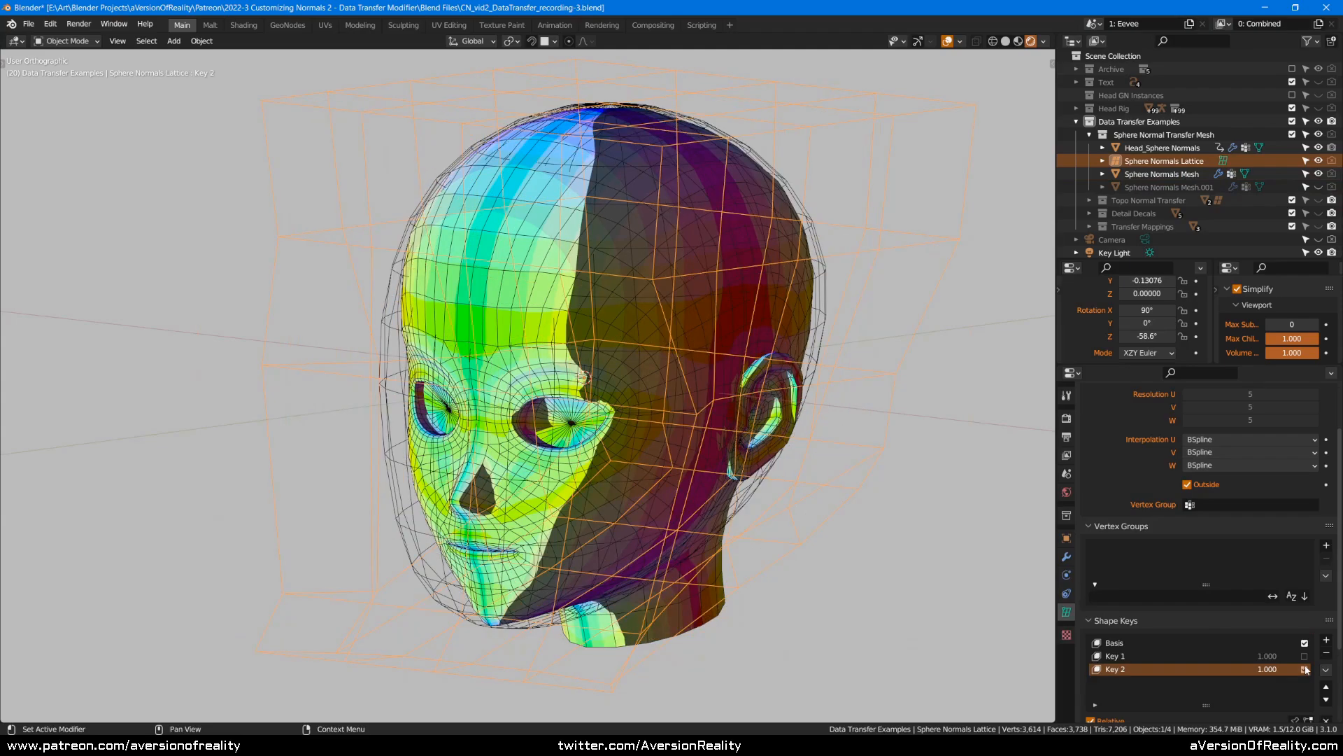
middle_click_drag(884, 270, 721, 336)
key("h")
- Select the deformed Sphere Normals Mesh and switch the viewport to solid shading to inspect its fit around the head
right_click(405, 409)
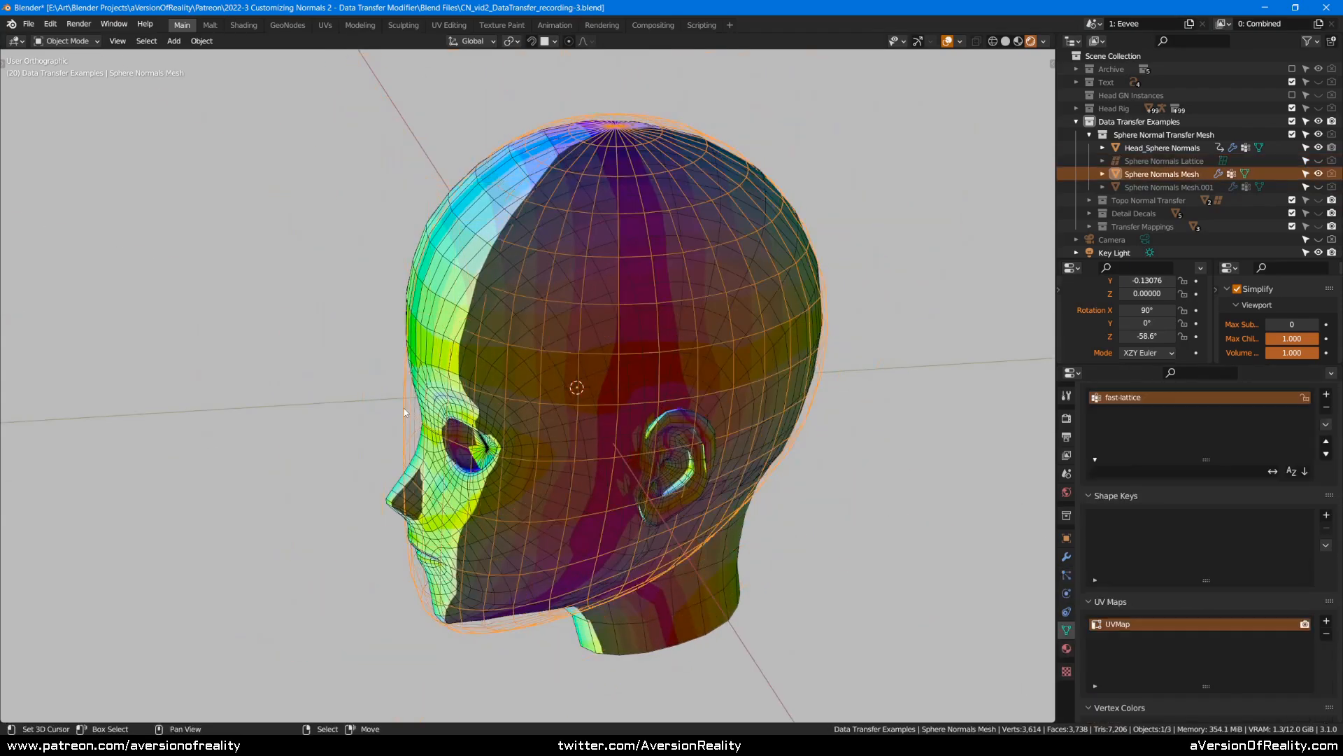
key("z")
left_click(494, 406)
mouse_move(501, 407)
middle_mouse_down()
mouse_move(765, 373)
mouse_move(850, 378)
mouse_move(773, 510)
mouse_move(657, 419)
mouse_move(675, 396)
mouse_move(708, 390)
middle_mouse_up()
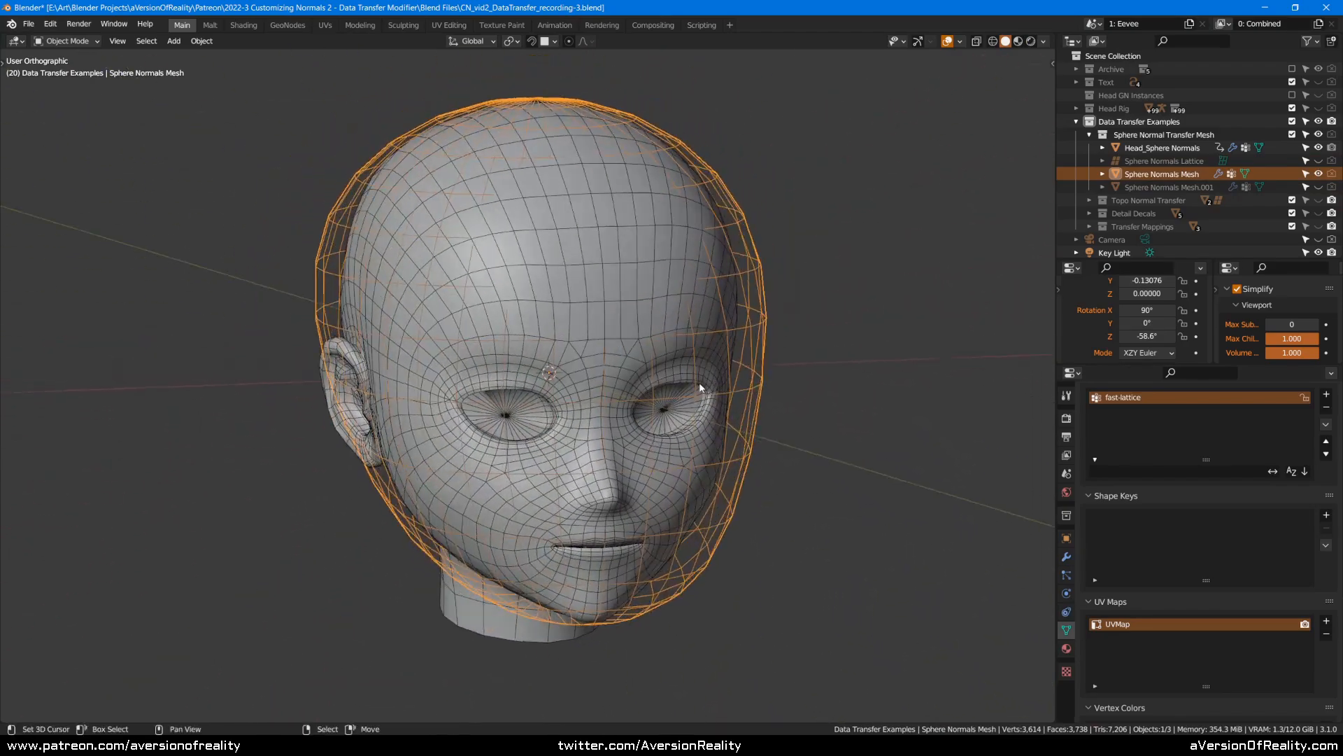
- Hide the Sphere Normals Mesh, and unhide and select Sphere Normals Mesh.001 in its place
key("h")
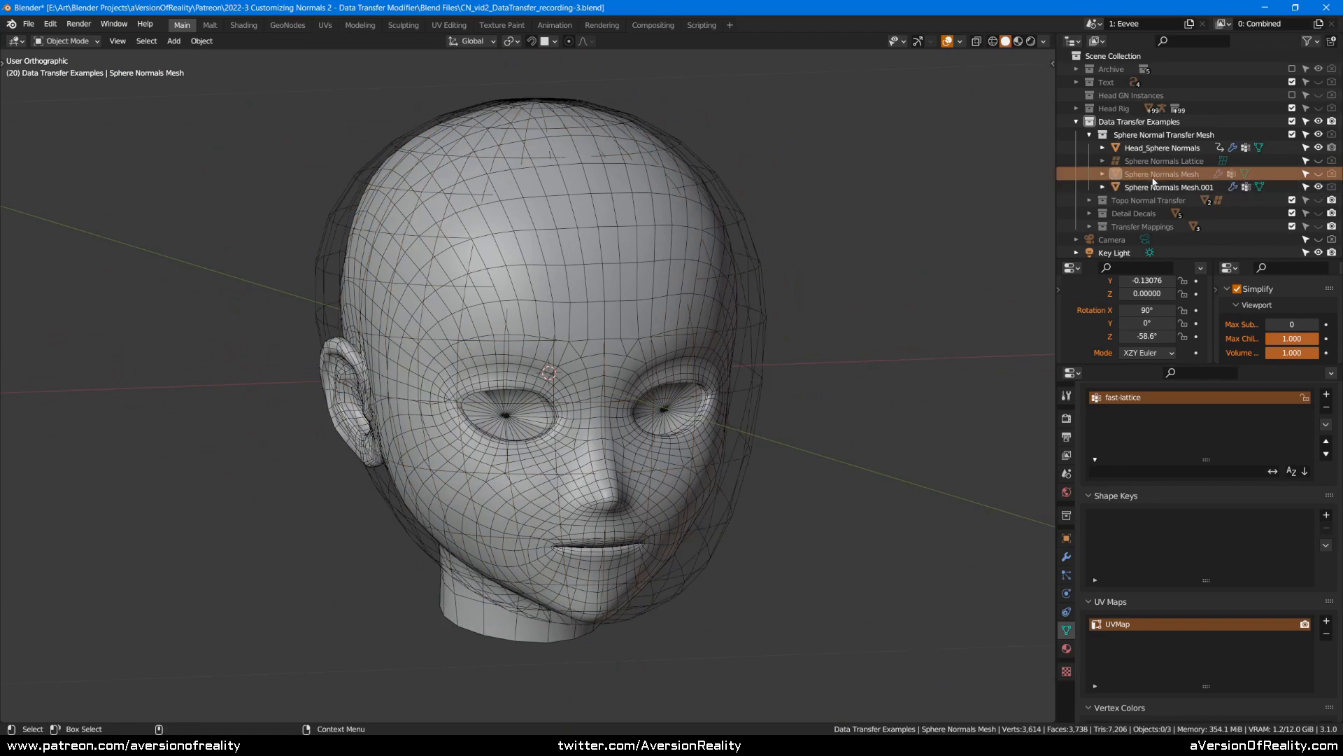
left_click(1165, 187)
mouse_move(859, 263)
middle_mouse_down()
mouse_move(947, 267)
mouse_move(964, 331)
mouse_move(810, 349)
mouse_move(801, 282)
mouse_move(871, 284)
middle_mouse_up()
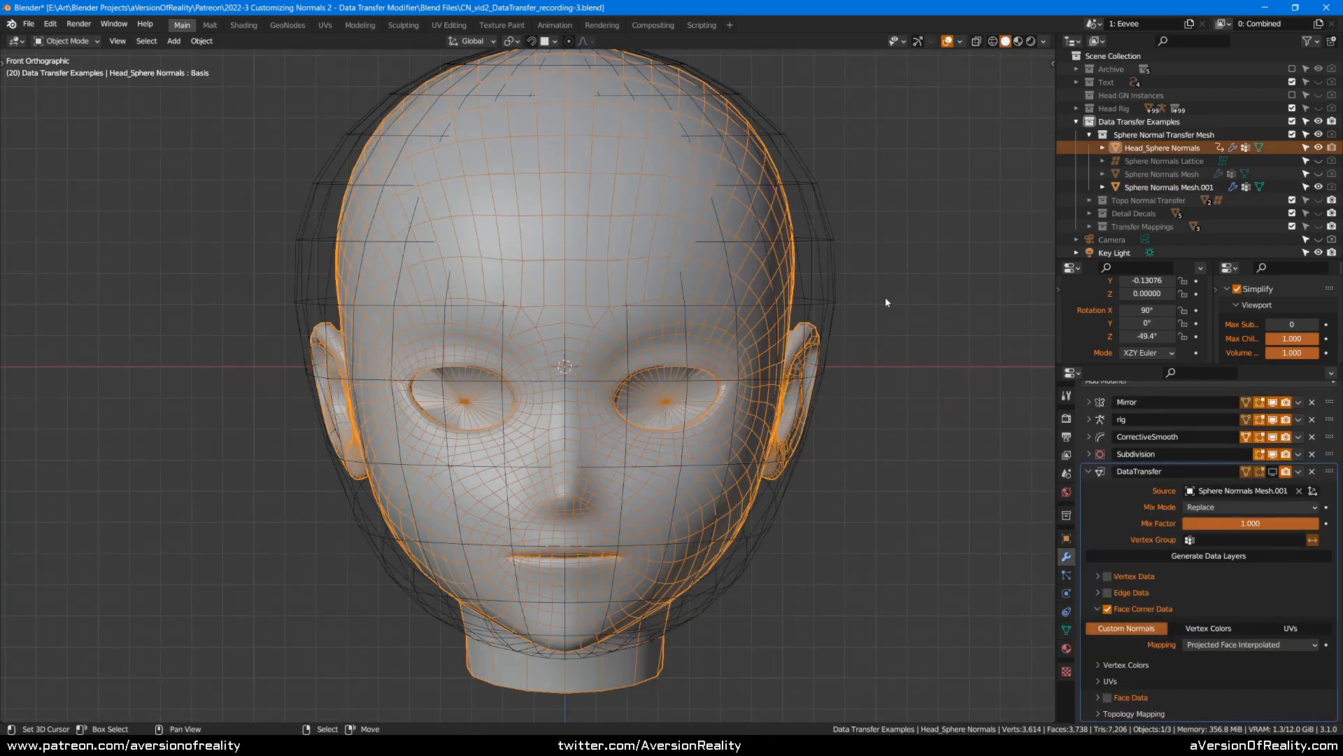
- Return the viewport to rendered shading and enable viewport display of the head's DataTransfer modifier
key("z")
left_click(888, 233)
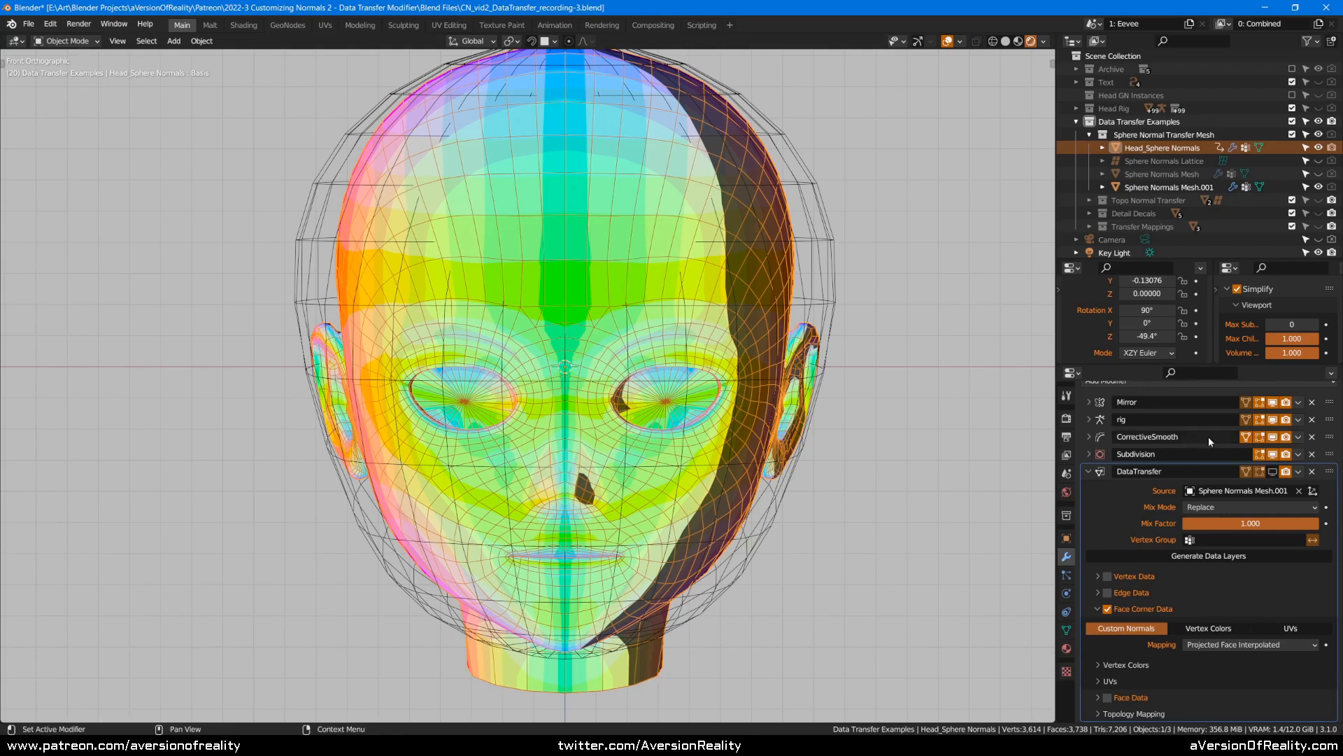
left_click(1273, 472)
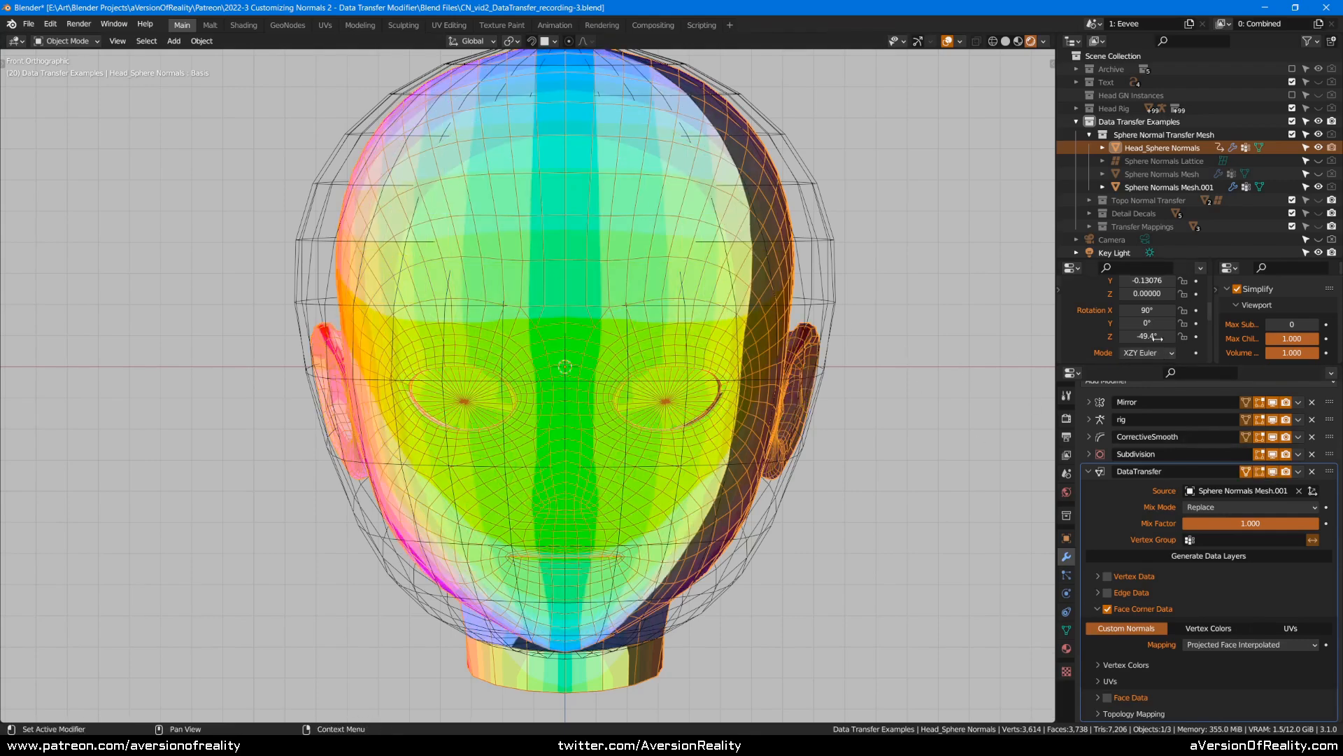
- Check the transferred shading with Simplify viewport max subdivision at 1 and set the Key Light's Z rotation to about -51.4°
mouse_move(1141, 337)
left_mouse_down()
mouse_move(1102, 337)
mouse_move(1130, 336)
left_mouse_up()
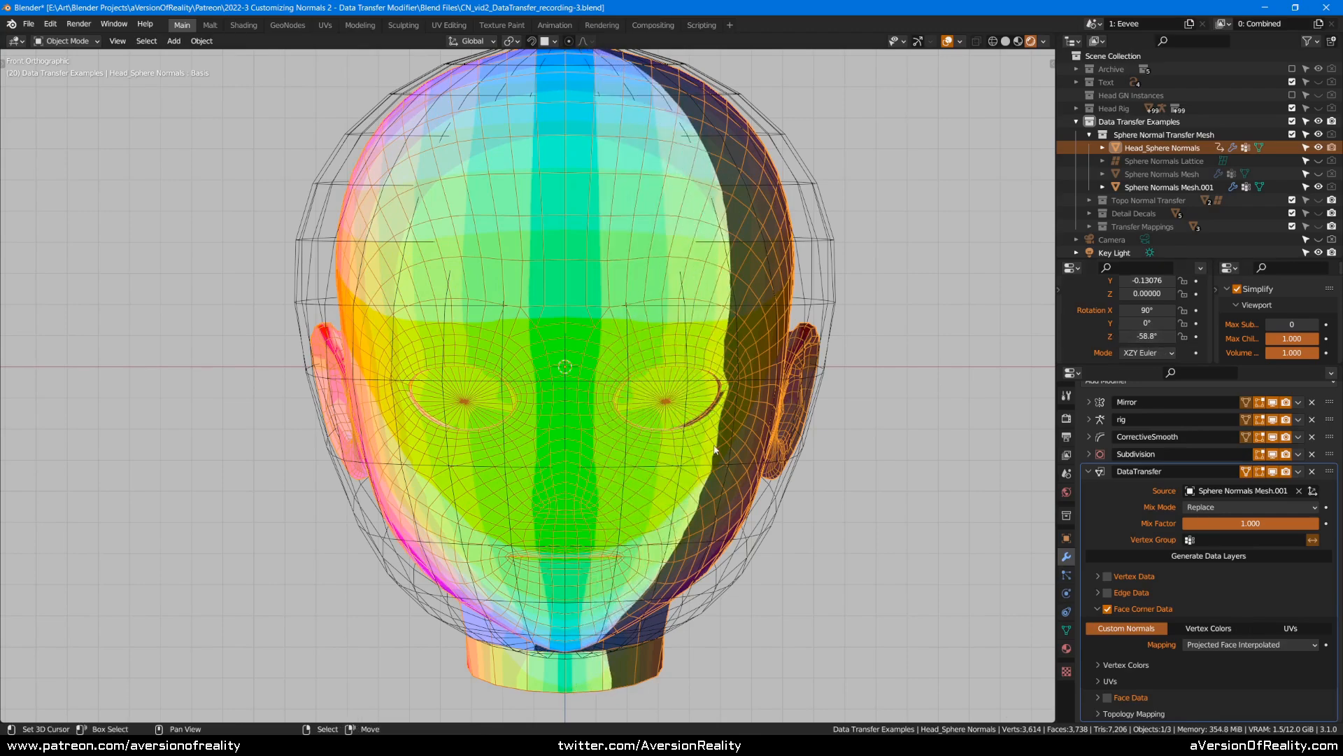
left_click(1318, 324)
middle_click_drag(706, 381, 867, 356)
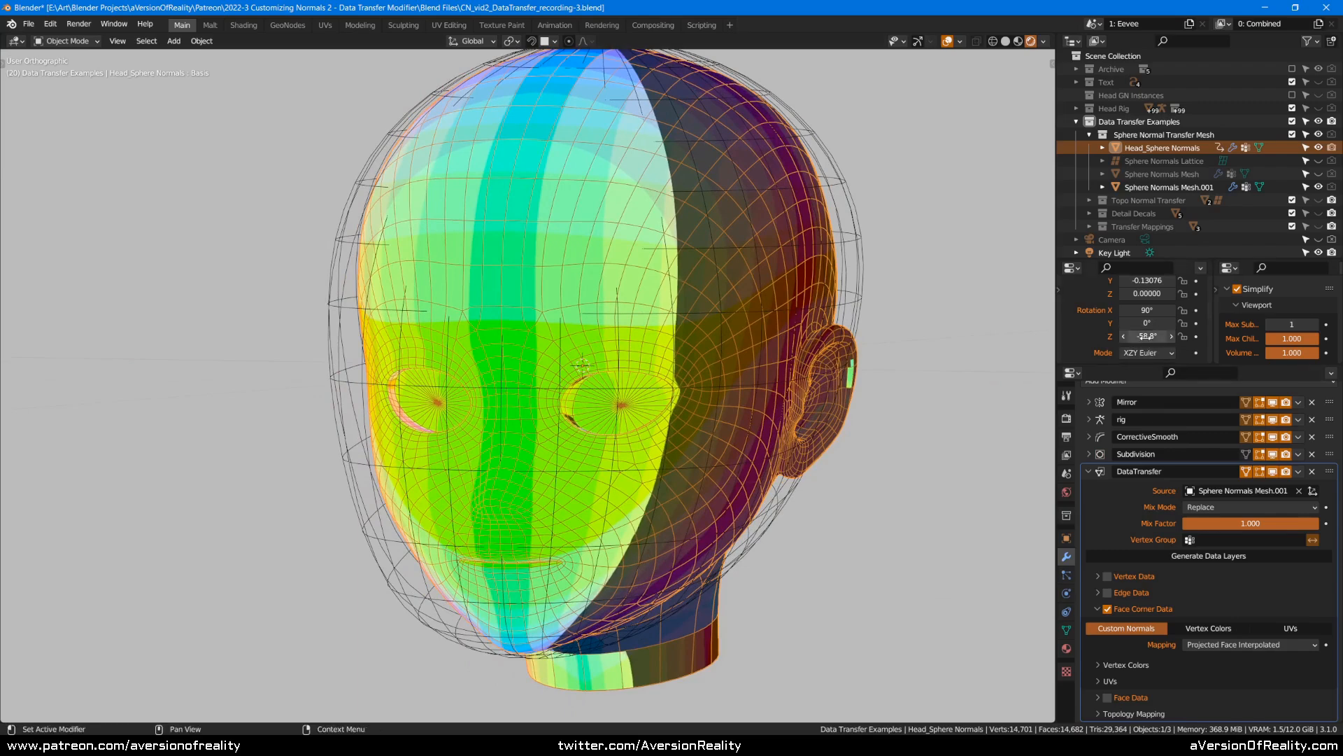
left_click(1170, 336)
mouse_move(1170, 337)
left_mouse_down()
mouse_move(1191, 336)
mouse_move(1173, 337)
left_mouse_up()
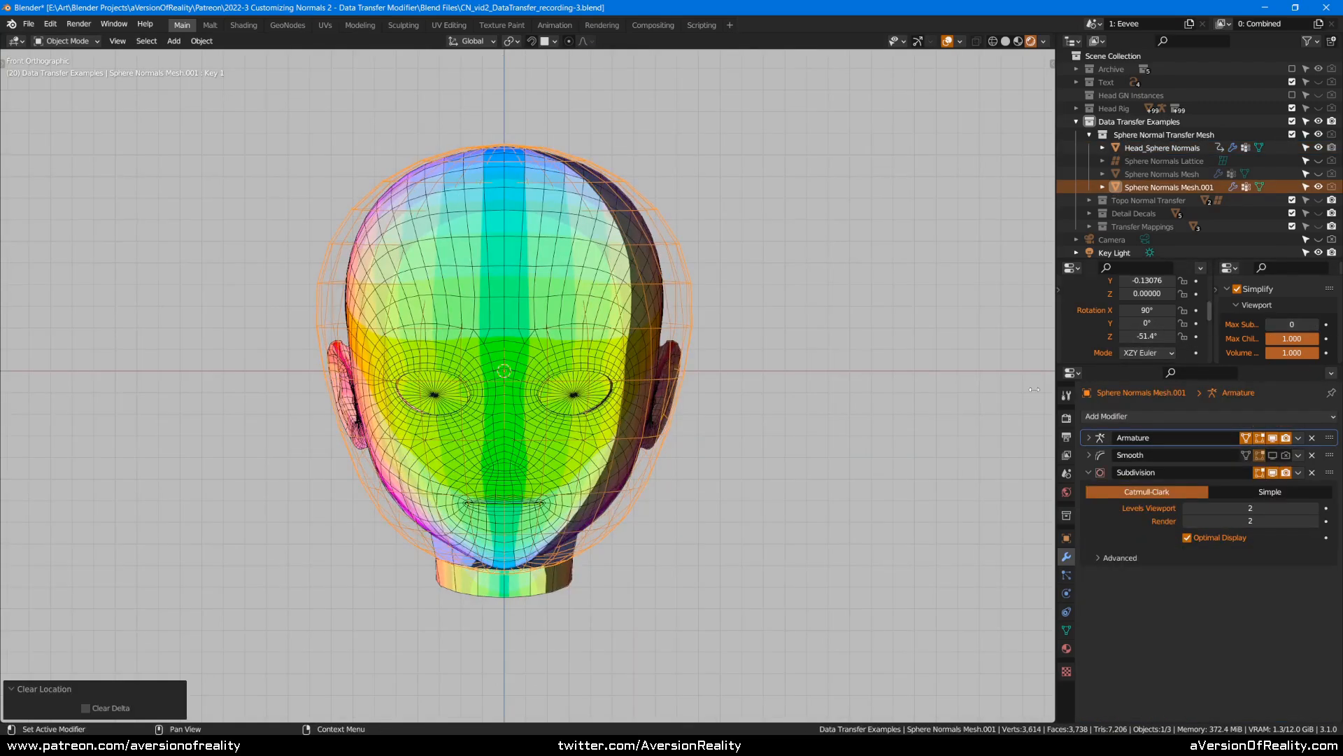
- Move Sphere Normals Mesh.001 about 0.167 along the global X axis so it sits beside the head
scroll(749, 272, "up", 3)
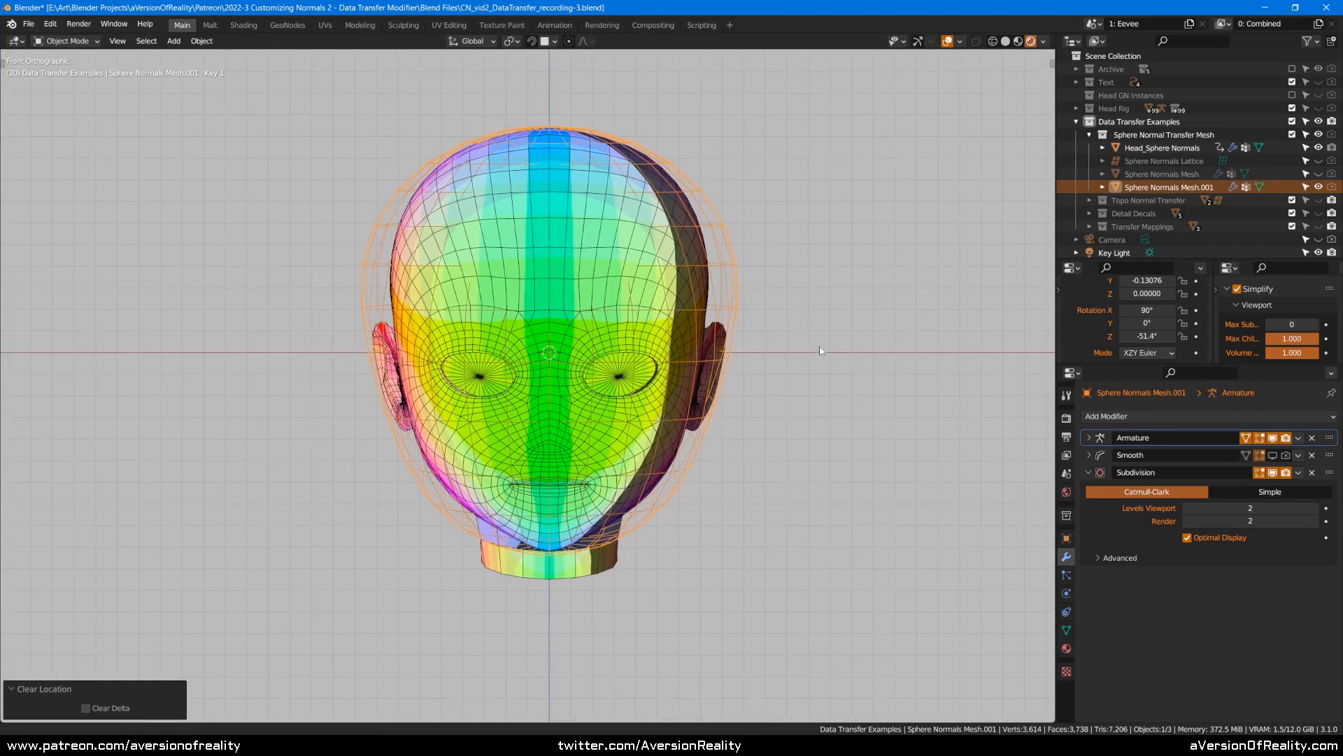
middle_click_drag(881, 273, 691, 333, "shift")
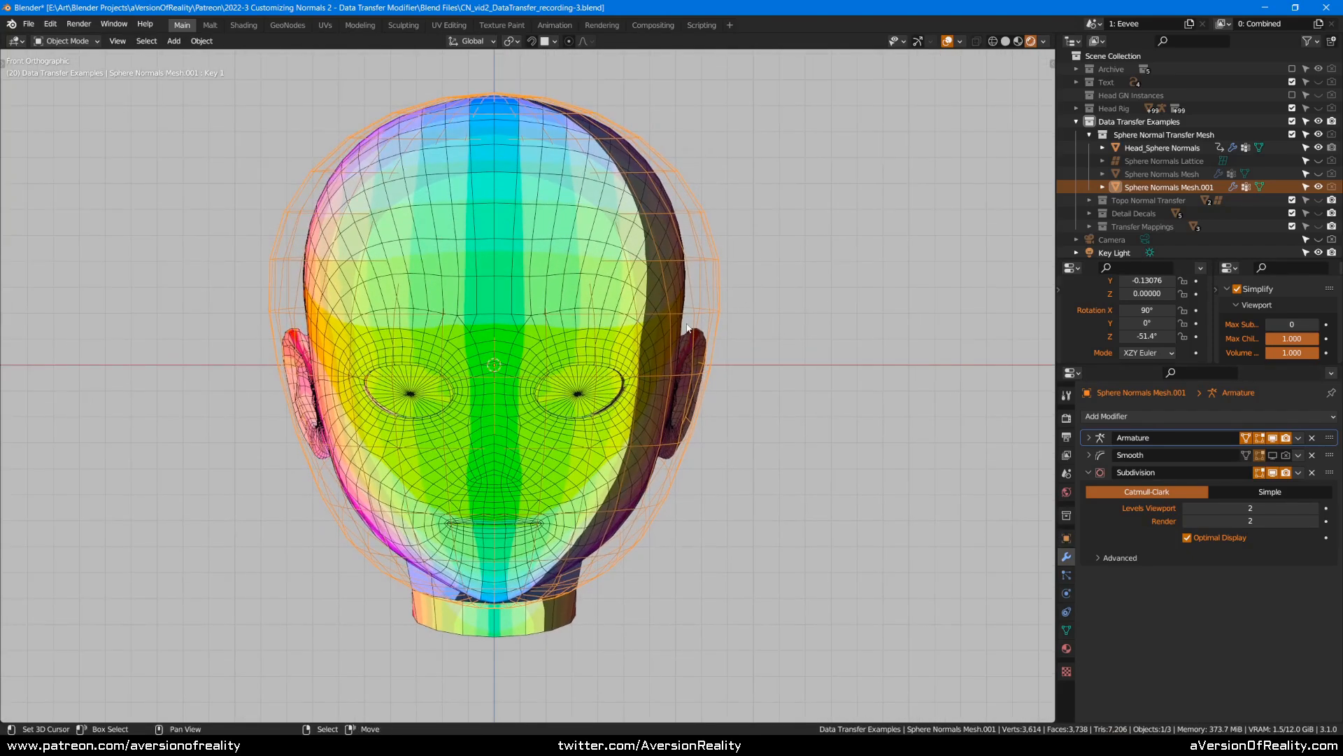
scroll(687, 326, "down", 1)
key("g")
key("x")
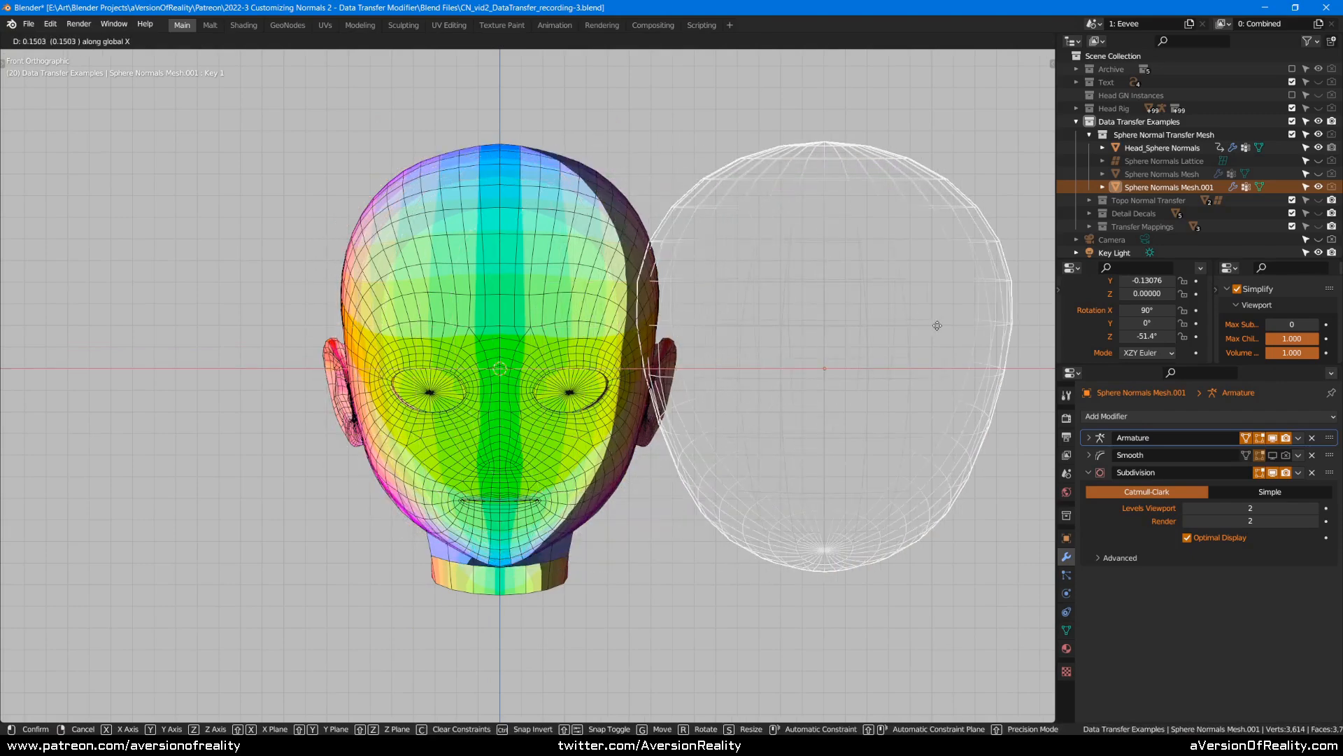
left_click(947, 322)
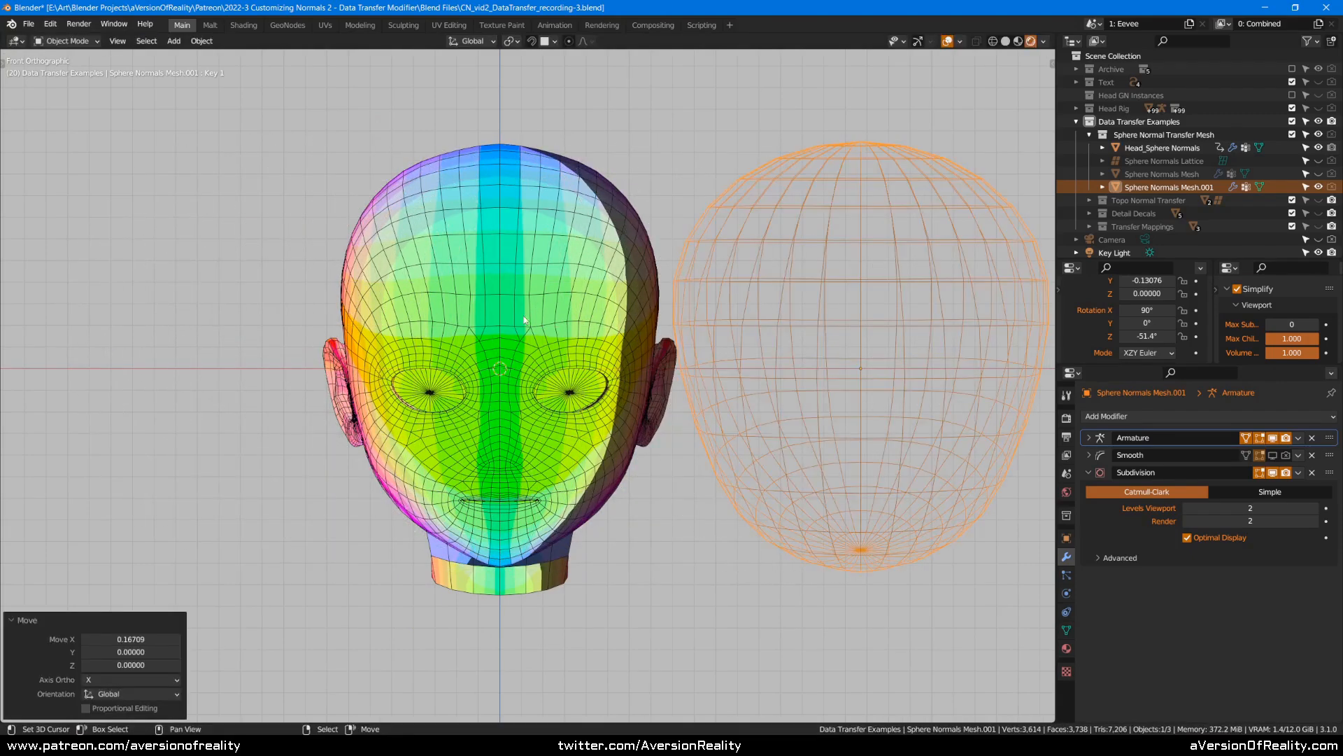
- Enable Object Transform on the head's DataTransfer modifier and clear the location of Sphere Normals Mesh.001
left_click(529, 320)
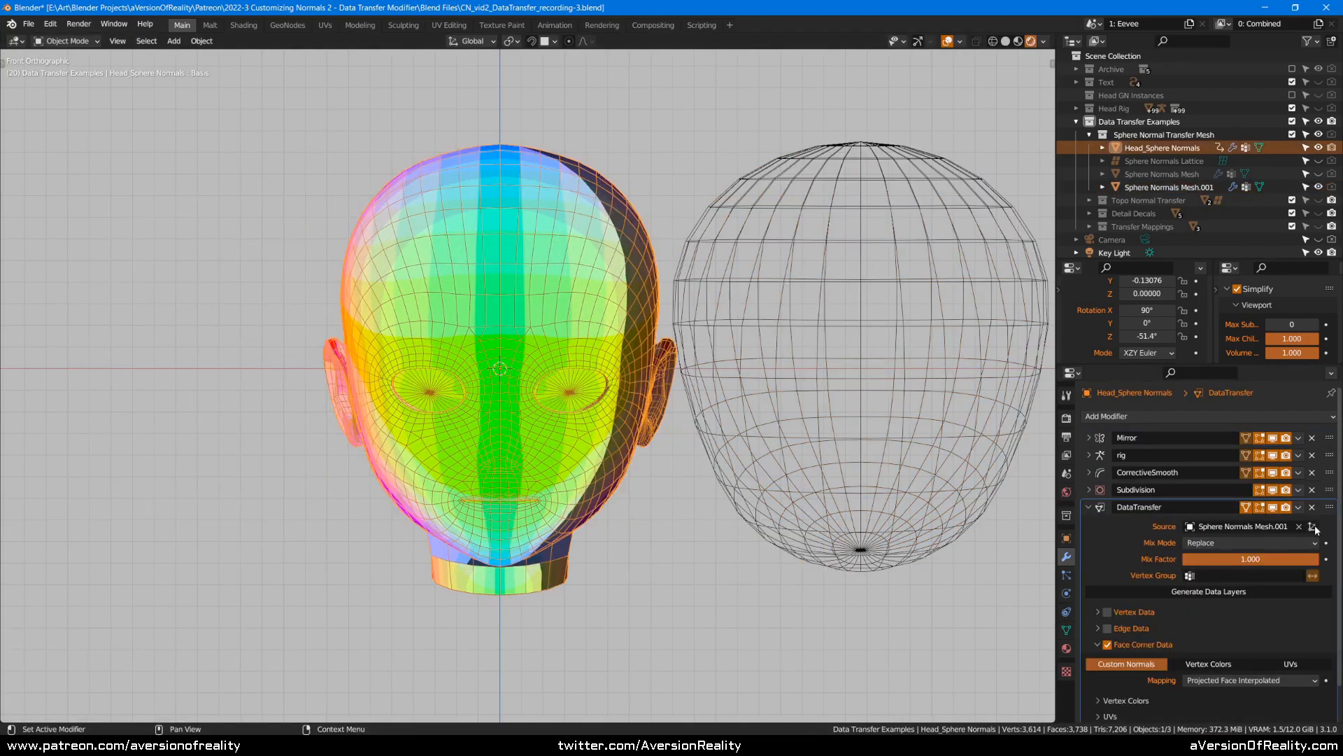
left_click(1313, 526)
left_click(869, 329)
key("alt+g")
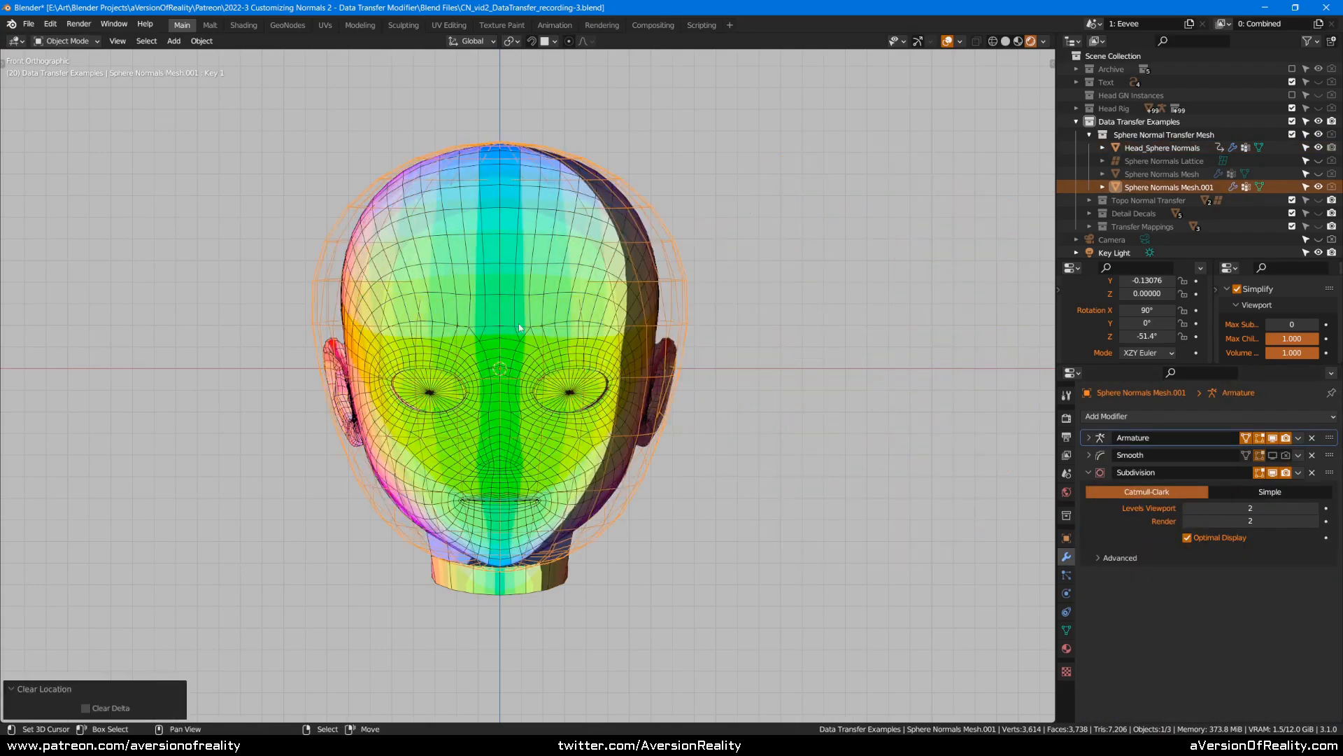
- Move Sphere Normals Mesh.001 along the global X axis until it sits beside the head
key("g")
key("x")
right_click(763, 341)
key("g")
key("x")
left_click(1007, 340)
- Disable Object Transform on the head's DataTransfer modifier and try transforming Sphere Normals Mesh.001 freely to compare the shading
right_click(616, 329)
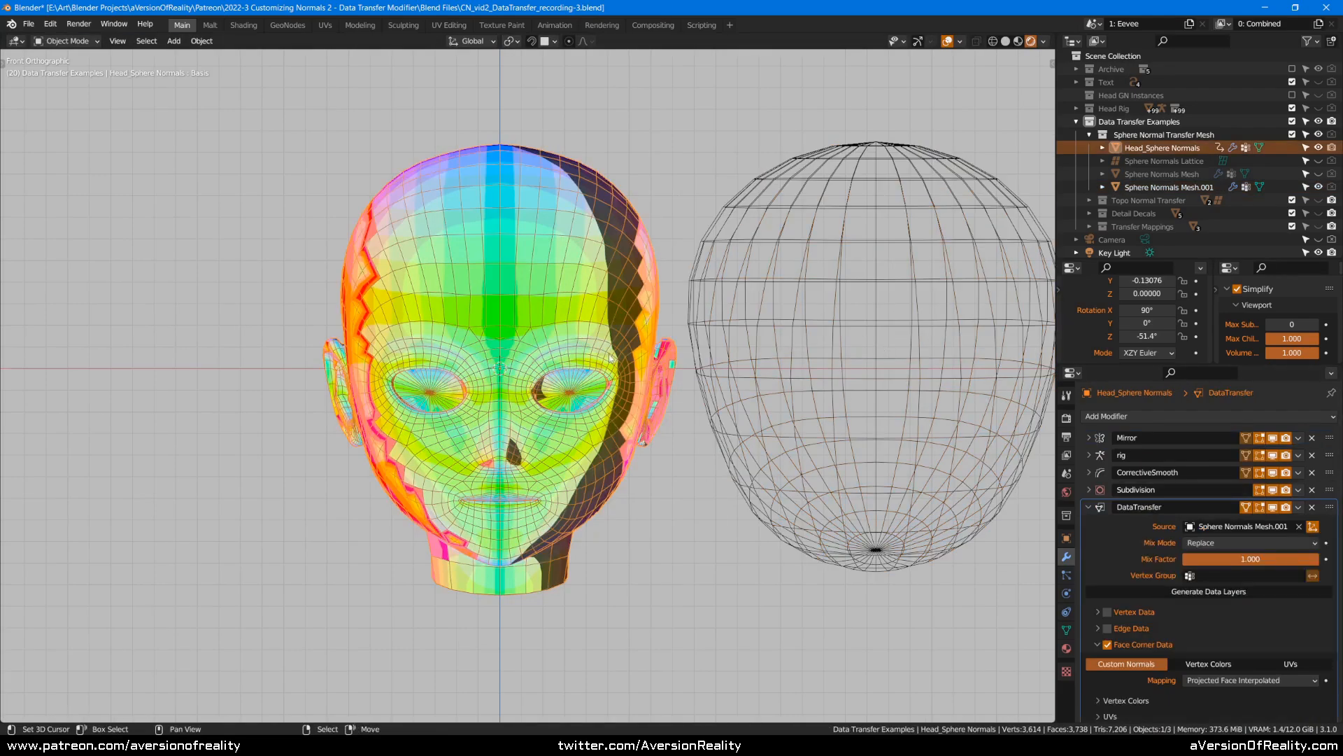
left_click(1313, 526)
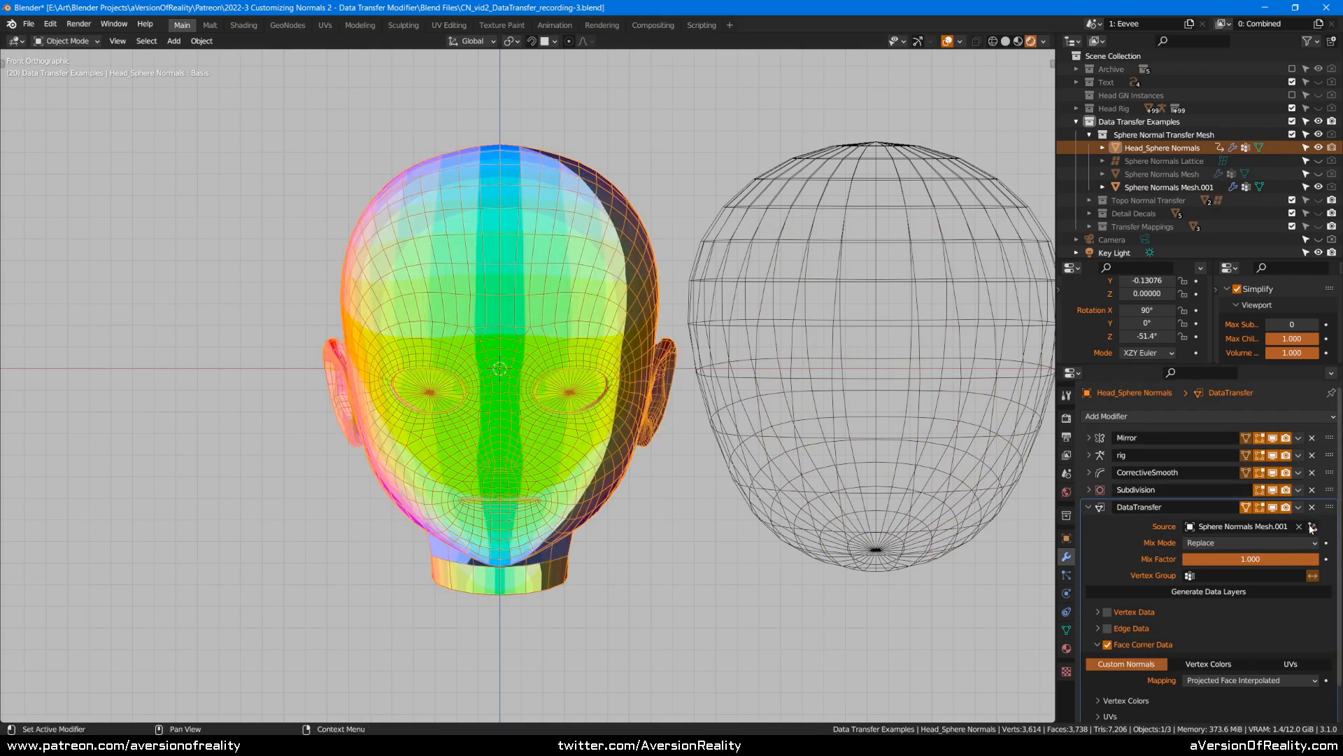
left_click(829, 376)
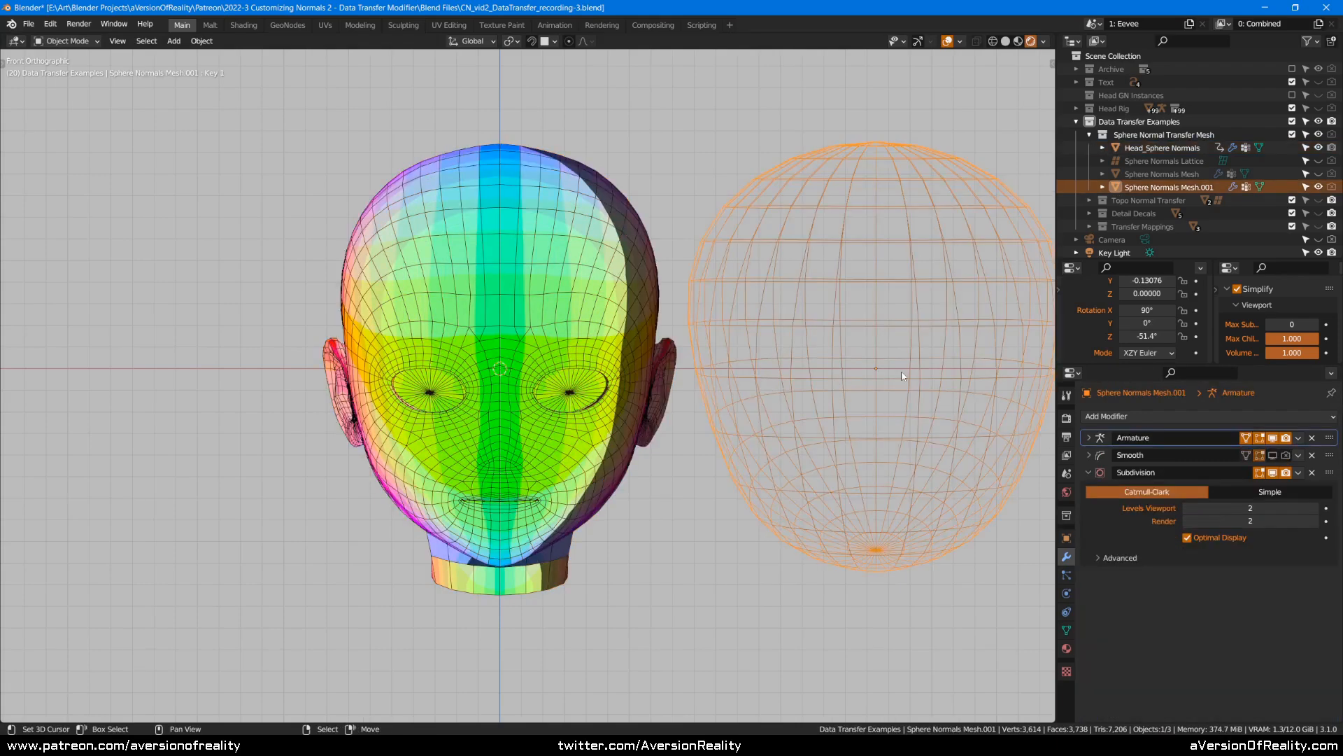
key("s")
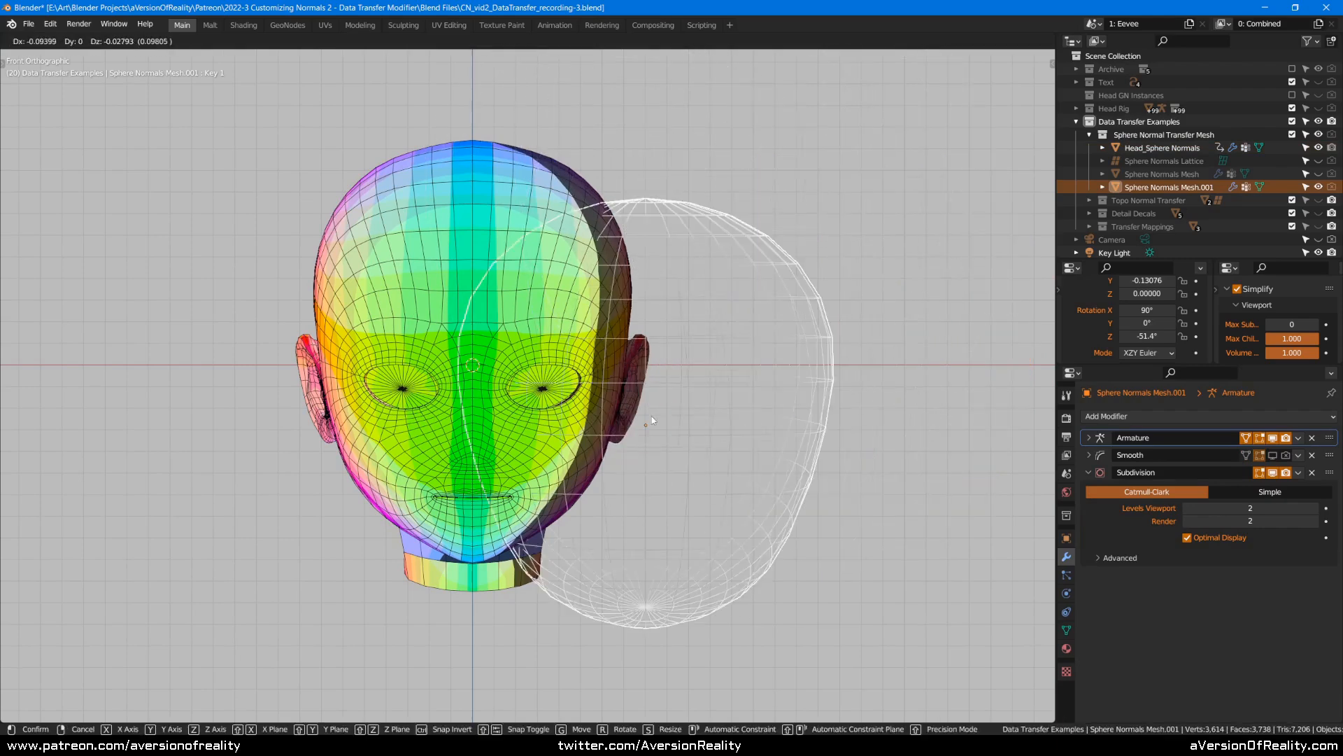
right_click(599, 348)
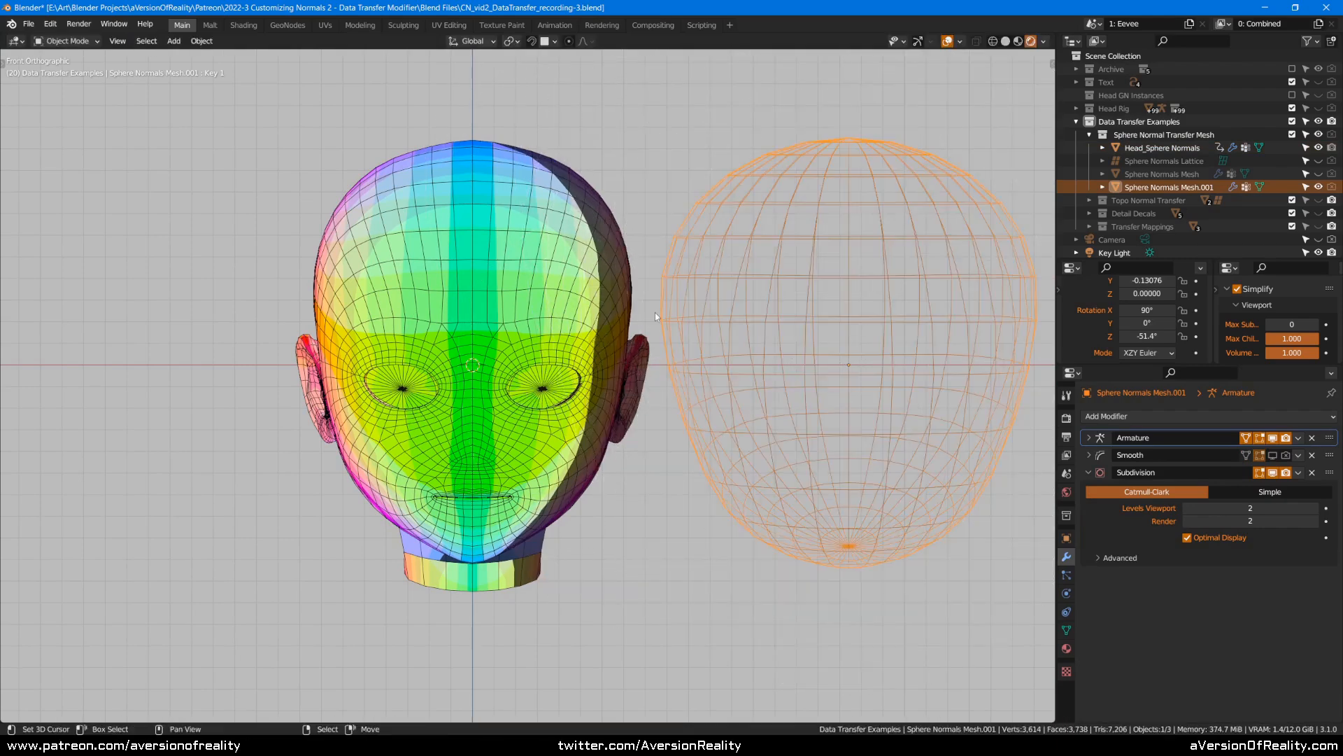
middle_click_drag(867, 292, 755, 292, "shift")
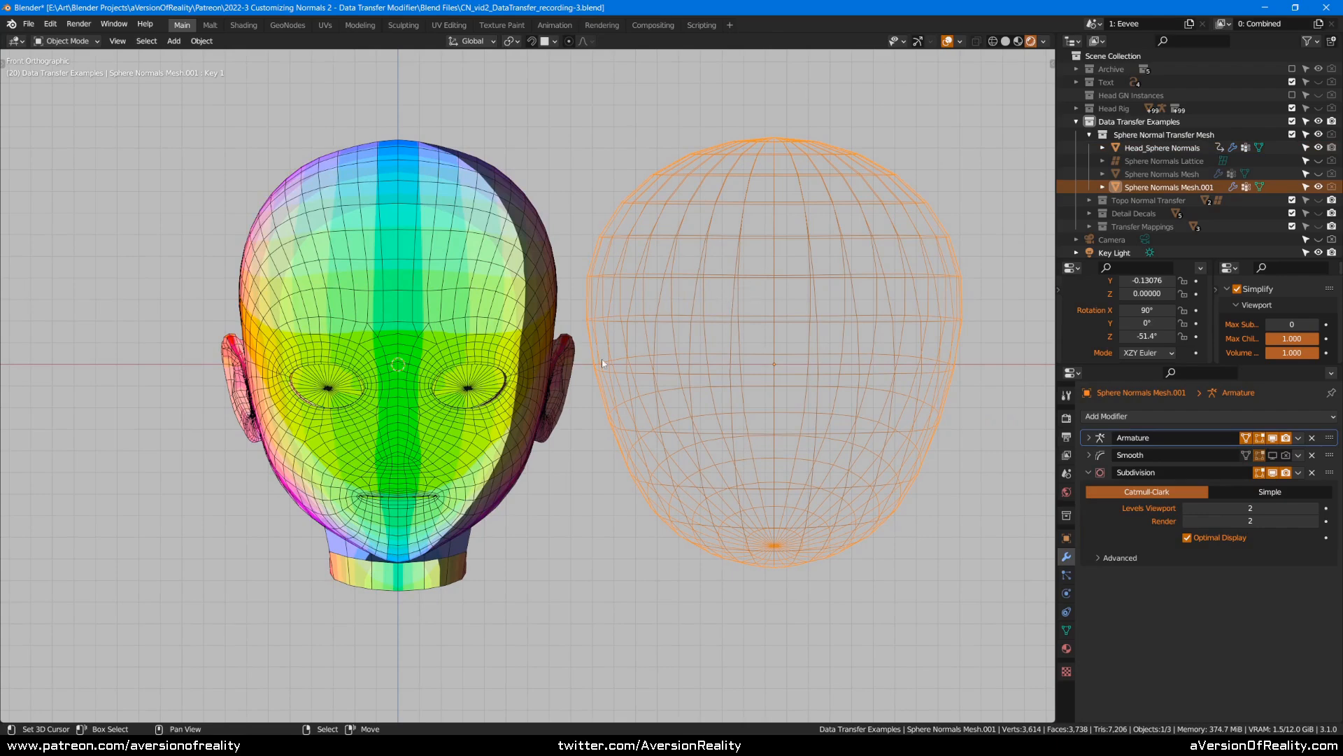
middle_click_drag(749, 326, 807, 328, "shift")
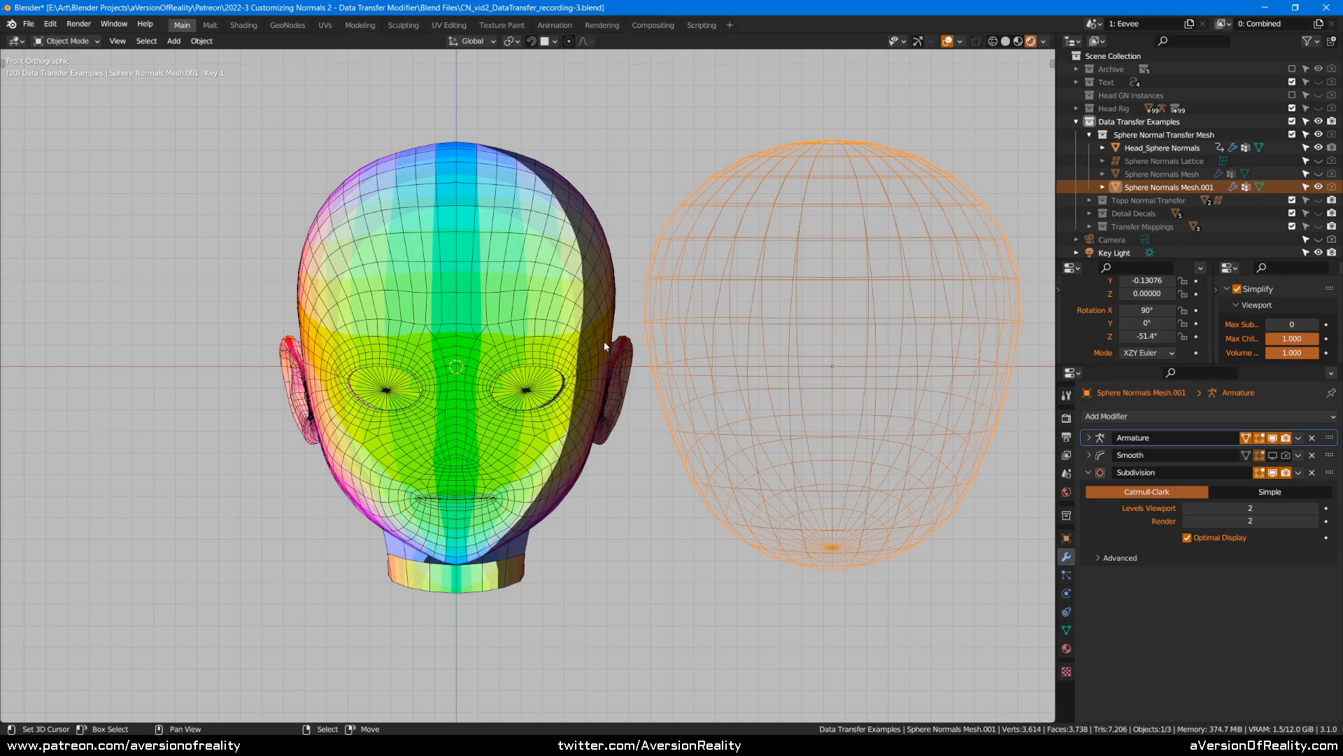
- Clear the location of Sphere Normals Mesh.001 so it surrounds the head, and hide it
key("alt+g")
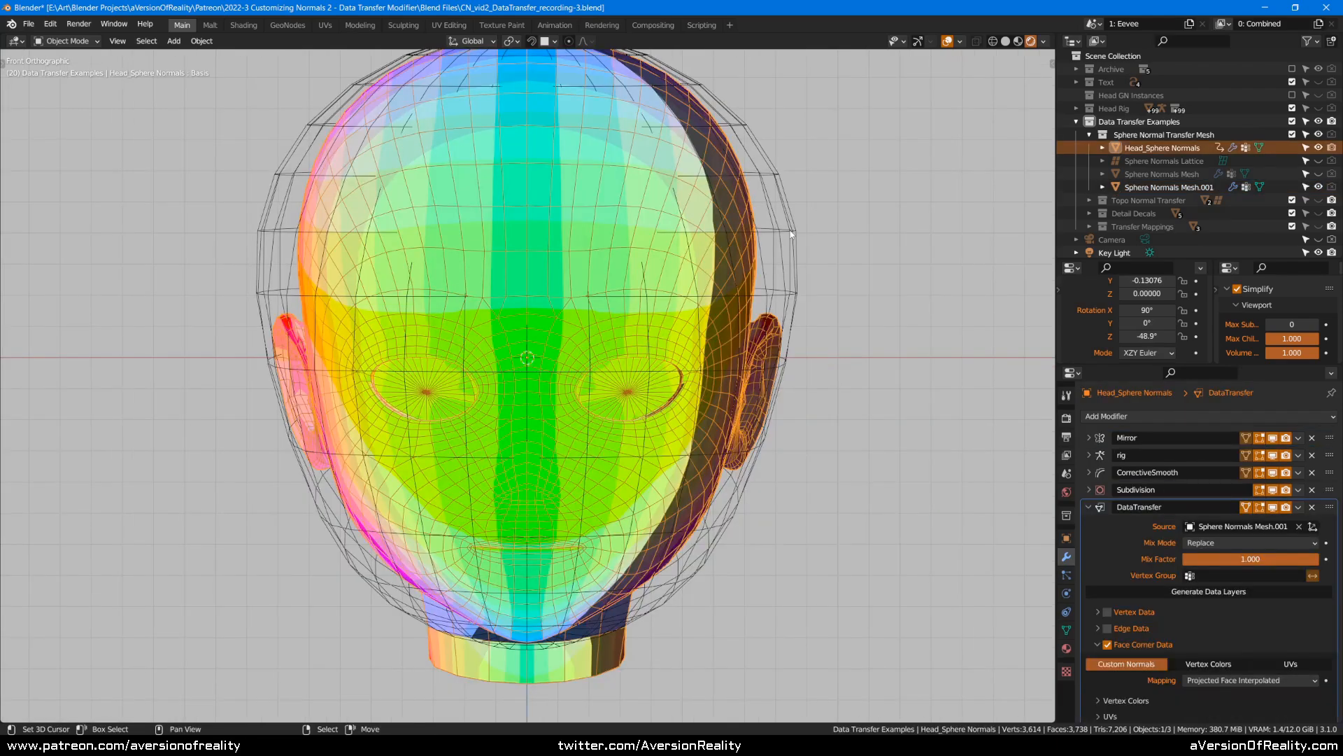
left_click(791, 234)
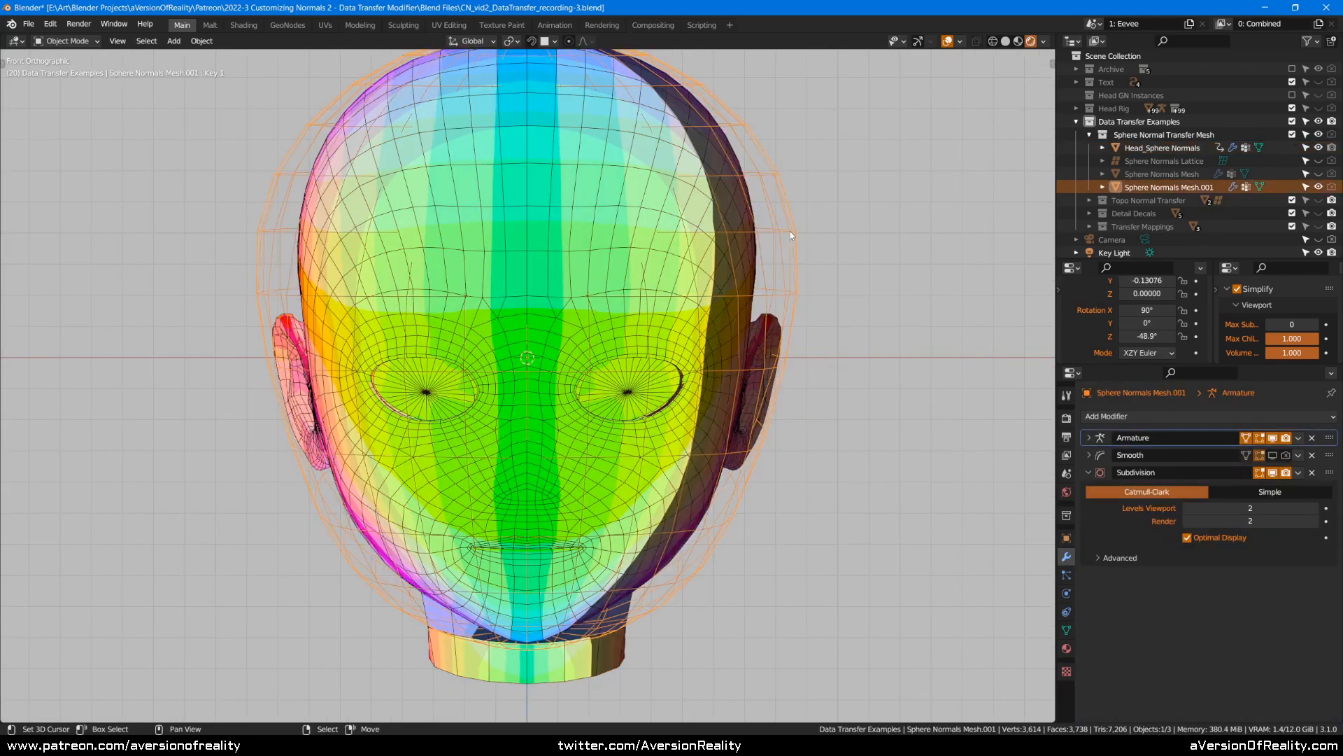
key("h")
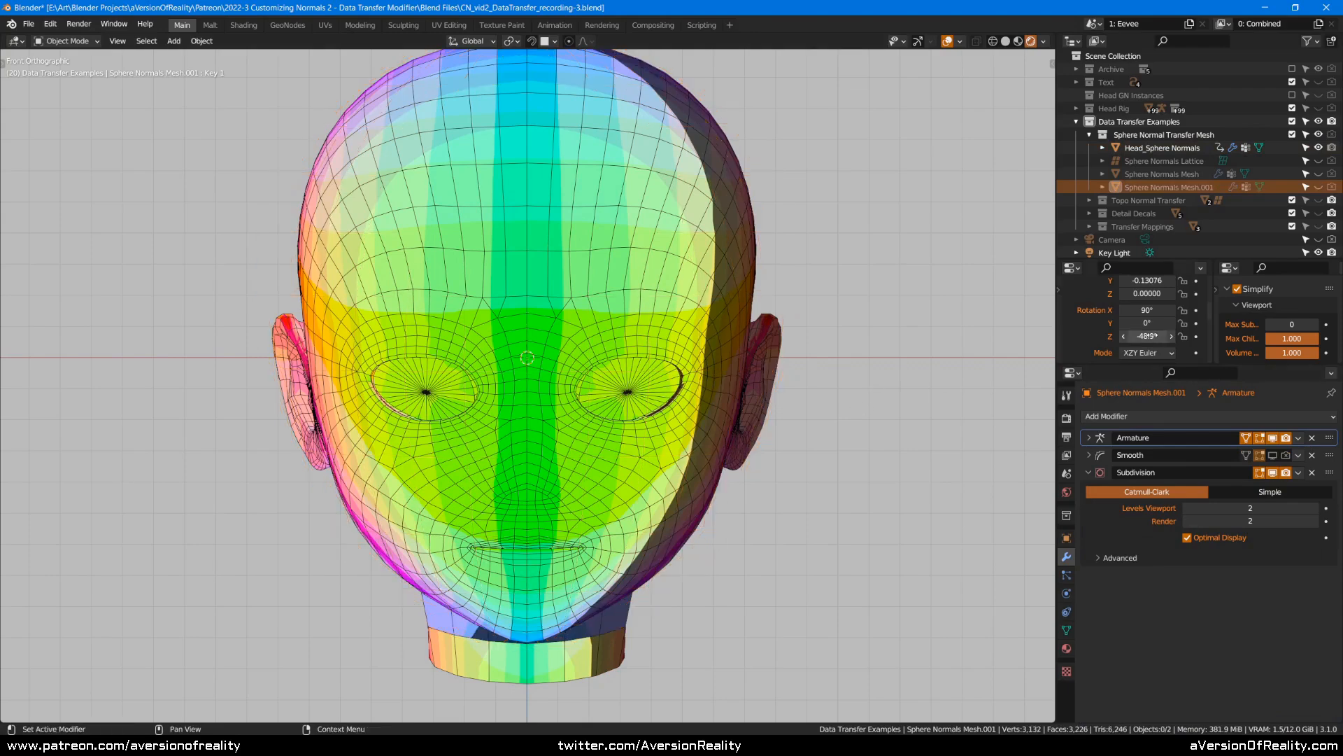
- Set the Key Light's Z rotation to -111° and examine the shading around the shadow-side eye socket
left_click_drag(1138, 337, 1085, 336)
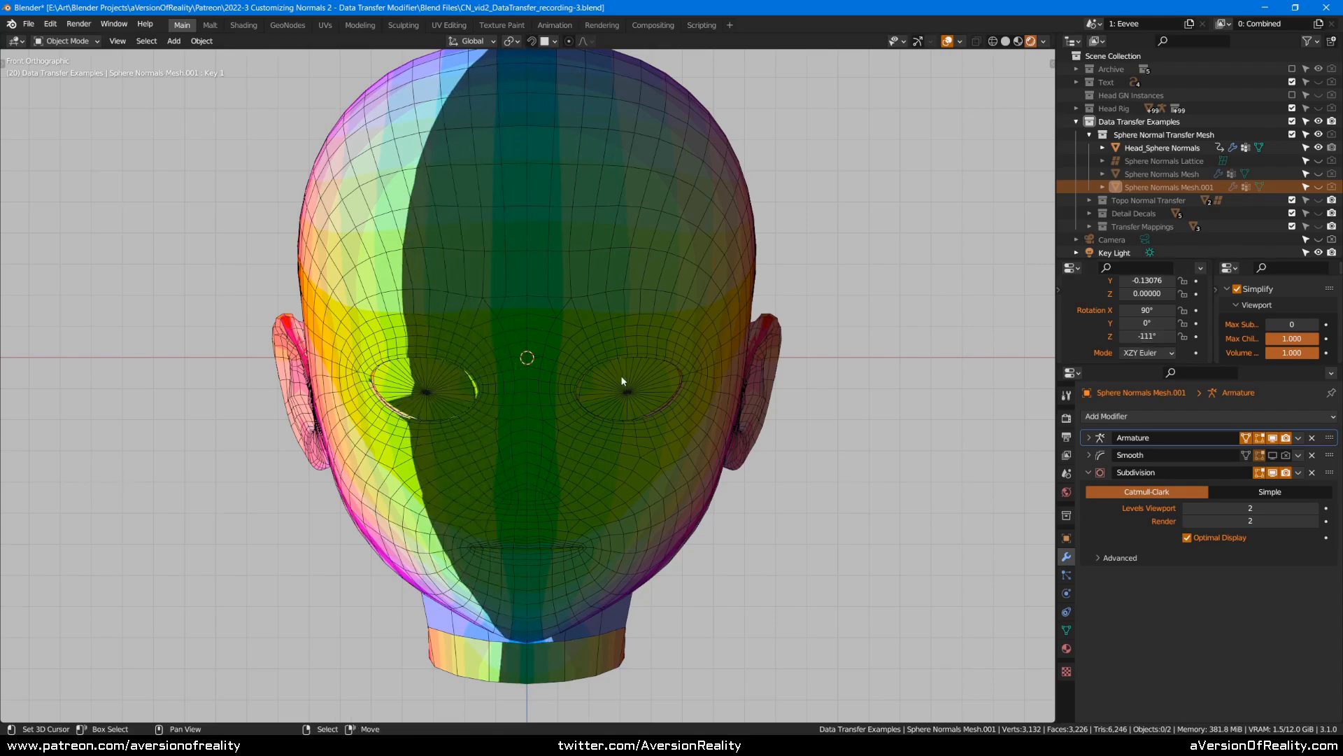
scroll(621, 375, "up", 5)
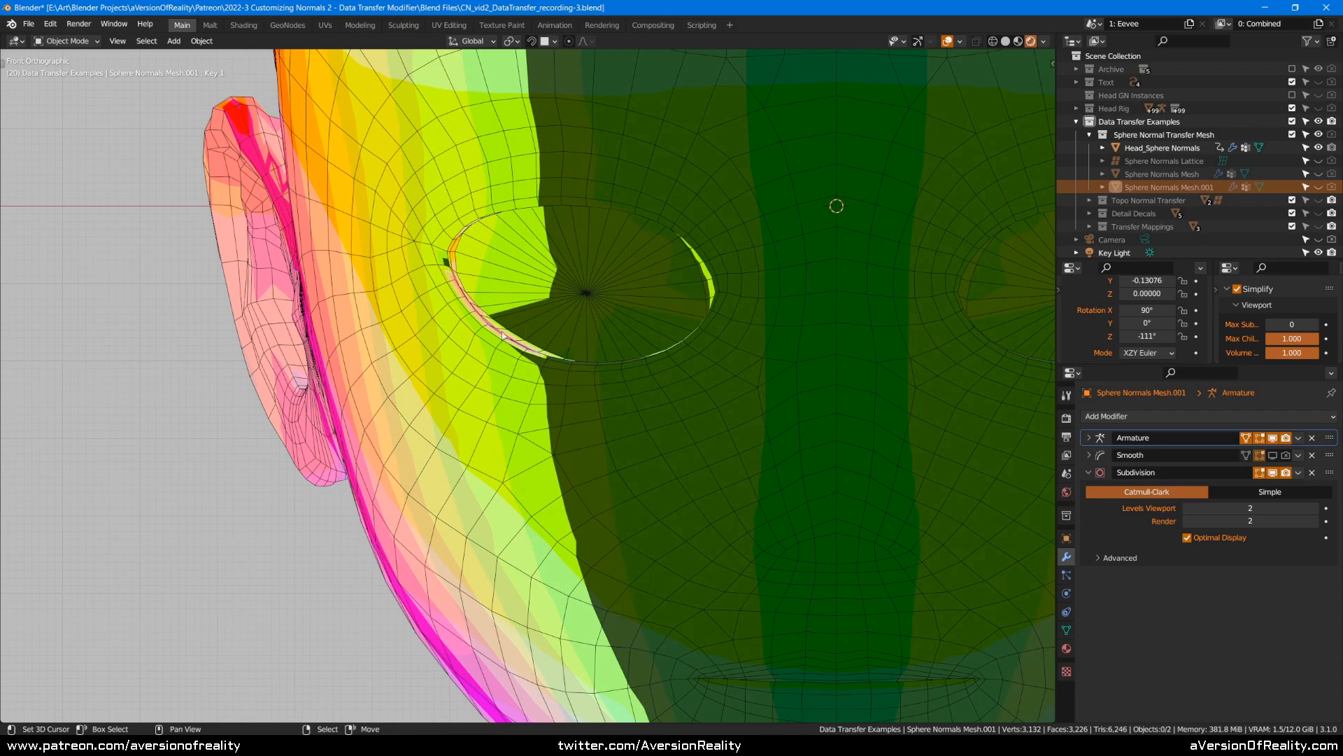
middle_click_drag(534, 356, 443, 377)
scroll(728, 317, "down", 1)
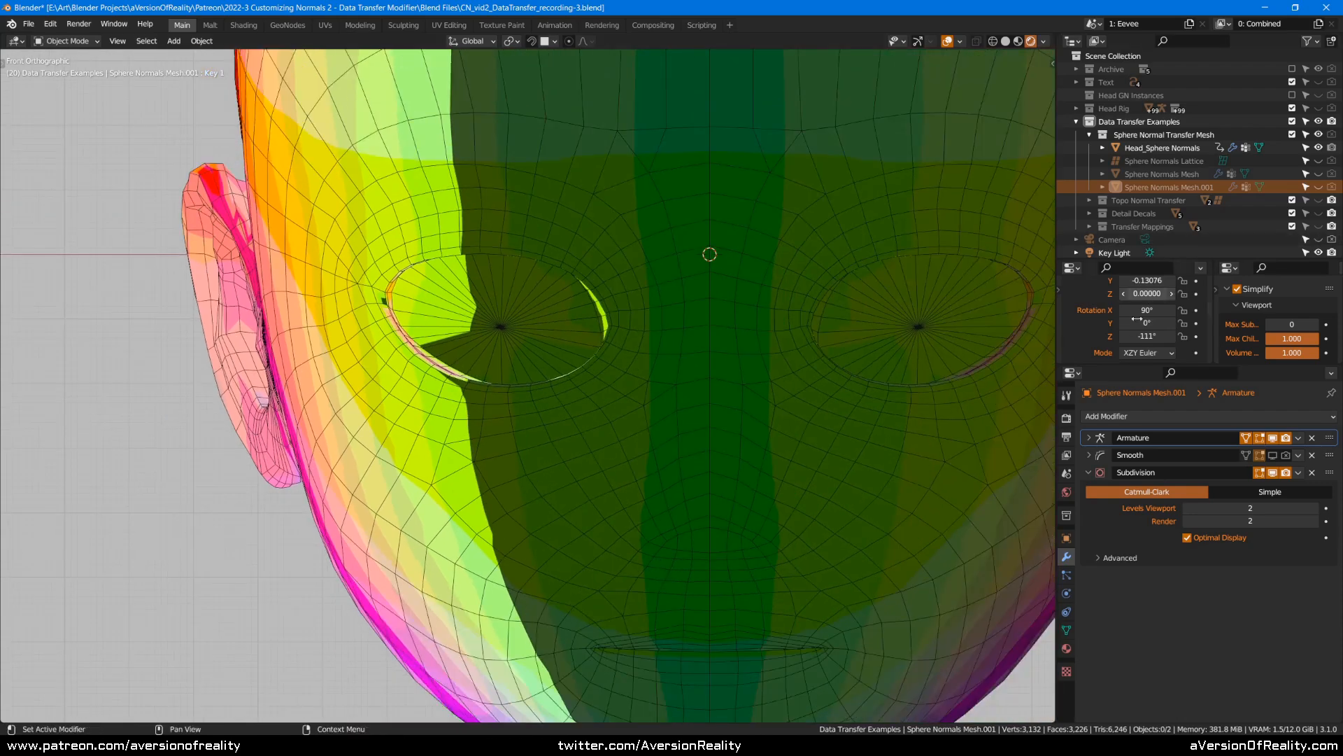
- Sweep the Key Light's Z rotation to 8.7° and examine the shading on the side of the head and ear
mouse_move(1146, 336)
left_mouse_down()
mouse_move(1075, 323)
mouse_move(1200, 335)
left_mouse_up()
scroll(838, 312, "down", 1)
middle_click_drag(838, 312, 631, 341)
scroll(632, 341, "down", 1)
left_click_drag(1133, 335, 1192, 334)
middle_click_drag(753, 351, 903, 308)
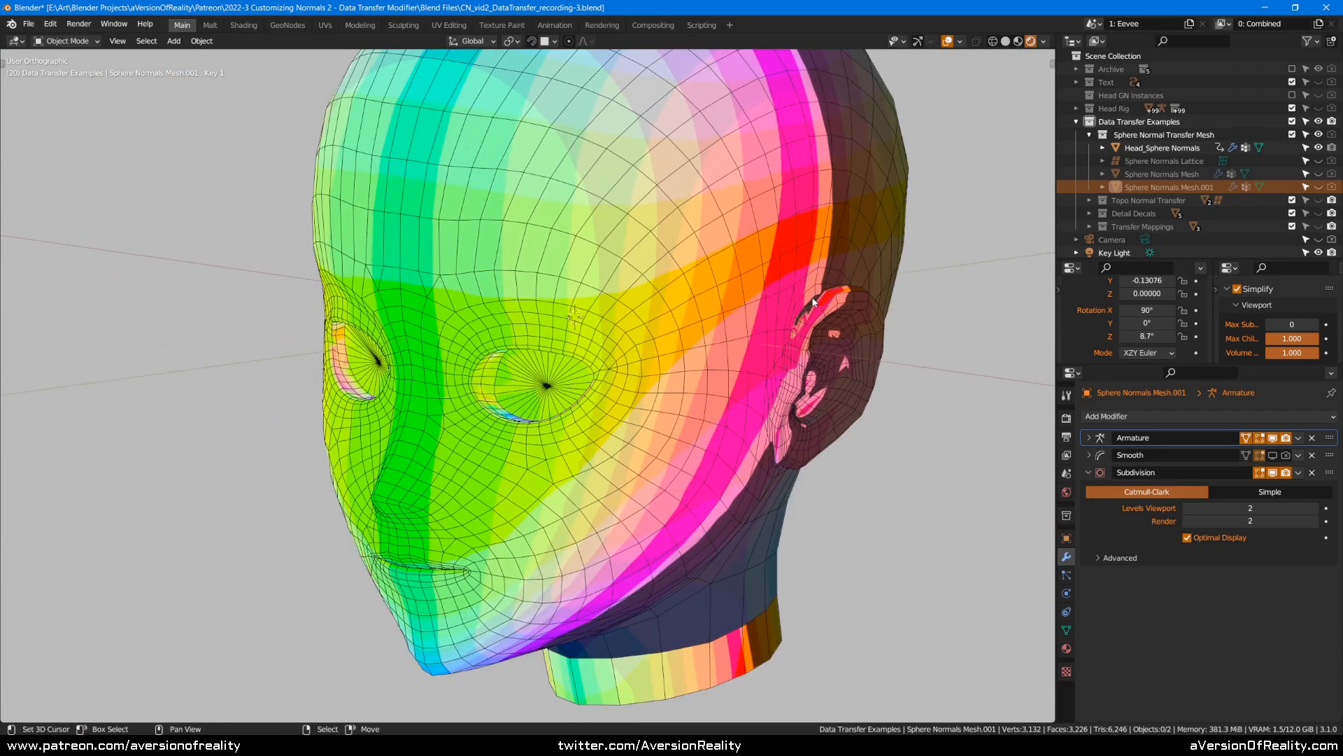
- From the front view, set the Key Light's Z rotation to -86.4° and Simplify viewport max subdivision to 1
key("KP_1")
mouse_move(1146, 336)
left_mouse_down()
mouse_move(1119, 336)
mouse_move(1159, 320)
mouse_move(1139, 336)
left_mouse_up()
left_click(1315, 324)
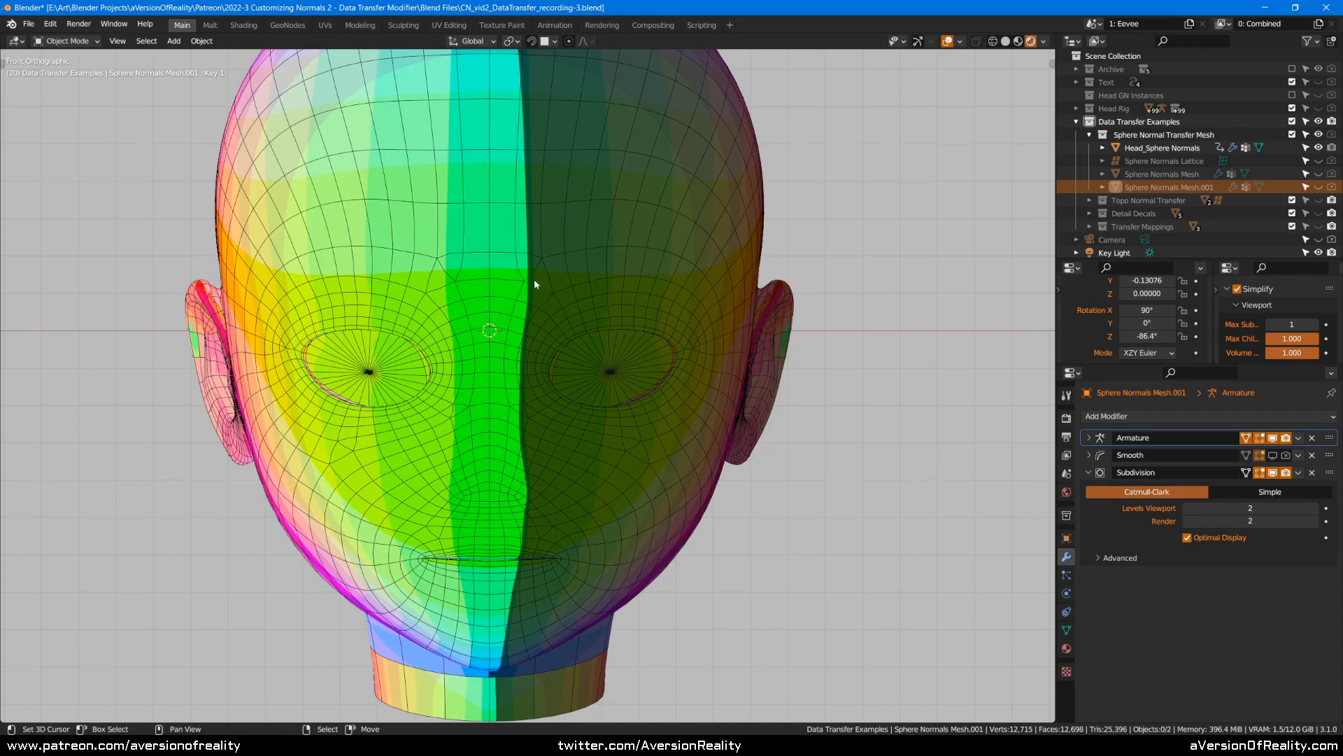
- Turn off viewport display of the head's DataTransfer modifier and compare the shading with the Key Light's Z rotation at -76.7°
left_click(657, 278)
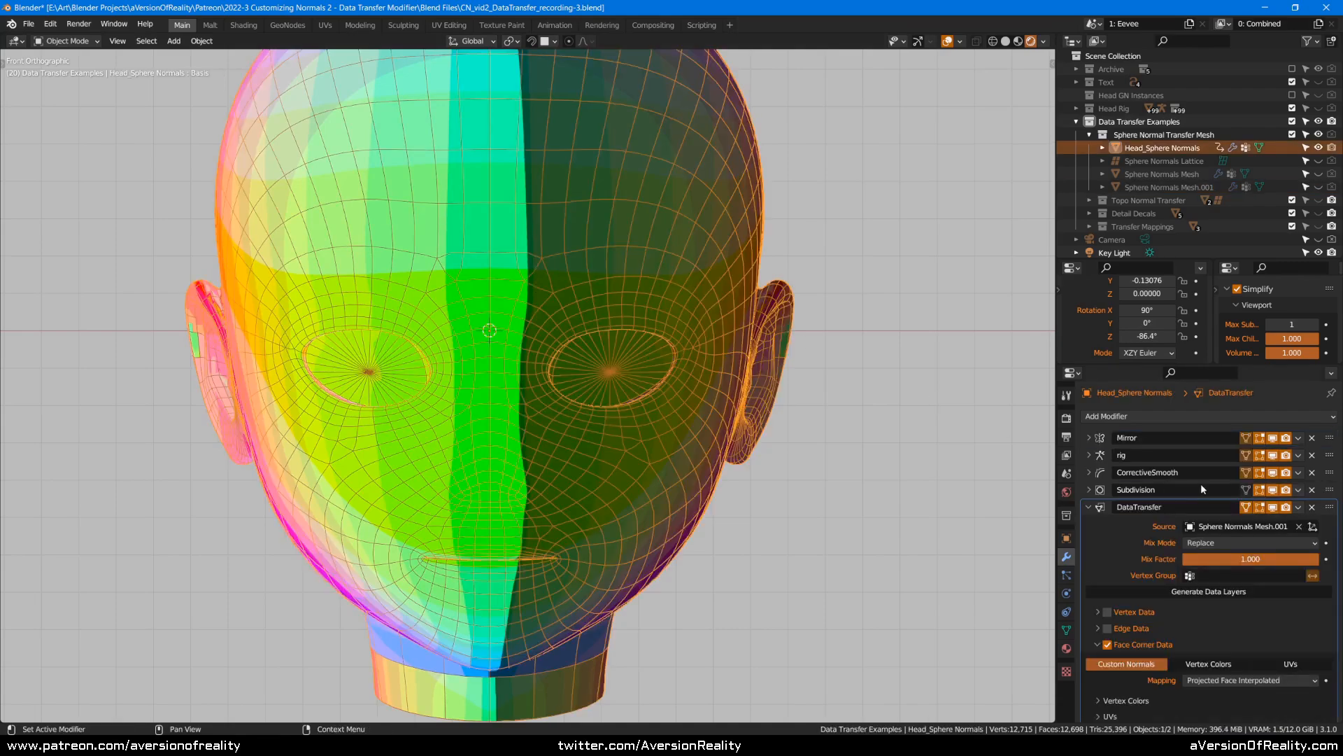
left_click(1273, 508)
left_click_drag(1158, 336, 1162, 335)
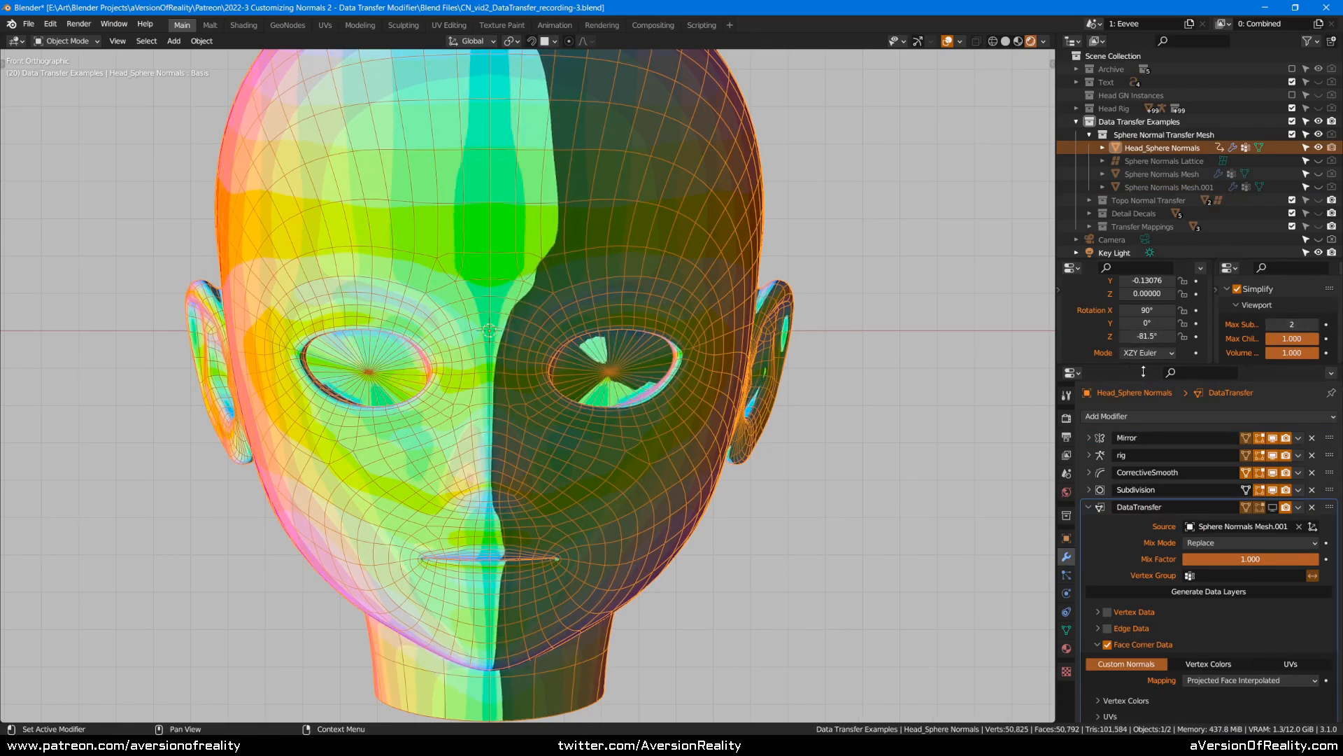
left_click_drag(1158, 336, 1166, 336)
- Set Simplify viewport max subdivision to 0 and re-enable viewport display of the head's DataTransfer modifier
left_click(1270, 324)
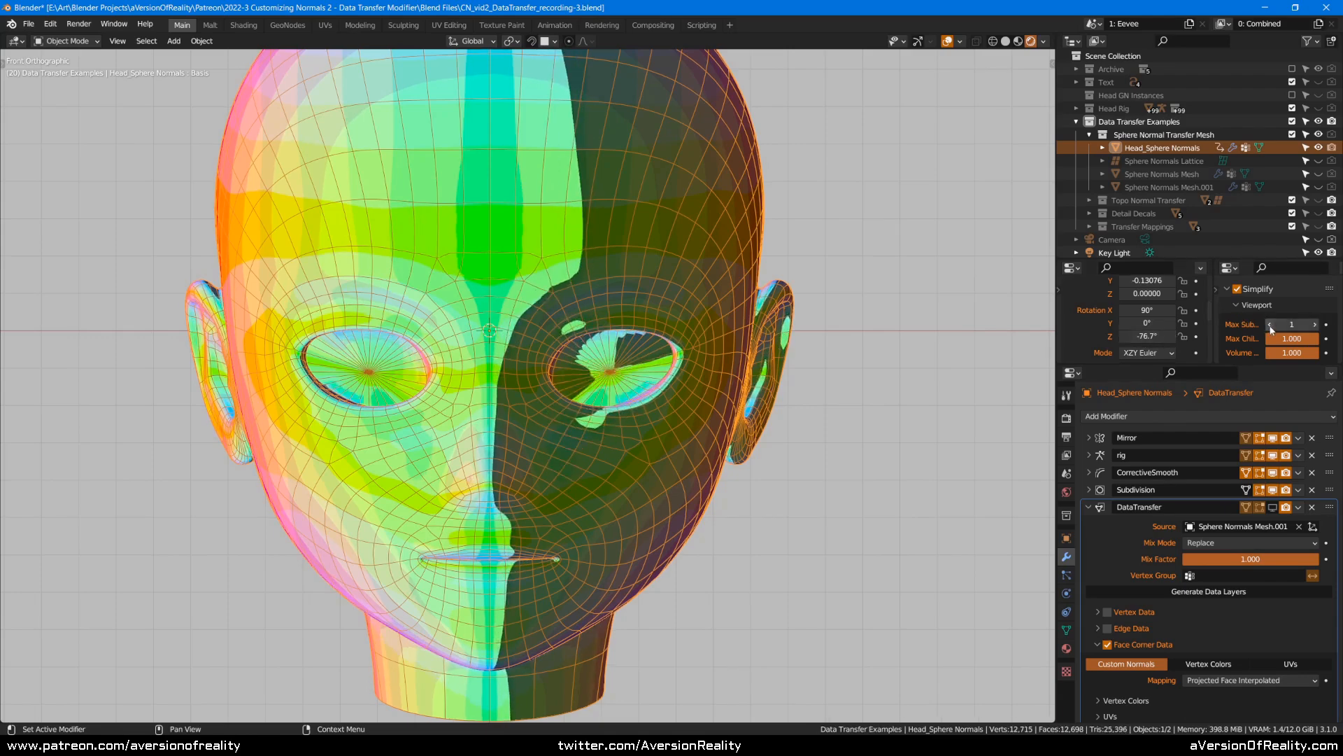
left_click(1270, 325)
left_click(1272, 507)
left_click_drag(1158, 336, 1180, 336)
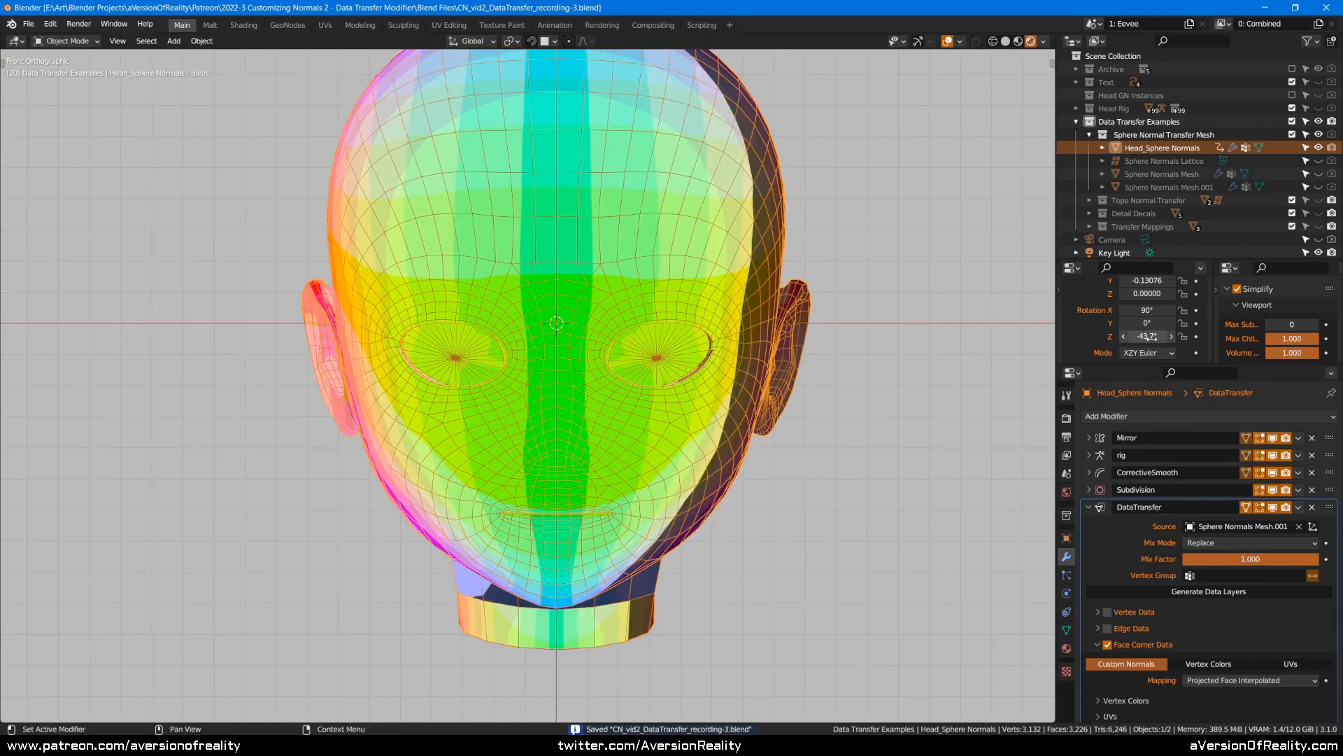
- Unhide Sphere Normals Mesh.001 around the head and set the Key Light's Z rotation to -91.8°
left_click_drag(1150, 336, 1102, 342)
left_click(1318, 186)
middle_click_drag(809, 239, 732, 467)
left_click_drag(1141, 337, 1129, 337)
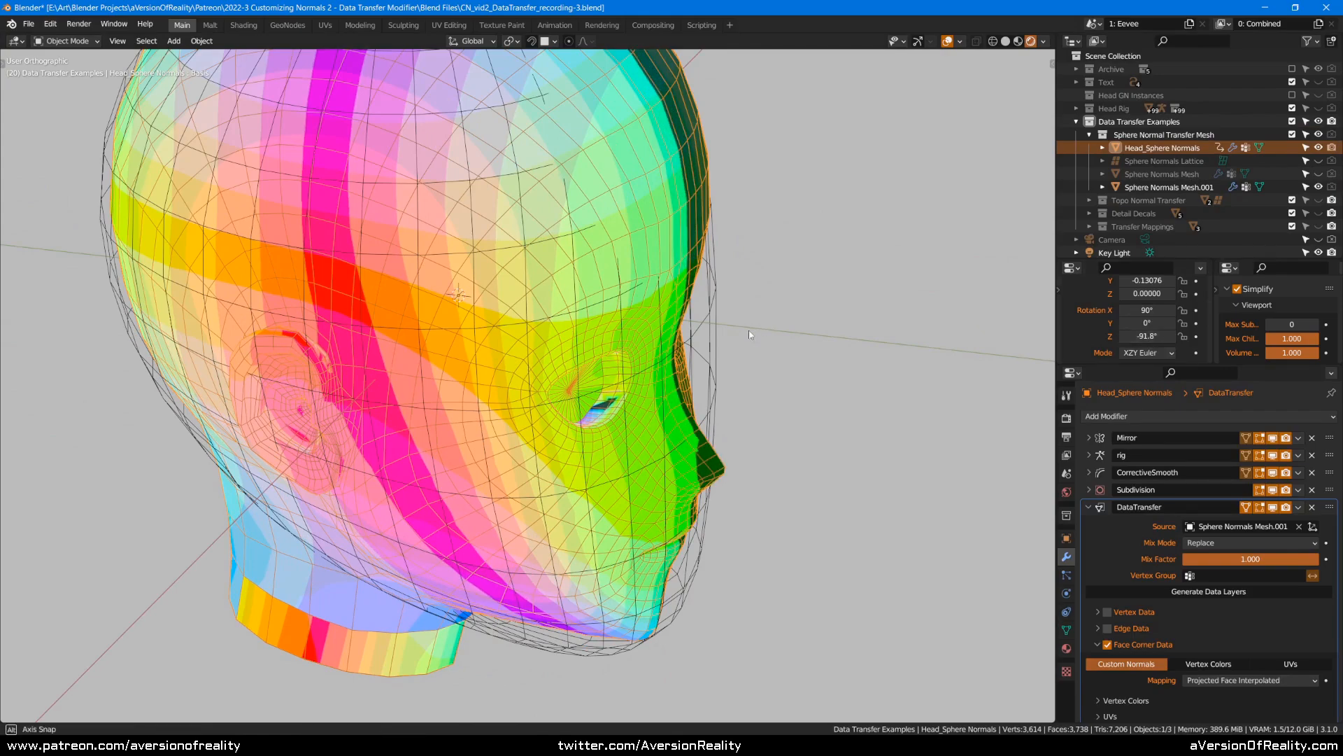
middle_click_drag(762, 330, 715, 350)
- Select Sphere Normals Mesh.001, enable its Key 1 shape key, and return to the front view
right_click(753, 397)
left_click(1066, 629)
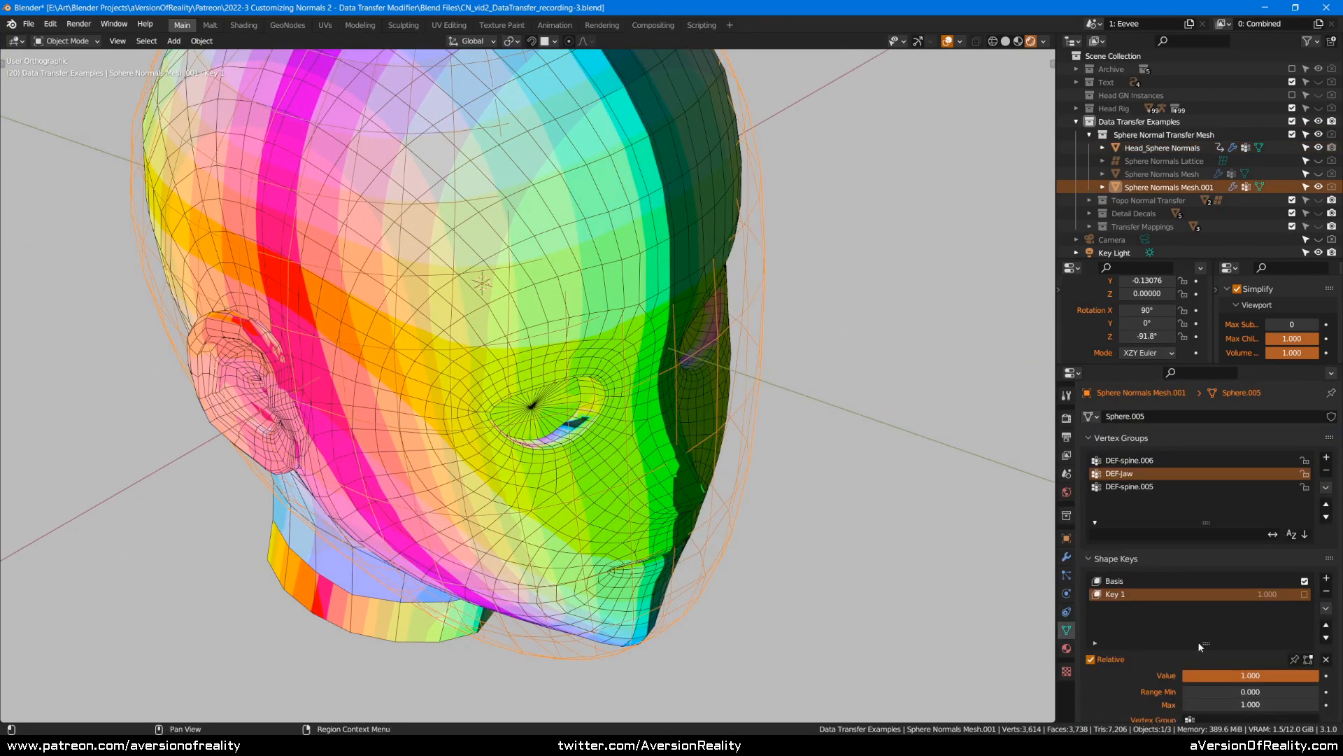
left_click(1306, 596)
mouse_move(909, 454)
middle_mouse_down()
mouse_move(833, 393)
mouse_move(757, 381)
middle_mouse_up()
key("KP_1")
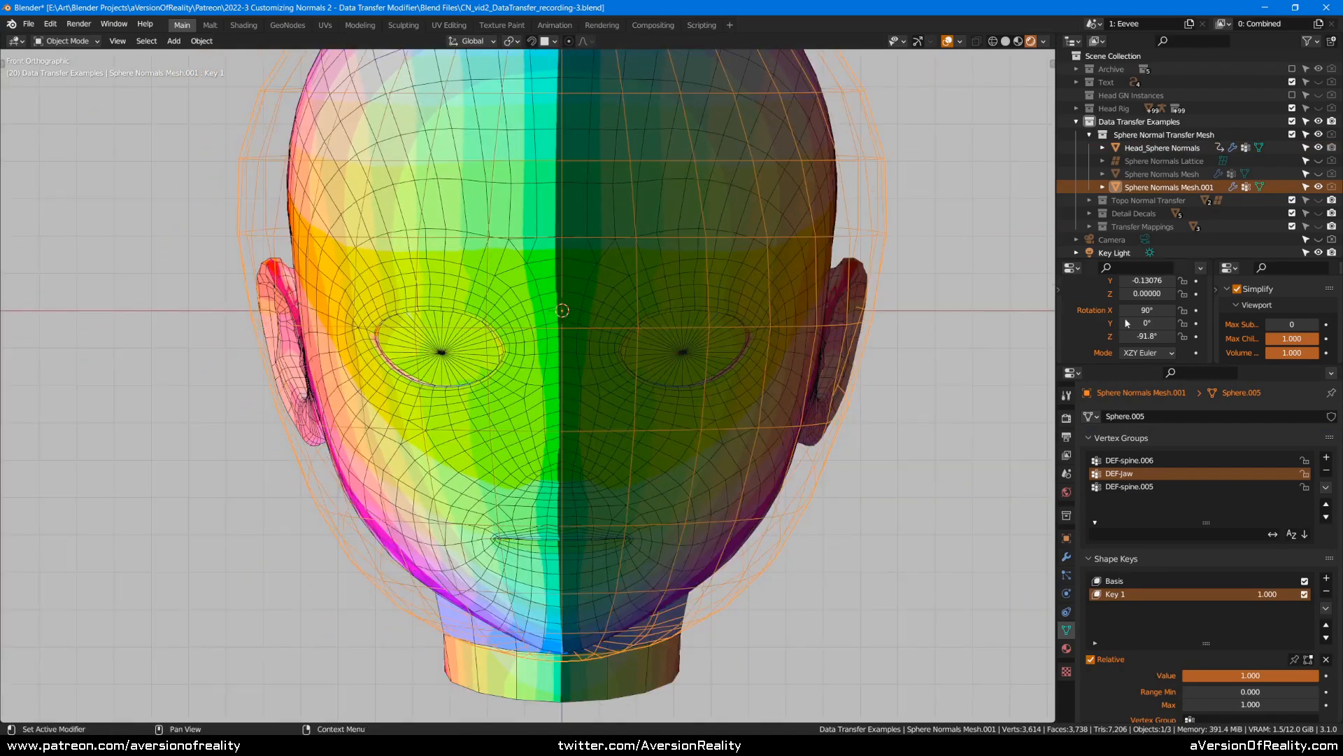
- Set the Key Light's Z rotation to -84.1° and display the modifier settings of Head_Sphere Normals
left_click_drag(1151, 336, 1280, 336)
left_click(786, 320)
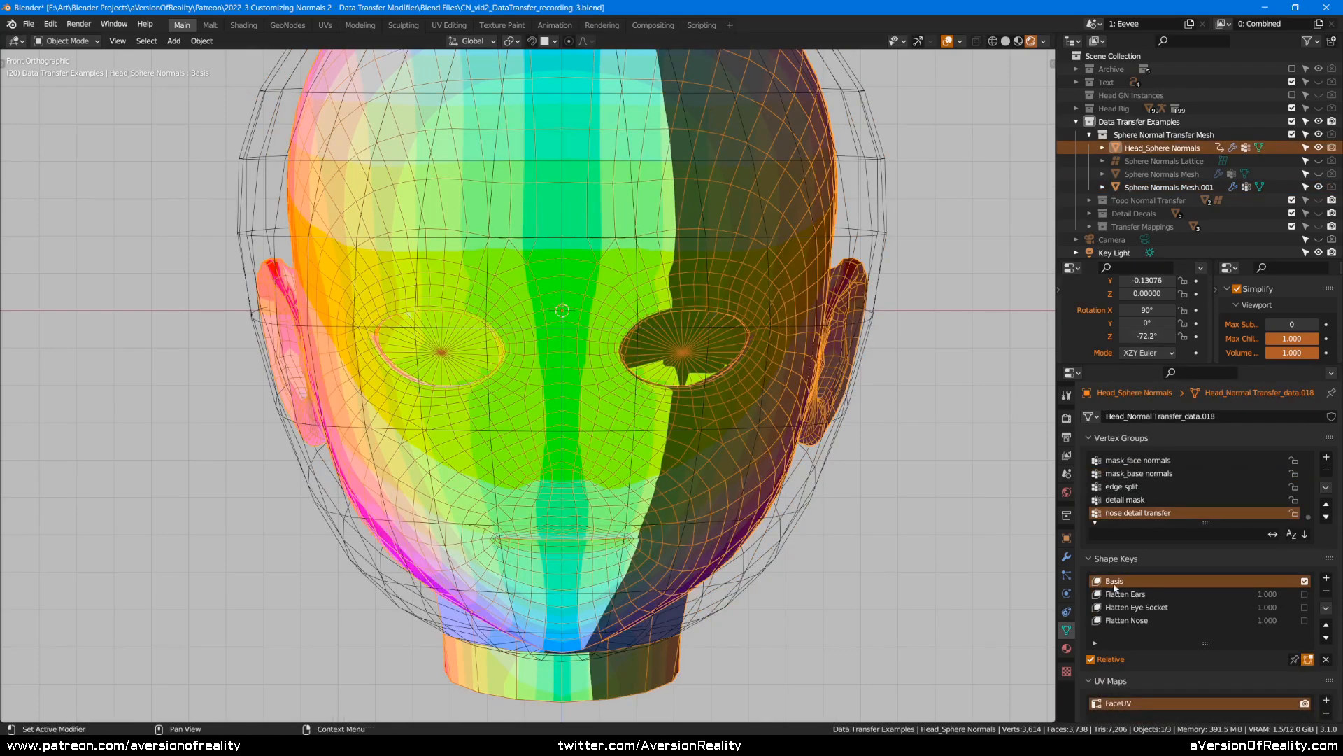
left_click(1067, 557)
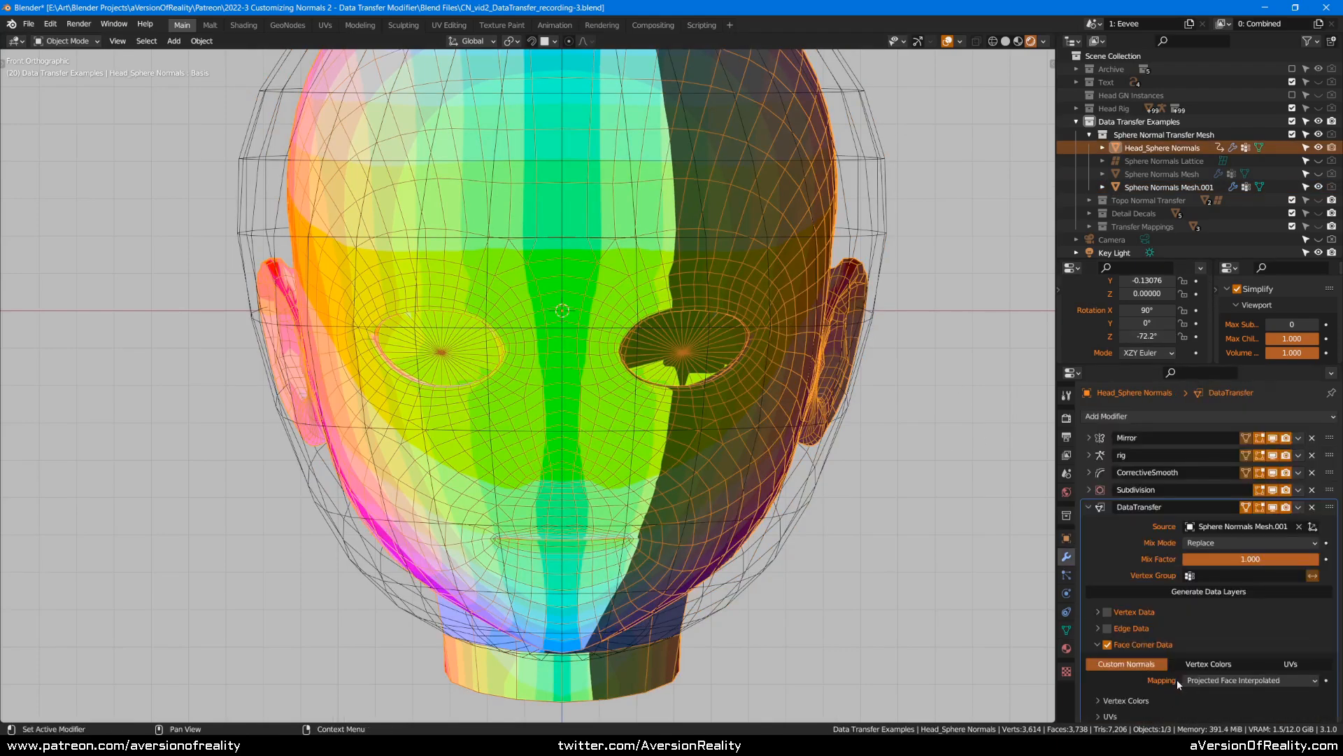
mouse_move(1162, 336)
left_mouse_down()
mouse_move(1112, 336)
mouse_move(1123, 336)
left_mouse_up()
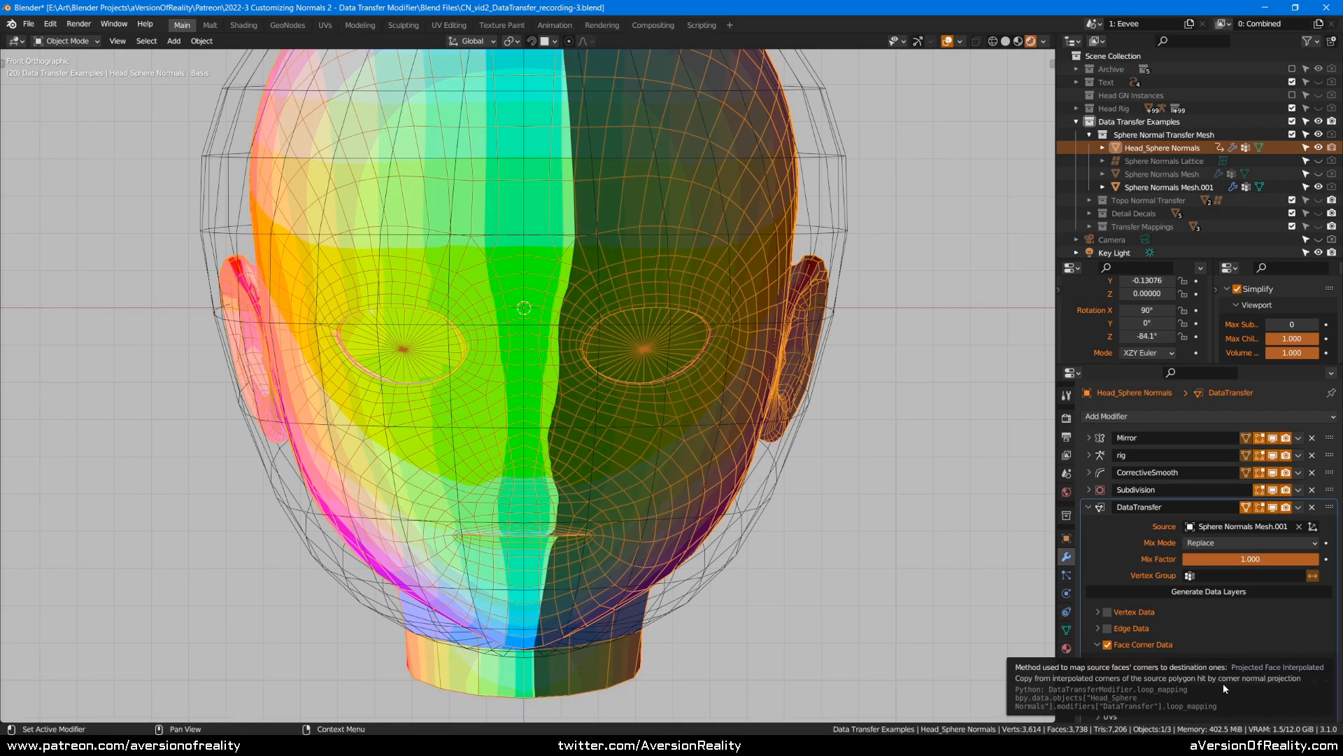
- Put the head mesh in Edit Mode with the face normals overlay enabled and the viewport in solid shading
middle_click_drag(784, 546, 595, 430)
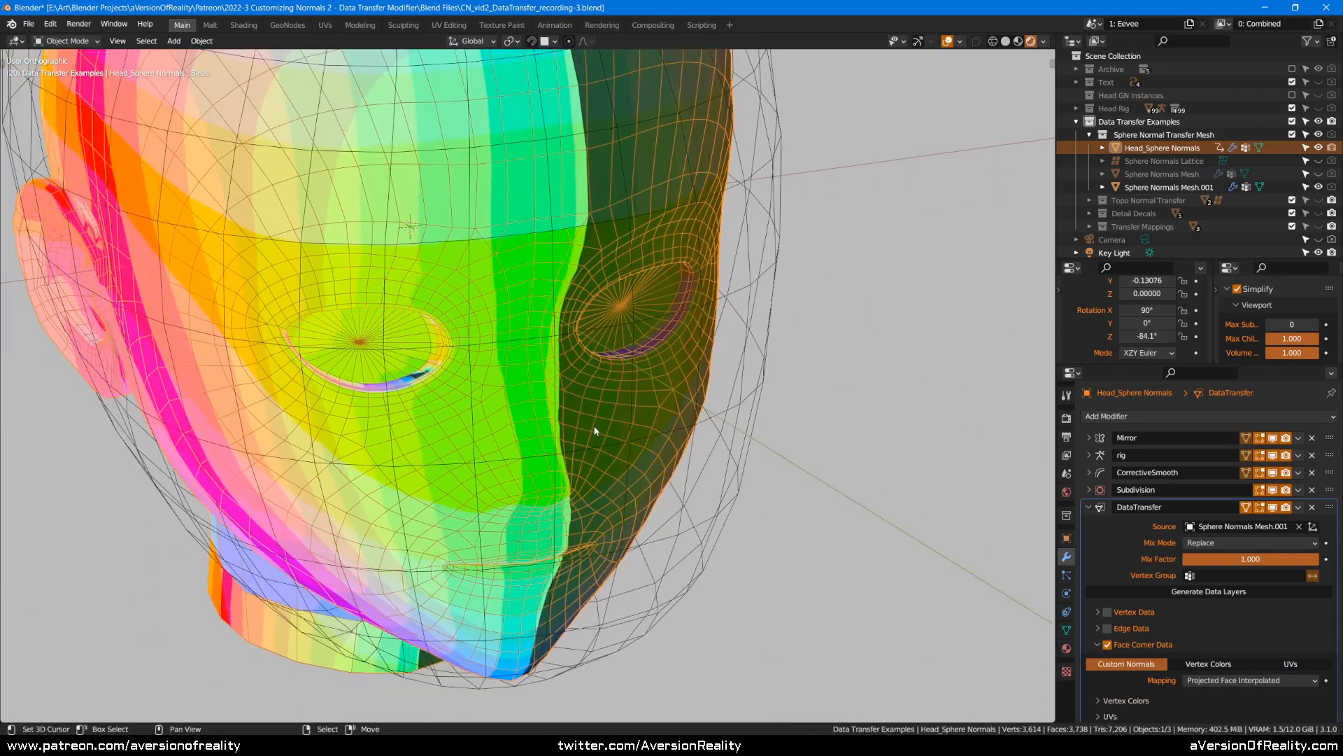
key("Tab")
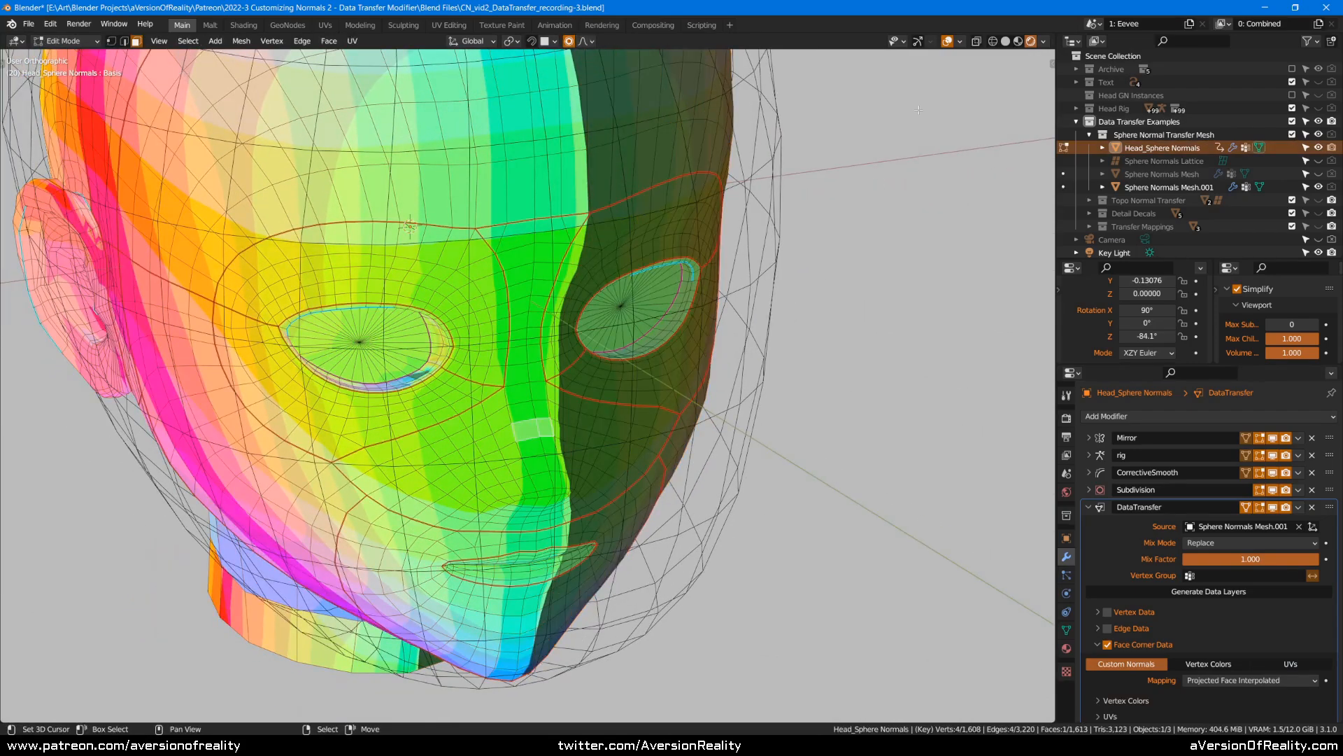
left_click(965, 40)
left_click(906, 538)
key("z")
left_click(757, 433)
middle_click_drag(774, 423, 627, 335)
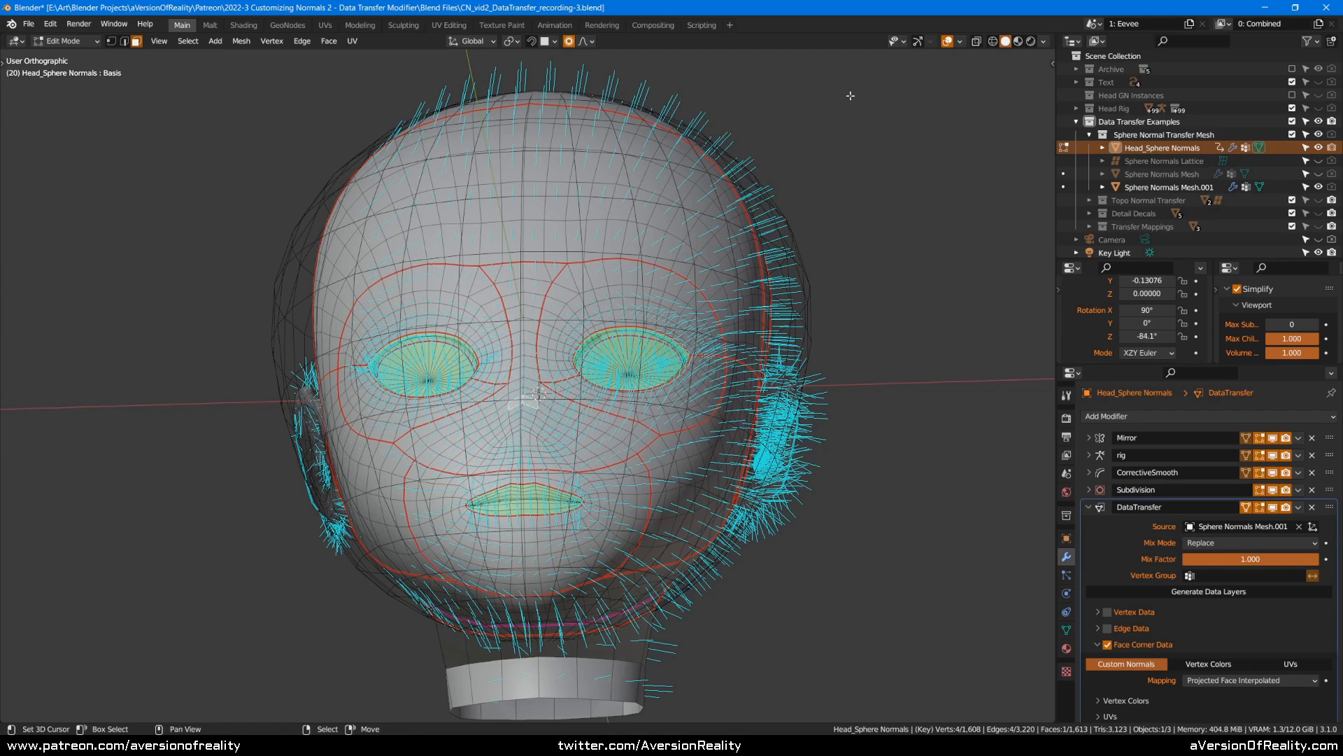
- Toggle the split normals and face normals overlays to compare them, leaving only the face normals displayed
left_click(961, 41)
left_click(894, 534)
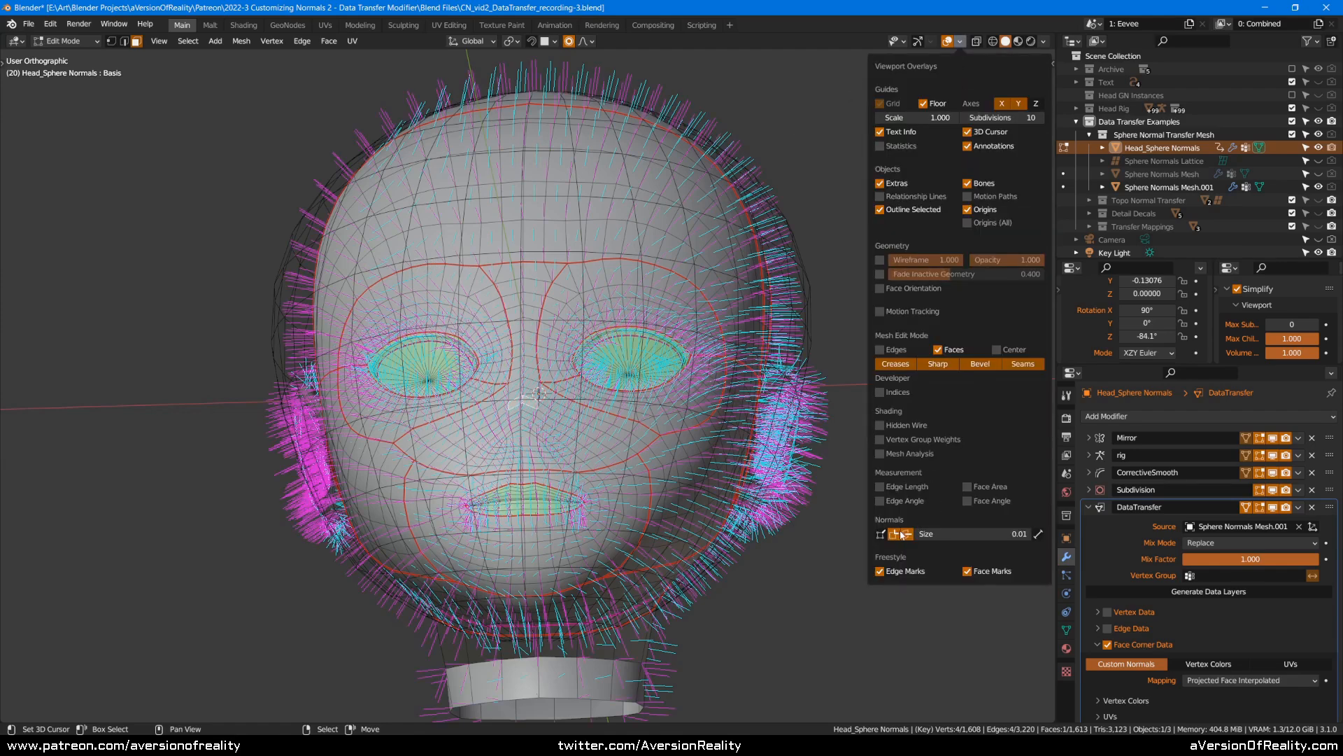
left_click(908, 534)
left_click(907, 534)
left_click(894, 534)
- Save the file and examine the face normals around the nose and eyes from close angled views
middle_click_drag(750, 283, 784, 328)
scroll(784, 327, "up", 1)
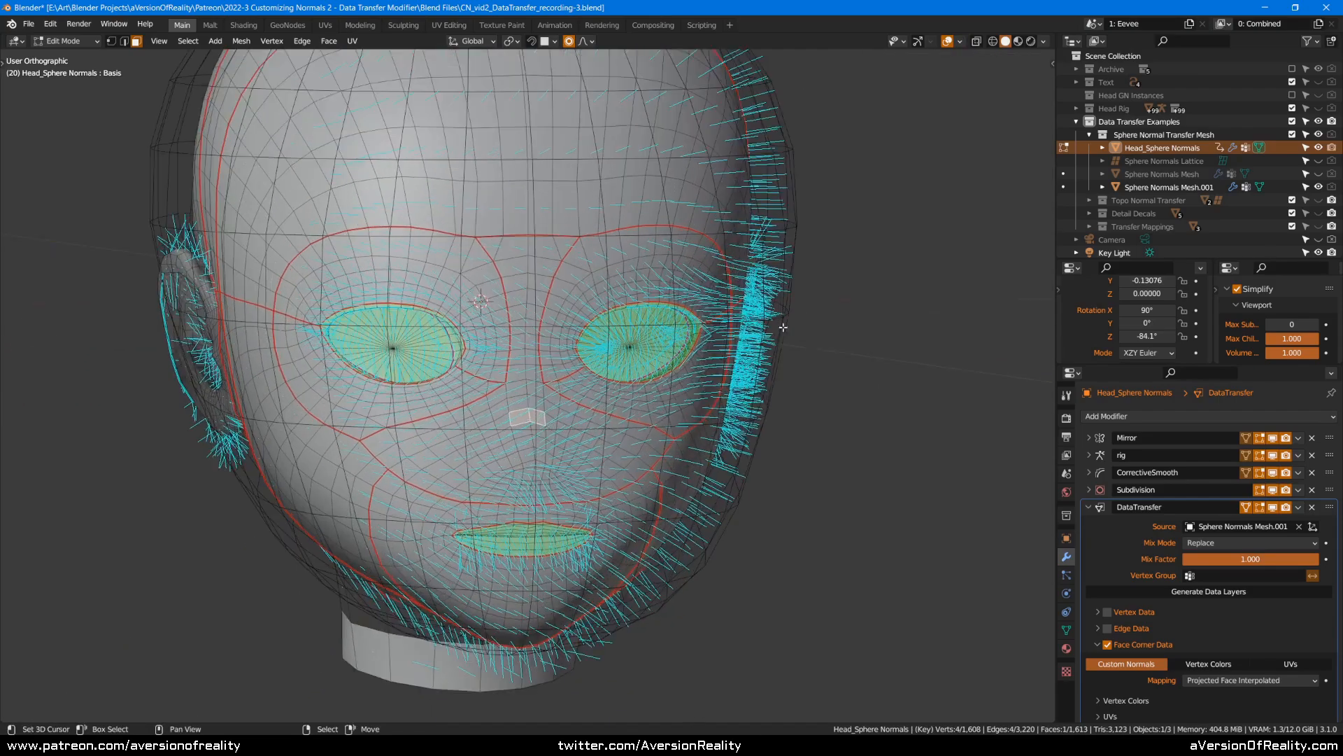
key("ctrl+s")
scroll(557, 454, "up", 6)
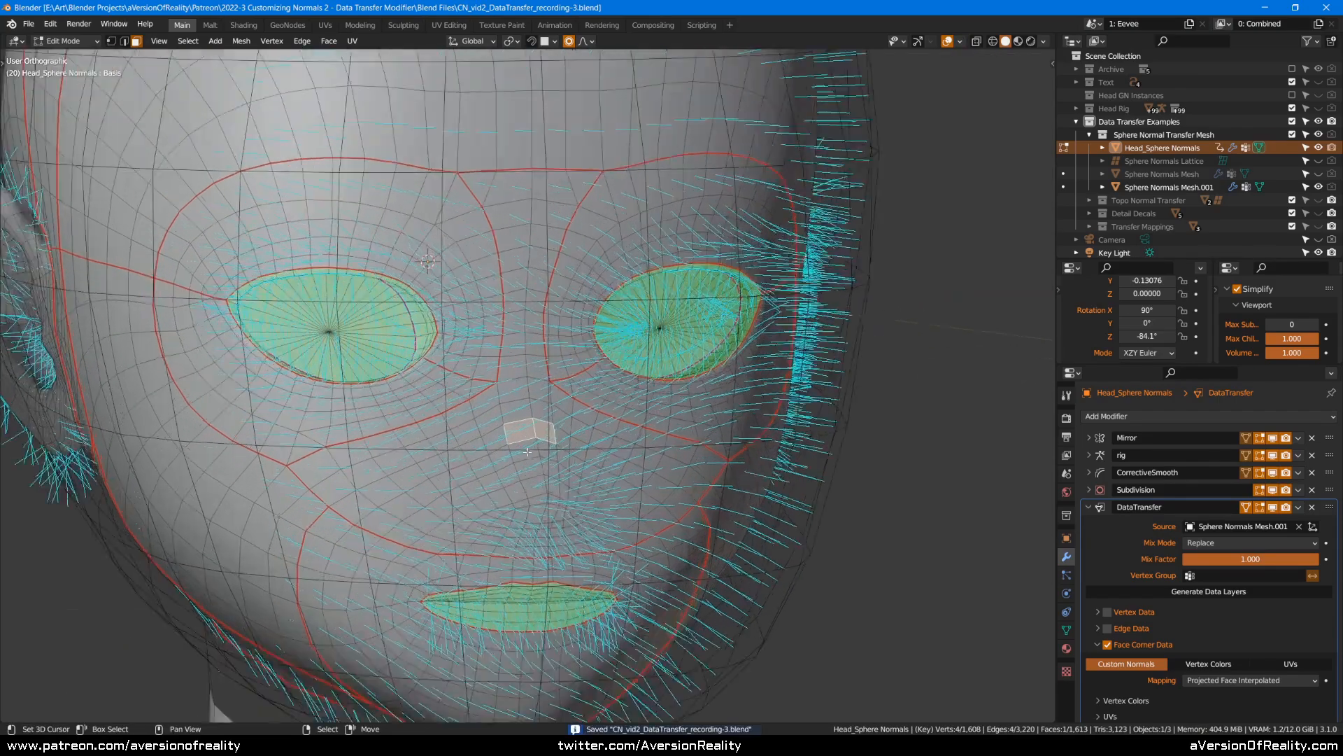
middle_click_drag(557, 454, 512, 431)
middle_click_drag(537, 342, 798, 318)
middle_click_drag(899, 308, 643, 456)
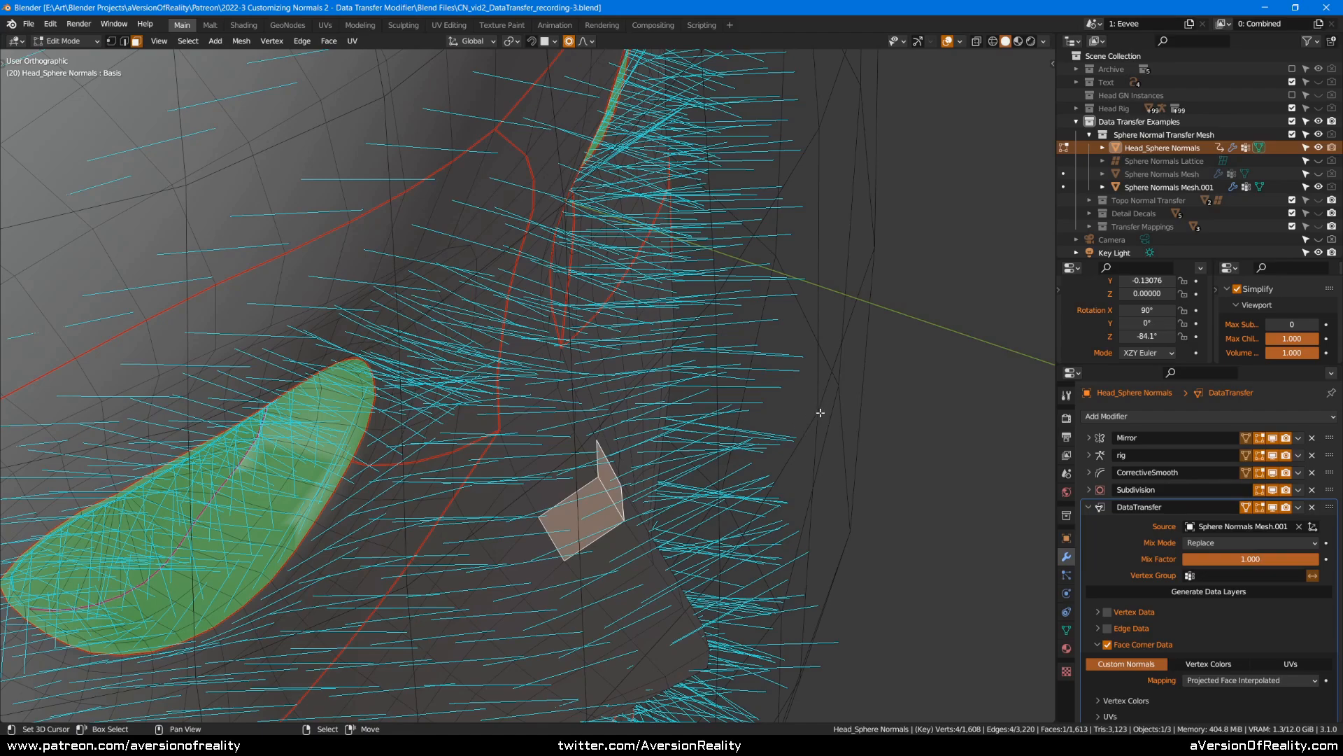
middle_click_drag(820, 413, 914, 550)
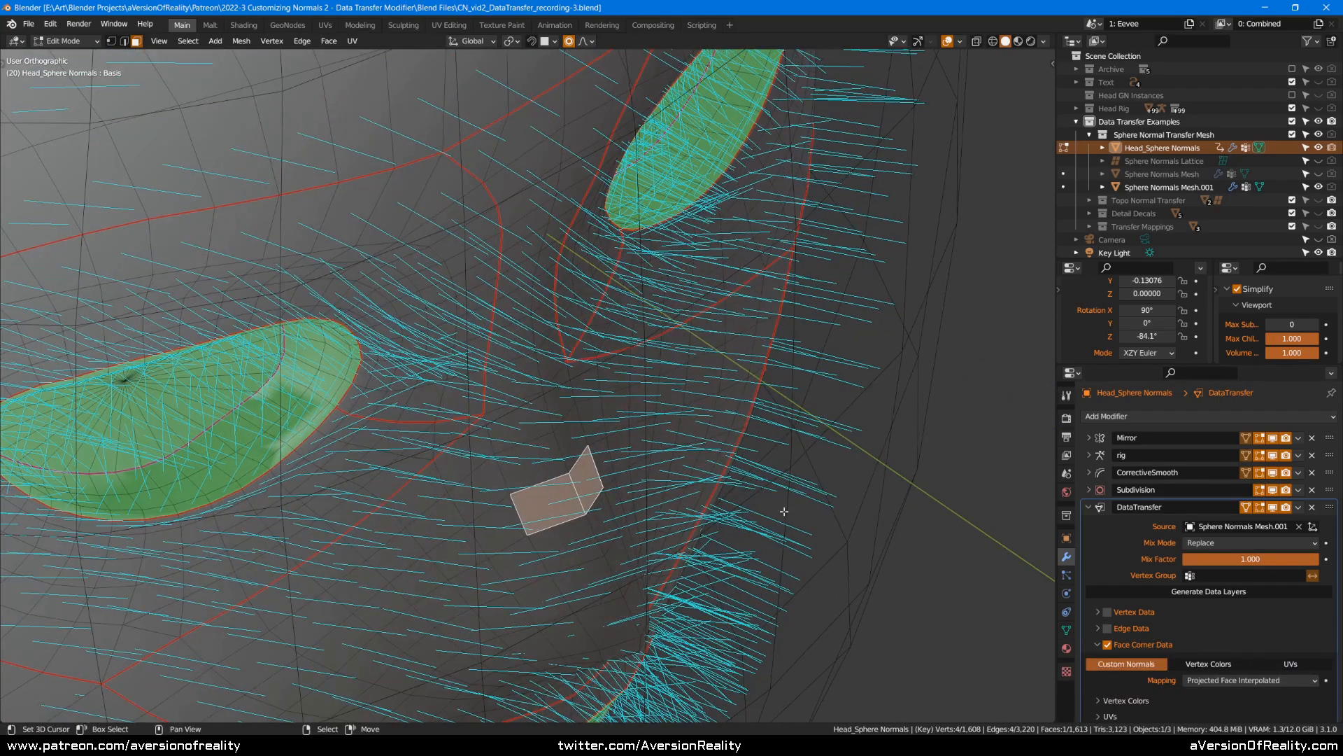
- Examine the face normals across the face, around the eyes, nose and ears from several viewing angles
middle_click_drag(883, 384, 230, 516)
key("KP_0")
scroll(802, 416, "down", 1)
key("KP_1")
key("KP_Decimal")
scroll(800, 414, "down", 5)
middle_click_drag(784, 350, 961, 71)
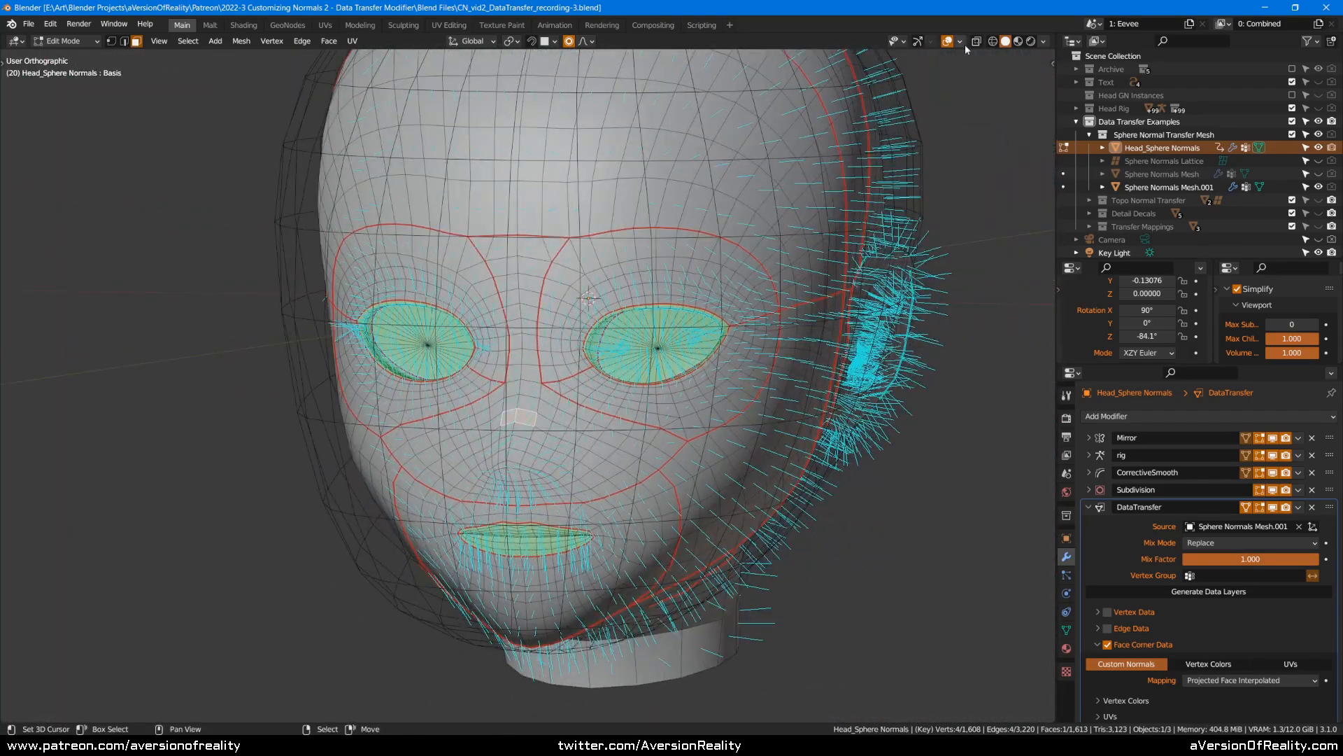
left_click(960, 41)
middle_click_drag(702, 366, 958, 75)
scroll(726, 356, "up", 1)
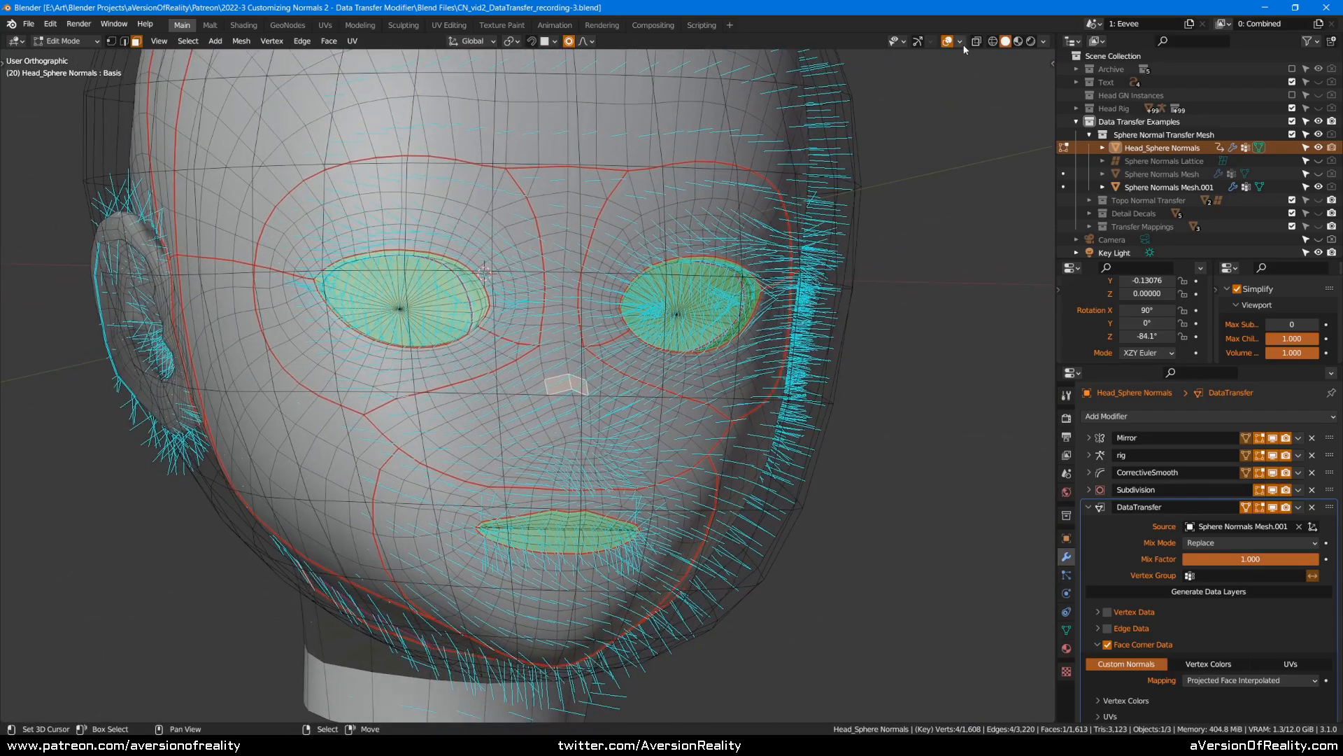
- Leave Edit Mode and disable the Key 1 shape key of Sphere Normals Mesh.001
scroll(831, 351, "down", 2)
key("Tab")
left_click(811, 355)
middle_click_drag(811, 355, 852, 372)
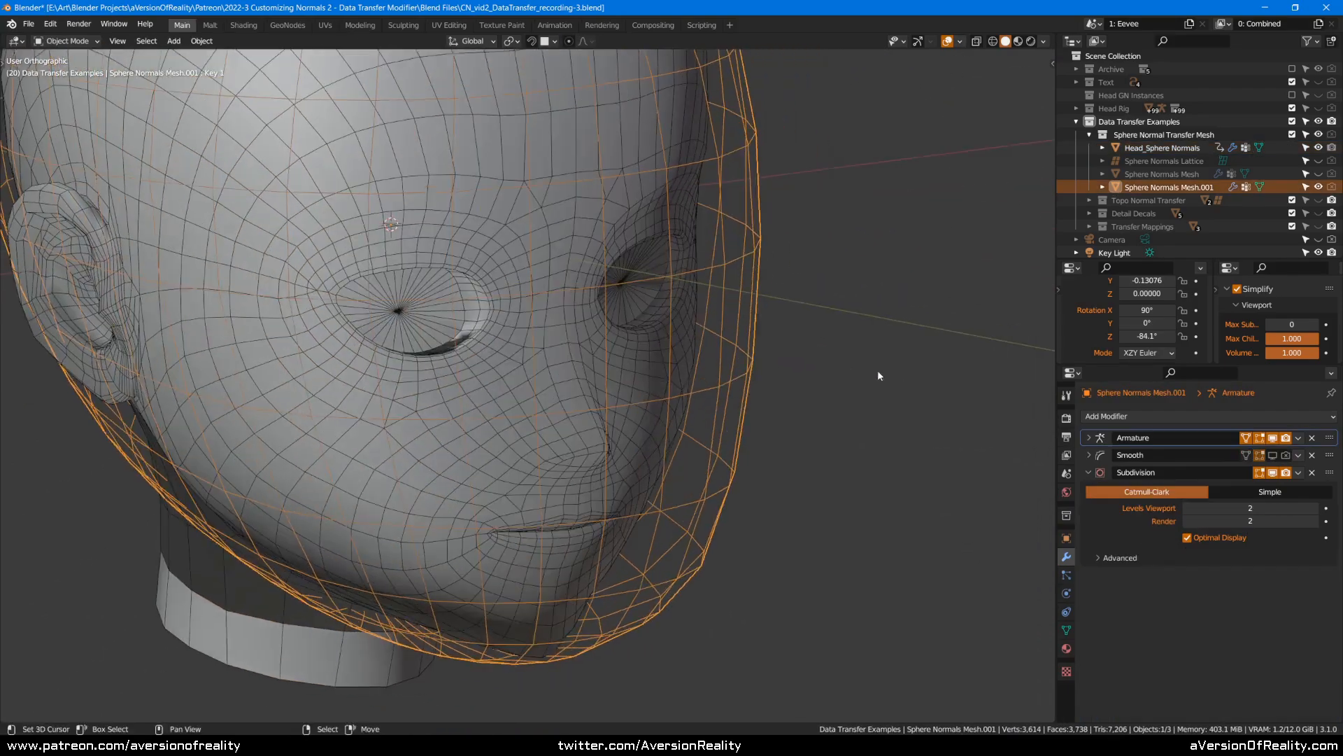
left_click(1066, 629)
scroll(1302, 537, "down", 4)
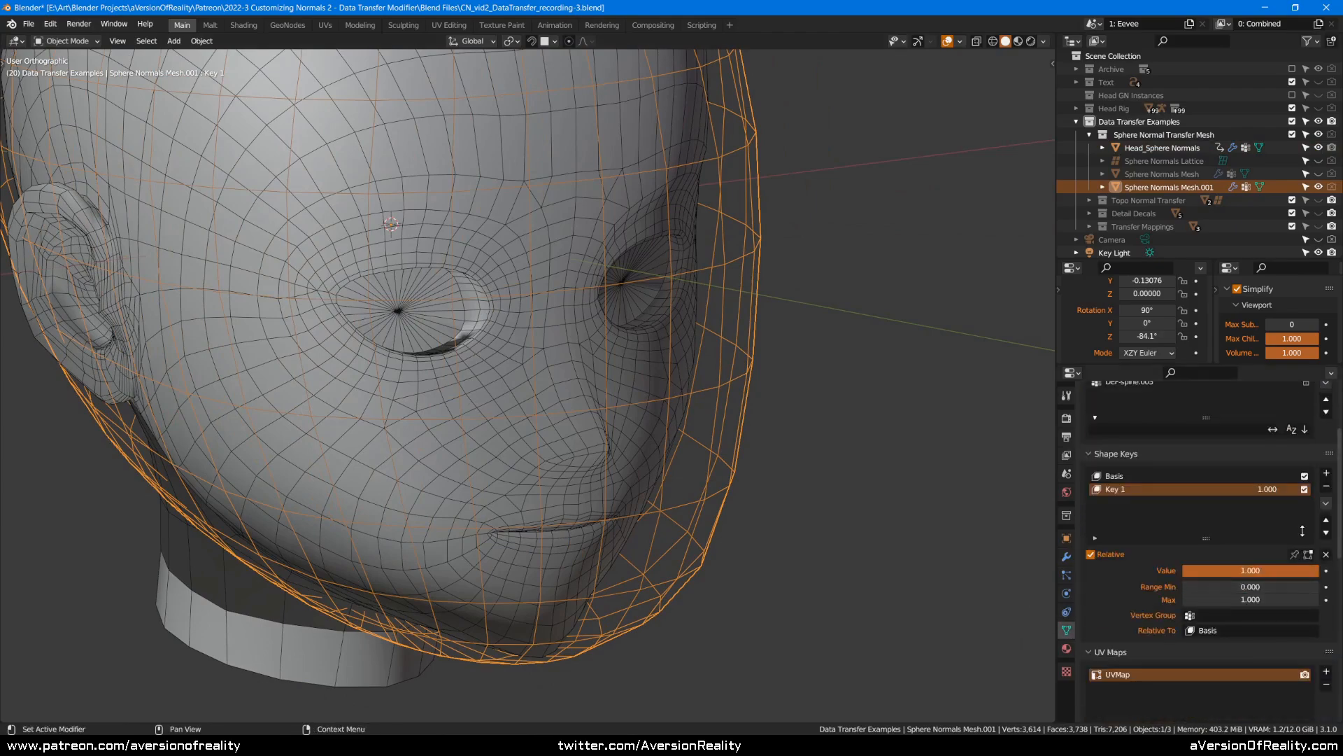
left_click(1304, 489)
- Put the viewport in rendered shading and set the Key Light's Z rotation to -90.9°
mouse_move(833, 353)
middle_mouse_down()
mouse_move(820, 398)
mouse_move(632, 447)
mouse_move(627, 423)
mouse_move(699, 384)
mouse_move(621, 396)
mouse_move(564, 384)
middle_mouse_up()
scroll(797, 410, "up", 2)
key("z")
left_click(564, 308)
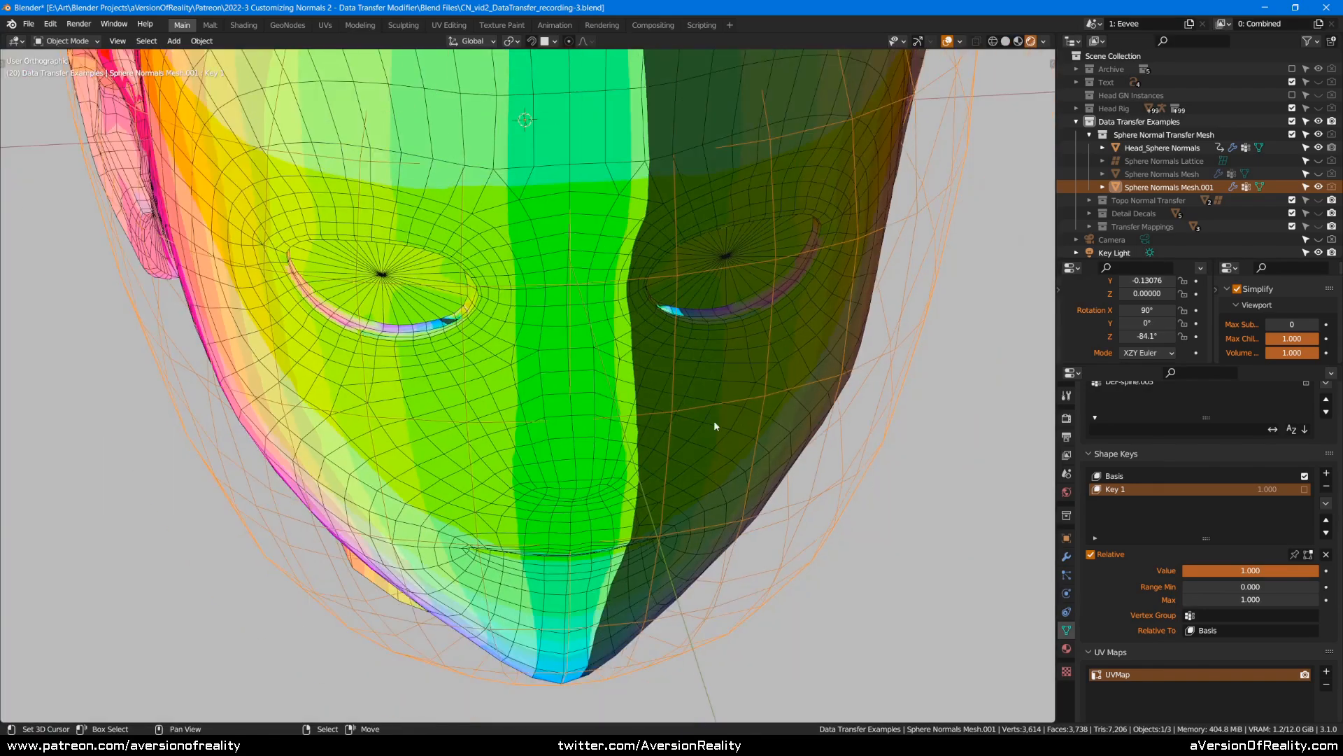
middle_click_drag(685, 425, 747, 390)
left_click_drag(1147, 336, 1127, 335)
- Inspect the shading at the nose tip up close while adjusting the Key Light's Z rotation to -90.7°
scroll(741, 486, "up", 4)
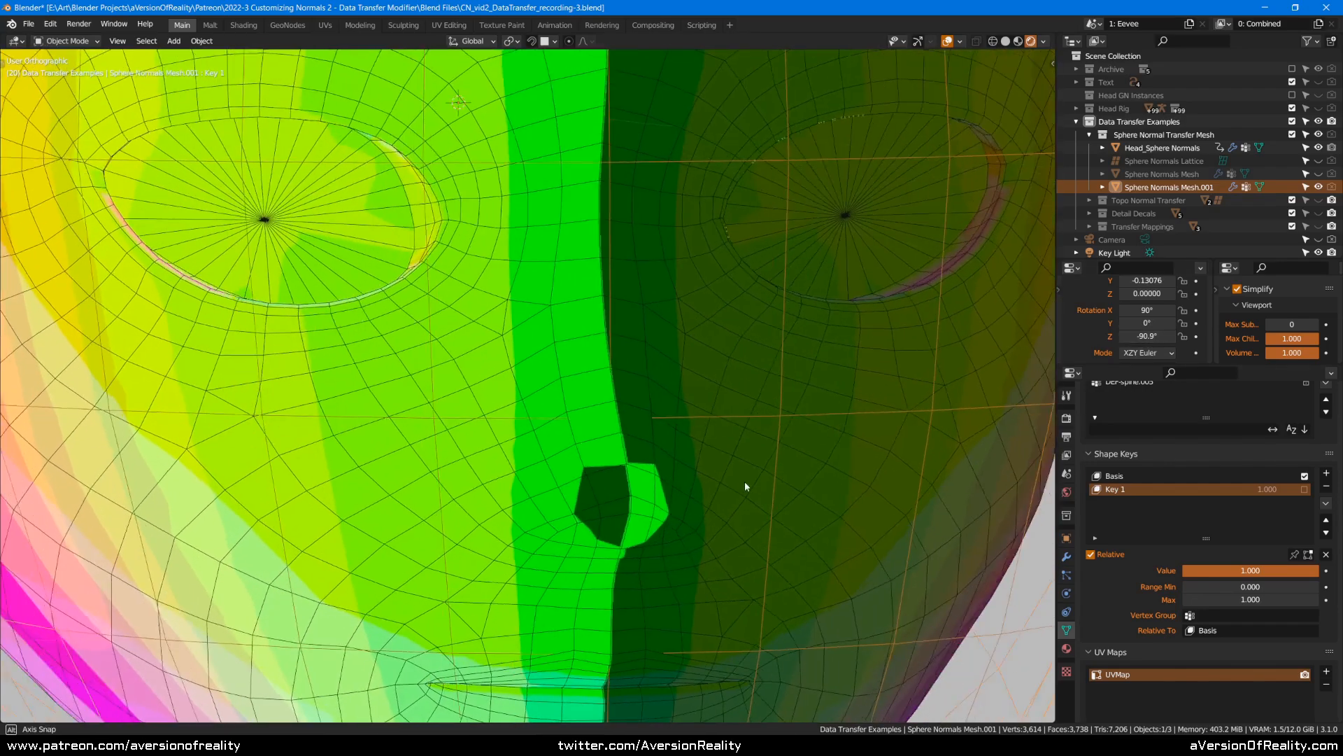
middle_click_drag(742, 486, 708, 464)
middle_click_drag(646, 423, 636, 453)
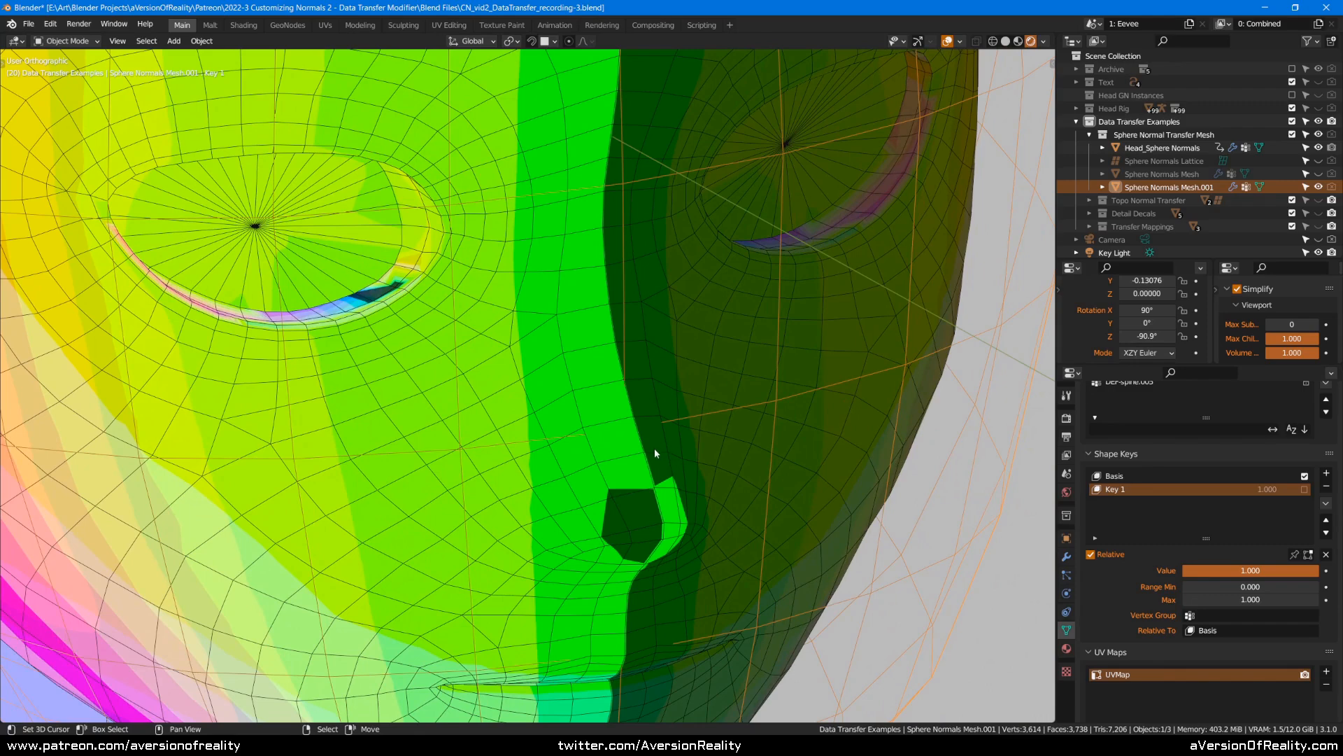
middle_click_drag(669, 516, 655, 504)
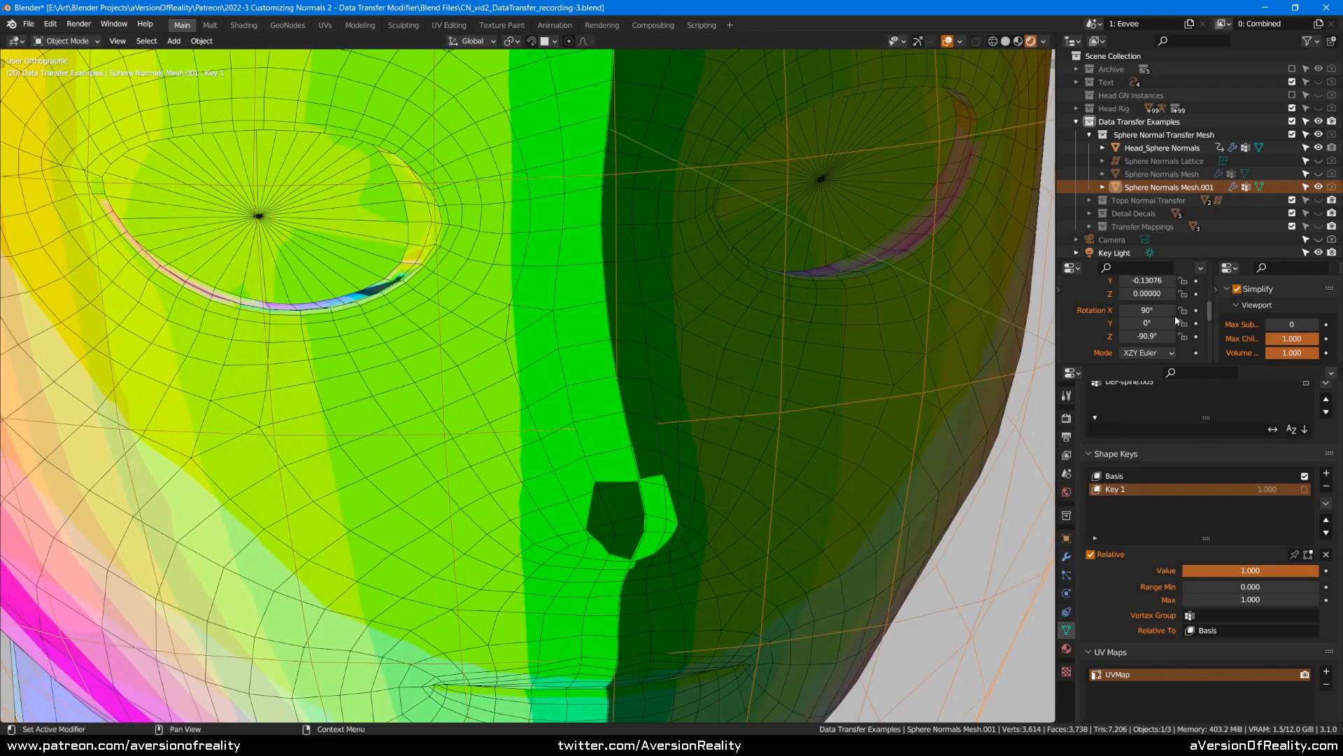
left_click_drag(1149, 336, 1140, 336)
left_click_drag(1135, 336, 1151, 337)
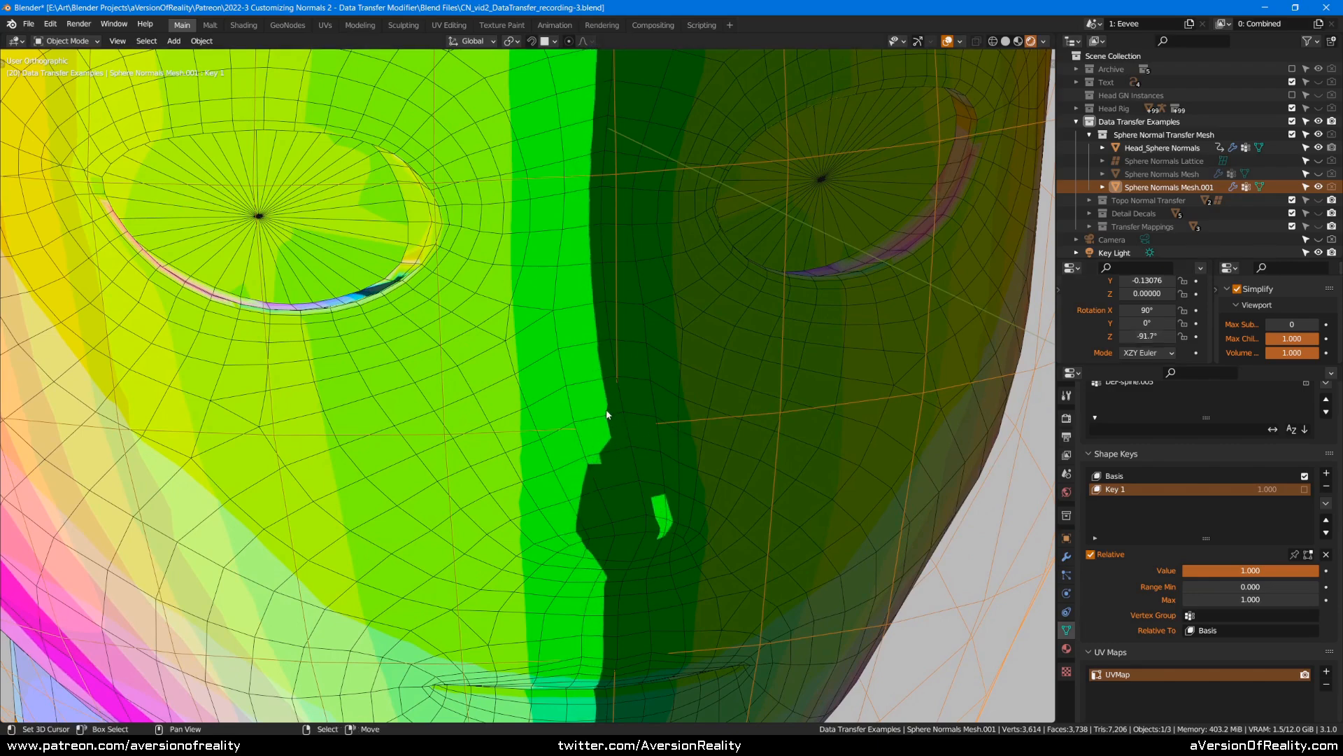
left_click_drag(1148, 336, 1152, 336)
scroll(854, 355, "down", 5)
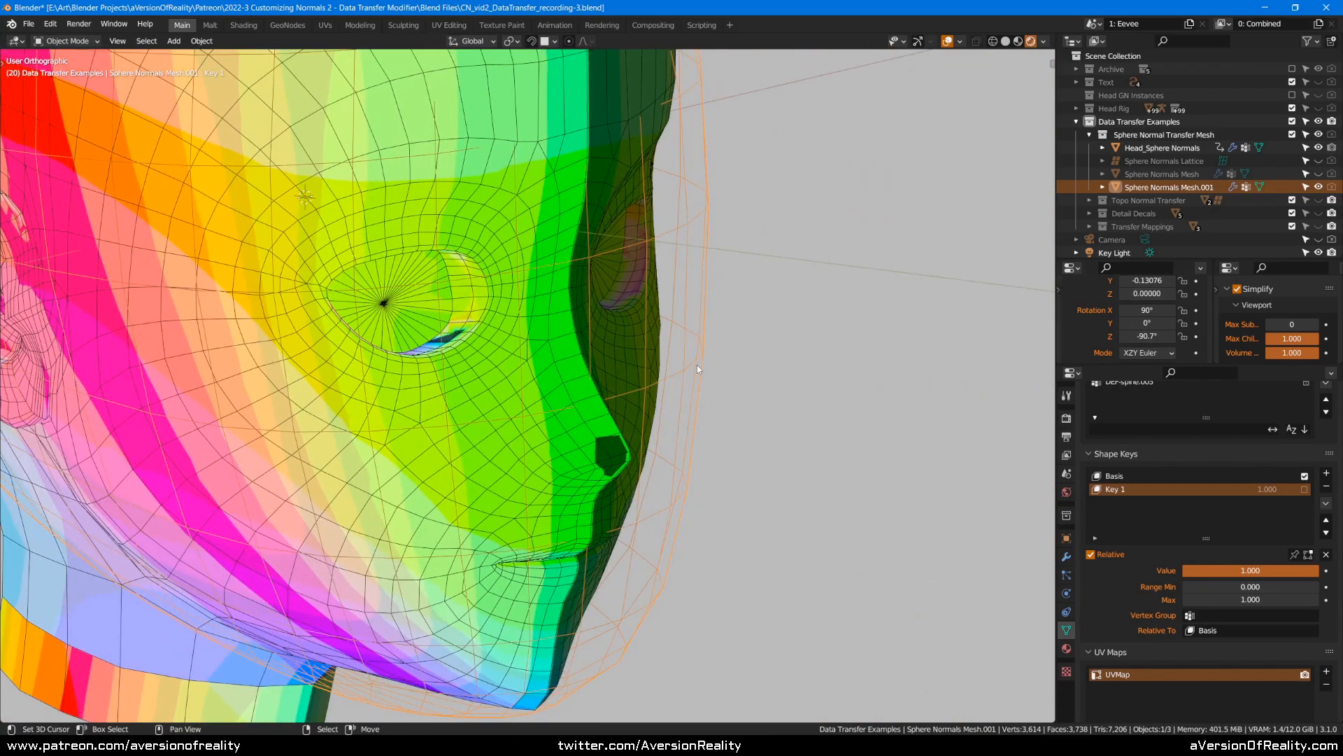
- Display the modifiers of Head_Sphere Normals and set the Key Light's Z rotation to -63.9°
left_click(1066, 556)
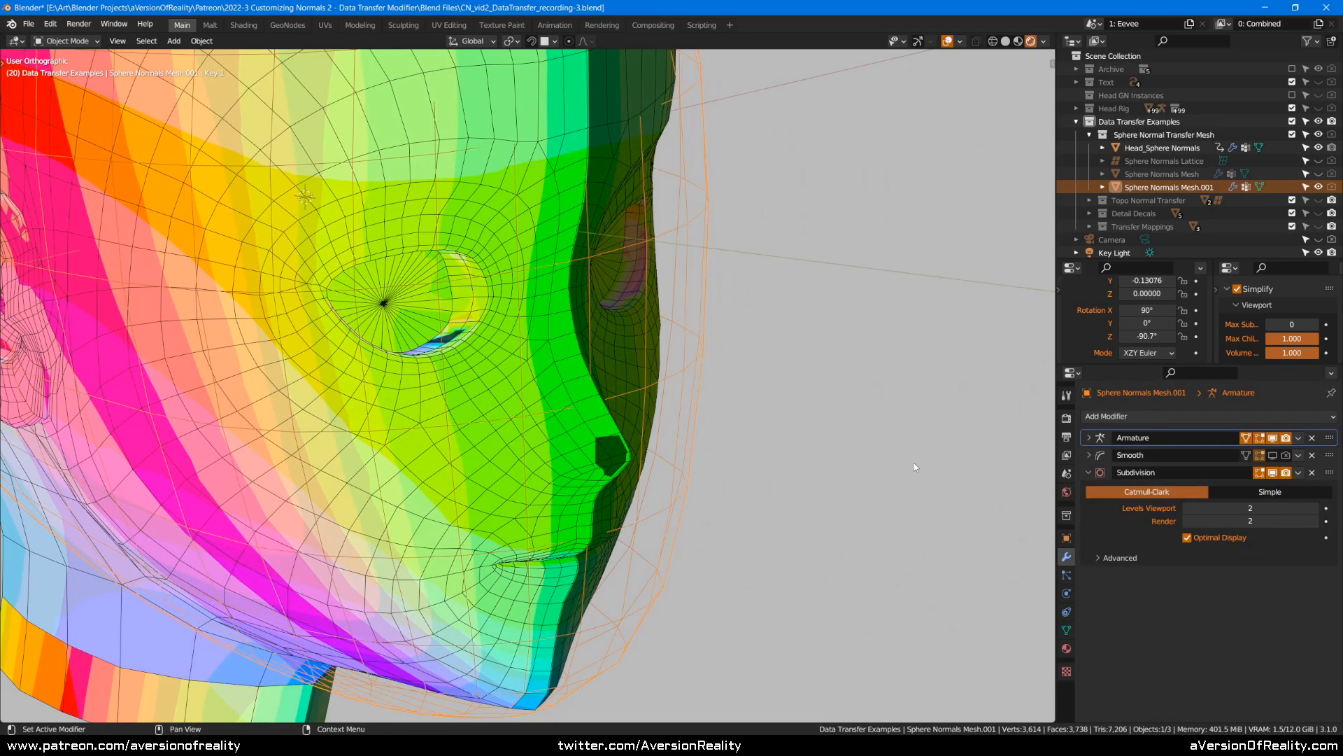
right_click(628, 357)
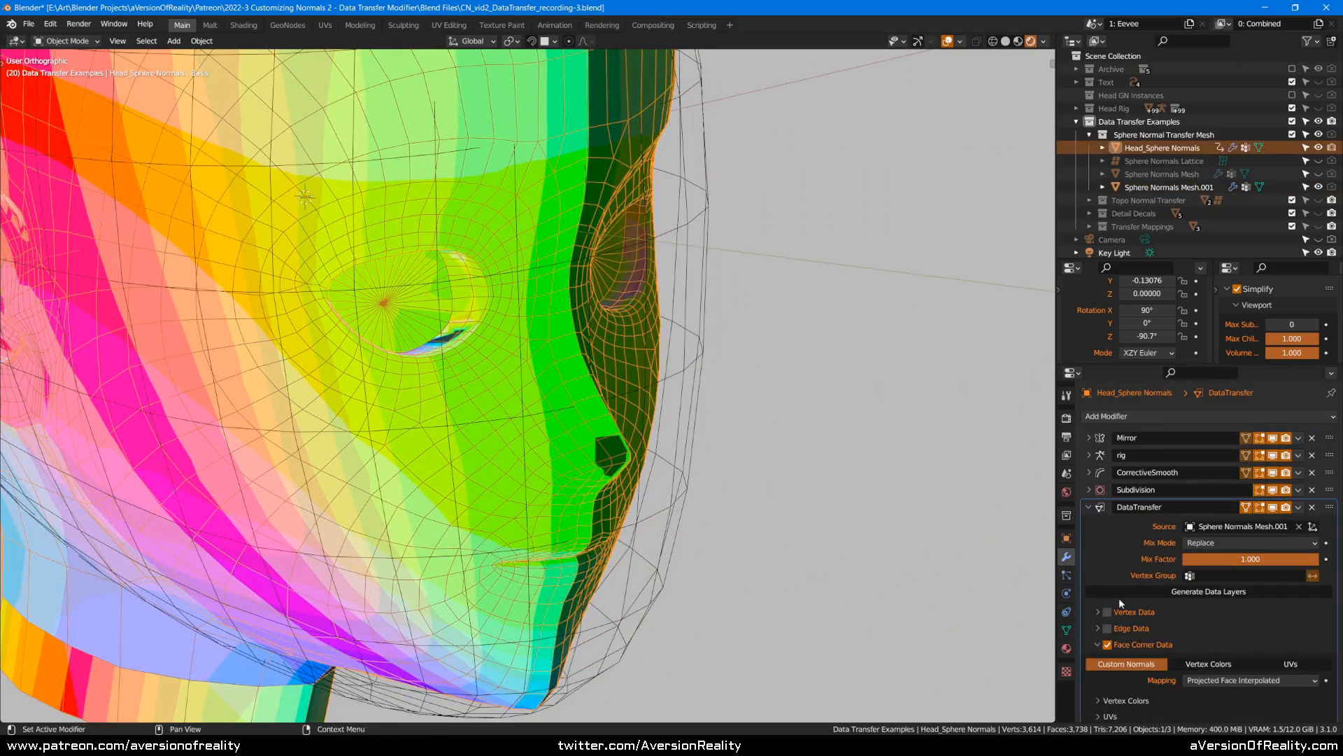
scroll(1205, 633, "down", 2)
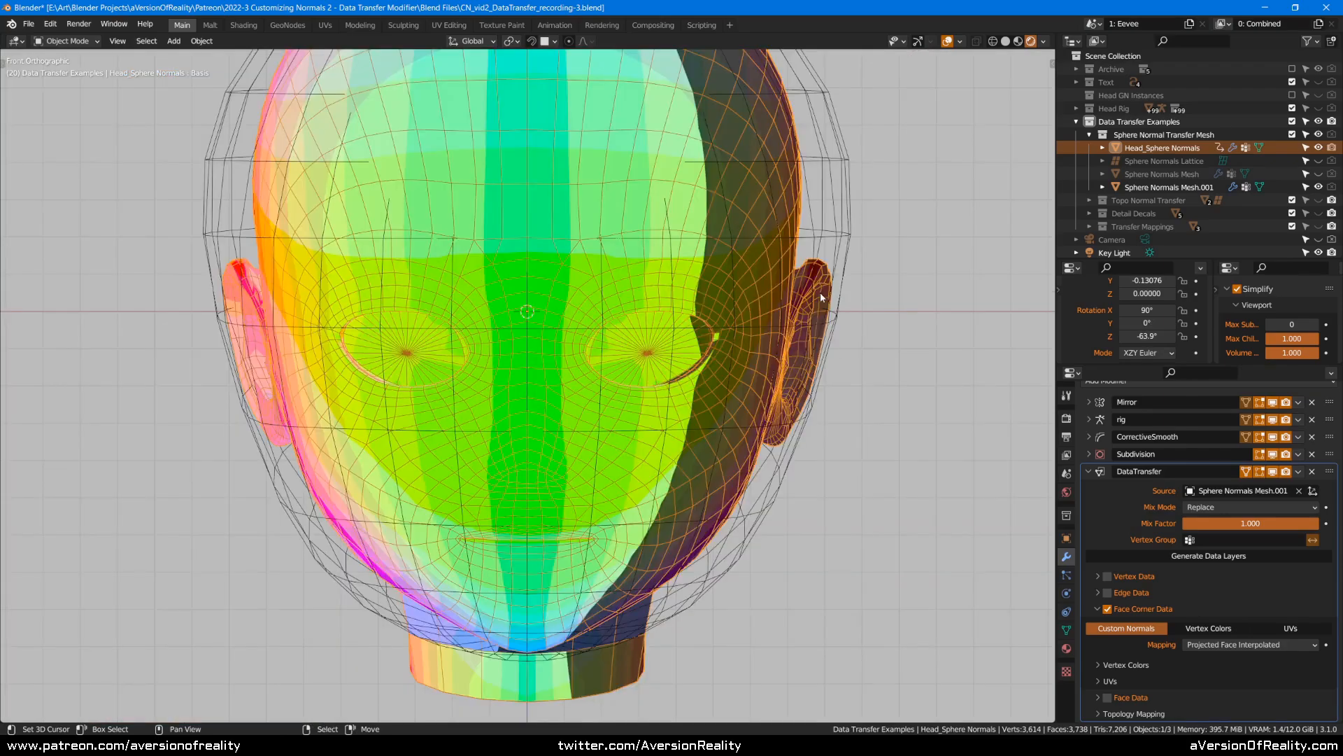
- Examine the shadow edge around the outer corner of the shaded eye from several angles and from the front
middle_click_drag(820, 292, 747, 279)
scroll(843, 294, "up", 3)
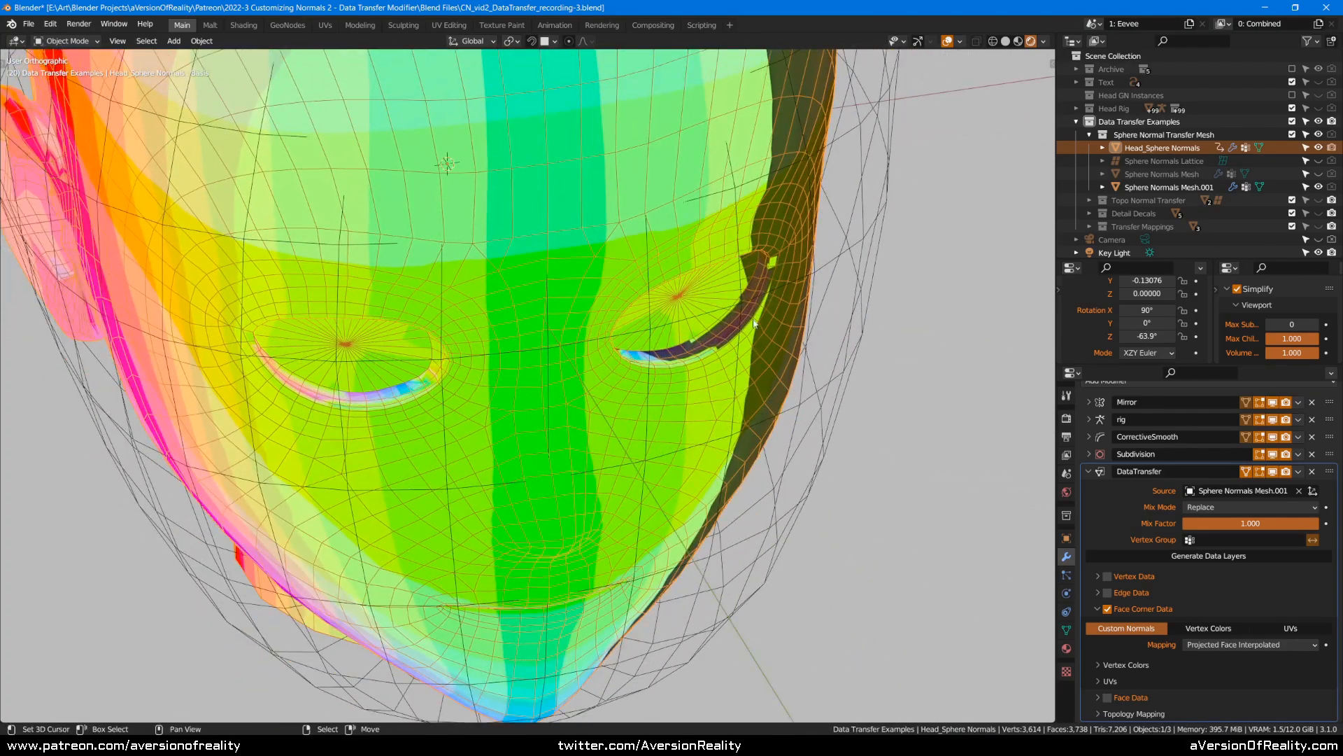
middle_click_drag(867, 289, 848, 300)
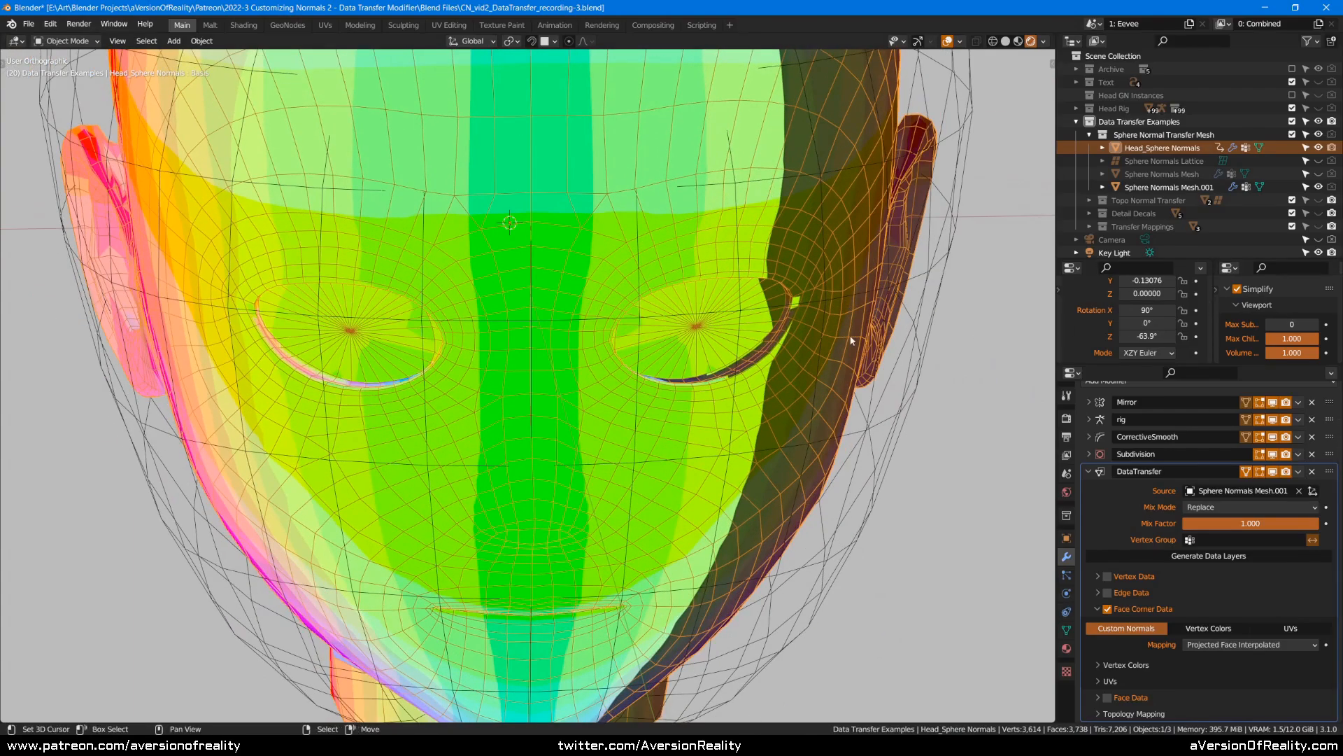
scroll(766, 343, "up", 4)
scroll(749, 341, "down", 2)
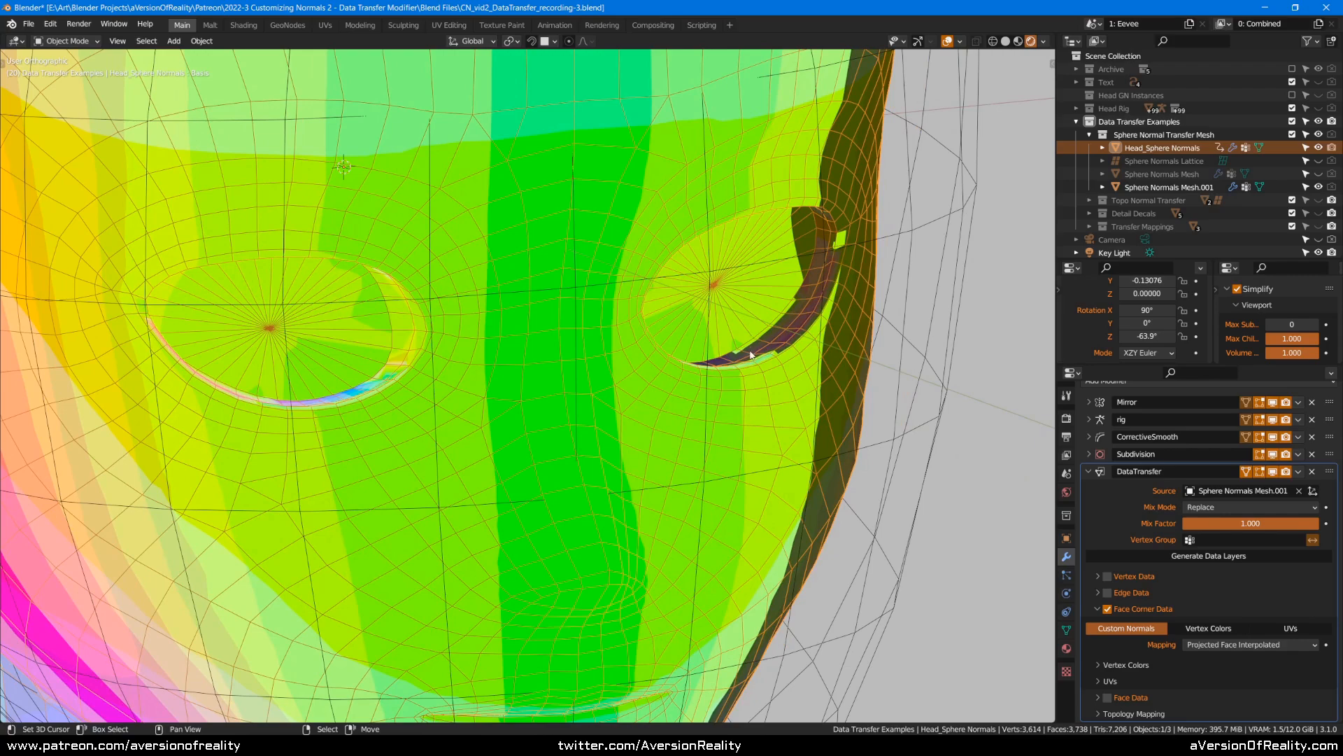
scroll(750, 352, "down", 6)
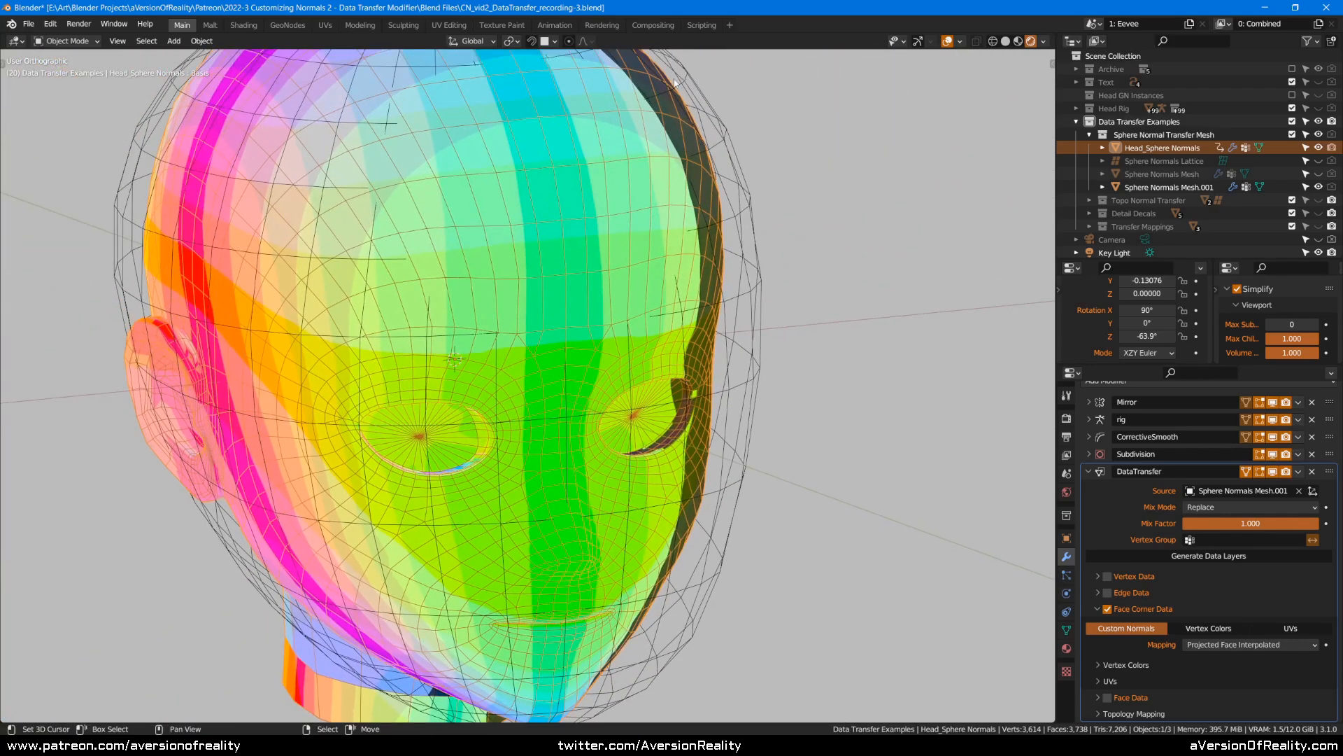
middle_click_drag(687, 237, 772, 109)
scroll(709, 119, "up", 1)
scroll(774, 419, "up", 2)
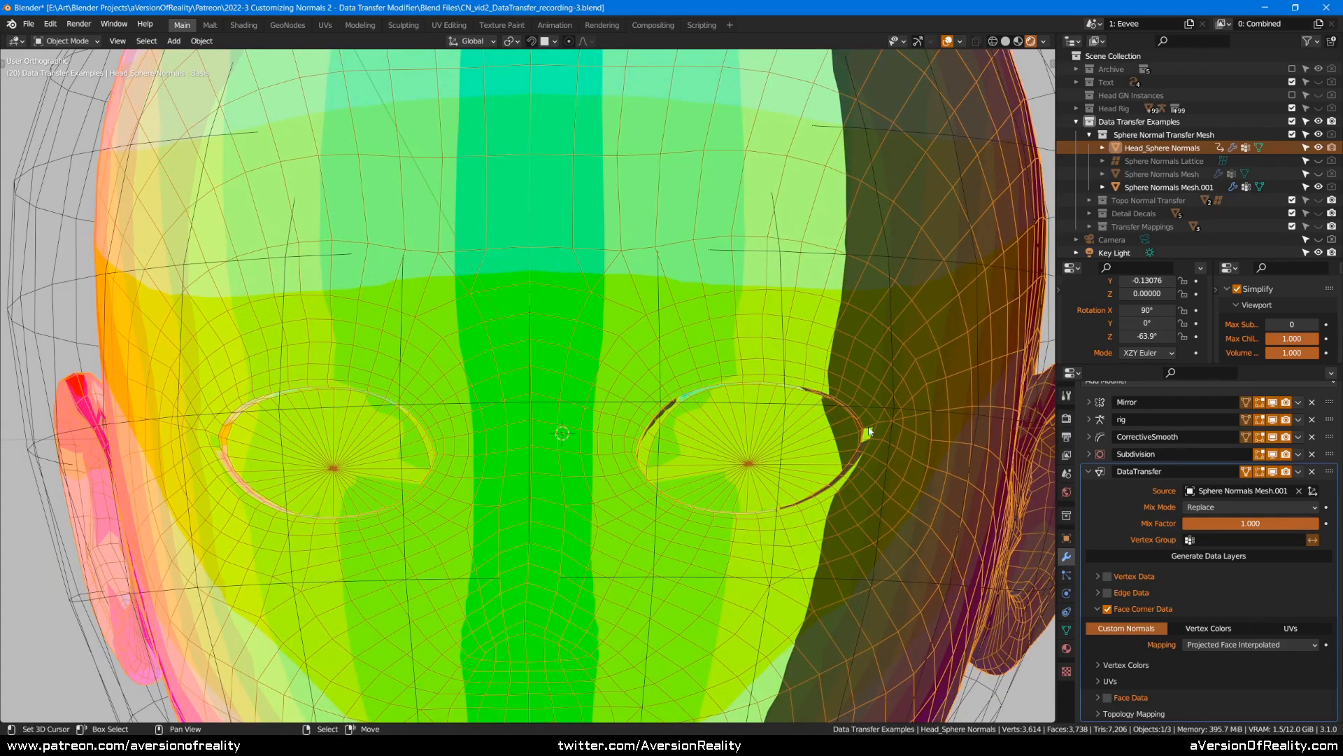
scroll(870, 432, "down", 3)
middle_click_drag(755, 444, 814, 527)
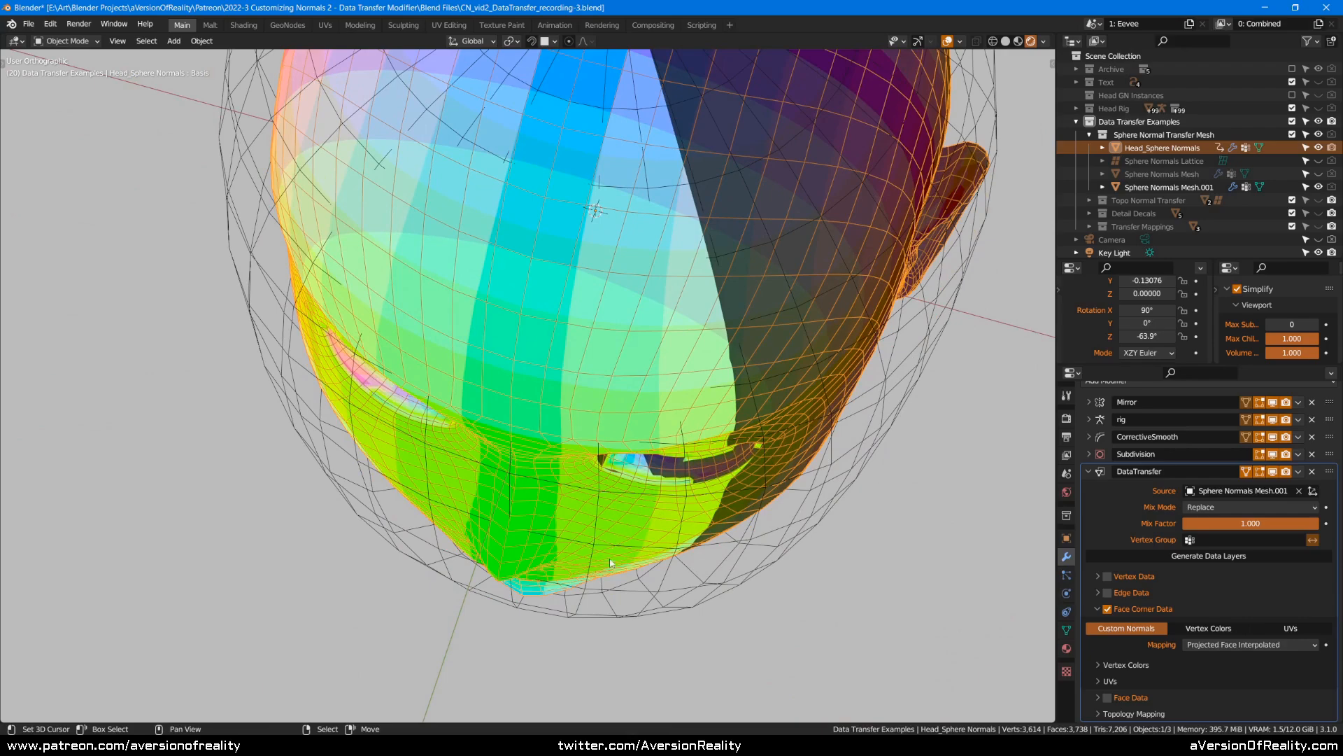
key("KP_1")
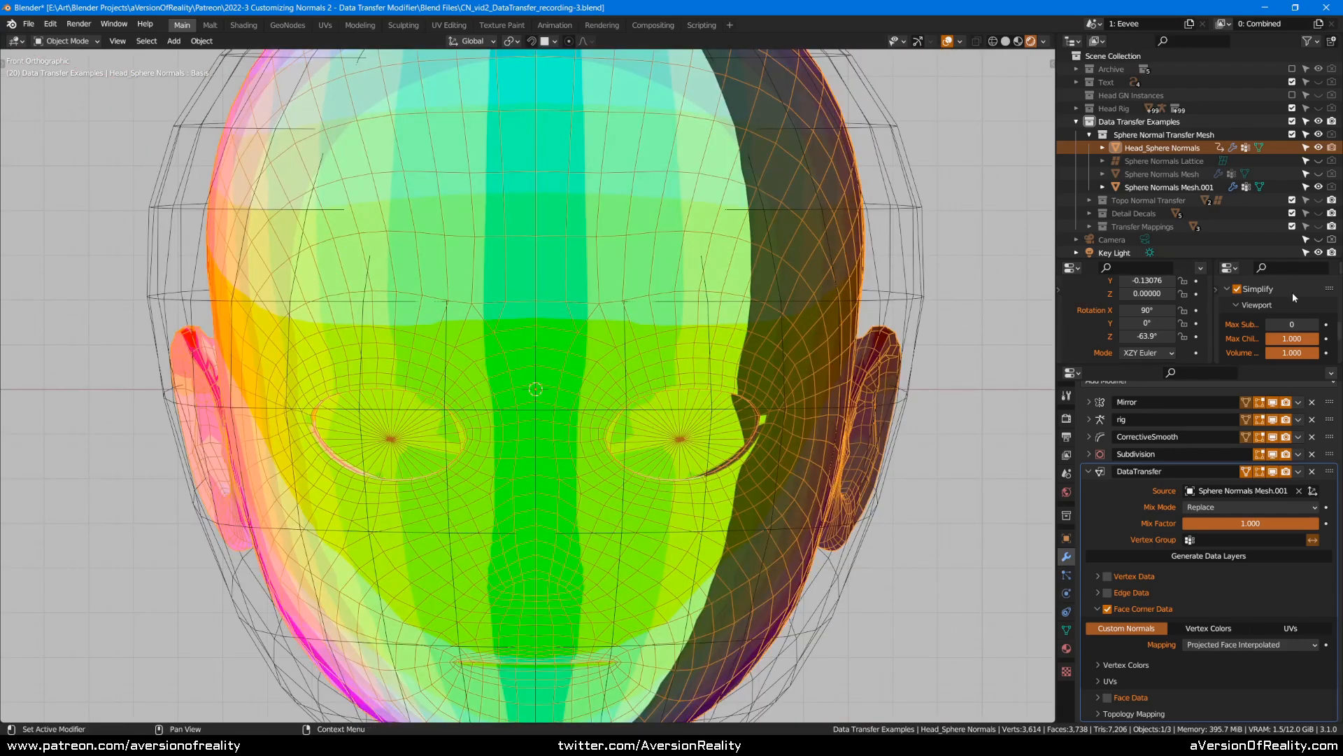
- Set the Simplify viewport max subdivision to 1 and the Key Light's Z rotation to -87.8°
left_click(1314, 324)
middle_click_drag(843, 411, 826, 335, "shift")
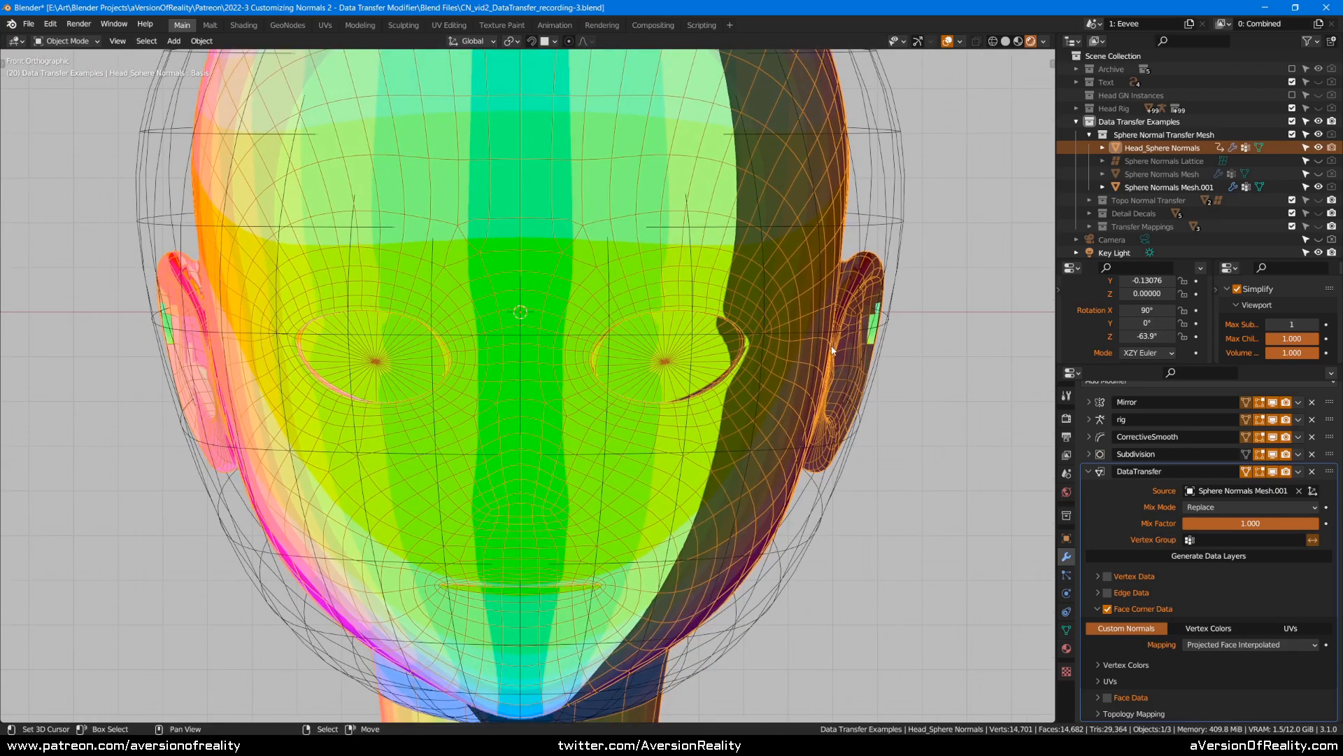
scroll(826, 335, "down", 1)
mouse_move(1157, 340)
left_mouse_down()
mouse_move(1183, 337)
mouse_move(1125, 338)
left_mouse_up()
- Inspect the shading on the nose from above and save the file
middle_click_drag(675, 338, 644, 338)
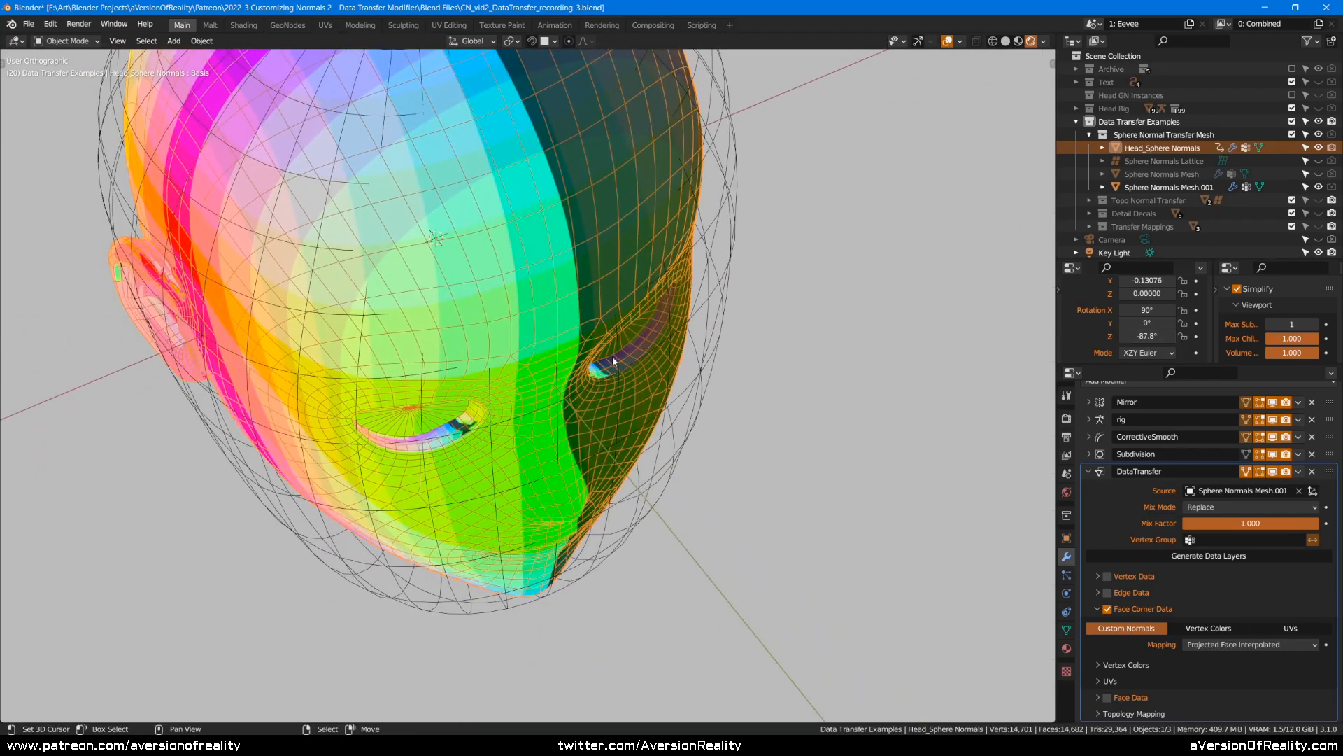
middle_click_drag(610, 454, 792, 287)
scroll(780, 392, "up", 3)
key("ctrl+s")
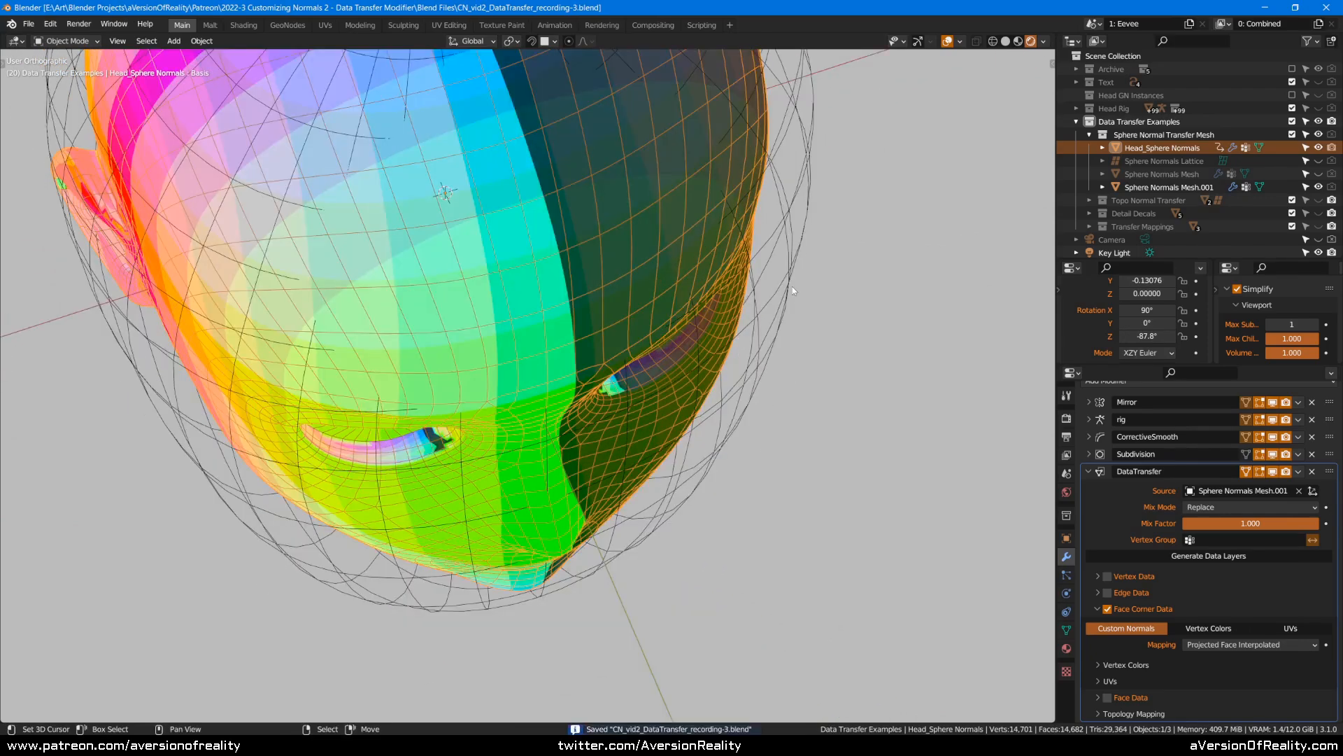
- Re-enable the Key 1 shape key of Sphere Normals Mesh.001 and check the nose shading
left_click(792, 287)
left_click(1067, 631)
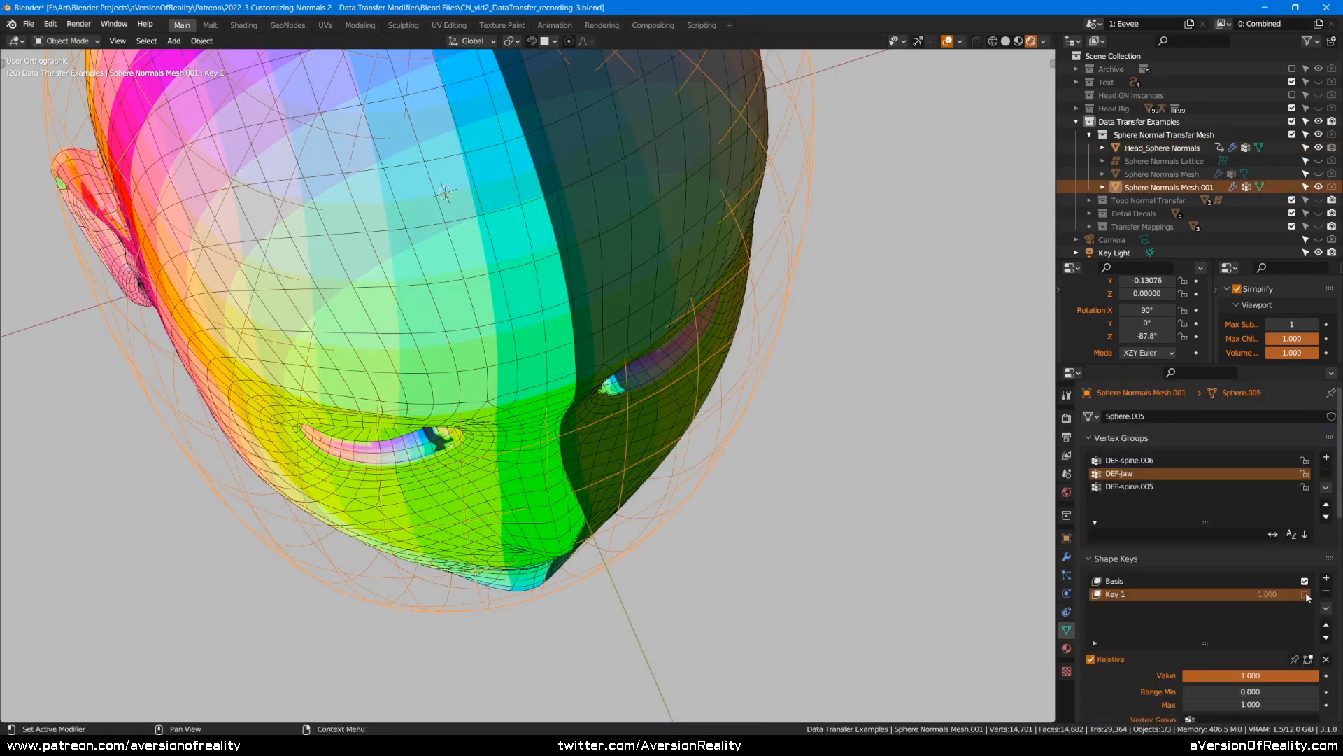
middle_click_drag(704, 452, 720, 419)
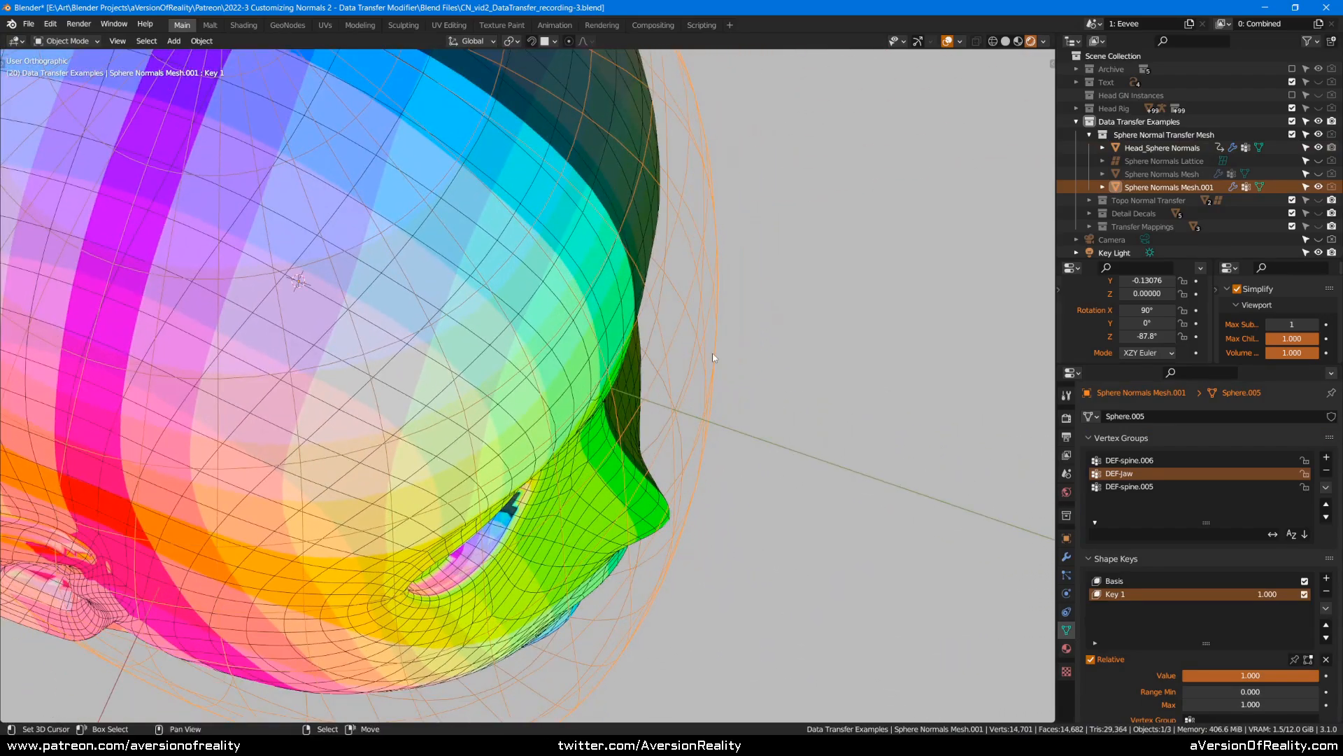
middle_click_drag(693, 362, 804, 377)
- With Head_Sphere Normals selected, set the Key Light's Z rotation to -60.1° and the Simplify viewport max subdivision to 0
left_click(1066, 556)
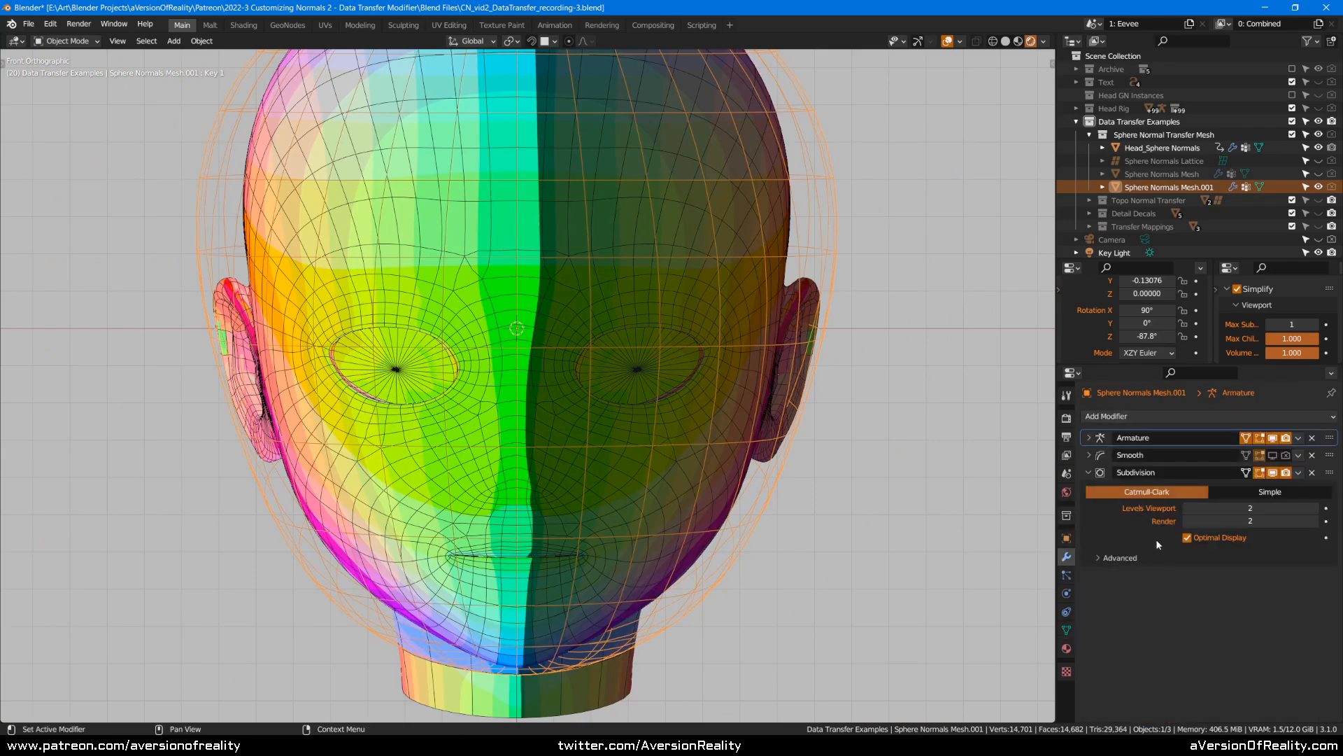
left_click(749, 343)
mouse_move(1158, 337)
left_mouse_down()
mouse_move(1218, 337)
mouse_move(1060, 327)
mouse_move(1186, 313)
mouse_move(1121, 305)
left_mouse_up()
scroll(555, 455, "down", 1)
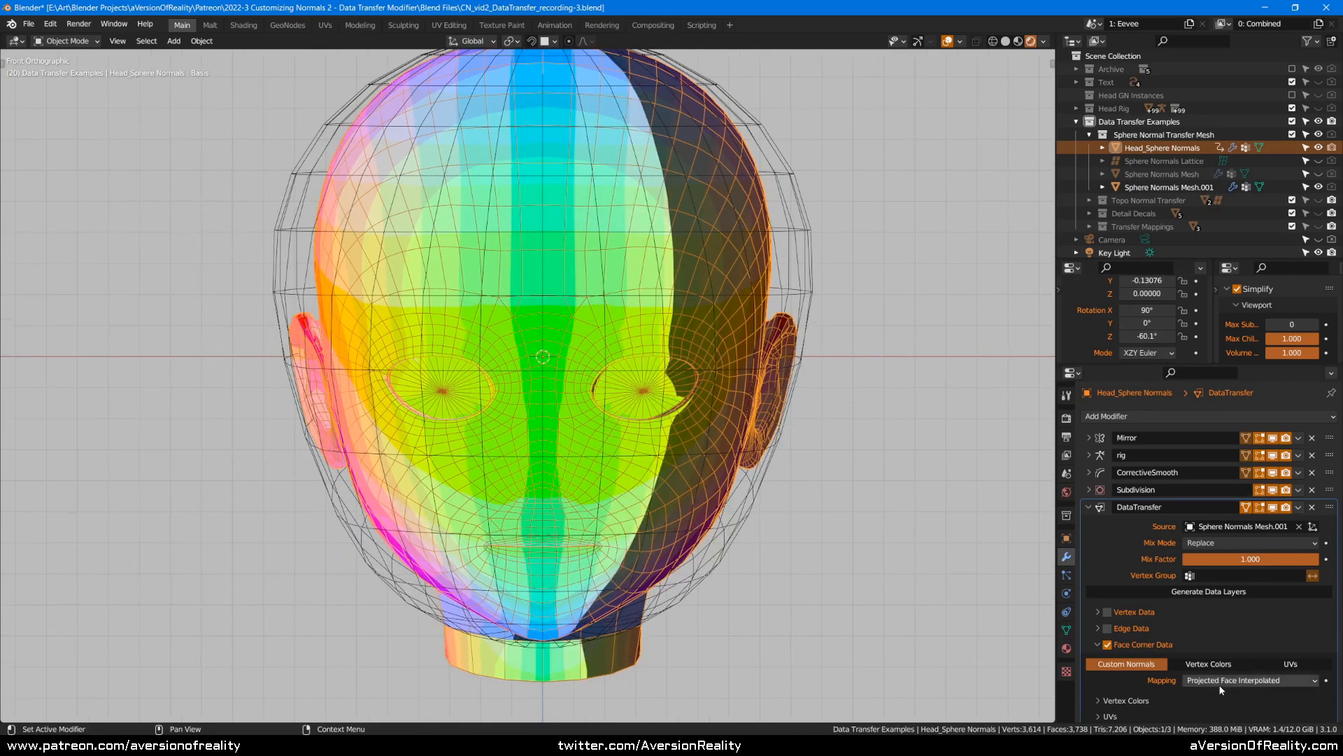
- Try the three Nearest Corner mapping options for the transferred custom normals and return the mapping to Projected Face Interpolated
left_click(1221, 684)
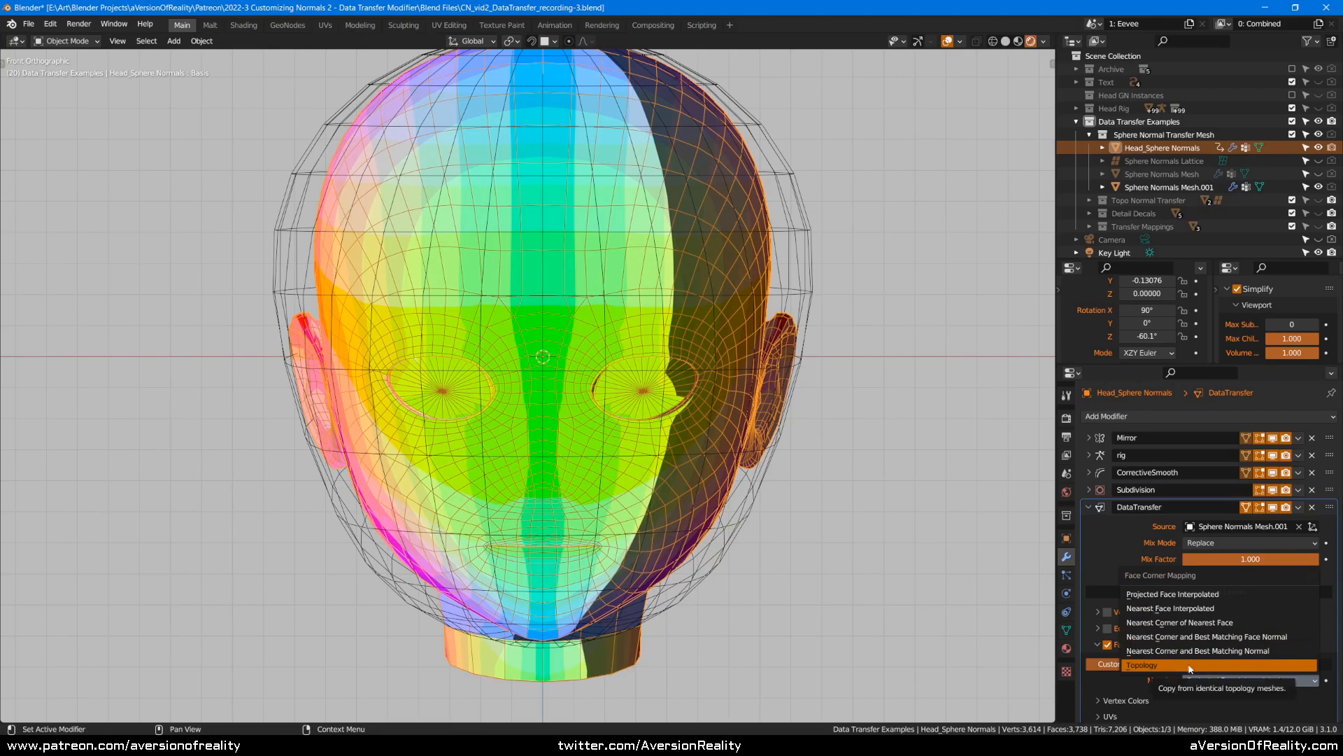
left_click(1209, 623)
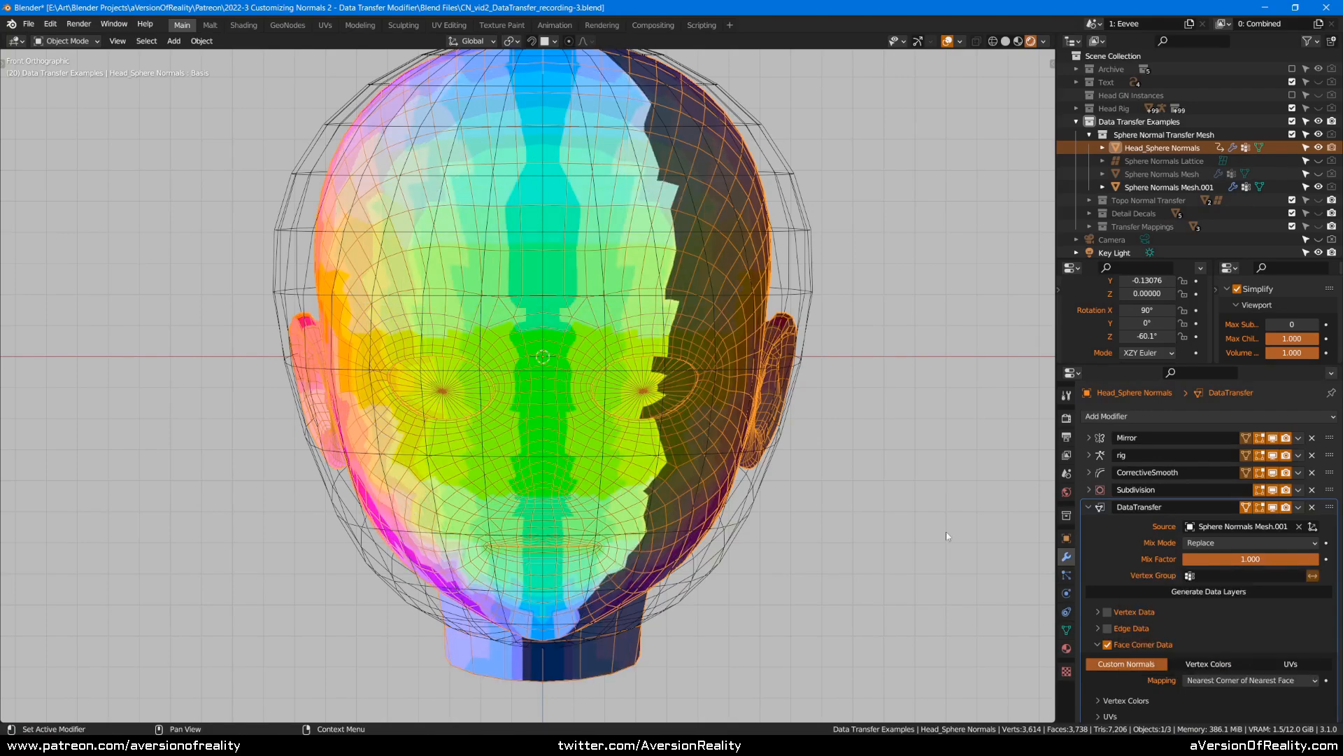
left_click(1230, 679)
left_click(1249, 640)
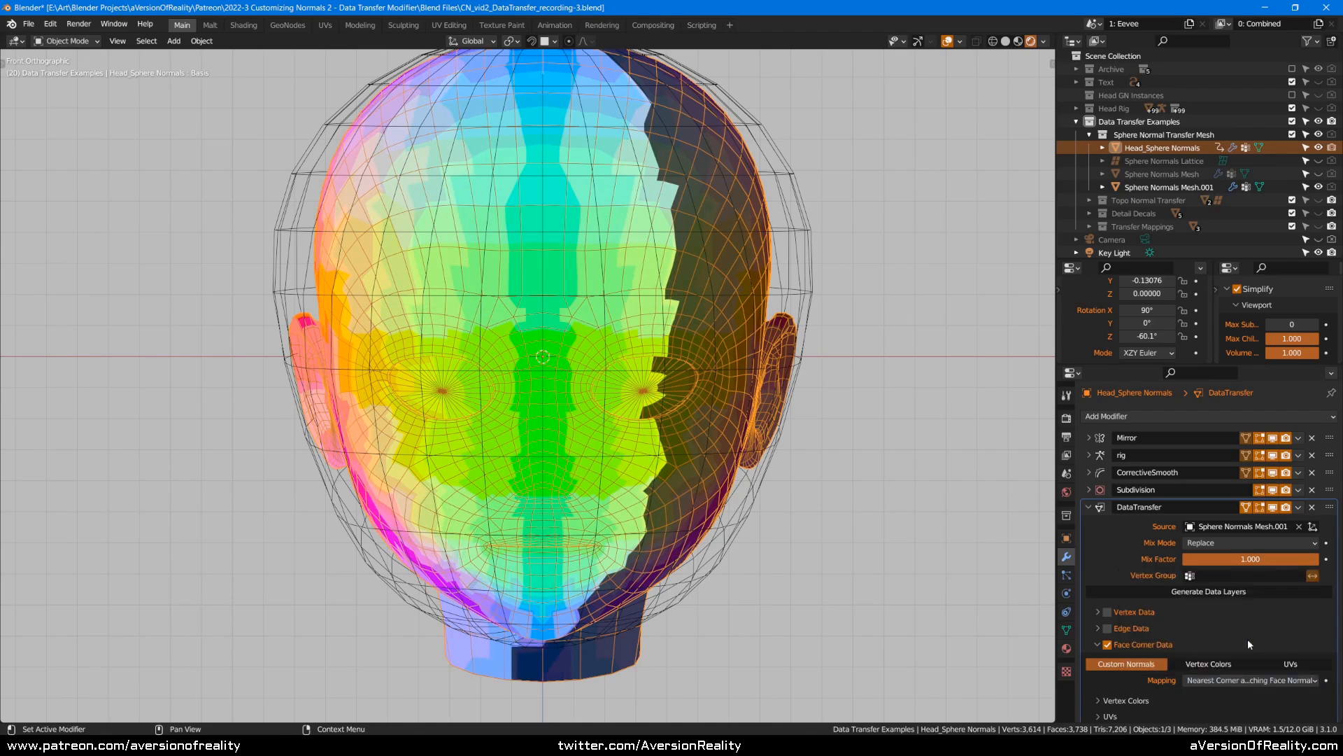
left_click(1236, 681)
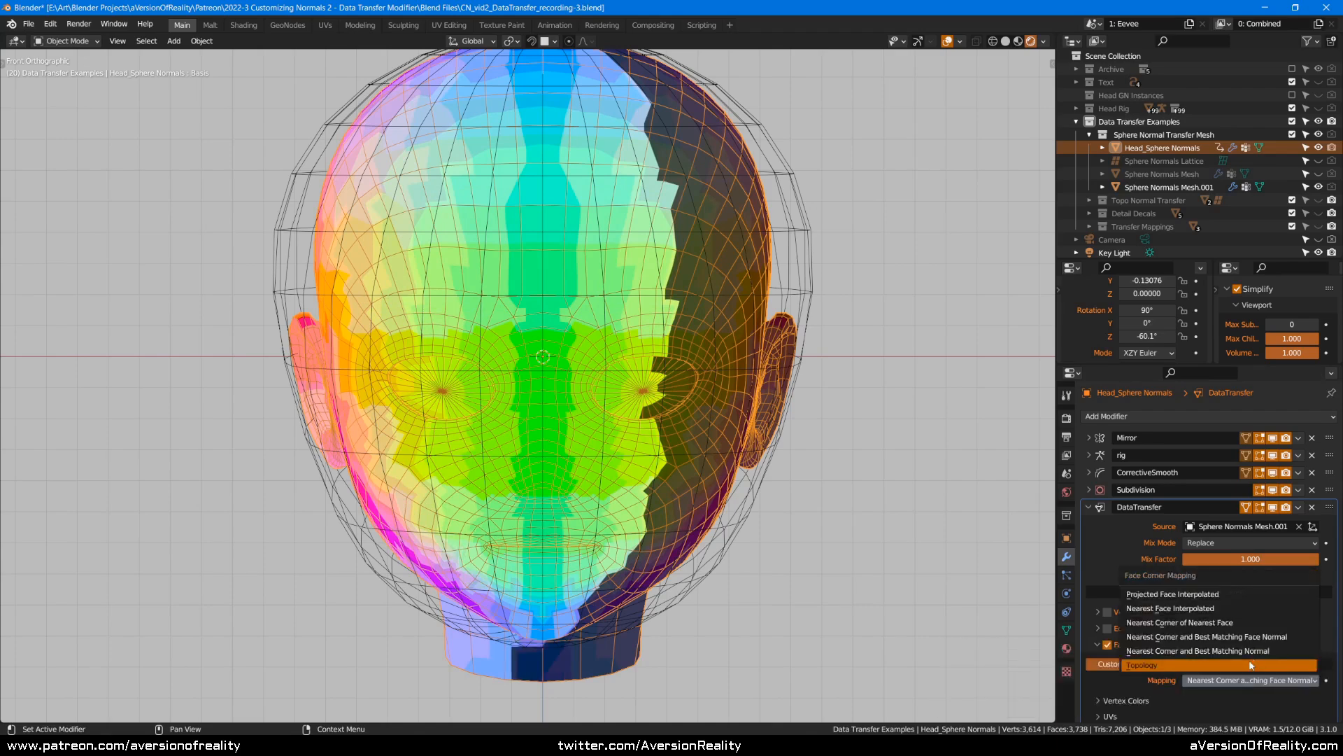
left_click(1242, 652)
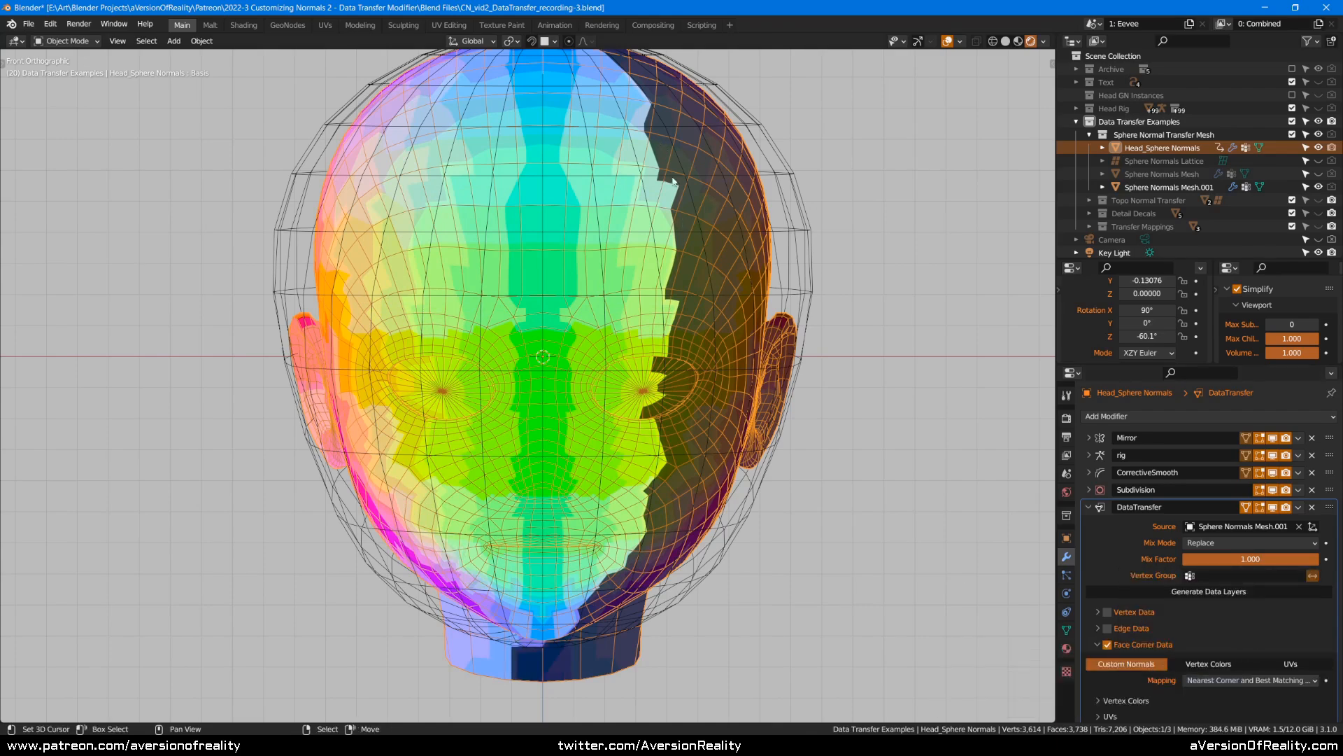
left_click(1219, 681)
left_click(1173, 594)
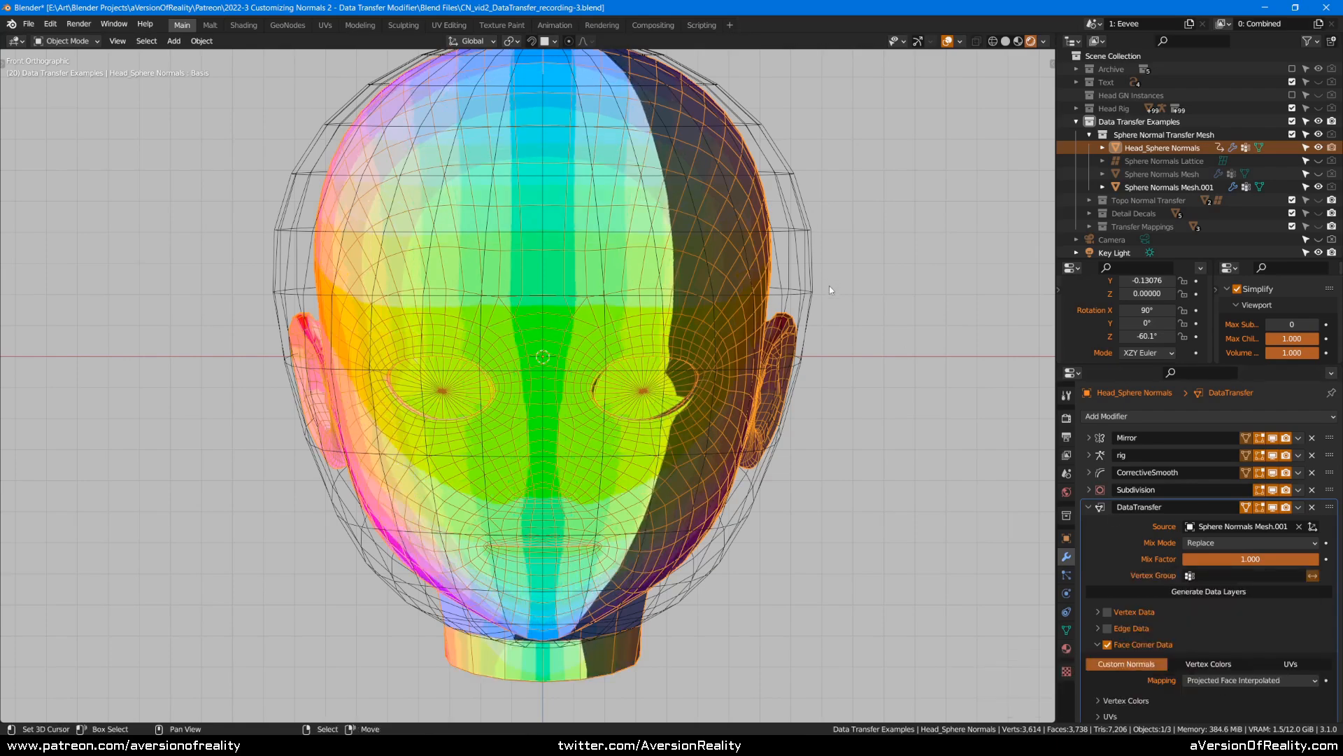
- Apply flat shading to Sphere Normals Mesh.001
left_click(804, 224)
right_click(805, 222)
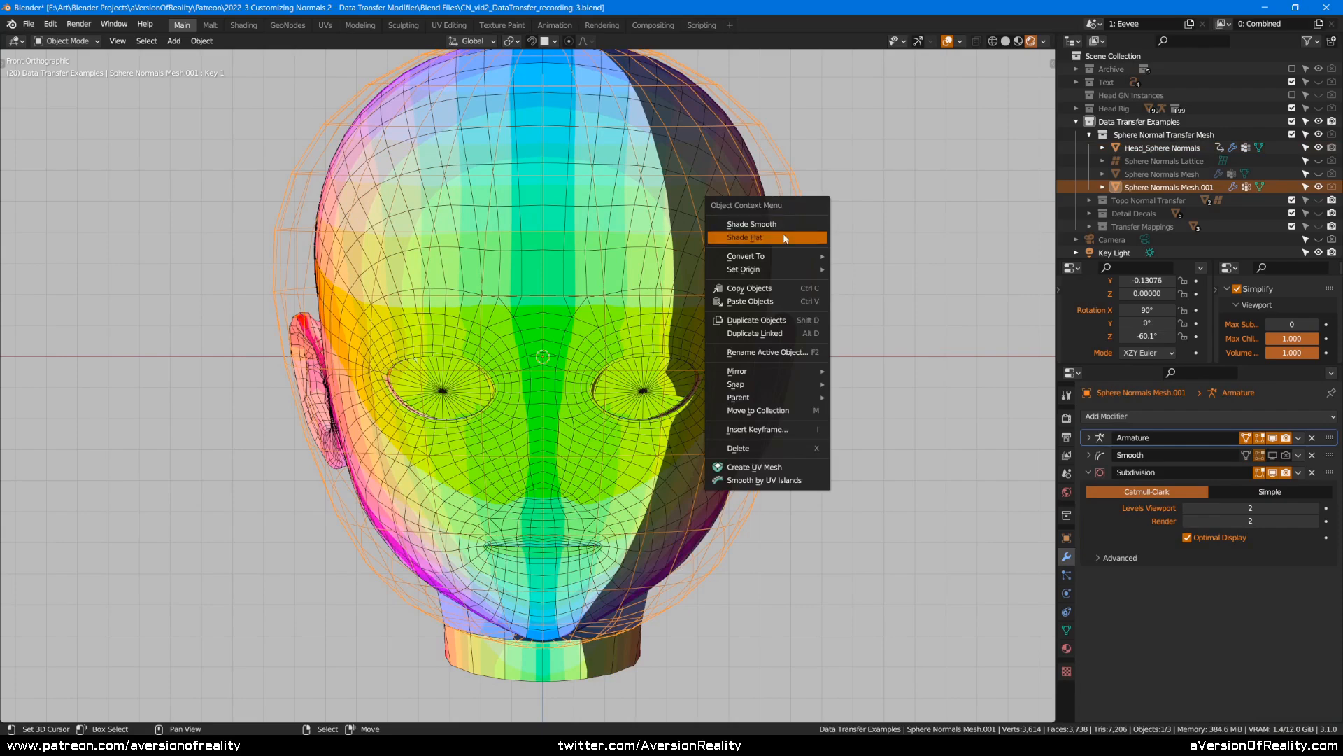
left_click(784, 234)
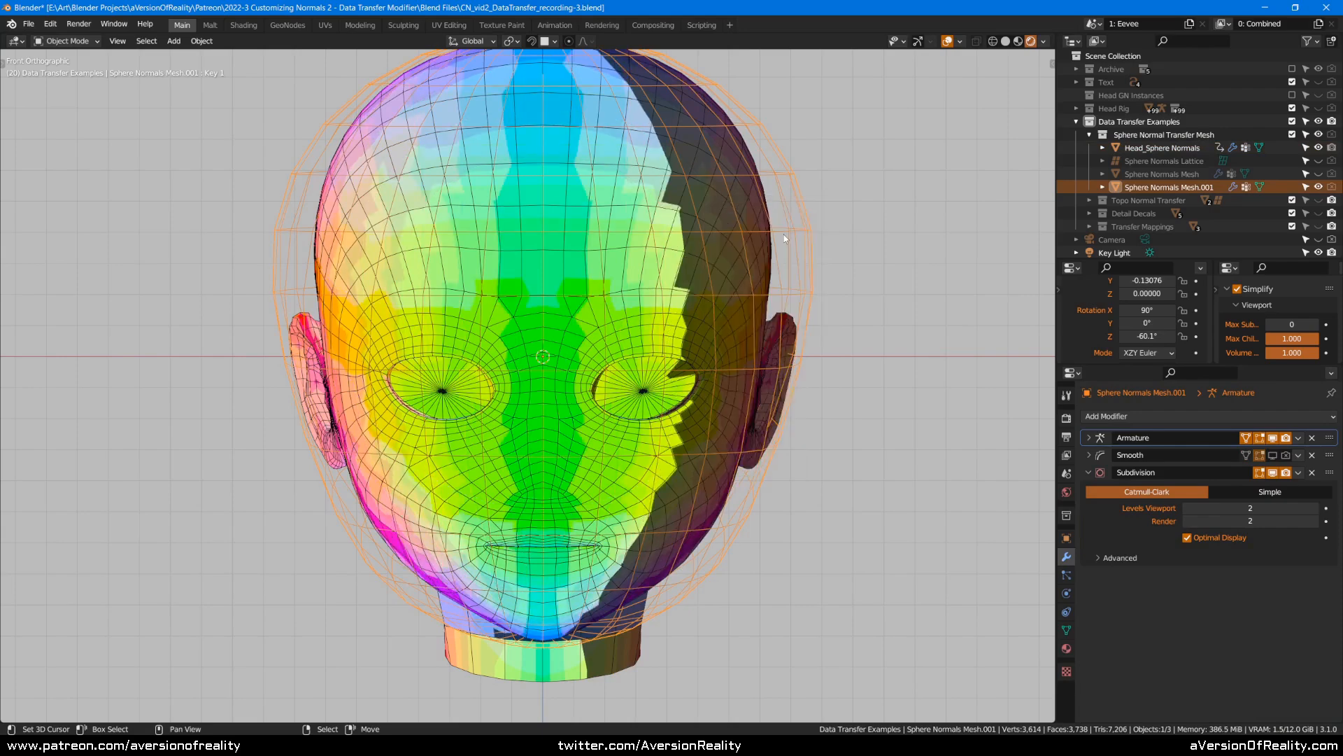
- Apply smooth shading to Sphere Normals Mesh.001 and select Head_Sphere Normals
right_click(837, 238)
left_click(834, 224)
left_click(704, 301)
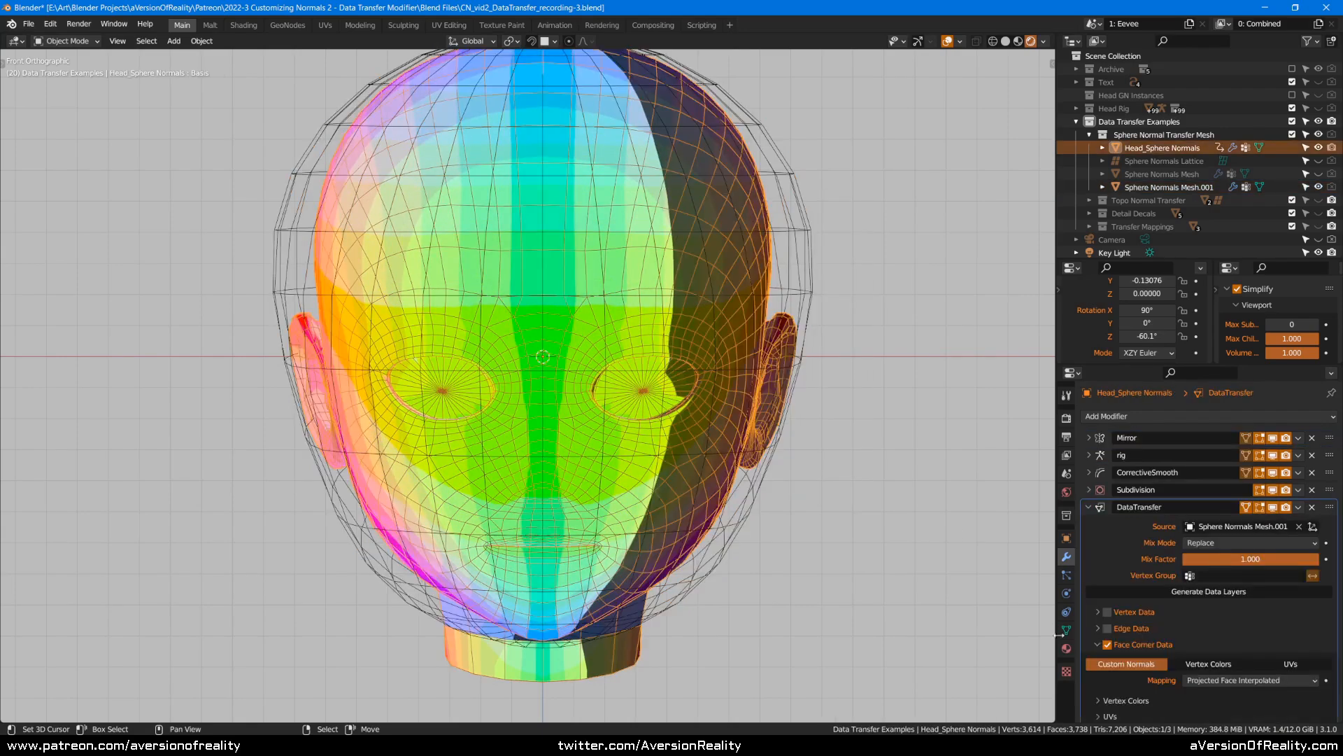
- Try Nearest Face Interpolated mapping for the transferred custom normals, and return the mapping to Projected Face Interpolated
left_click(1218, 679)
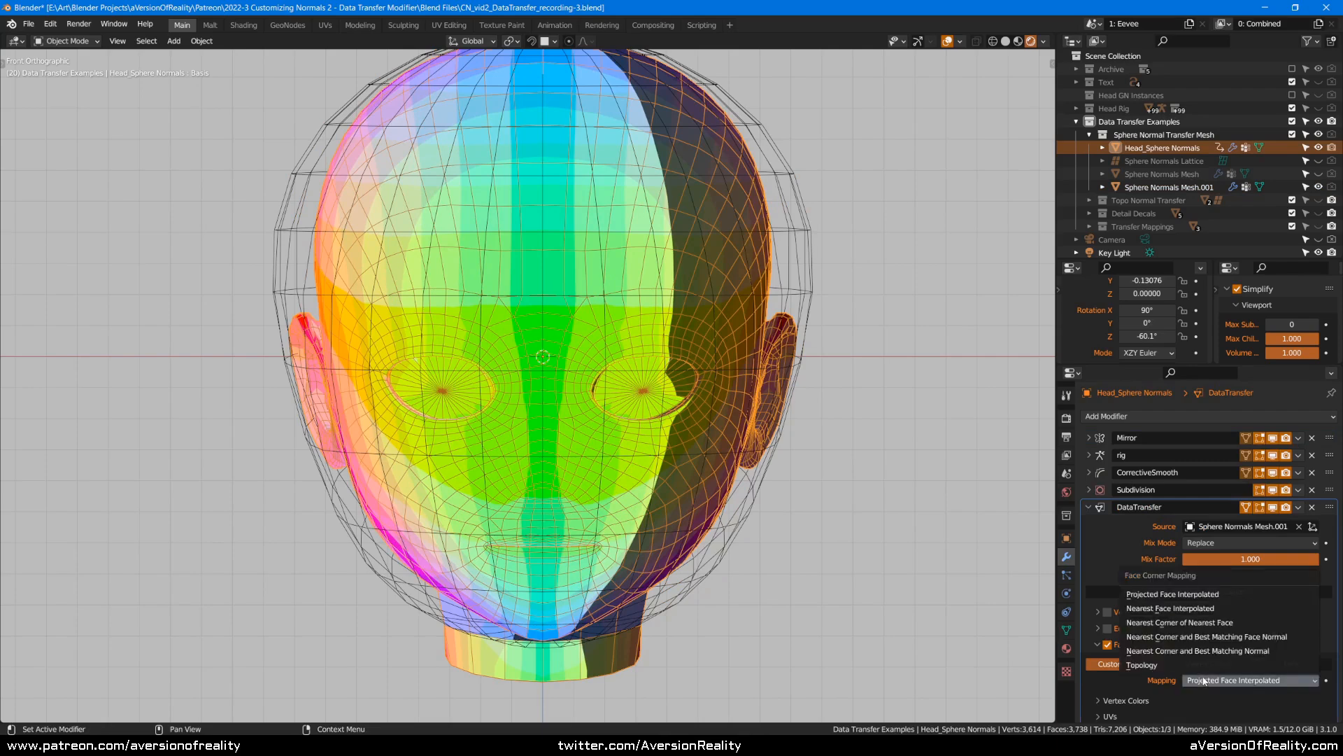
left_click(1228, 611)
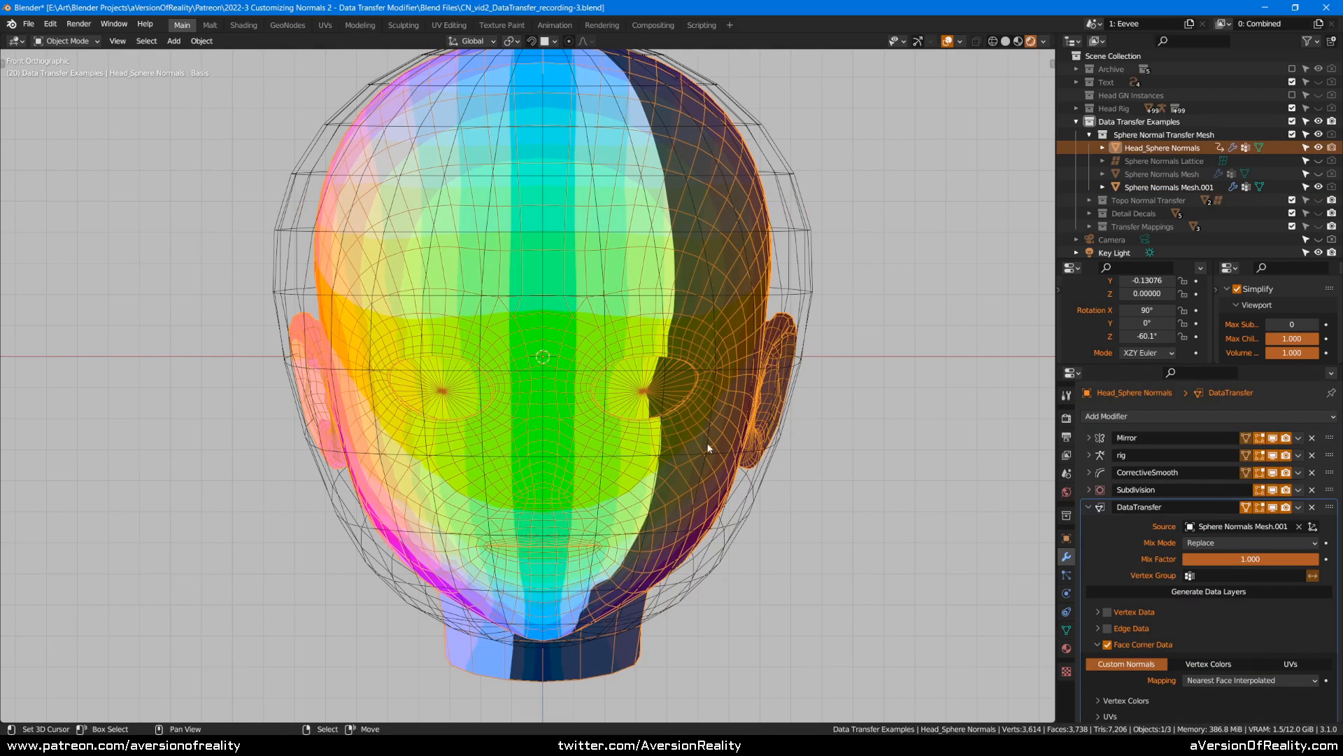
left_click(1200, 681)
left_click(1204, 596)
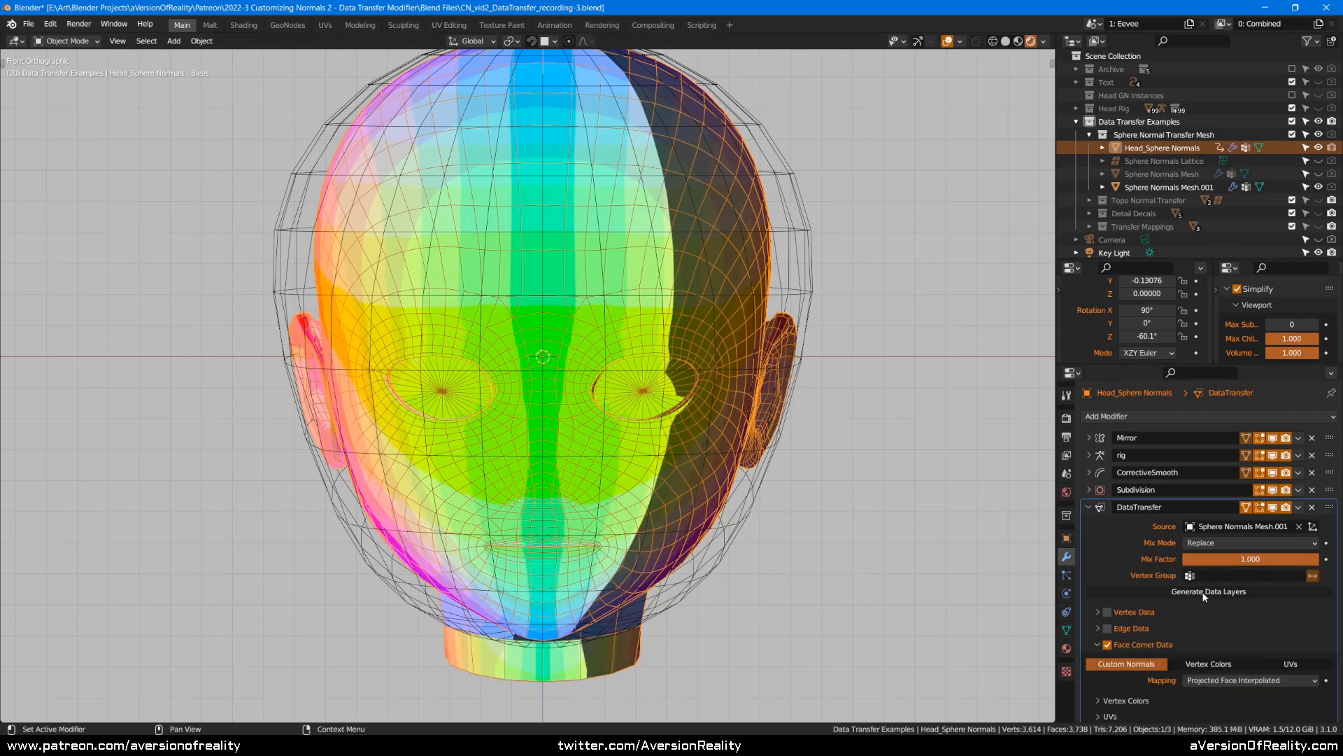
- Set the custom normals mapping to Nearest Face Interpolated and check the shading around the eyes from several angles
scroll(739, 418, "up", 3)
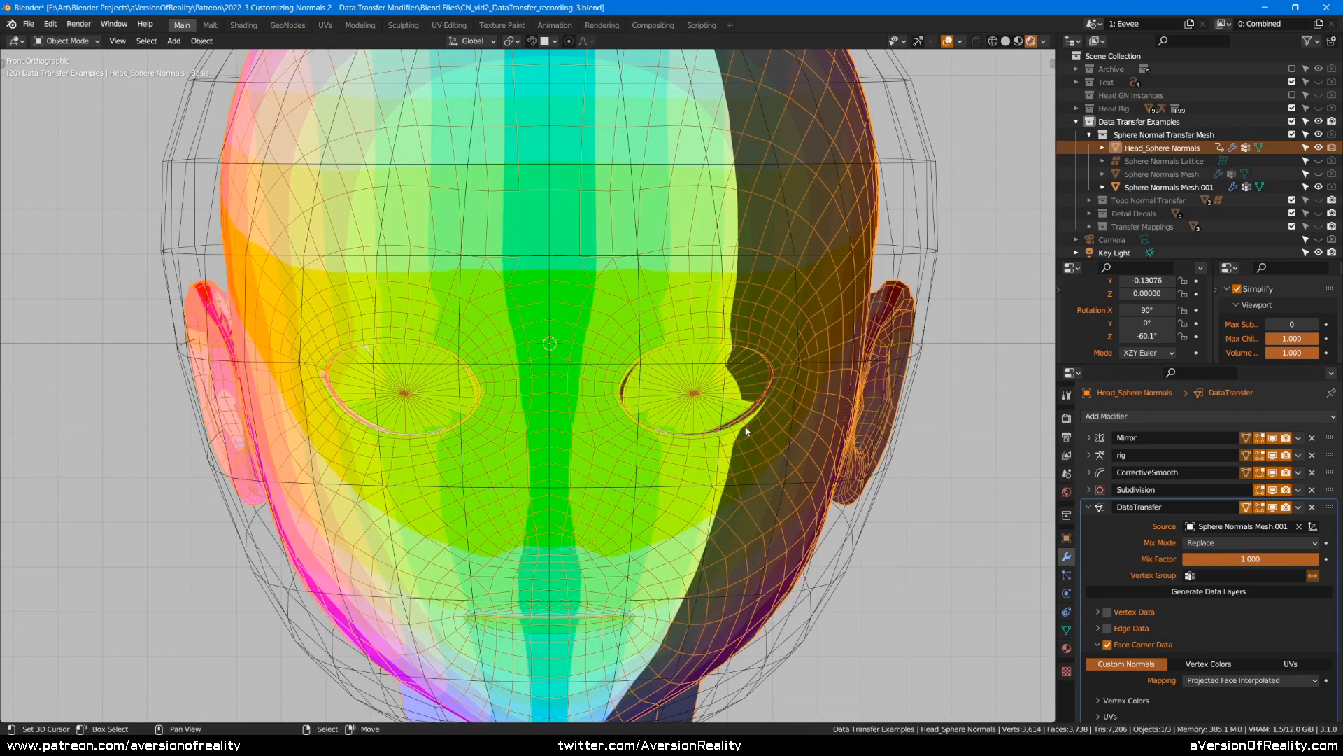
left_click(1228, 681)
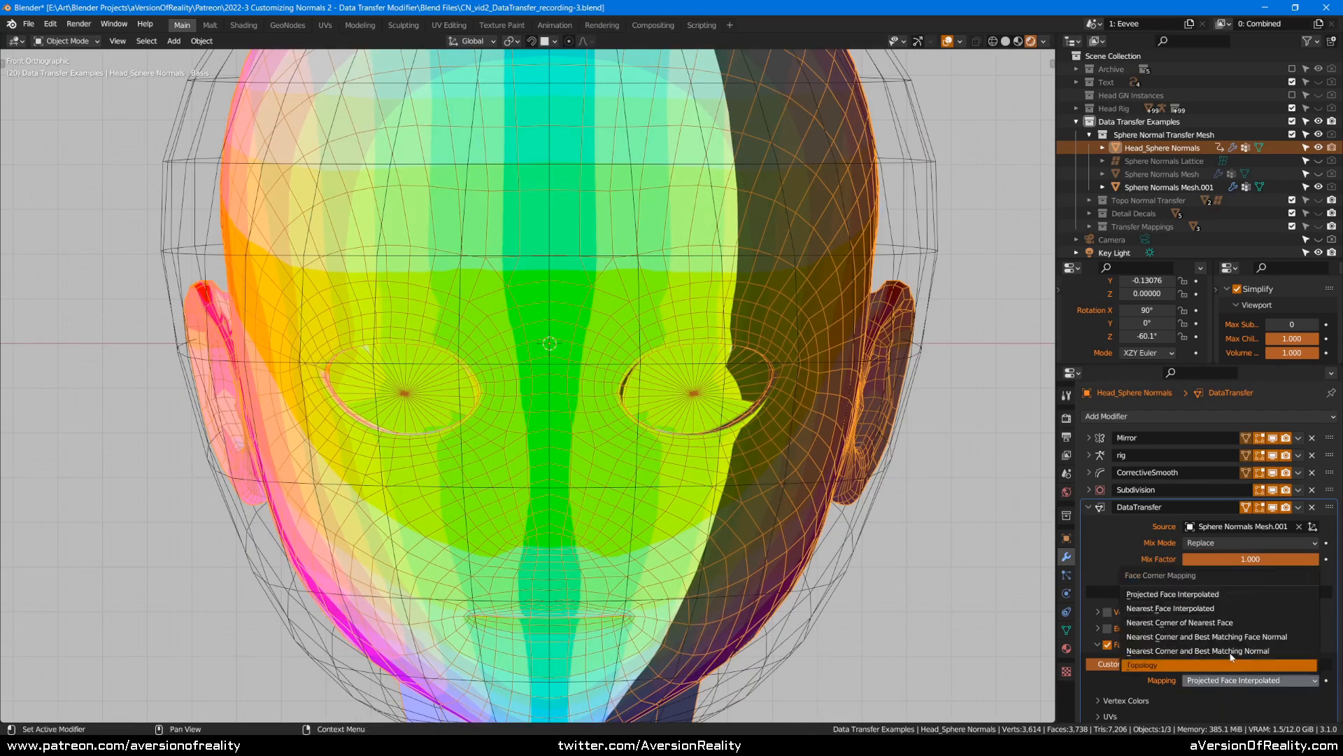
left_click(1224, 608)
middle_click_drag(665, 508, 637, 472, "shift")
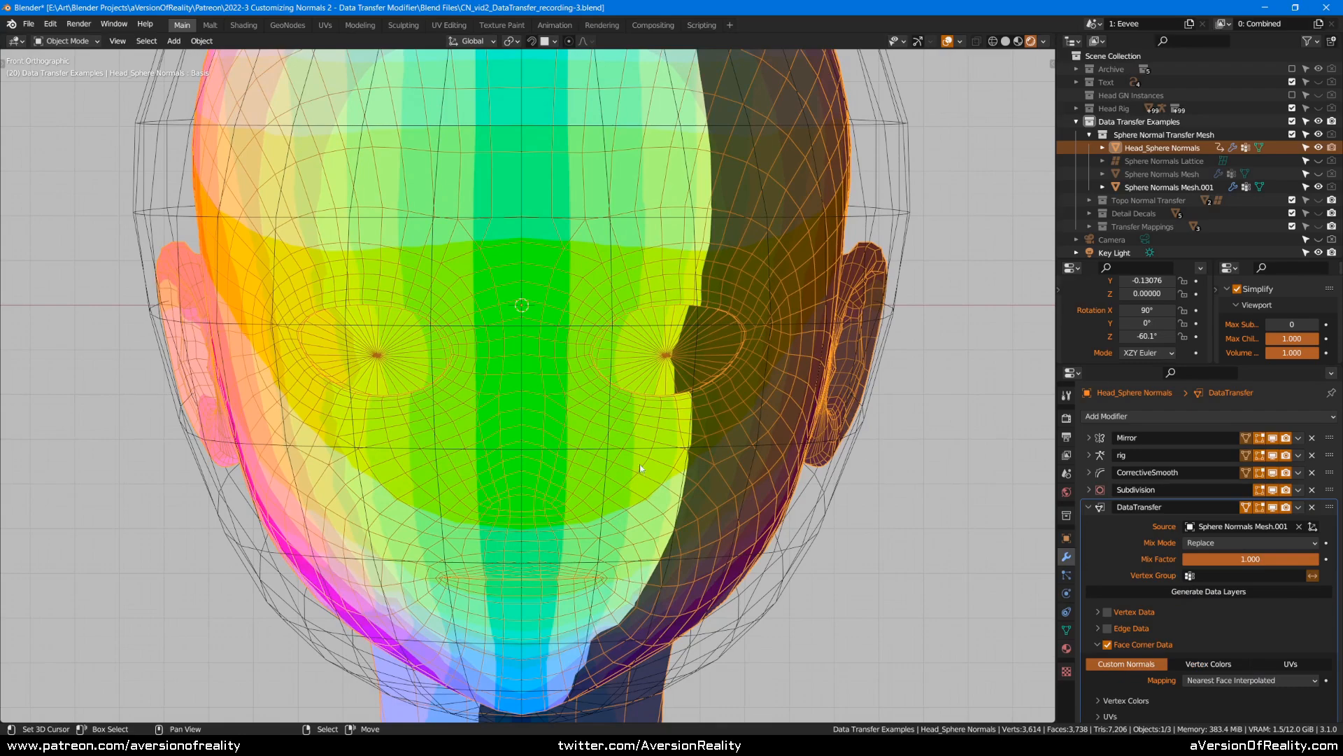
scroll(616, 317, "down", 1)
scroll(721, 291, "up", 1)
middle_click_drag(720, 296, 627, 249)
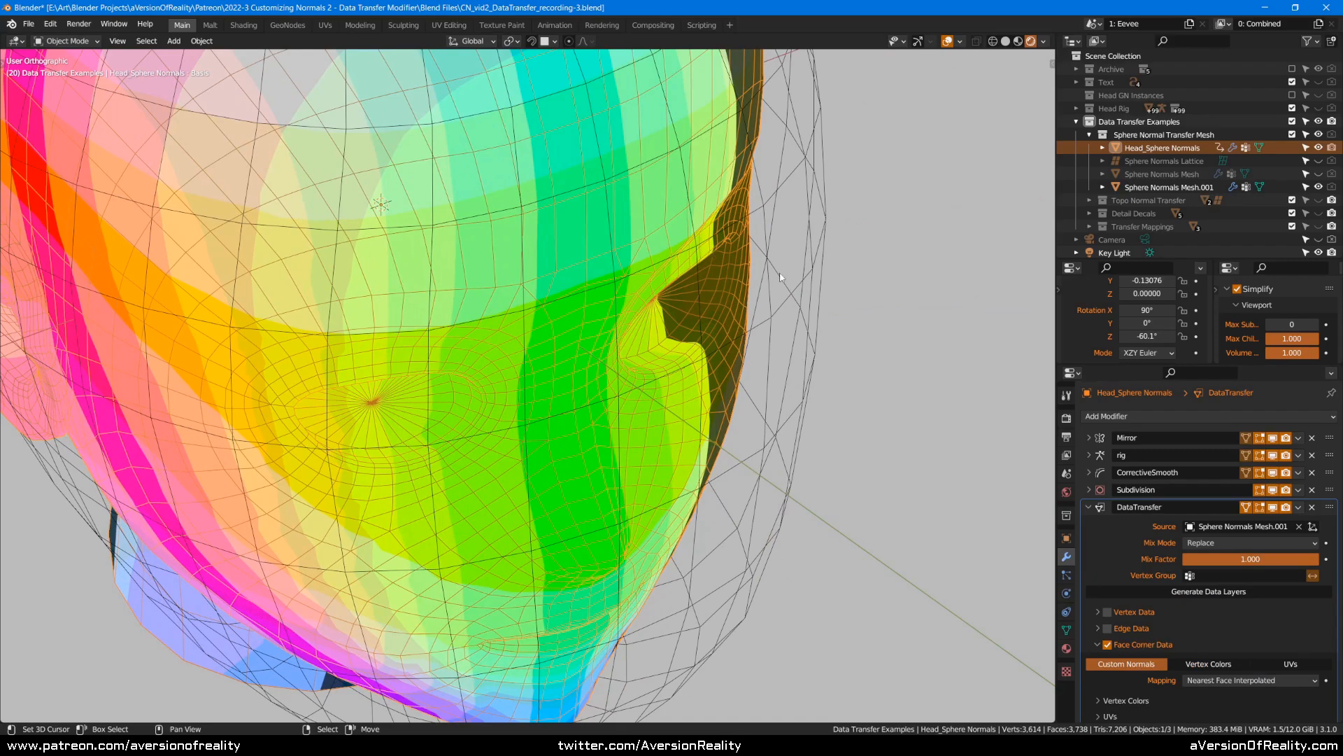
middle_click_drag(825, 283, 787, 305)
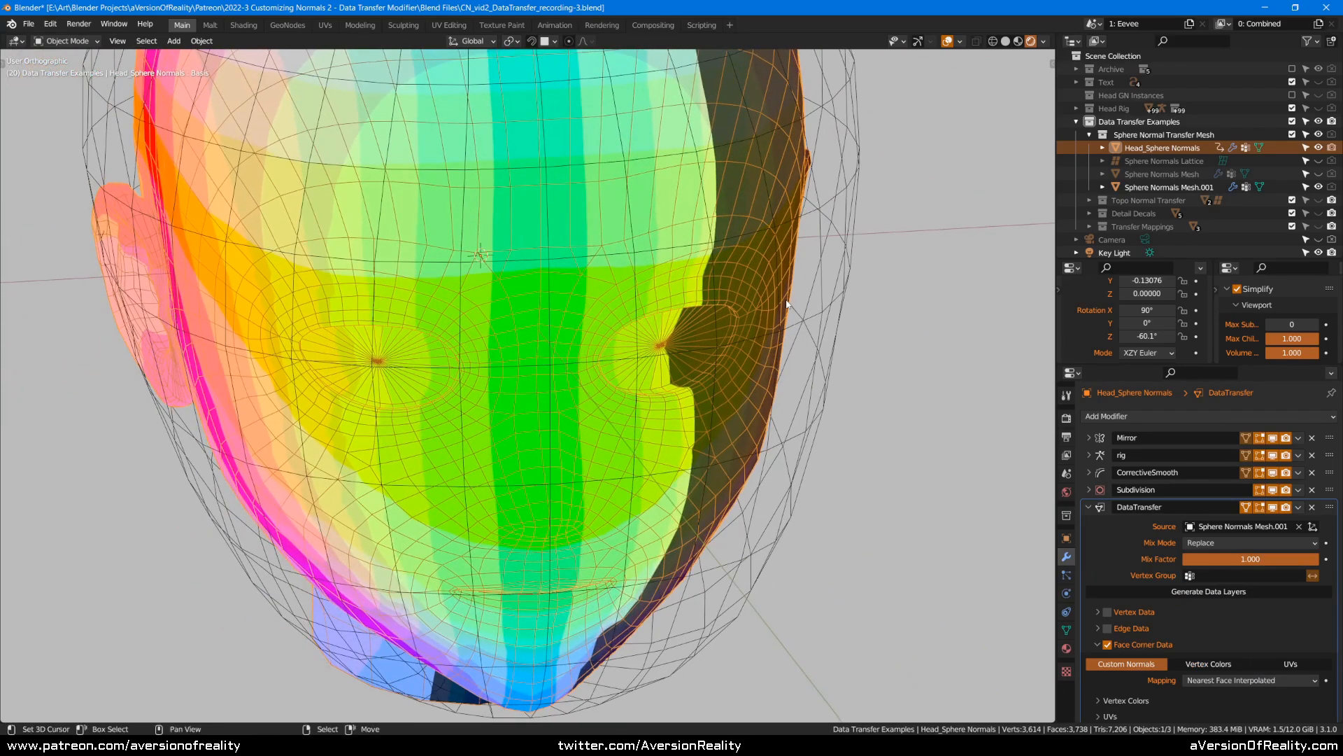
- Select Sphere Normals Mesh.001 and display its shape keys while viewing the head from the side
left_click(791, 319)
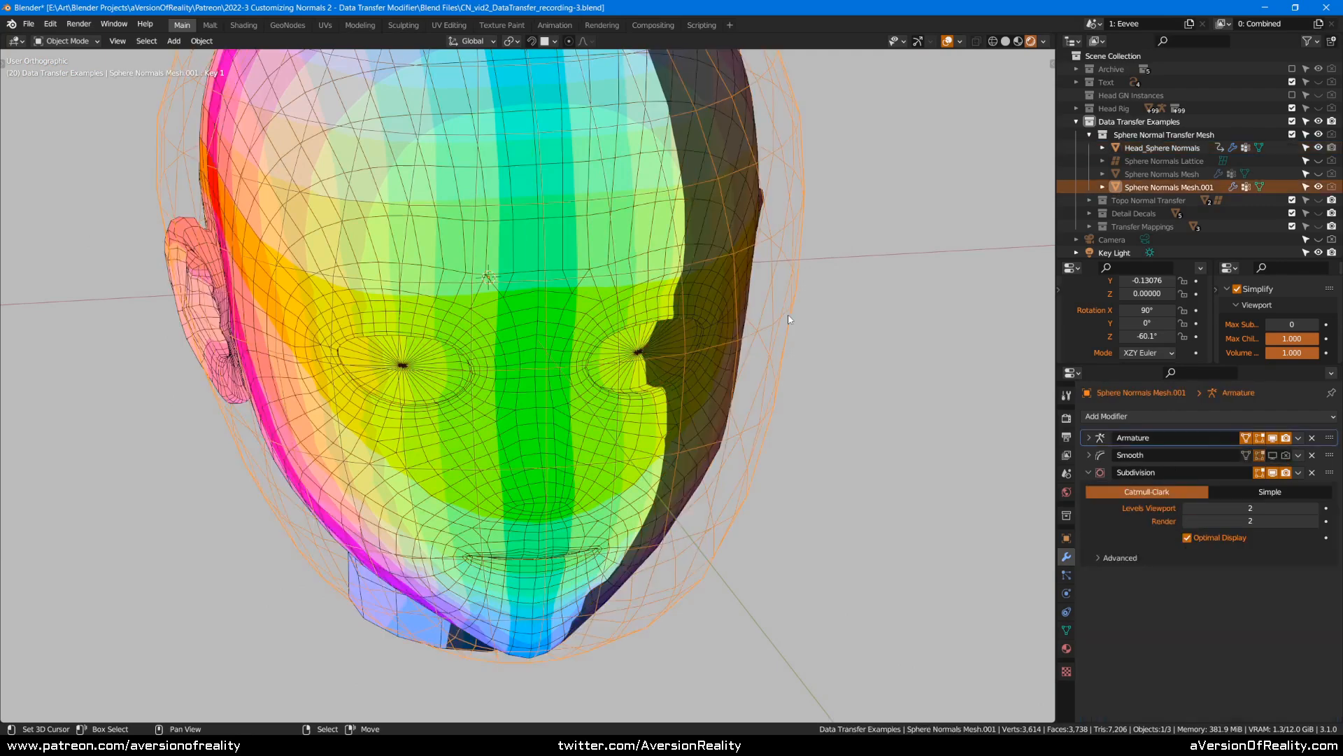
key("KP_1")
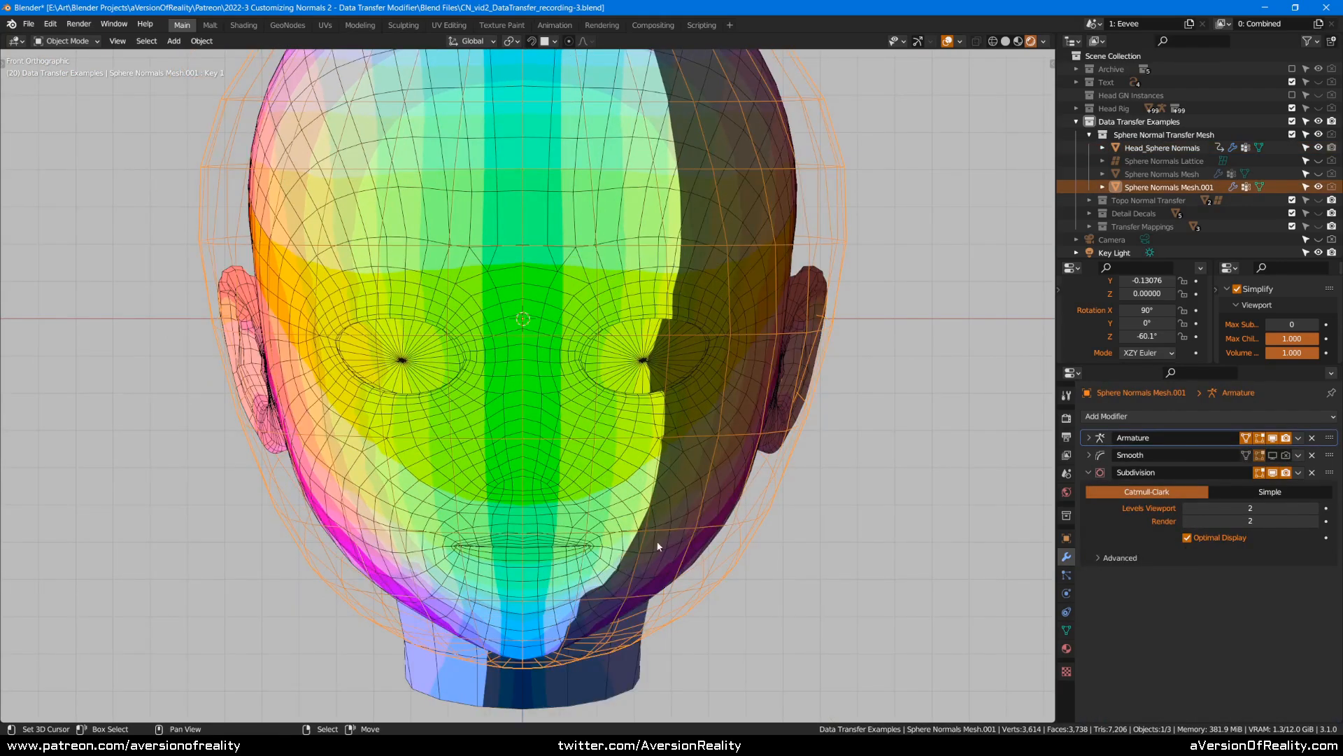
left_click(1066, 631)
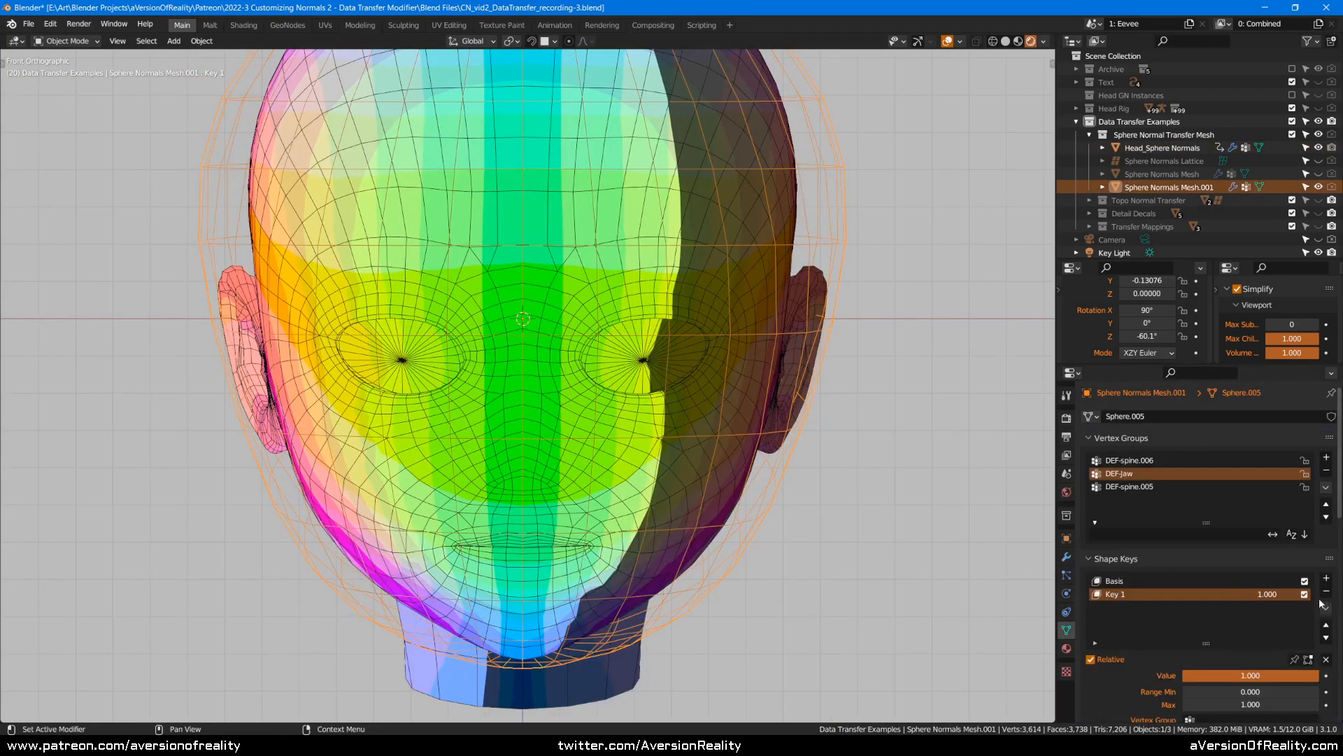
middle_click_drag(706, 391, 954, 415)
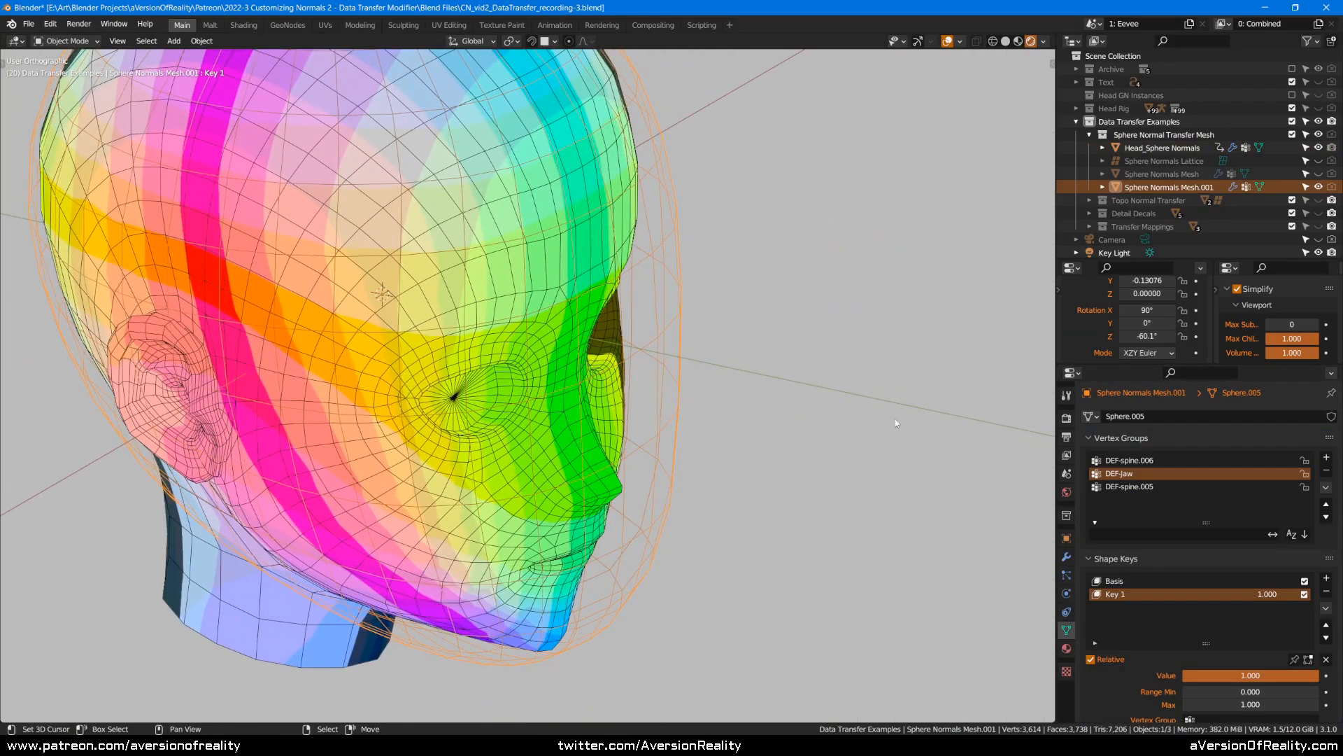
middle_click_drag(678, 406, 656, 377)
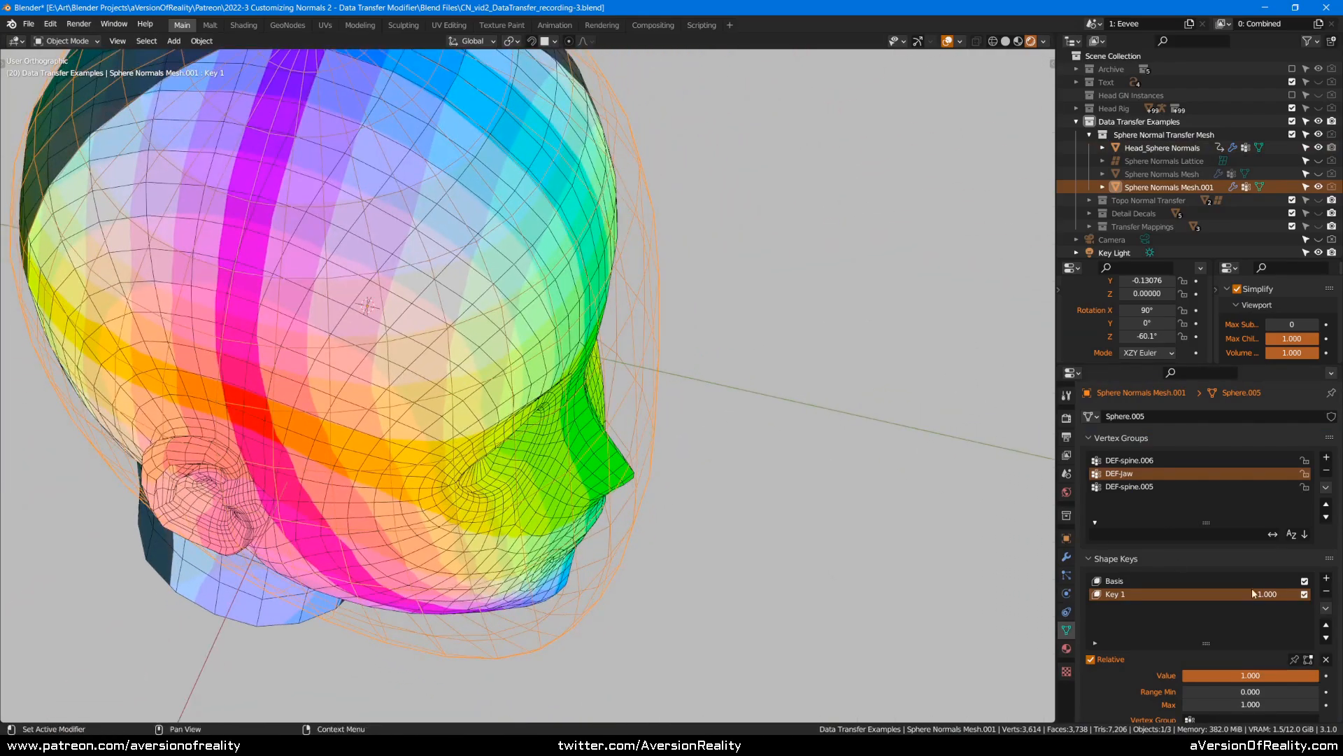
- Toggle the Key 1 shape key repeatedly to compare the head's shading, leaving Key 1 disabled
left_click(1305, 594)
middle_click_drag(836, 481, 683, 419)
left_click(1305, 594)
left_click(1304, 594)
left_click(1304, 594)
left_click(1304, 594)
left_click(1304, 594)
left_click(1304, 594)
key("KP_1")
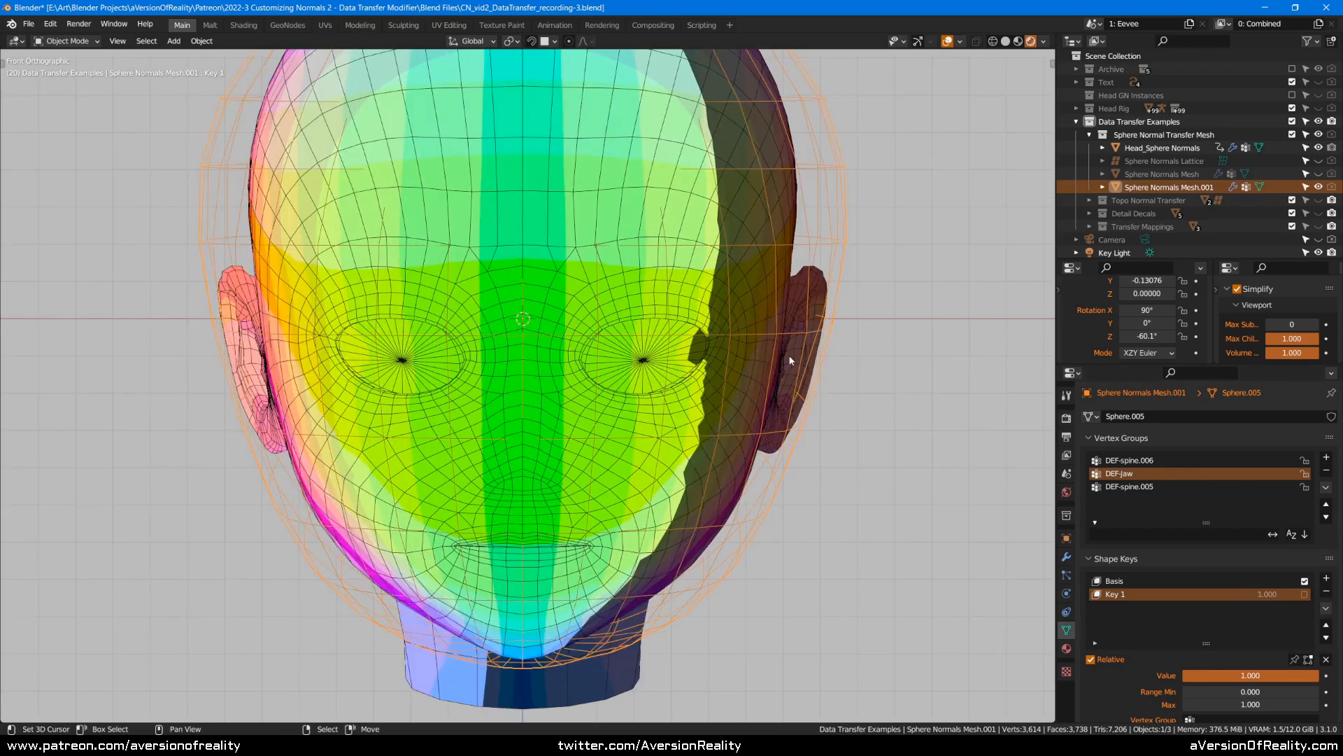
- Set the Simplify viewport max subdivision to 2, swing the Key Light's Z rotation through -51.6° to -71.6°, and inspect the chin shading
mouse_move(1148, 336)
left_mouse_down()
mouse_move(1186, 336)
mouse_move(1173, 336)
left_mouse_up()
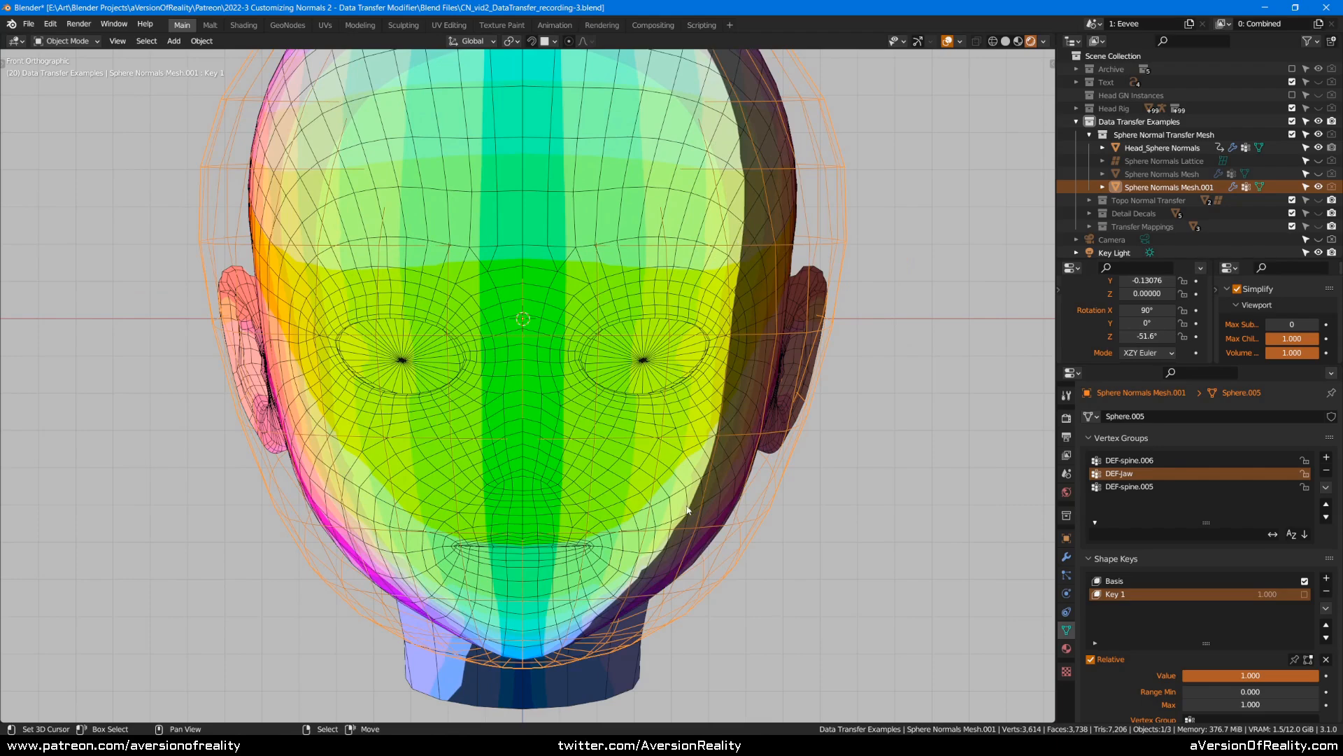
left_click(1315, 326)
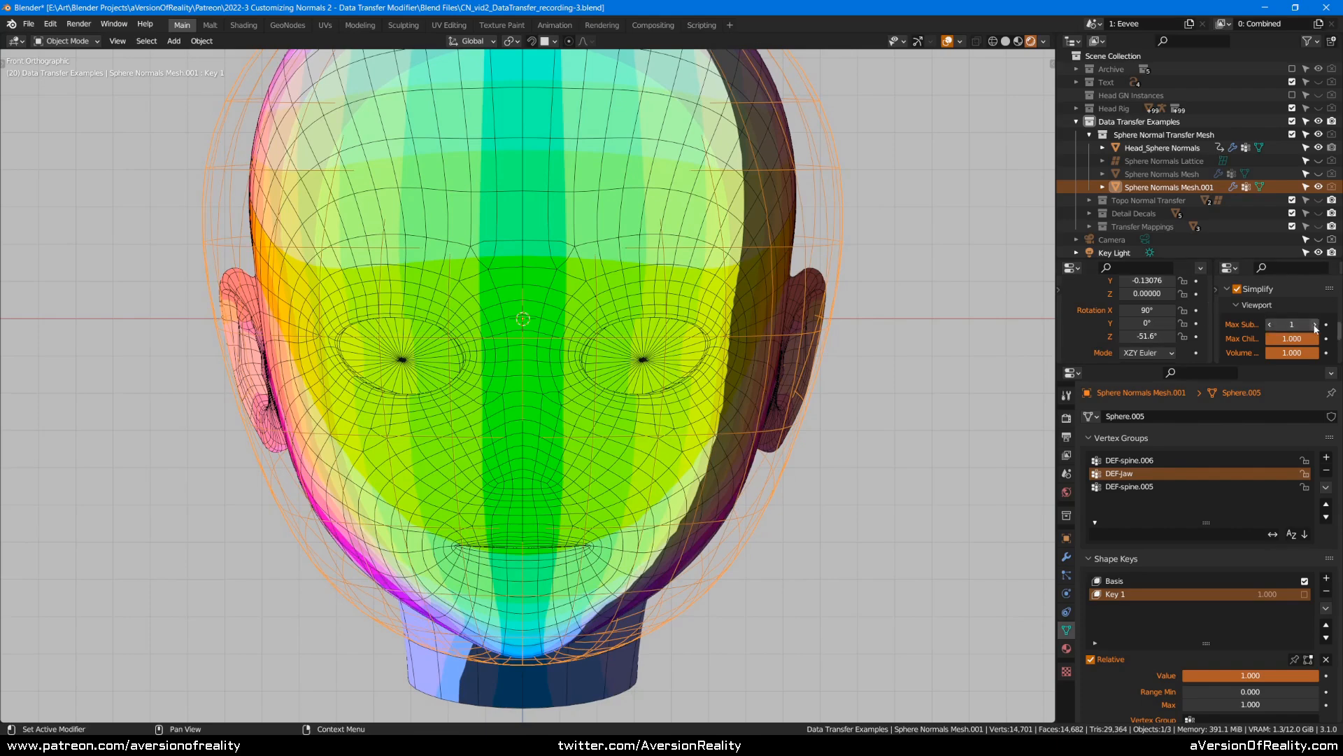
left_click_drag(1151, 337, 1107, 336)
scroll(627, 416, "up", 3)
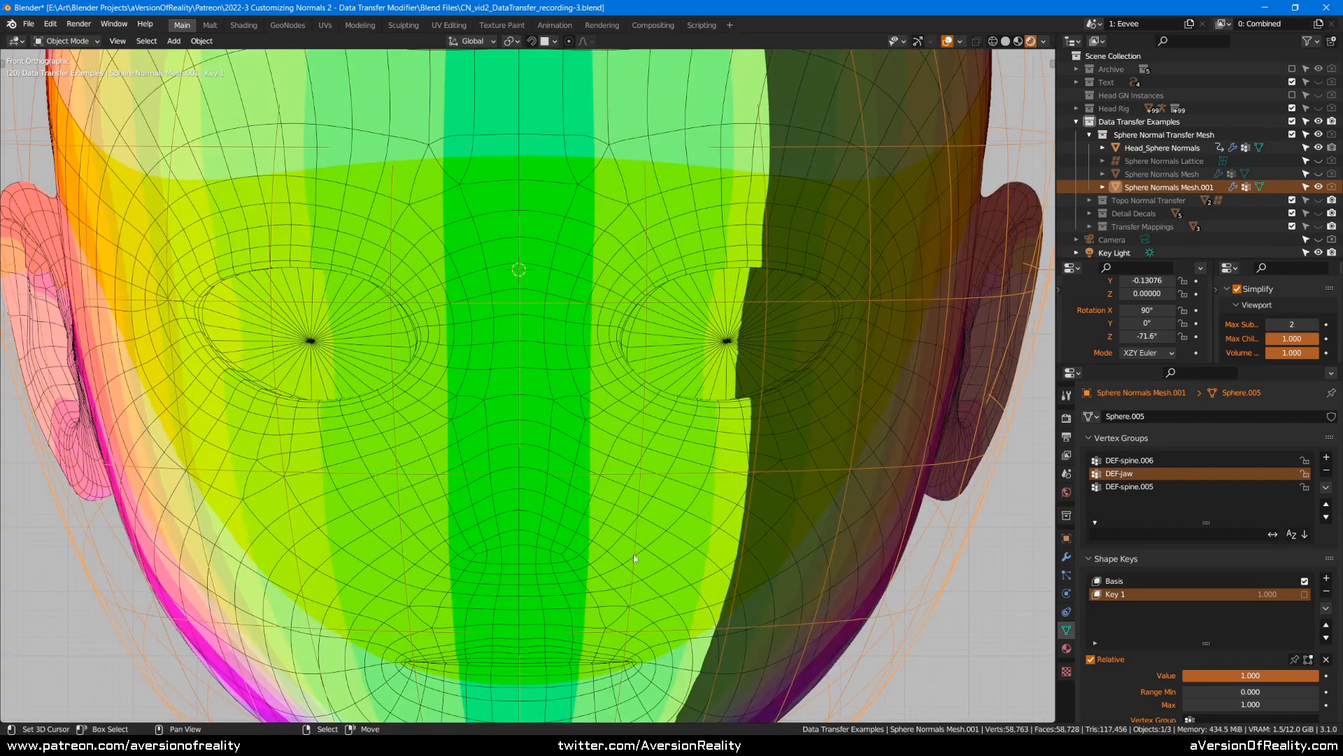
middle_click_drag(639, 569, 559, 230, "shift")
scroll(625, 382, "up", 2)
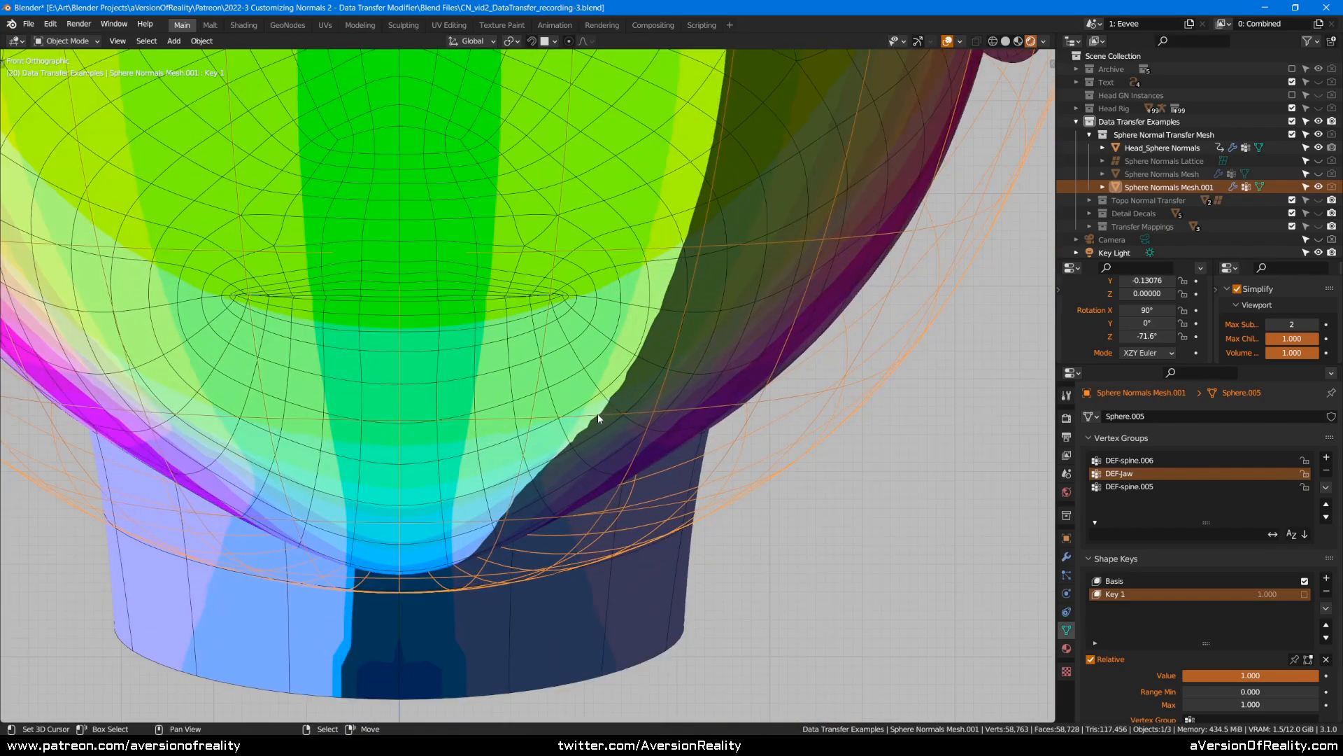
scroll(608, 399, "down", 4)
middle_click_drag(683, 370, 712, 448, "shift")
scroll(699, 379, "down", 1)
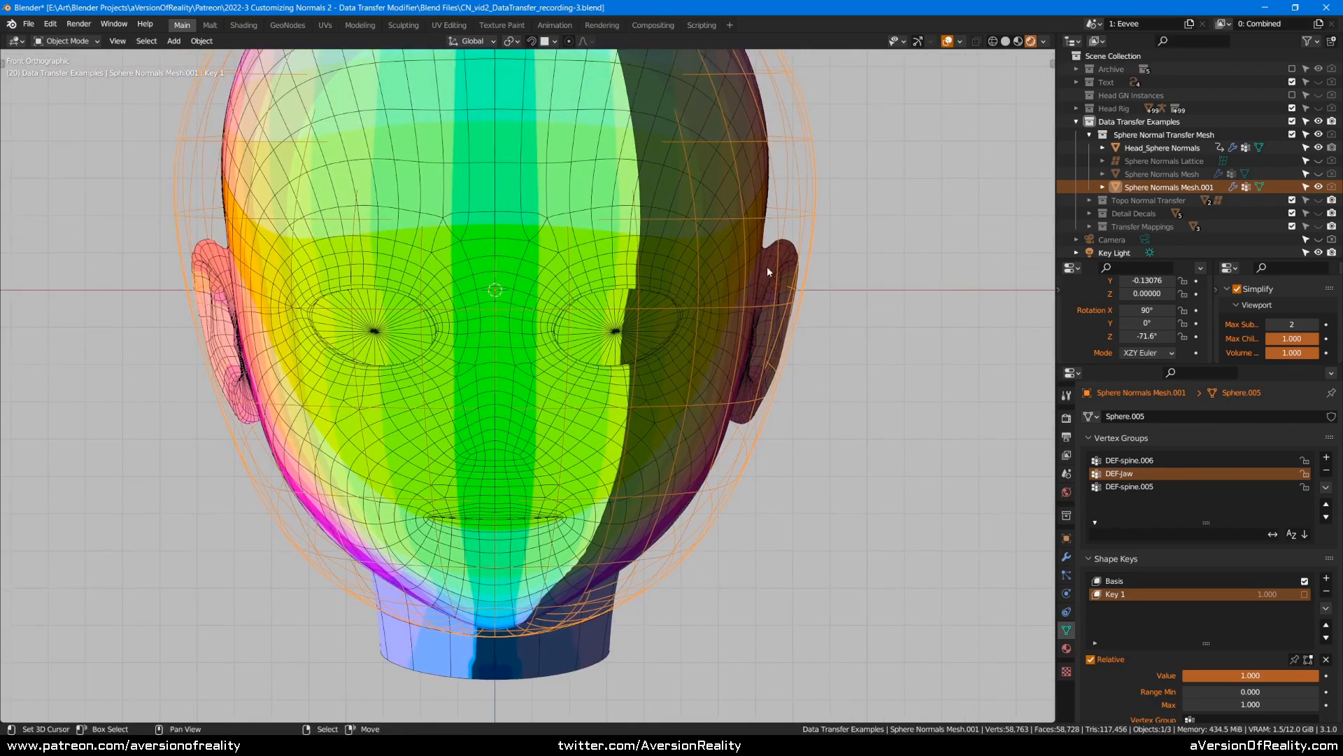
- Select Head_Sphere Normals and set its custom normals mapping to Projected Face Interpolated
right_click(769, 385)
left_click(1066, 556)
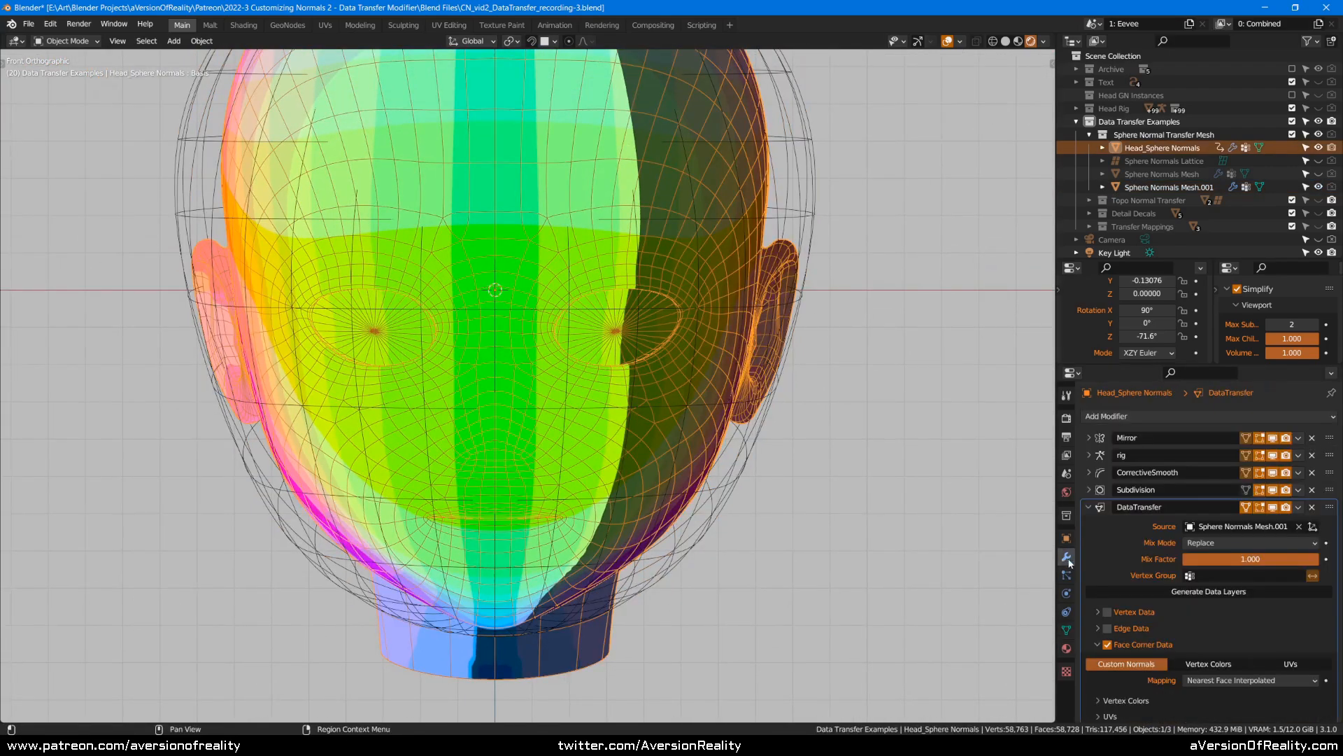
left_click(1228, 681)
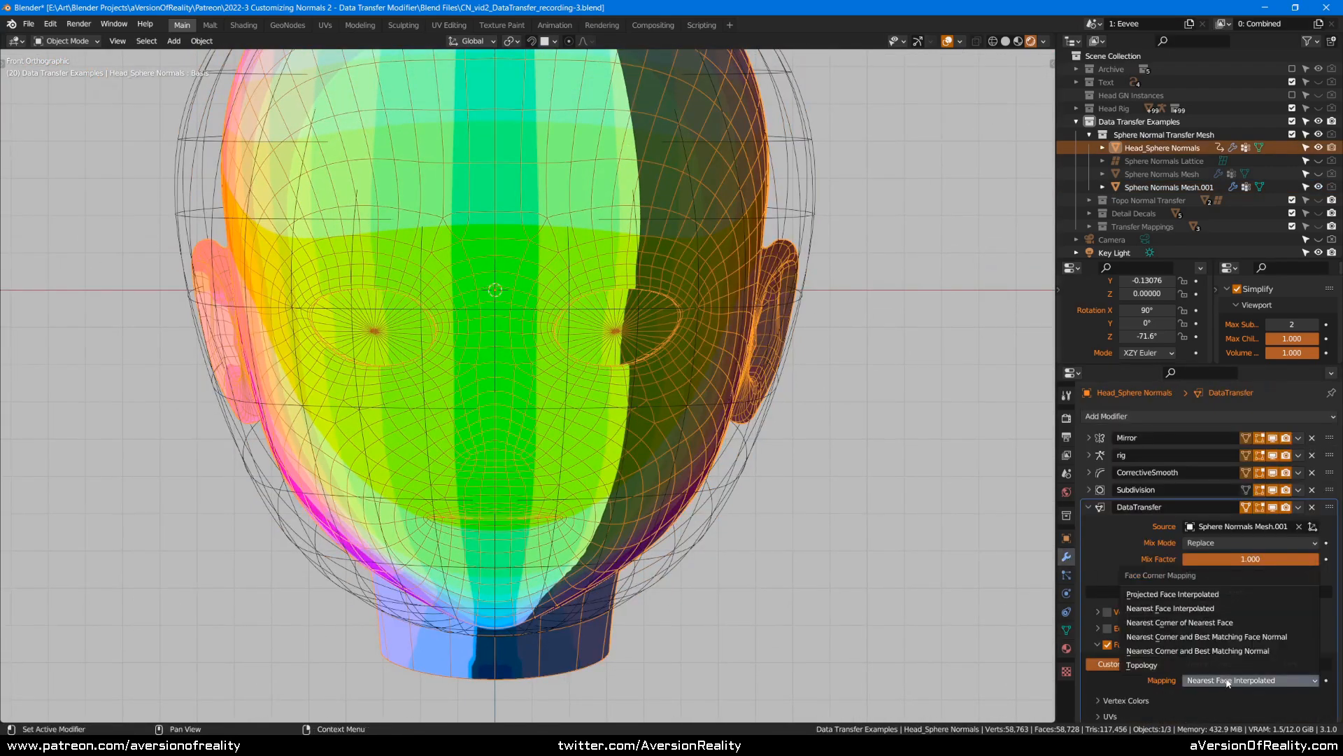
left_click(1200, 595)
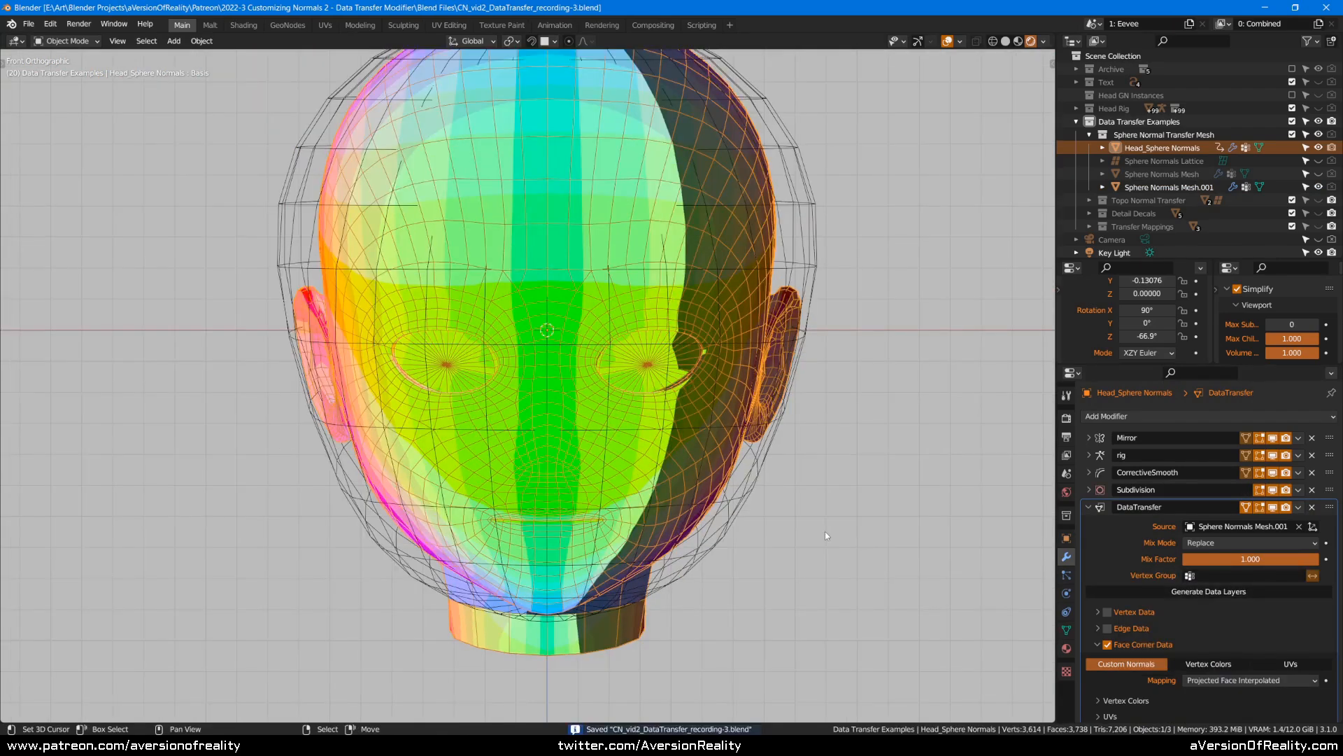
left_click(1227, 681)
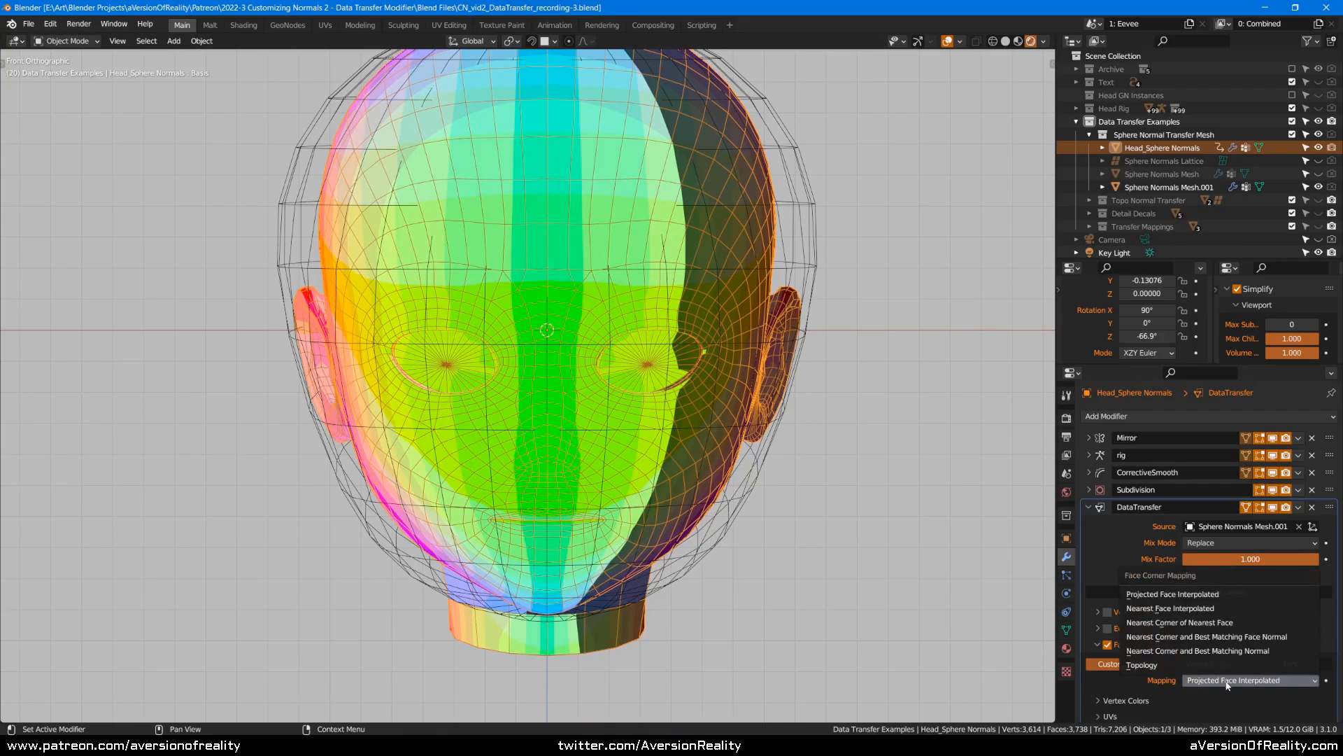
- Show the Head Rig collection and put the CyberGirl1_Main rig into Pose Mode
middle_click_drag(740, 334, 689, 342)
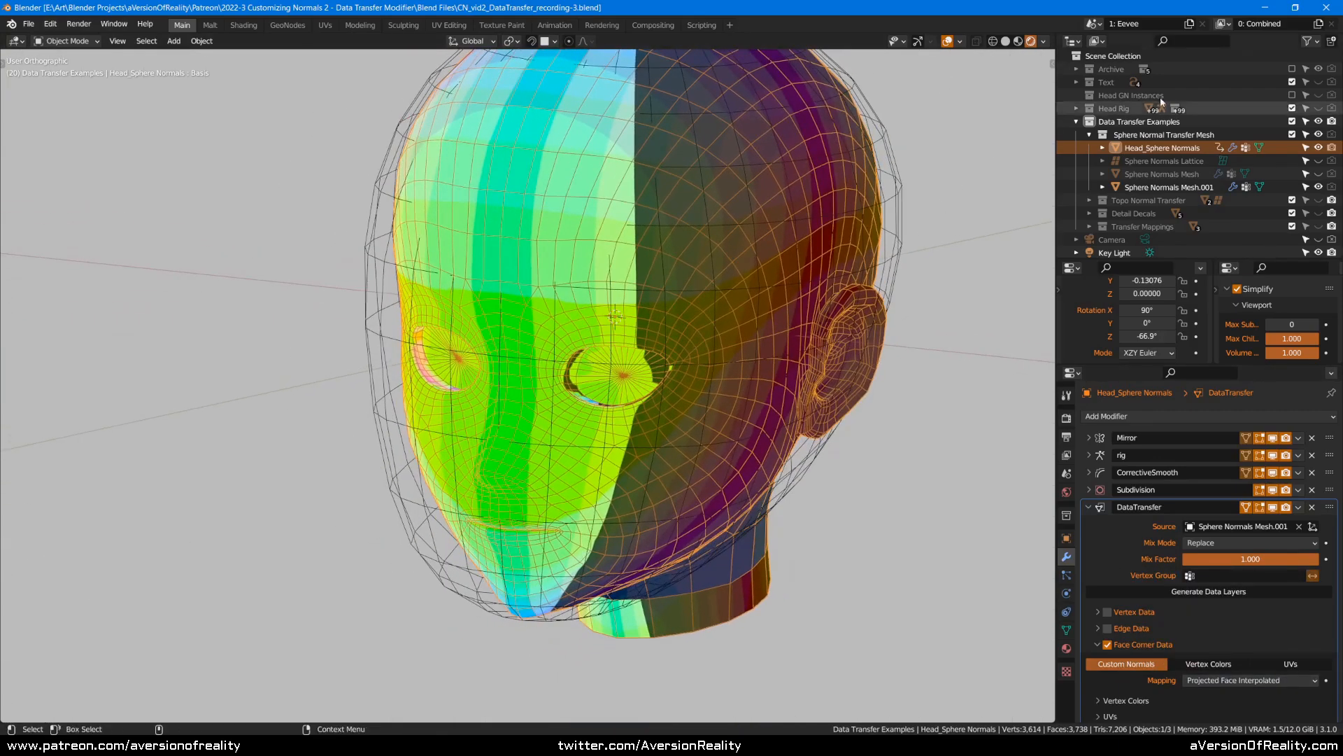
left_click(1319, 109)
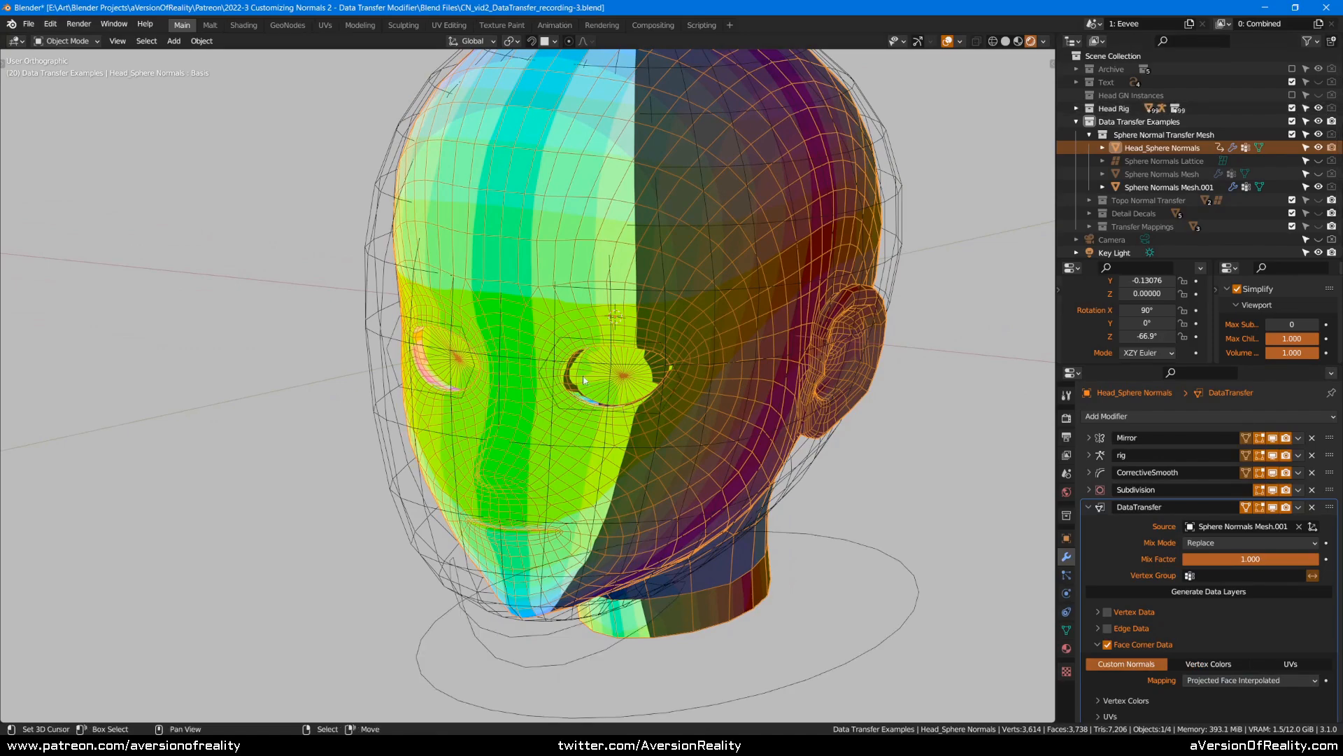
middle_click_drag(468, 501, 498, 463, "shift")
right_click(687, 537)
middle_click_drag(687, 537, 452, 403)
key("ctrl+Tab")
- Rotate the jaw control bone 29.8° about the global X axis to open the mouth
right_click(527, 618)
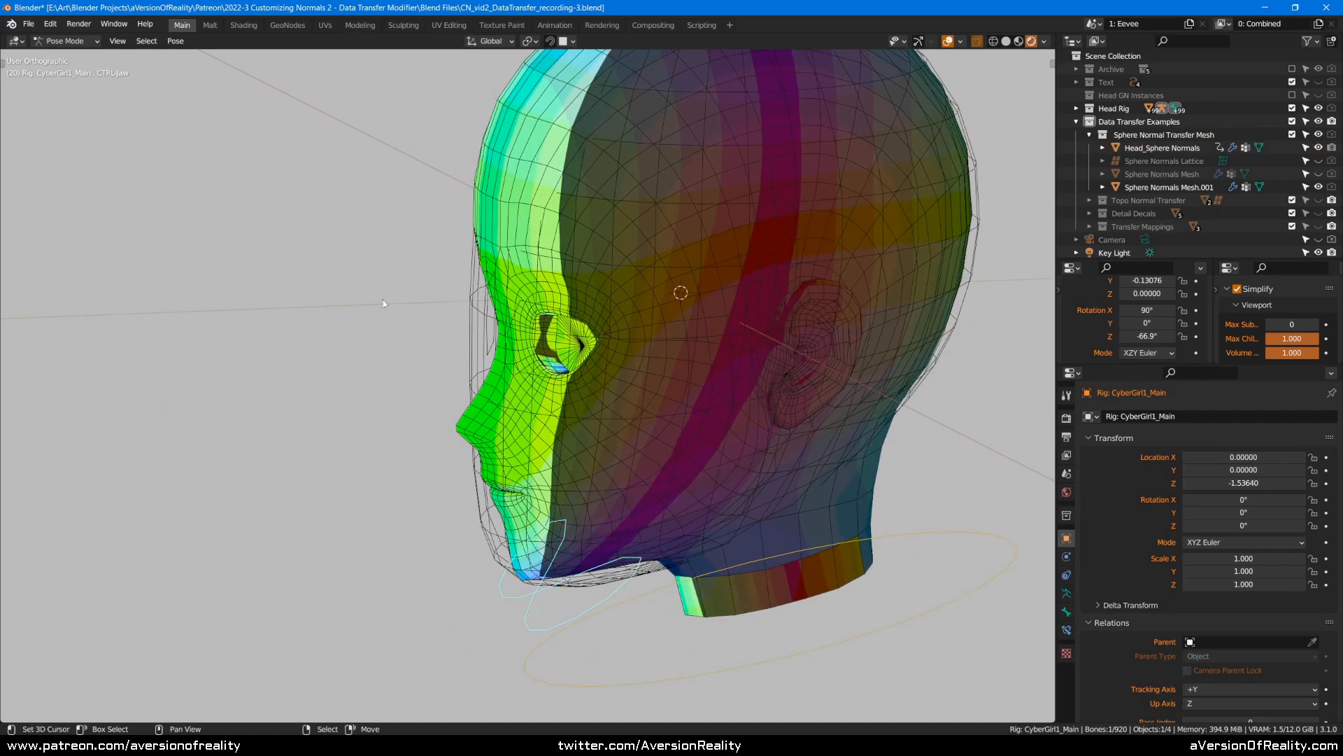
key("r")
key("x")
left_click(357, 430)
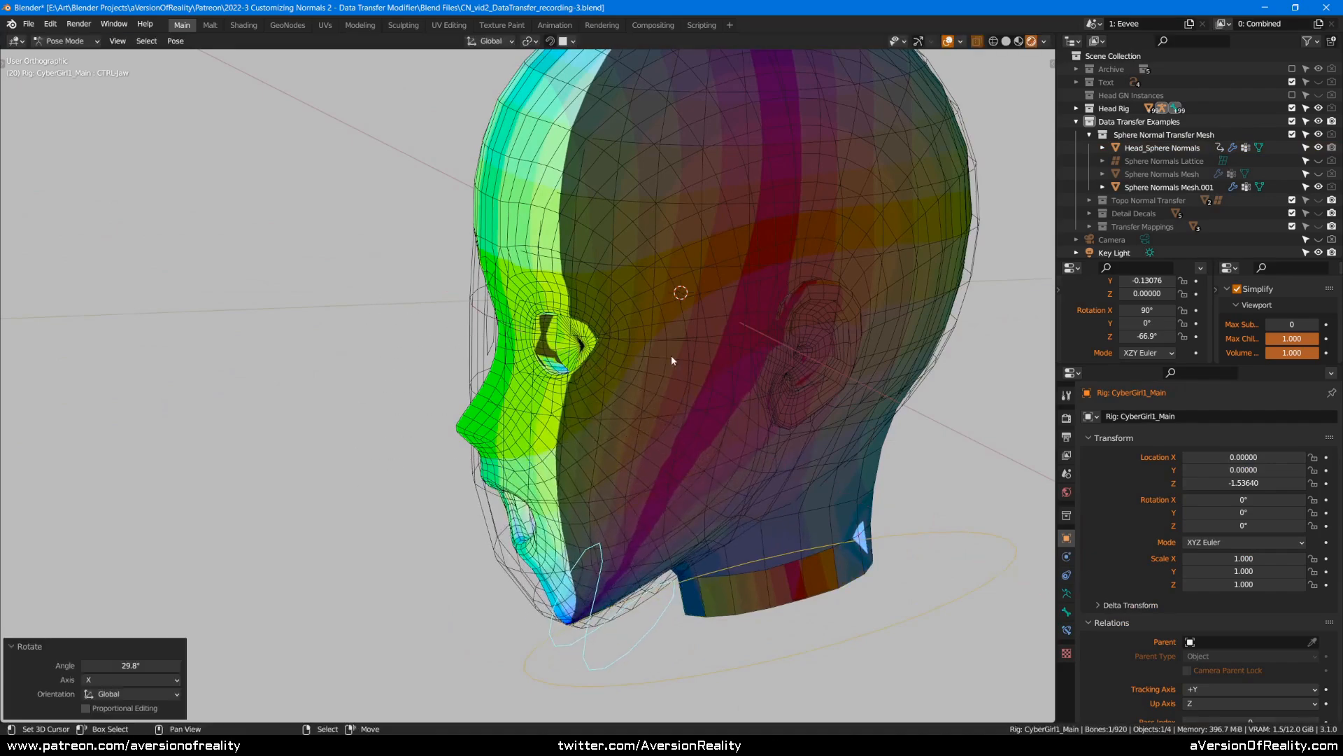
- Swing the Key Light's Z rotation through -81.5° to -87.8° and check the shading around the open mouth
key("KP_1")
left_click_drag(1145, 336, 1103, 339)
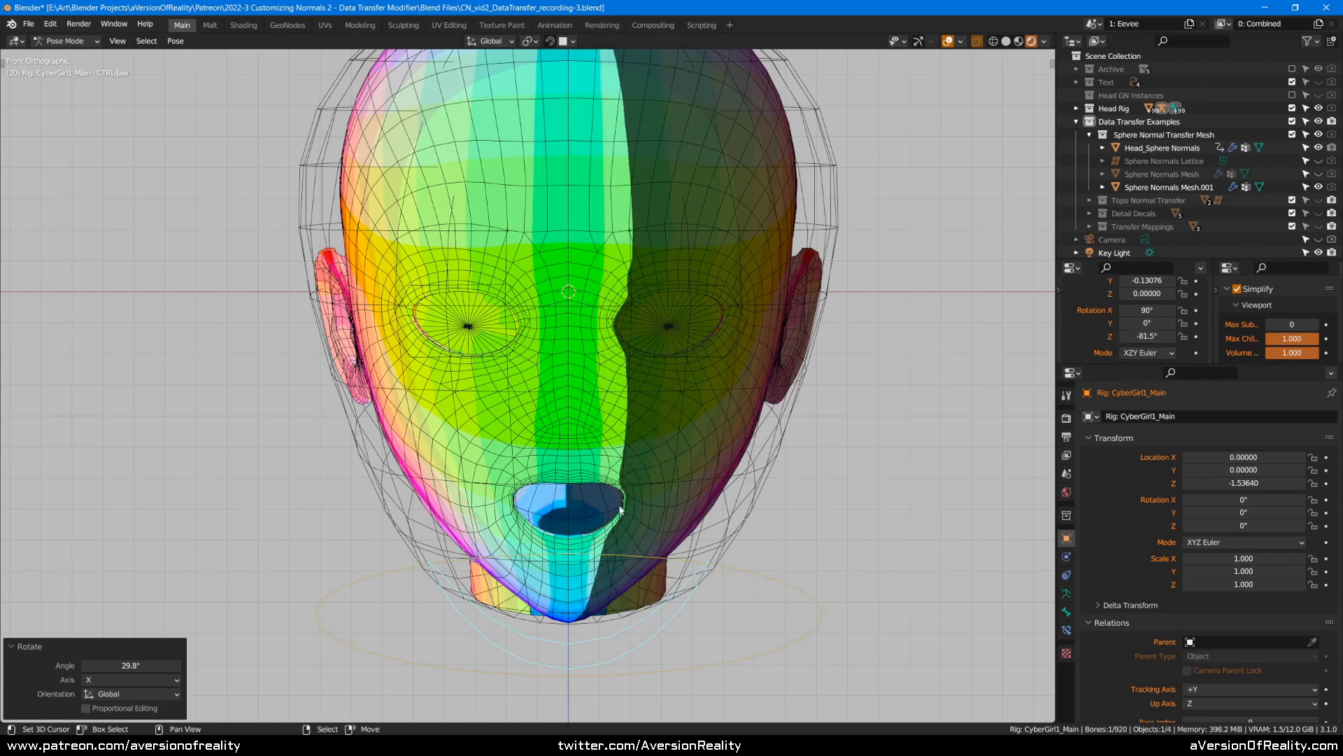
middle_click_drag(664, 454, 626, 503)
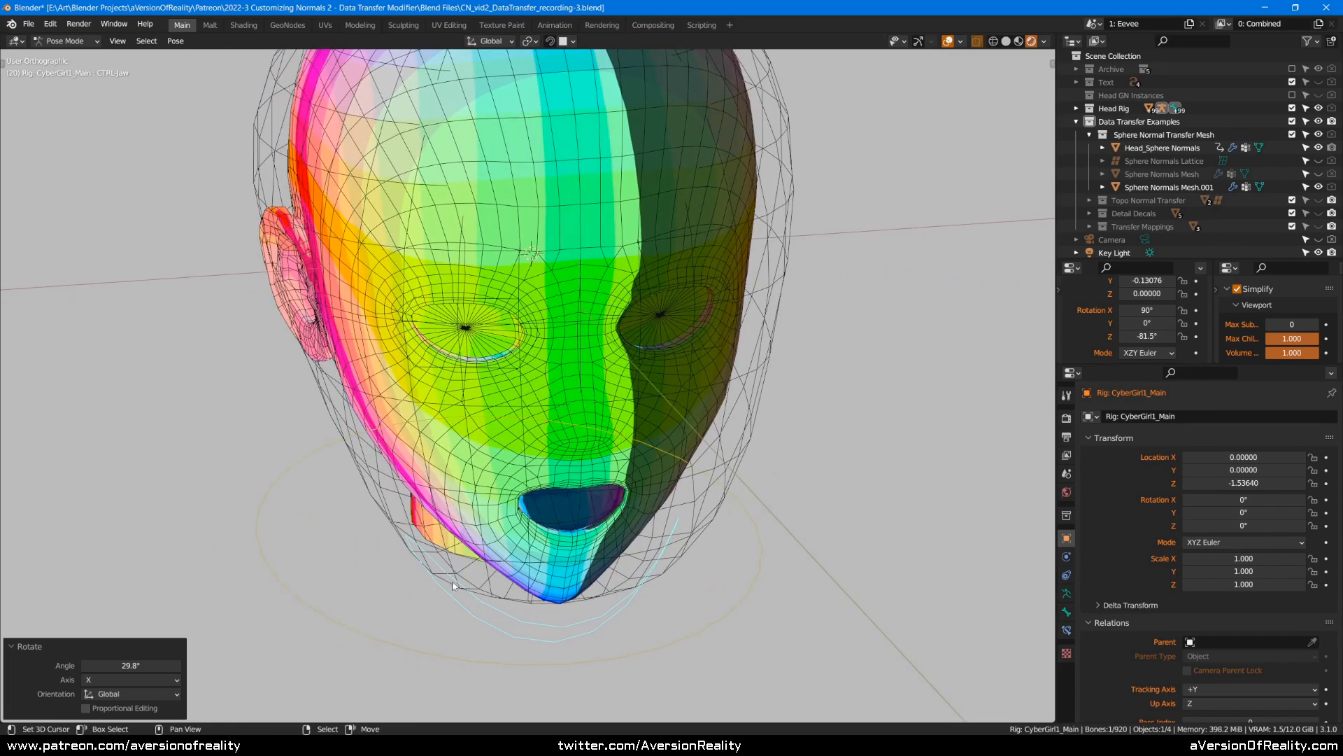
key("KP_1")
mouse_move(1148, 336)
left_mouse_down()
mouse_move(1127, 332)
mouse_move(1142, 329)
left_mouse_up()
middle_click_drag(660, 405, 699, 363)
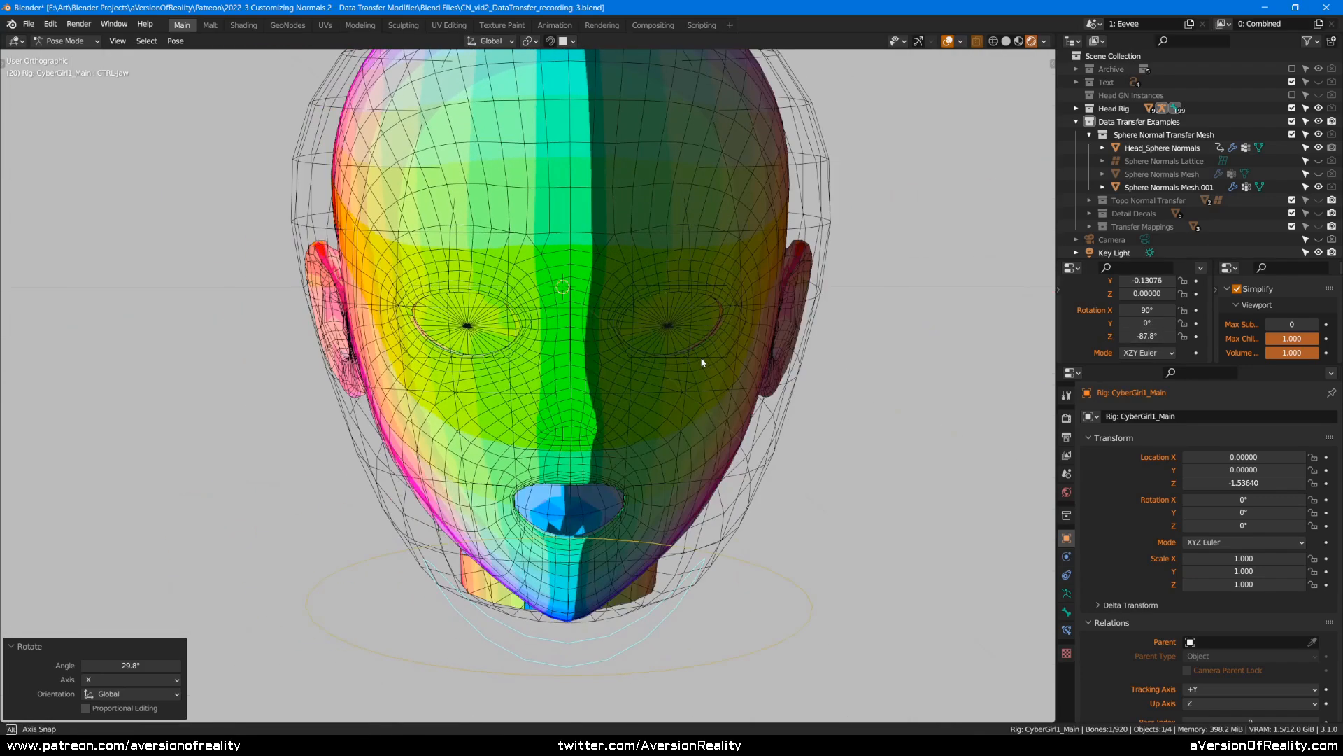
- Deselect the bones, return the rig to Object Mode and select Head_Sphere Normals
key("alt+a")
key("KP_1")
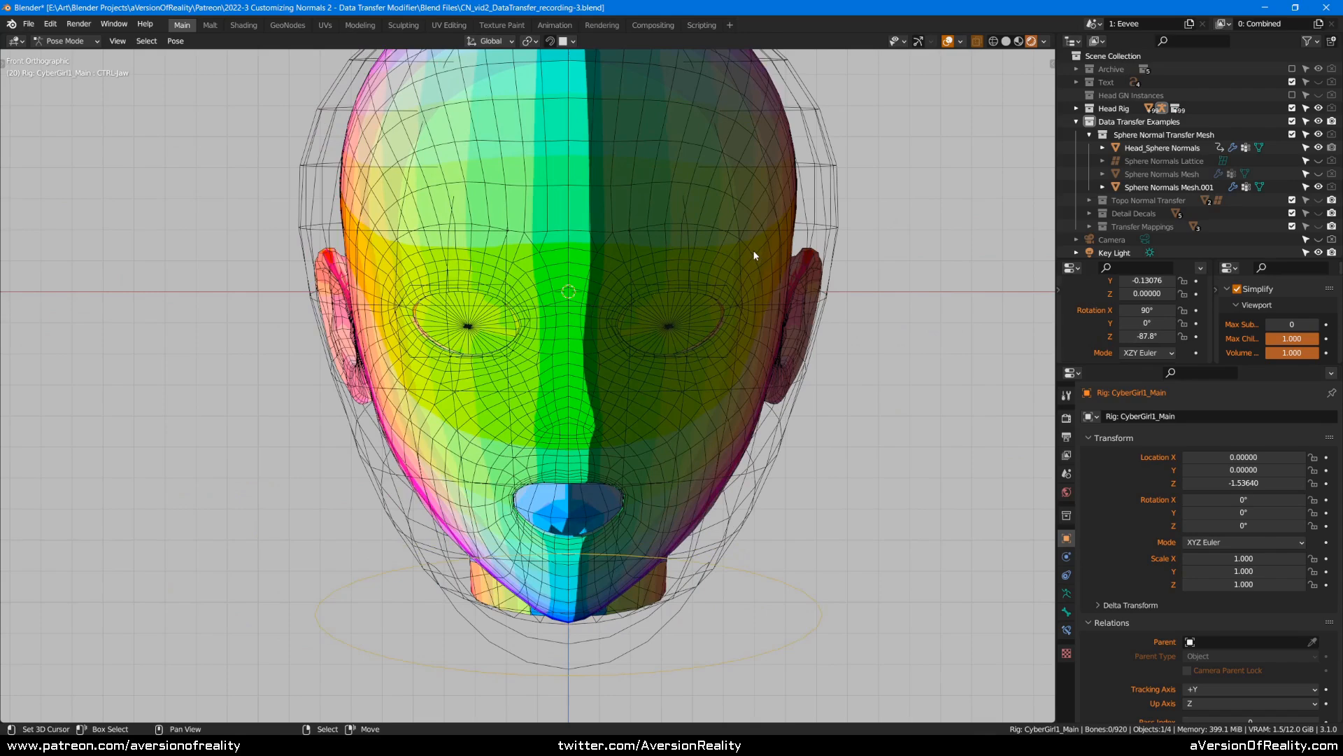
key("ctrl+Tab")
left_click(755, 257)
- Set the custom normals mapping to Nearest Face Interpolated and the Key Light's Z rotation to -37.4°
left_click(1181, 679)
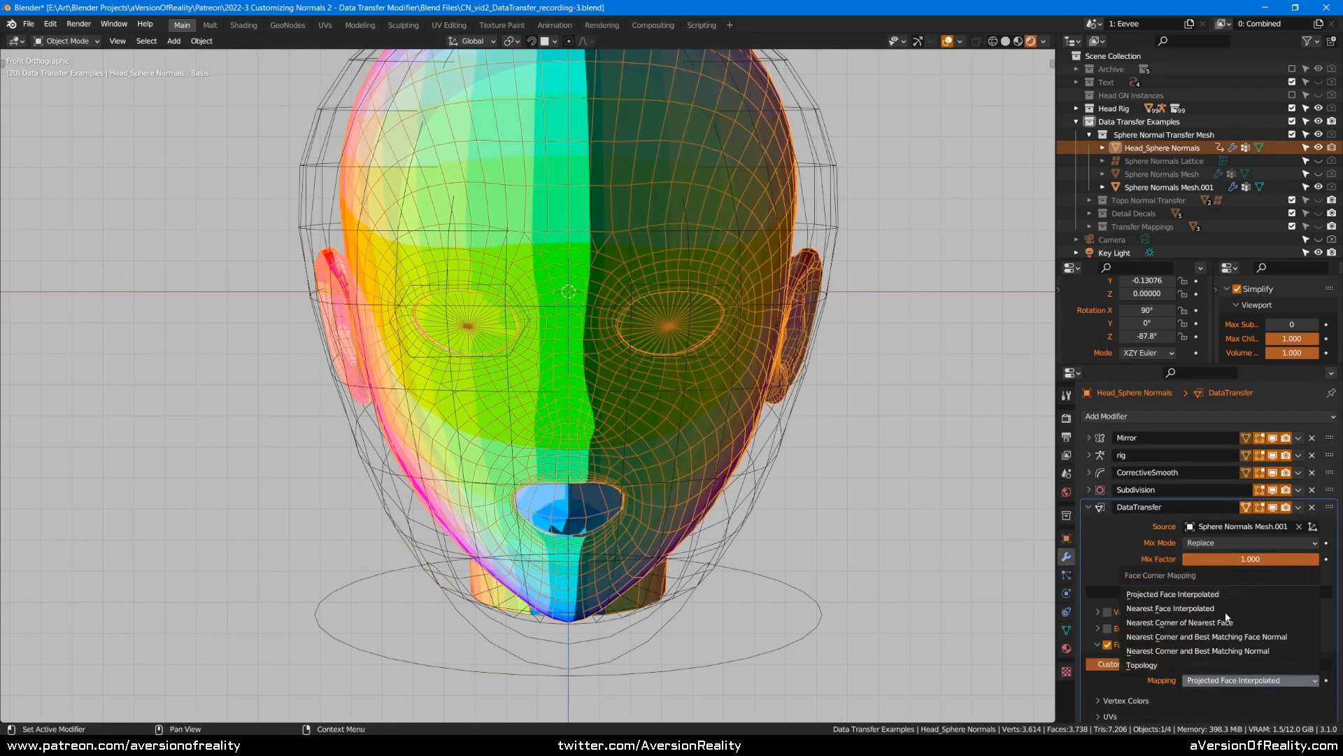
left_click(1204, 609)
mouse_move(1151, 336)
left_mouse_down()
mouse_move(1201, 330)
mouse_move(1096, 338)
mouse_move(1198, 338)
left_mouse_up()
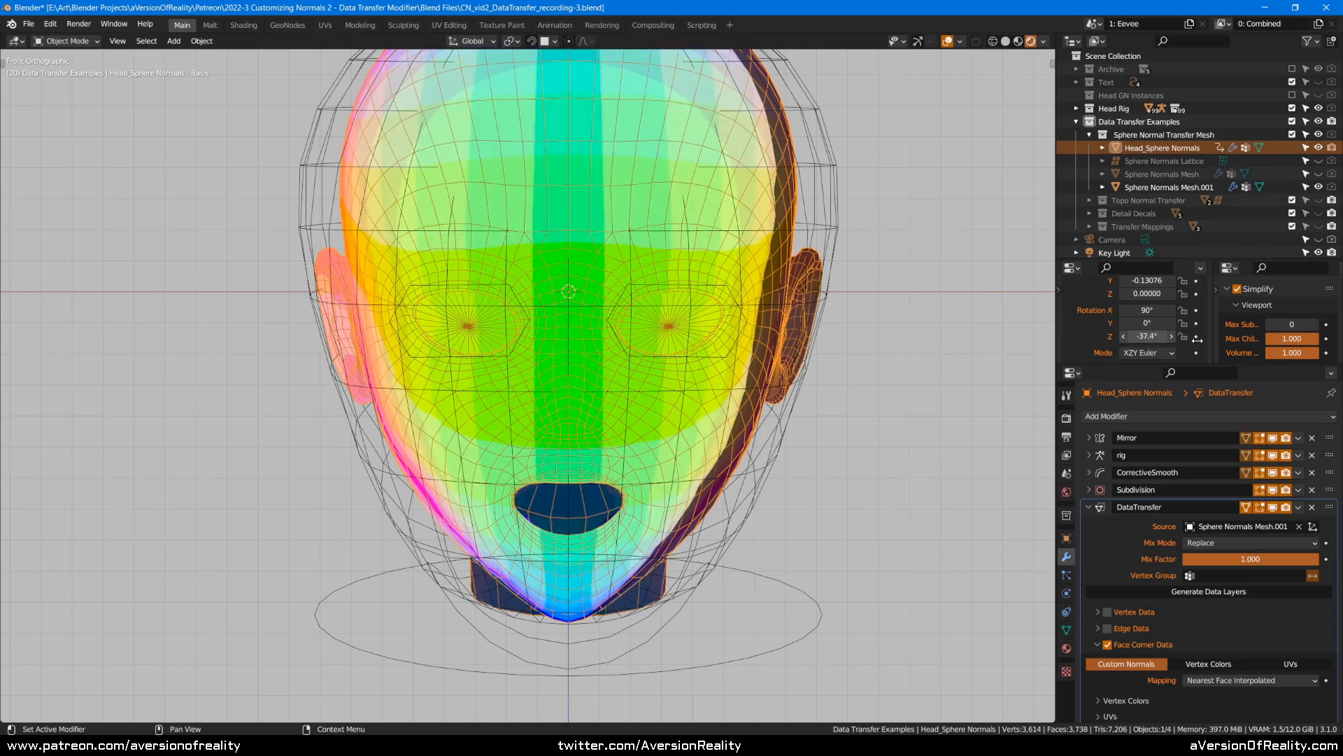
- Try moving the rig's jaw control bone in Pose Mode, then clear the bone's location to close the mouth
right_click(667, 640)
middle_click_drag(738, 537, 768, 545)
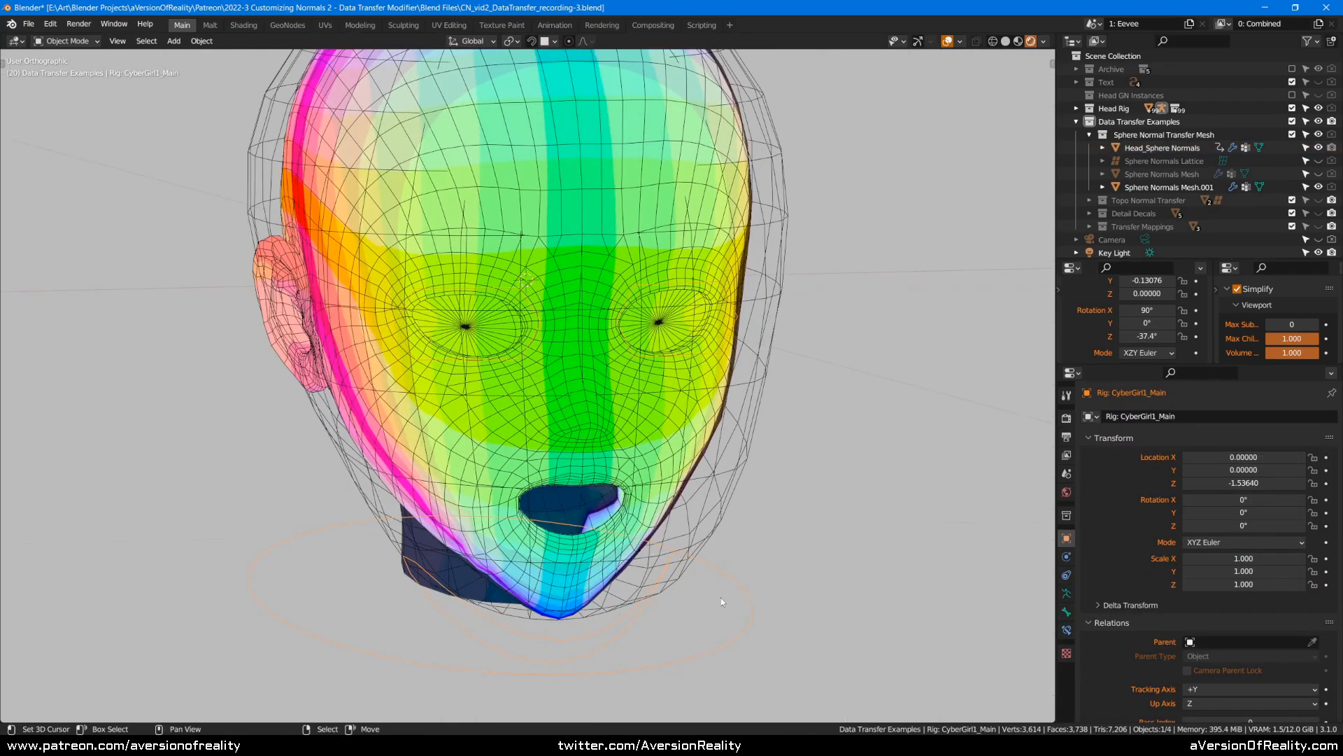
key("ctrl+Tab")
middle_click_drag(817, 384, 843, 379)
key("g")
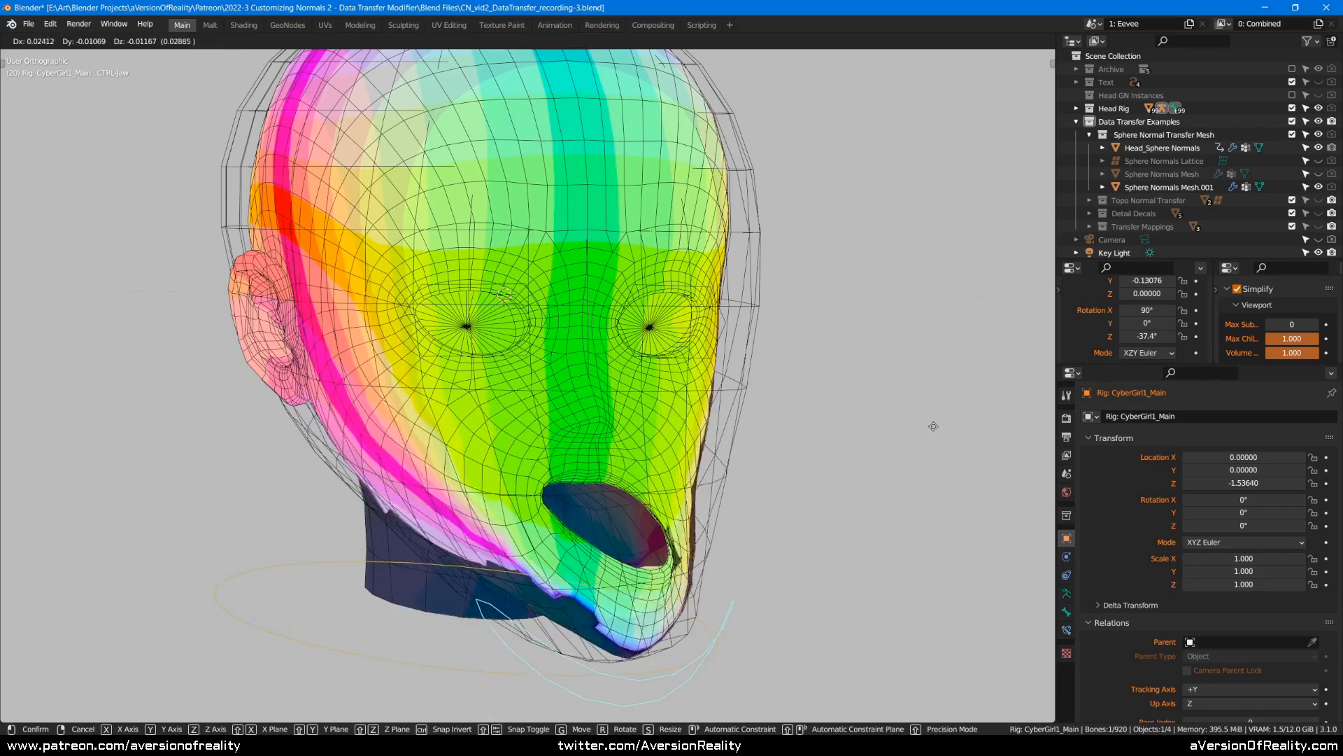
right_click(941, 338)
middle_click_drag(941, 338, 846, 392)
key("alt+g")
key("KP_1")
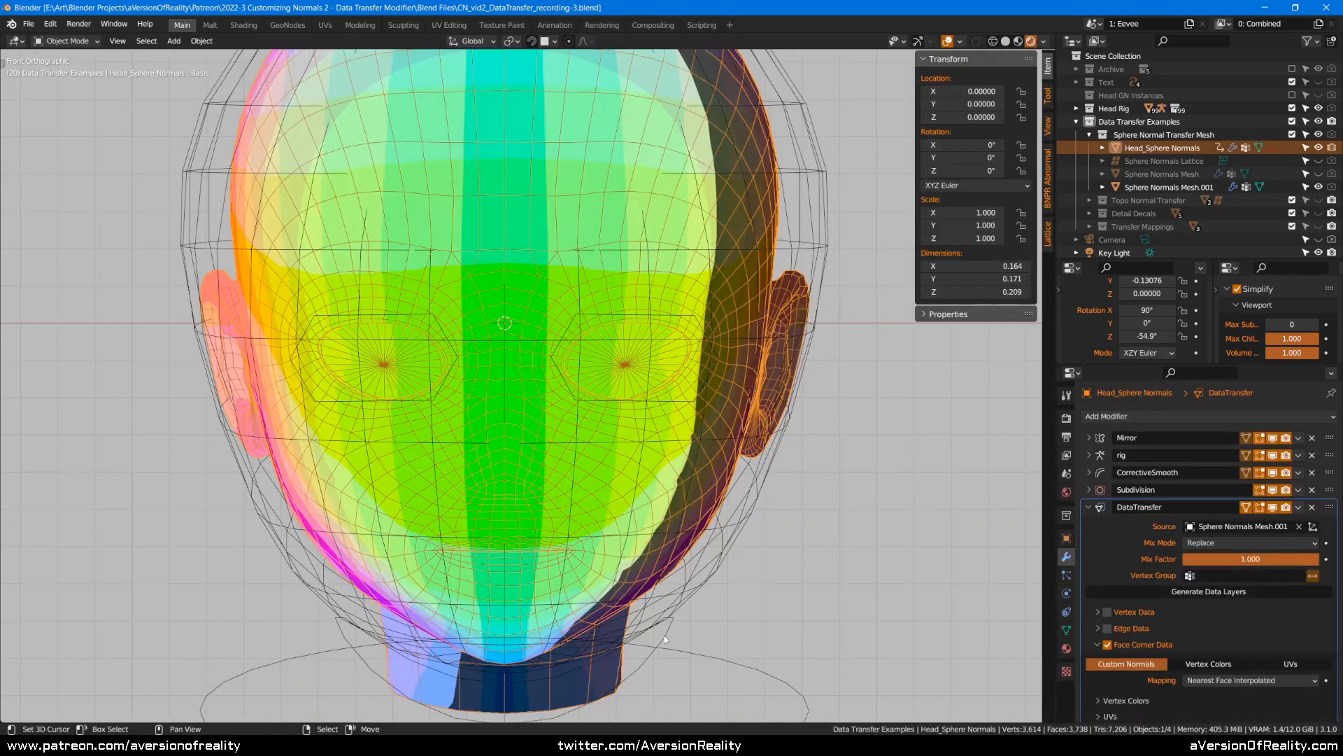
- Show the face rig's primary and secondary controls in Pose Mode and enable the fourth armature layer of the second row
right_click(665, 635)
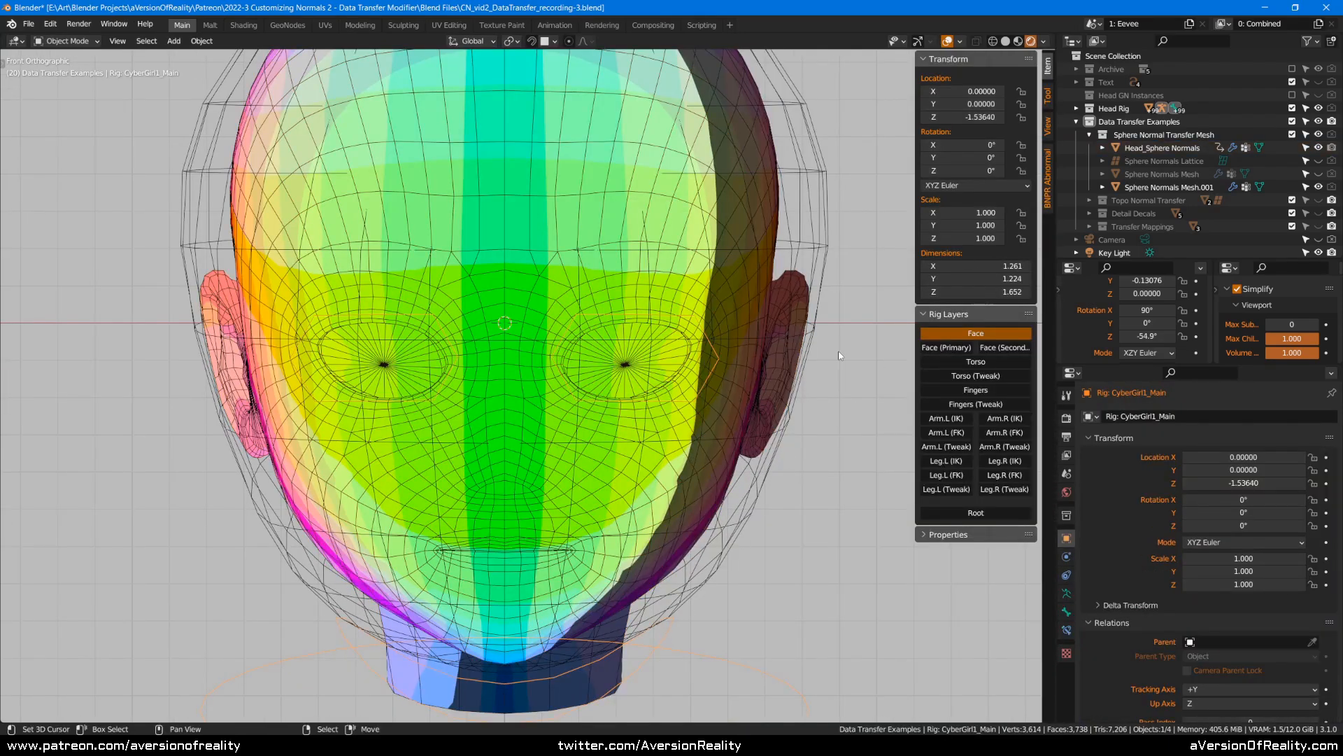
left_click(997, 348)
middle_click_drag(905, 371, 703, 275)
key("ctrl+Tab")
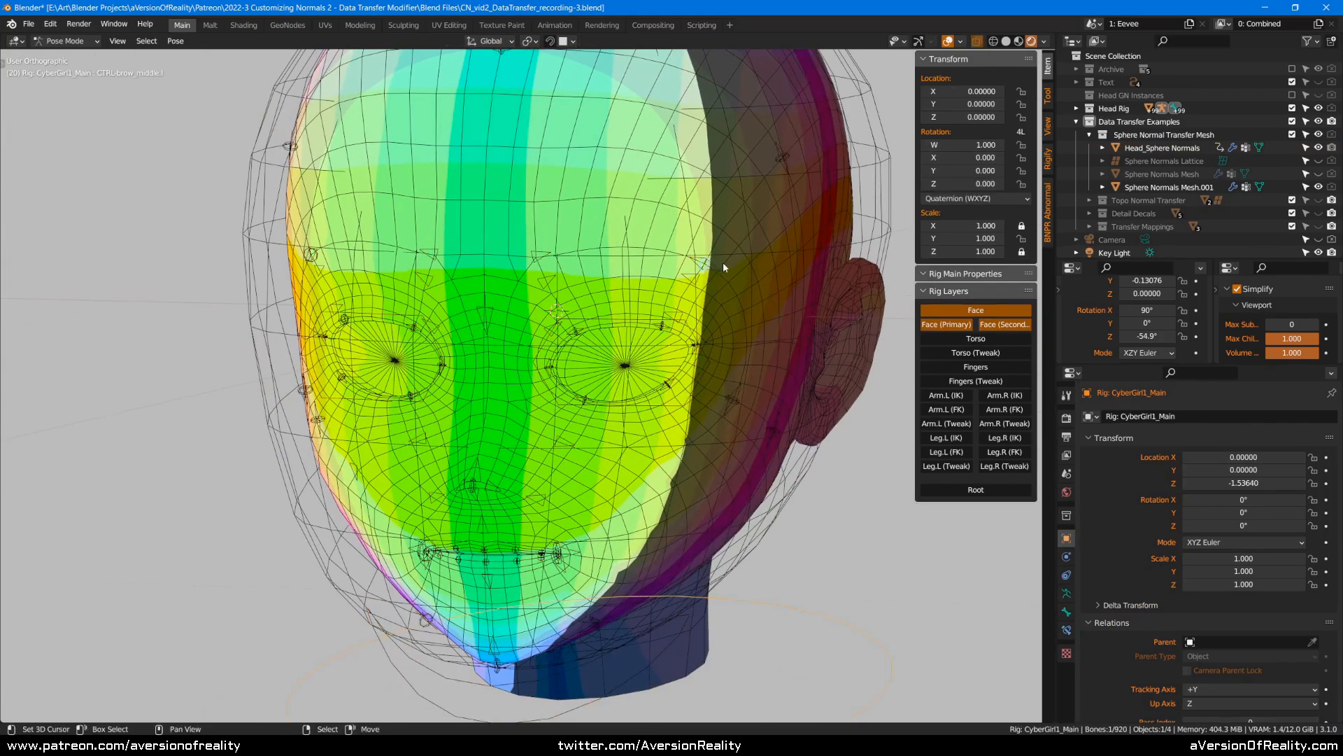
left_click(1066, 593)
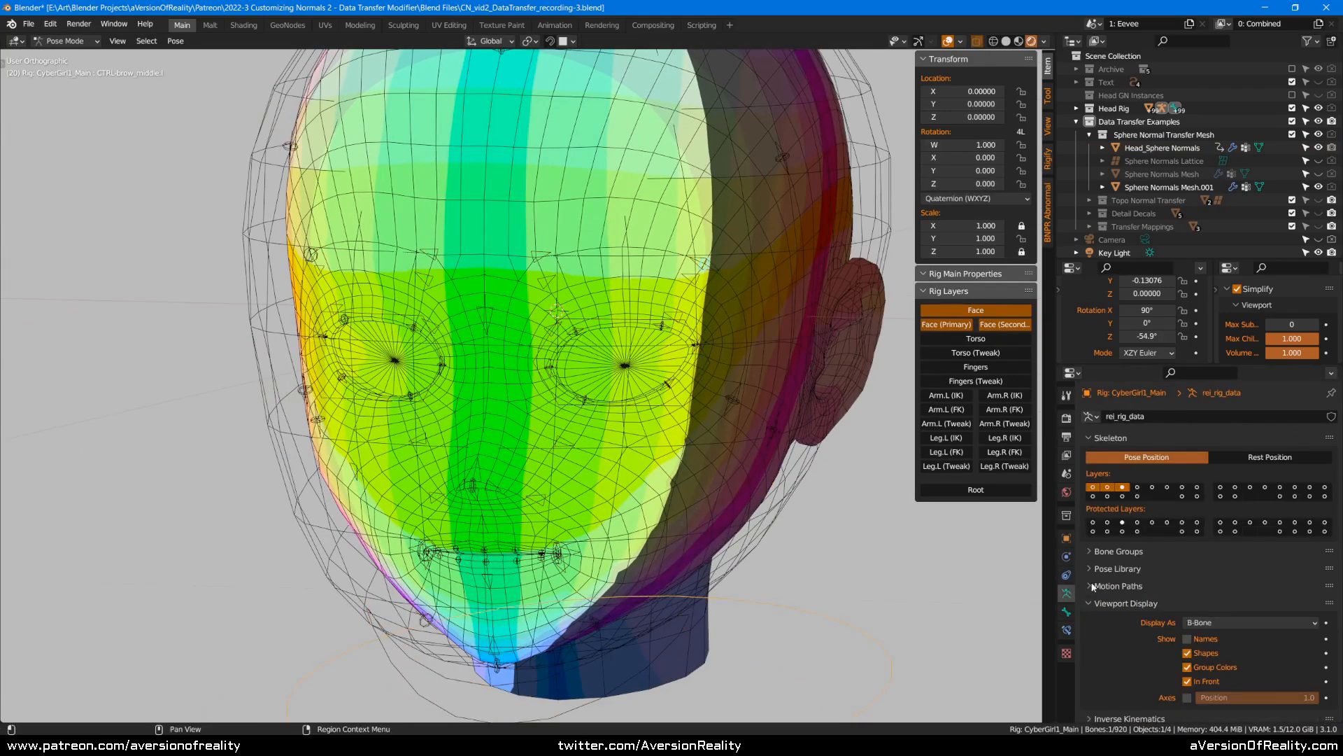
left_click(1138, 496)
- Try moving the middle brow control bone, check the shading around the brow and return the rig to Object Mode
middle_click_drag(753, 307, 729, 306)
key("g")
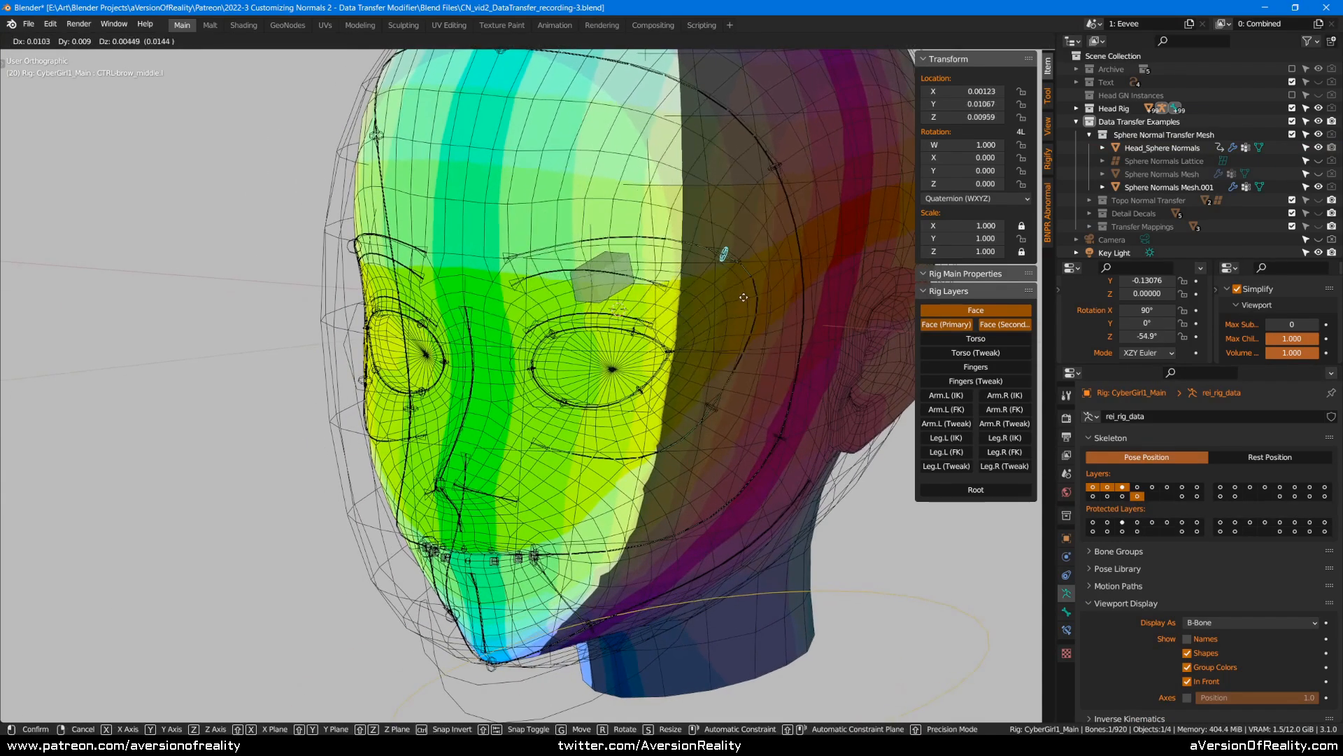
key("Escape")
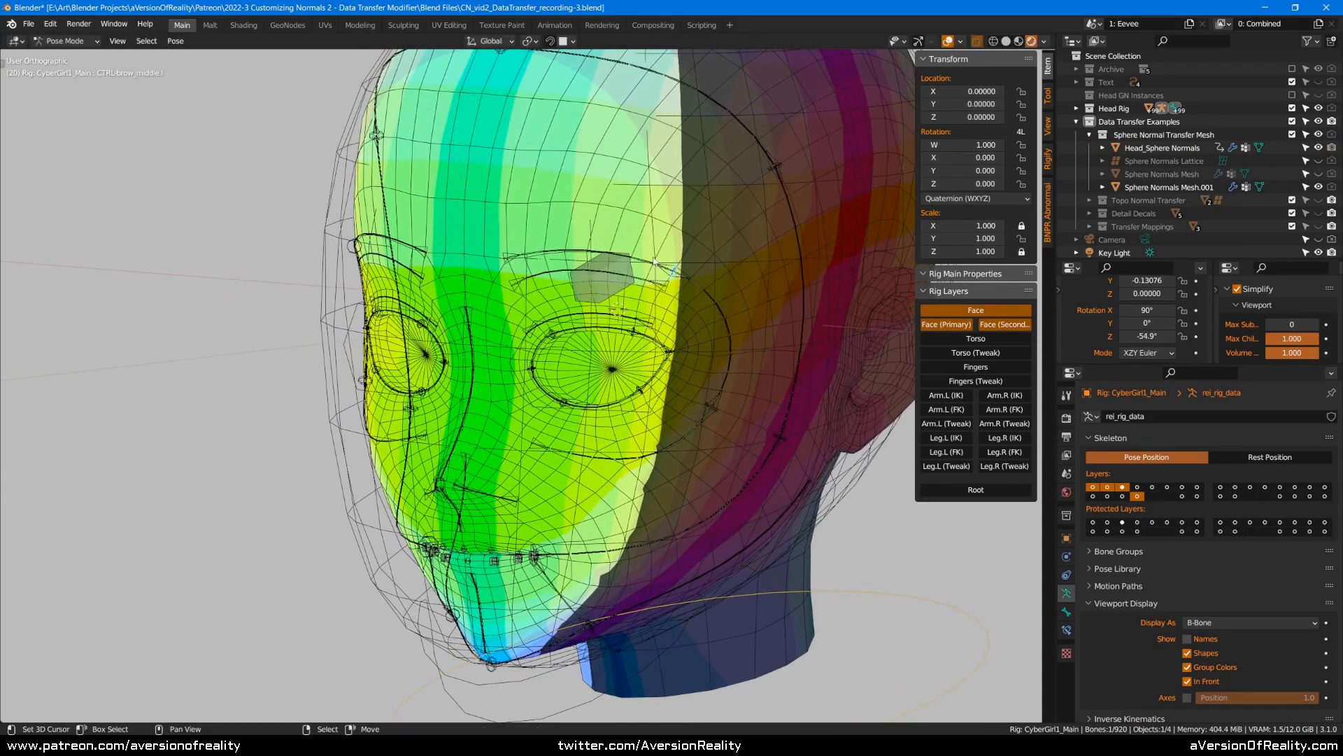
middle_click_drag(696, 294, 750, 294)
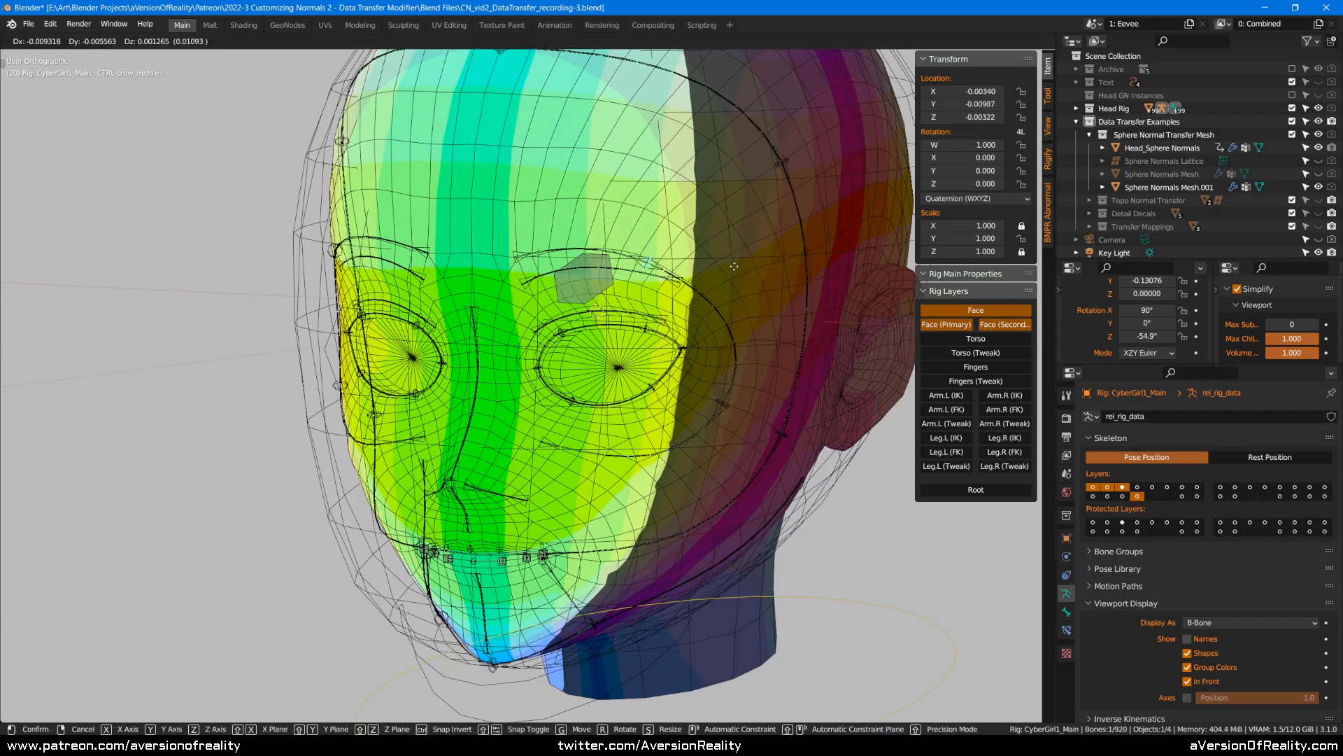
middle_click_drag(723, 288, 716, 418)
middle_click_drag(799, 257, 684, 263)
middle_click_drag(506, 496, 562, 353, "shift")
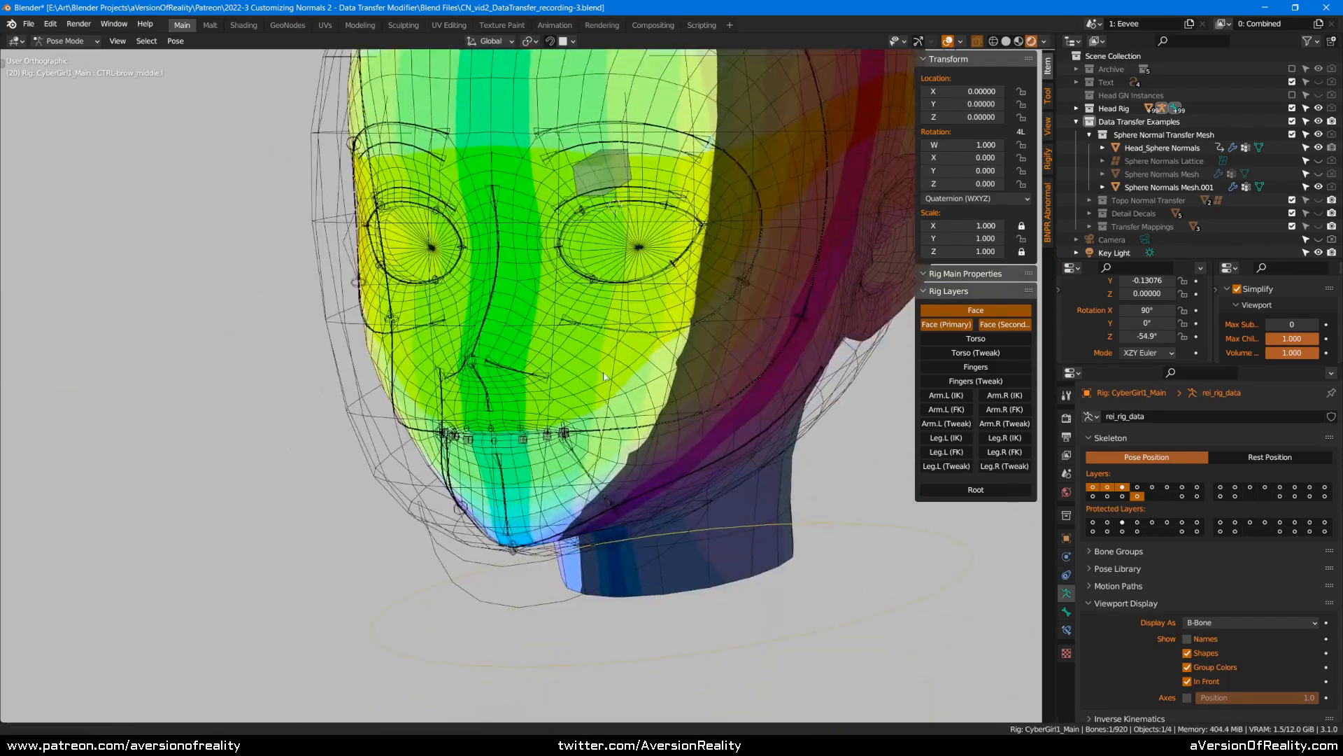
middle_click_drag(658, 319, 564, 408, "shift")
middle_click_drag(749, 312, 638, 293)
key("ctrl+Tab")
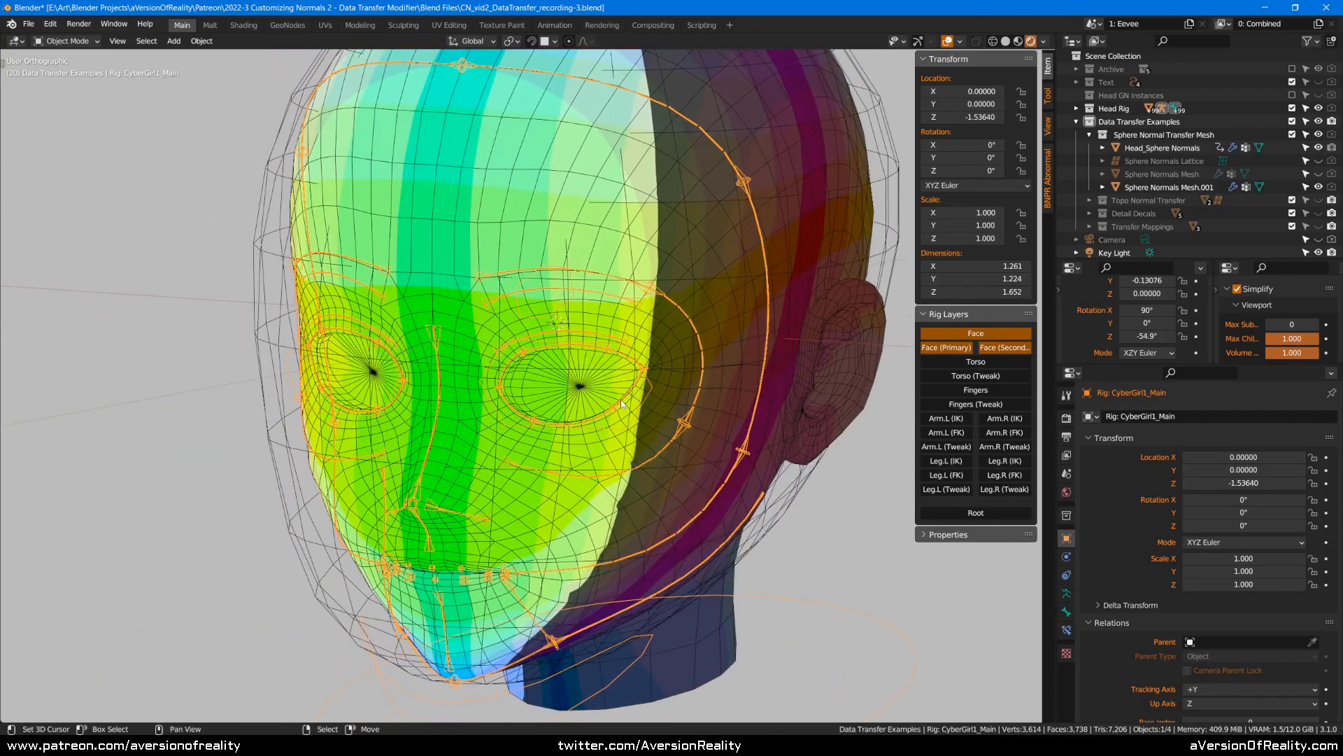
- Inspect the face up close and retry moving the middle brow control under the Nearest Face Interpolated mapping
middle_click_drag(718, 348, 712, 333)
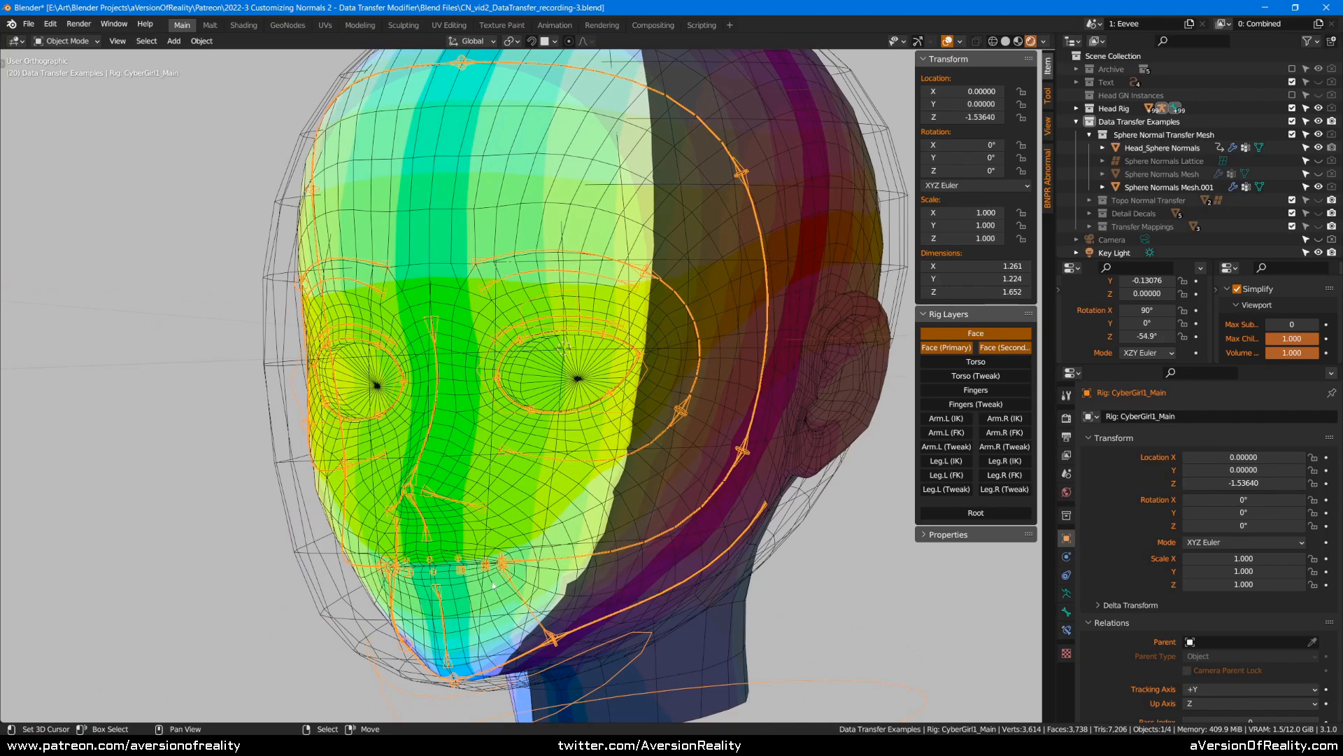
middle_click_drag(468, 576, 708, 255)
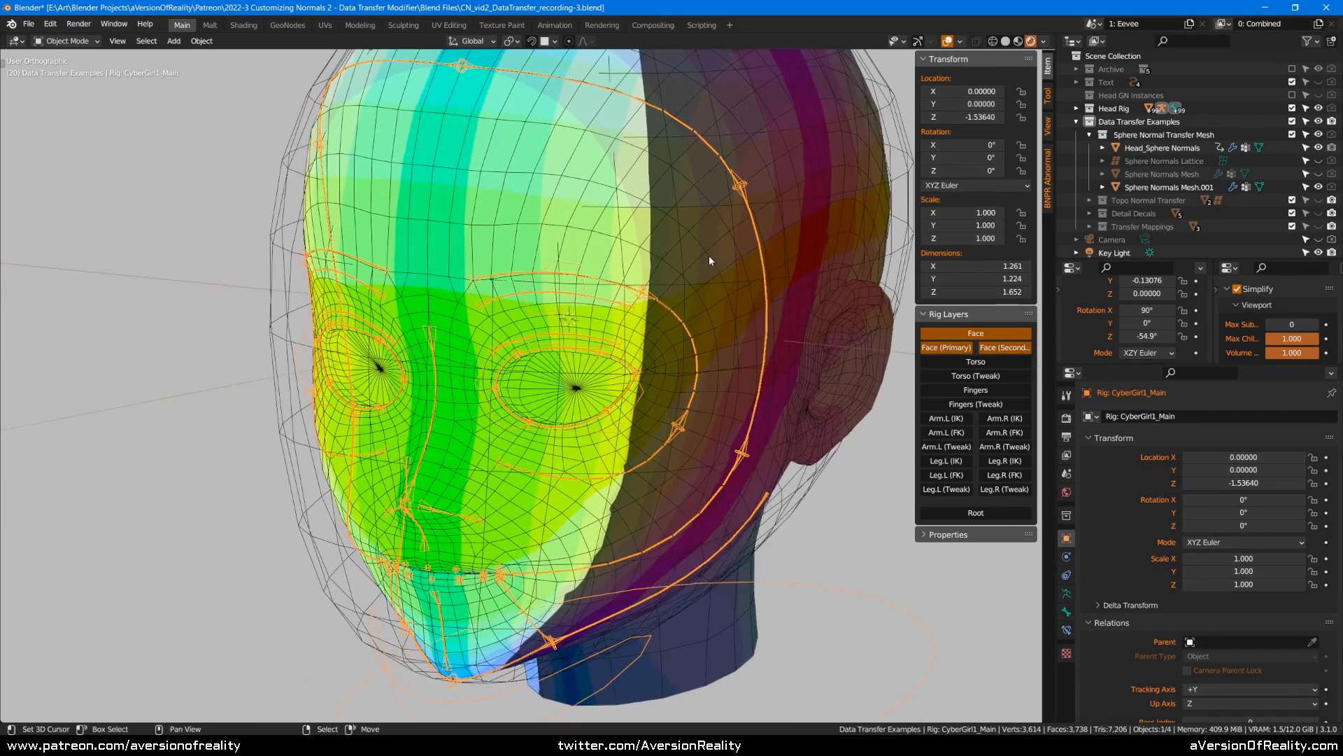
scroll(710, 266, "up", 1)
key("ctrl+Tab")
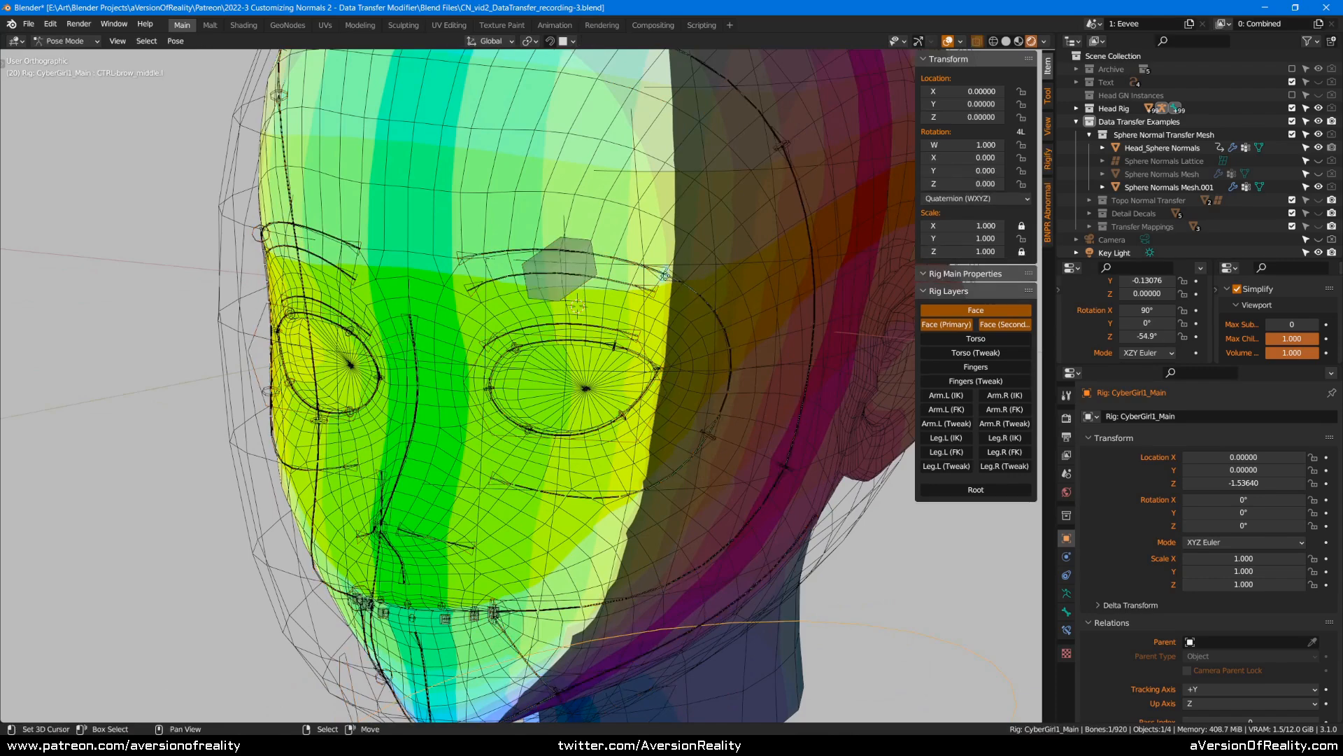
key("g")
right_click(693, 280)
scroll(665, 263, "down", 1)
middle_click_drag(643, 269, 732, 284)
key("ctrl+Tab")
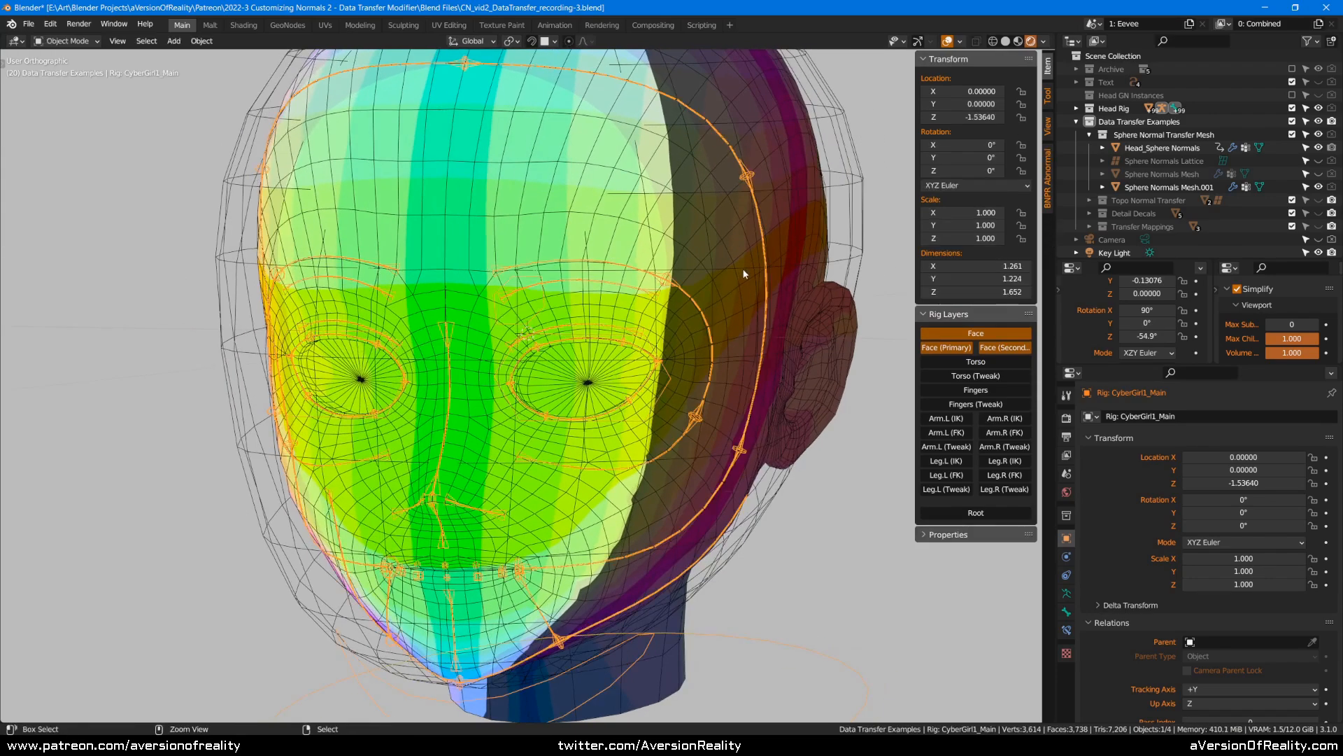
- Select Head_Sphere Normals and set its custom normals mapping to Projected Face Interpolated
left_click(742, 268)
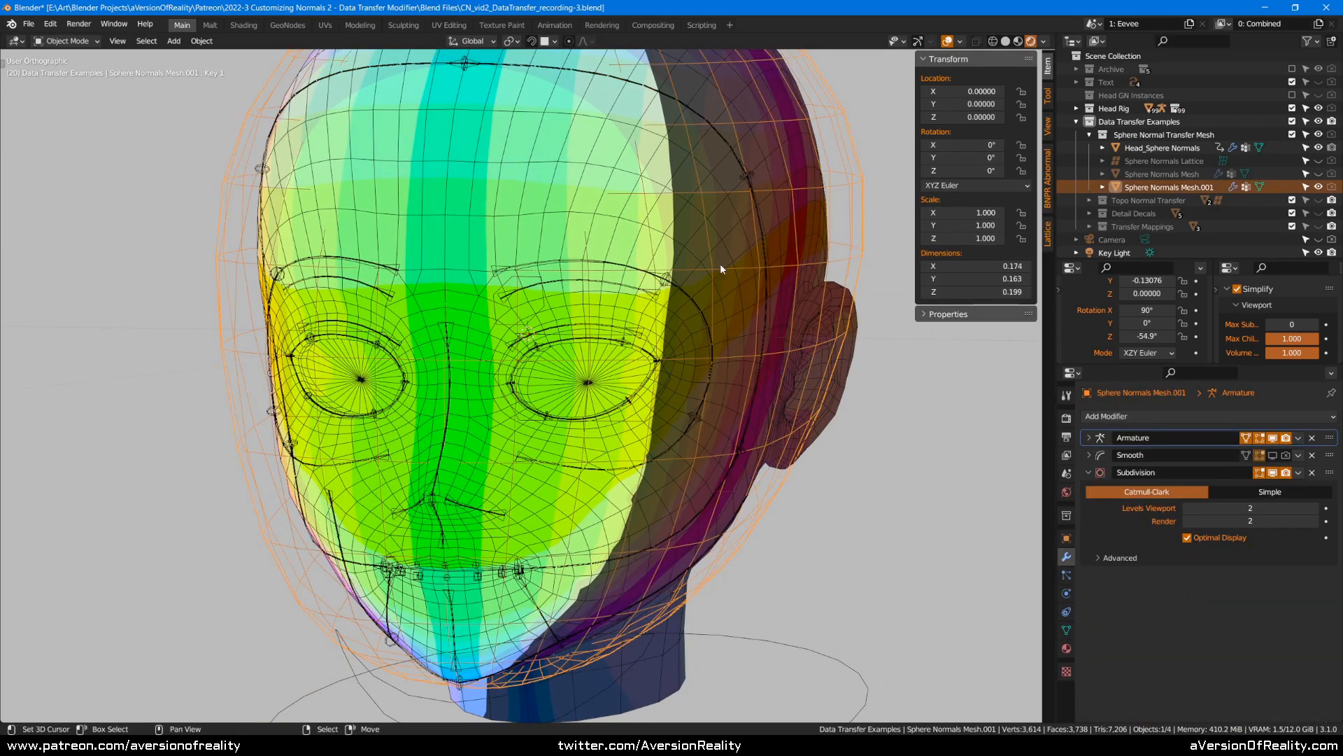
left_click(741, 282)
left_click(1207, 681)
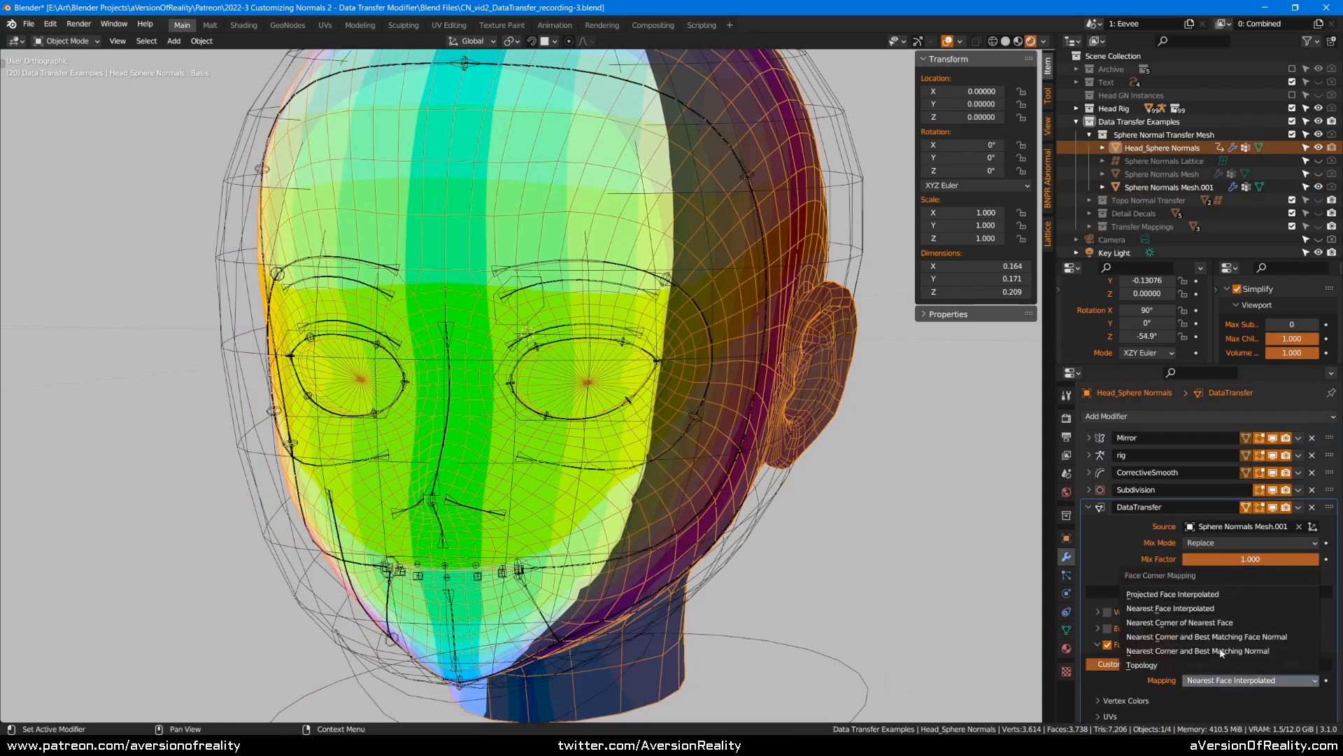
left_click(1217, 594)
- Try moving the outer brow control in Pose Mode to test the shading with the Projected Face Interpolated mapping
right_click(670, 278)
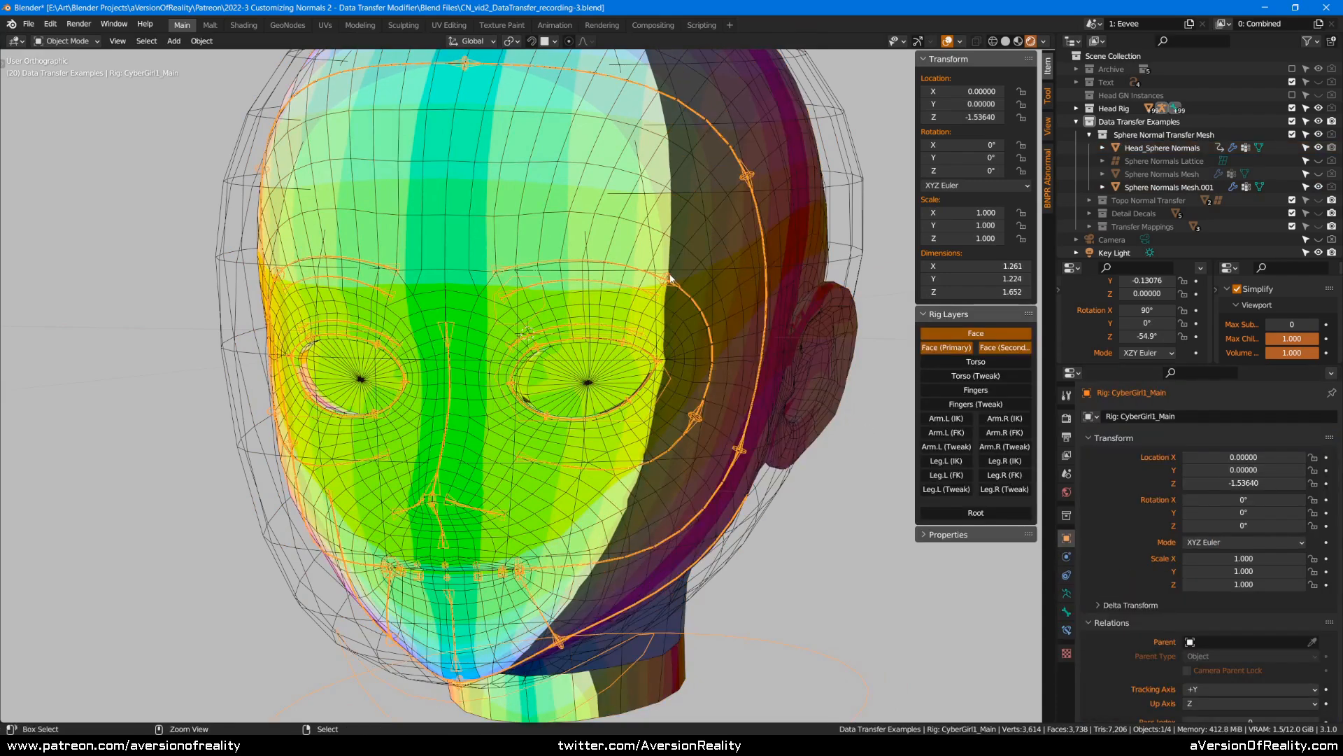
key("ctrl+Tab")
right_click(672, 278)
middle_click_drag(743, 269, 676, 266)
scroll(676, 266, "up", 2)
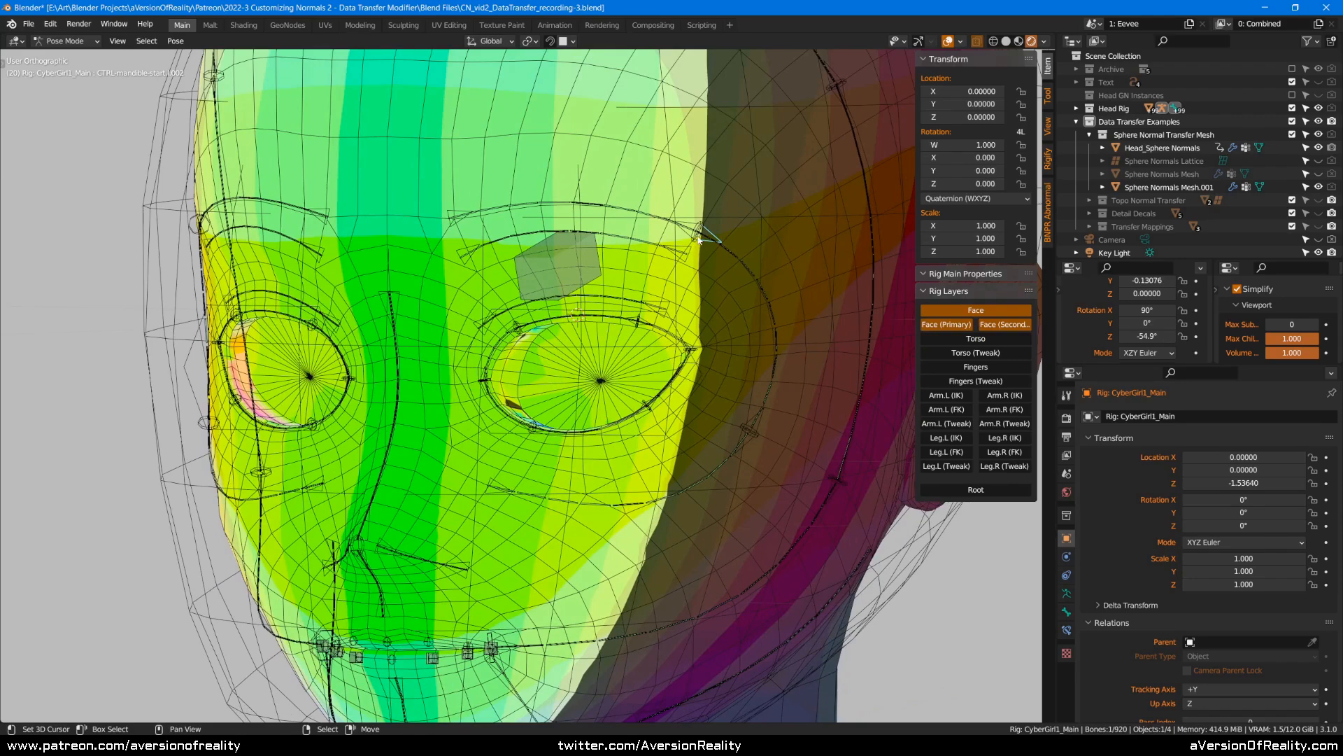
key("g")
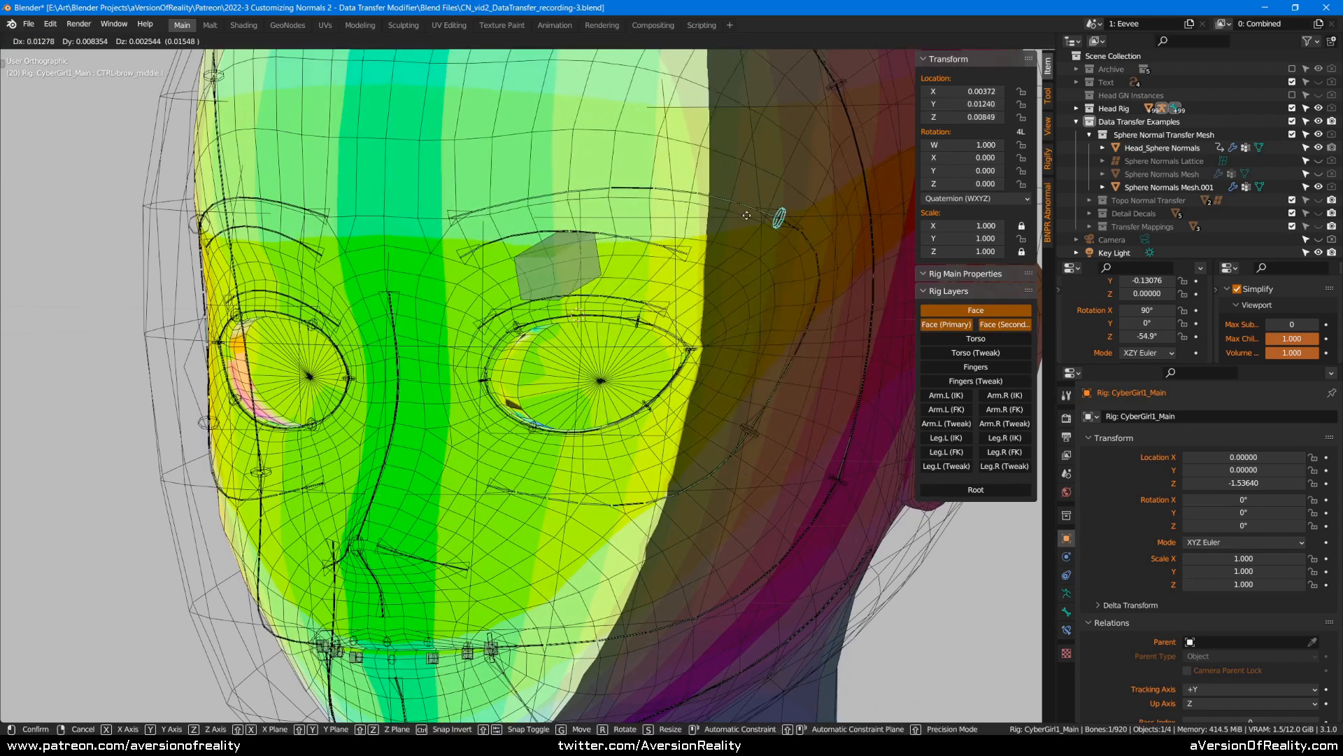
right_click(763, 243)
- Swing the Key Light's Z rotation through -80.7° and check the projected shading on the whole head from the front
scroll(713, 329, "down", 3)
middle_click_drag(696, 344, 1055, 291)
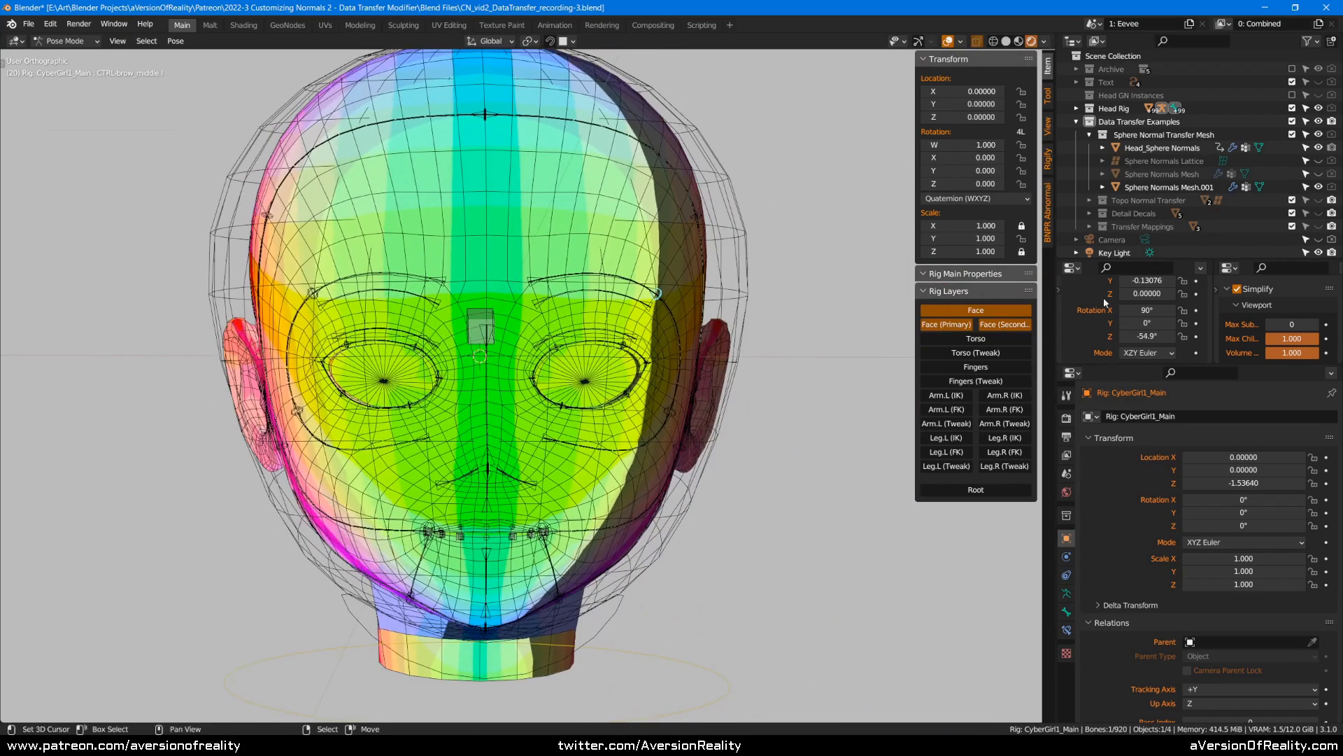
left_click_drag(1148, 335, 1129, 336)
middle_click_drag(772, 237, 764, 253)
key("KP_1")
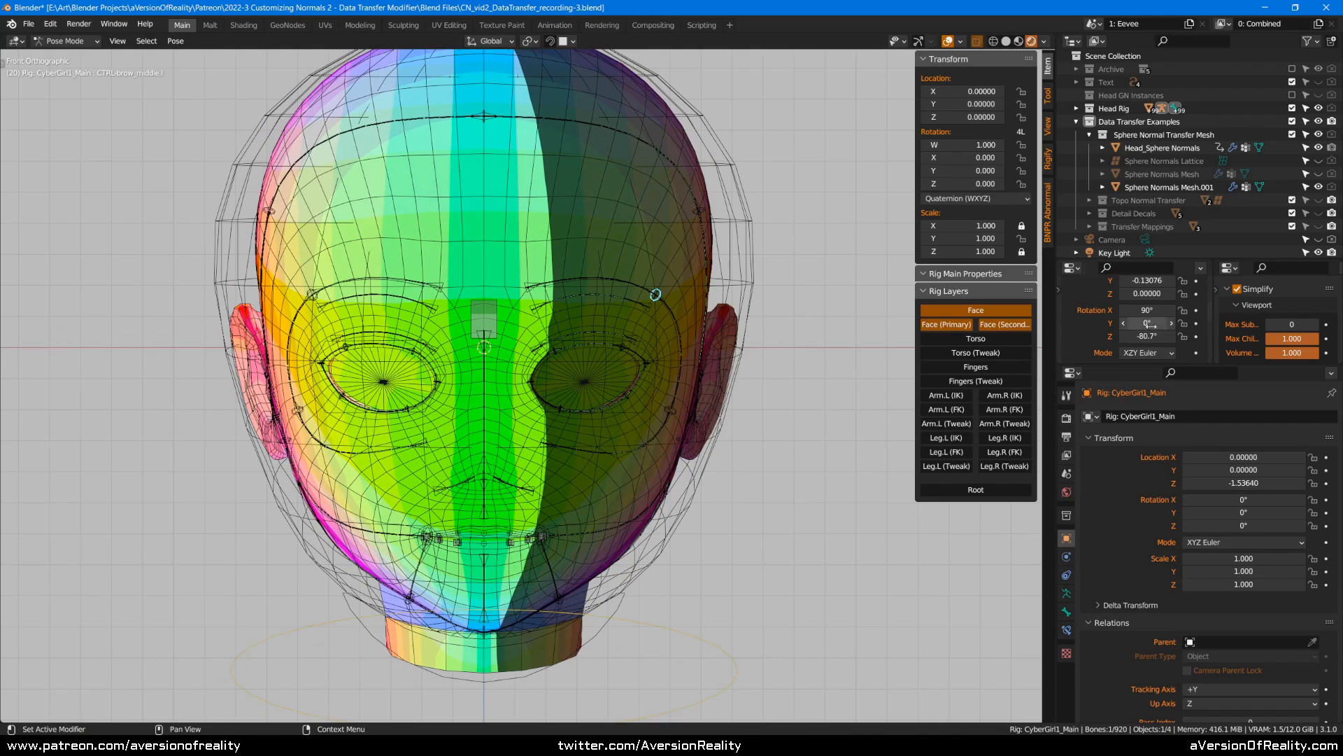
left_click_drag(1148, 335, 1106, 353)
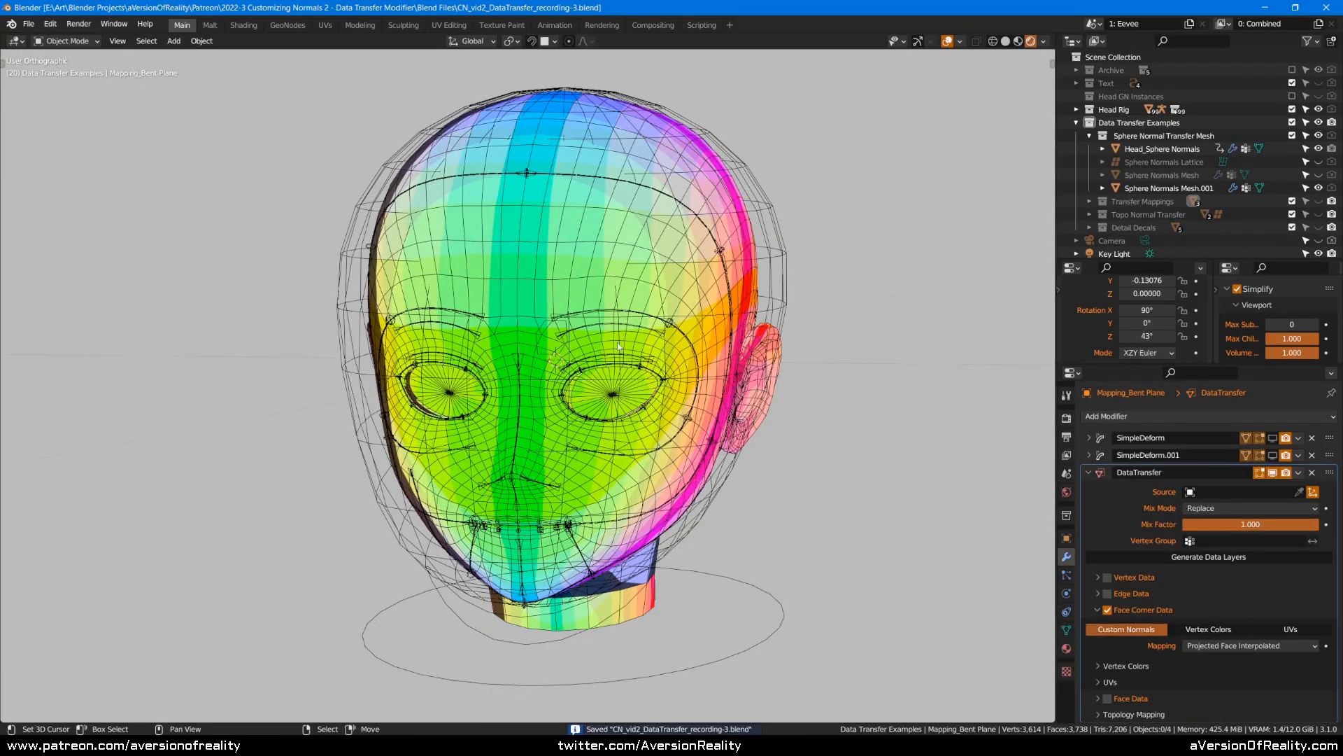
- Review the face corner mapping options of Mapping_Bent Plane's DataTransfer modifier and examine the plane with the pyramid in front
middle_click_drag(618, 347, 793, 475)
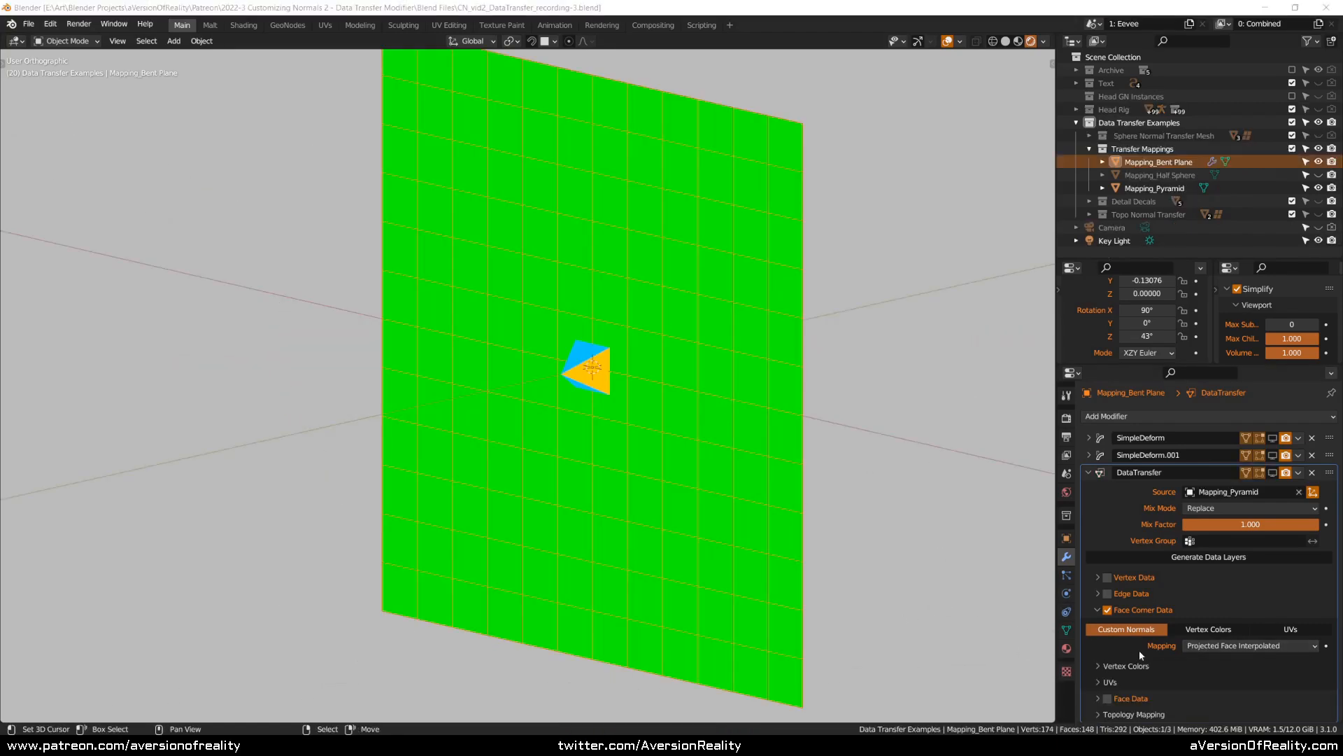
left_click(1204, 647)
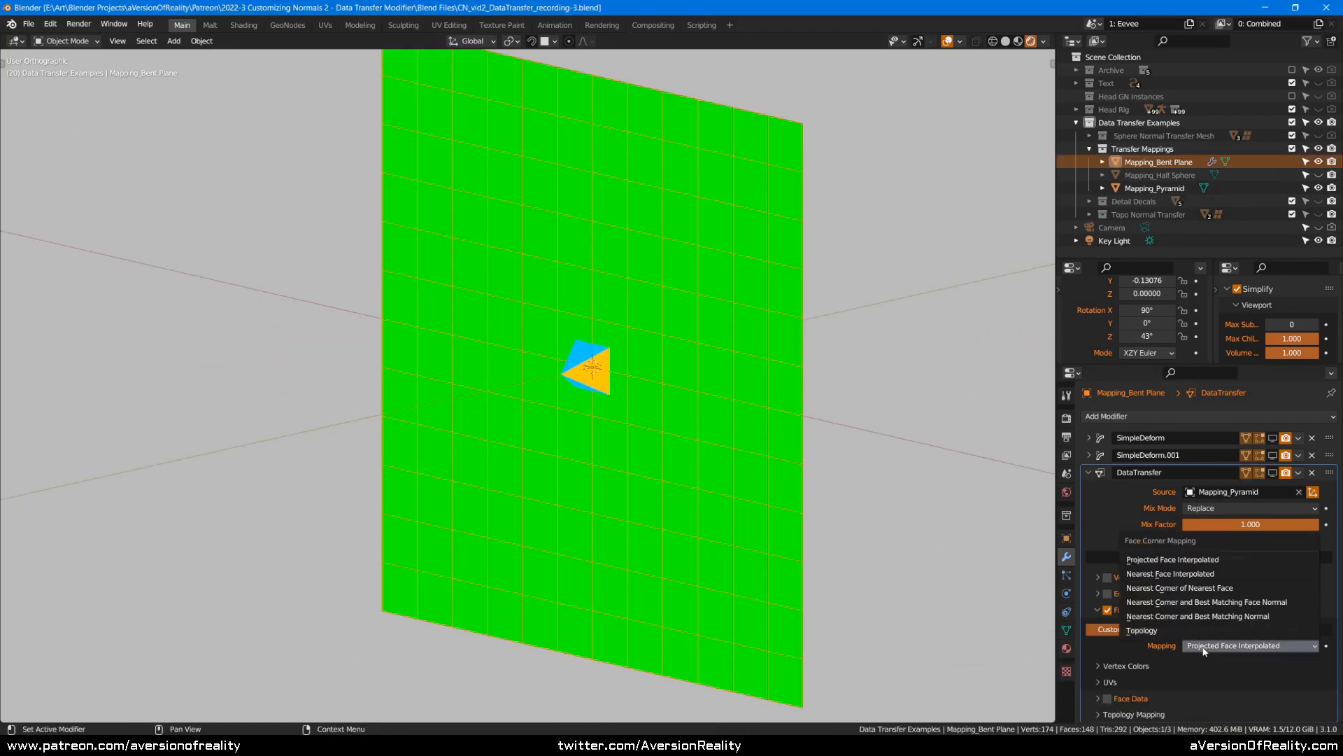
scroll(564, 384, "up", 1)
left_click(585, 379)
middle_click_drag(692, 297, 727, 286)
left_click(730, 279)
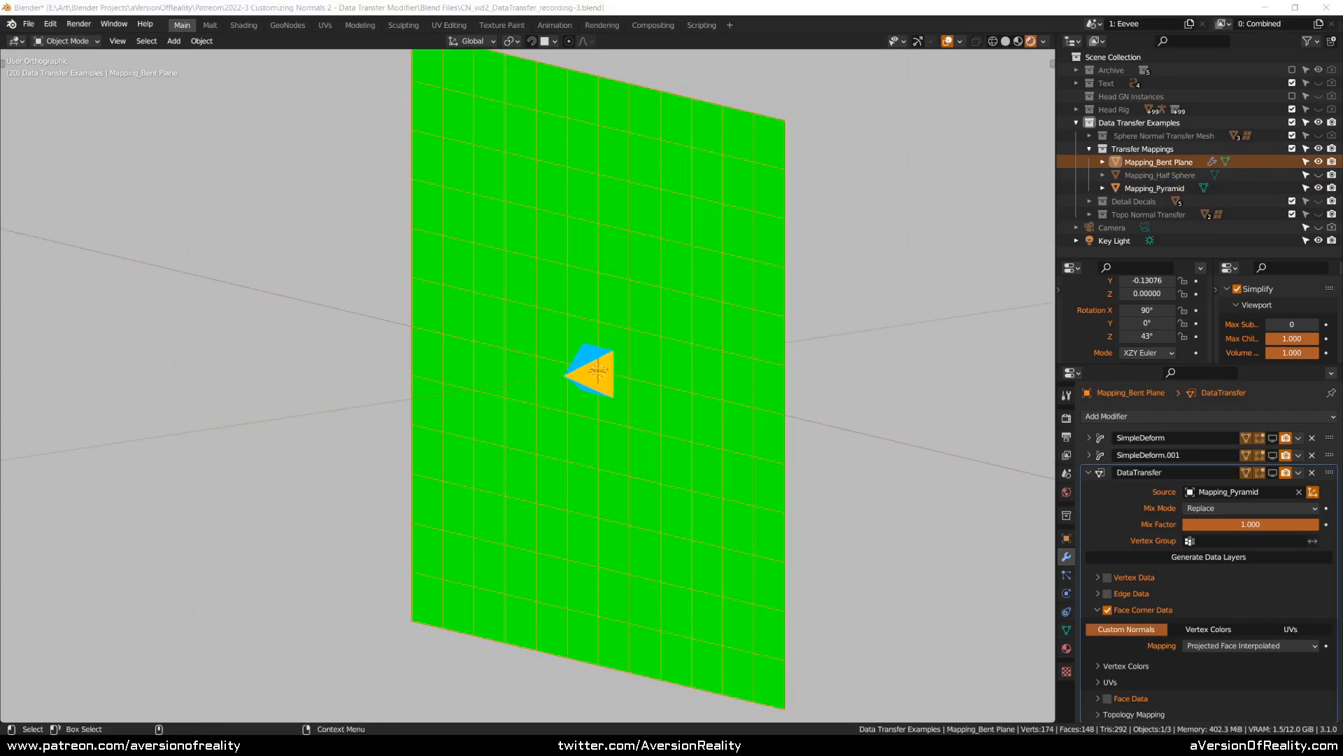
- Select Mapping_Pyramid and try moving it across the bent plane in front view
mouse_move(693, 333)
middle_mouse_down()
mouse_move(732, 278)
mouse_move(632, 315)
mouse_move(527, 291)
mouse_move(642, 325)
middle_mouse_up()
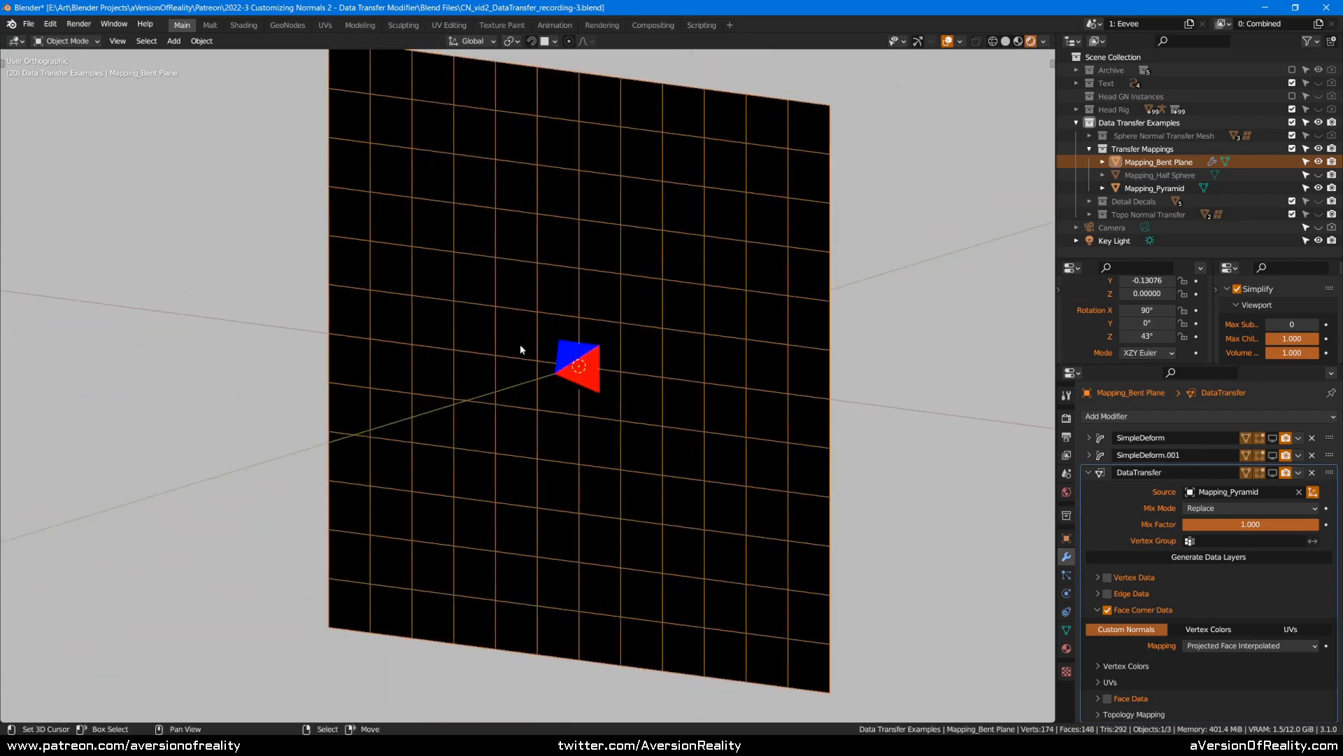
left_click(592, 348)
key("KP_1")
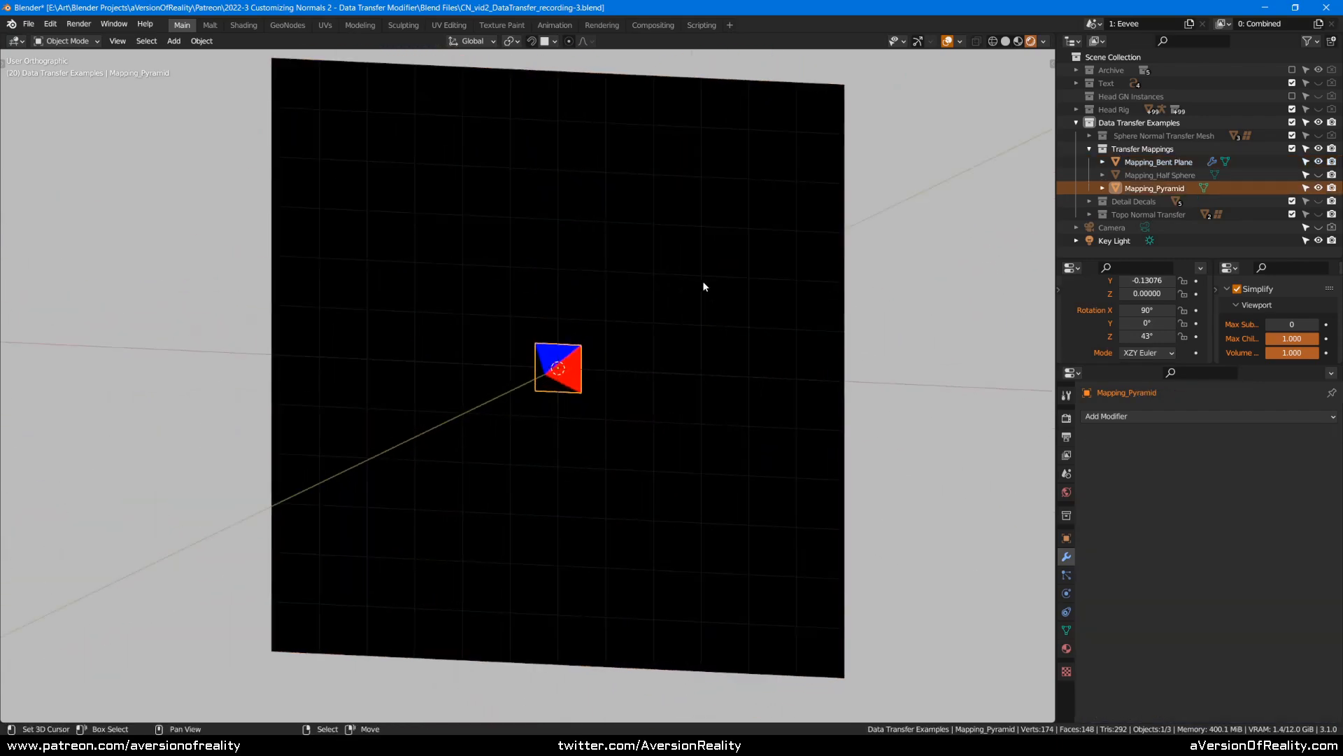
scroll(540, 378, "up", 2)
key("g")
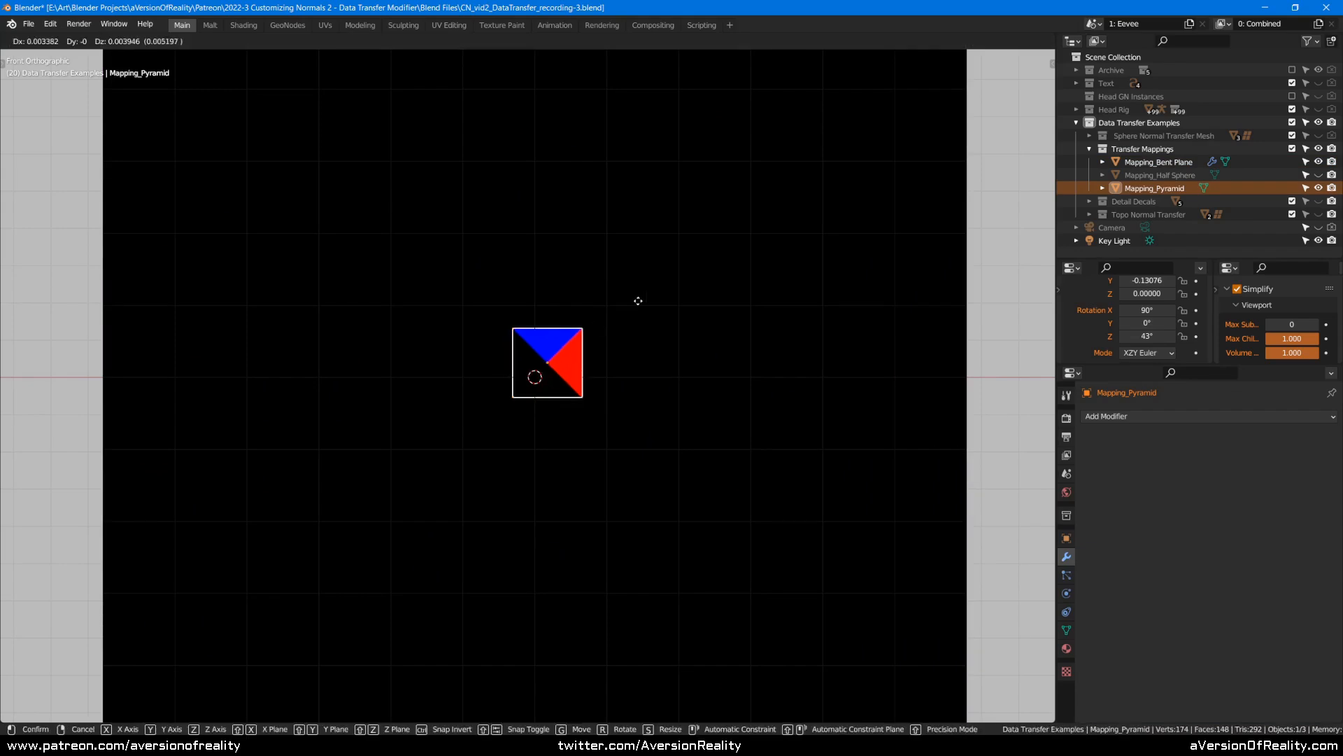
key("Escape")
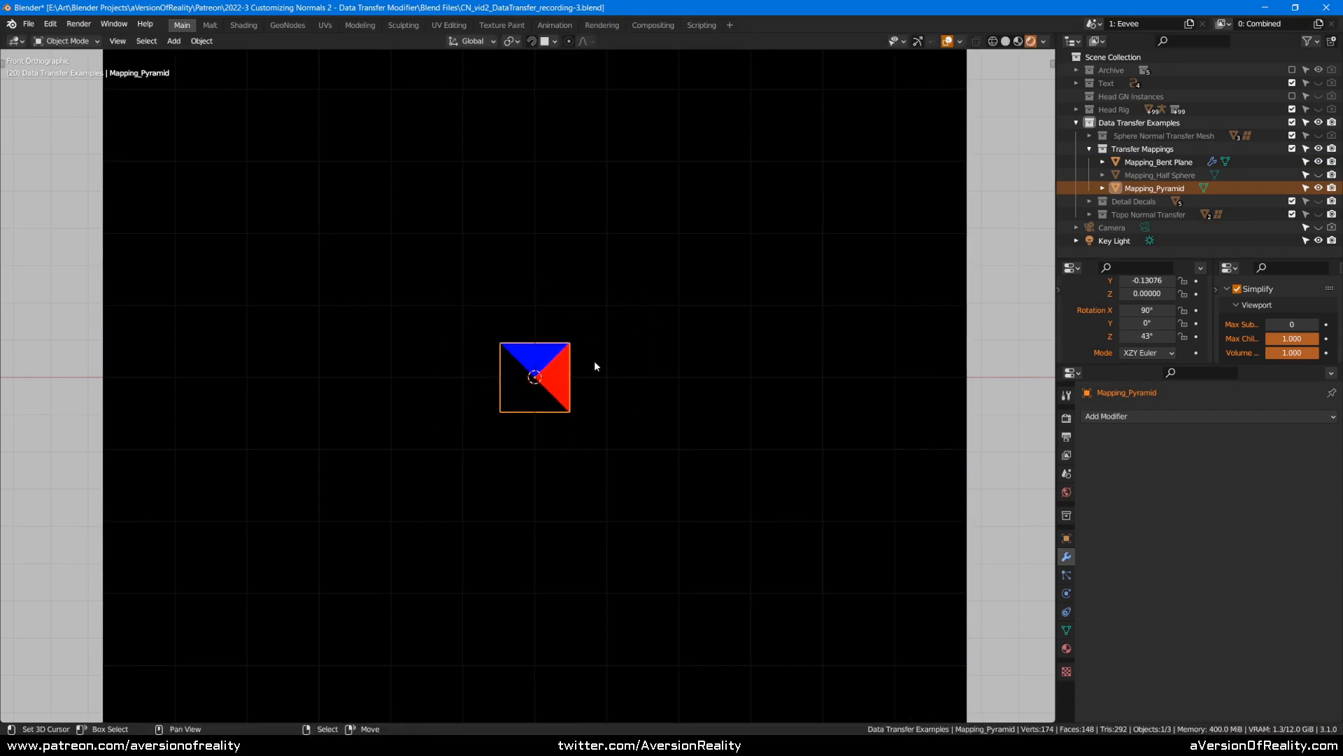
- Enable viewport display of Mapping_Bent Plane's DataTransfer modifier and move Mapping_Pyramid 0.04031 along X and 0.03862 along Z
scroll(519, 373, "down", 1)
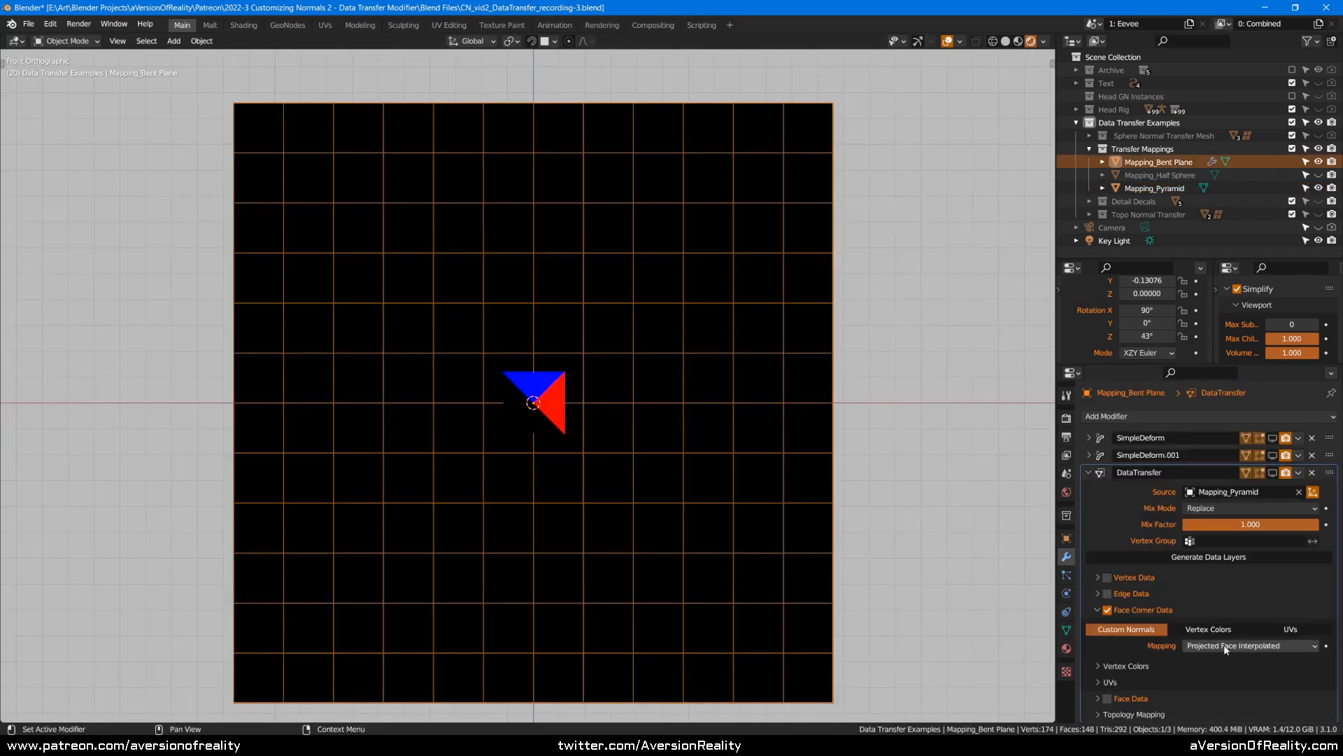
left_click(1272, 474)
left_click(555, 385)
scroll(555, 385, "up", 2)
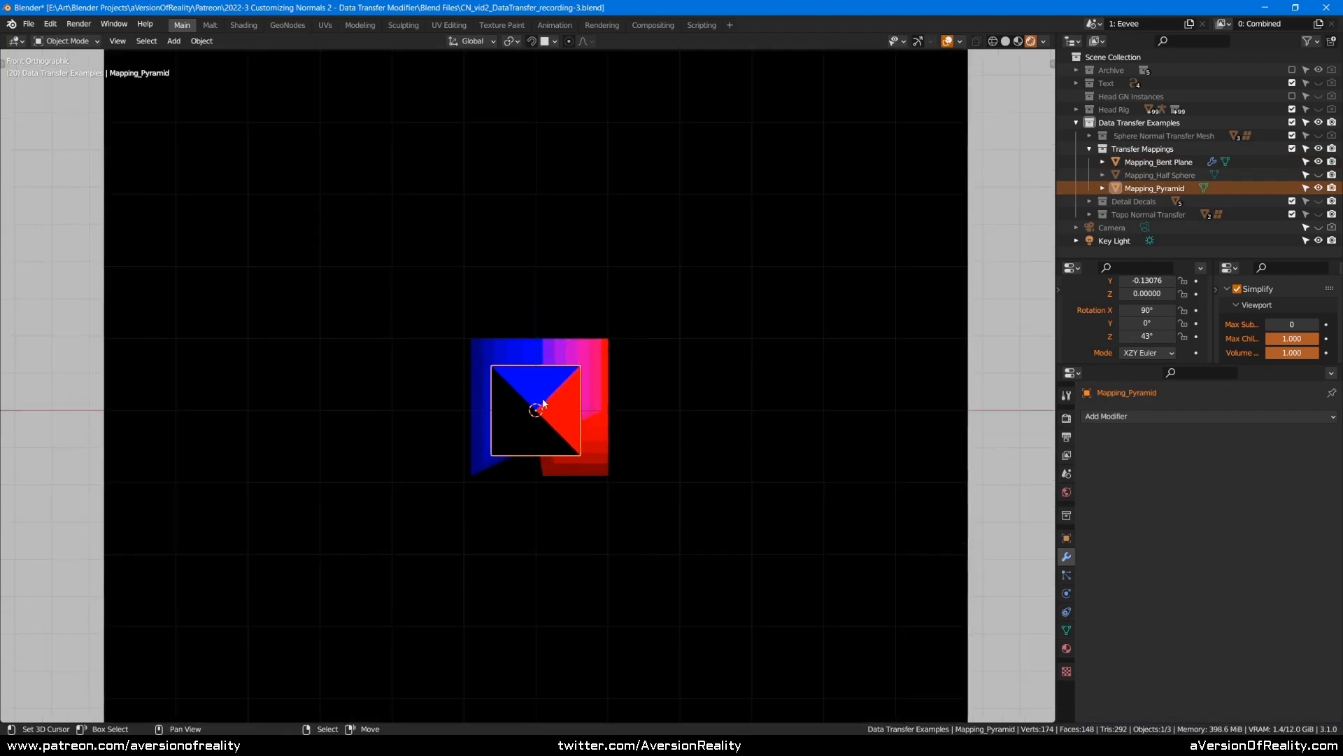
key("g")
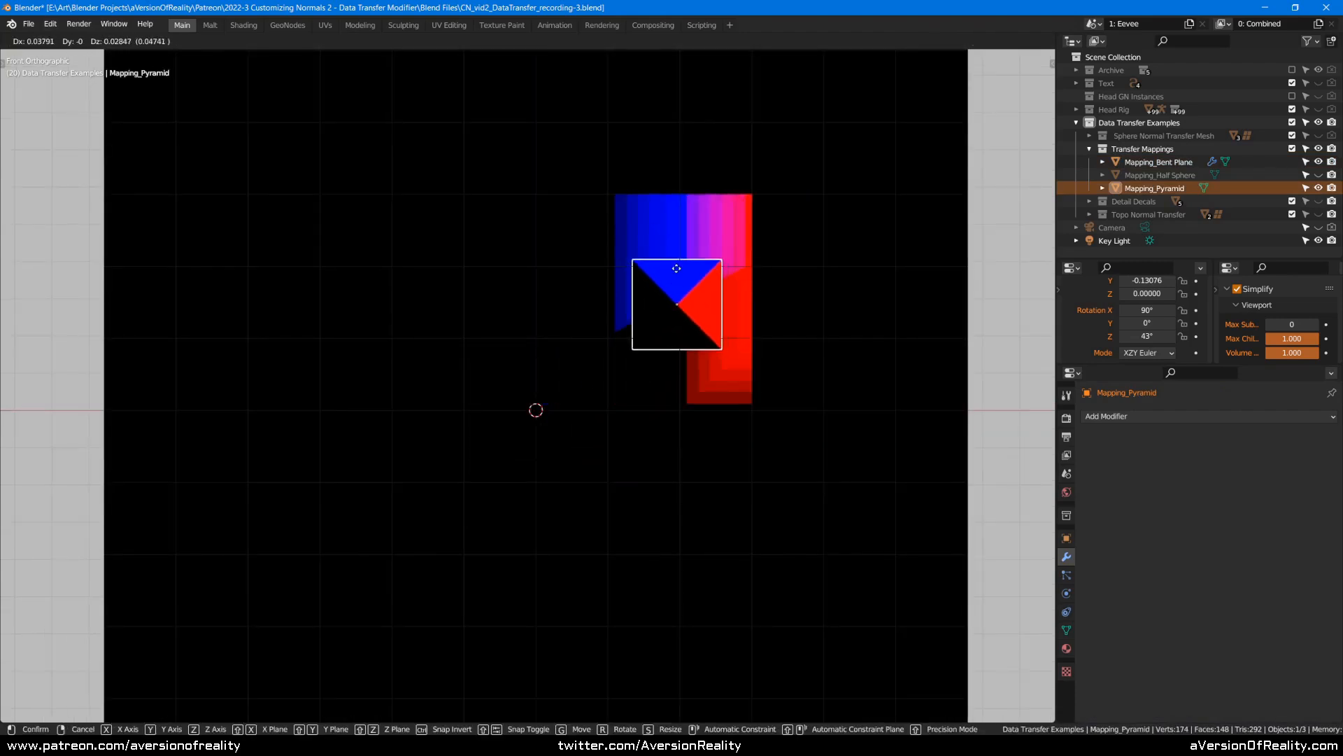
left_click(690, 267)
- Scale up Mapping_Pyramid and move it -0.03960 along Y, away from Mapping_Bent Plane
scroll(690, 266, "down", 3)
middle_click_drag(689, 267, 795, 315)
scroll(741, 269, "up", 2)
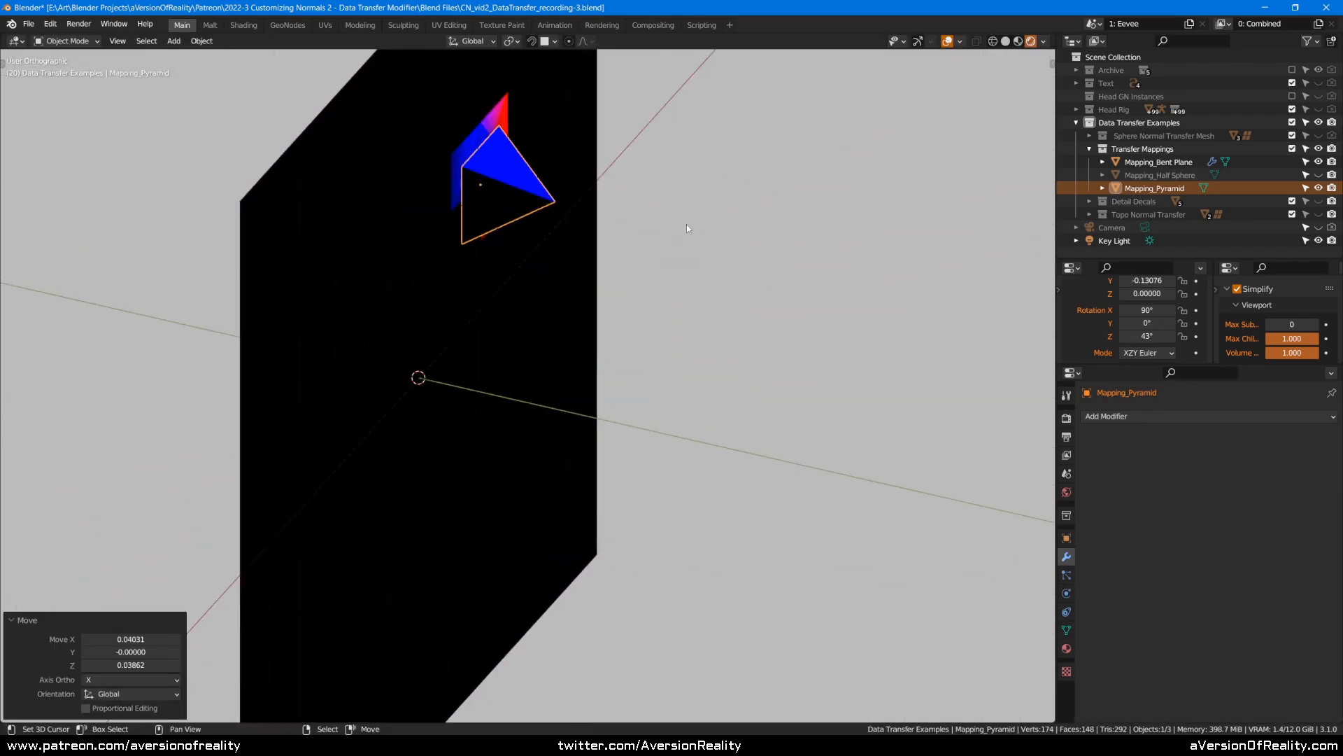
key("s")
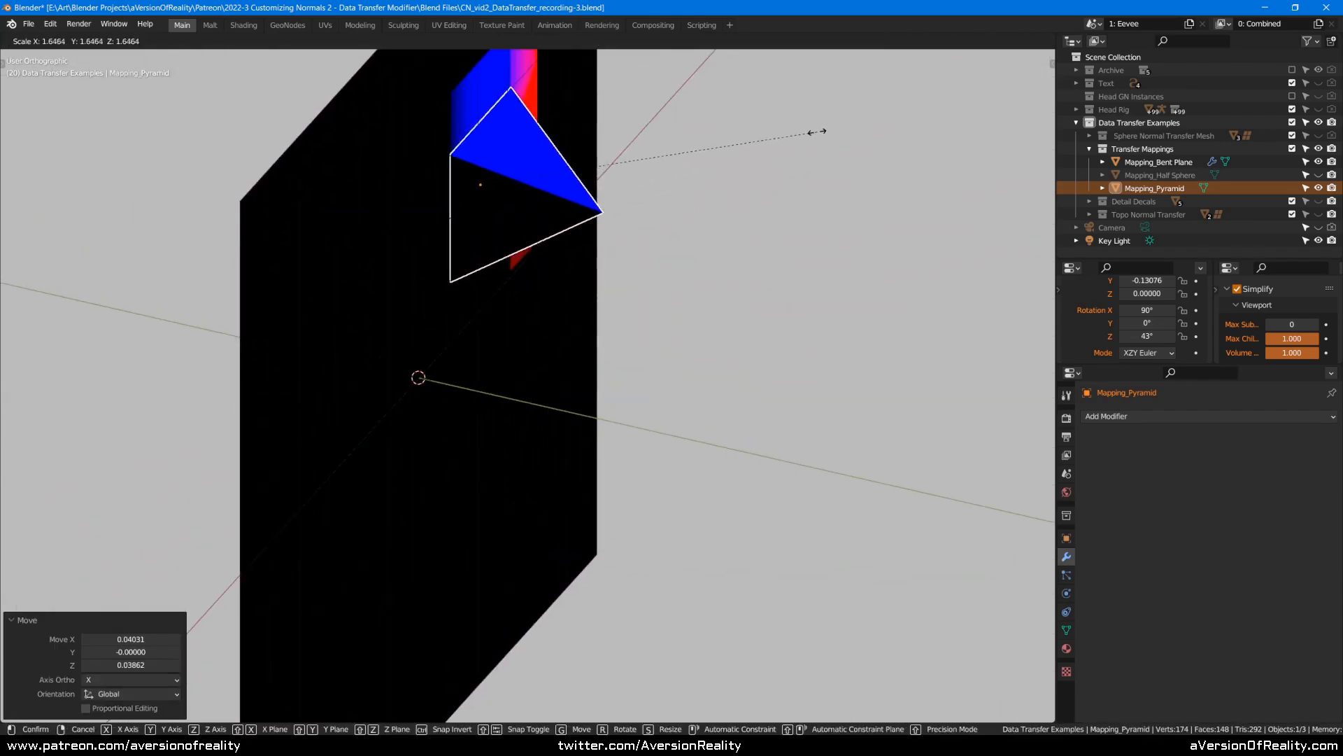
left_click(899, 93)
key("g")
left_click(812, 190)
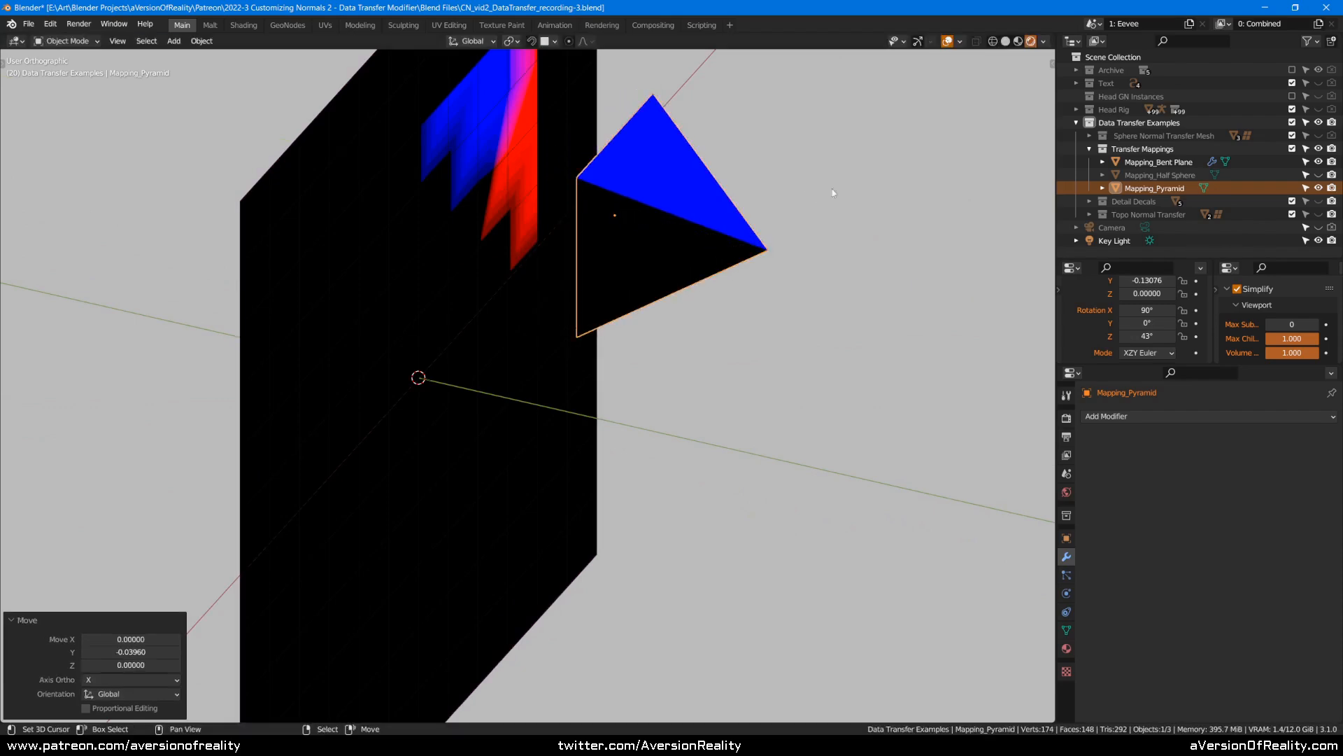
- Move Mapping_Pyramid along the X axis in front of the plane and examine the projected normals from the side and front
key("g")
key("x")
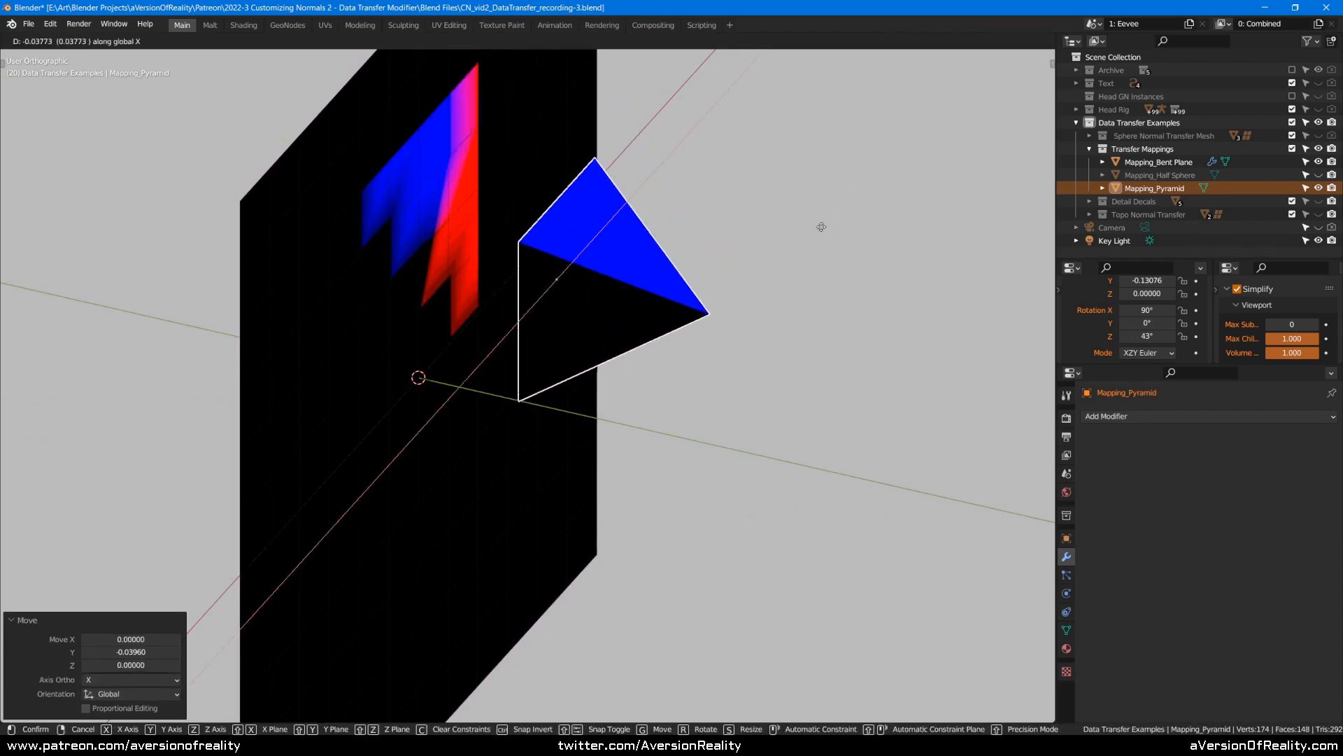
left_click(849, 216)
middle_click_drag(848, 216, 473, 297)
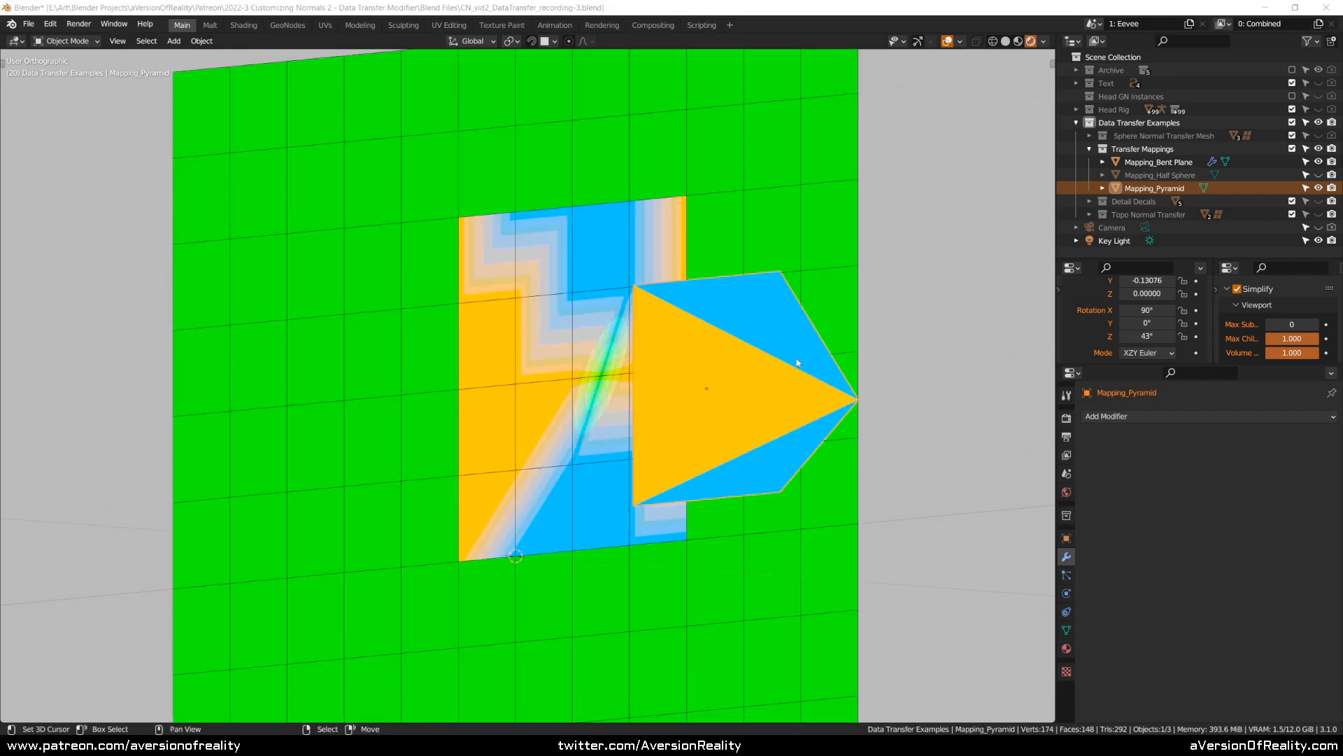
middle_click_drag(797, 362, 584, 404)
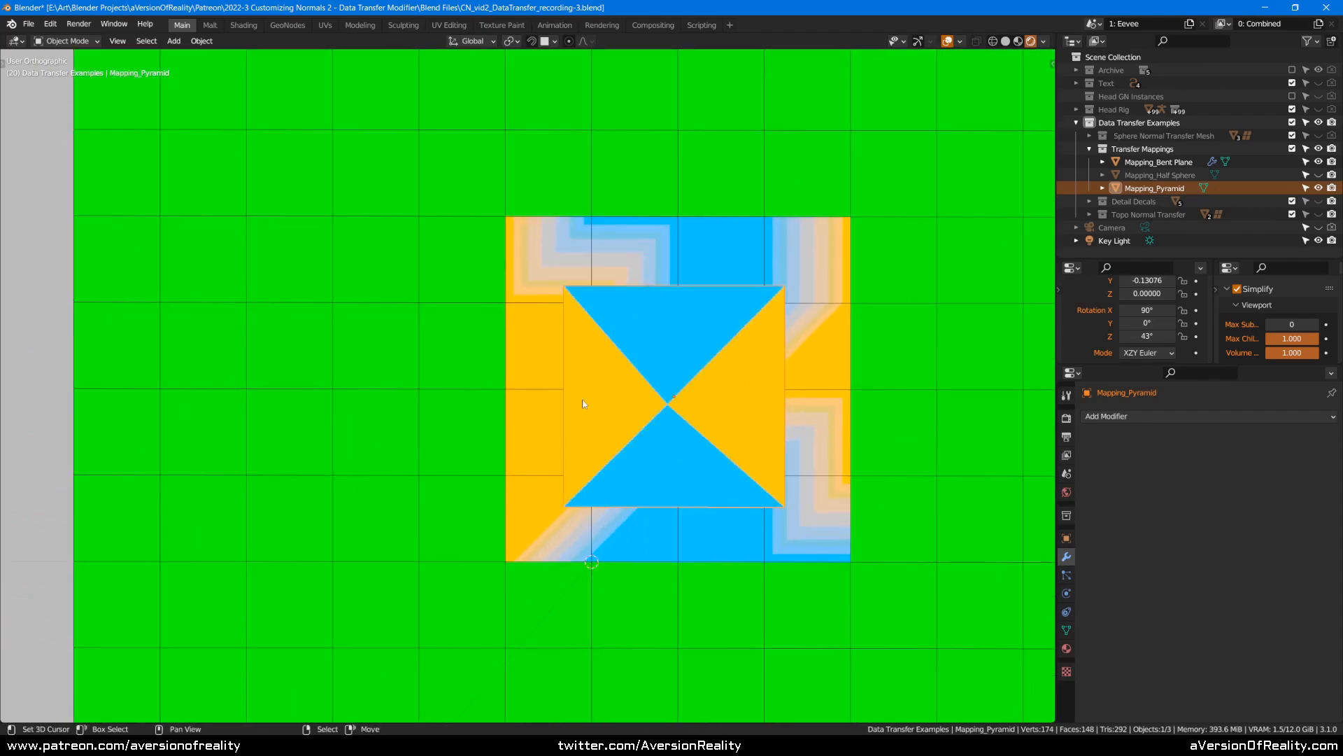
- Reposition Mapping_Pyramid at the bent plane's centre in front view and scale it by 0.735
left_click(705, 373)
middle_click_drag(721, 392, 711, 363)
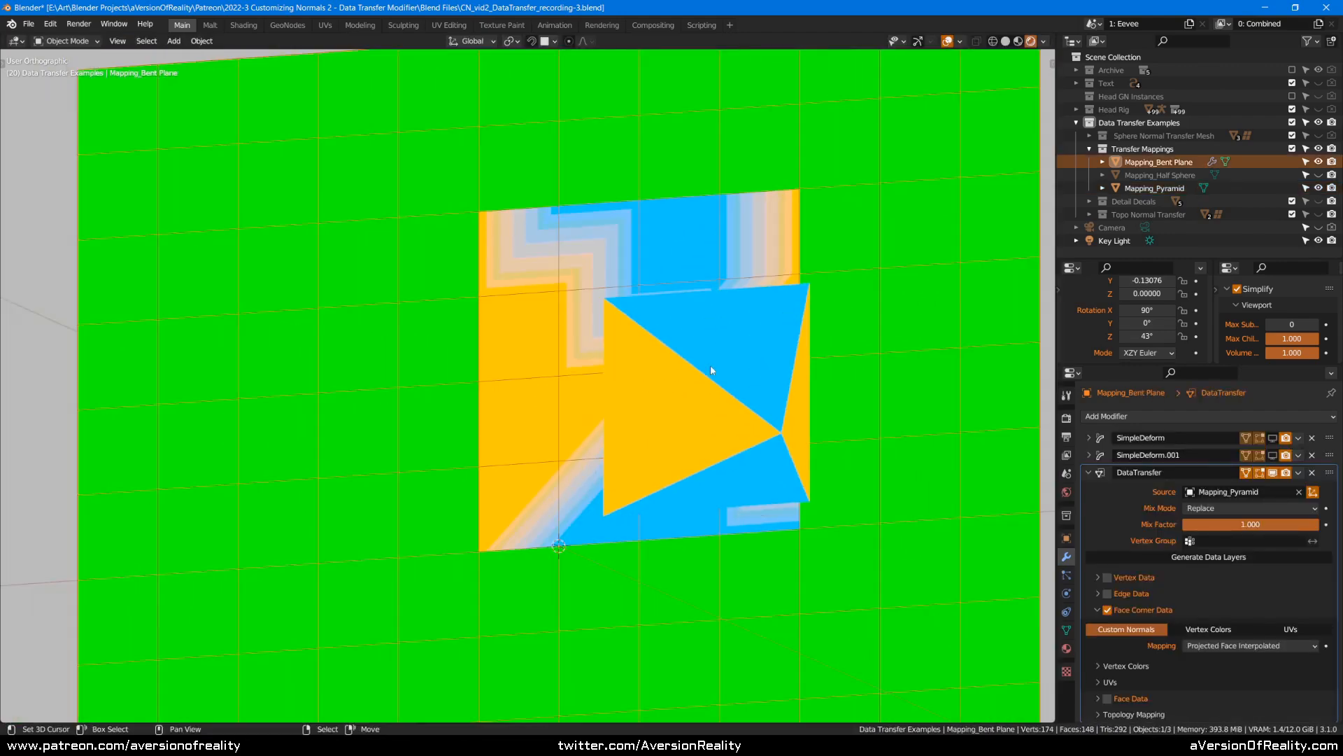
key("KP_1")
scroll(709, 367, "down", 2)
key("g")
right_click(630, 386)
left_click(631, 389)
key("r")
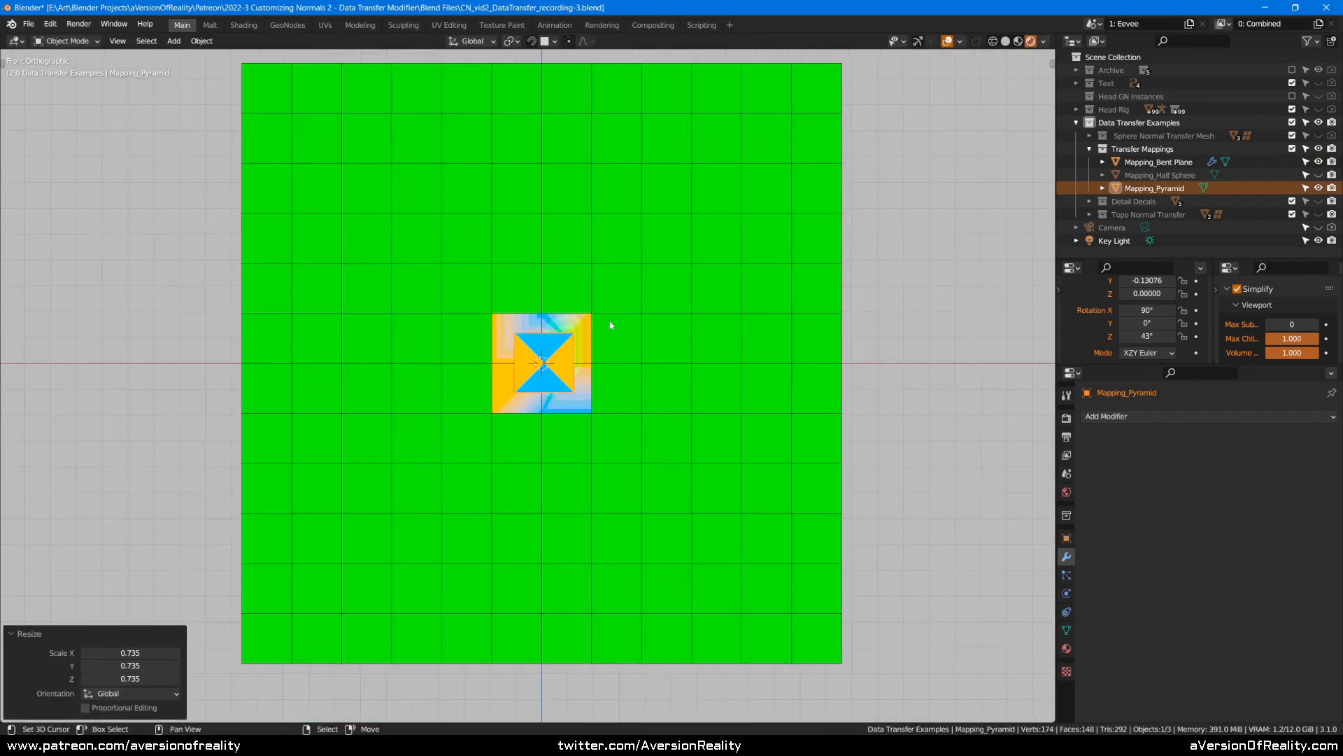
- Set the custom normals mapping of Mapping_Bent Plane's DataTransfer modifier to Nearest Corner of Nearest Face
scroll(610, 326, "up", 1)
middle_click_drag(673, 327, 621, 279)
right_click(621, 279)
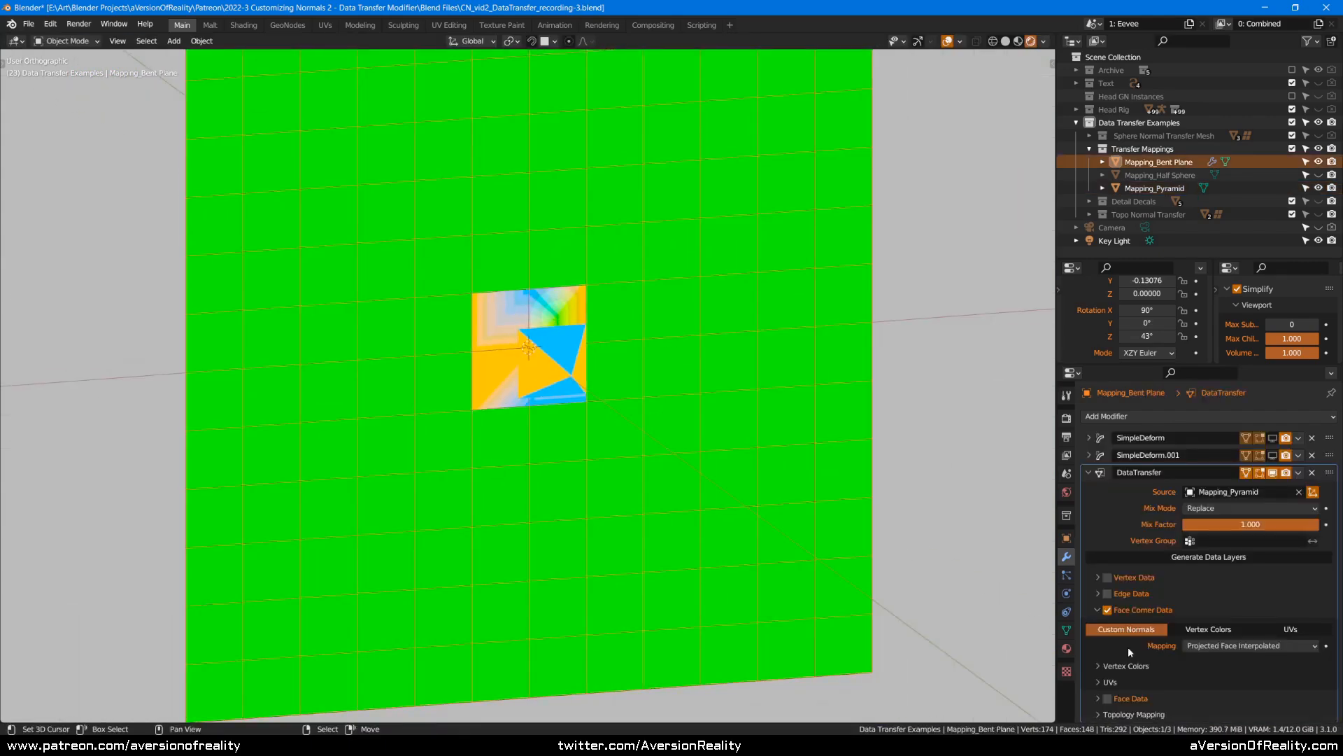
left_click(1235, 646)
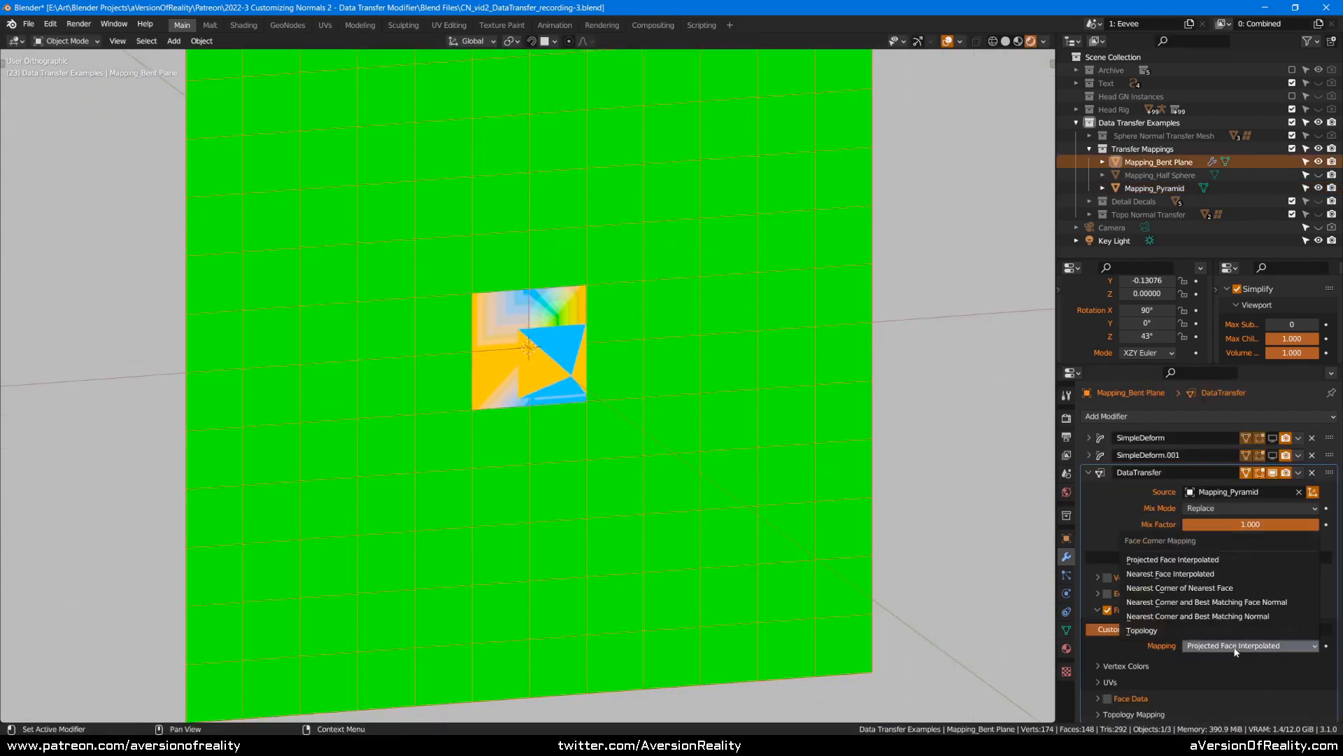
left_click(1223, 589)
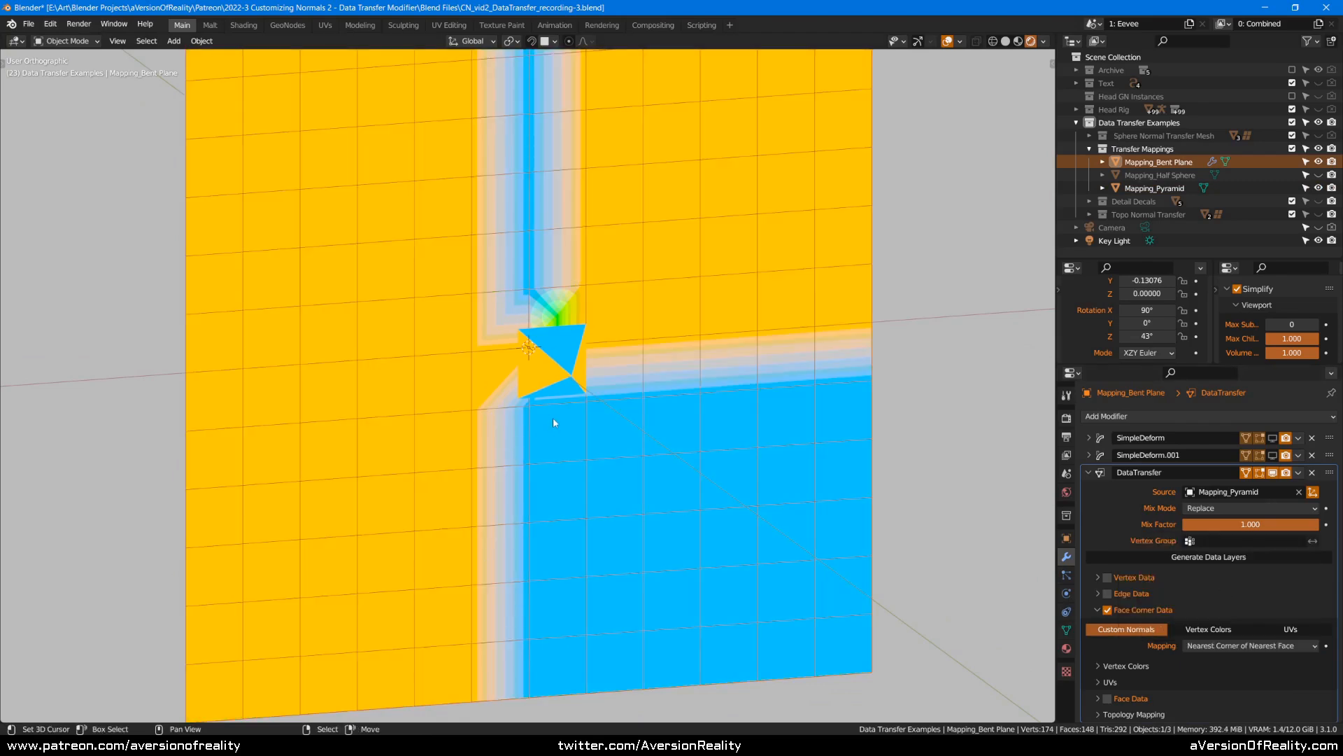
- Try moving Mapping_Pyramid slightly in front view and rotating it about 26° to test the nearest-corner transfer
right_click(564, 380)
key("KP_1")
key("g")
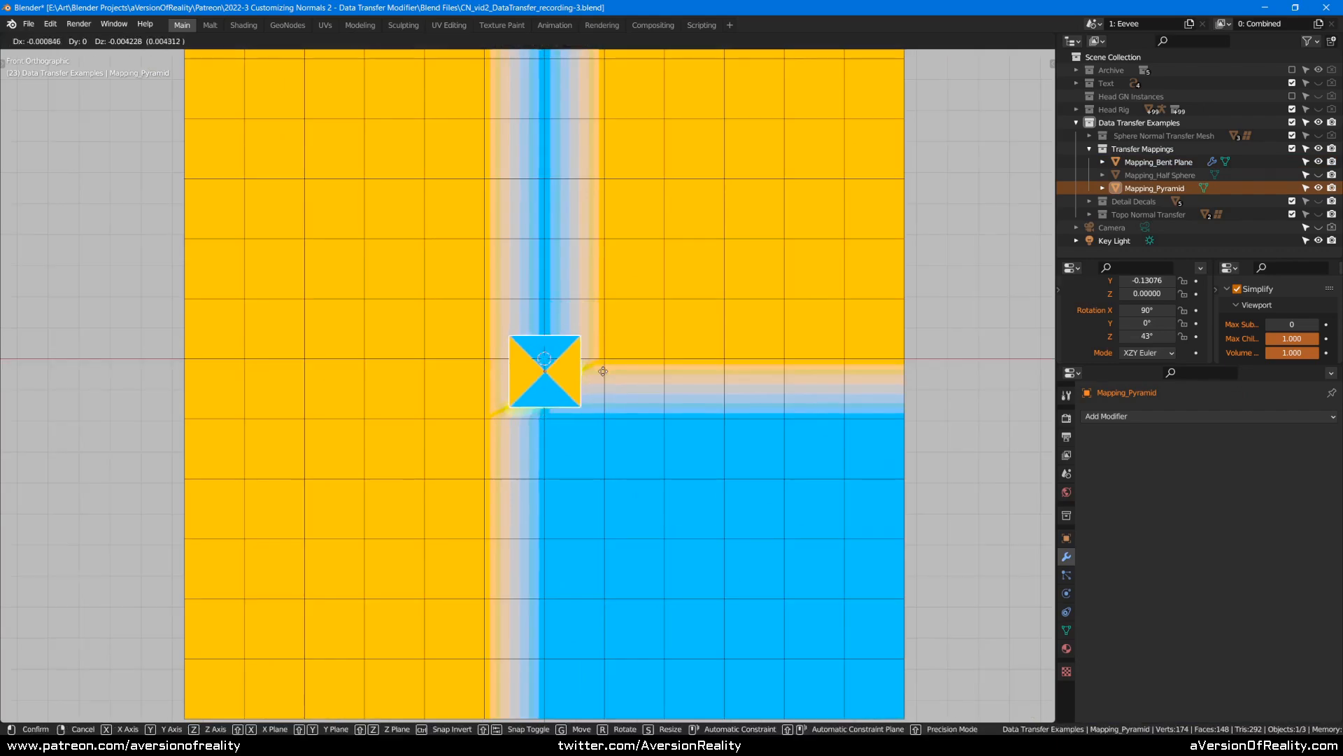
key("Escape")
key("r")
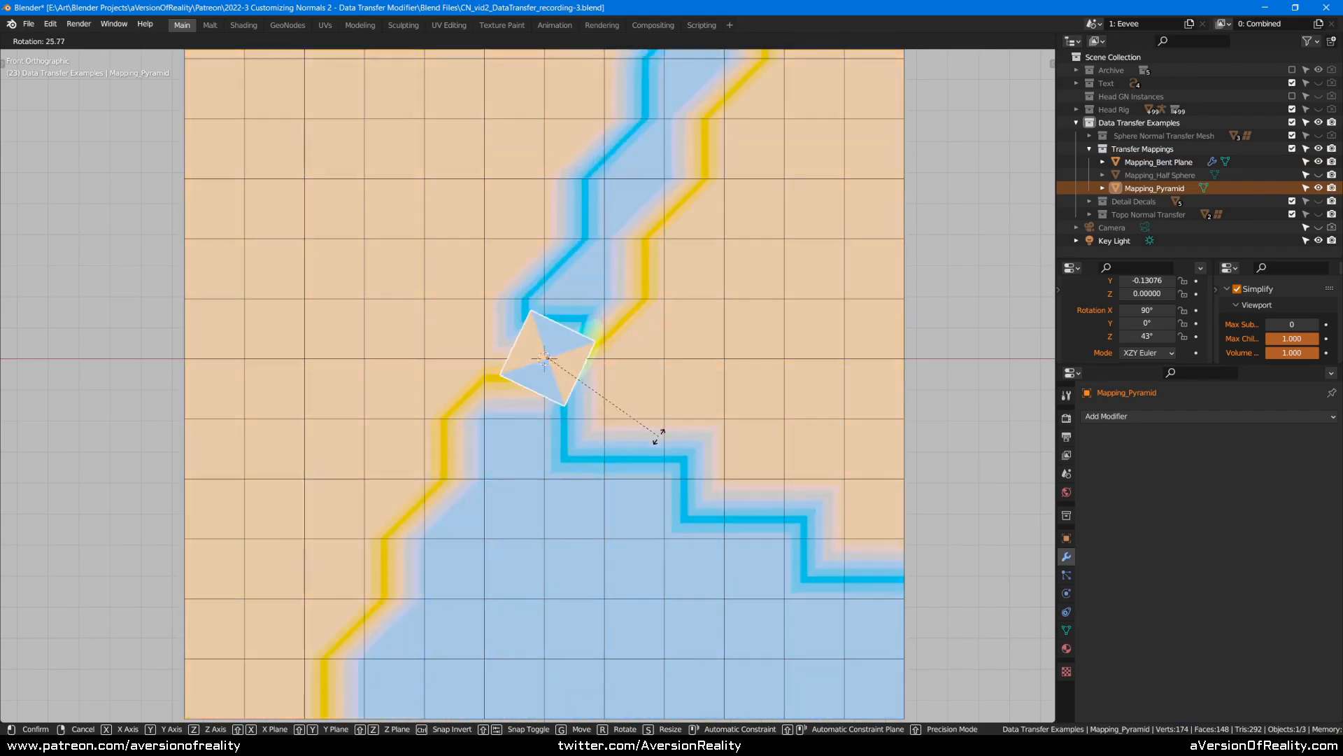
left_click(646, 456)
scroll(649, 418, "down", 2)
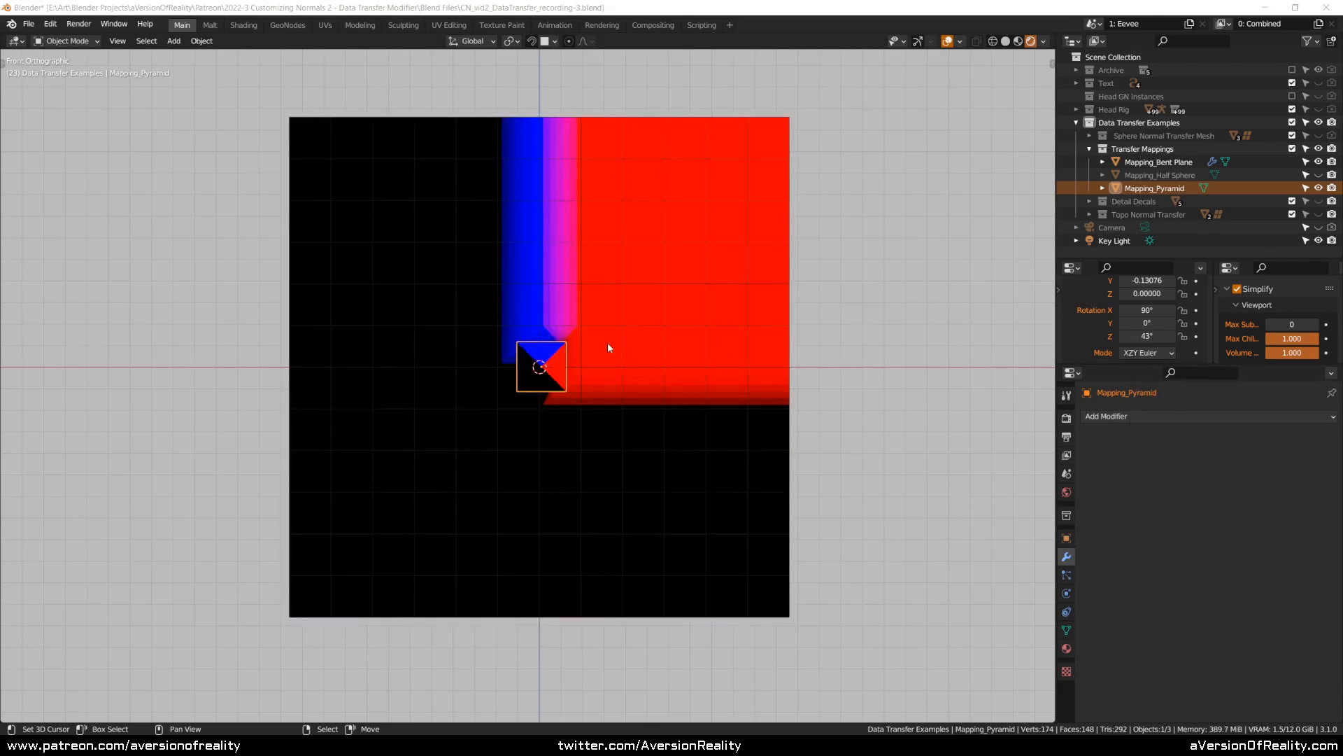
- Rotate Mapping_Pyramid 24.5° about the view axis in front of the bent plane
right_click(543, 365)
right_click(573, 356)
key("r")
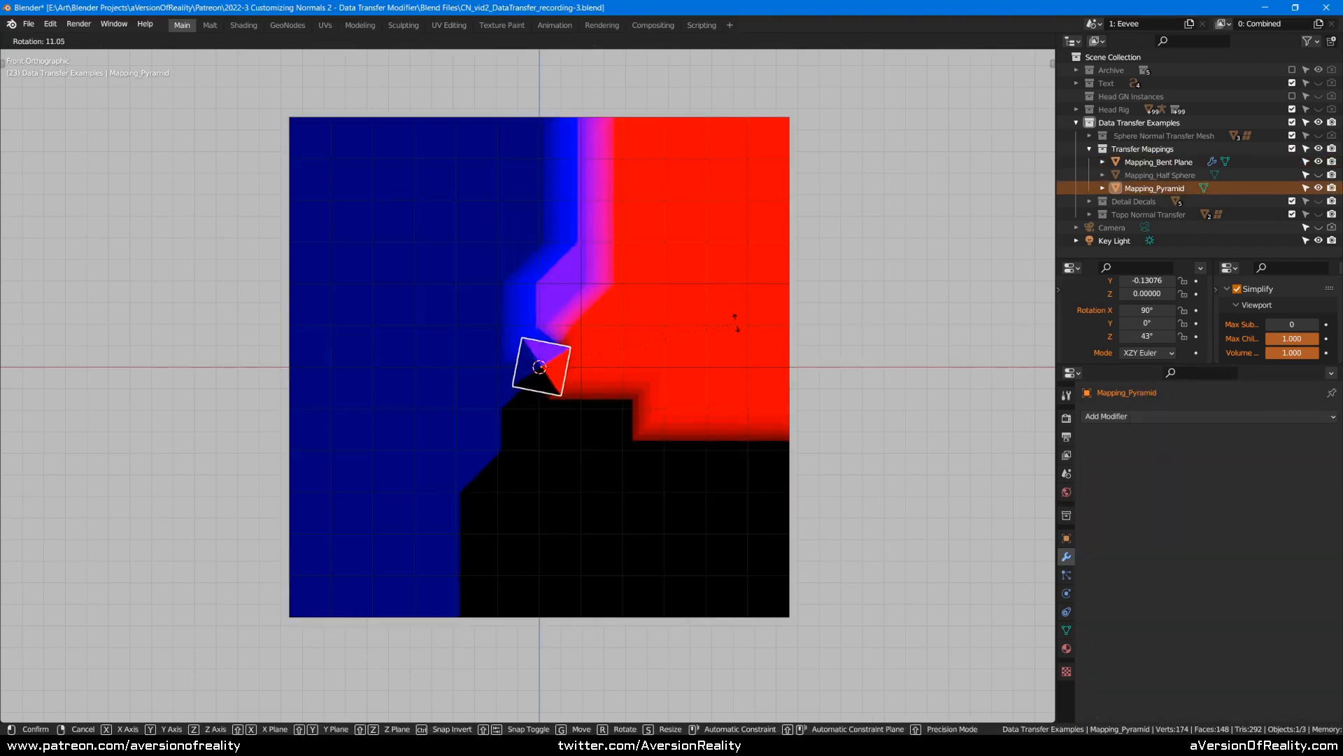
left_click(722, 363)
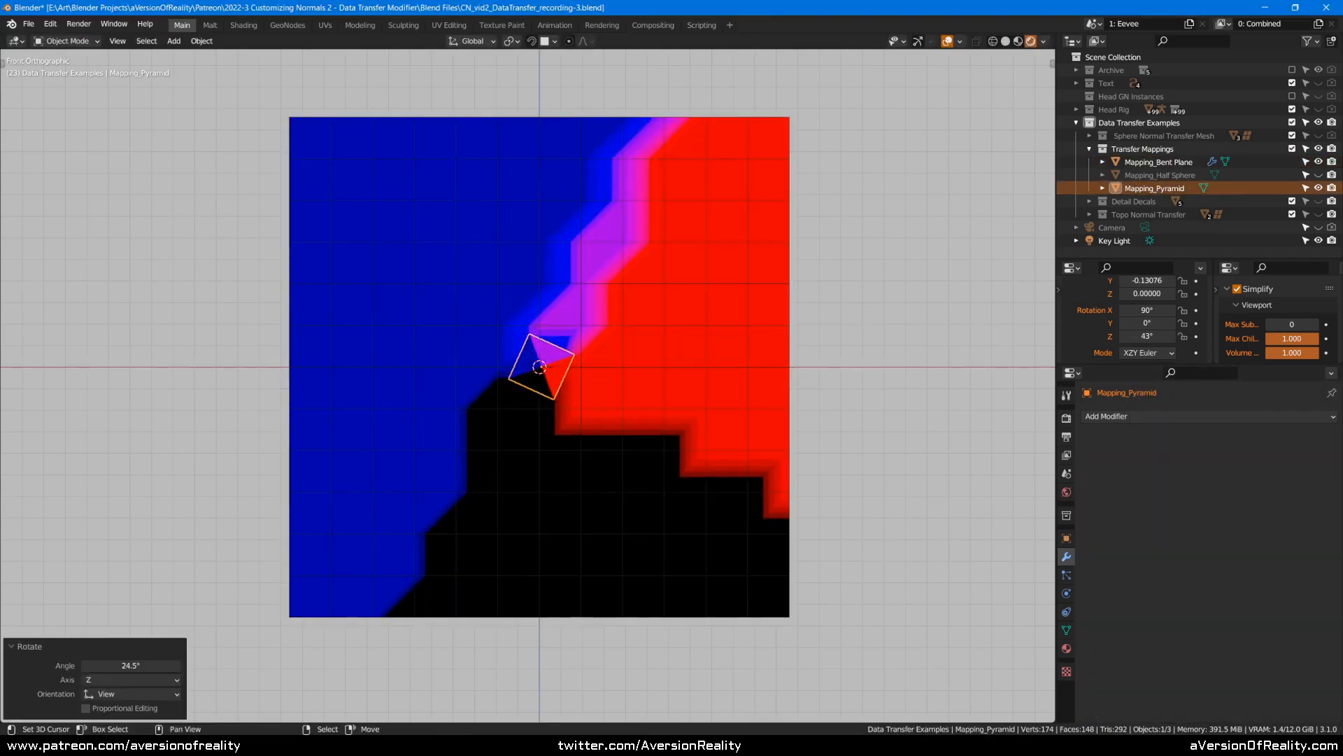
- Scale Mapping_Pyramid by 0.914 and apply Shade Smooth to it
key("s")
left_click(695, 291)
middle_click_drag(661, 289, 673, 284)
right_click(677, 233)
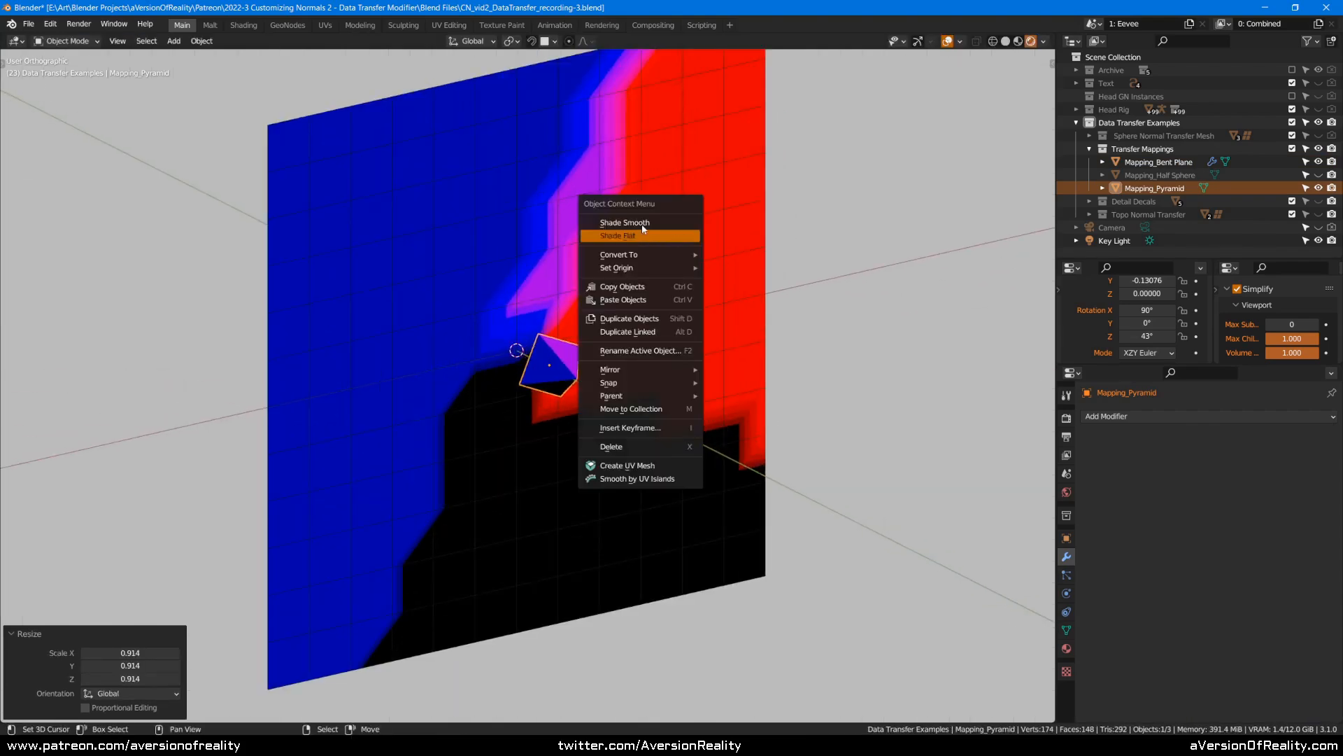
left_click(641, 224)
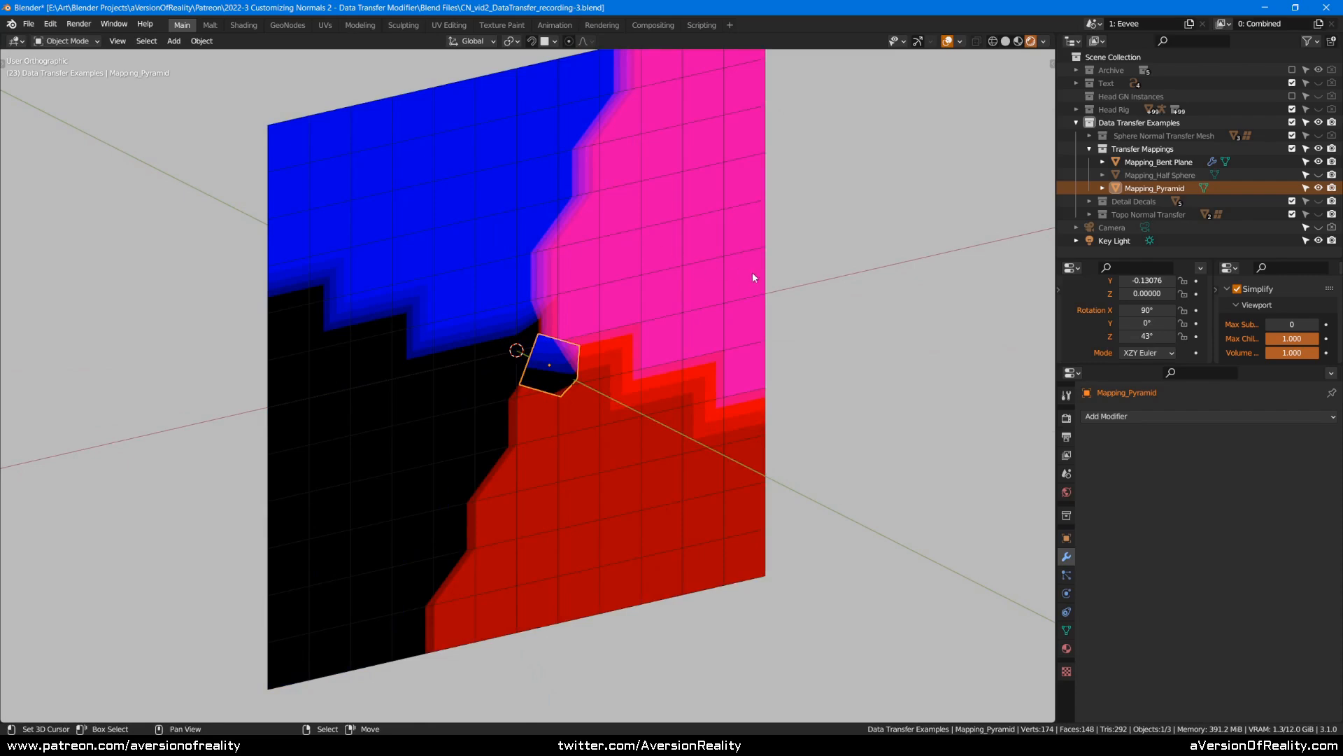
- Clear Mapping_Pyramid's rotation and move it -0.00345 along X and -0.00162 along Z in front view
key("KP_1")
key("alt+r")
key("g")
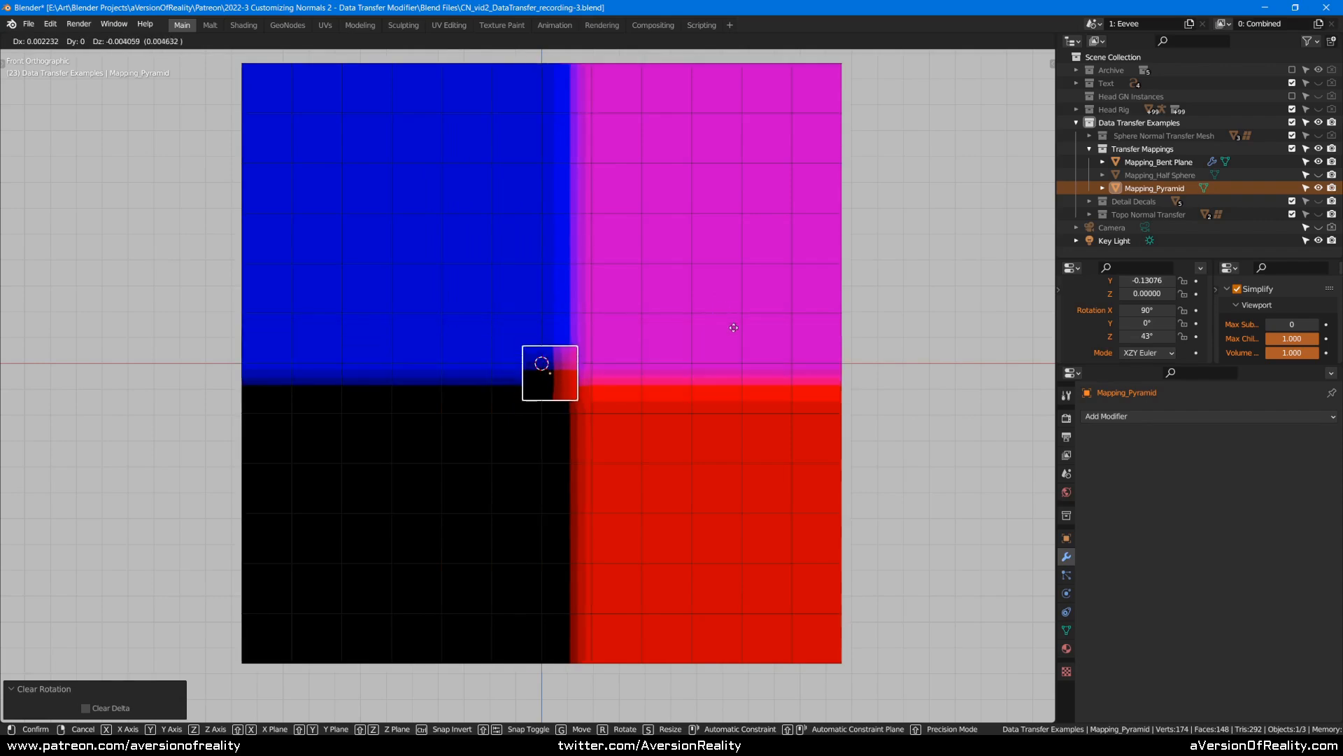
left_click(718, 318)
- Examine the corner-based shading regions on the bent plane and the smooth-shaded pyramid, including the mapping option's description
scroll(524, 359, "up", 1)
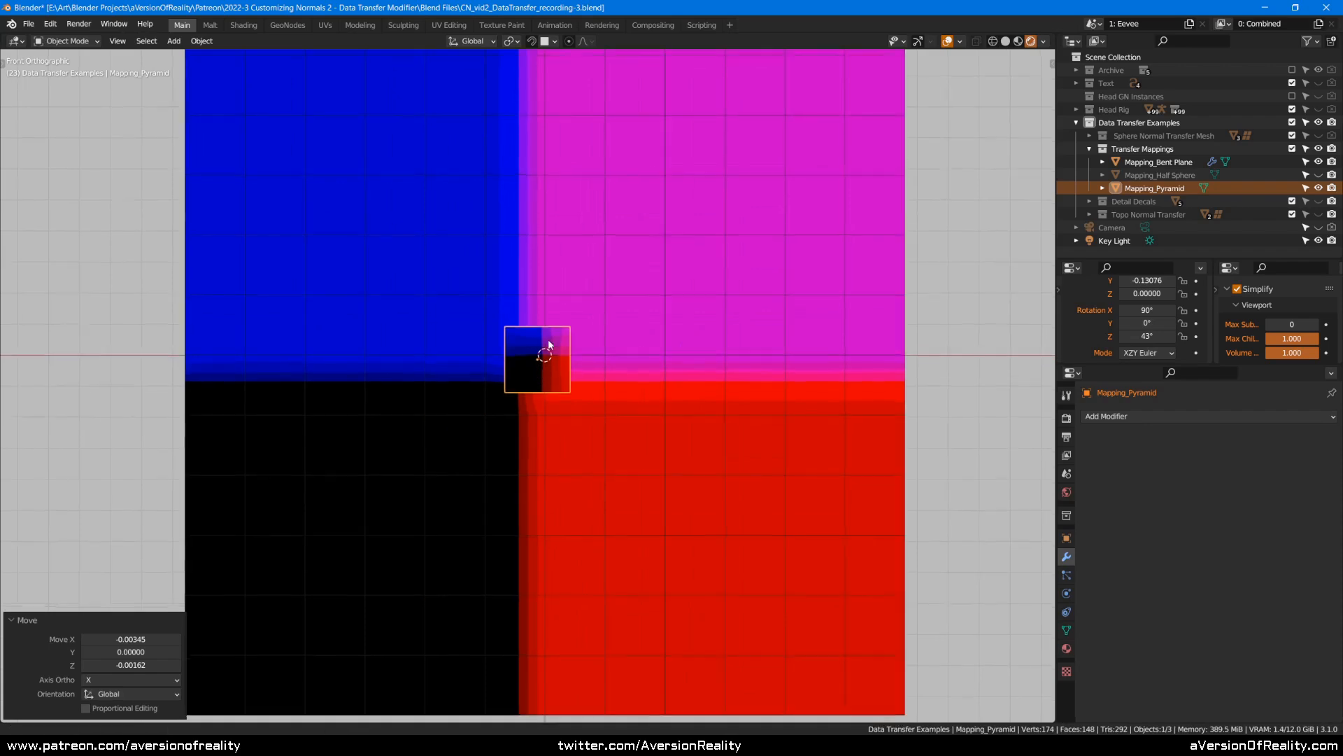
middle_click_drag(539, 360, 530, 333, "shift")
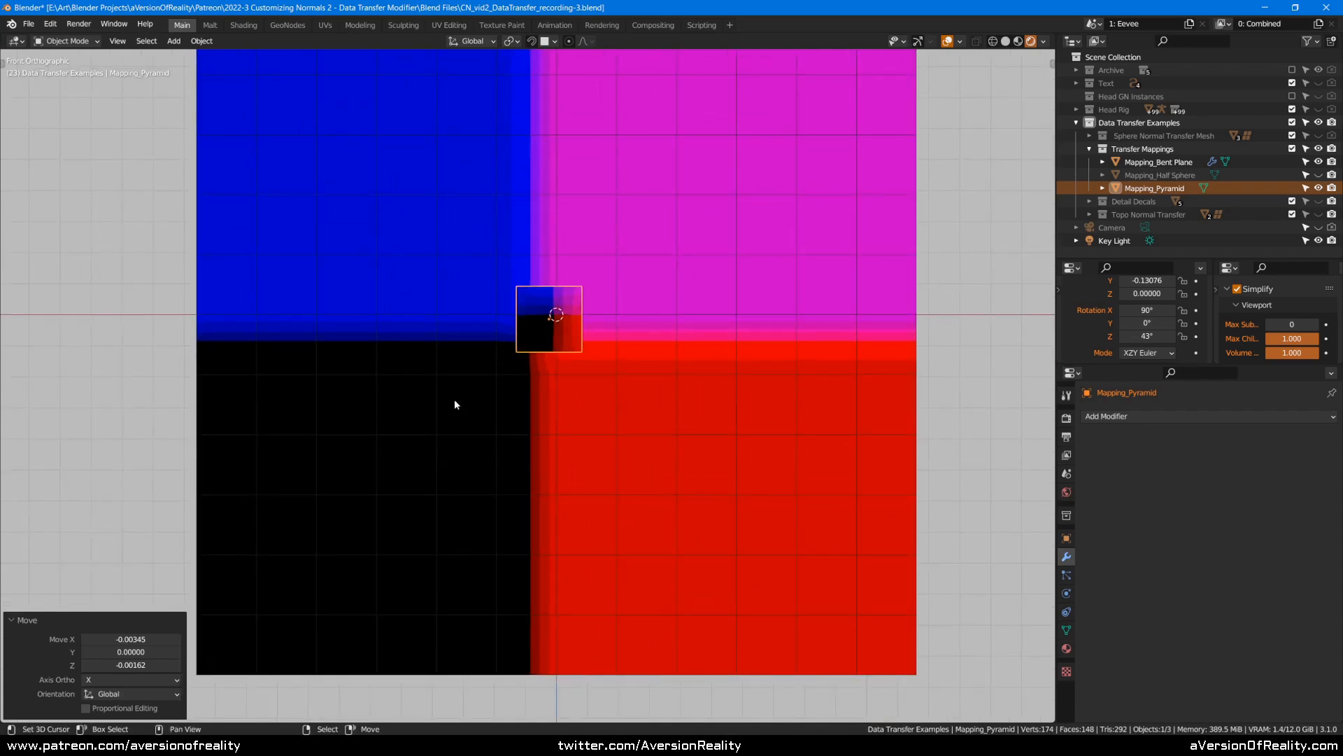
middle_click_drag(413, 117, 410, 249, "shift")
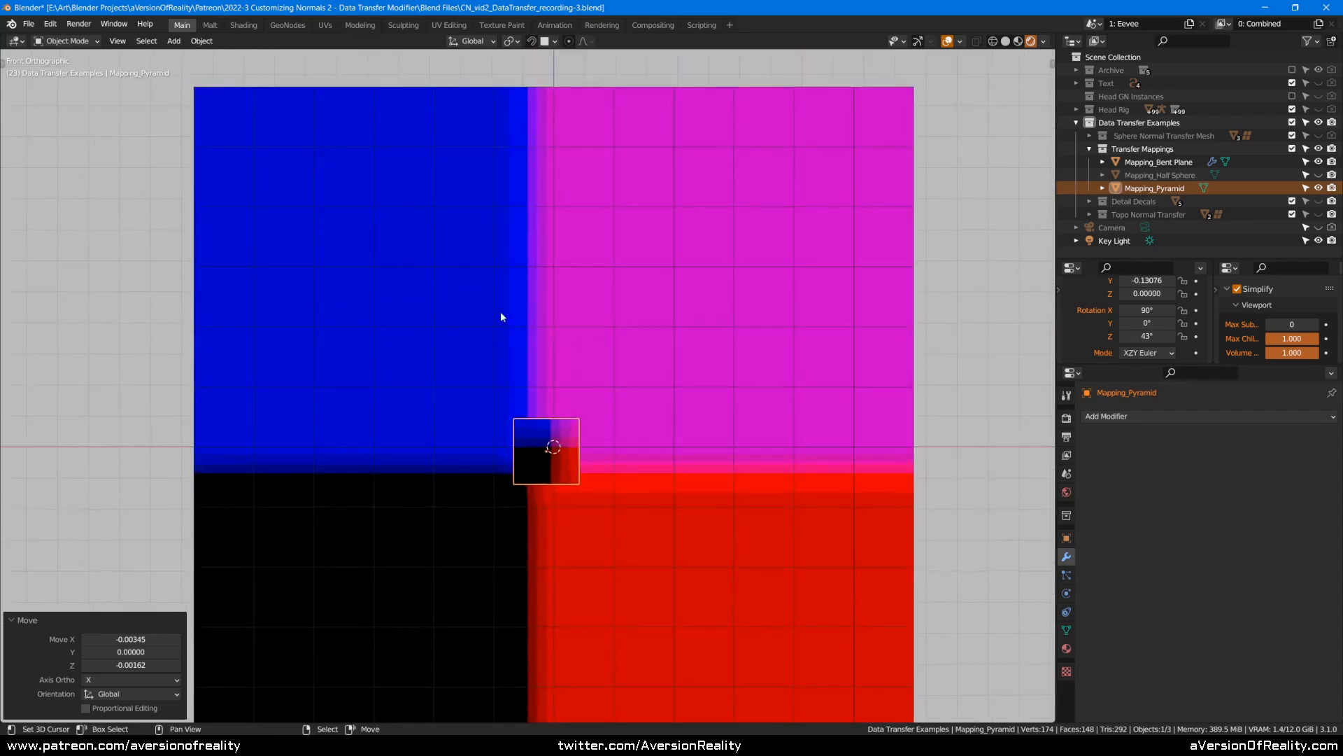
middle_click_drag(573, 467, 569, 370, "shift")
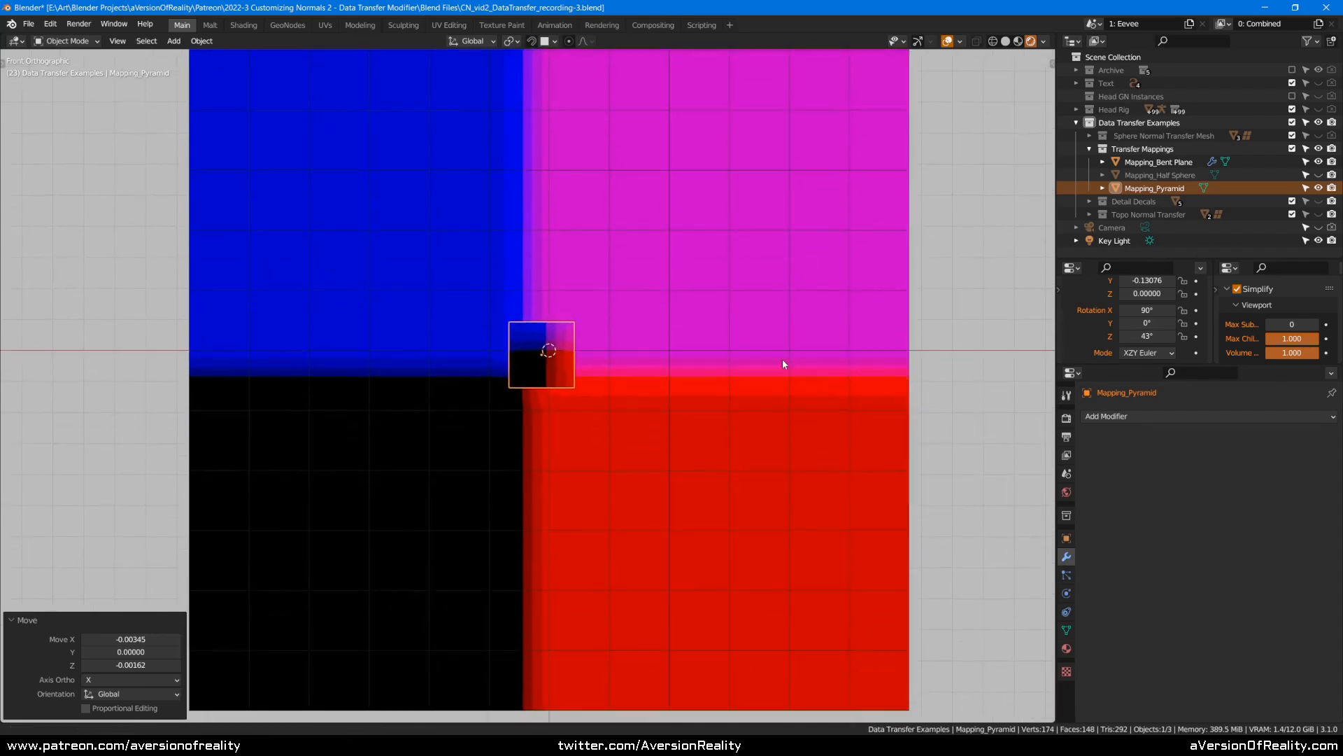
left_click(782, 361)
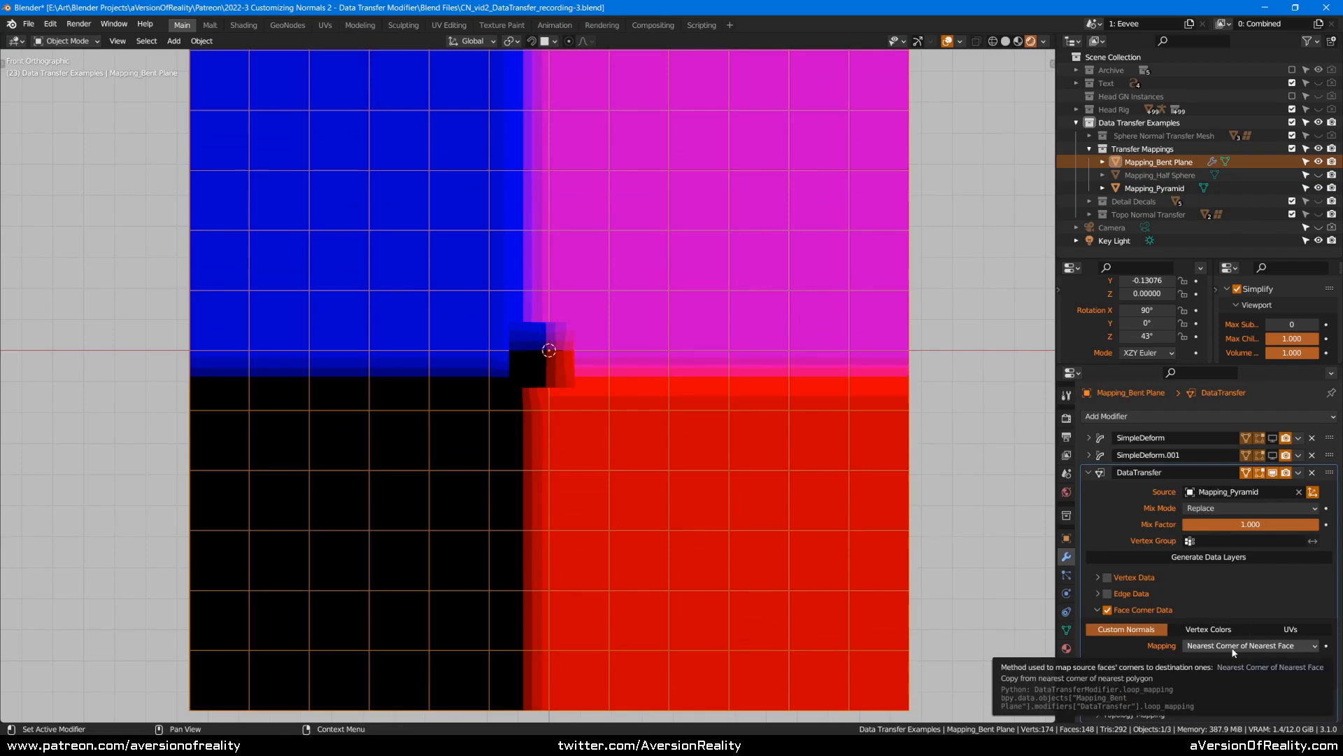
middle_click_drag(275, 80, 314, 240, "shift")
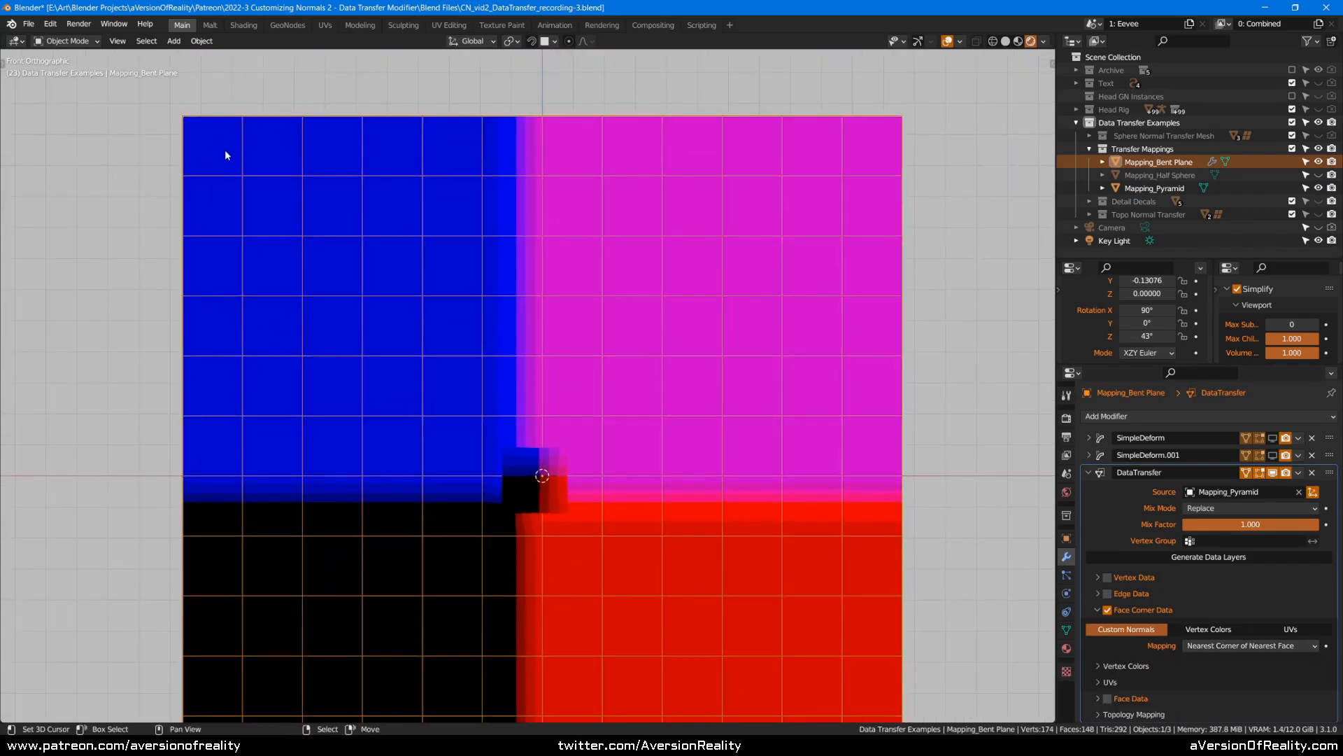
left_click(511, 460)
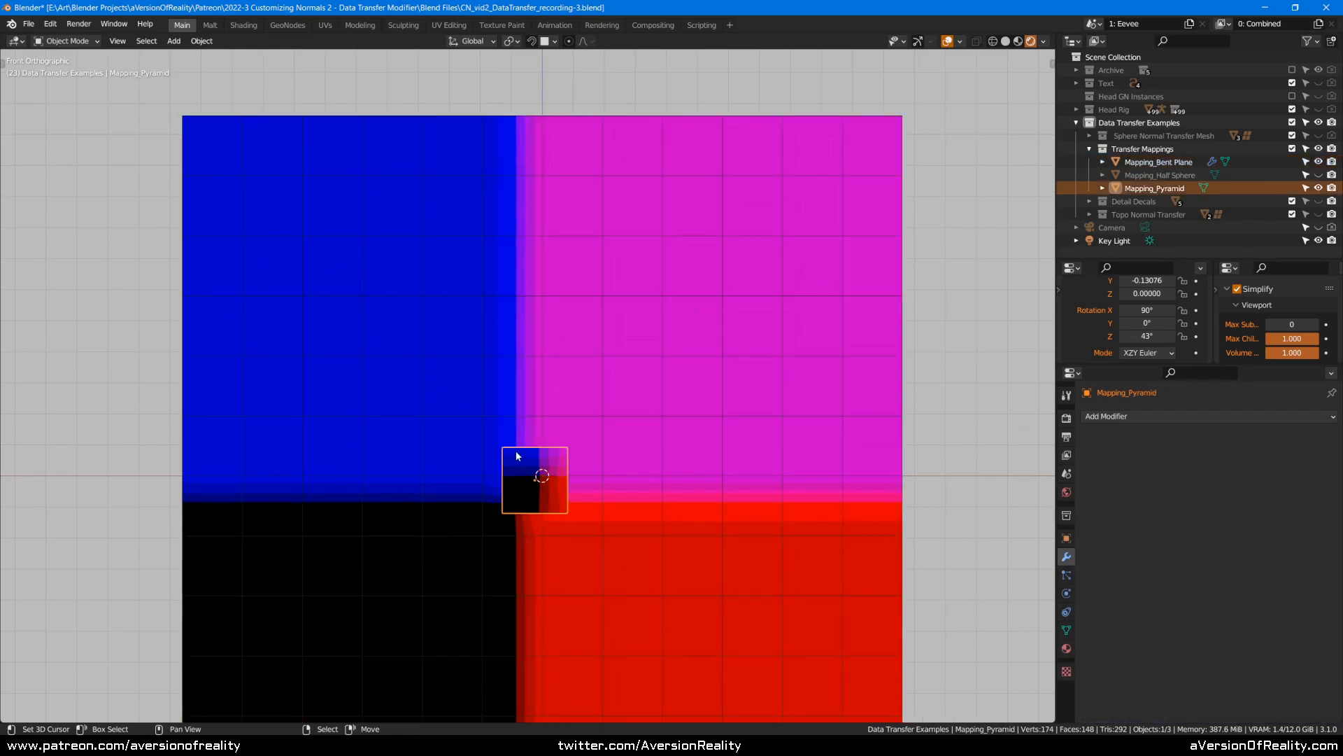
scroll(507, 455, "up", 5)
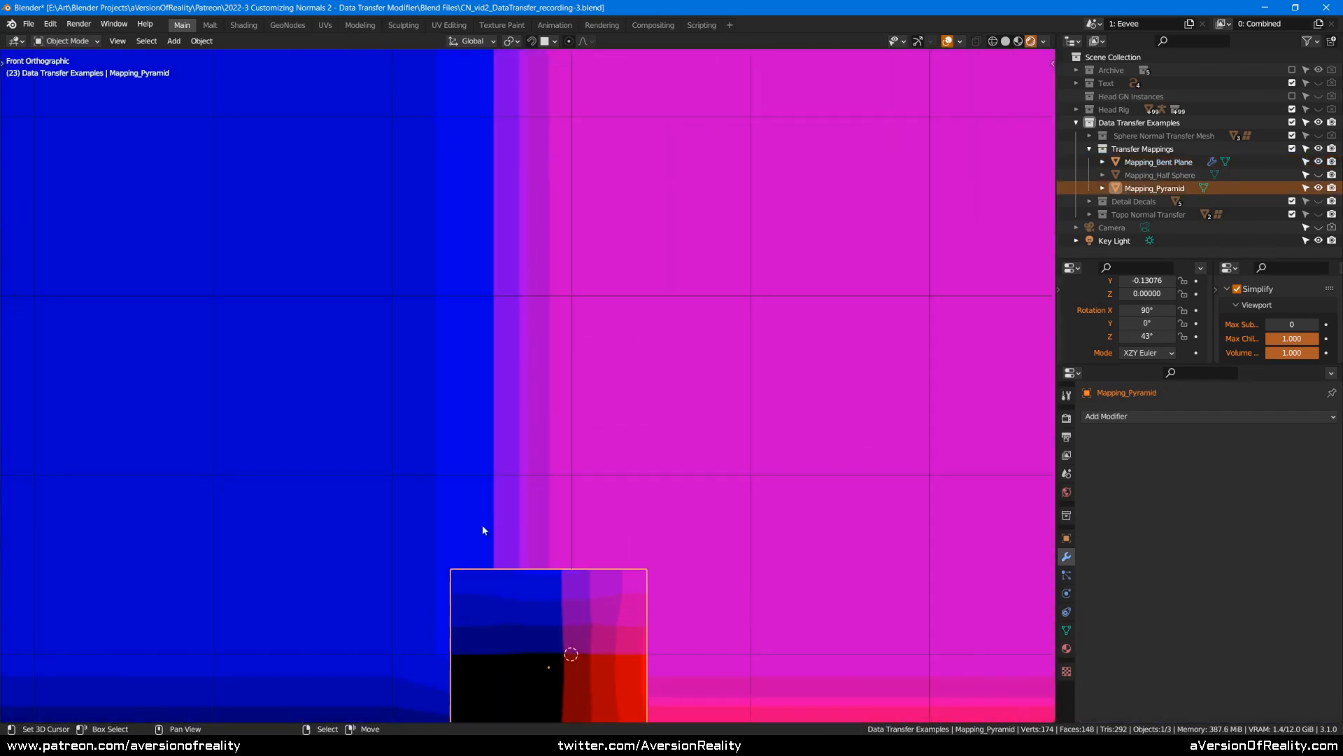
scroll(475, 567, "down", 5)
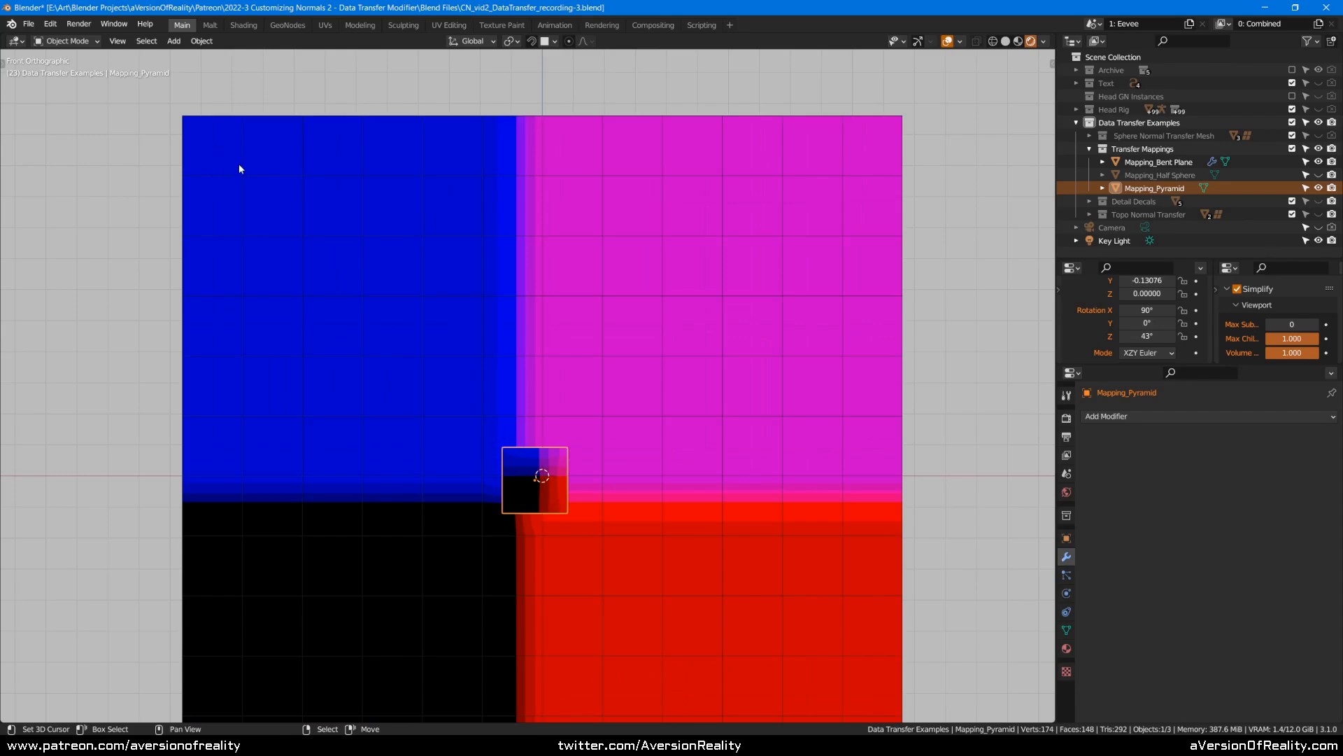
- Try the Nearest Corner and Best Matching Face Normal and Nearest Corner and Best Matching Normal mappings on Mapping_Bent Plane
left_click(497, 455)
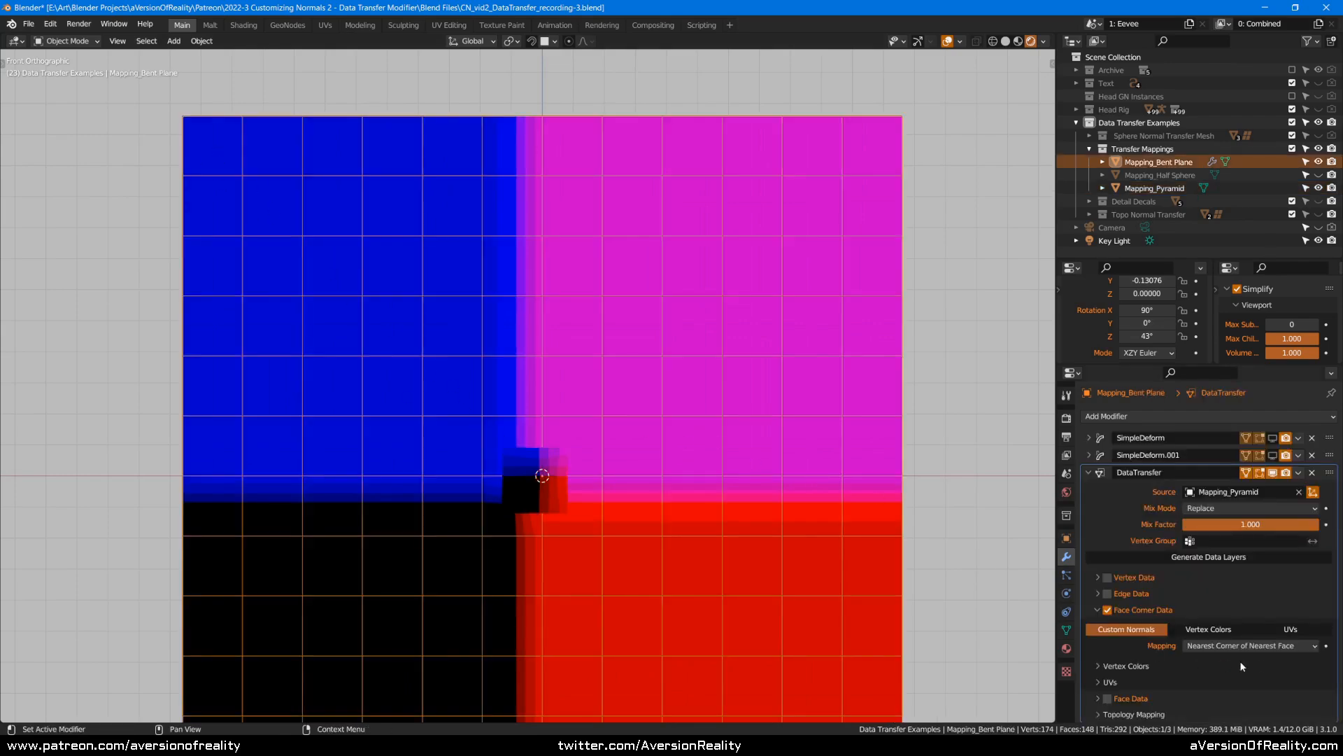
left_click(1260, 645)
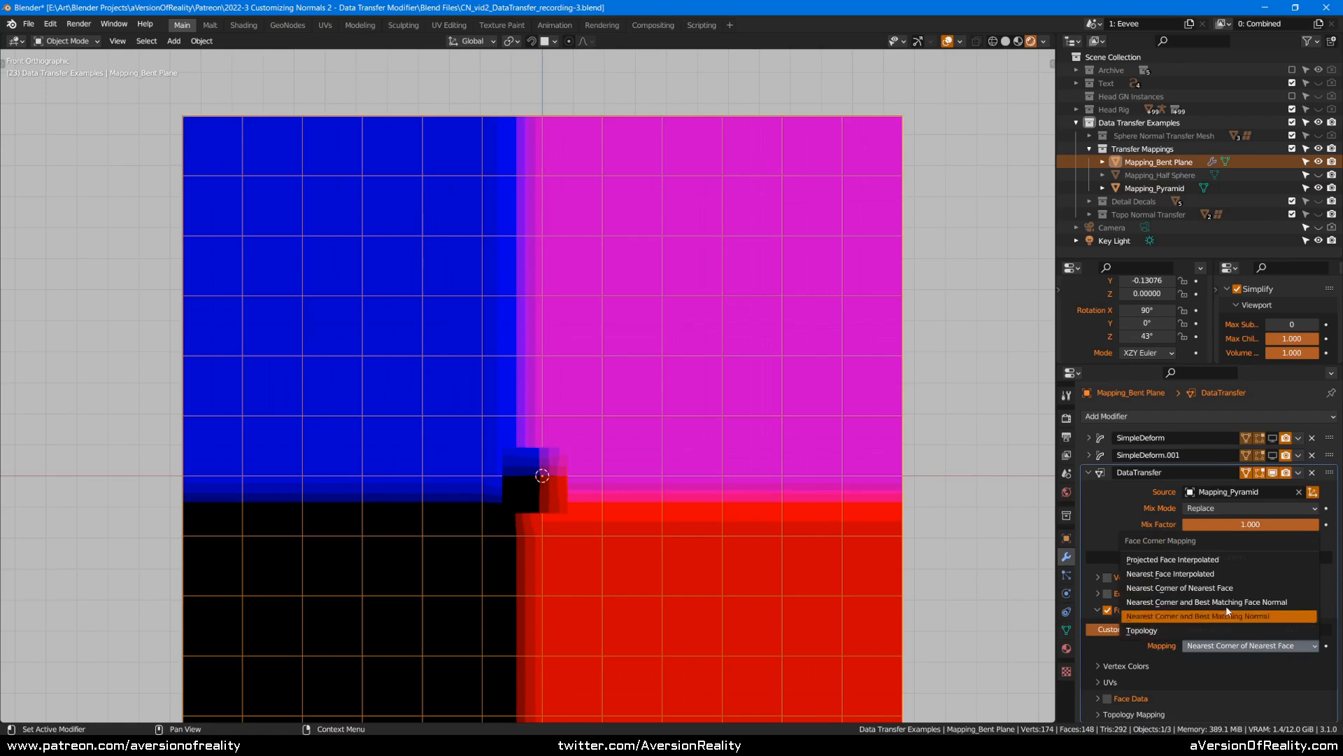
left_click(1185, 605)
left_click(1202, 646)
left_click(1206, 617)
left_click(1239, 645)
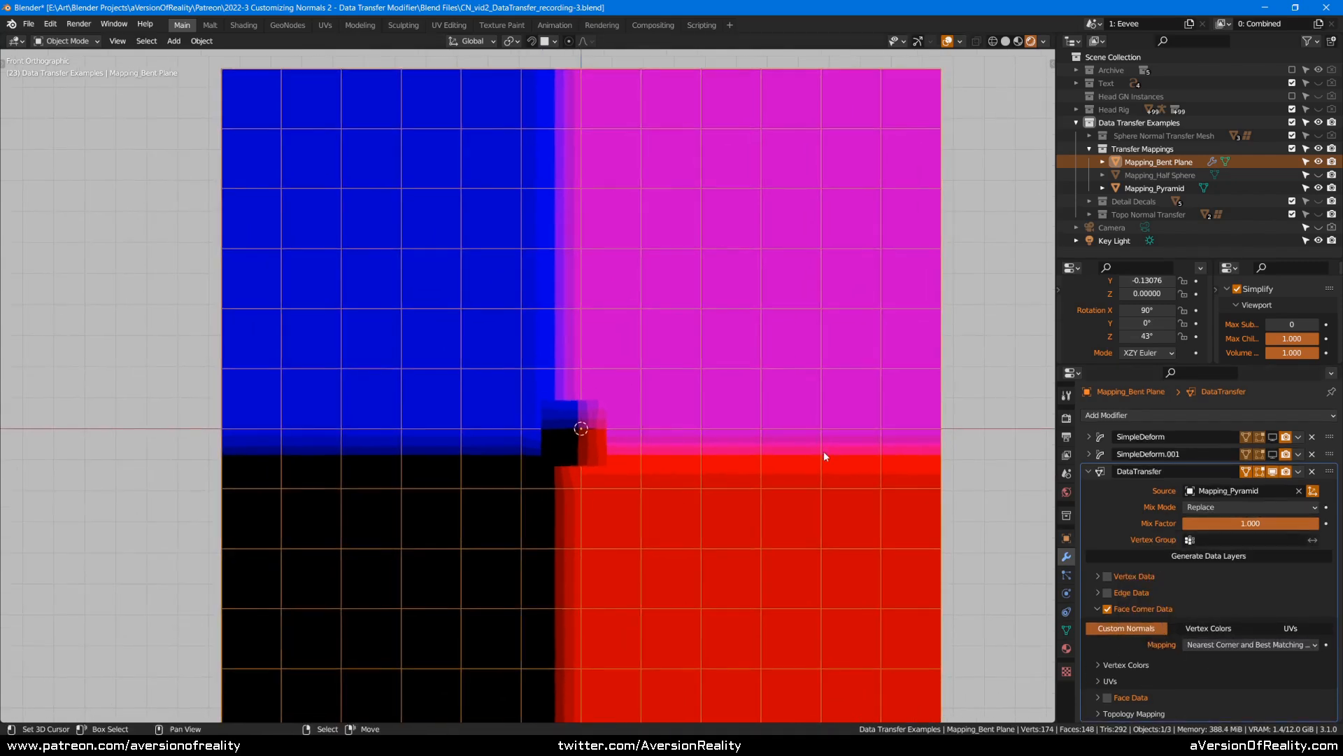
scroll(824, 450, "down", 1)
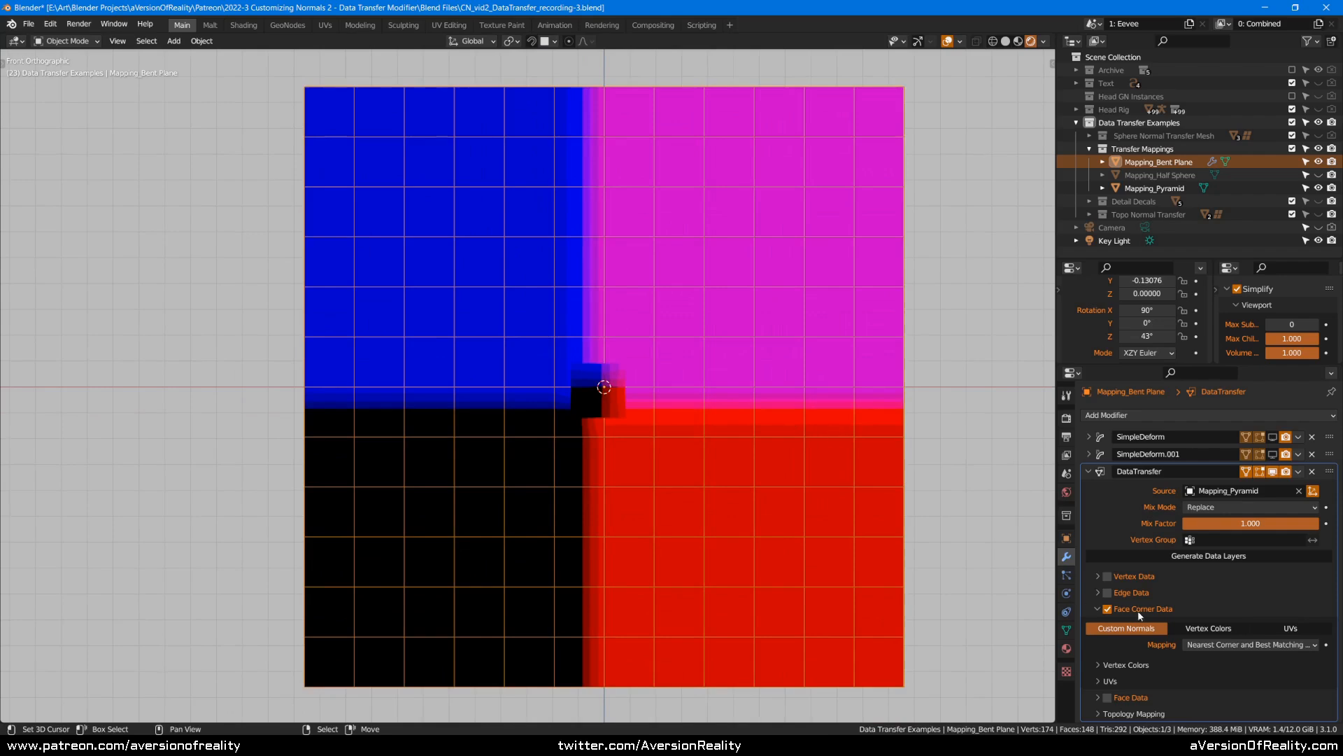
- Return Mapping_Bent Plane's custom normals mapping to Nearest Corner of Nearest Face and apply Shade Flat to Mapping_Pyramid
left_click(1218, 645)
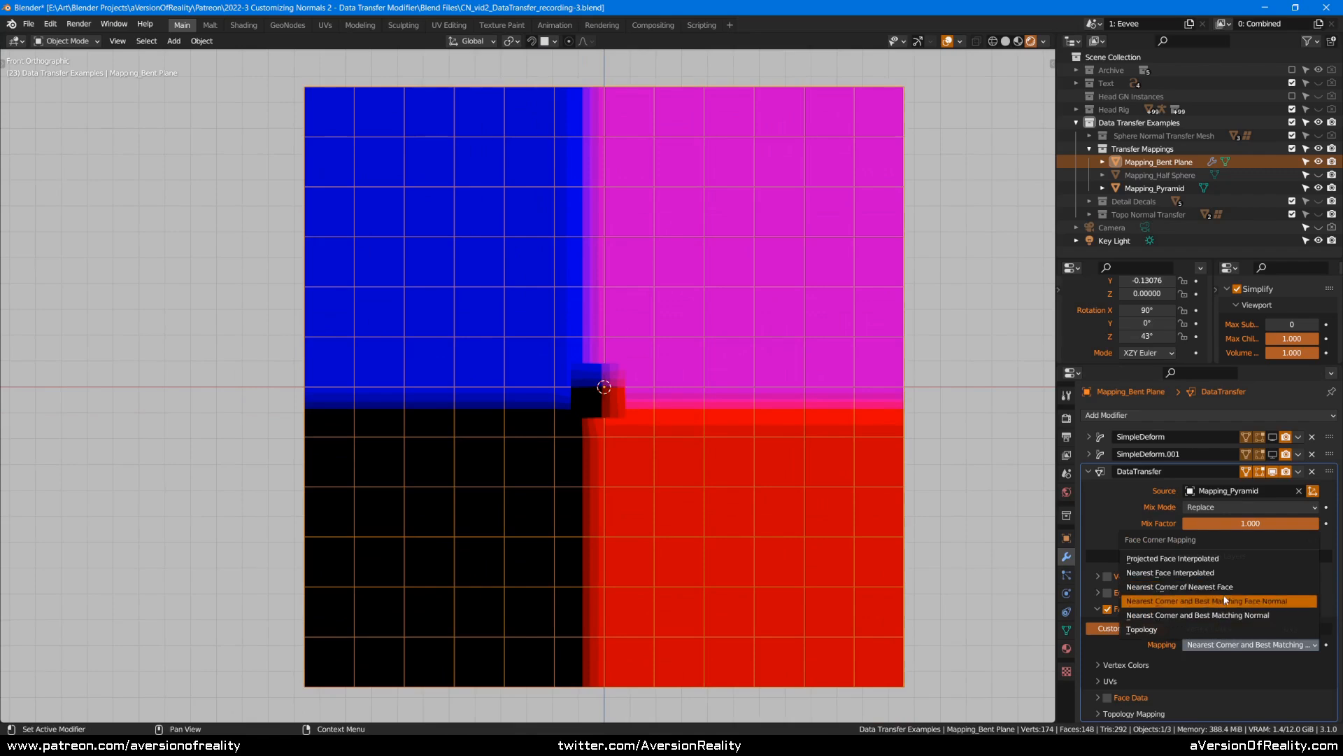
left_click(662, 334)
right_click(644, 354)
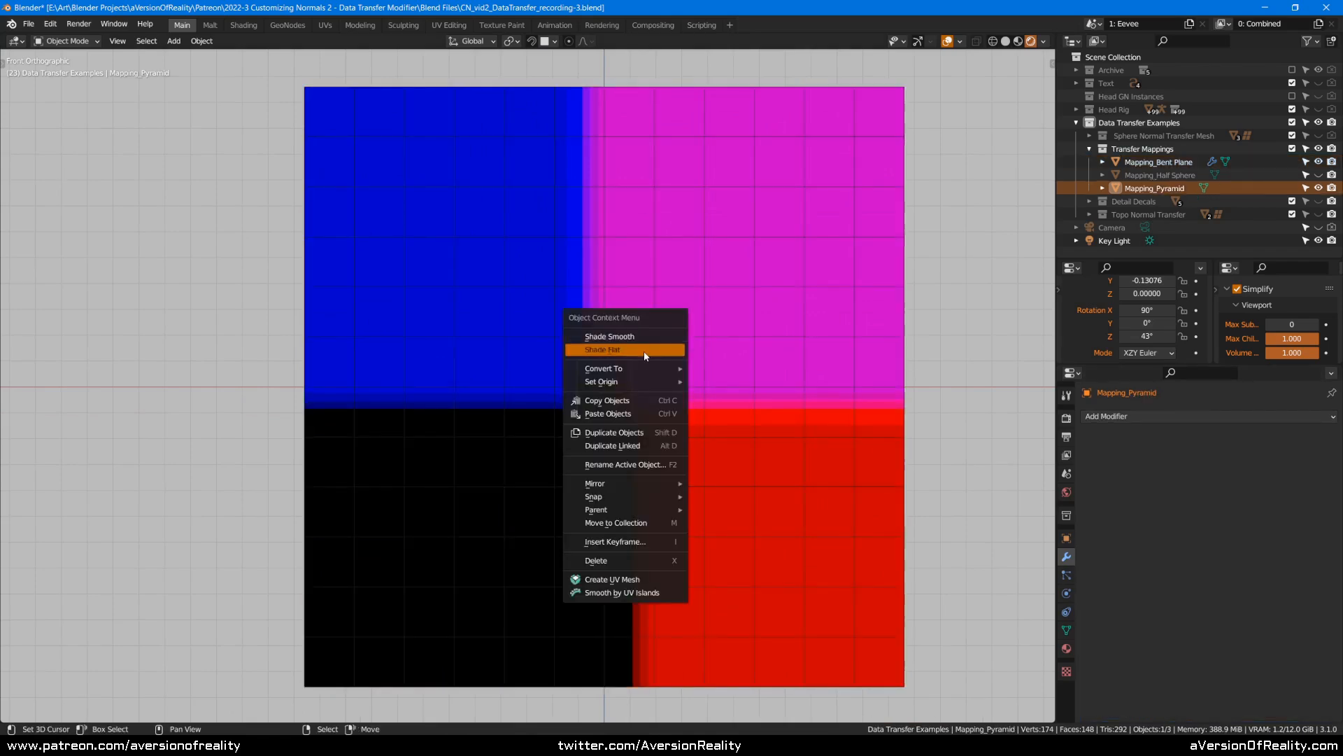
left_click(644, 352)
left_click(825, 372)
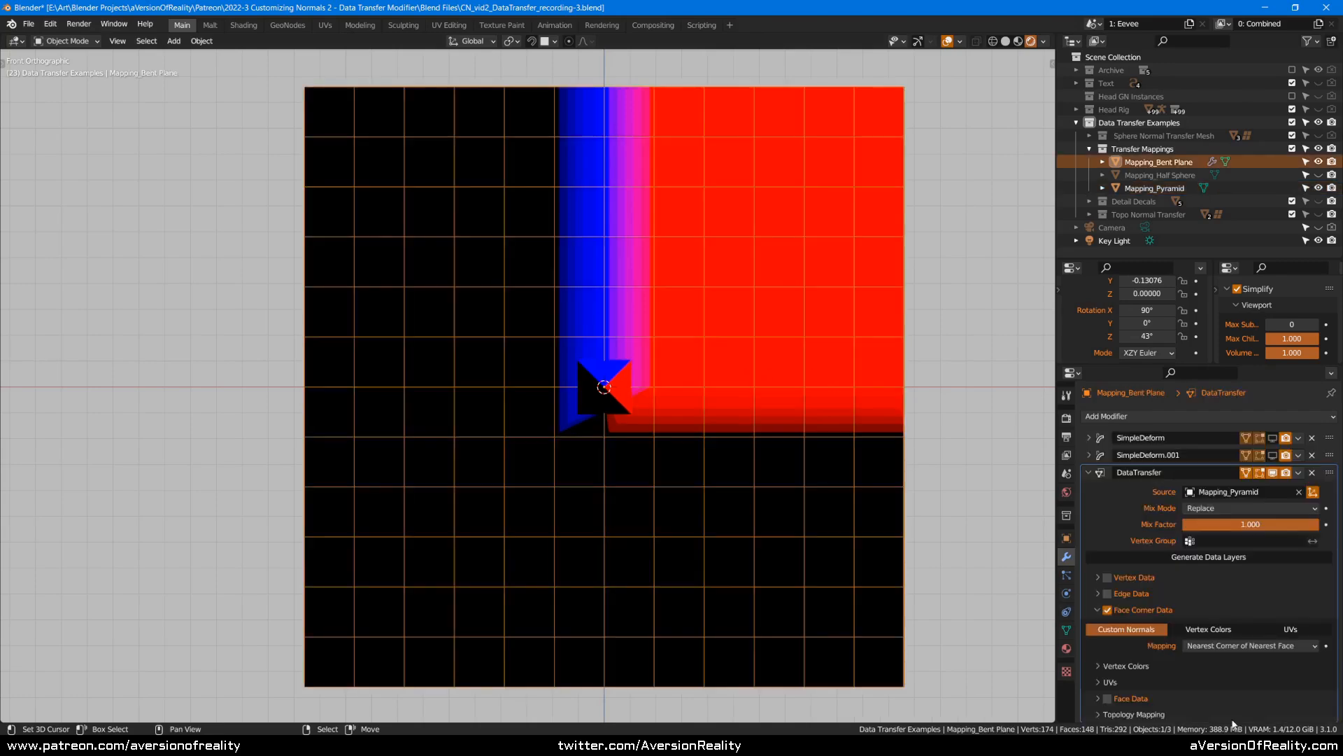
- Set Mapping_Bent Plane's custom normals mapping to Nearest Face Interpolated and test it by temporarily moving and rotating Mapping_Pyramid
left_click(1249, 645)
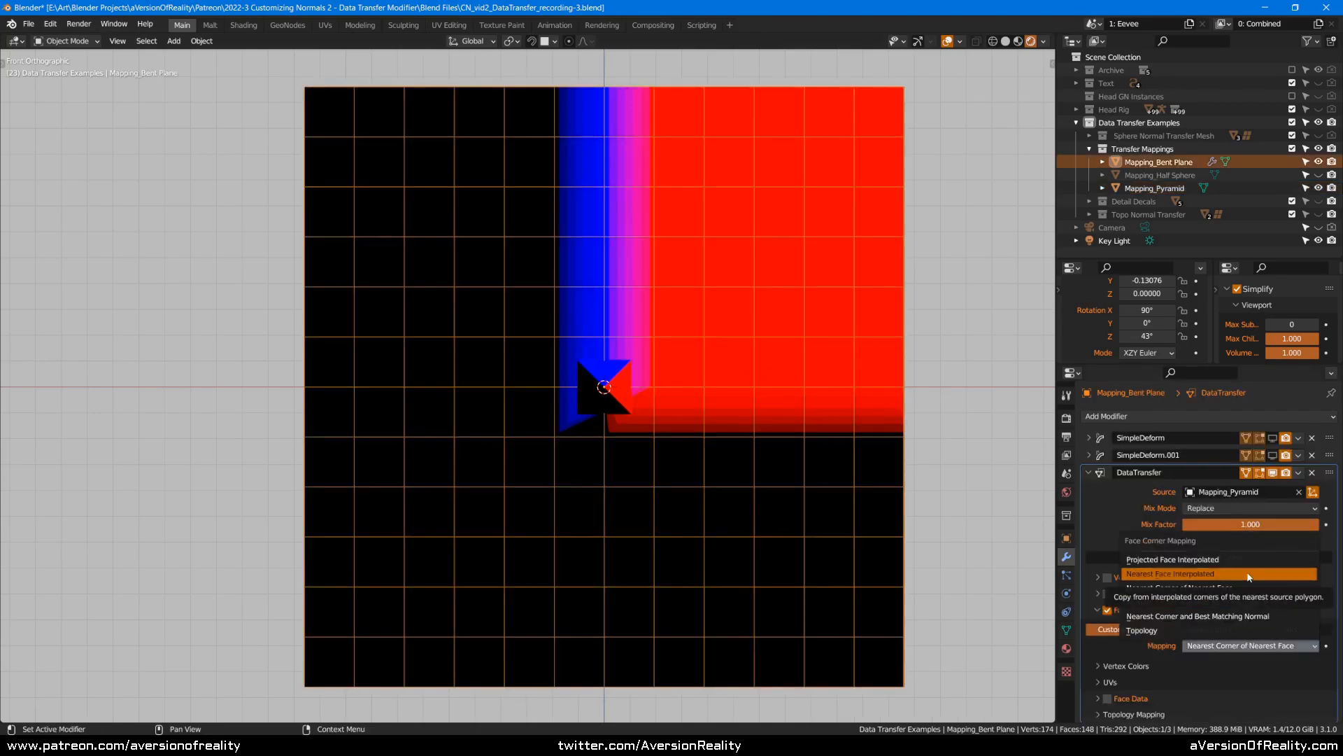
left_click(1248, 574)
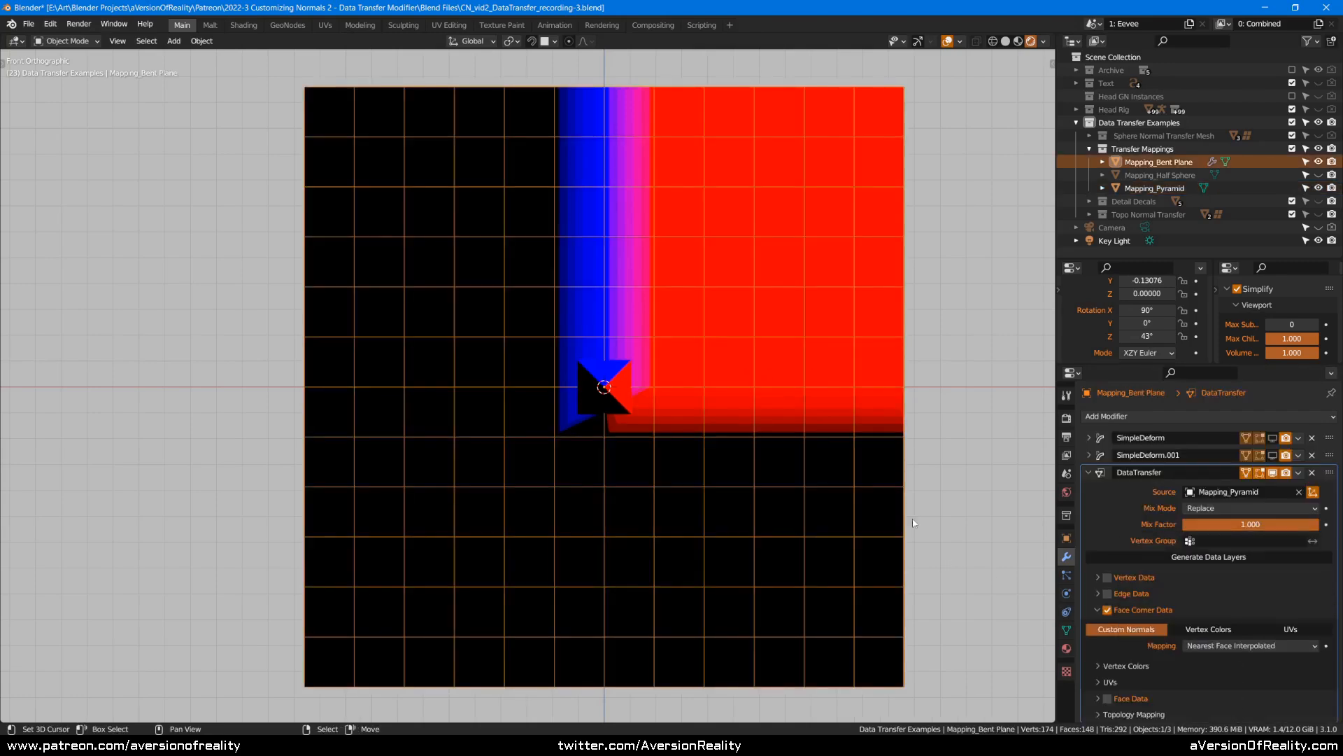
left_click(626, 397)
key("g")
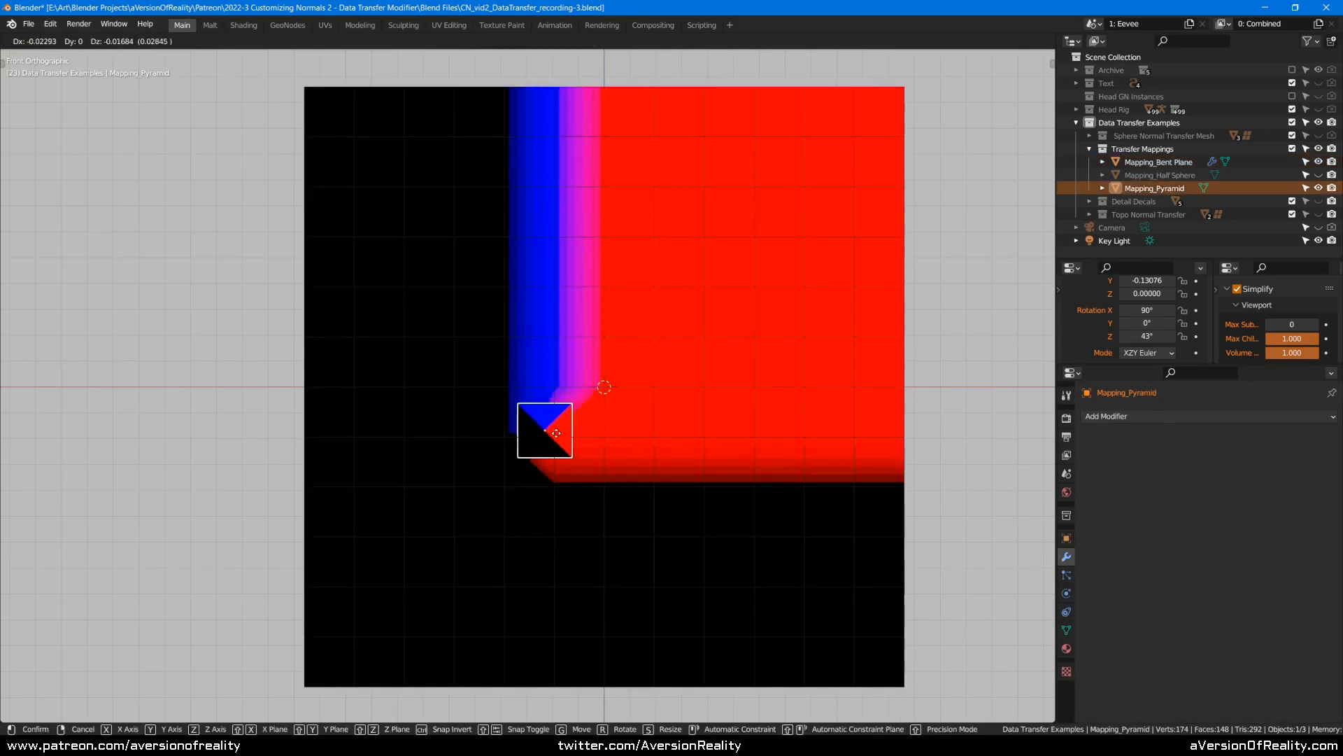
key("Escape")
key("r")
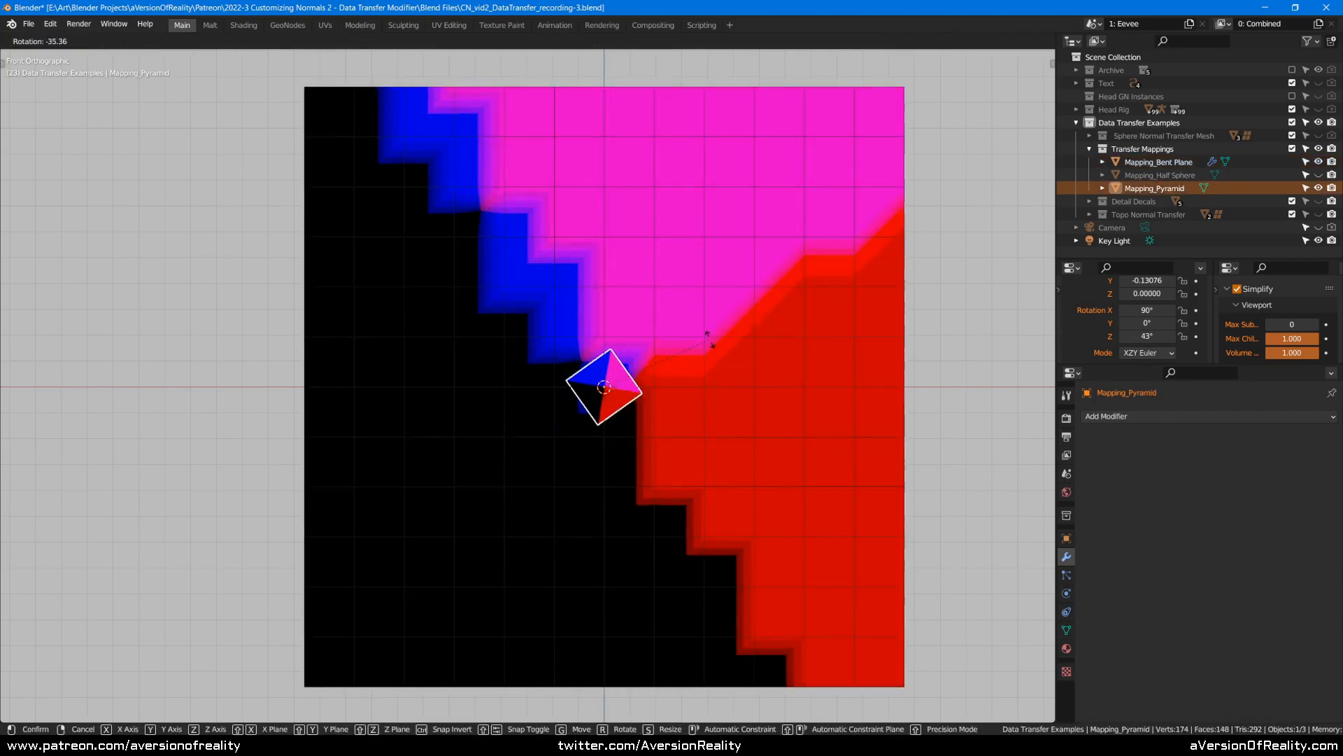
key("Escape")
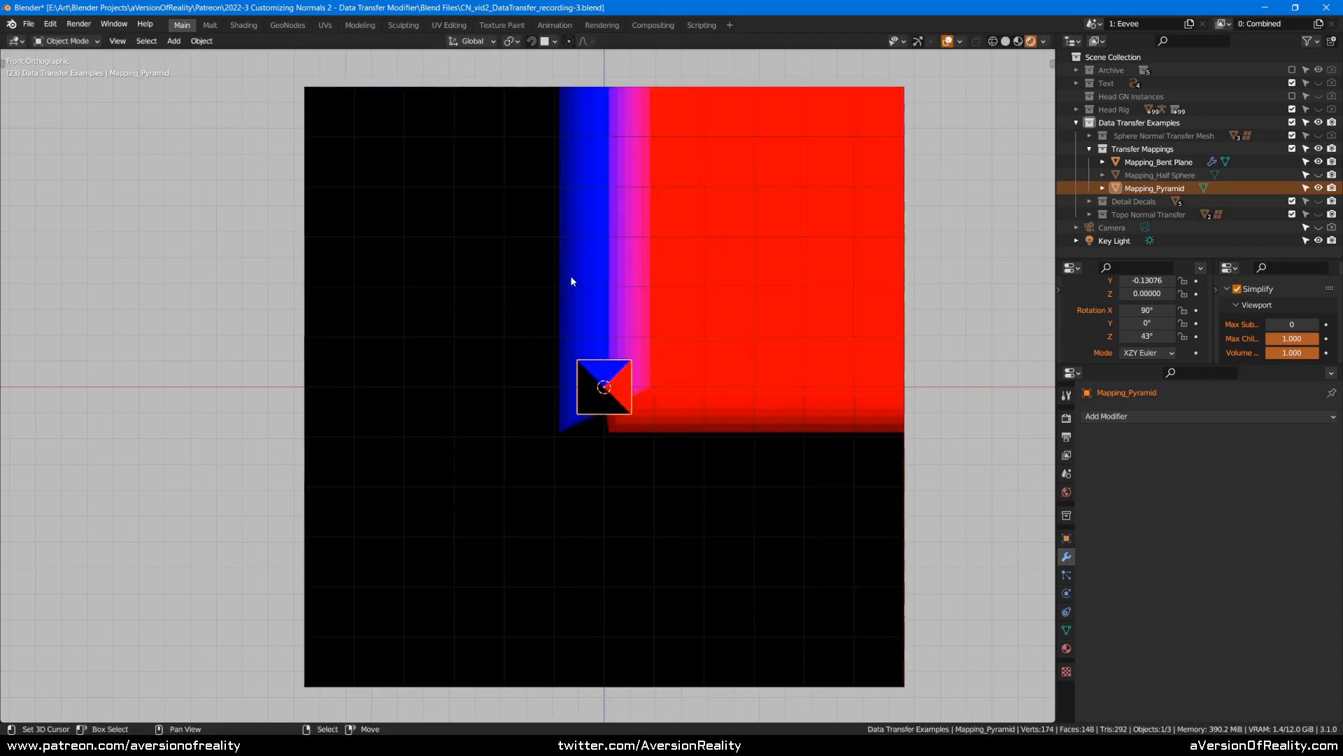
- Try the Projected Face Interpolated mapping on Mapping_Bent Plane and examine the projection from angled and front views
left_click(783, 400)
middle_click_drag(784, 401, 818, 434)
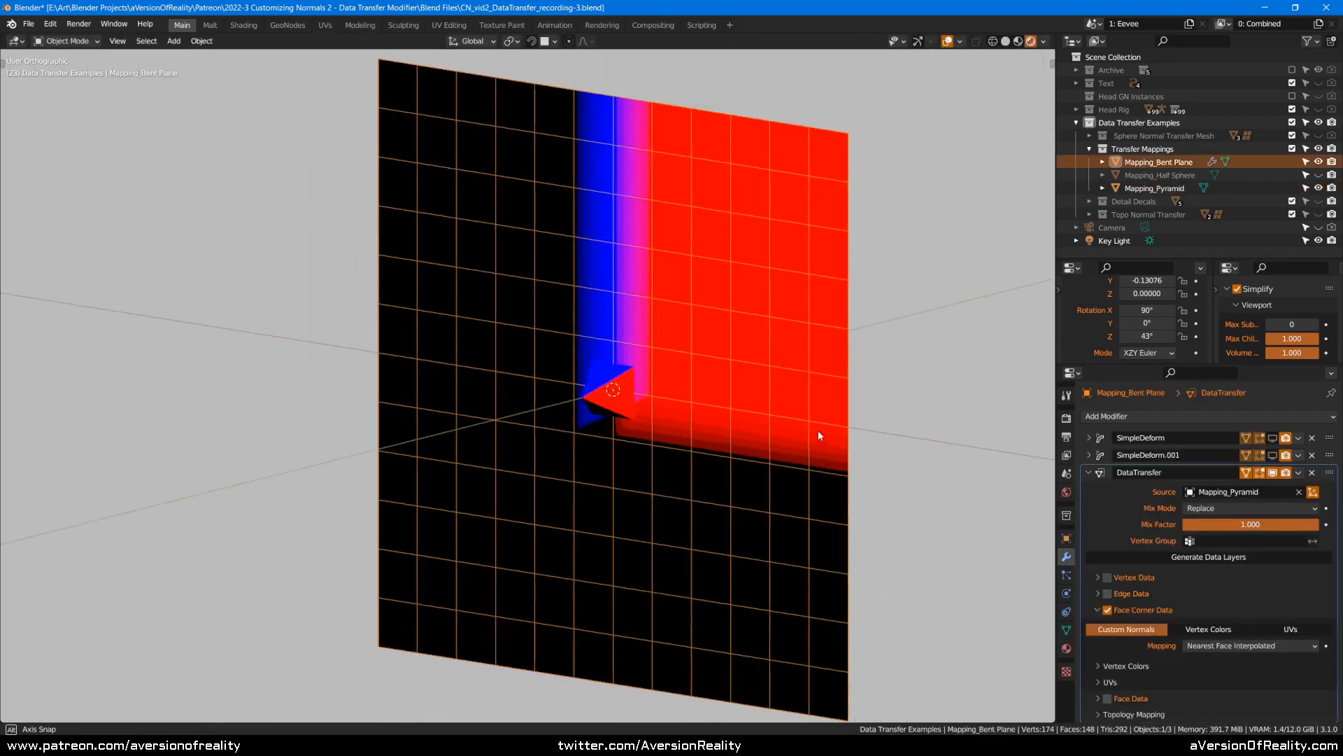
left_click(1248, 647)
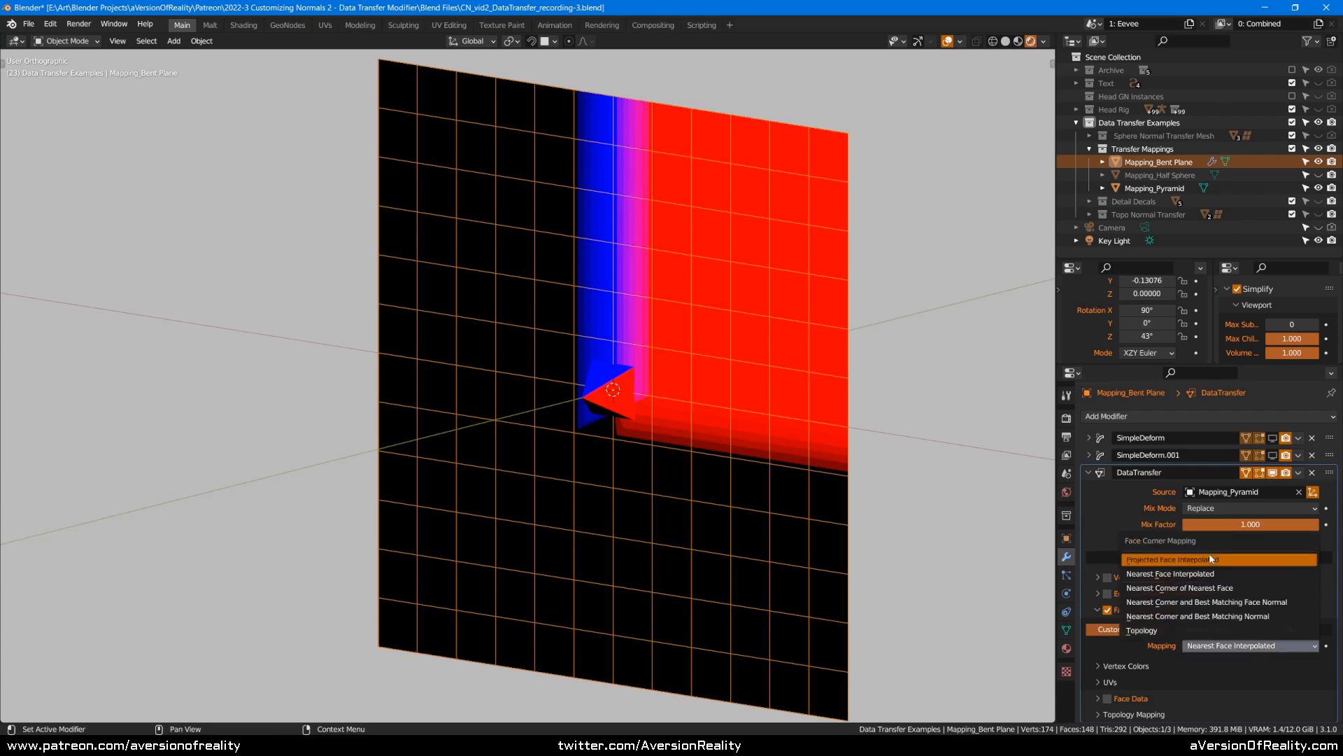
left_click(1212, 559)
left_click(627, 375)
middle_click_drag(627, 375, 687, 396)
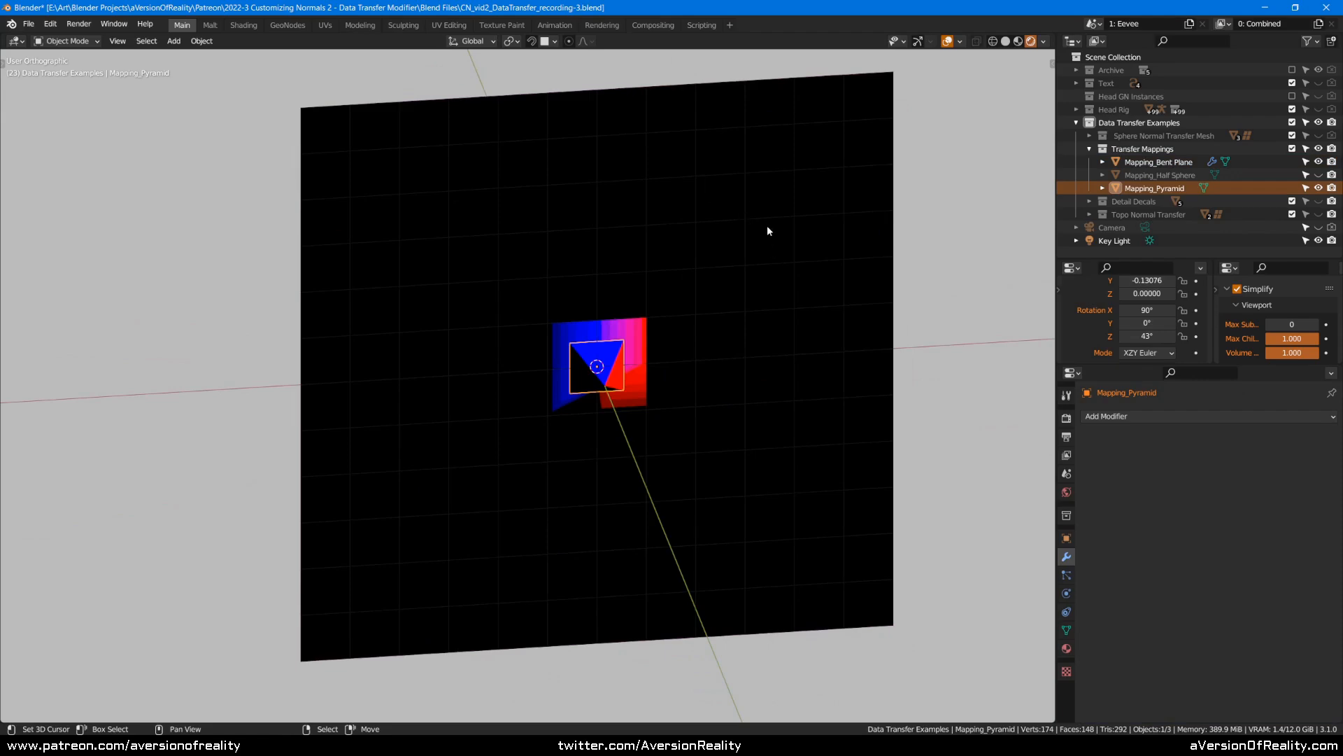
middle_click_drag(744, 292, 717, 384)
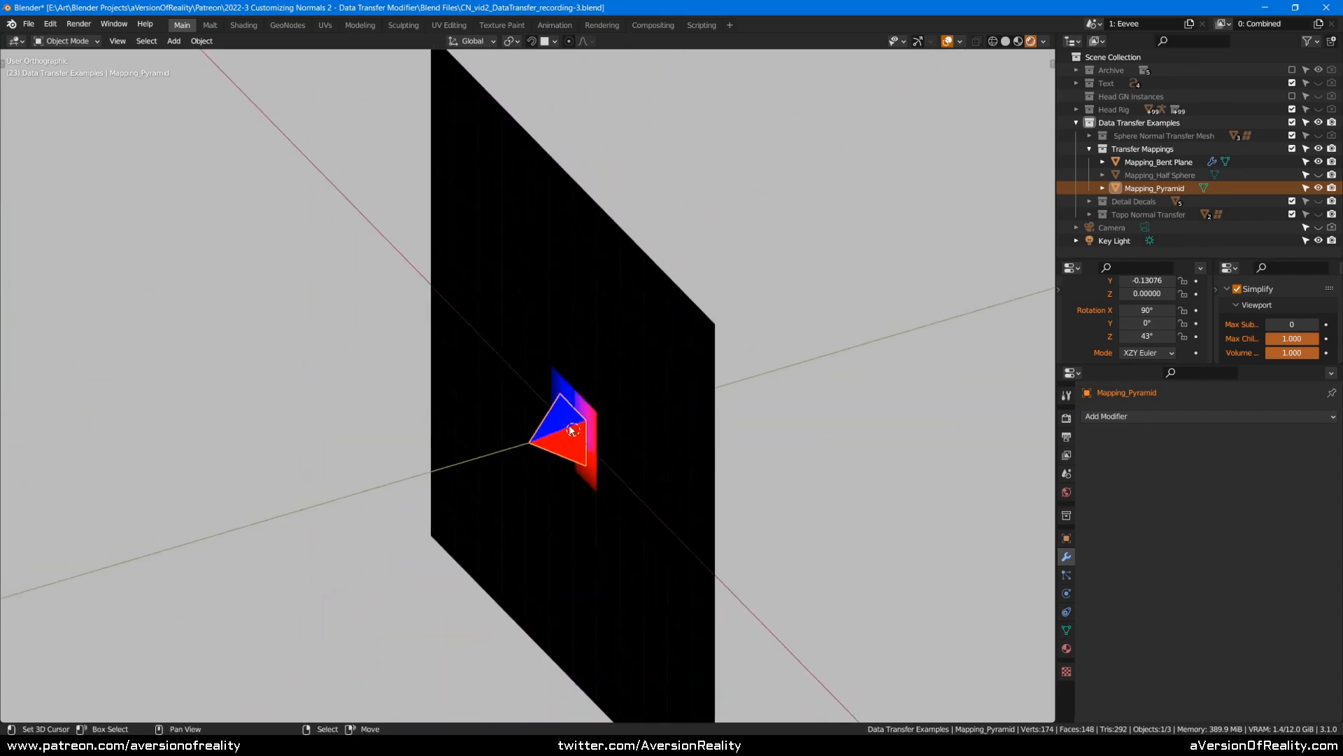
key("KP_1")
left_click(723, 381)
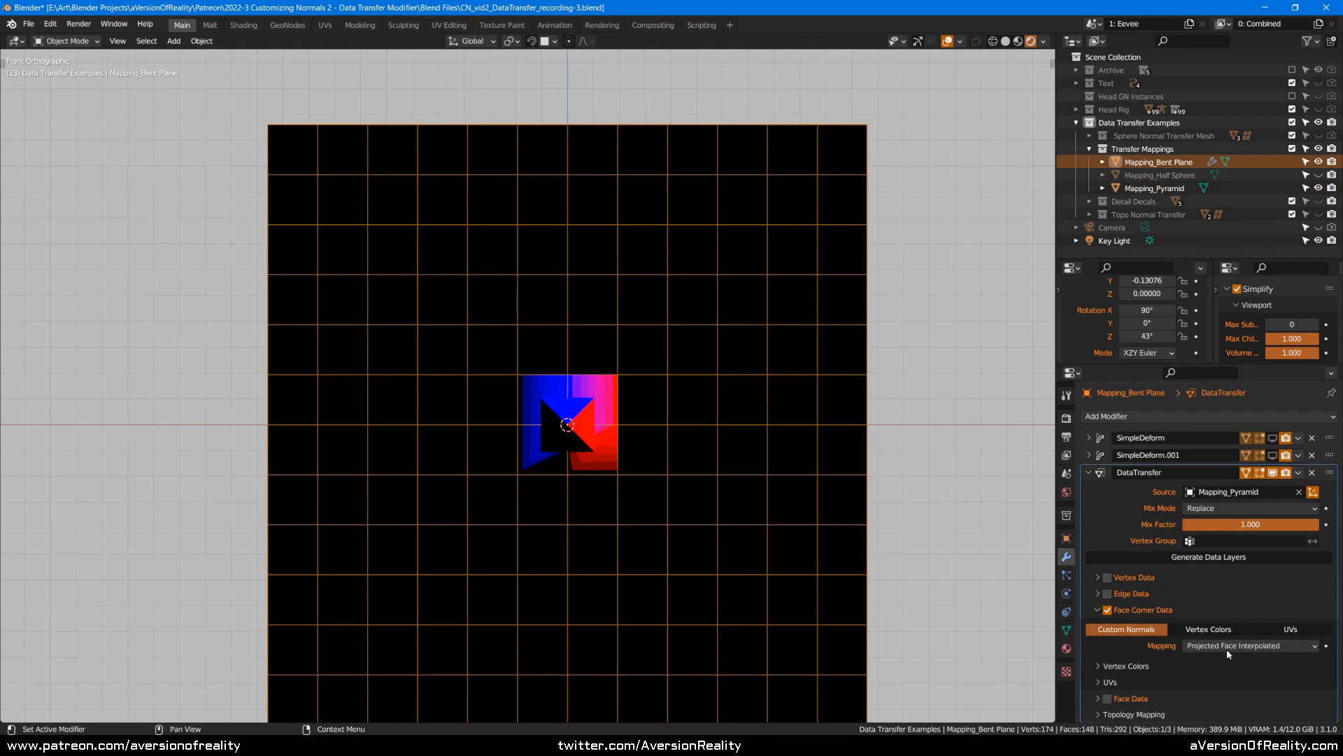
- Return Mapping_Bent Plane's custom normals mapping to Nearest Face Interpolated and compare the shading around the pyramid
left_click(1226, 647)
left_click(1221, 577)
middle_click_drag(578, 413, 619, 384)
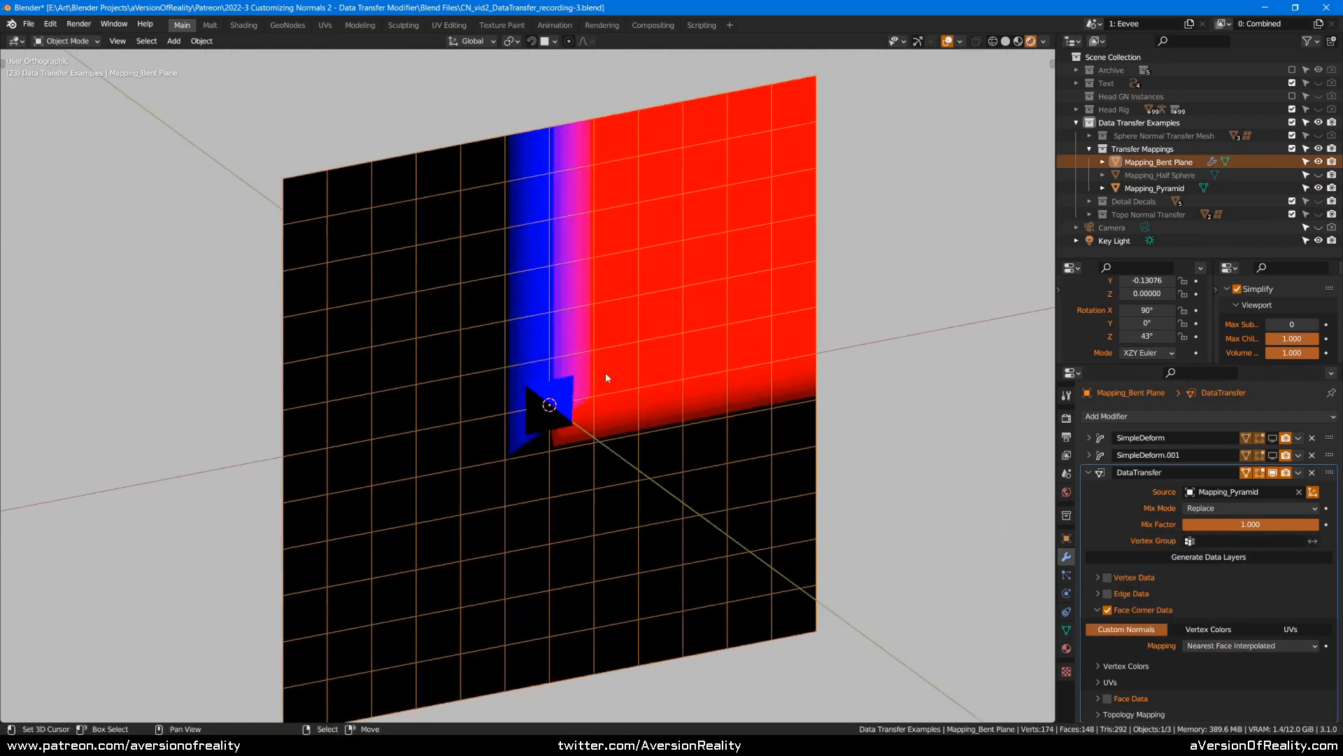
key("KP_1")
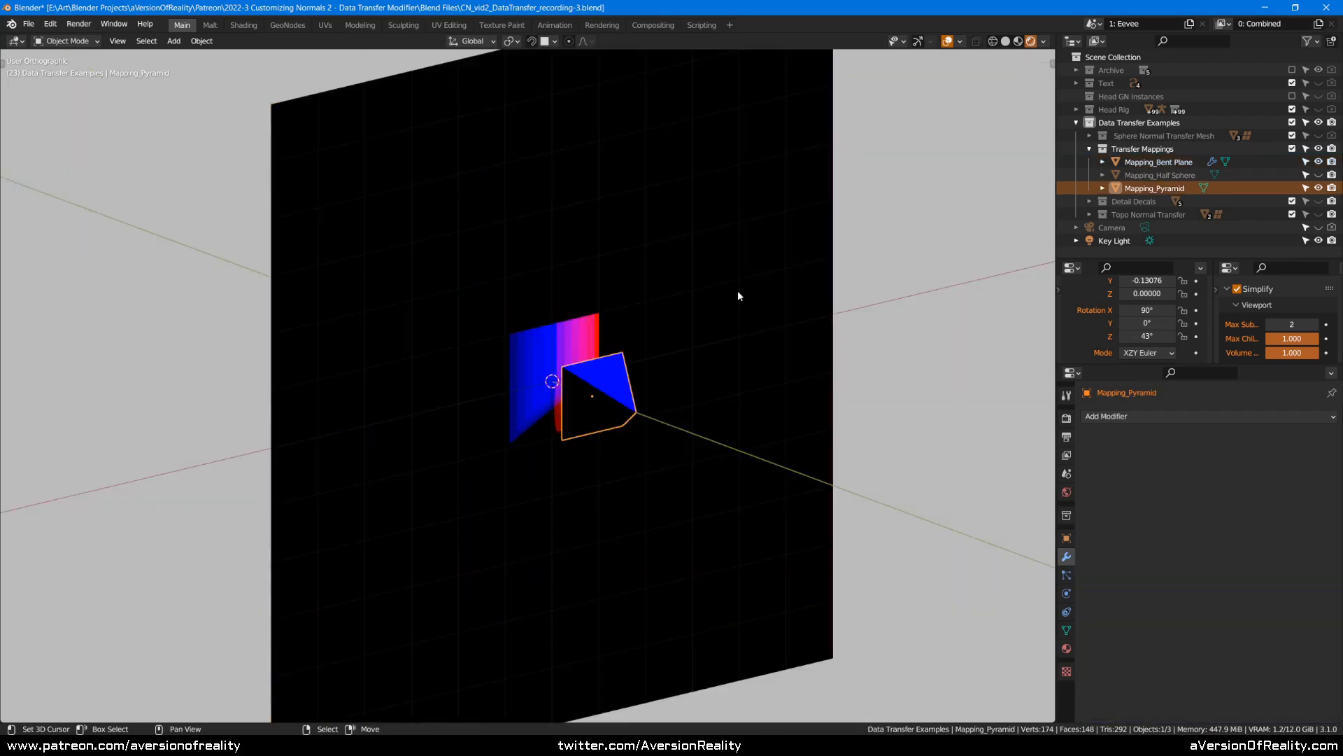
mouse_move(739, 296)
middle_mouse_down()
mouse_move(784, 303)
mouse_move(771, 333)
mouse_move(725, 300)
middle_mouse_up()
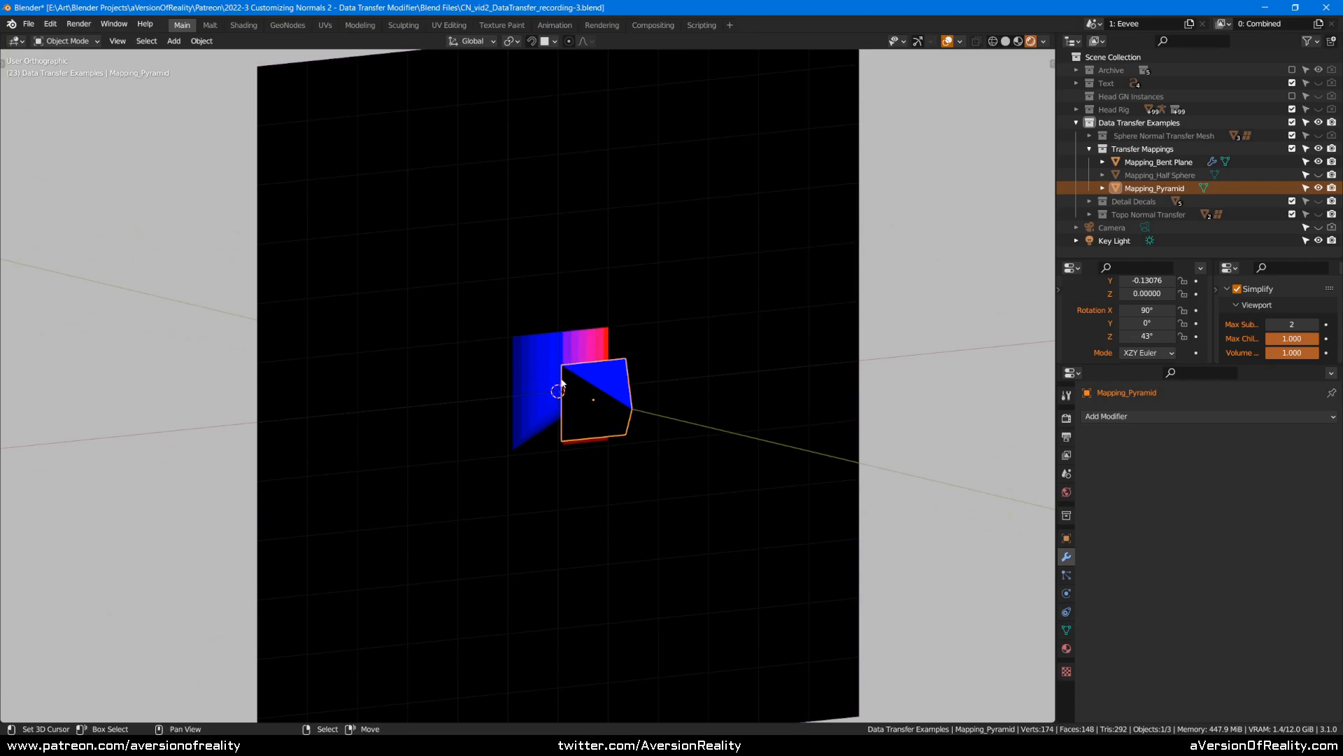
middle_click_drag(561, 381, 590, 389)
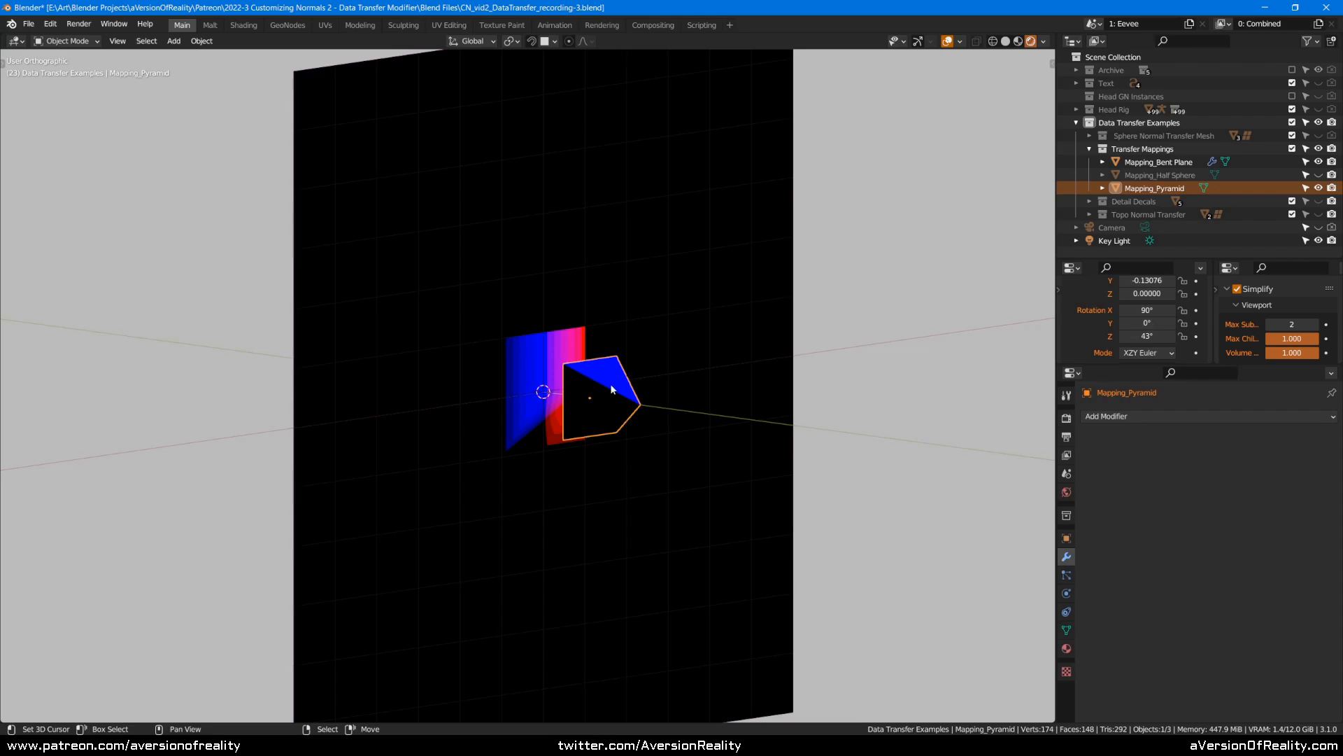
key("g")
right_click(662, 361)
- Enable Mapping_Bent Plane's Subdivision modifier in the viewport and turn on its Optimal Display option
left_click(694, 314)
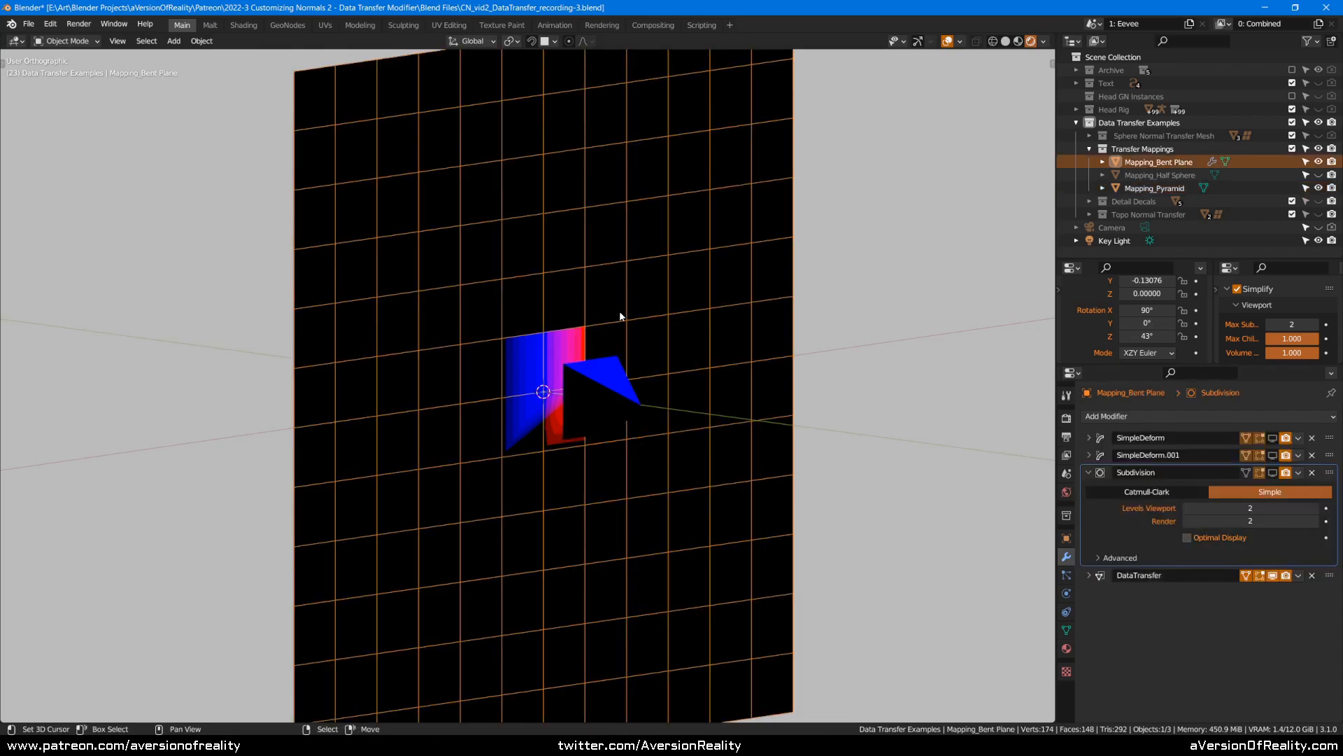
left_click(1274, 474)
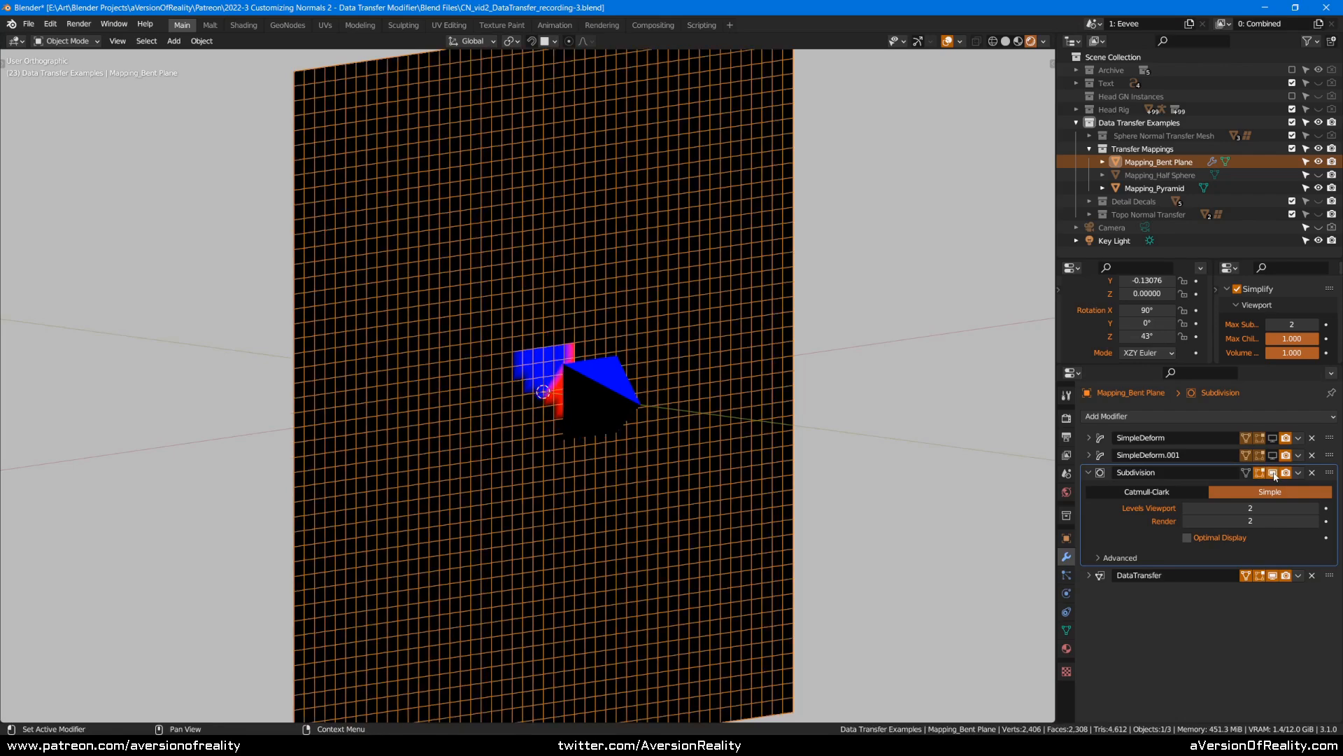
left_click(1187, 537)
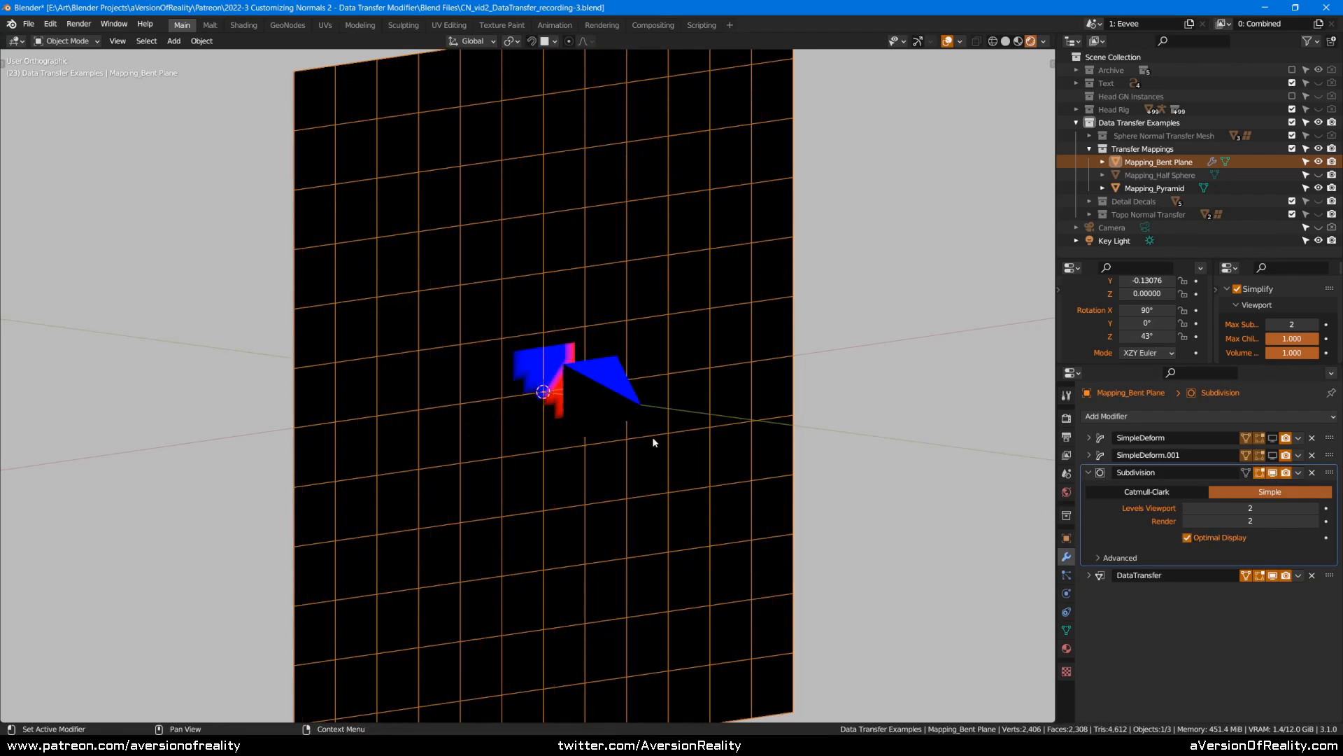
- Apply Shade Smooth to Mapping_Pyramid
left_click(598, 385)
scroll(581, 386, "up", 2)
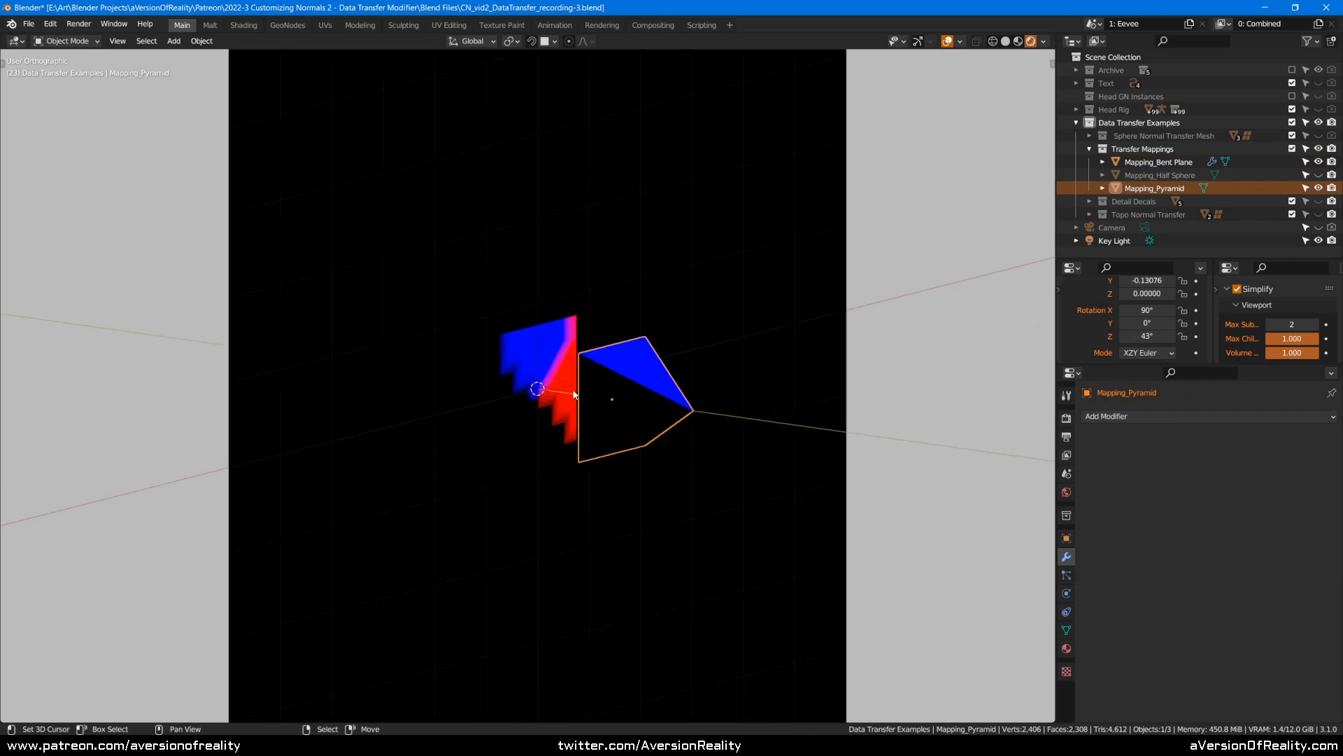
right_click(681, 358)
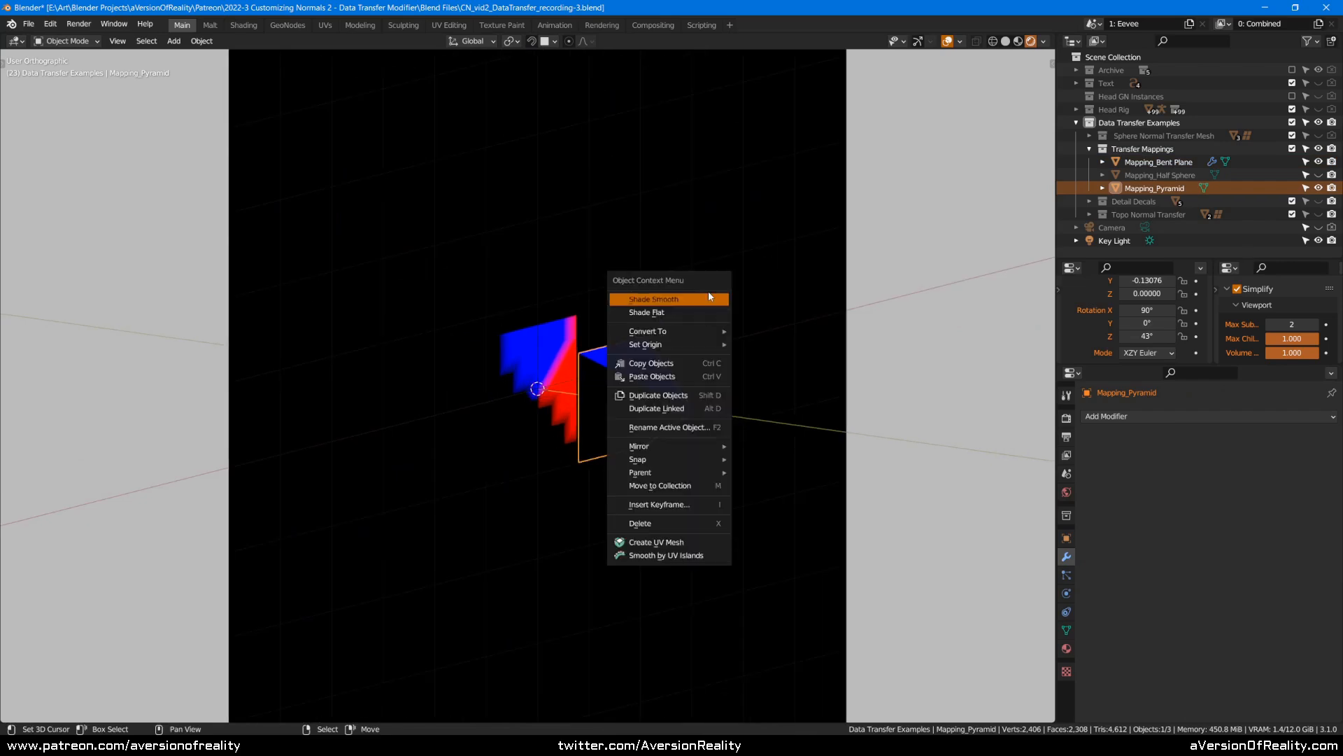
left_click(708, 291)
- Move Mapping_Pyramid along the Y axis in front of the subdivided plane
left_click(650, 376)
left_click(648, 387)
key("g")
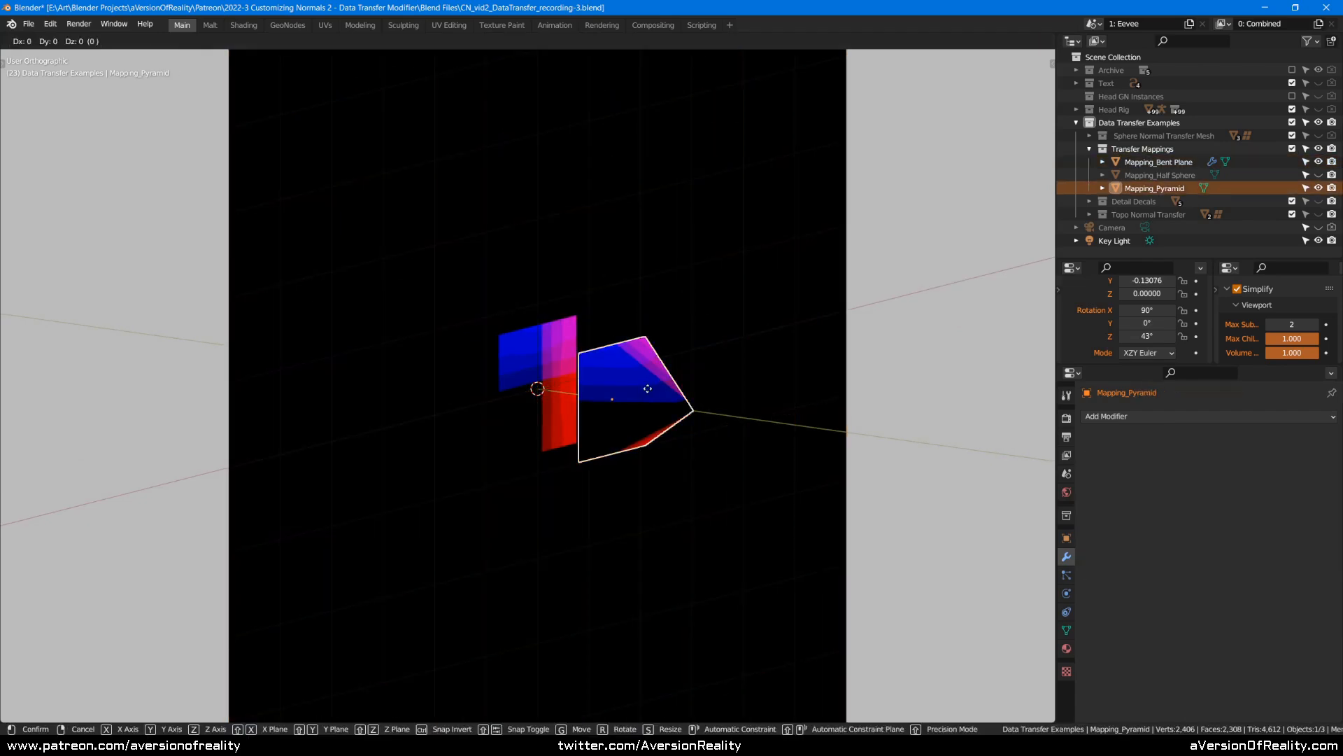
key("y")
left_click(685, 399)
middle_click_drag(685, 399, 623, 402)
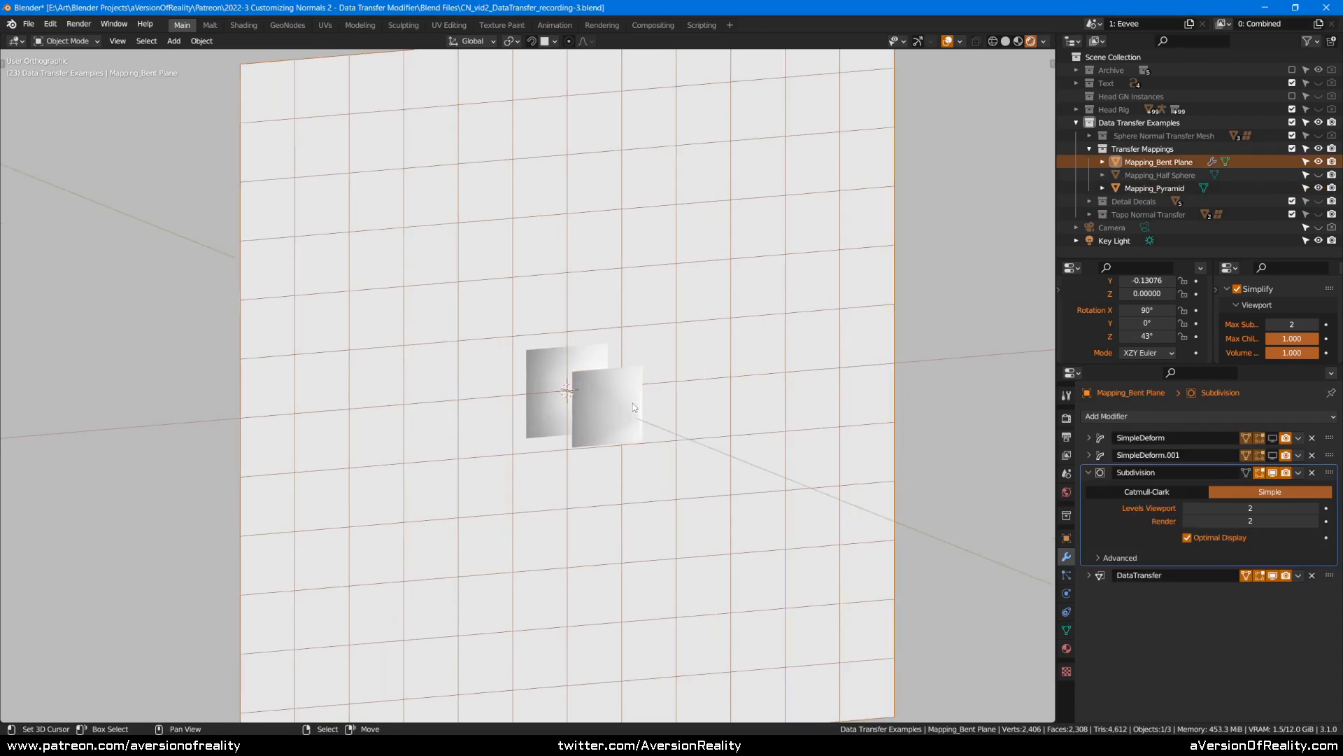
- Move Mapping_Pyramid farther from the plane and set the Key Light's rotation to -23.7° on Y and 75.7° on Z
left_click(632, 403)
key("g")
left_click(888, 421)
middle_click_drag(888, 421, 830, 352)
mouse_move(1148, 337)
left_mouse_down()
mouse_move(1067, 332)
mouse_move(1219, 339)
mouse_move(1097, 319)
mouse_move(1133, 318)
mouse_move(1119, 320)
left_mouse_up()
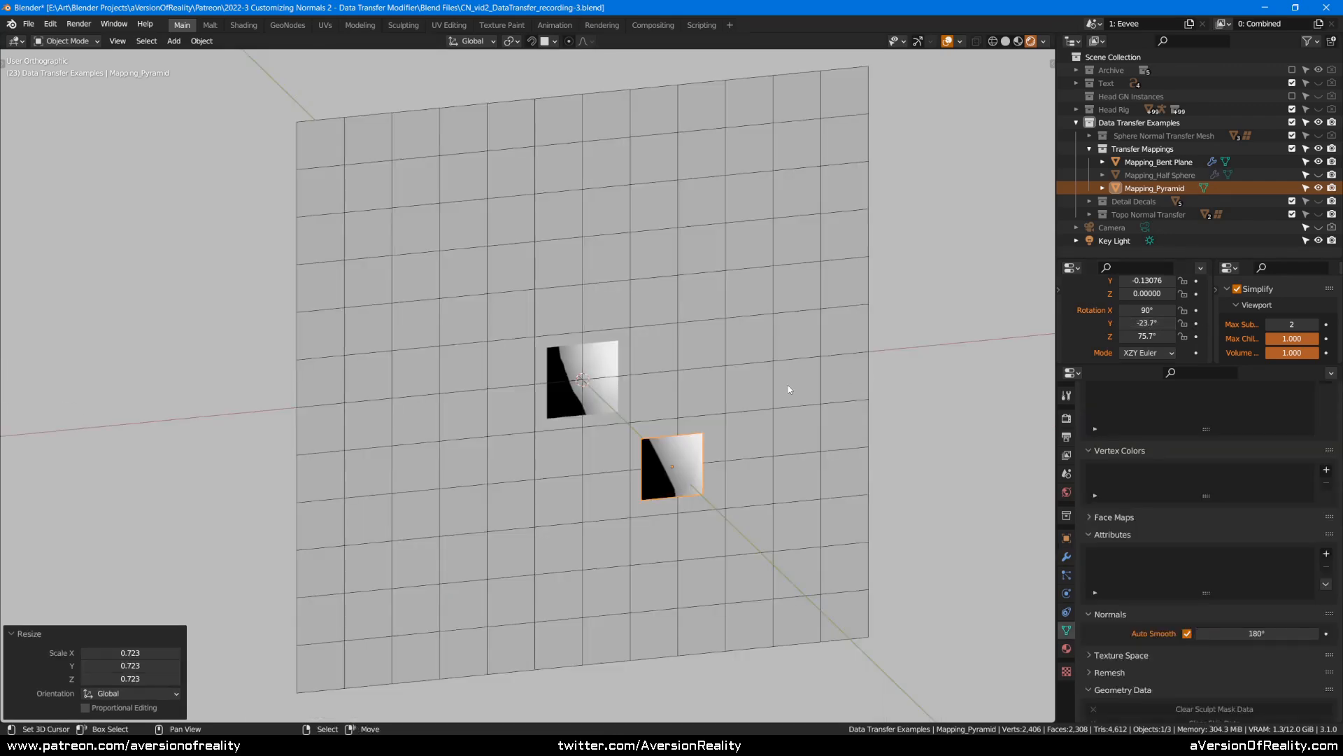
- Enable both SimpleDeform modifiers on Mapping_Bent Plane in the viewport to bend it into a rounded surface
mouse_move(790, 389)
middle_mouse_down()
mouse_move(853, 375)
mouse_move(804, 393)
middle_mouse_up()
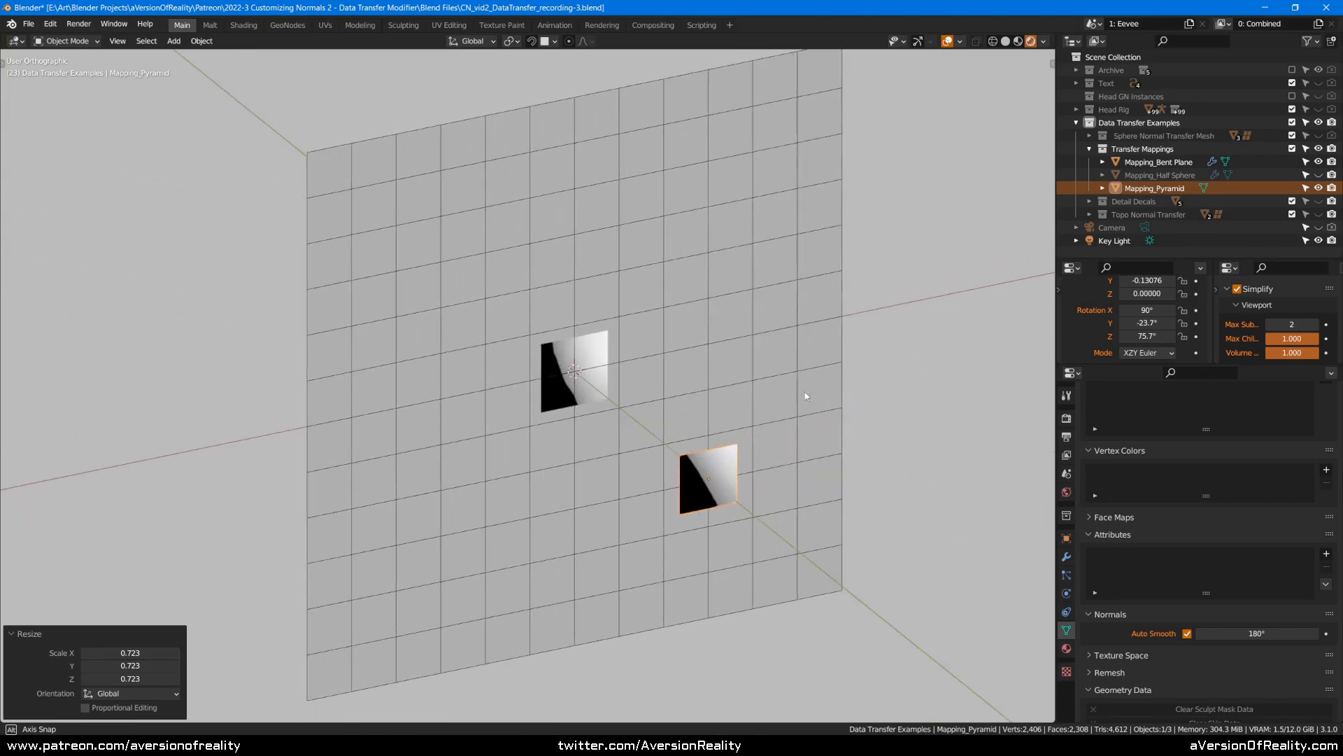
left_click(768, 314)
left_click(1066, 556)
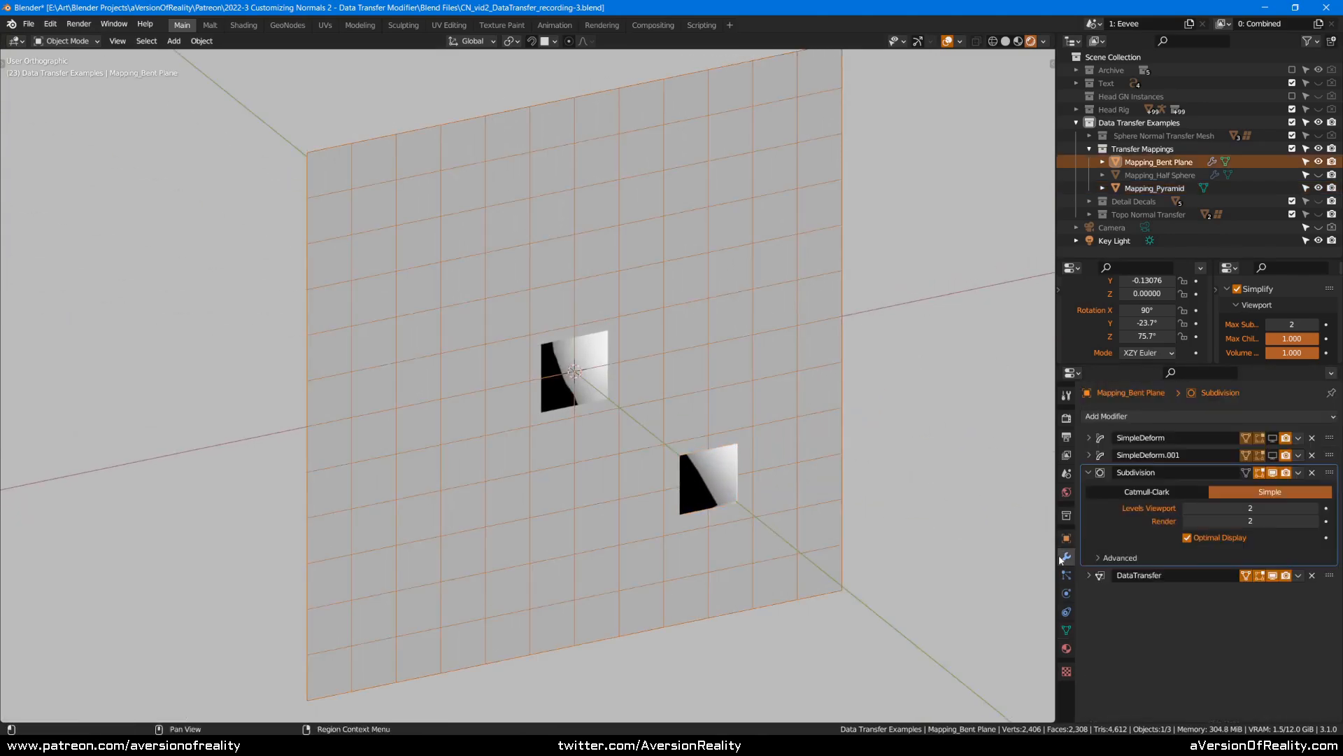
left_click(1273, 438)
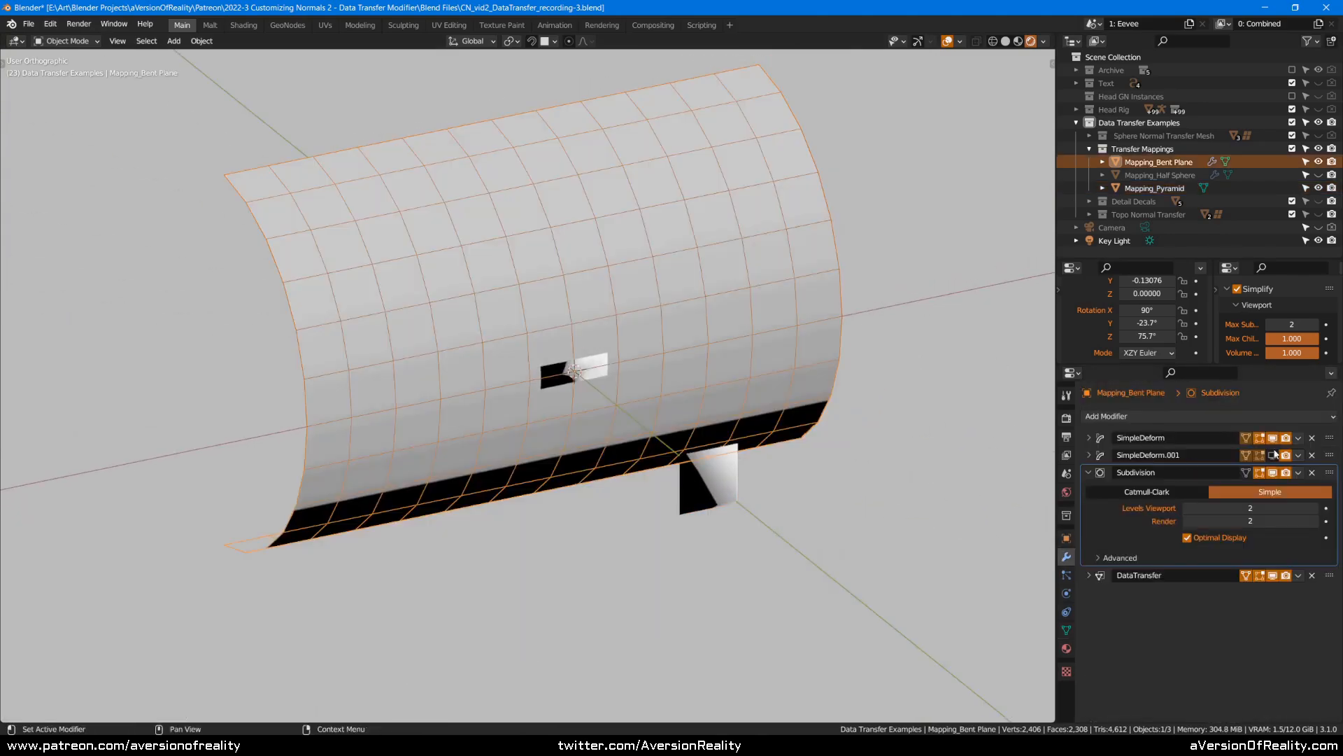
left_click(1272, 455)
- Try toggling Optimal Display and using Catmull-Clark on Mapping_Bent Plane's Subdivision modifier, returning to Simple
middle_click_drag(911, 407, 865, 356)
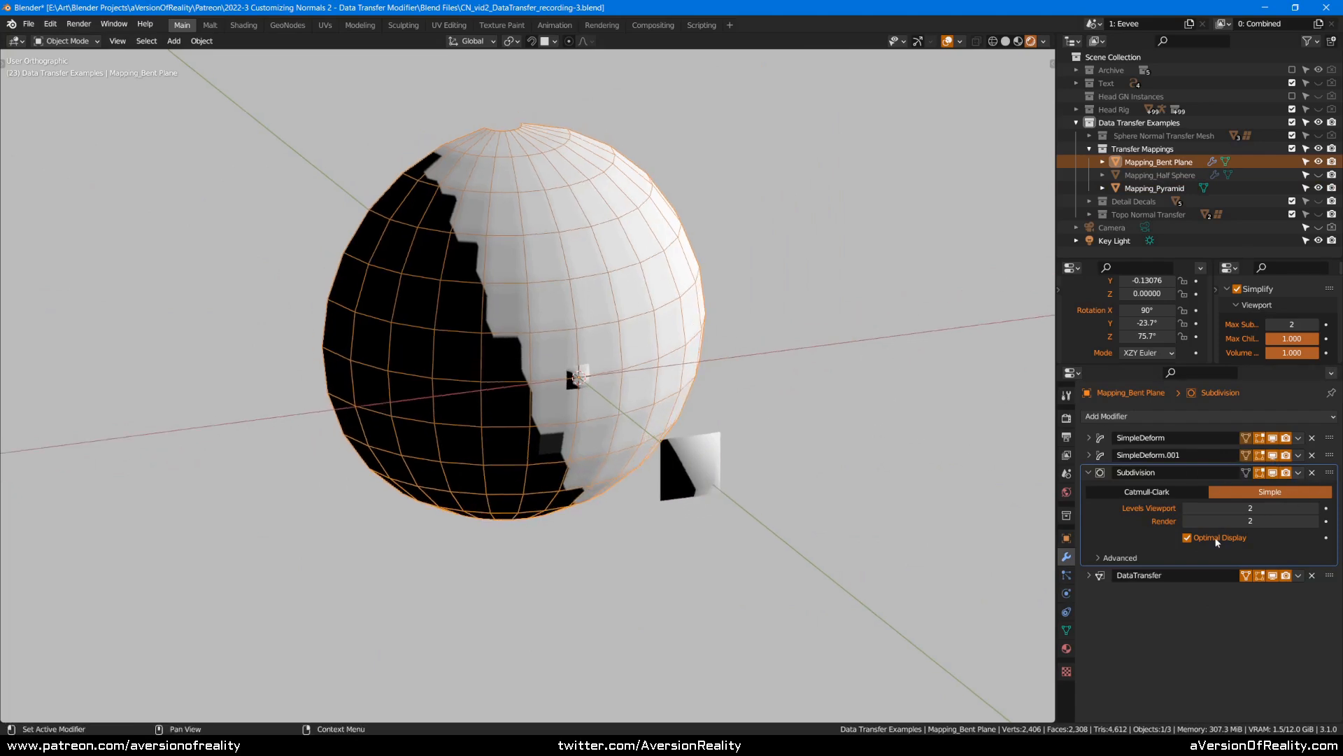
left_click(1188, 538)
left_click(1215, 539)
left_click(1123, 492)
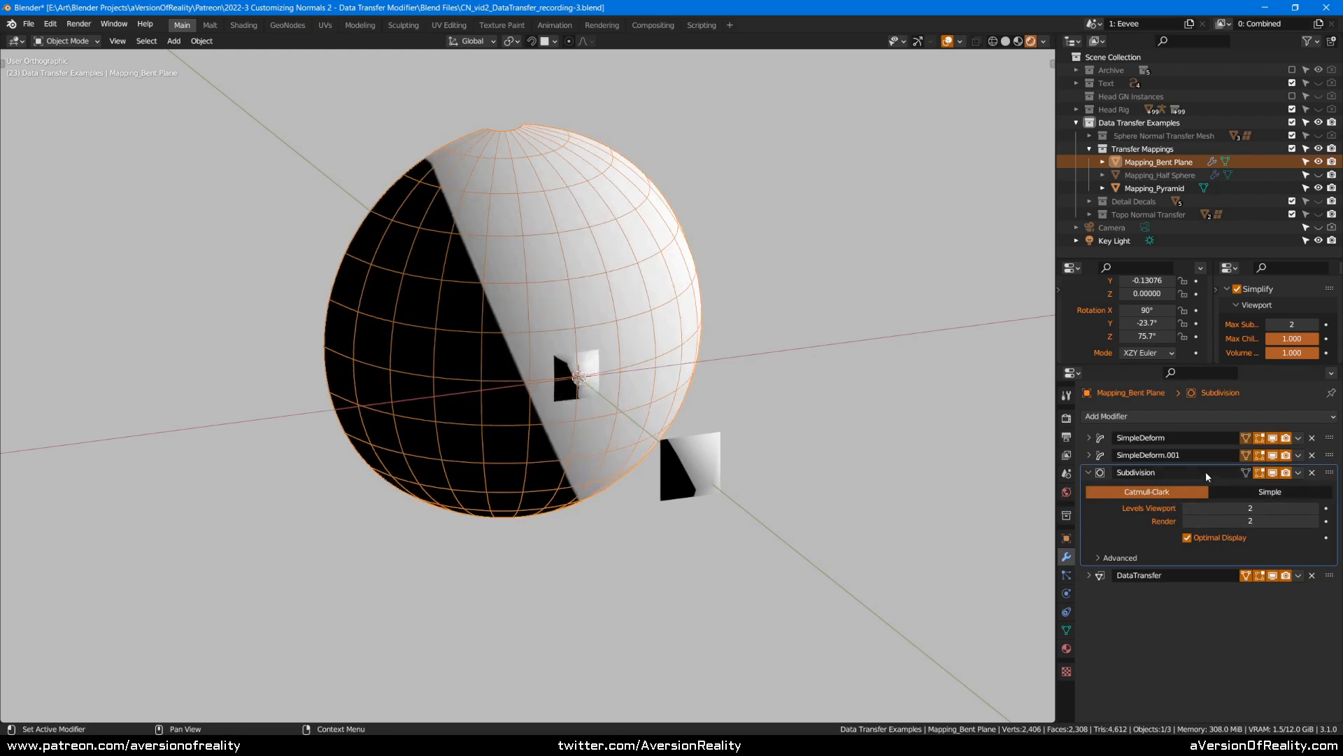
left_click(1276, 492)
- Move the Subdivision modifier above both SimpleDeform modifiers, compare Catmull-Clark with Simple, and keep Simple
left_click_drag(1324, 473, 1323, 435)
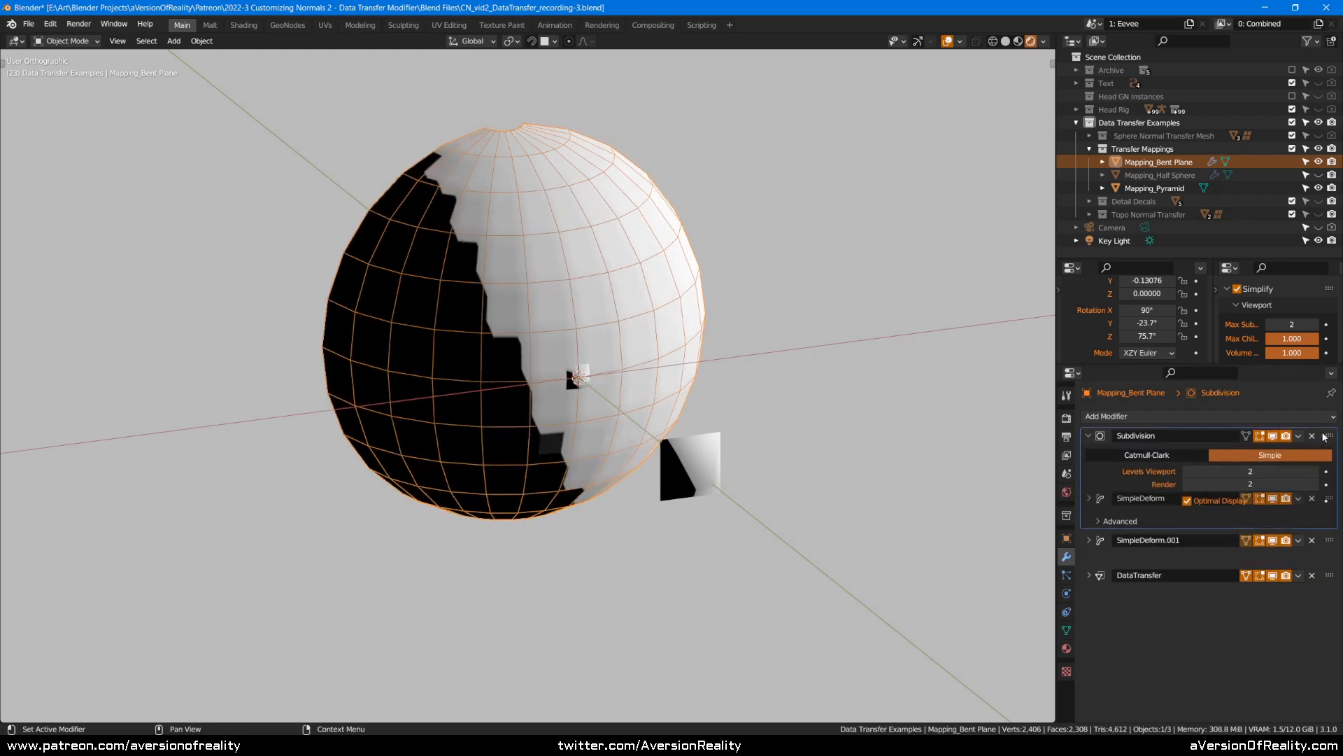
left_click(1182, 458)
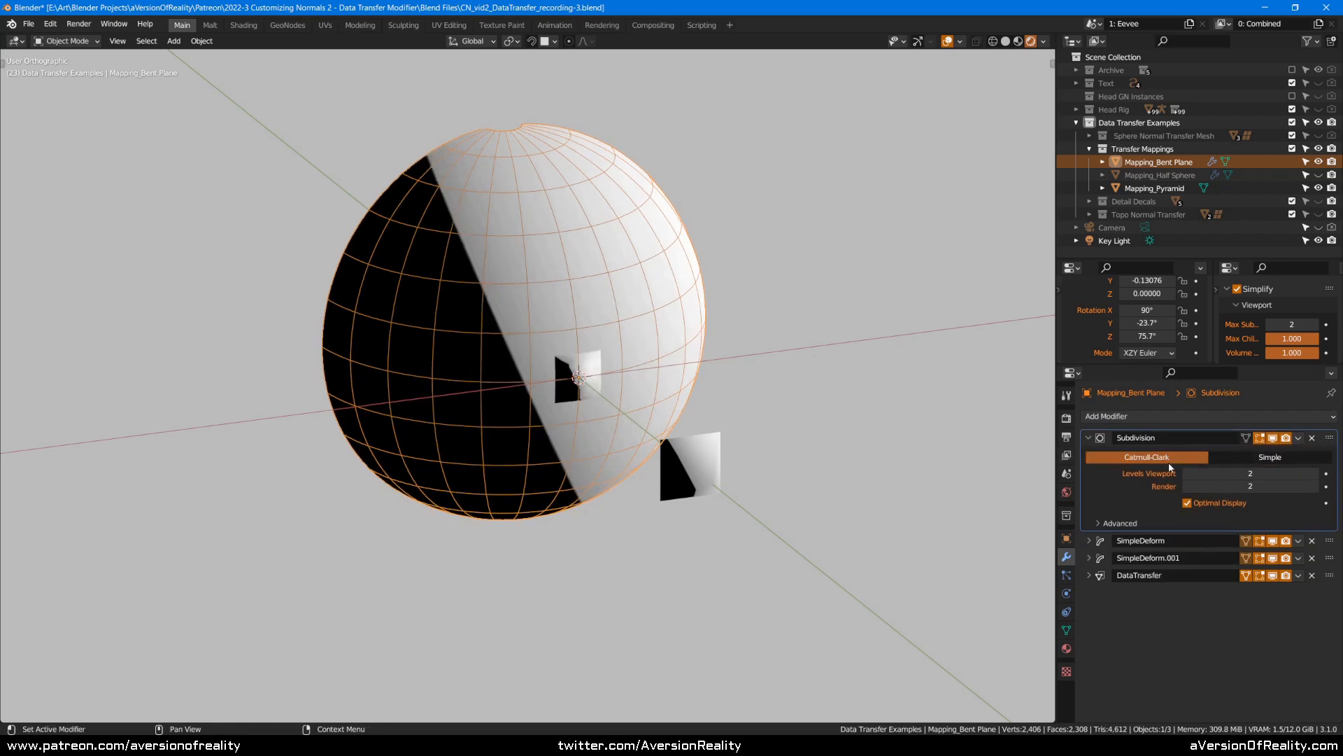
middle_click_drag(571, 125, 578, 144)
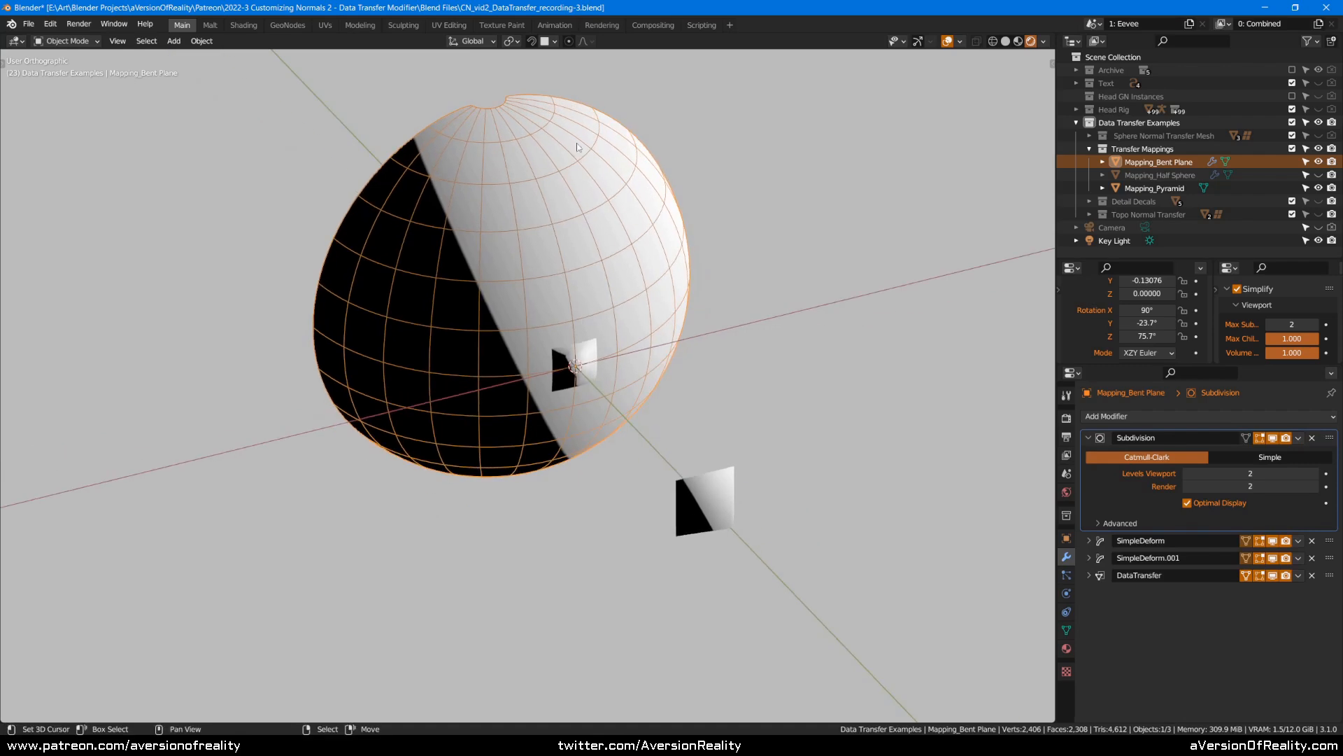
left_click(1253, 457)
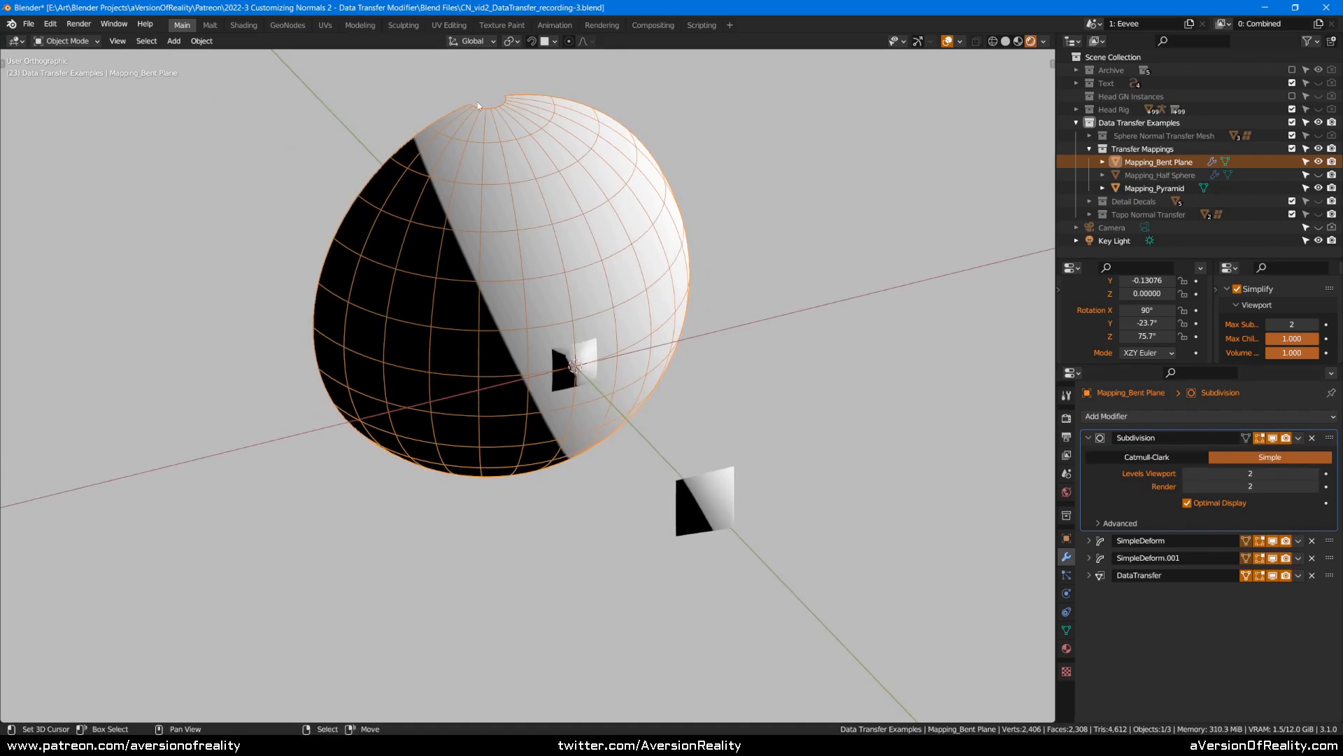
middle_click_drag(511, 128, 552, 151)
left_click(1083, 438)
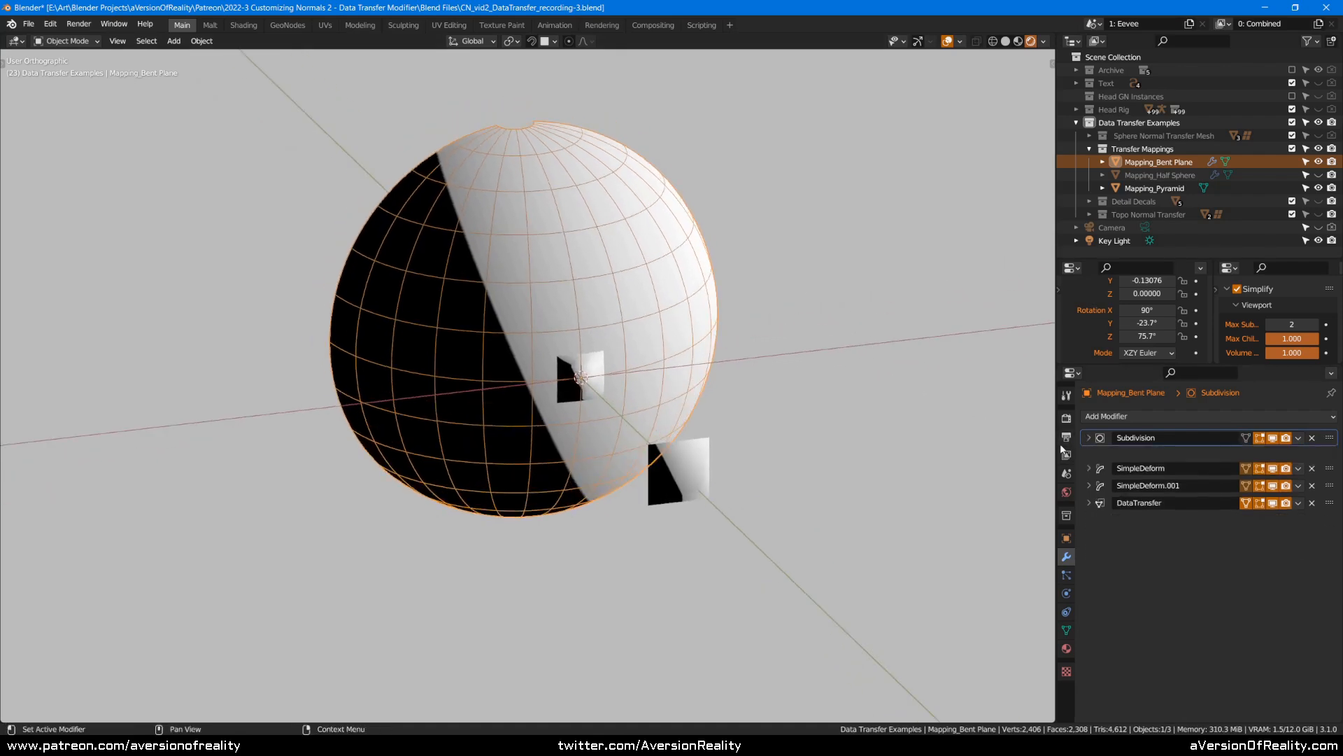
- Move Mapping_Pyramid 0.00259 along X, 0.01472 along Y and 0.04321 along Z, up beside the rounded surface
left_click(708, 474)
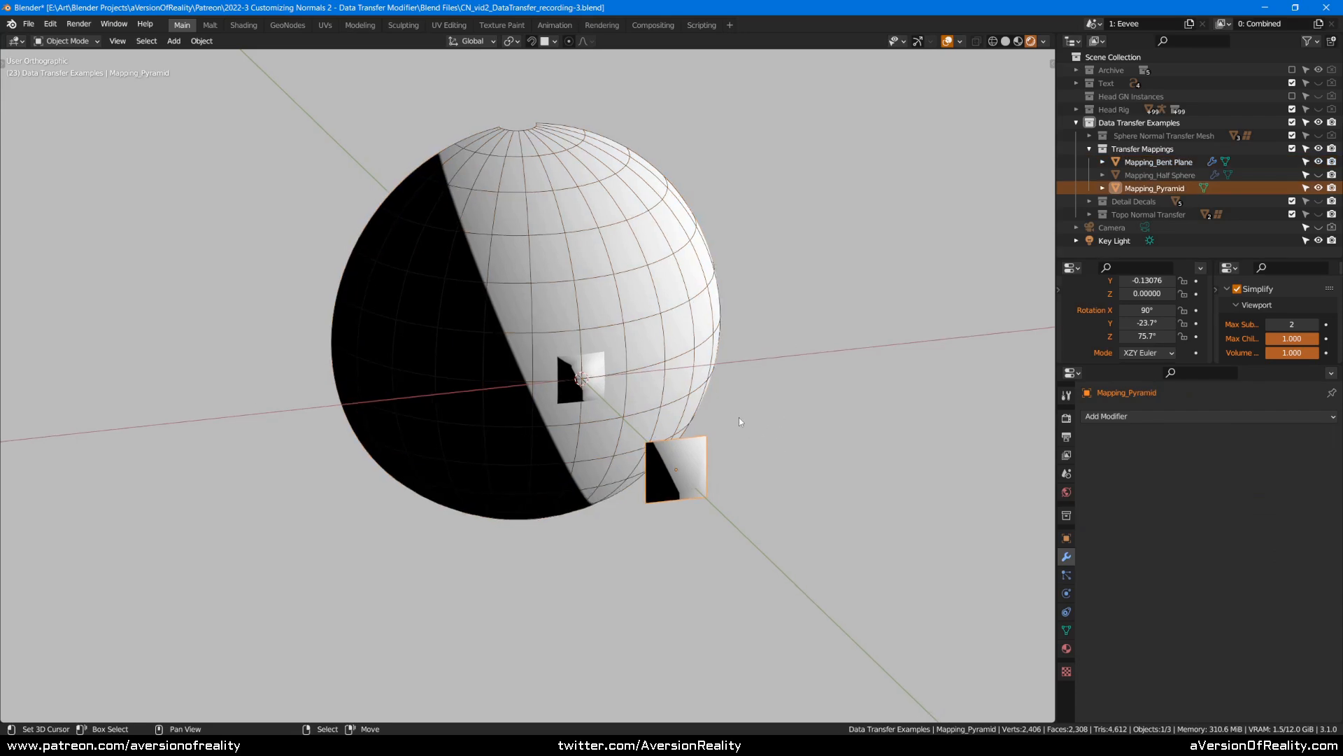
key("g")
left_click(733, 299)
middle_click_drag(733, 300, 816, 364)
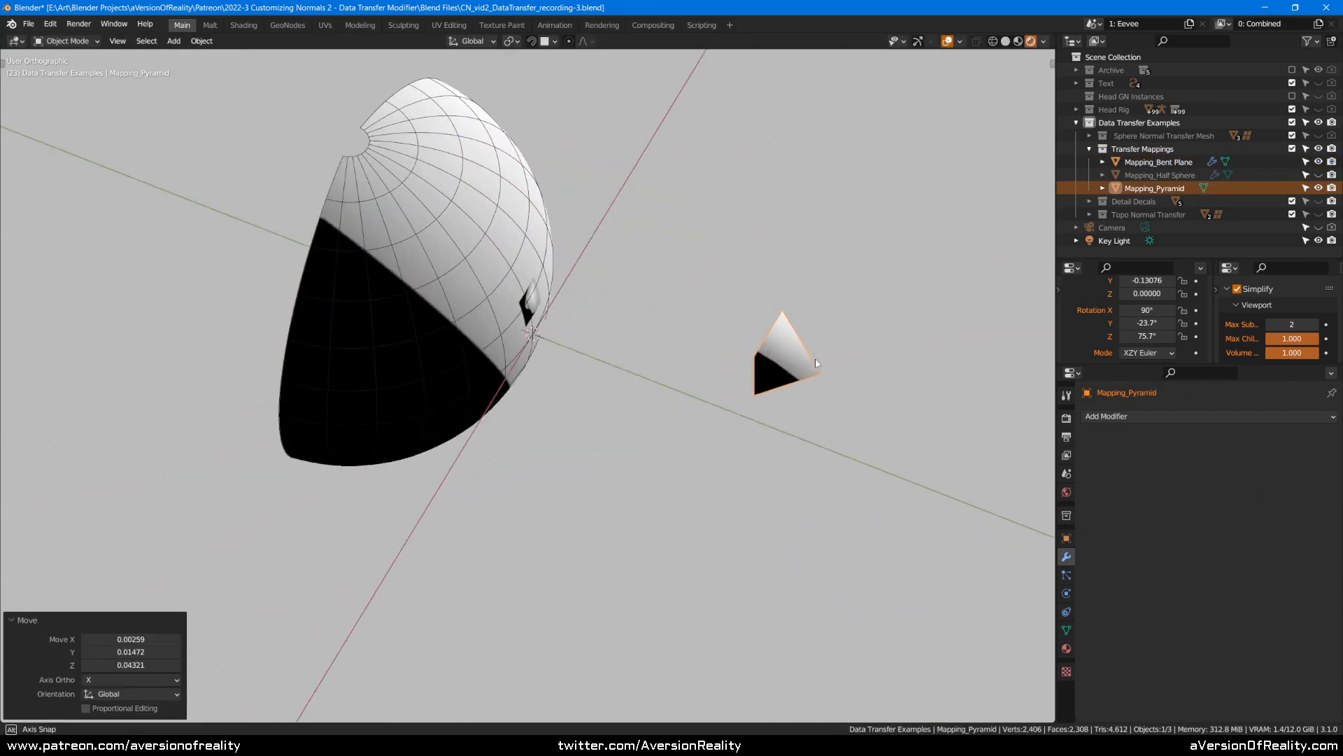
- Move Mapping_Pyramid 0.10937 along Y and rotate it toward the rounded surface, finishing with a -11.4° turn about the view
key("g")
key("y")
left_click(574, 293)
middle_click_drag(574, 292, 700, 315)
key("r")
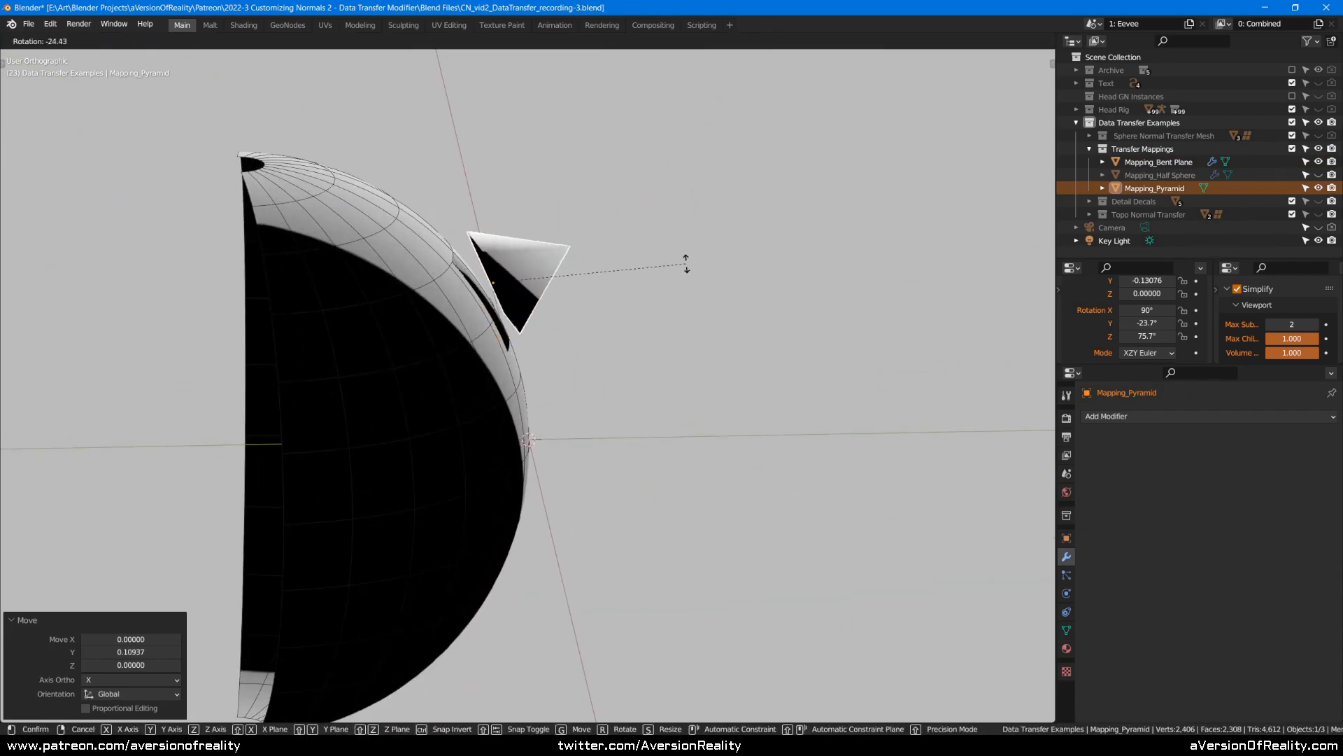
left_click(675, 225)
middle_click_drag(674, 225, 772, 364)
key("r")
left_click(771, 236)
- Move Mapping_Pyramid 0.04642 along X, 0.02966 along Y and -0.04234 along Z, then shift and rotate it outside the bent surface
key("g")
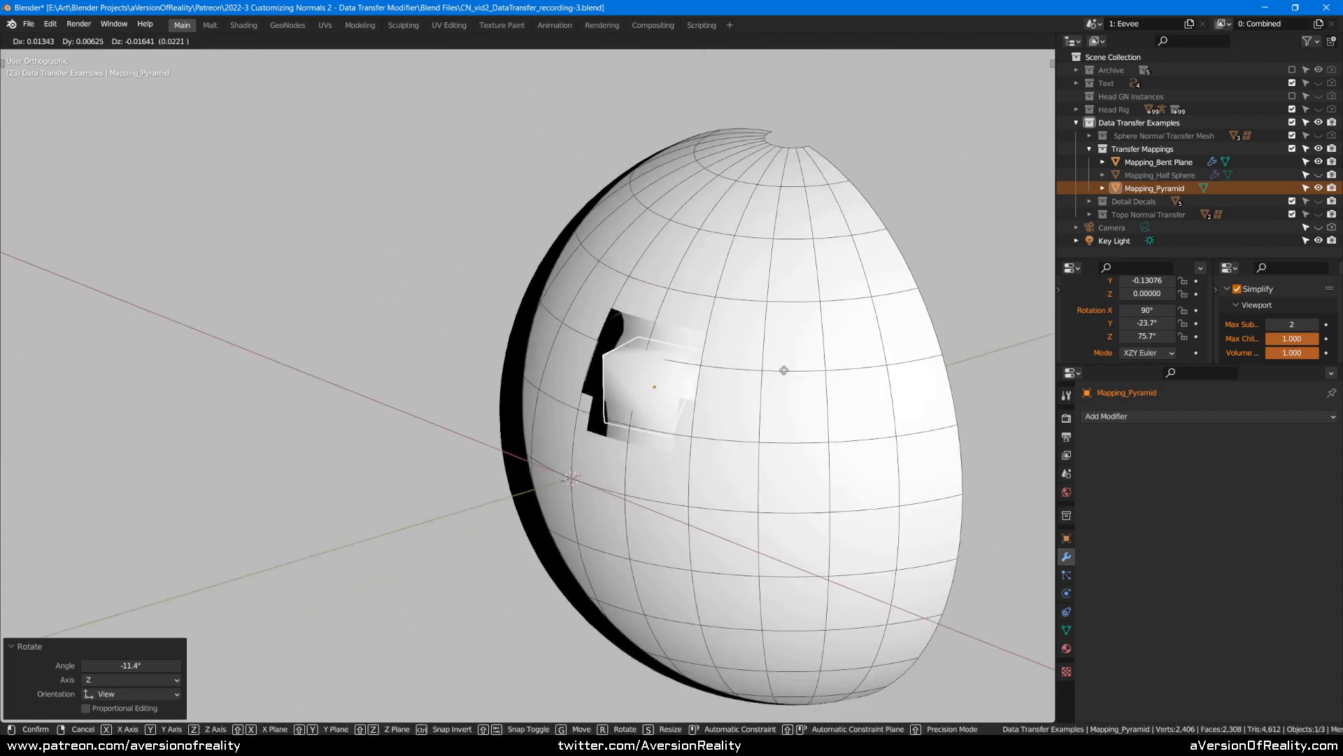
left_click(843, 496)
middle_click_drag(843, 497, 884, 351)
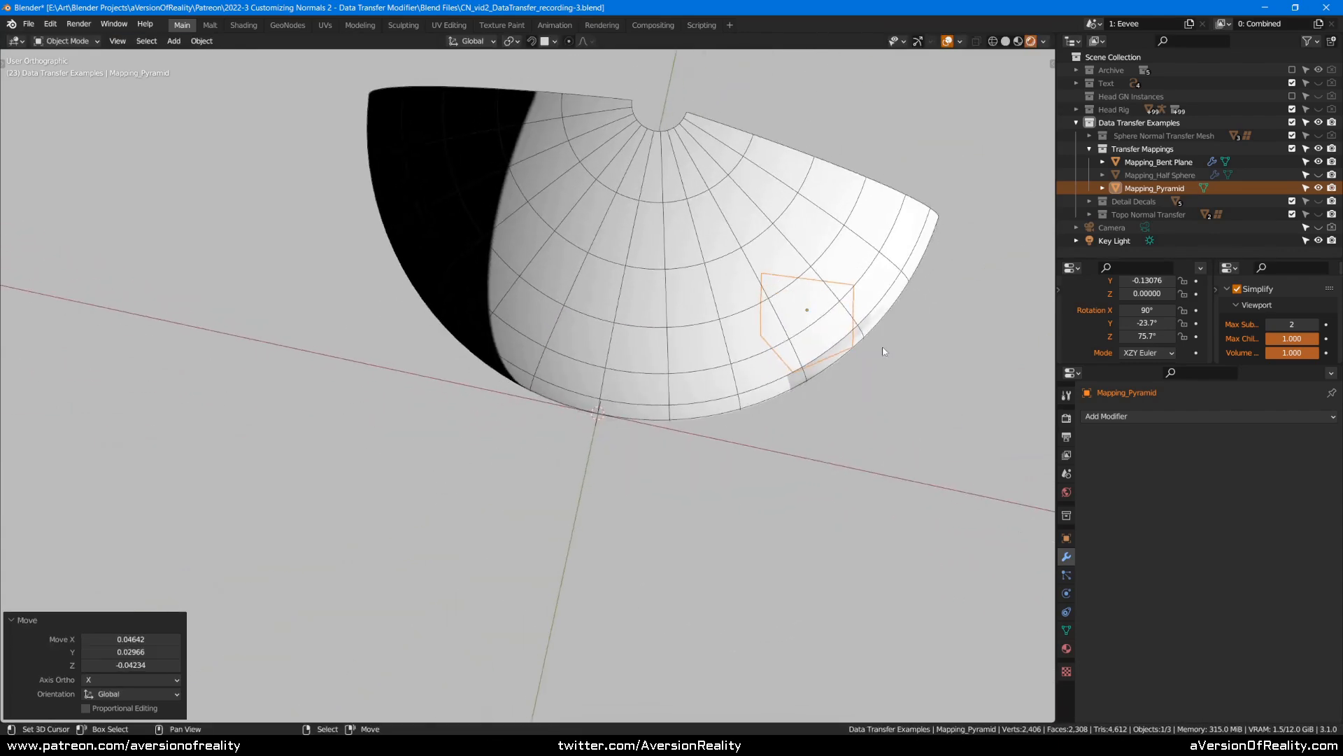
key("g")
left_click(846, 490)
key("r")
left_click(910, 413)
- Rotate Mapping_Pyramid, move it -0.00134 along X, 0.00037 along Y and 0.01449 along Z, and scale it up beside the surface
middle_click_drag(879, 453, 718, 357)
key("r")
left_click(1007, 464)
key("g")
left_click(1000, 414)
key("s")
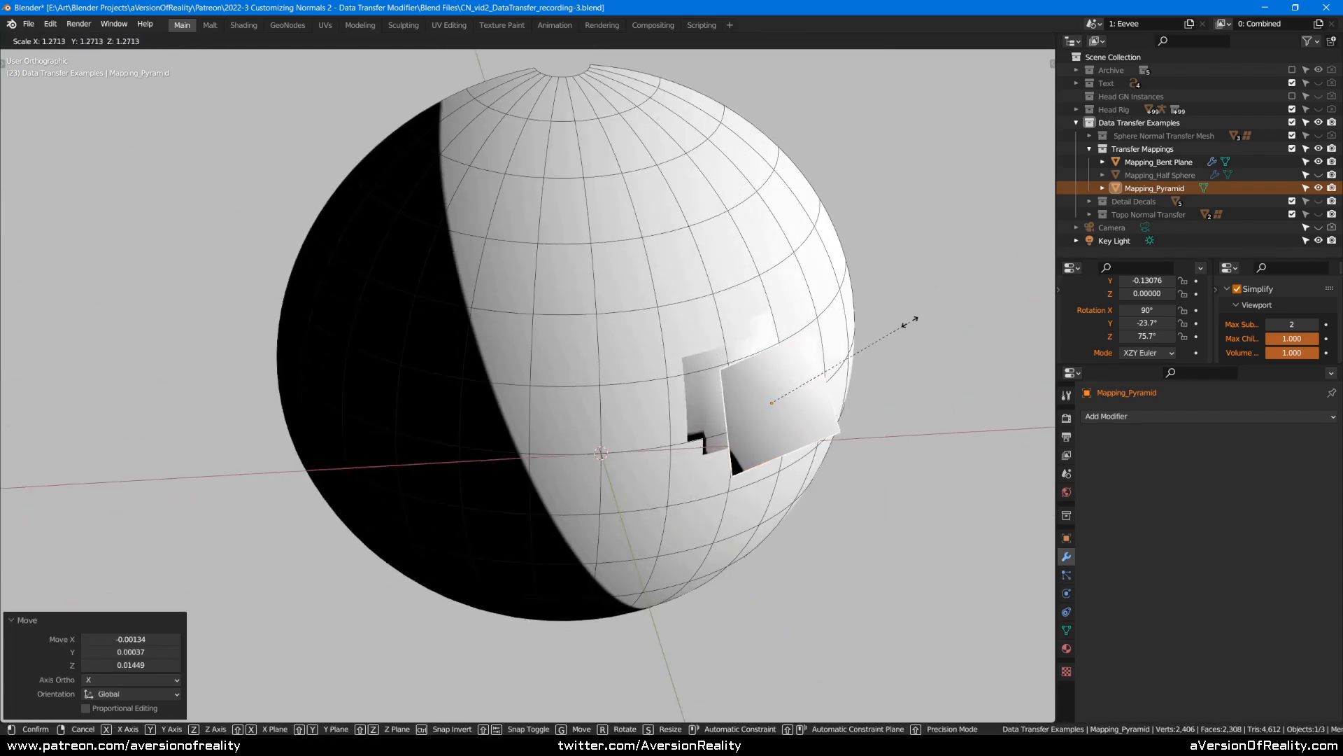
left_click(846, 320)
- Disable Optimal Display on Mapping_Bent Plane's Subdivision modifier and set both Simplify Max Subdivision and the modifier's viewport level to 3
left_click(775, 303)
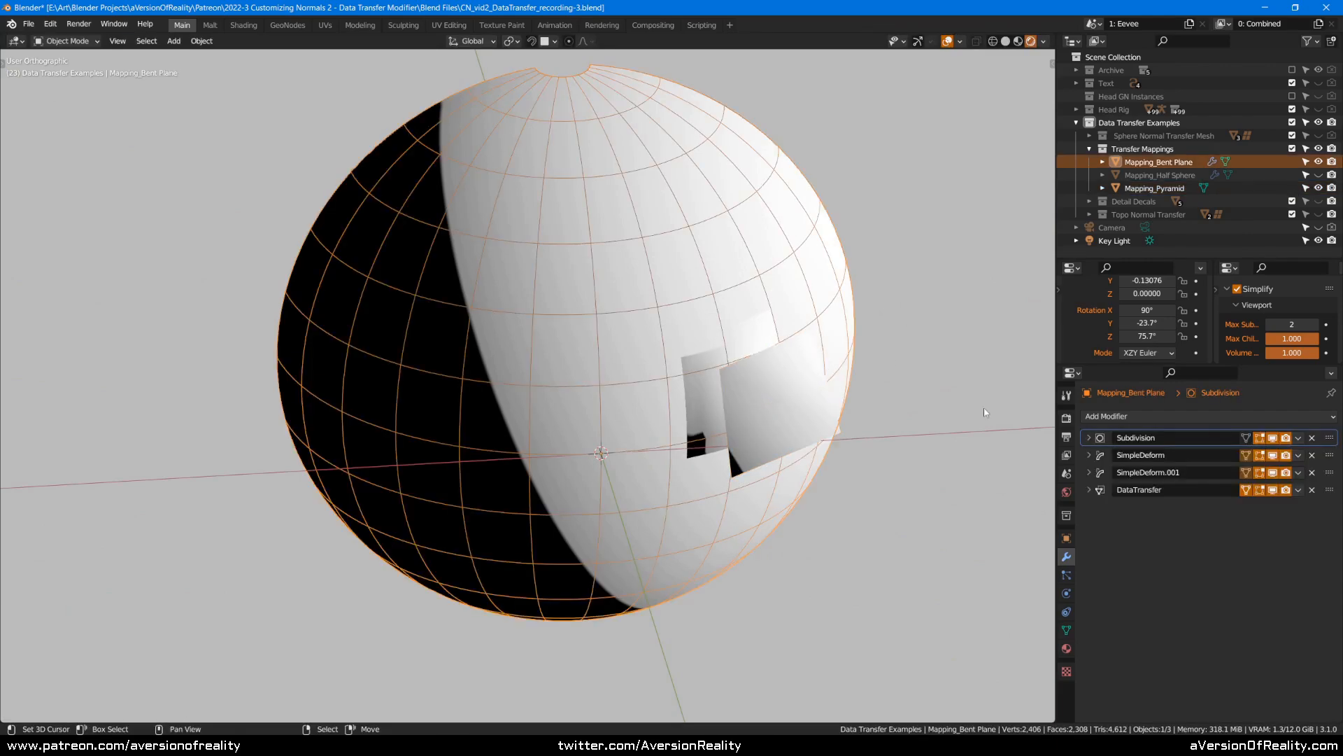
left_click(1083, 439)
left_click(1225, 505)
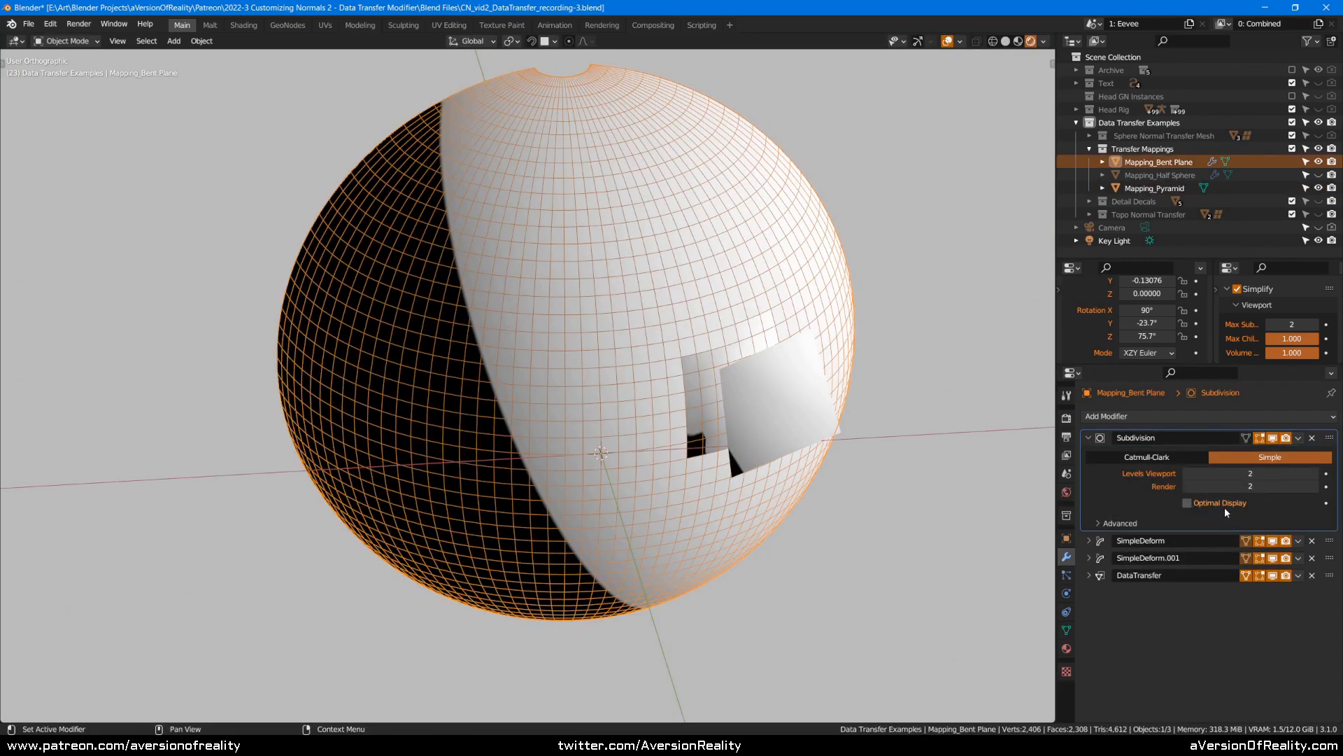
left_click(1316, 324)
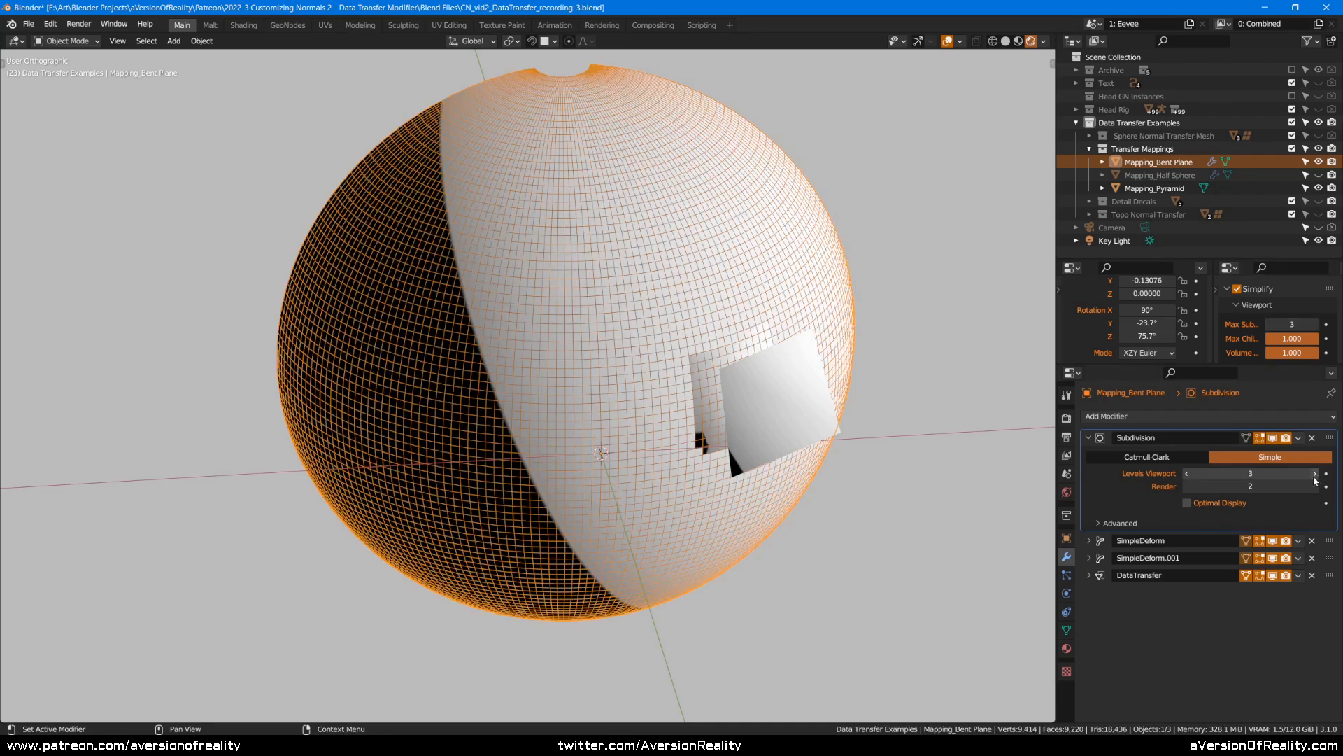
- Move Mapping_Pyramid onto the light-dark boundary of the bent surface and rotate it, finishing with -61.3° about the view
left_click(771, 399)
right_click(792, 405)
key("Escape")
key("g")
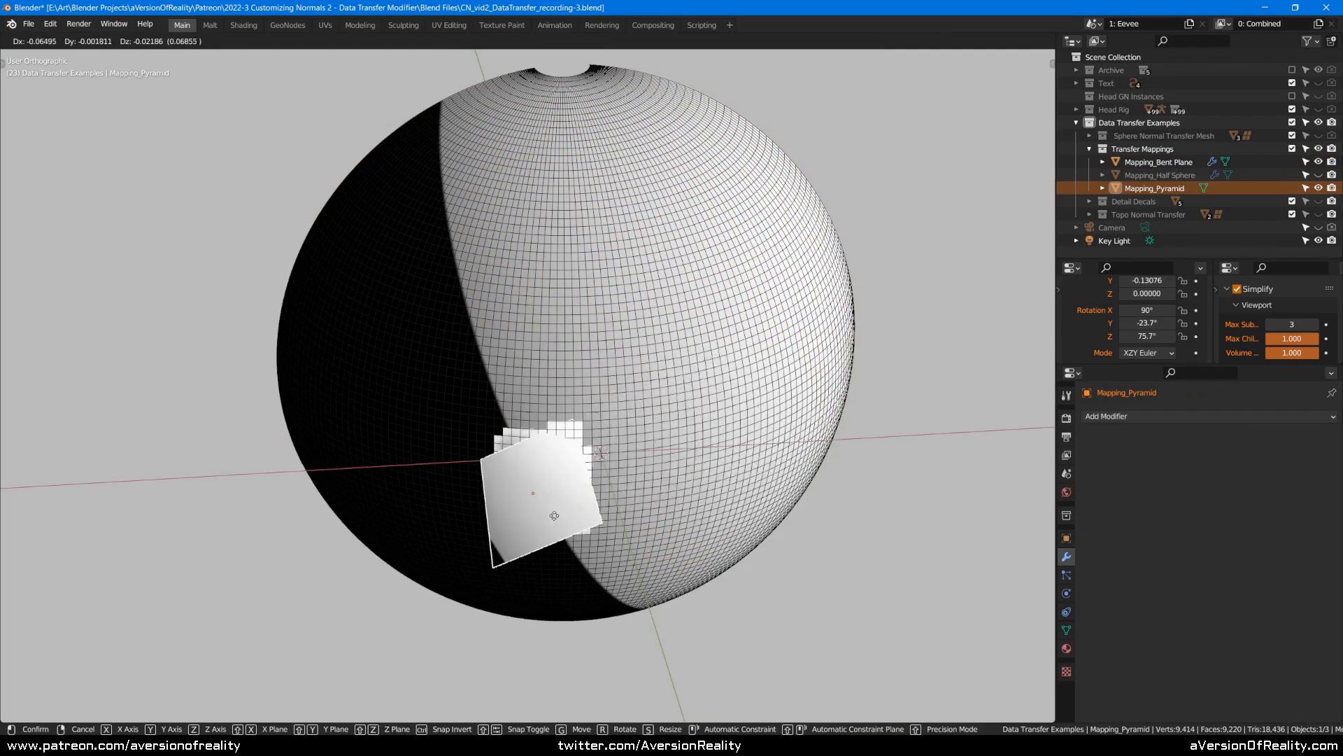
left_click(473, 517)
key("r")
left_click(693, 525)
middle_click_drag(692, 525, 804, 515)
key("r")
left_click(594, 322)
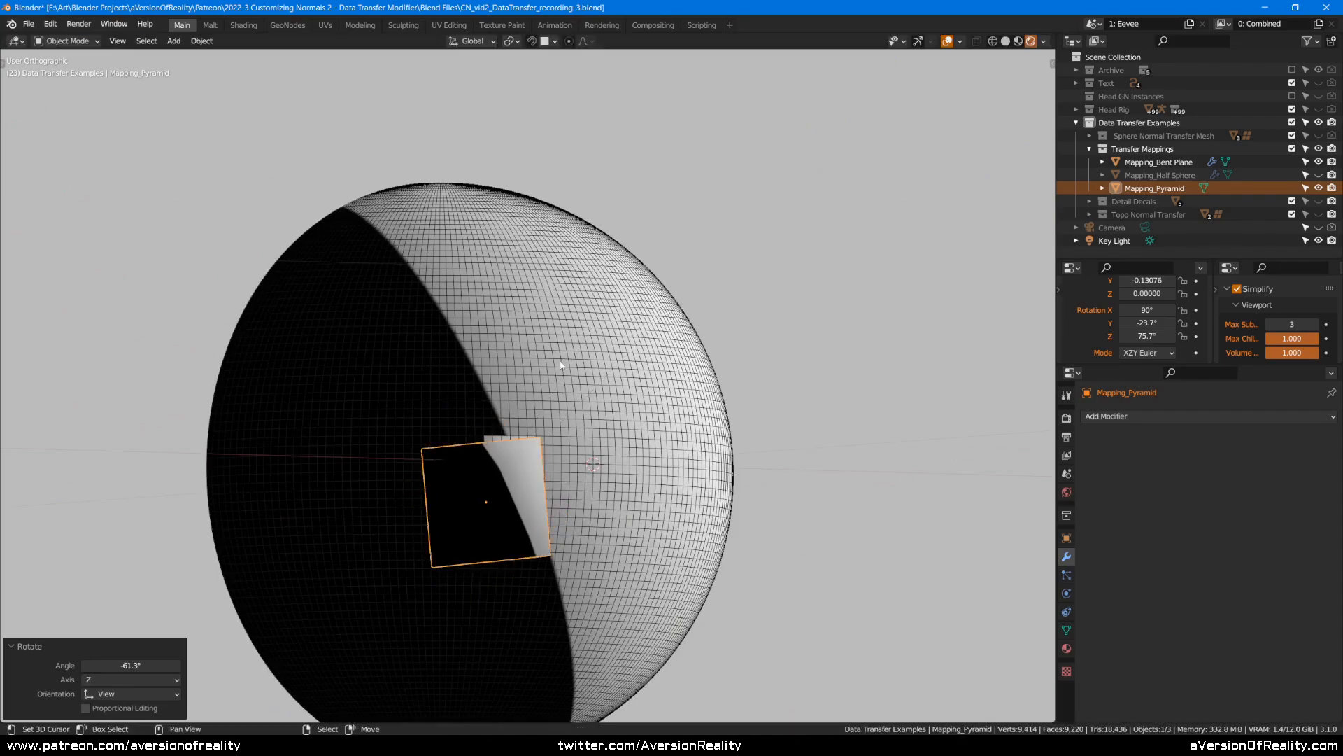
- Keep adjusting Mapping_Pyramid's angle against the bent surface, finishing with a 9.57° rotation about the view
middle_click_drag(719, 312, 744, 525)
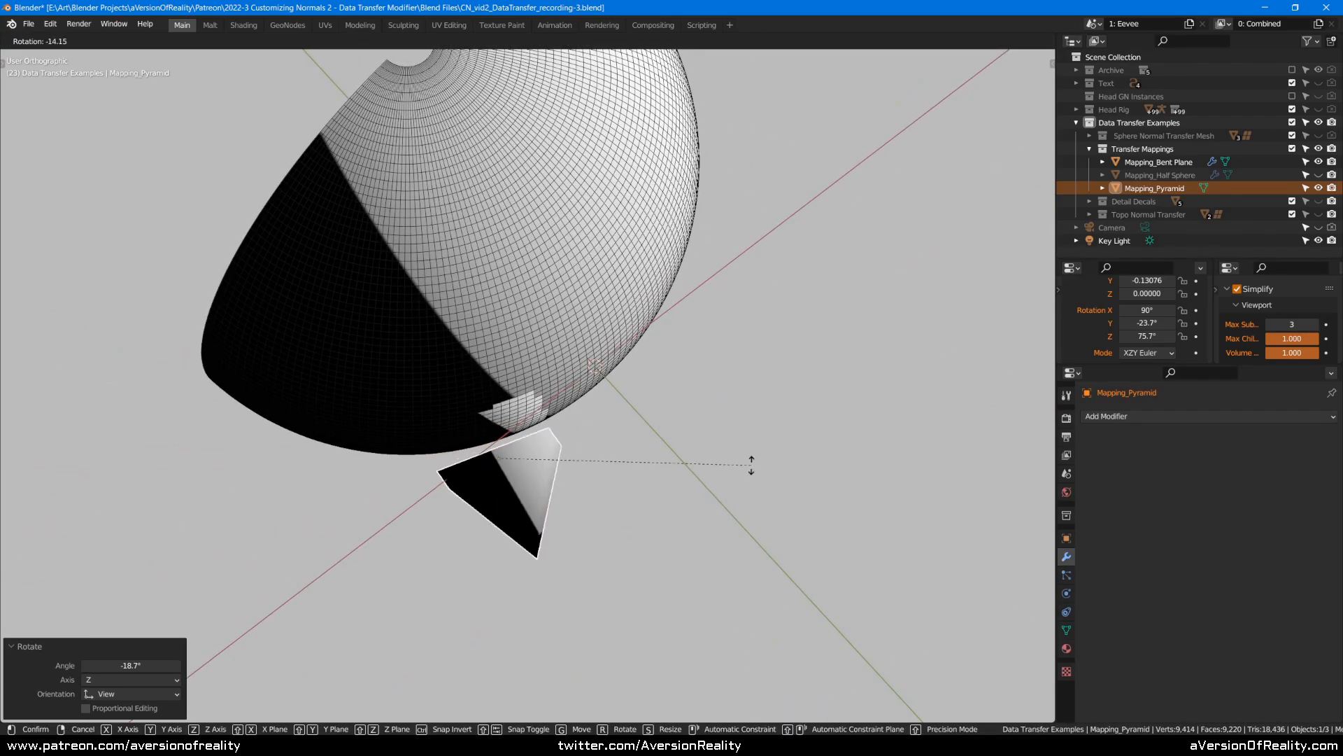
middle_click_drag(809, 492, 734, 420)
middle_click_drag(705, 359, 675, 380)
left_click(676, 380)
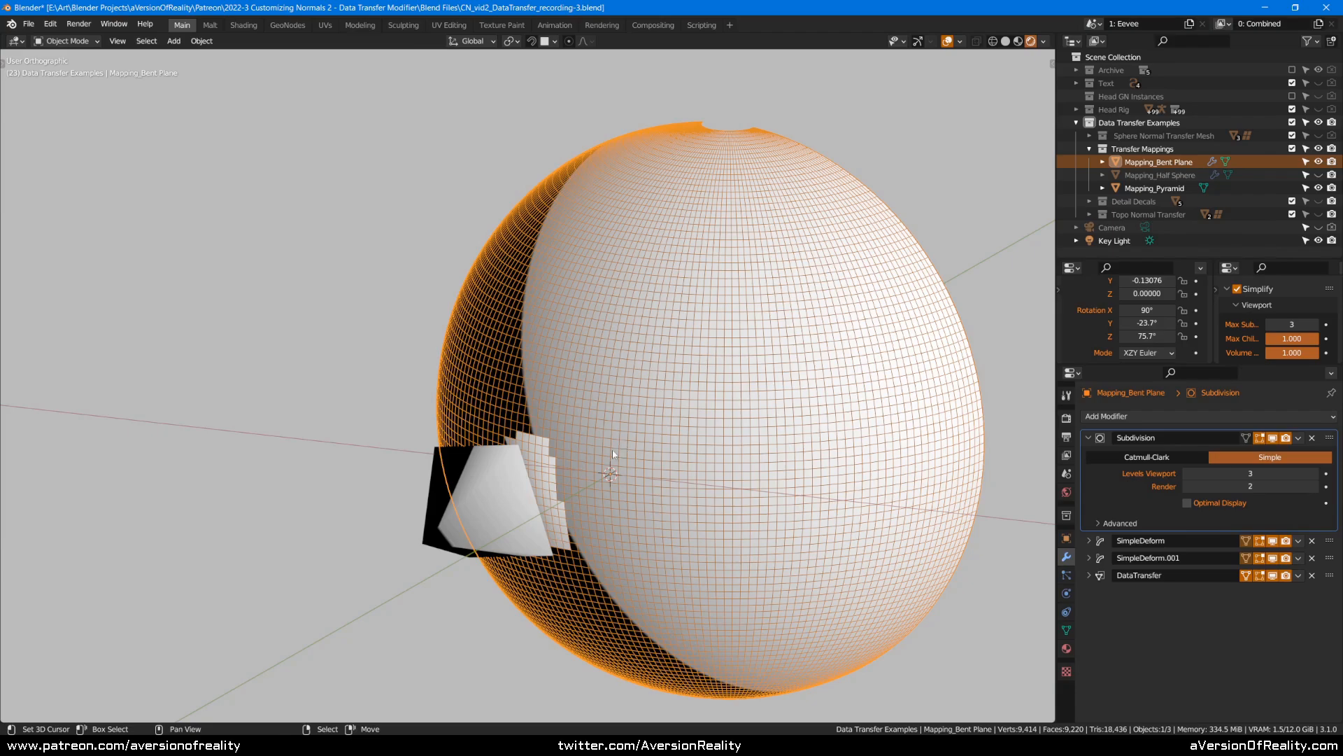
left_click(500, 475)
middle_click_drag(500, 475, 714, 438)
key("r")
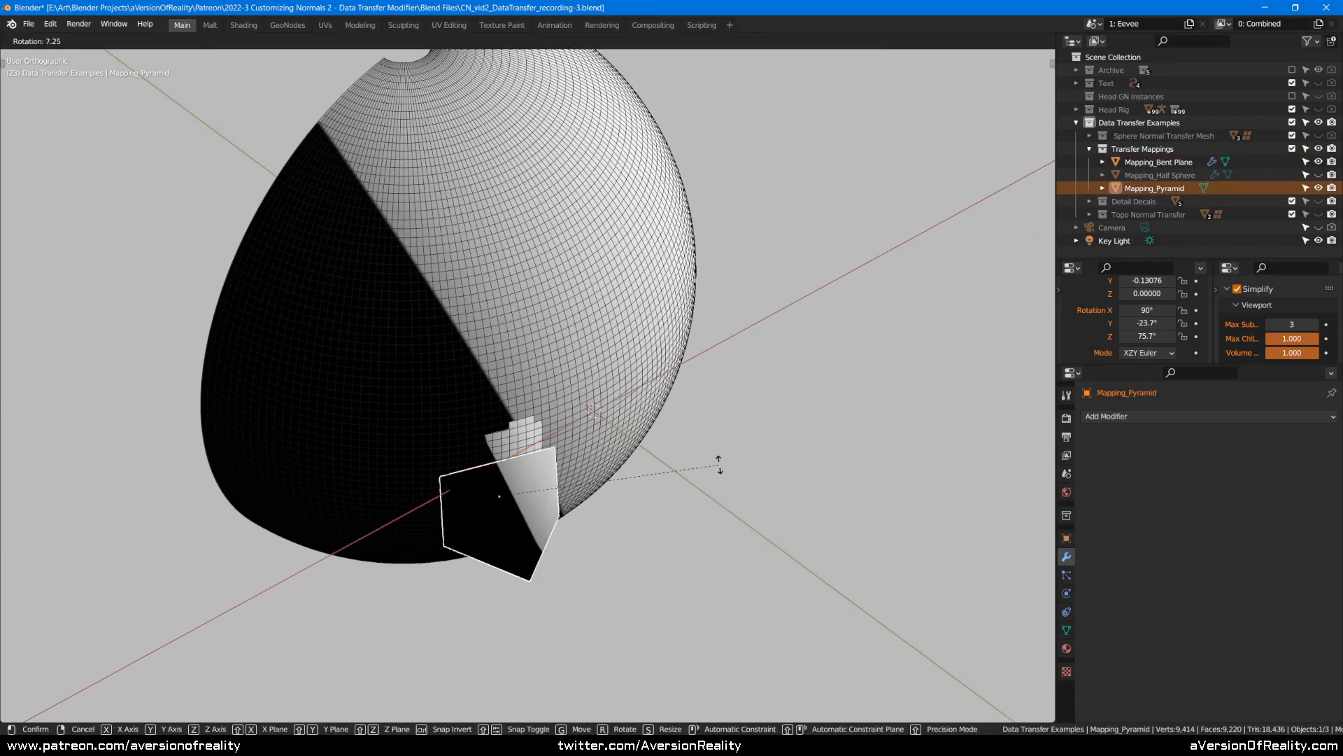
left_click(702, 476)
- Rotate Mapping_Pyramid once more and move it along the light-dark boundary toward the centre of the bent surface
middle_click_drag(715, 383, 667, 350)
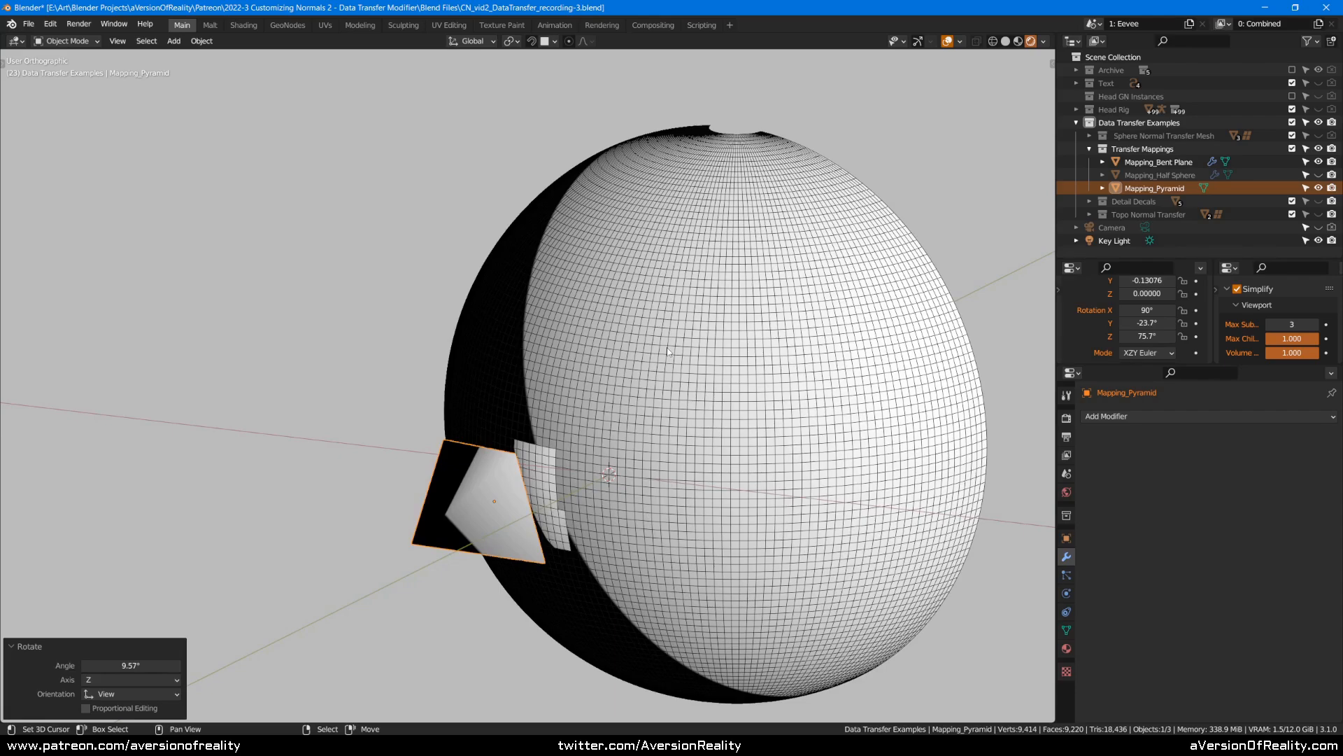
middle_click_drag(655, 360, 788, 447)
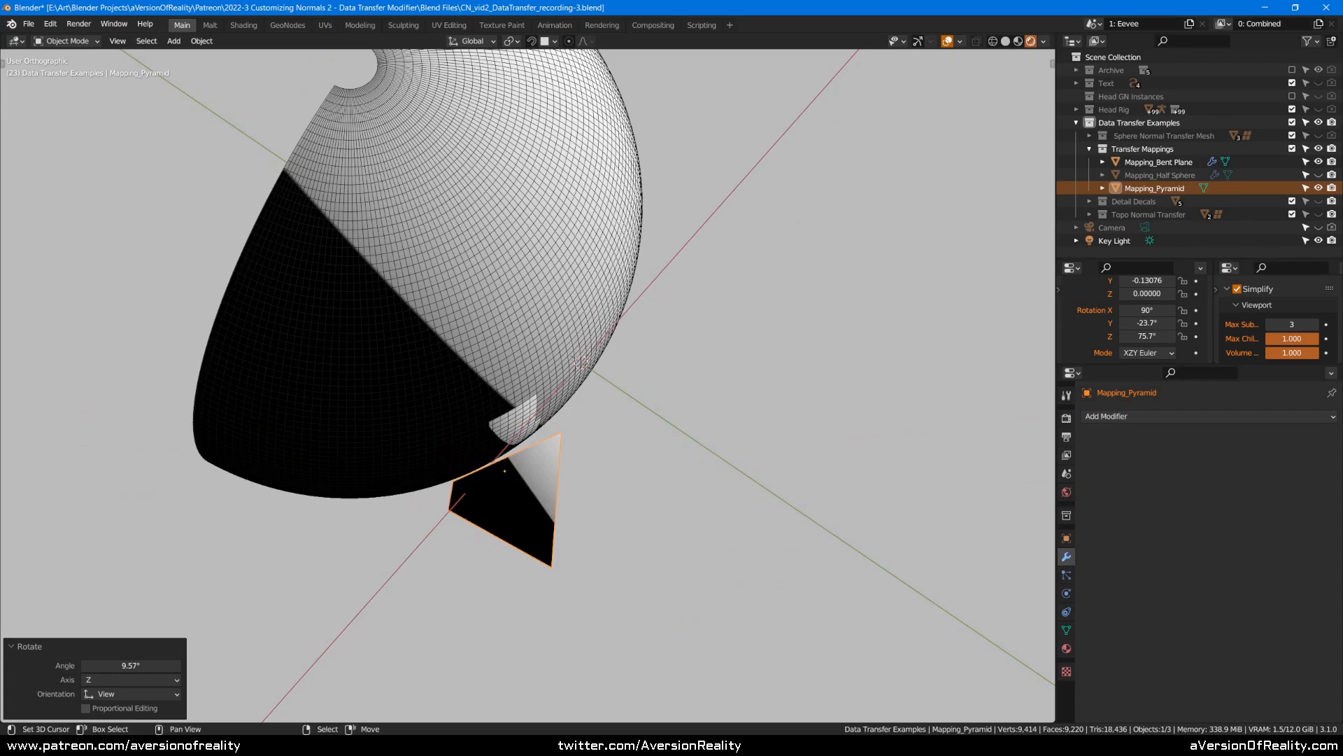
key("r")
left_click(554, 414)
mouse_move(739, 371)
middle_mouse_down()
mouse_move(664, 297)
mouse_move(689, 293)
mouse_move(751, 362)
middle_mouse_up()
key("g")
left_click(795, 327)
middle_click_drag(857, 331, 793, 309)
- Disable both SimpleDeform modifiers on Mapping_Bent Plane in the viewport to flatten it
left_click(852, 290)
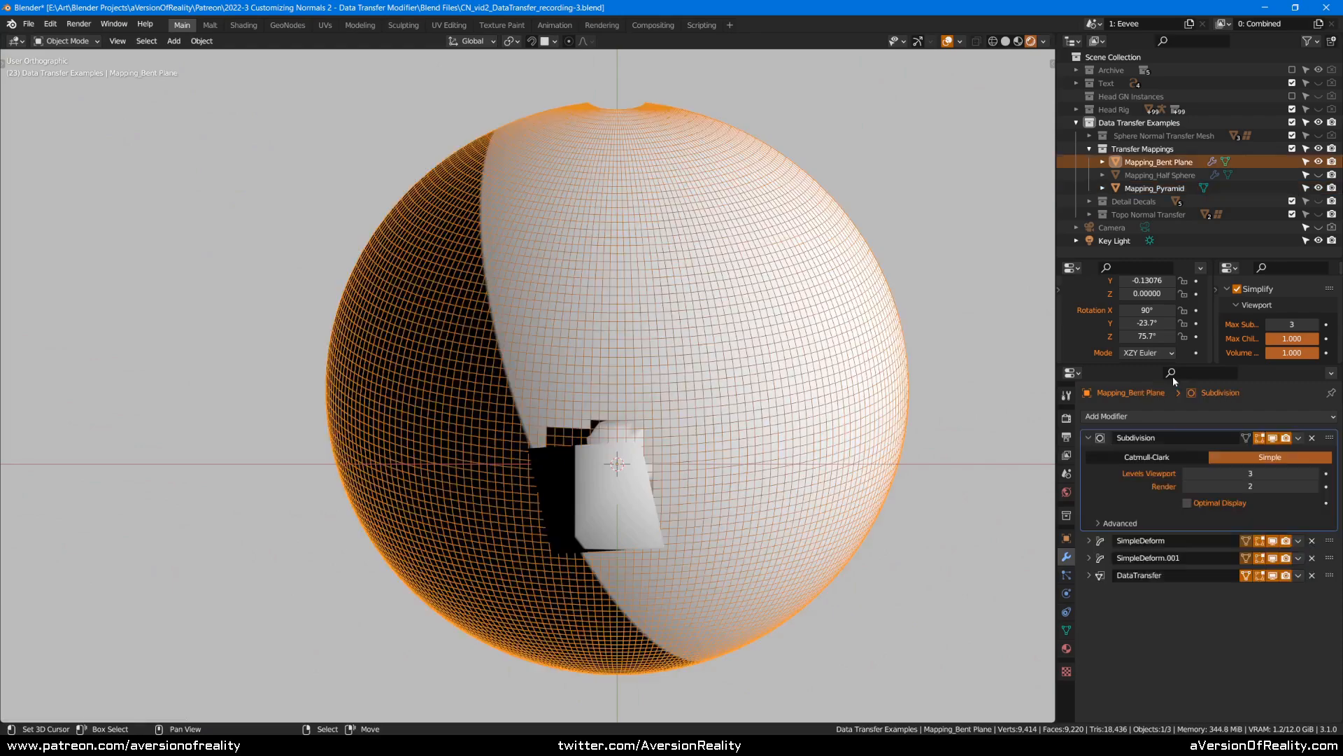
left_click(1272, 558)
left_click(1272, 542)
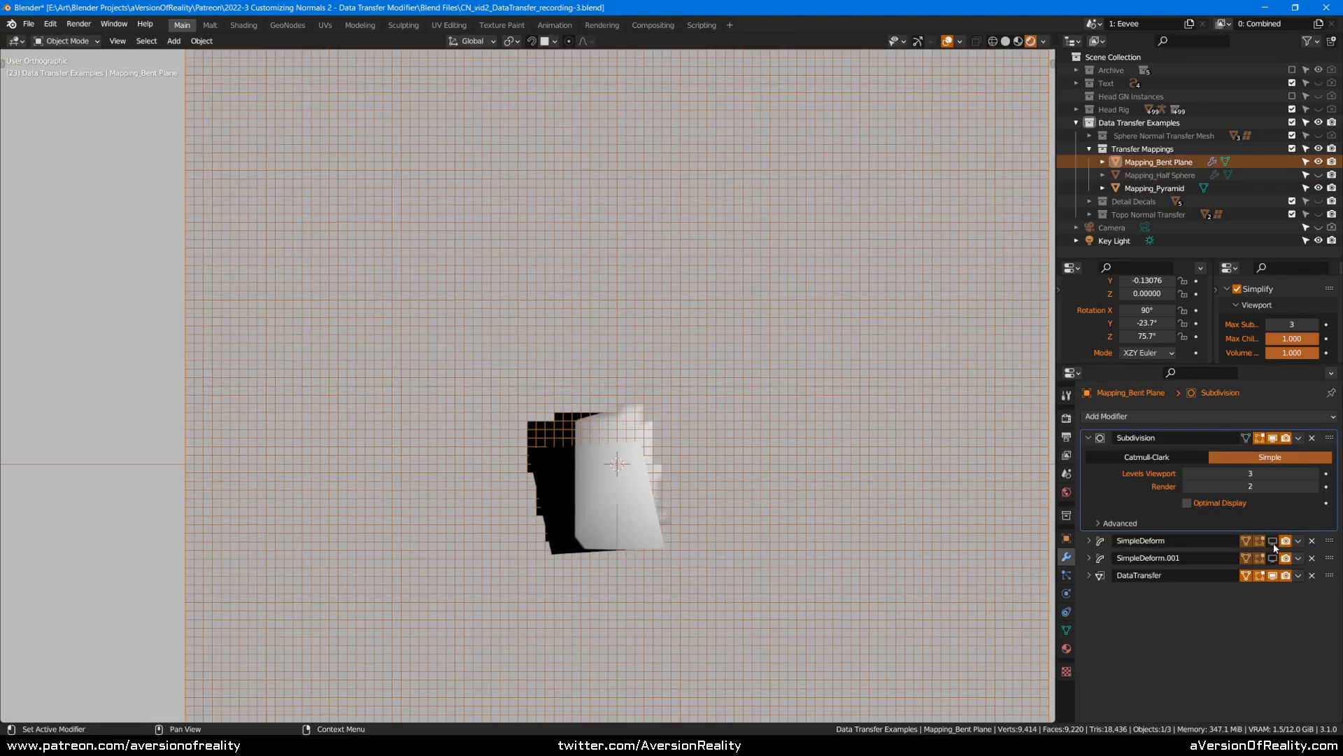
- Switch to the front view, hide Mapping_Pyramid and show Mapping_Half Sphere in the viewport
scroll(850, 333, "down", 3)
key("KP_1")
left_click(624, 459)
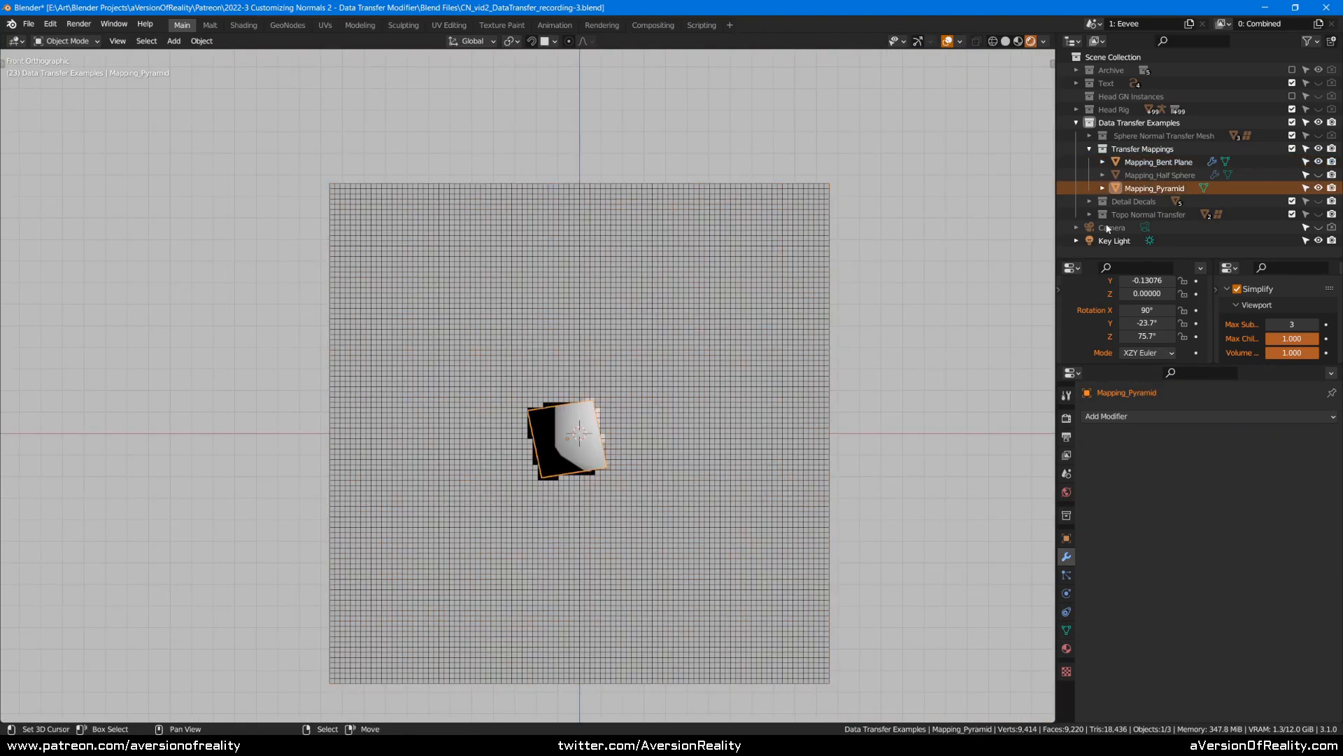
left_click(1318, 188)
left_click(1318, 174)
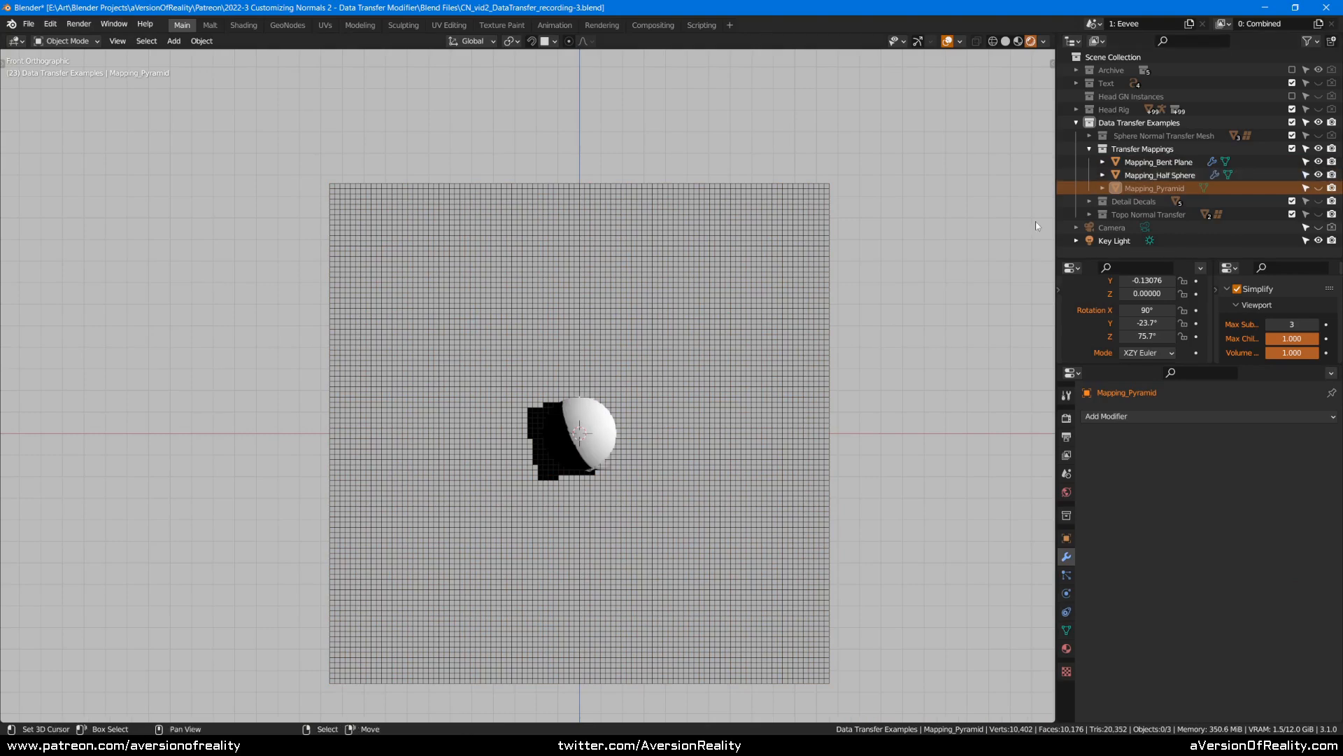
- Enable Optimal Display on Mapping_Bent Plane's Subdivision modifier and set its DataTransfer source to Mapping_Half Sphere
left_click(1156, 162)
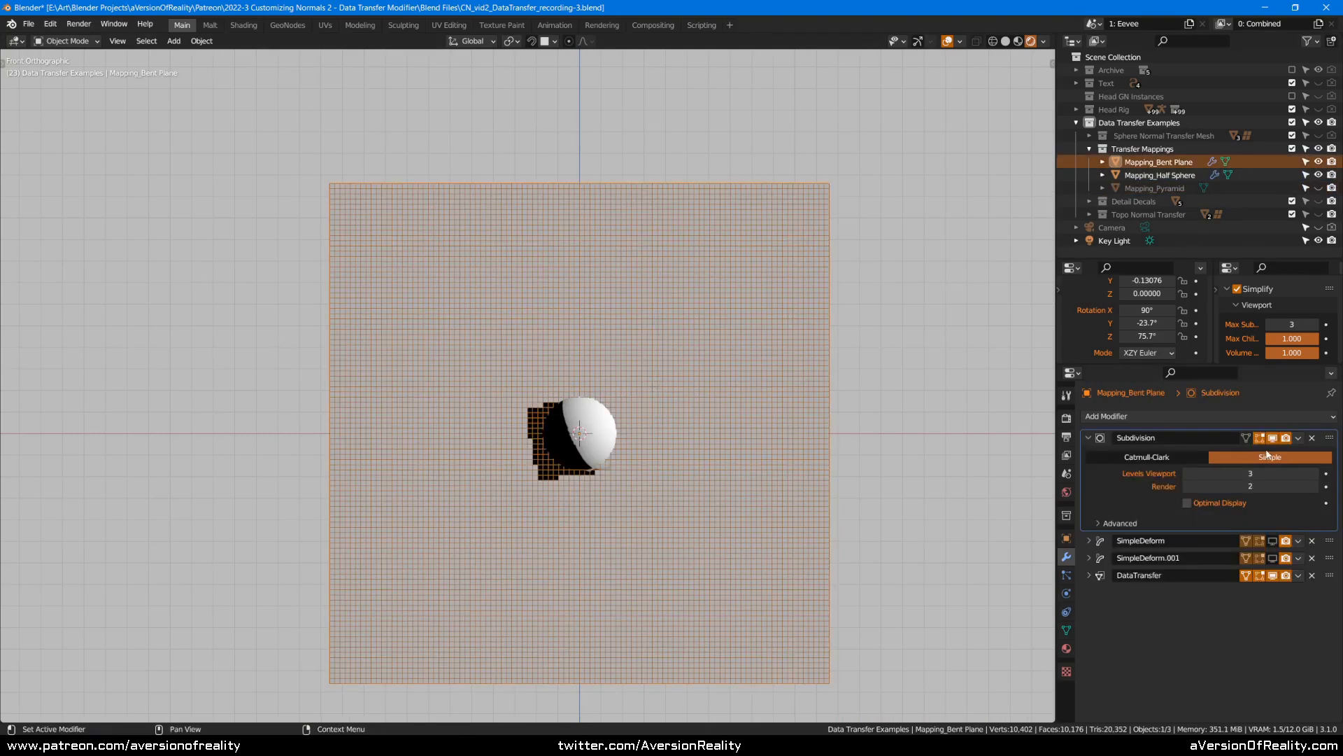
left_click(1189, 502)
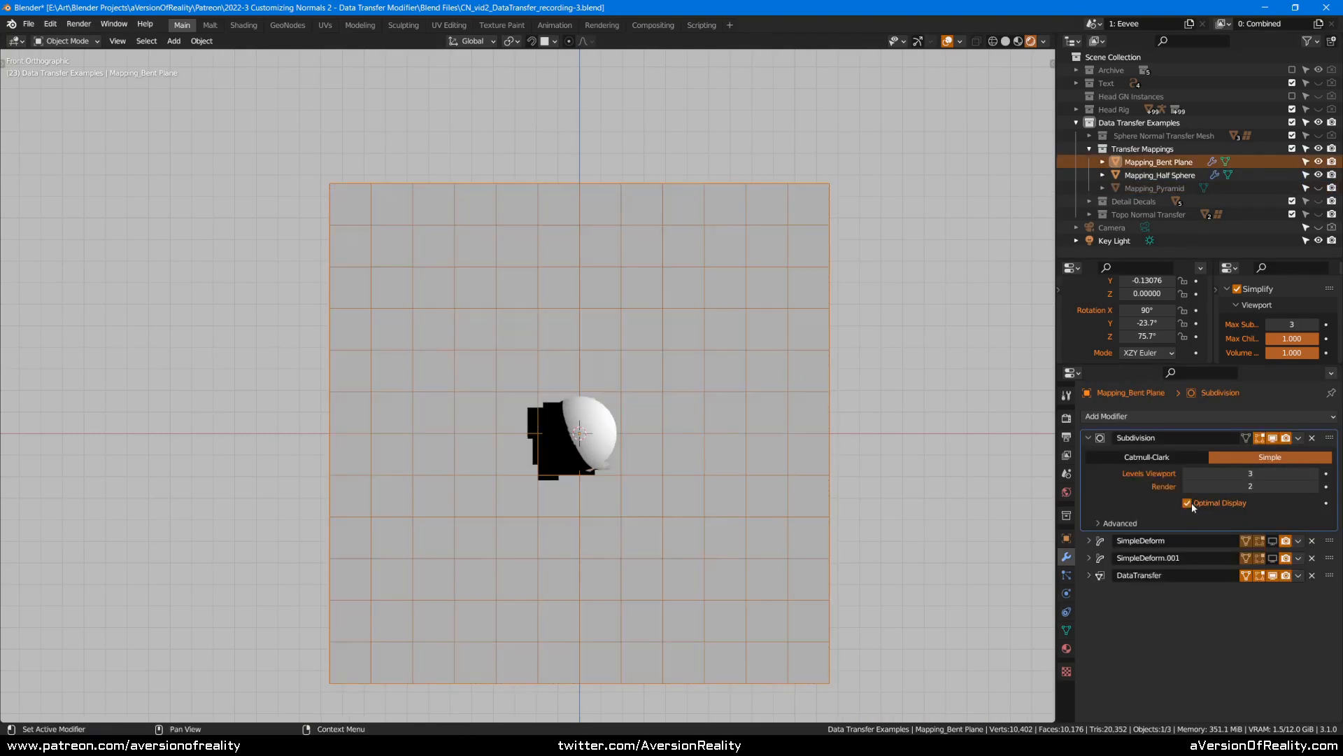
left_click(1089, 575)
scroll(1237, 612, "down", 4)
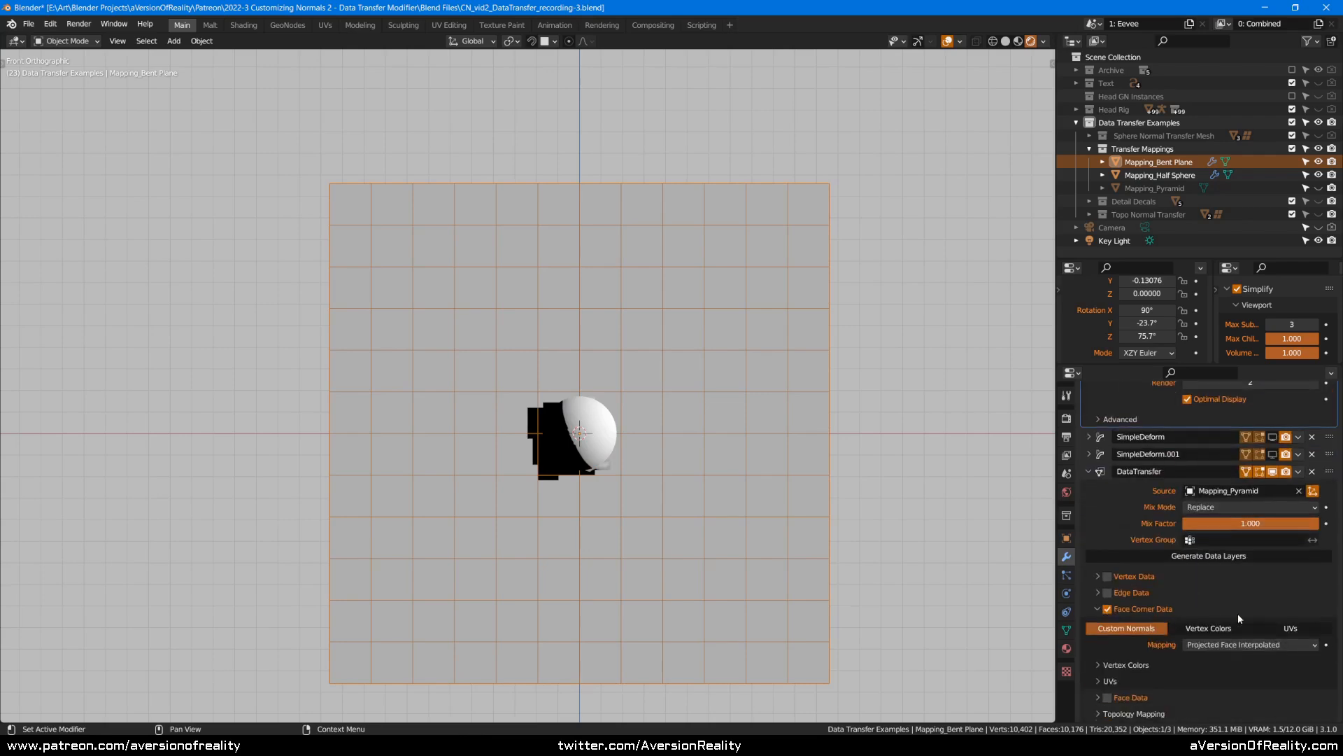
left_click(1298, 491)
left_click(1313, 491)
left_click(605, 418)
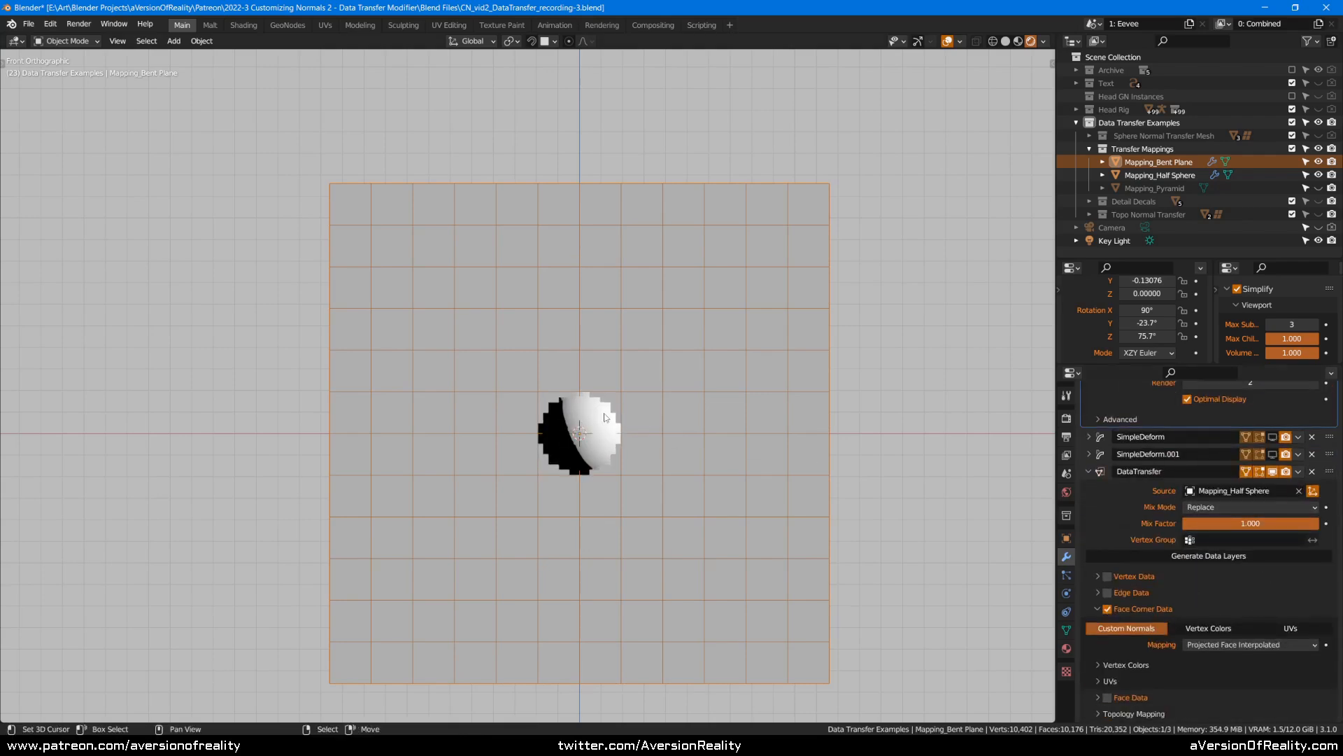
- Set Mapping_Half Sphere's viewport display type to Wire
left_click(605, 418)
left_click(1067, 537)
scroll(1193, 633, "down", 8)
scroll(1198, 648, "down", 2)
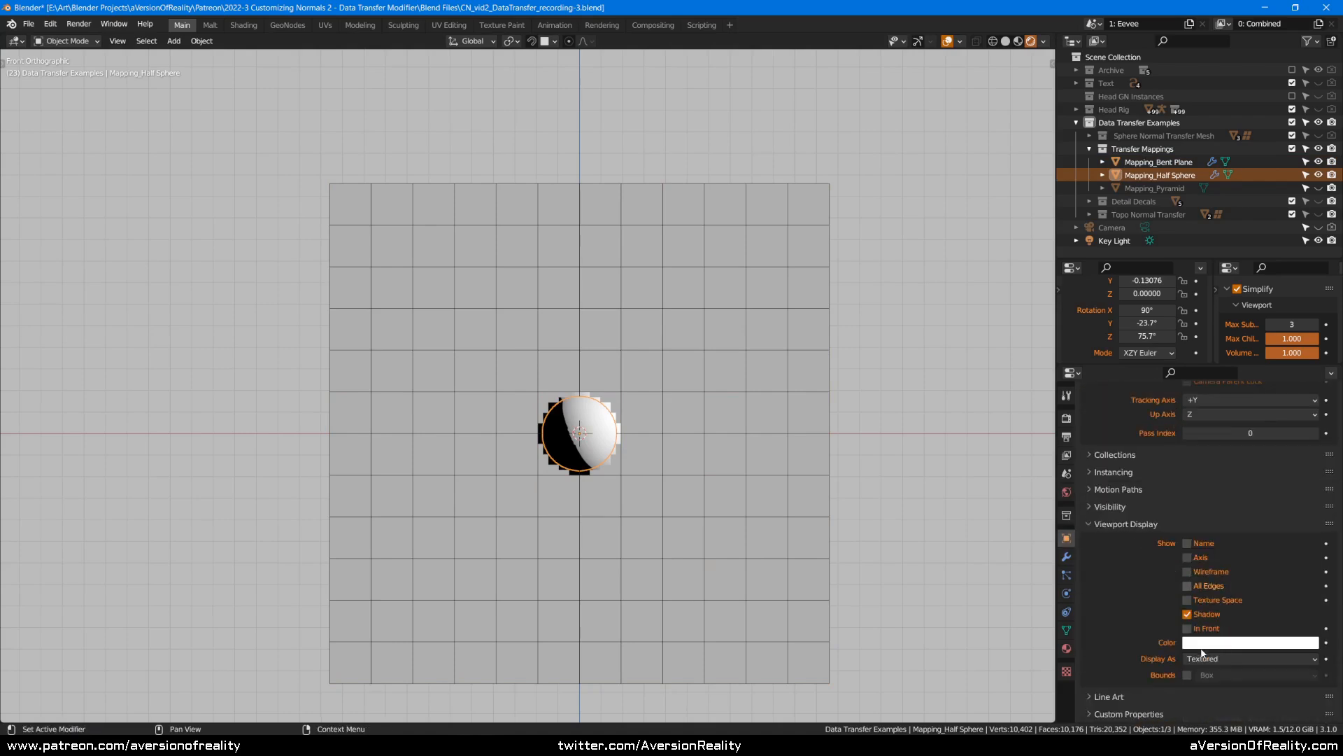
left_click(1222, 659)
left_click(1225, 632)
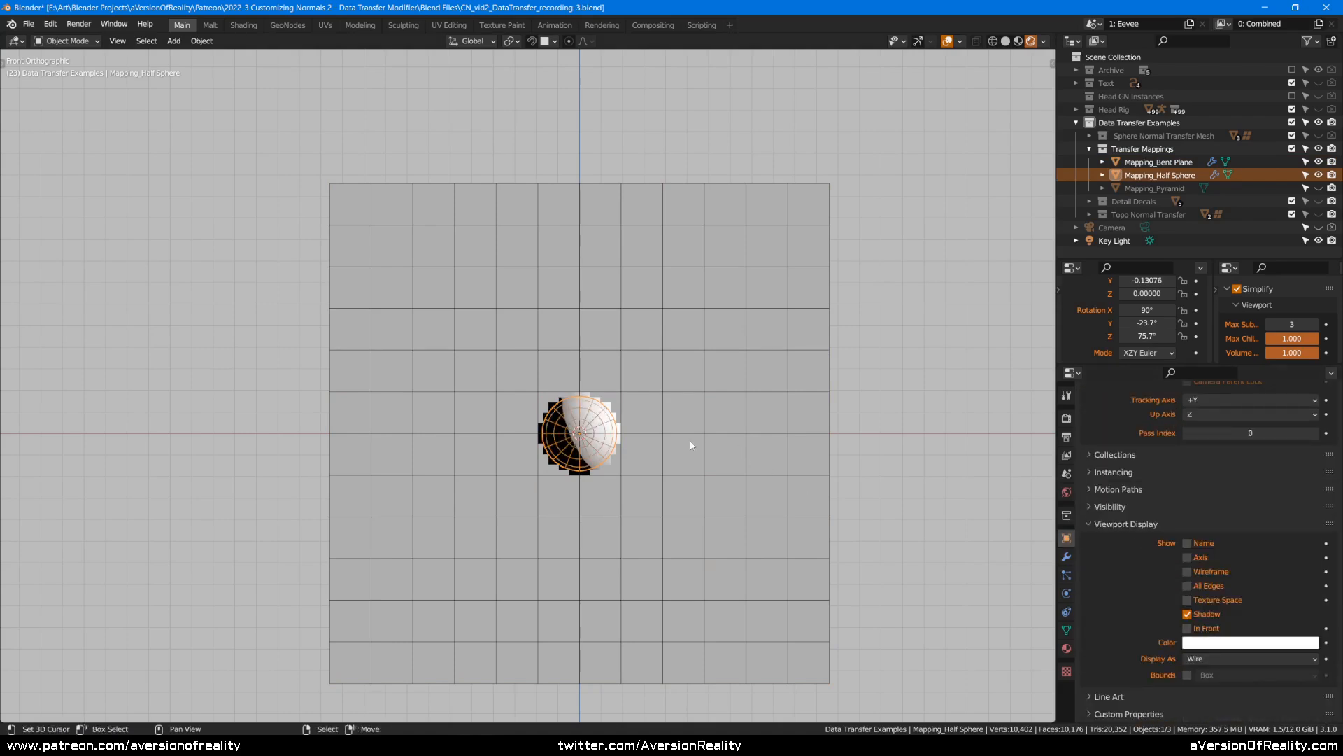
- Move Mapping_Half Sphere -0.00097 along X and 0.02995 along Z, then -0.00487 along X and -0.00852 along Z over the plane
key("g")
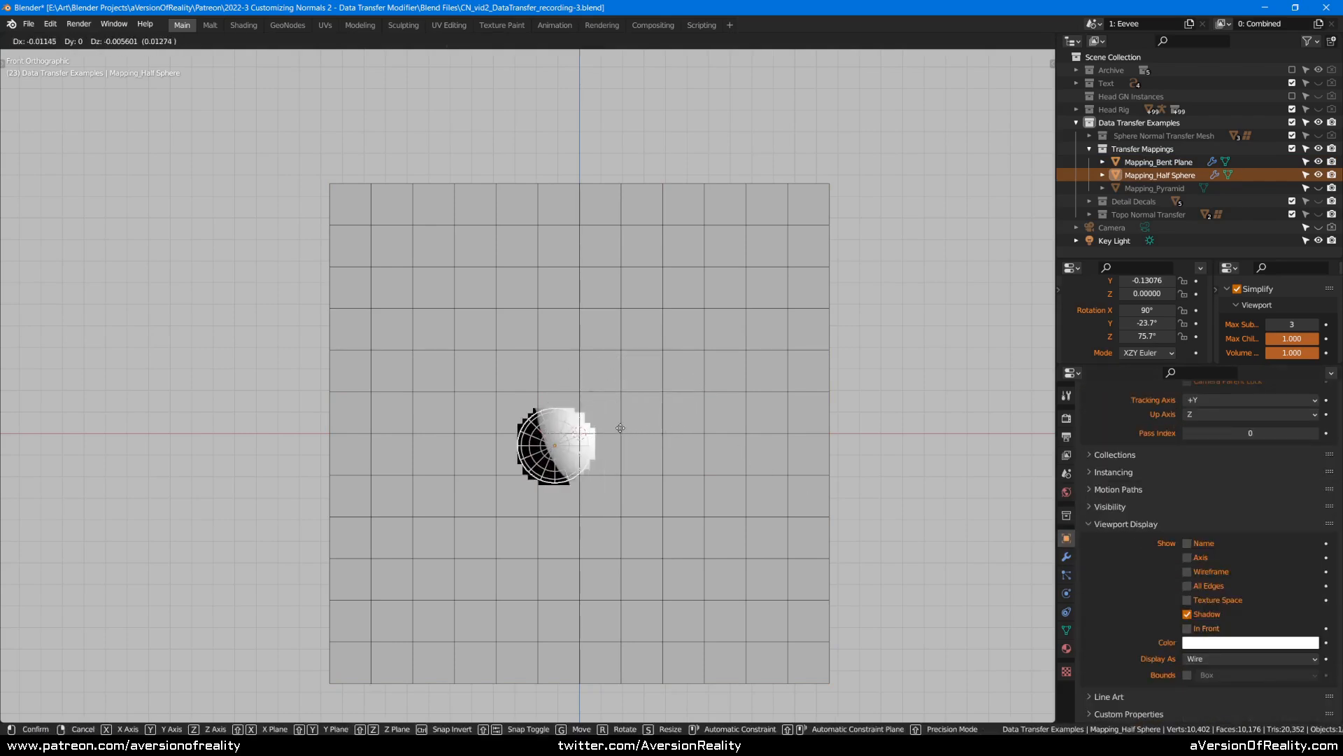
left_click(564, 357)
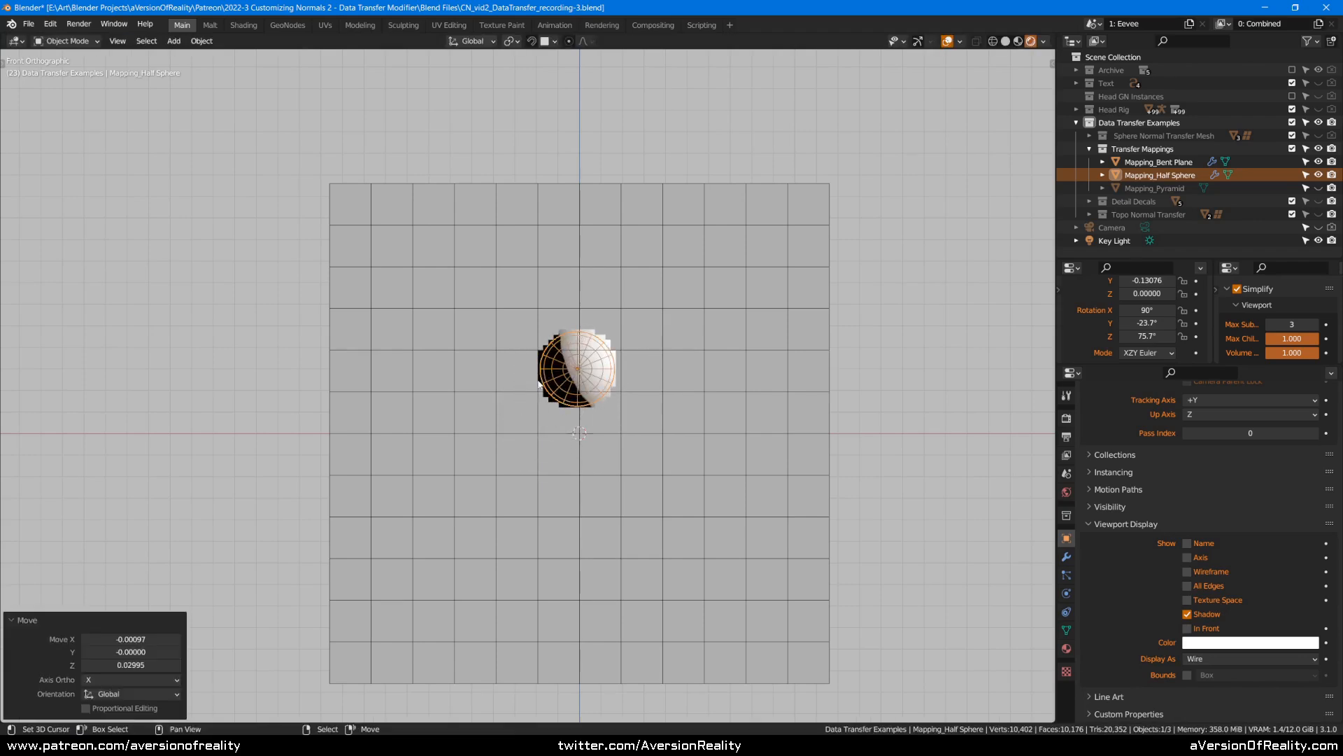
scroll(545, 380, "up", 7)
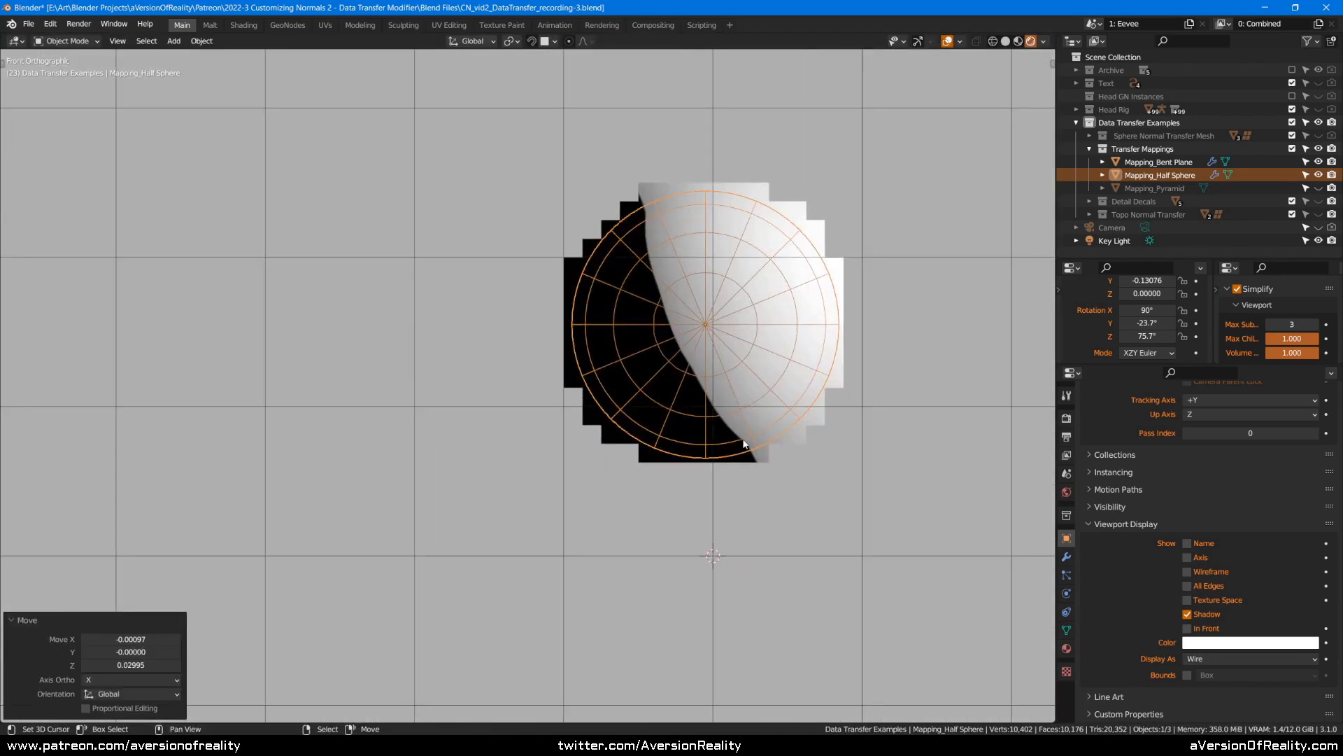
scroll(703, 376, "down", 7)
key("g")
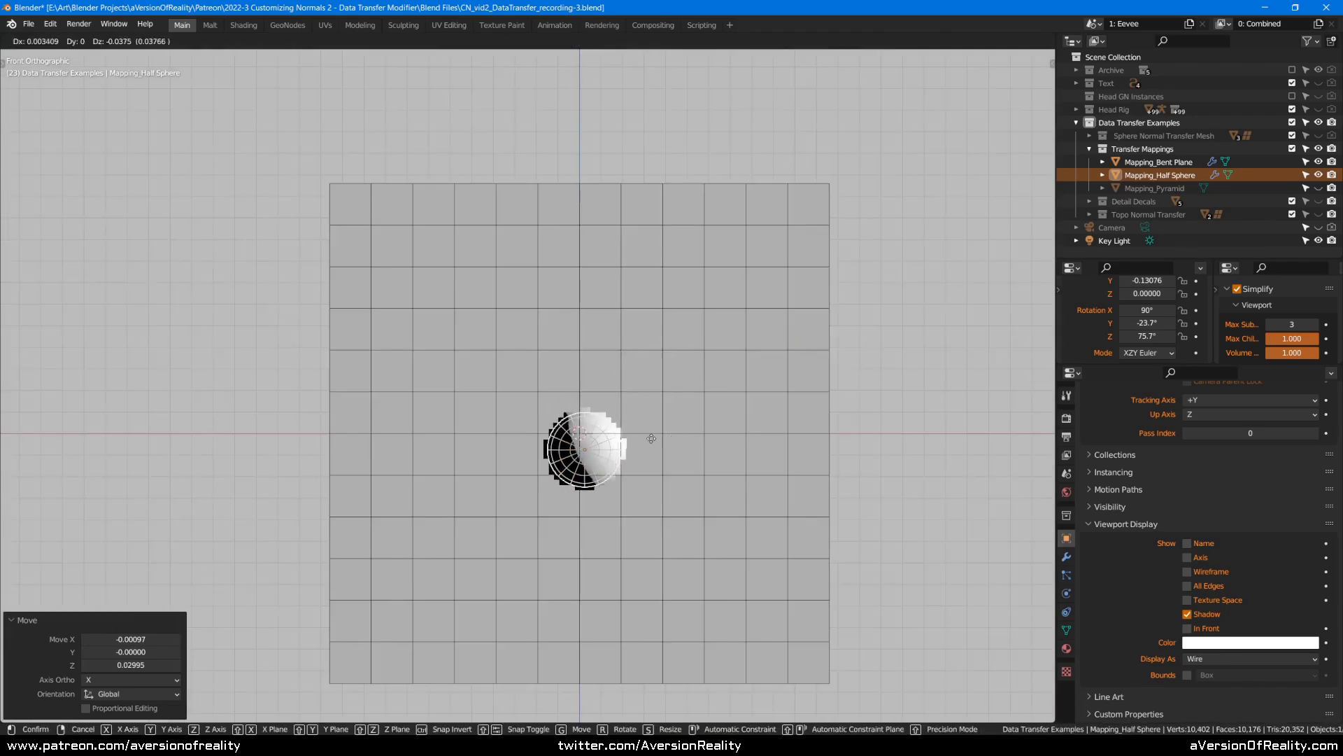
left_click(592, 358)
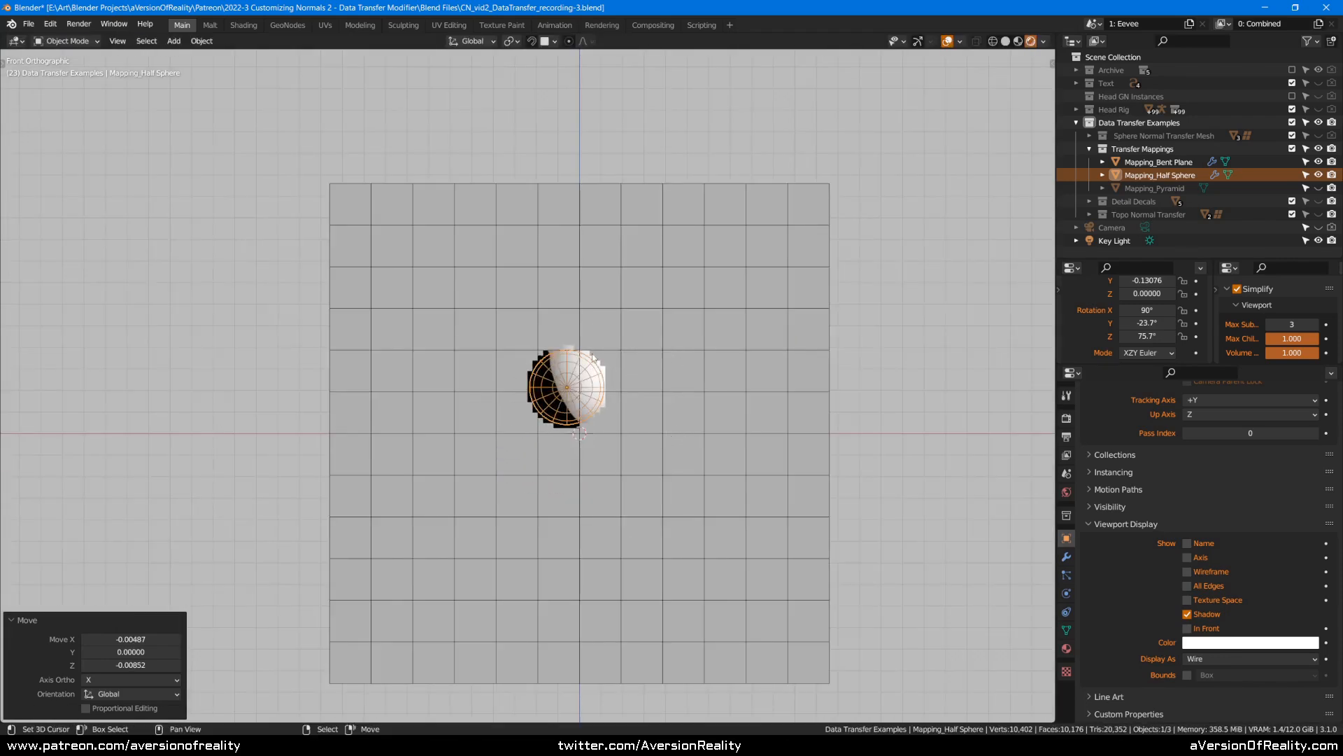
- Set Simplify Max Subdivision to 4 and raise the viewport level of Mapping_Bent Plane's Subdivision modifier to 4
left_click(733, 304)
left_click(1067, 558)
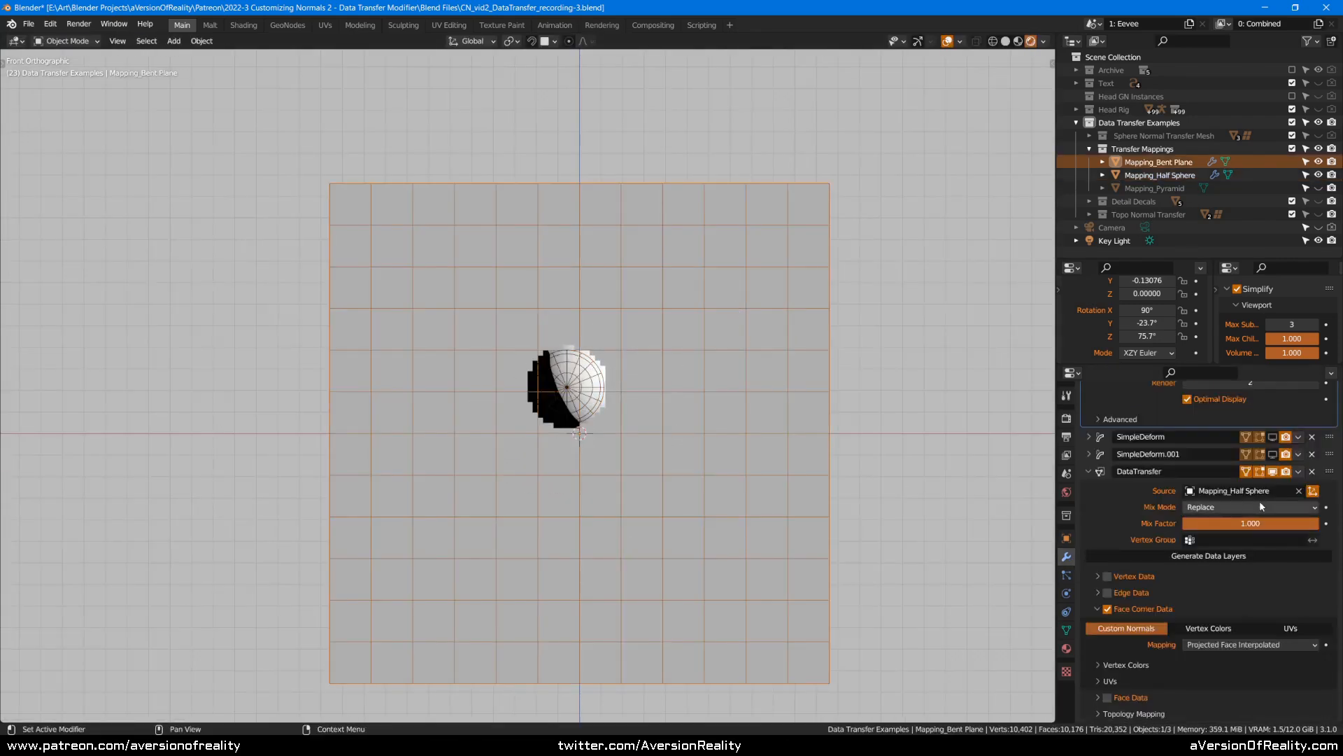
left_click(1317, 328)
scroll(1190, 472, "up", 3)
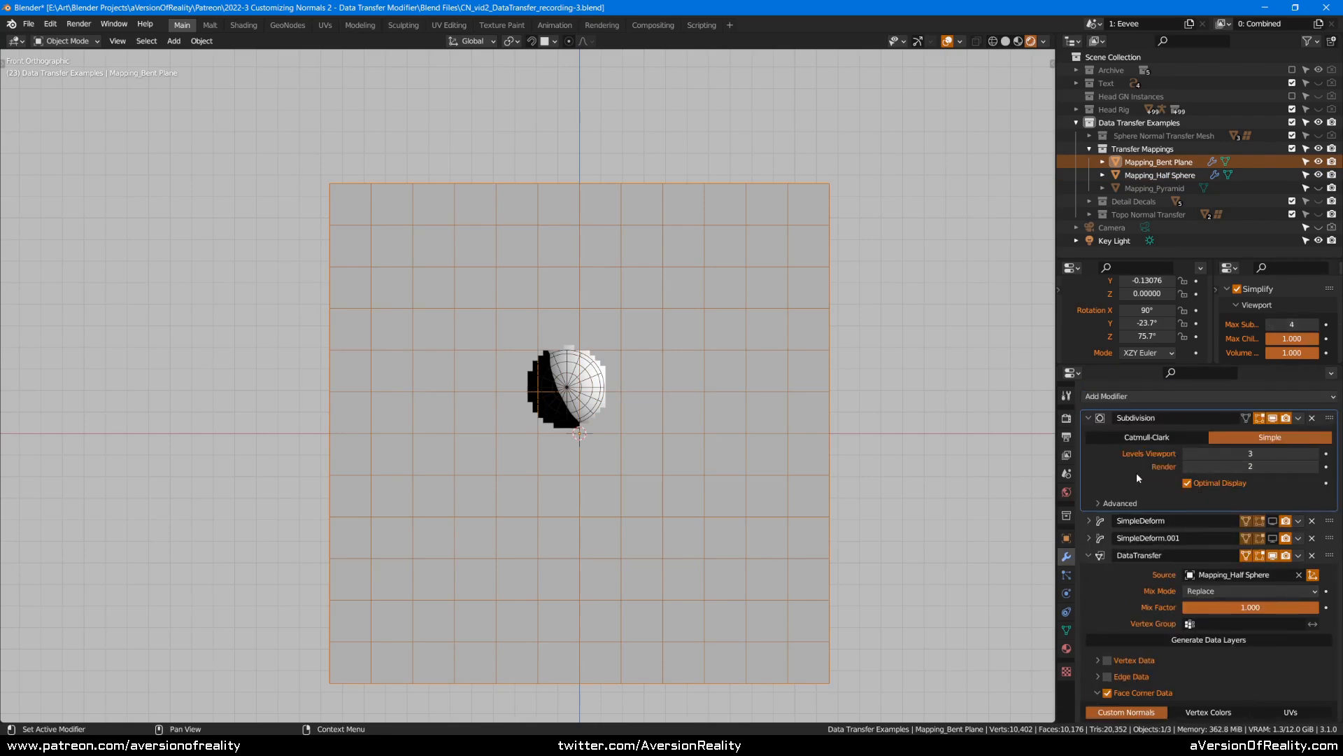
left_click(1317, 455)
- Move Mapping_Half Sphere across the more finely subdivided plane to a spot just below and right of its centre
right_click(583, 389)
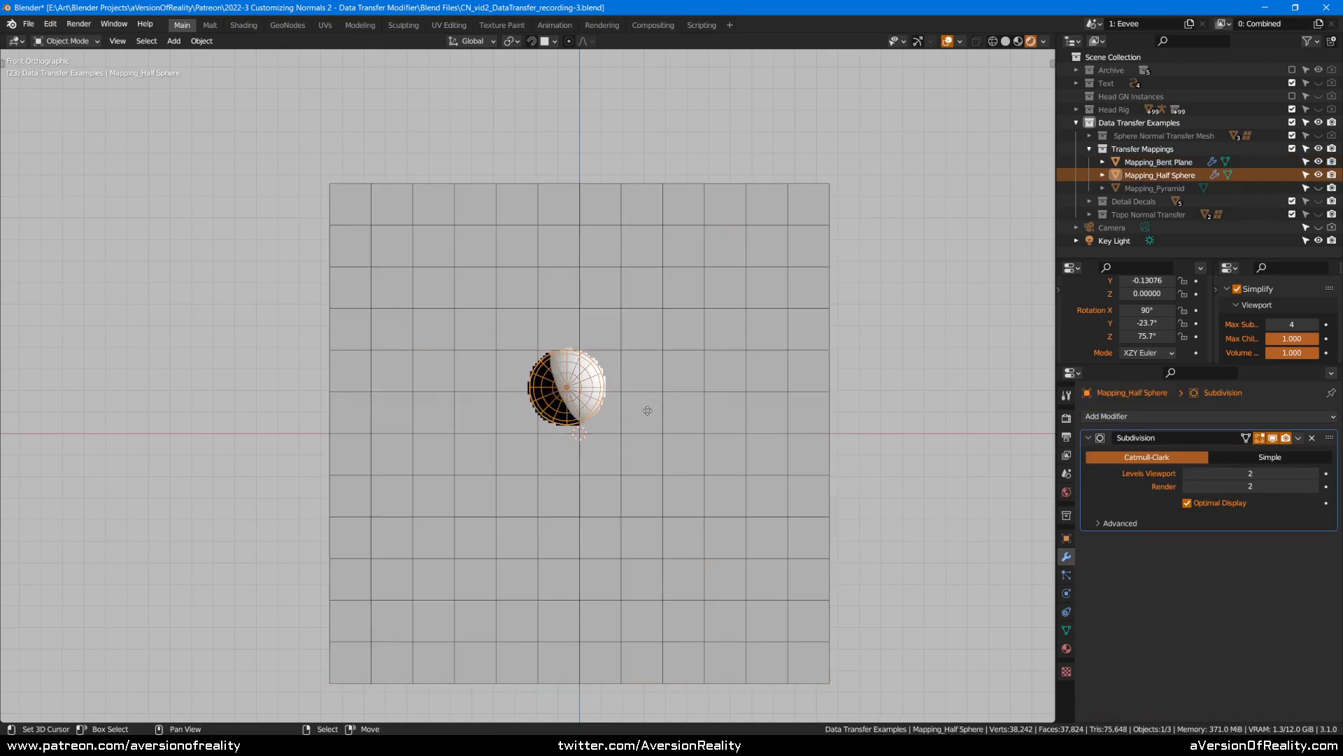
key("g")
left_click(564, 563)
- Display the surface normals as colours on the plane and hide the viewport overlays
key("alt+Tab")
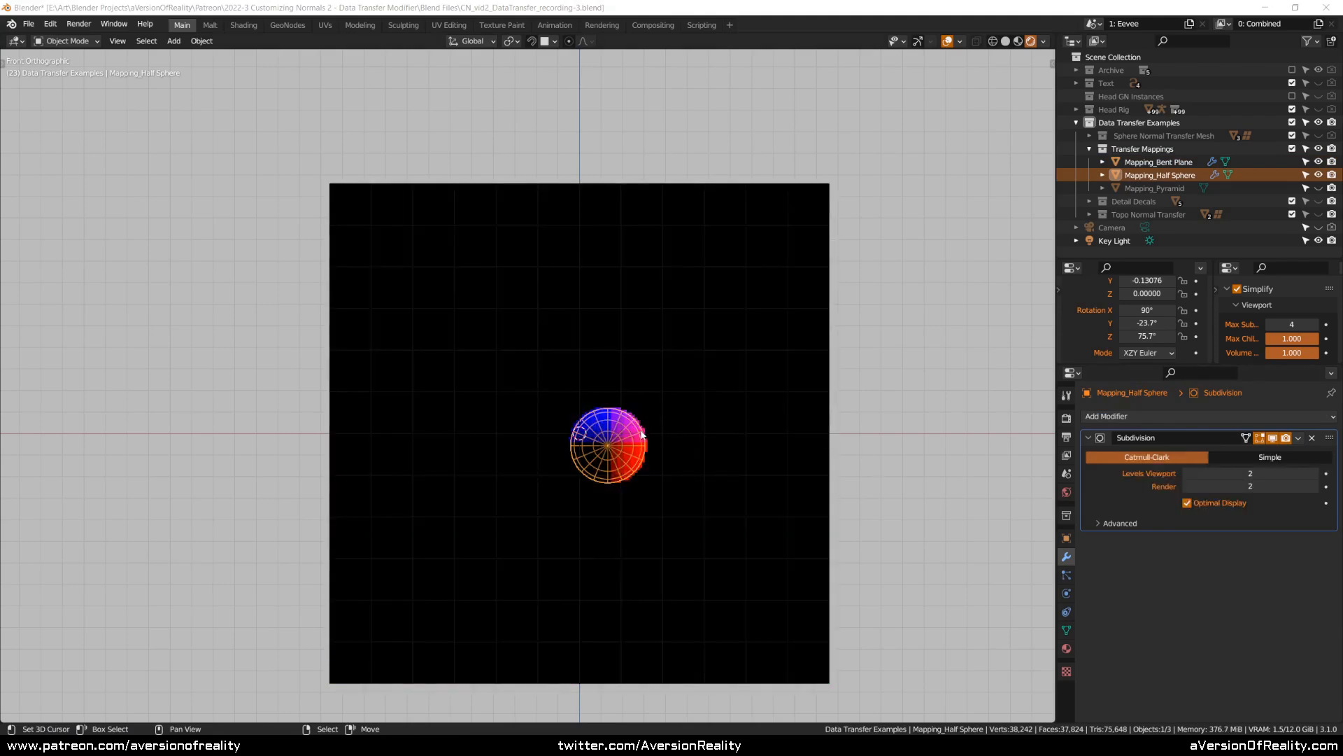
left_click(698, 5)
key("shift+alt+z")
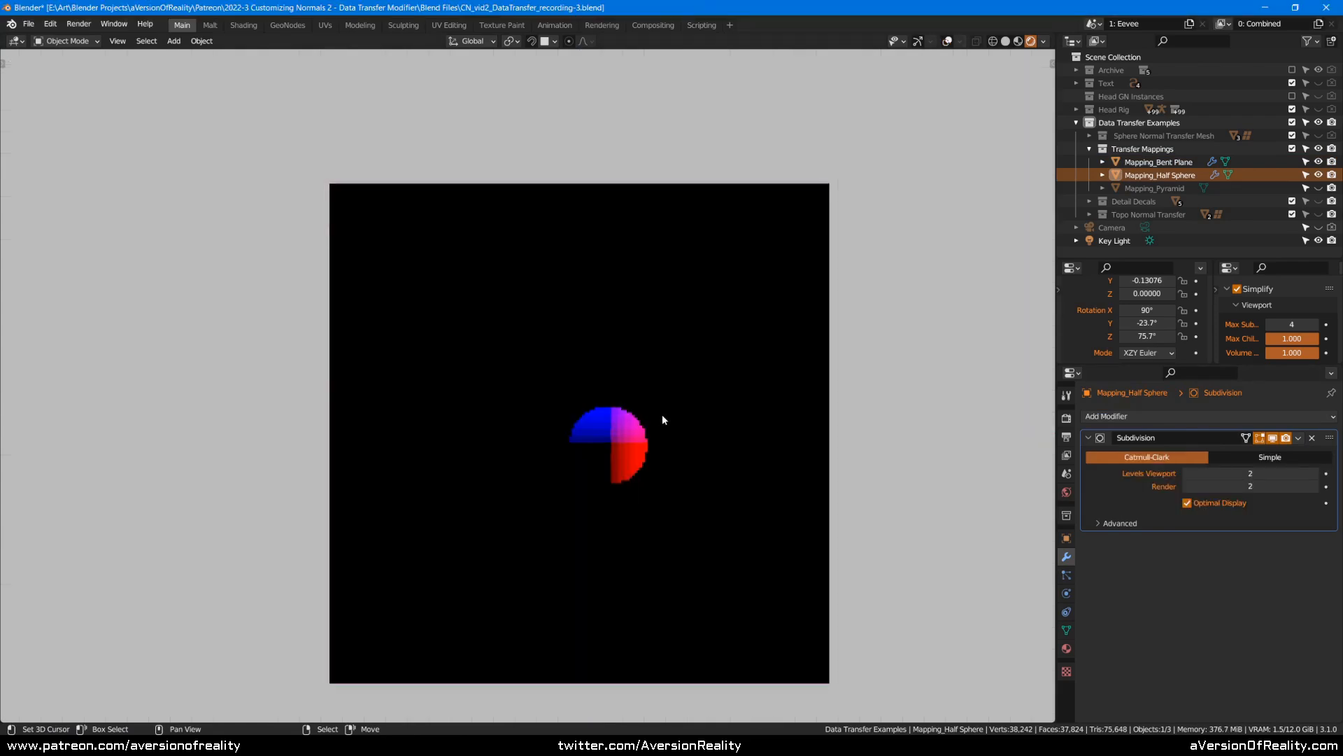
- Scale Mapping_Half Sphere up by 3.745 and shade it smooth
key("s")
left_click(794, 305)
right_click(796, 309)
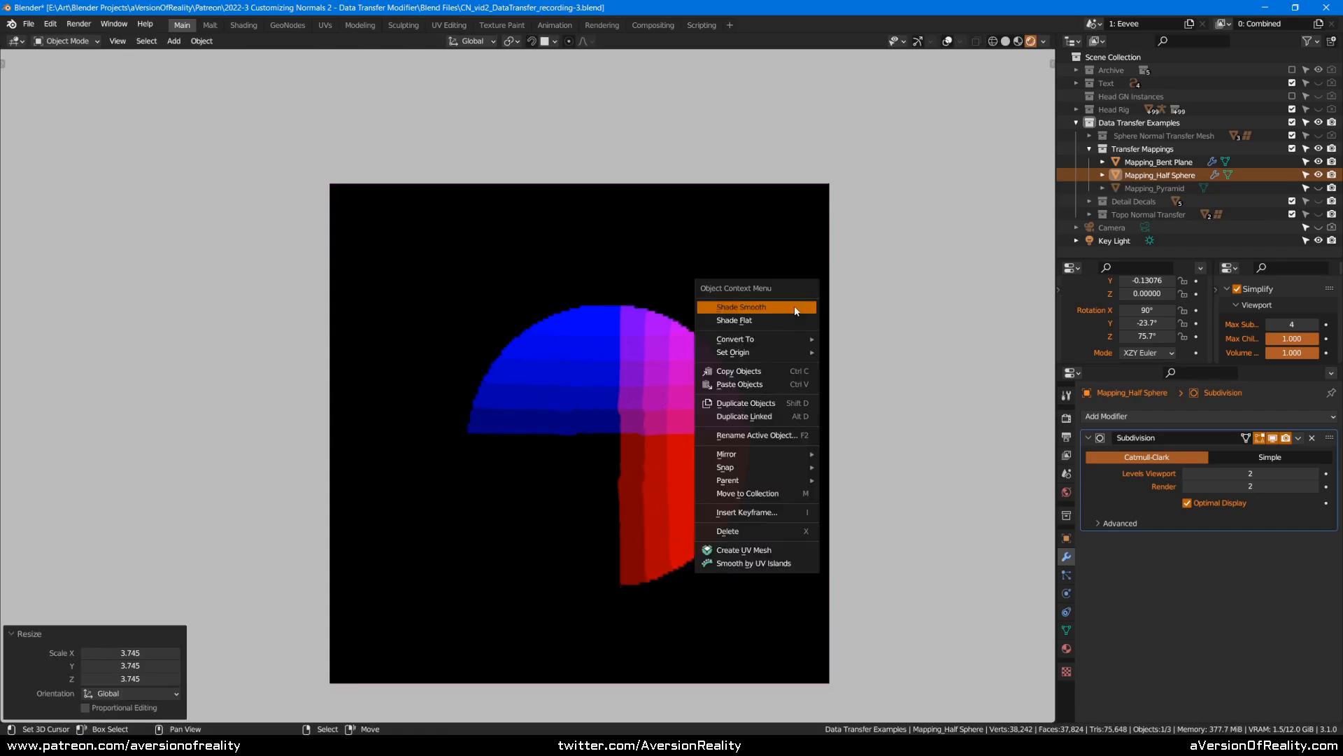
left_click(796, 308)
- Move Mapping_Half Sphere up towards the plane's centre and show the viewport overlays again
key("g")
left_click(763, 331)
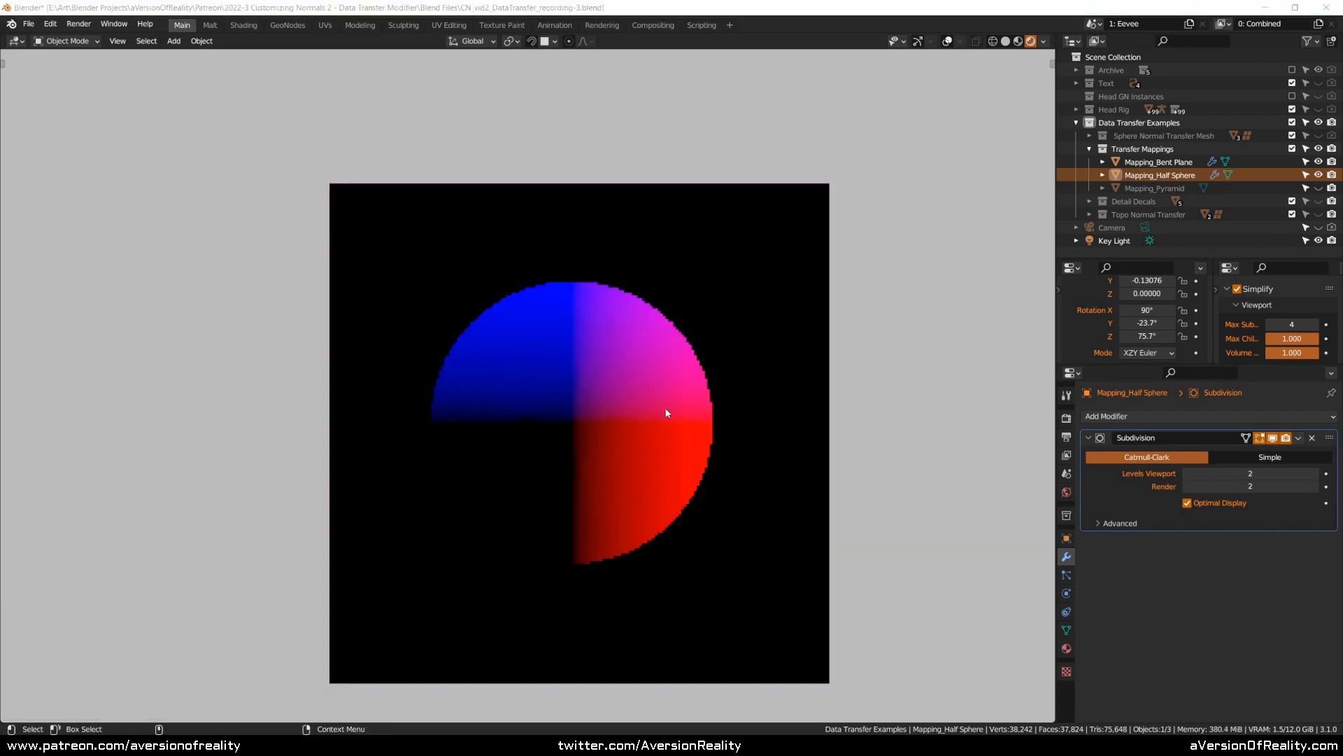
left_click(701, 5)
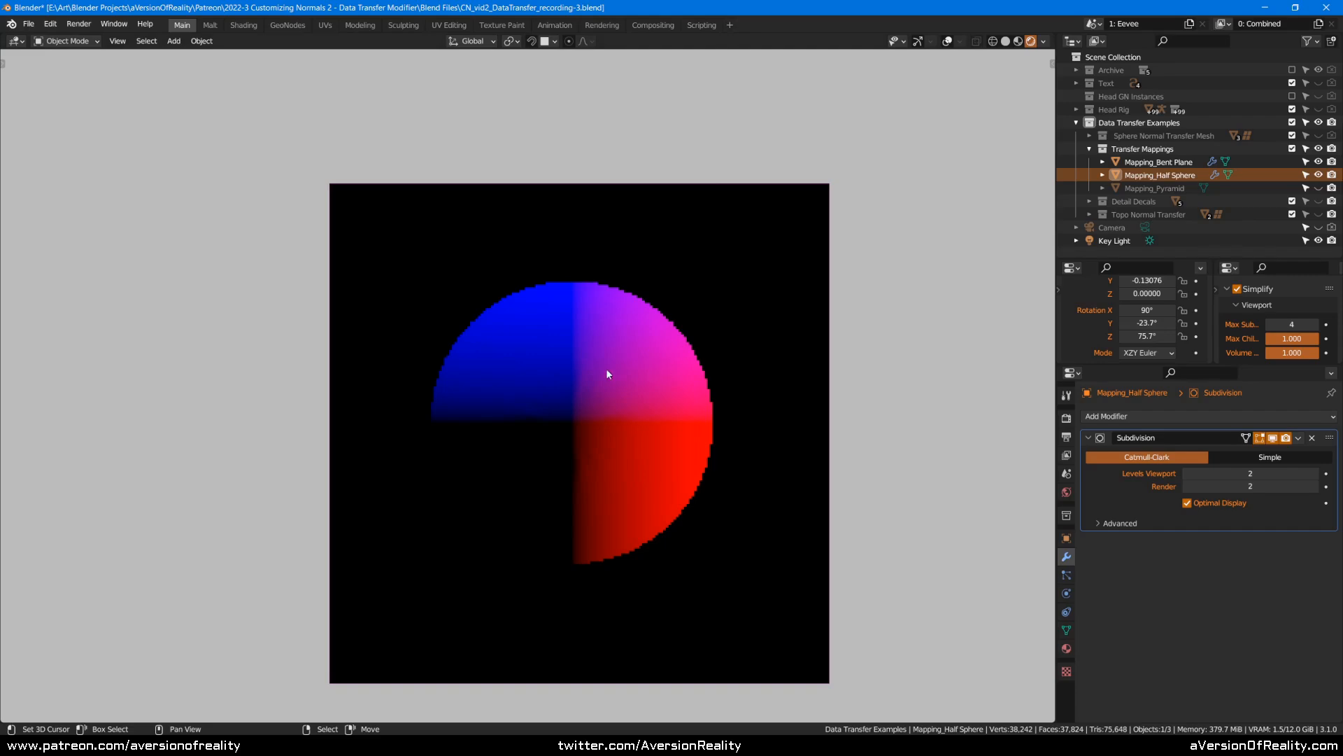
middle_click_drag(607, 371, 619, 346)
key("alt+shift+z")
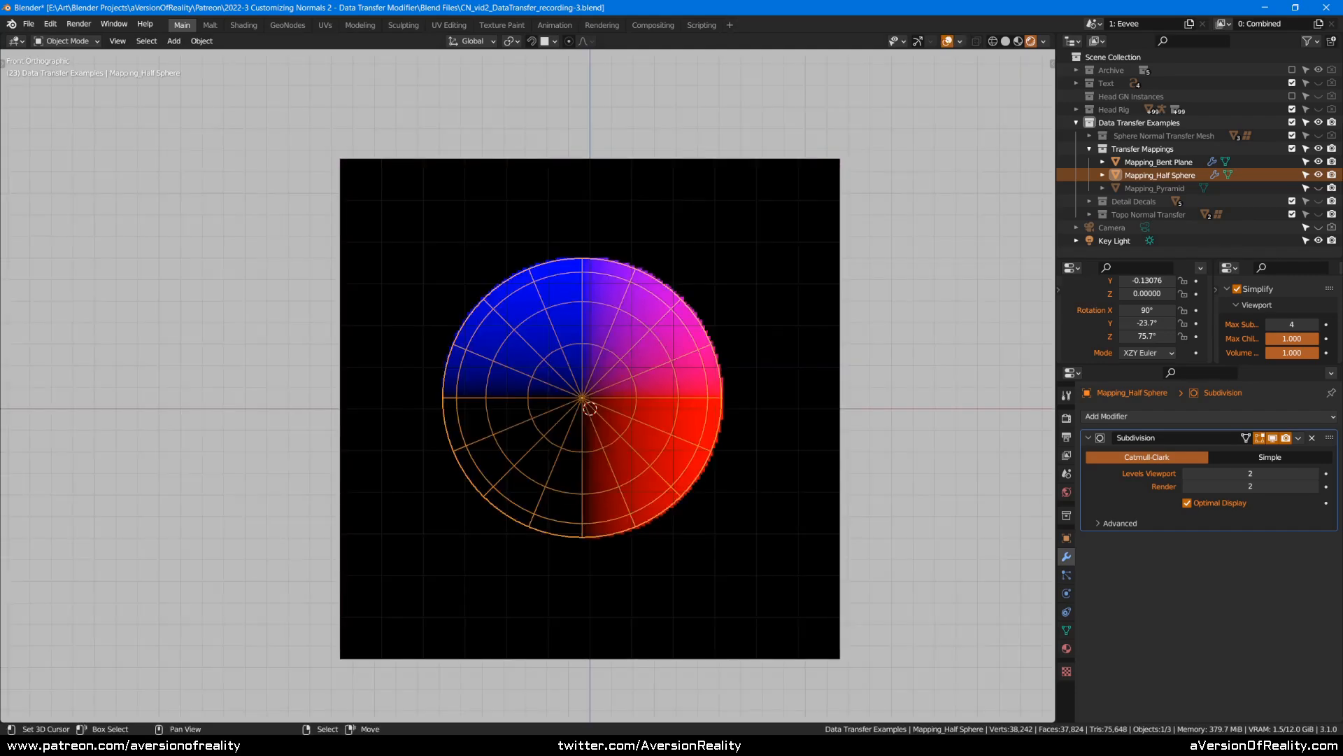
- Enlarge Mapping_Half Sphere by 2.074 and again by 1.335 until it covers the whole plane, nudging its position between the scalings
key("s")
left_click(768, 311)
key("g")
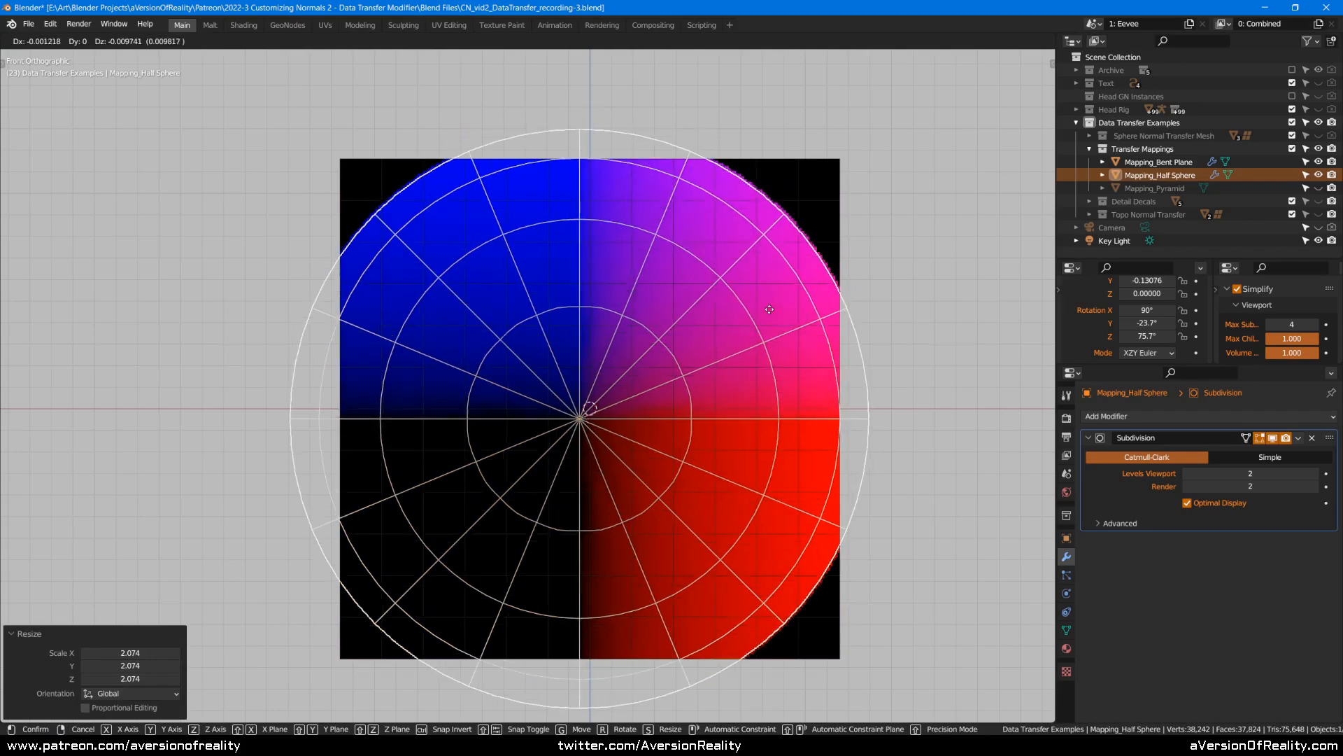
left_click(771, 312)
key("s")
left_click(832, 270)
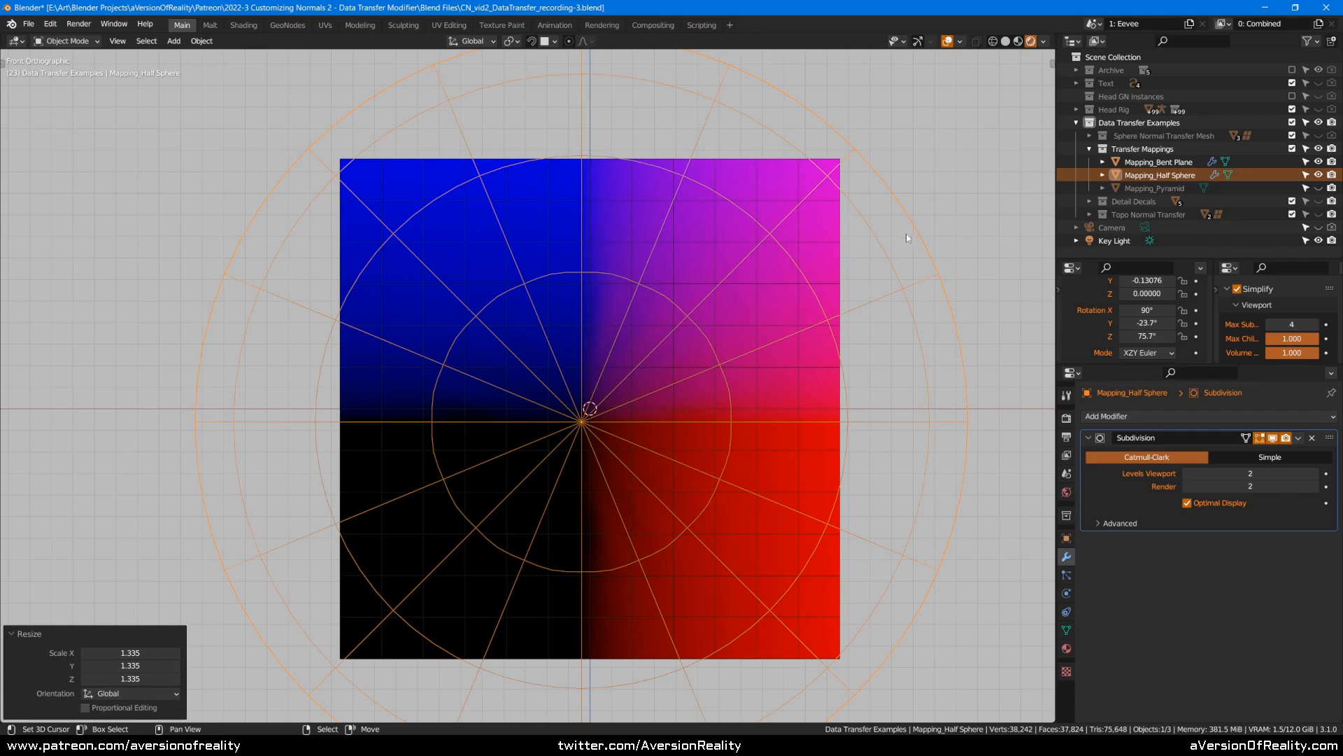
- Shrink Mapping_Half Sphere to fit inside the plane's edges and move it 0.00511 along X and 0.00584 along Z to the centre
key("s")
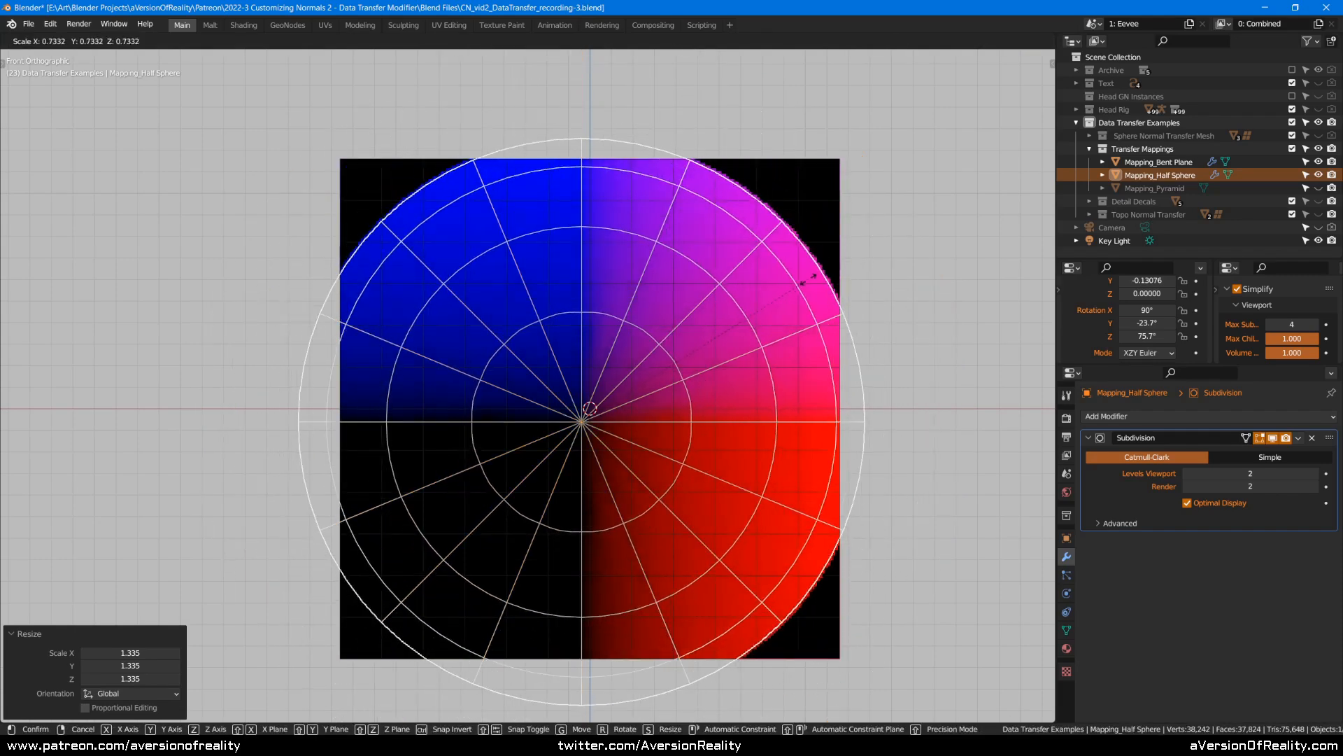
left_click(773, 301)
key("g")
left_click(804, 227)
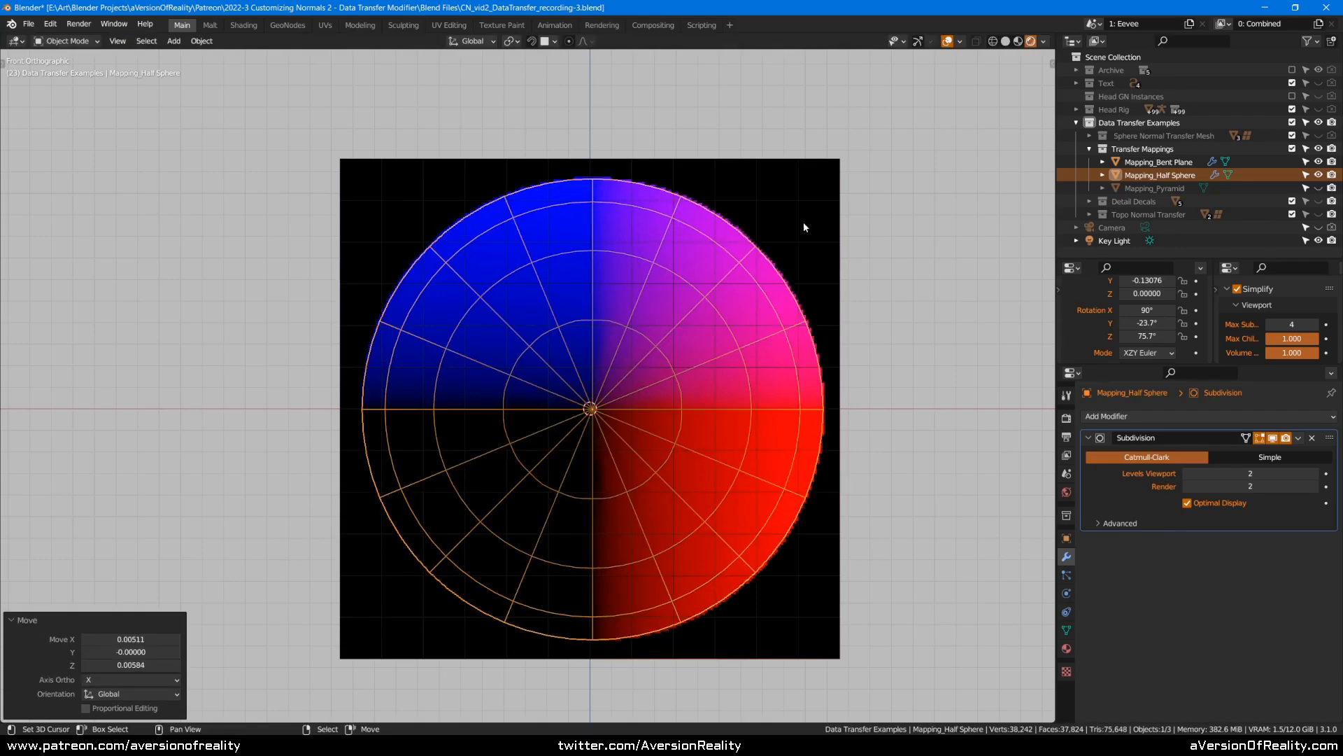
- Set the custom normals mapping of Mapping_Bent Plane's DataTransfer modifier to Nearest Face Interpolated and hide the viewport overlays
left_click(804, 227)
scroll(1200, 673, "down", 3)
left_click(1210, 646)
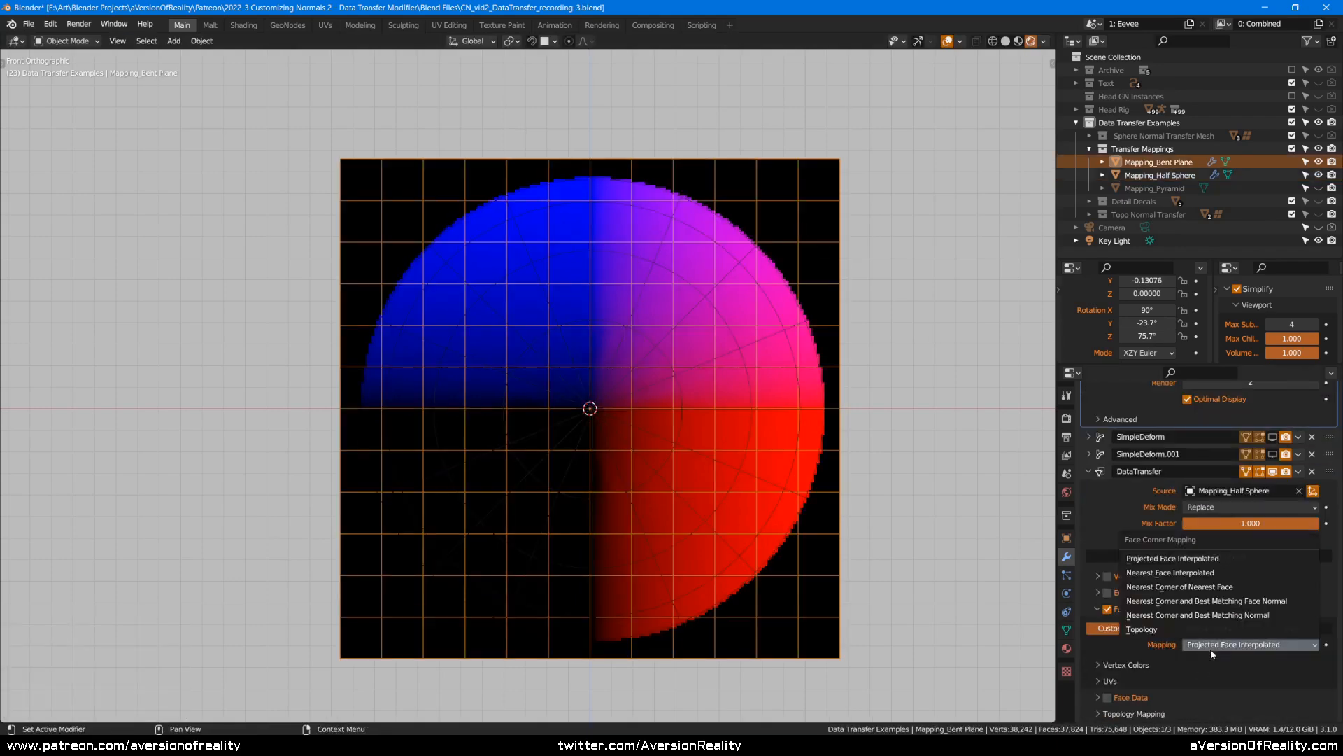
left_click(1230, 574)
key("shift+alt+z")
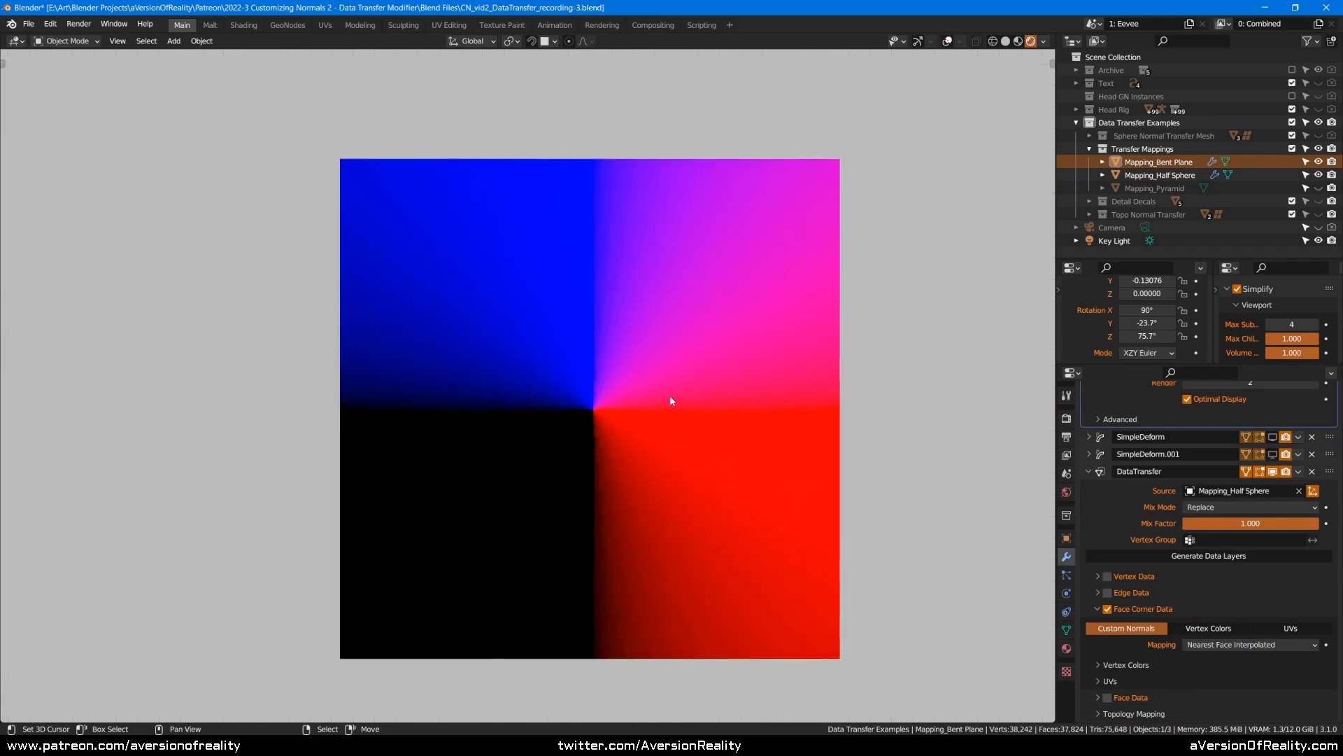
- Show the overlays again and examine the transferred normal colours around the plane's centre up close, from the front and at an angle
scroll(673, 393, "up", 5)
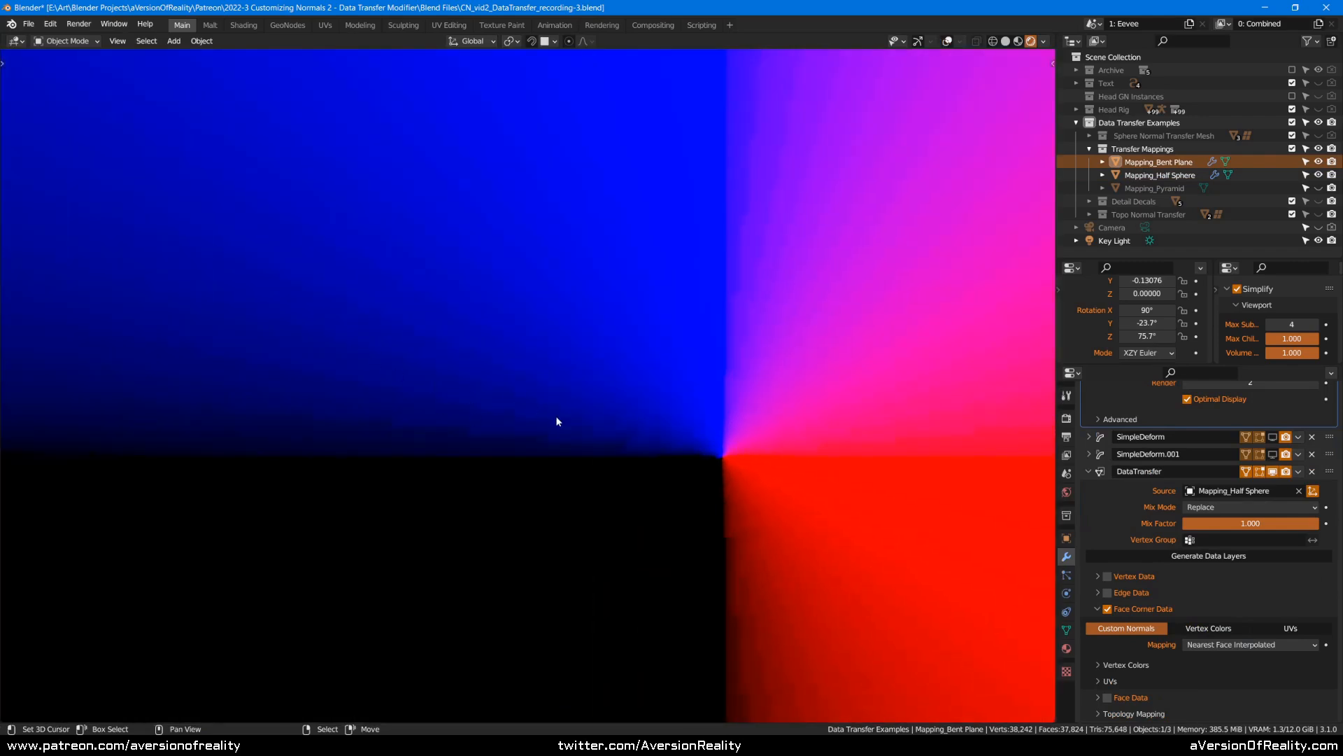
key("shift+alt+z")
scroll(553, 384, "down", 4)
middle_click_drag(633, 242, 656, 329)
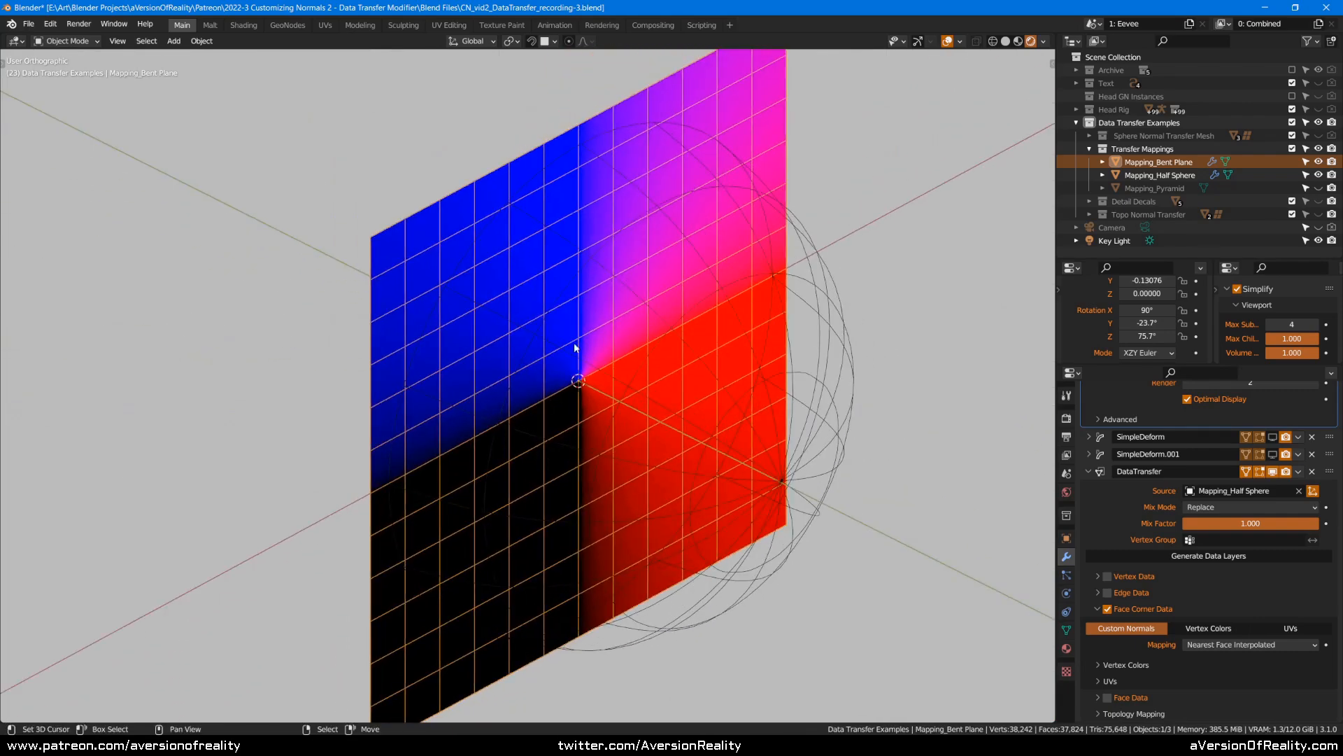
middle_click_drag(600, 372, 580, 198)
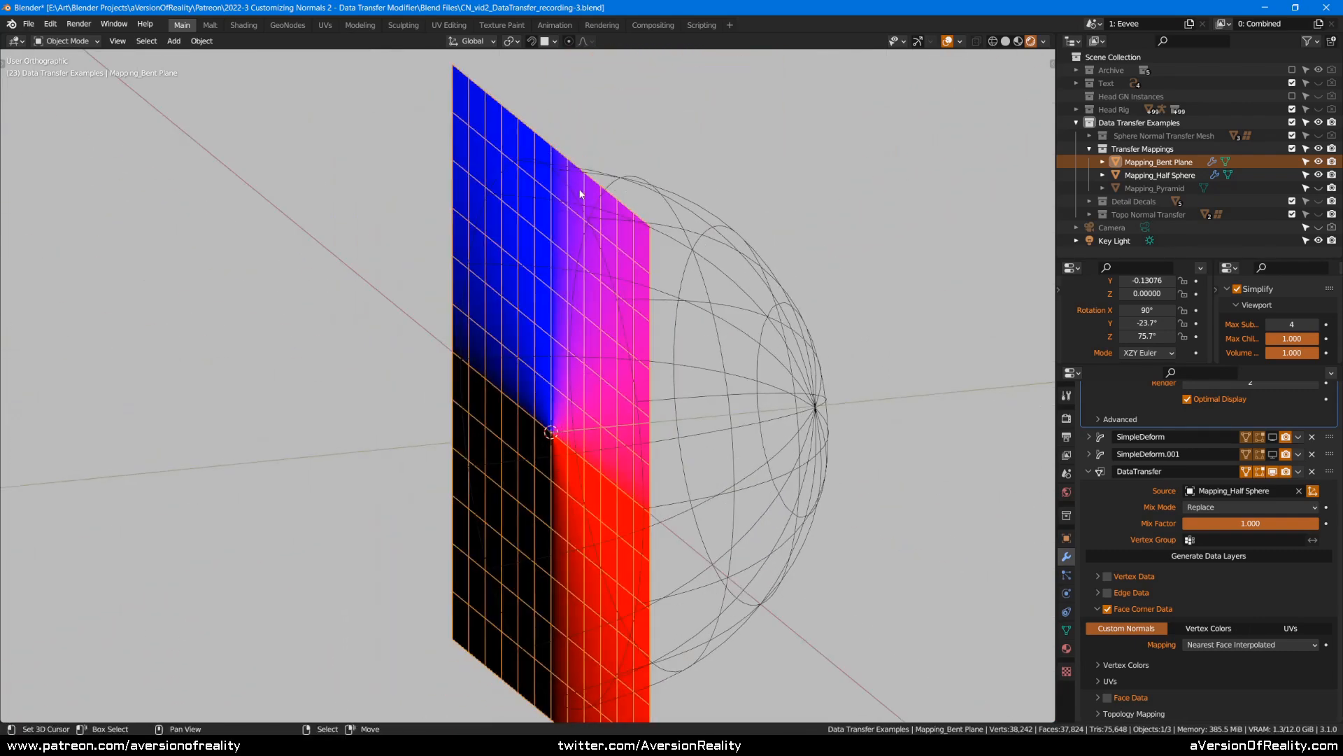
middle_click_drag(743, 239, 641, 324)
key("KP_1")
scroll(507, 376, "up", 3)
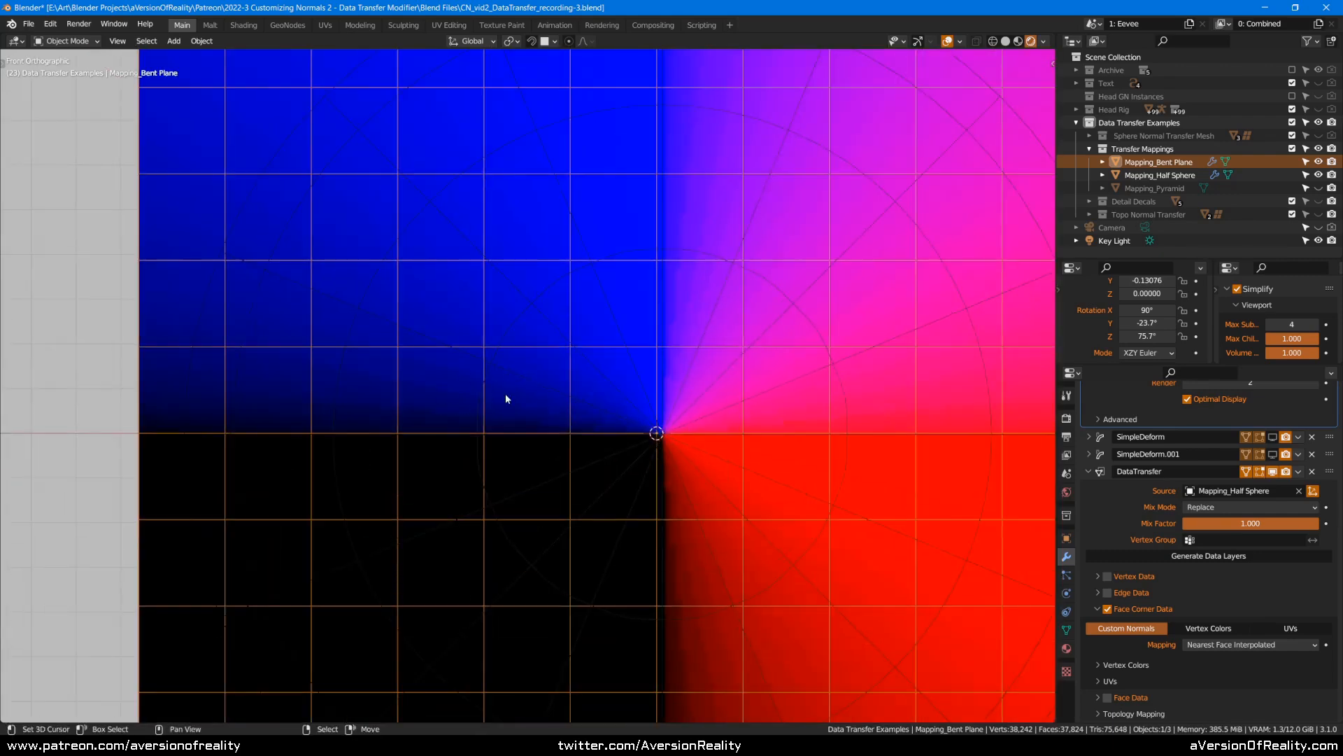
scroll(420, 403, "up", 2)
scroll(447, 368, "down", 4)
scroll(491, 367, "up", 4)
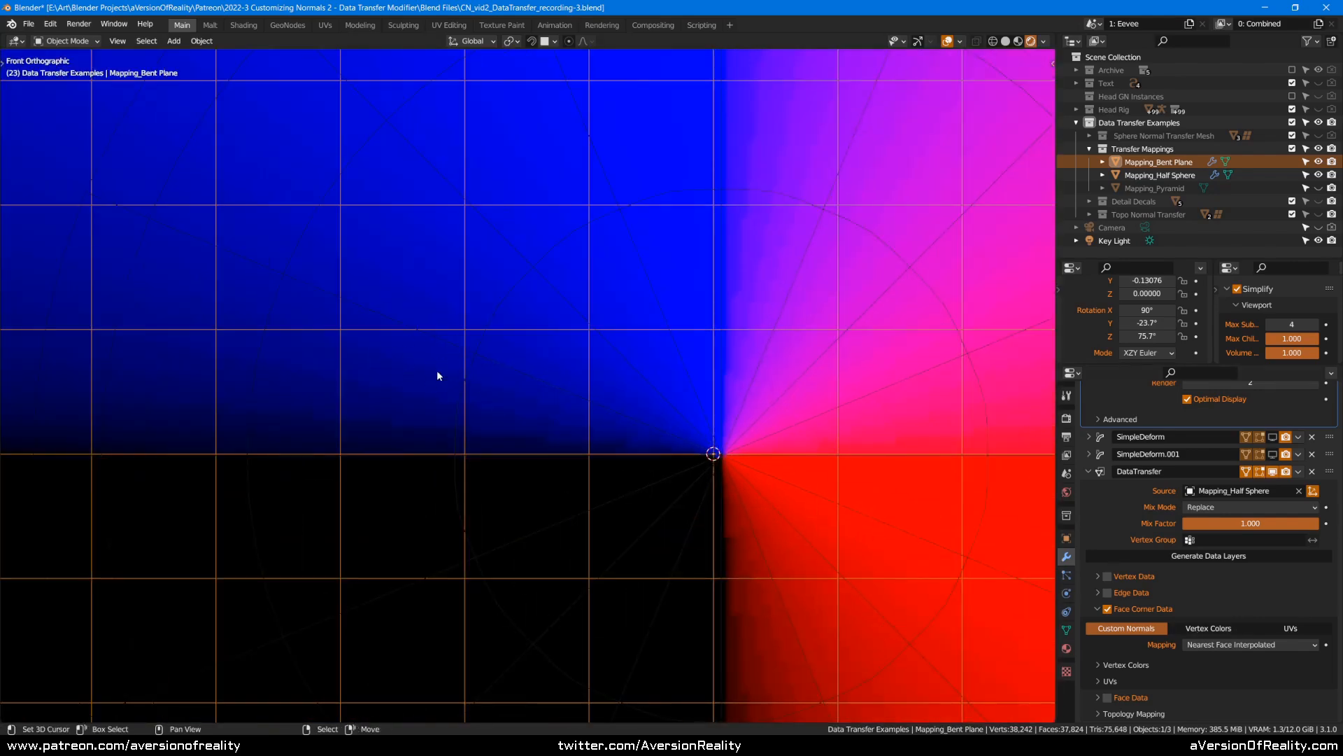
scroll(637, 336, "down", 5)
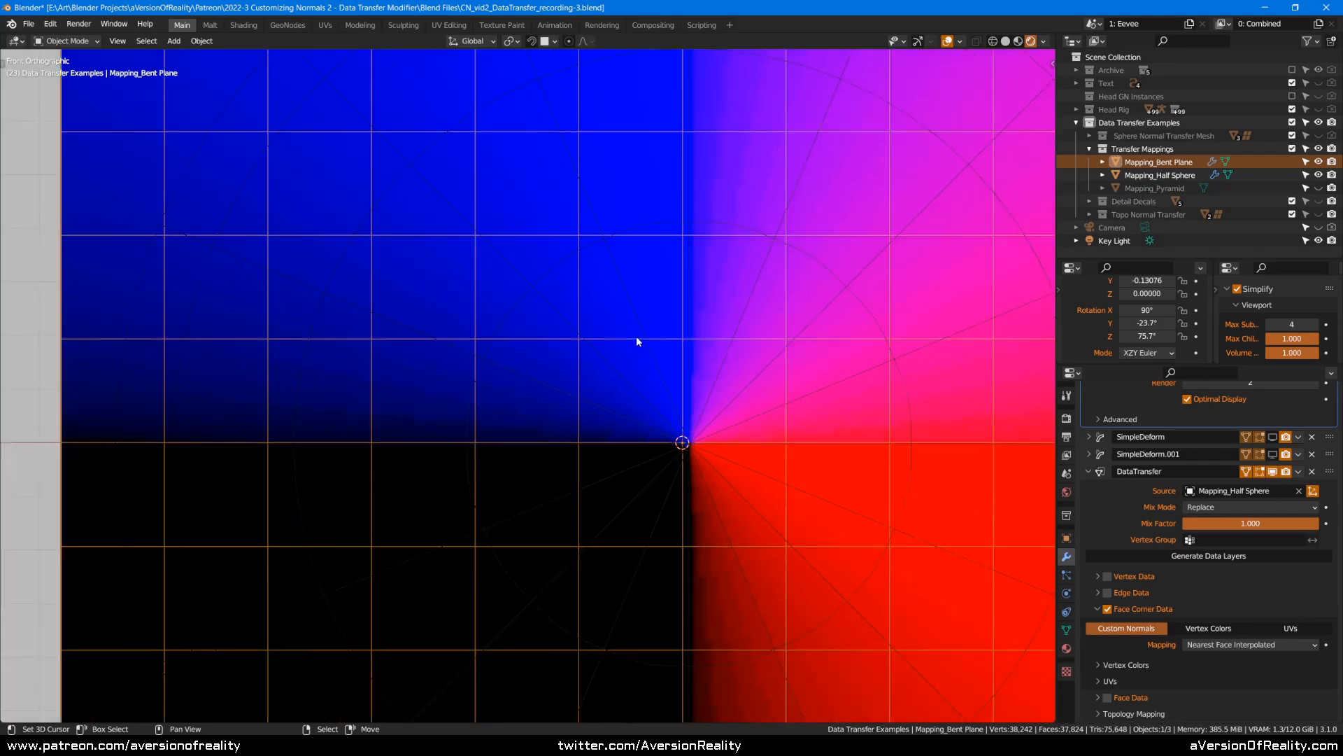
scroll(637, 337, "up", 1)
middle_click_drag(779, 405, 686, 375, "shift")
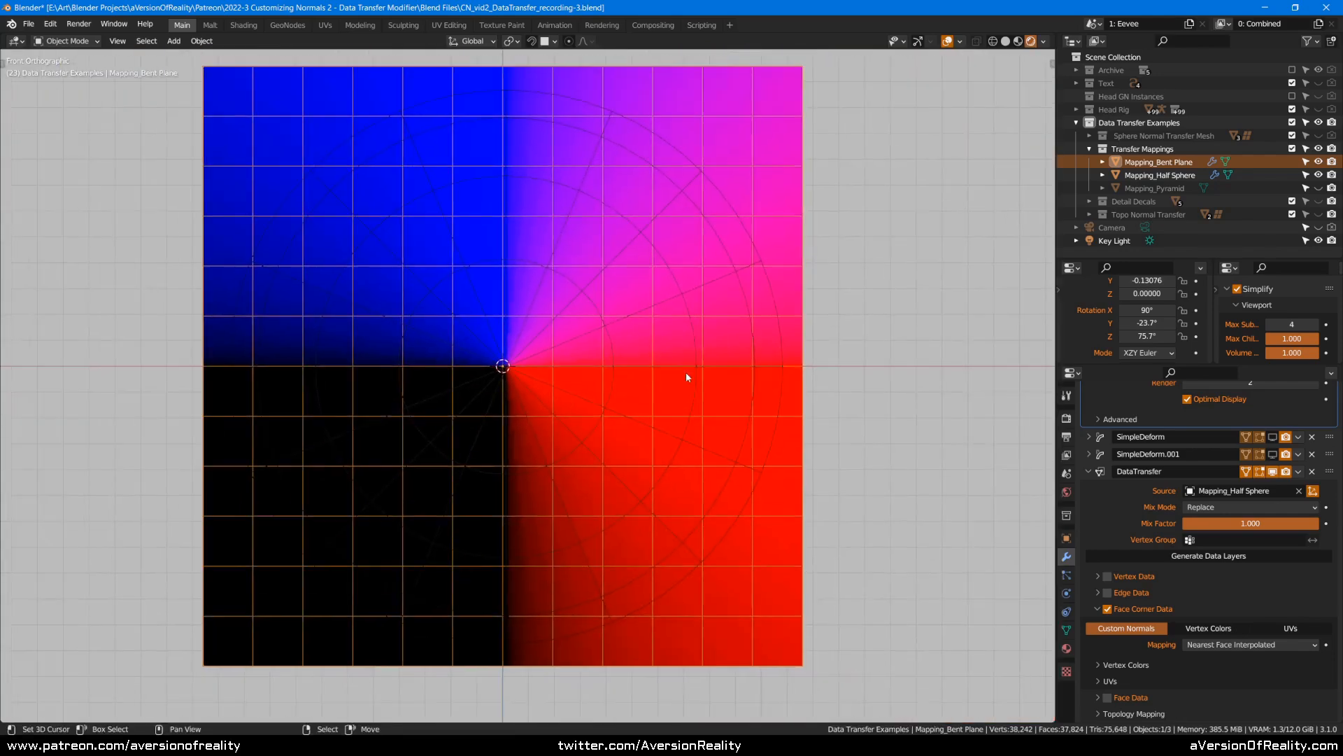
middle_click_drag(871, 353, 817, 257)
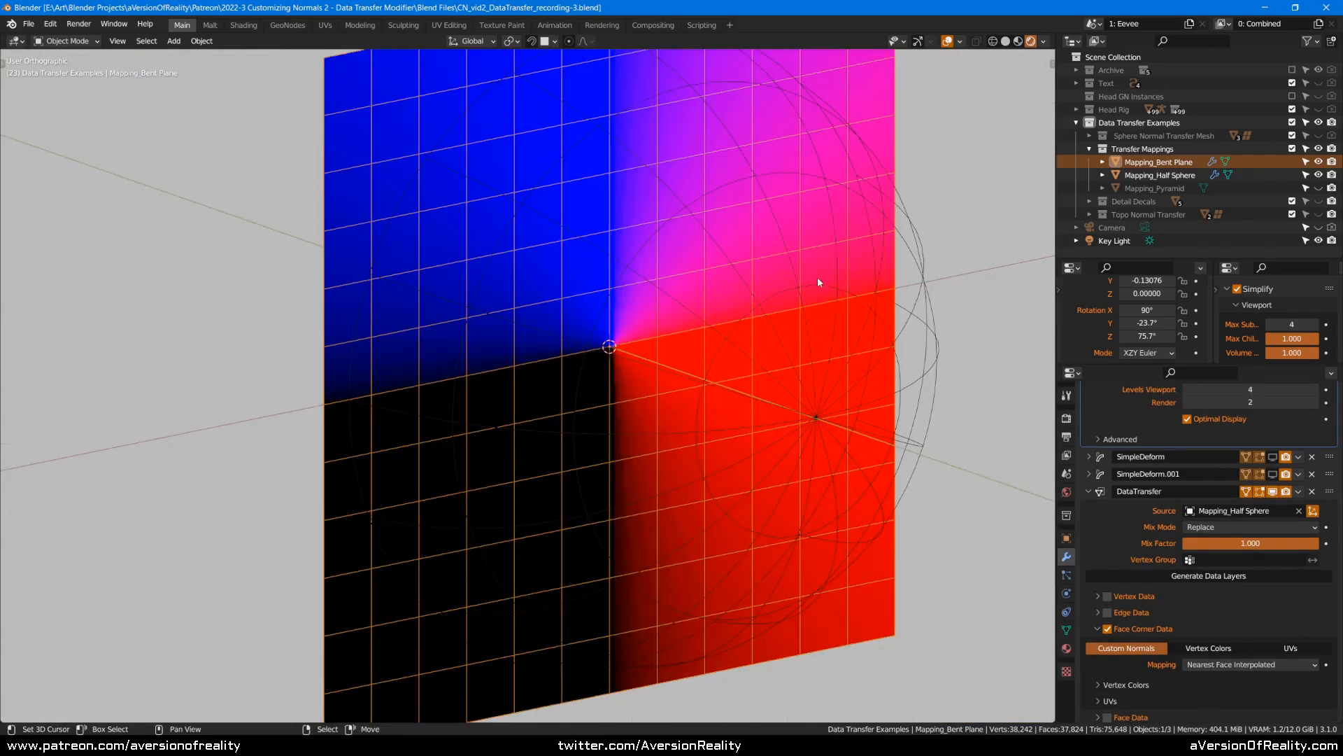
- Check the mapping choices, select Mapping_Half Sphere and examine from several angles how its surface lies relative to the plane
left_click(1228, 666)
left_click(1227, 666)
middle_click_drag(815, 336, 783, 323)
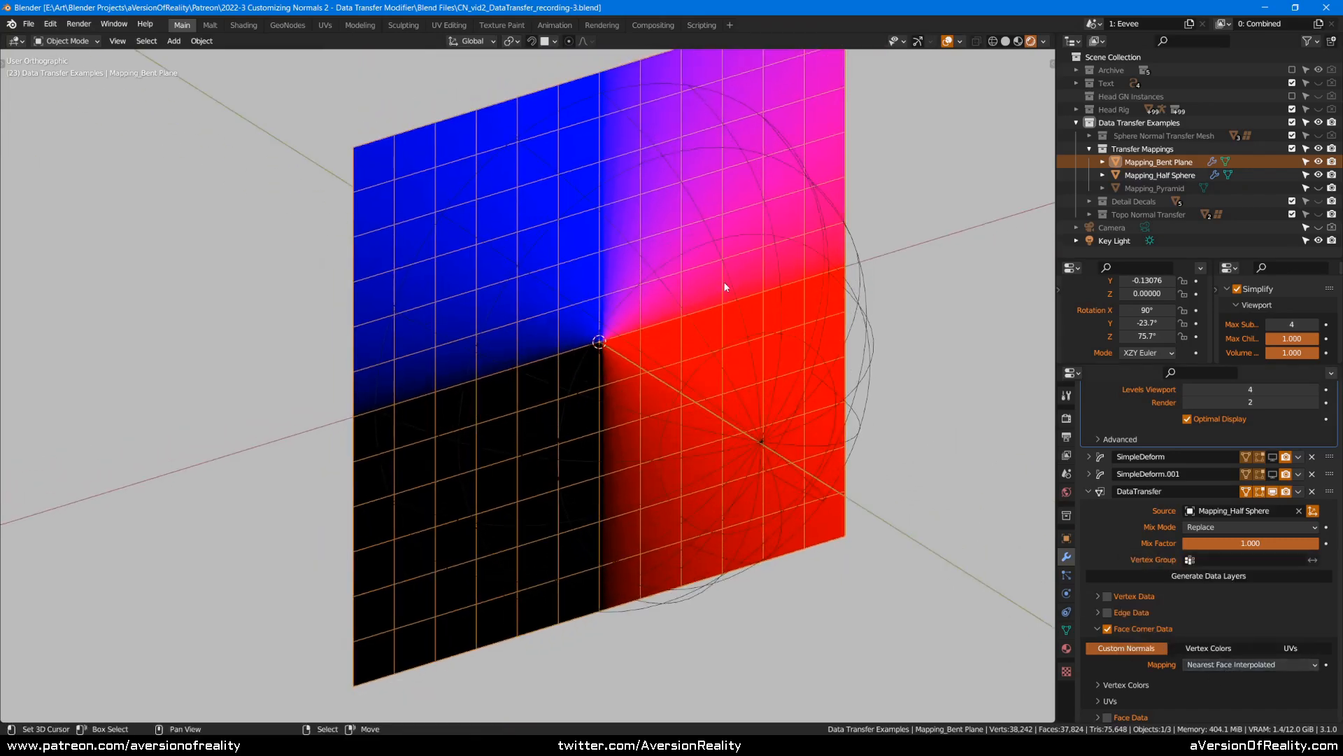
middle_click_drag(719, 285, 724, 267)
left_click(726, 245)
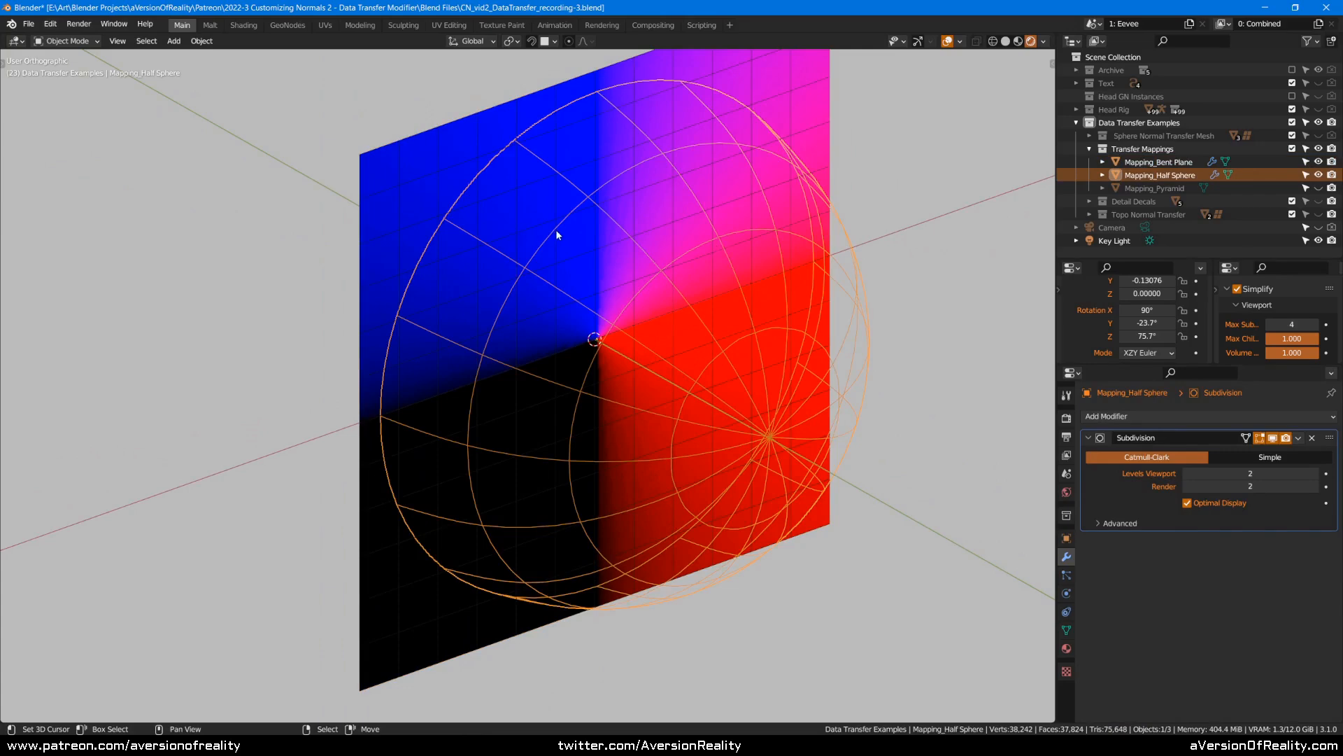
middle_click_drag(558, 235, 564, 231)
middle_click_drag(799, 336, 733, 334)
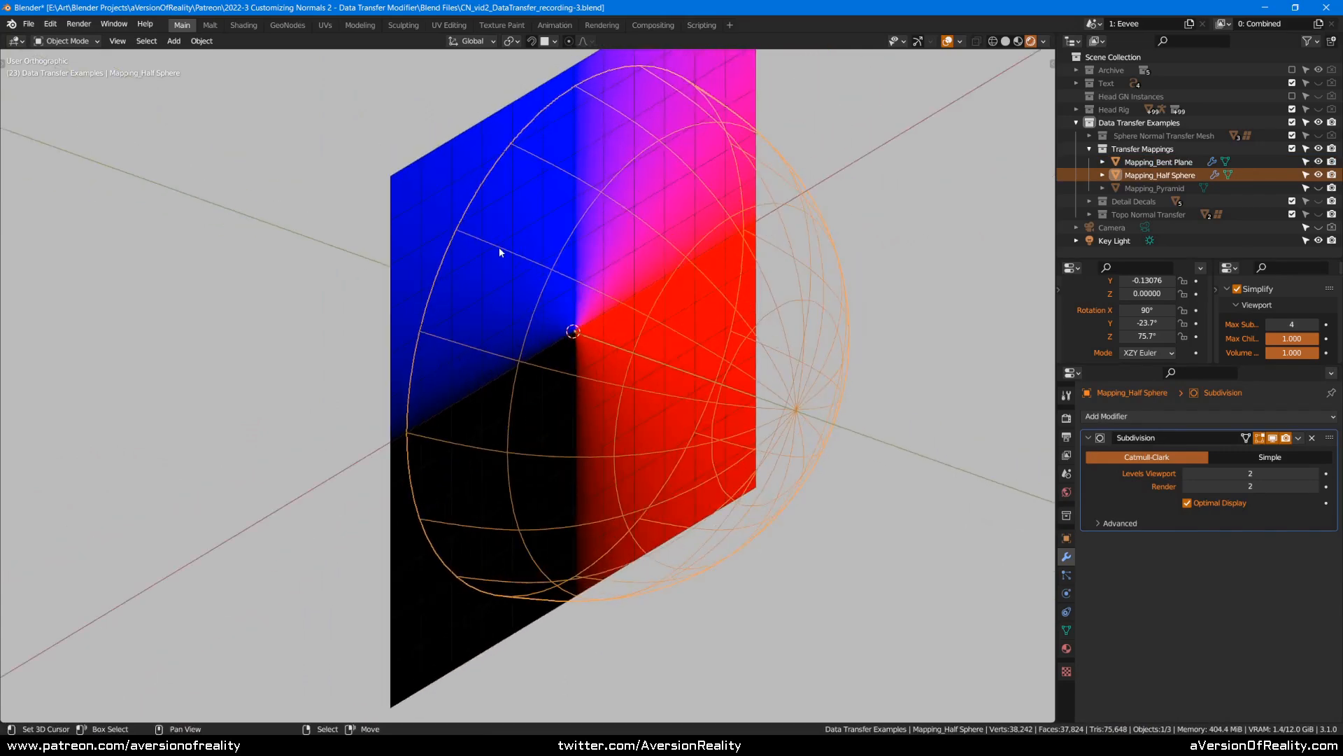
middle_click_drag(871, 295, 805, 296)
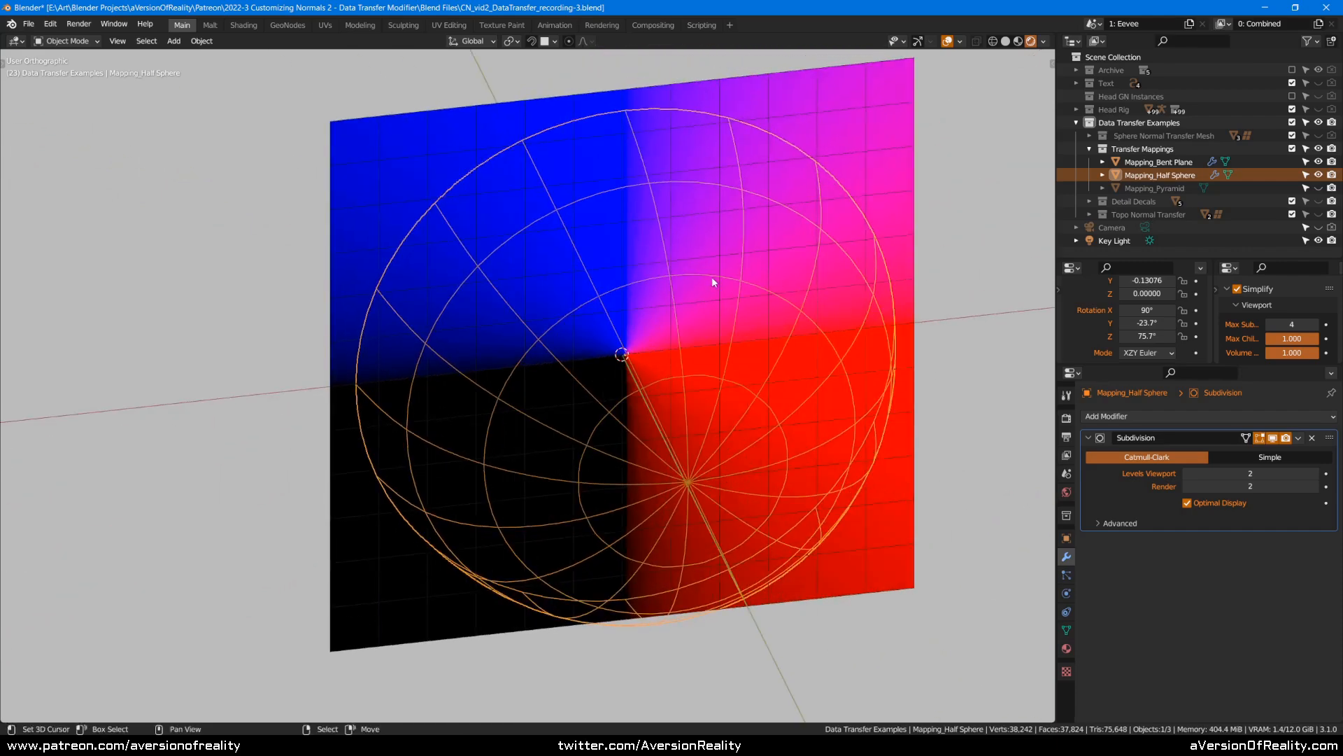
- Select Mapping_Bent Plane, compare its normal colours with the half sphere from many angles, and open its custom normals mapping choices
left_click(578, 264)
mouse_move(578, 264)
middle_mouse_down()
mouse_move(604, 249)
mouse_move(588, 262)
middle_mouse_up()
scroll(516, 339, "up", 3)
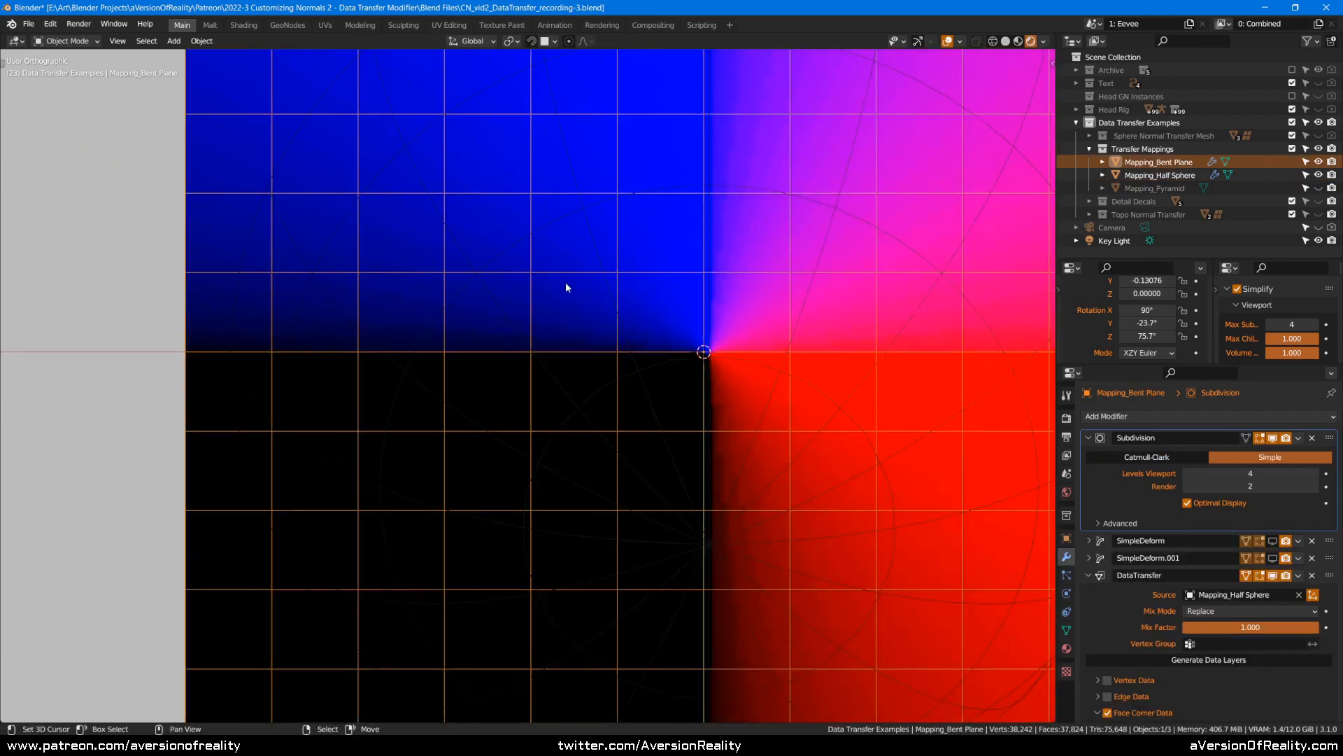
scroll(553, 295, "down", 4)
middle_click_drag(664, 279, 546, 290)
middle_click_drag(624, 273, 693, 312)
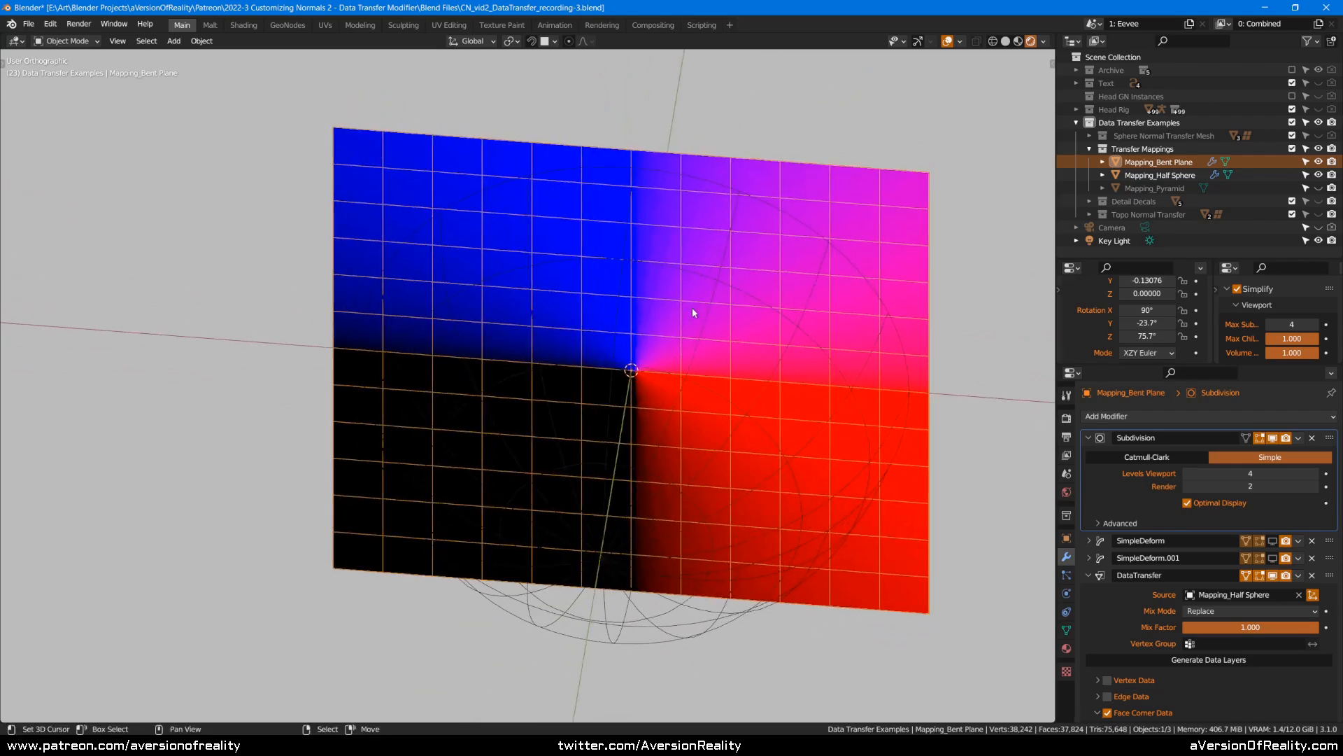
middle_click_drag(594, 357, 538, 240)
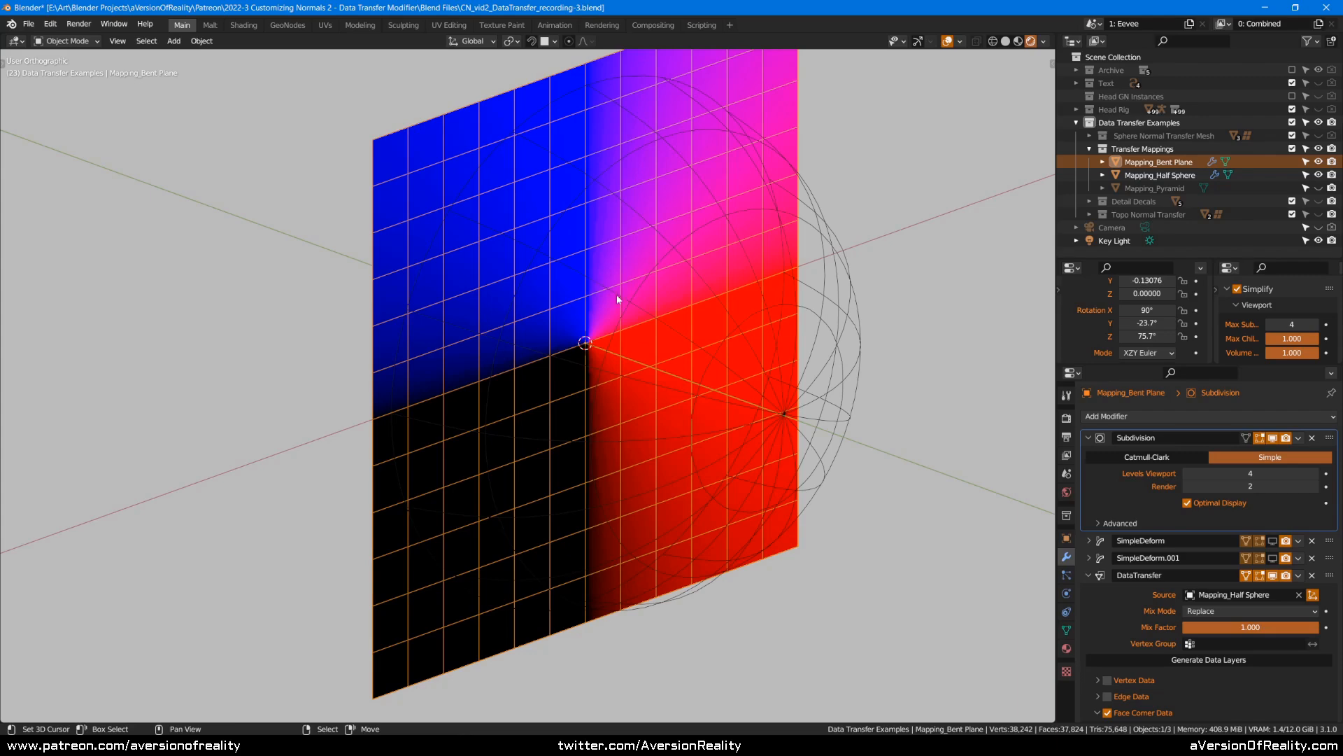
mouse_move(649, 304)
middle_mouse_down()
mouse_move(567, 332)
mouse_move(665, 253)
mouse_move(637, 325)
middle_mouse_up()
middle_click_drag(698, 248, 658, 350)
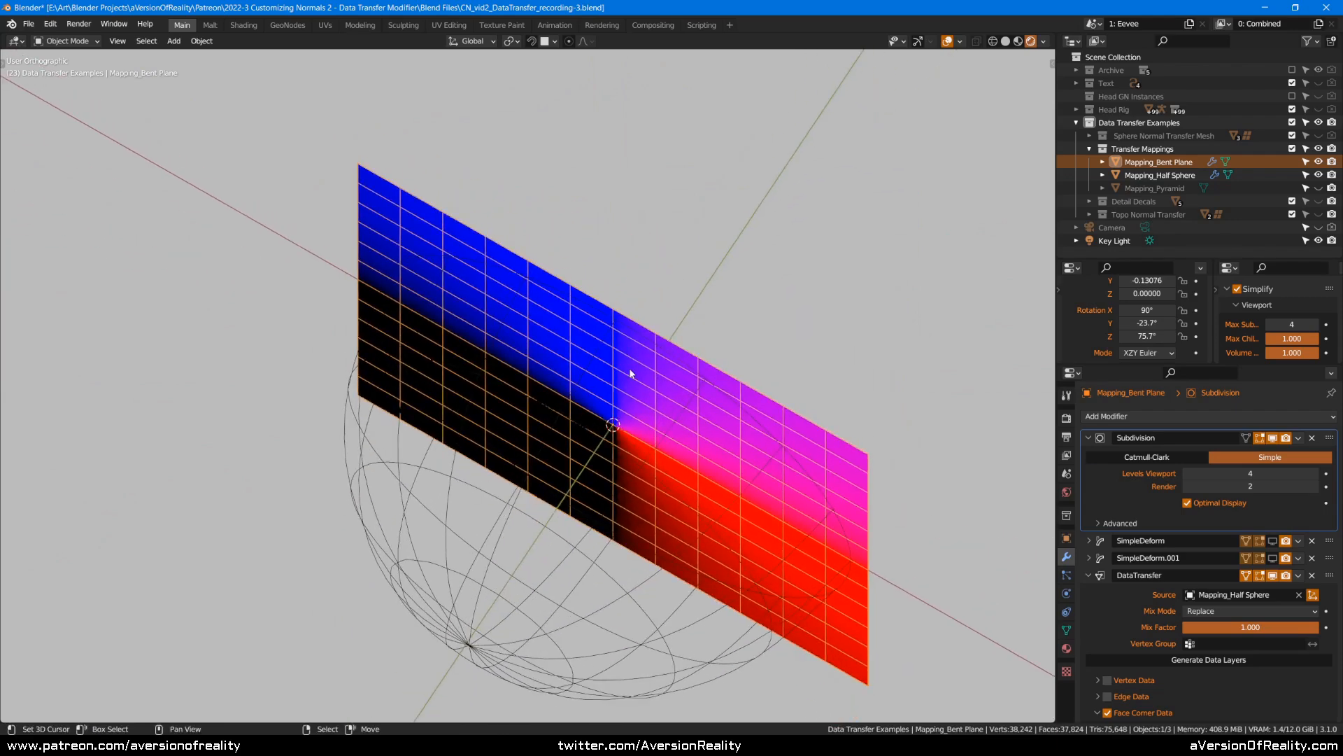
middle_click_drag(632, 373, 586, 279)
middle_click_drag(782, 264, 473, 302)
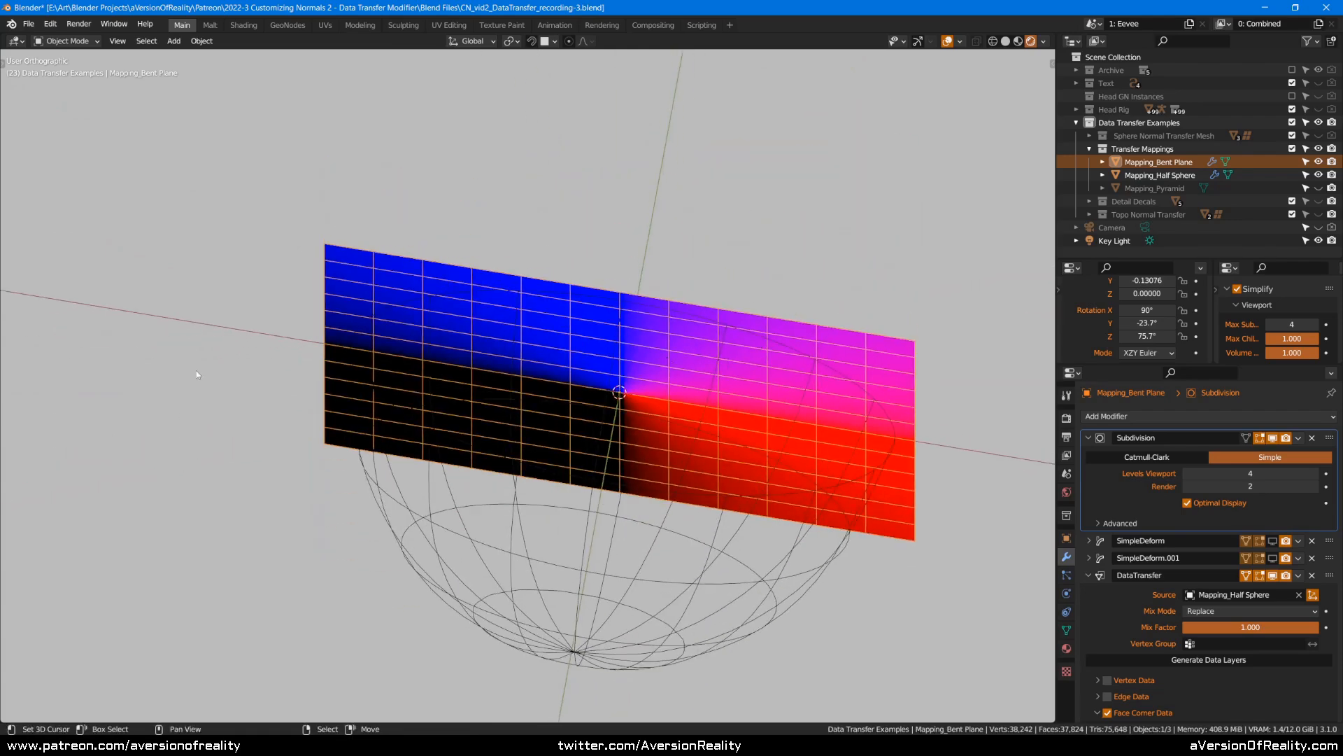
middle_click_drag(349, 420, 736, 256)
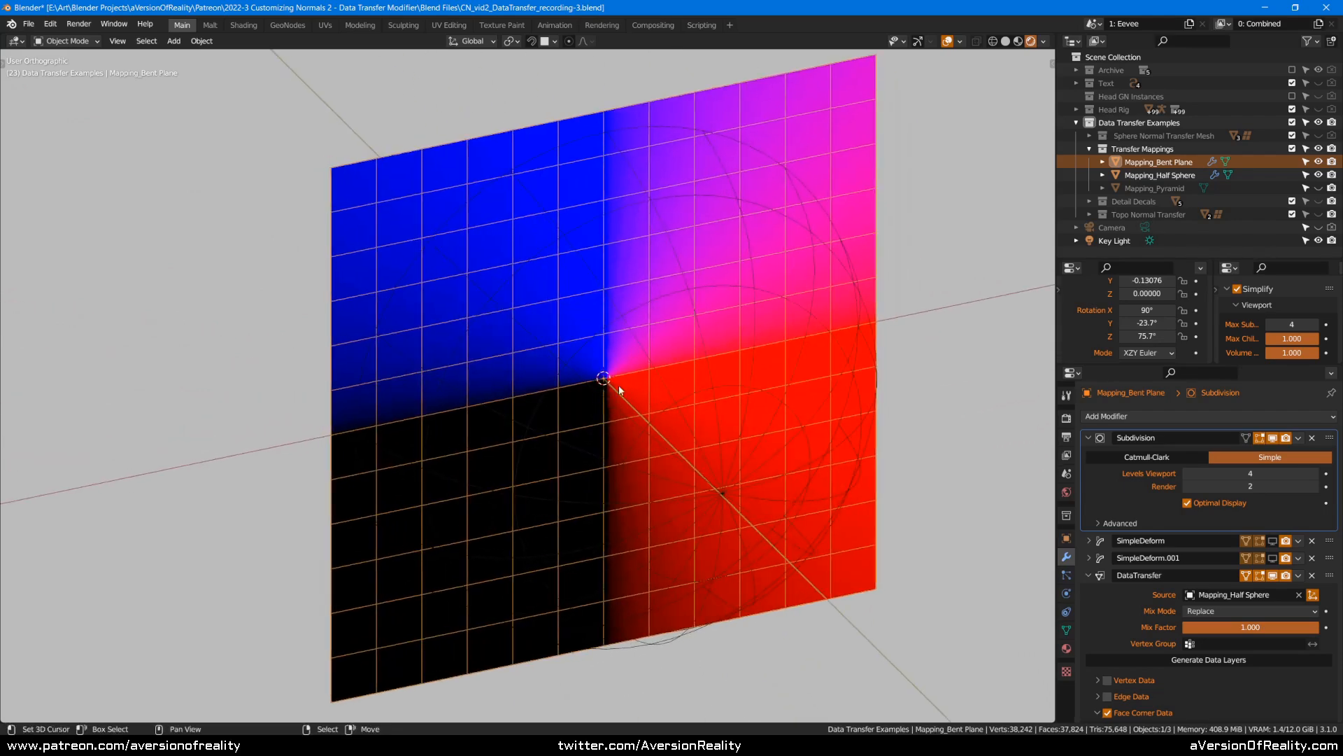
middle_click_drag(677, 380, 635, 316)
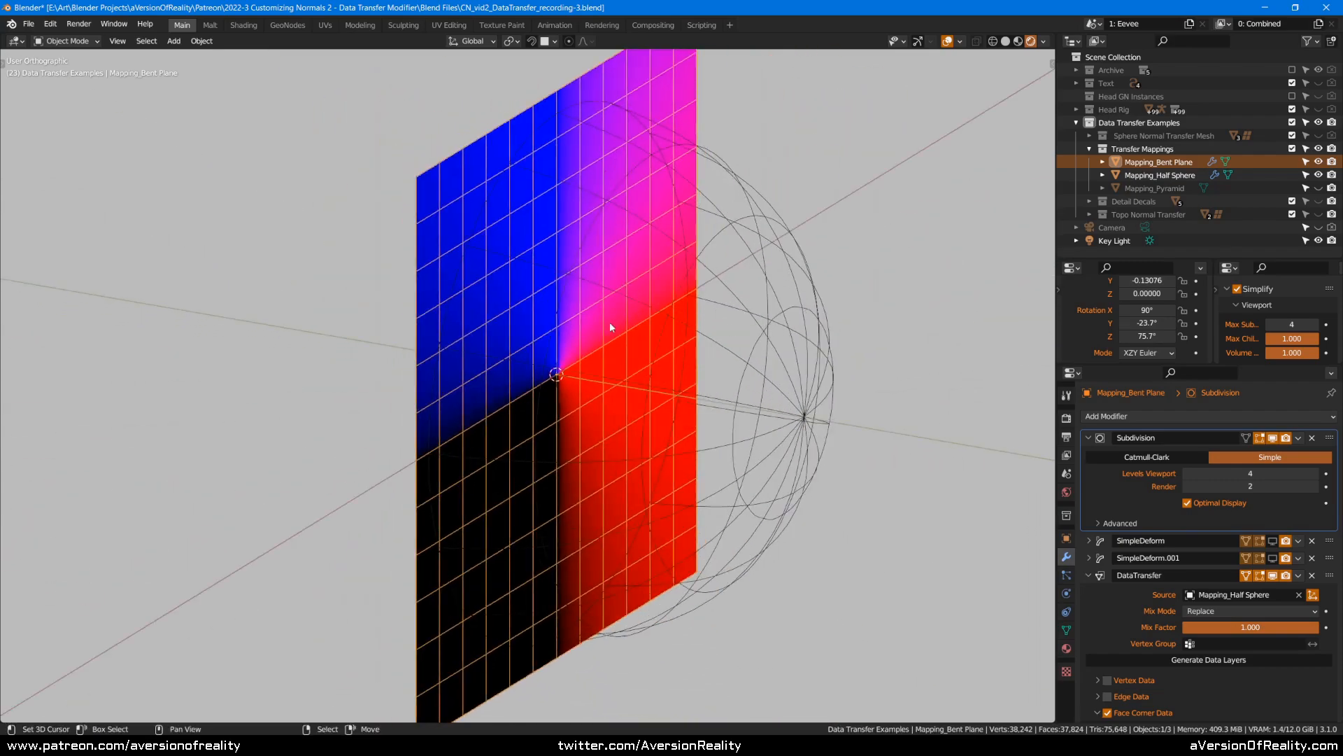
middle_click_drag(758, 372, 698, 418)
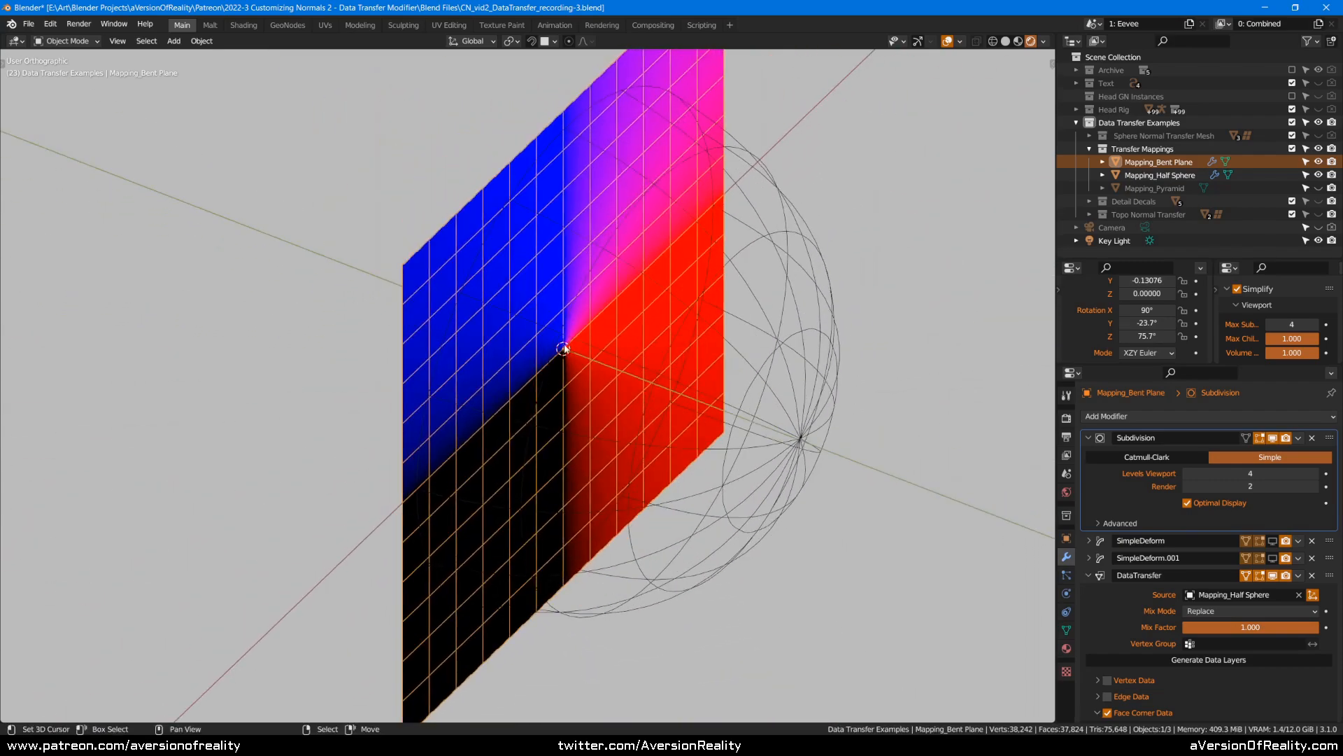
middle_click_drag(648, 378, 674, 361)
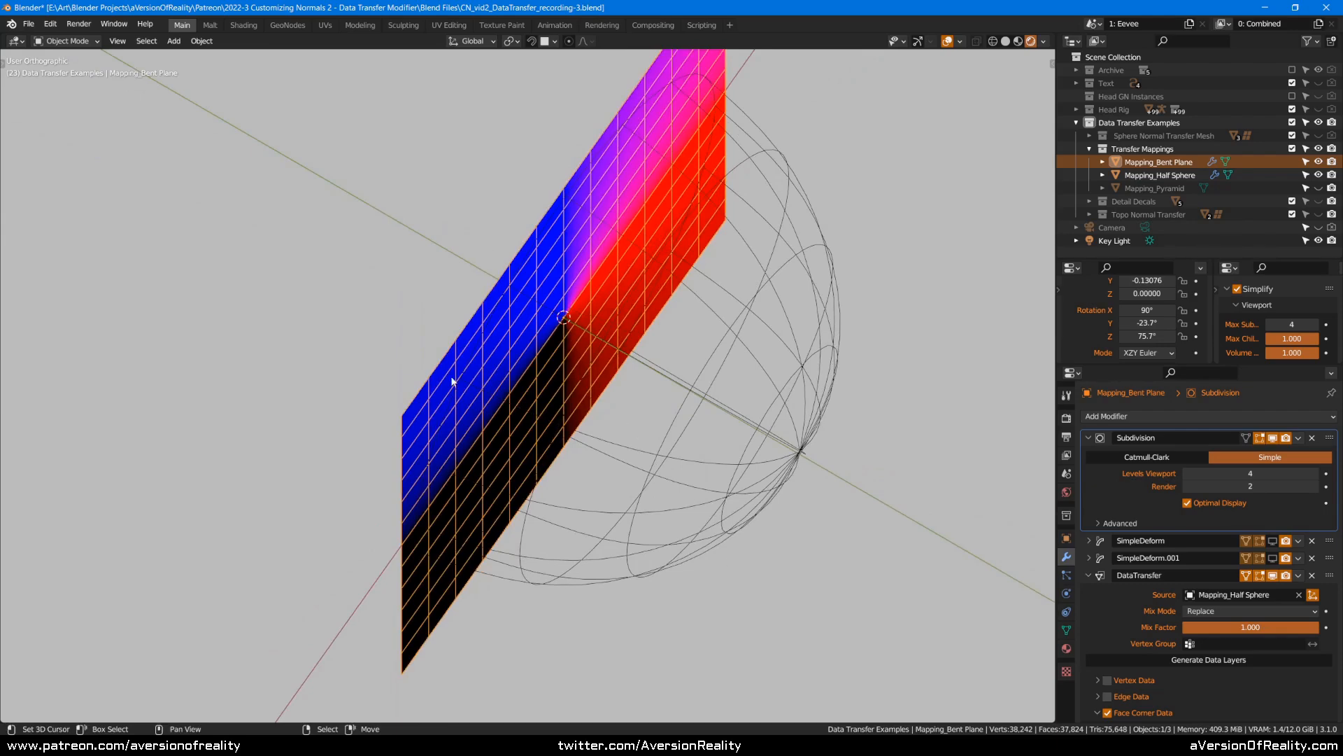
middle_click_drag(709, 287, 791, 295)
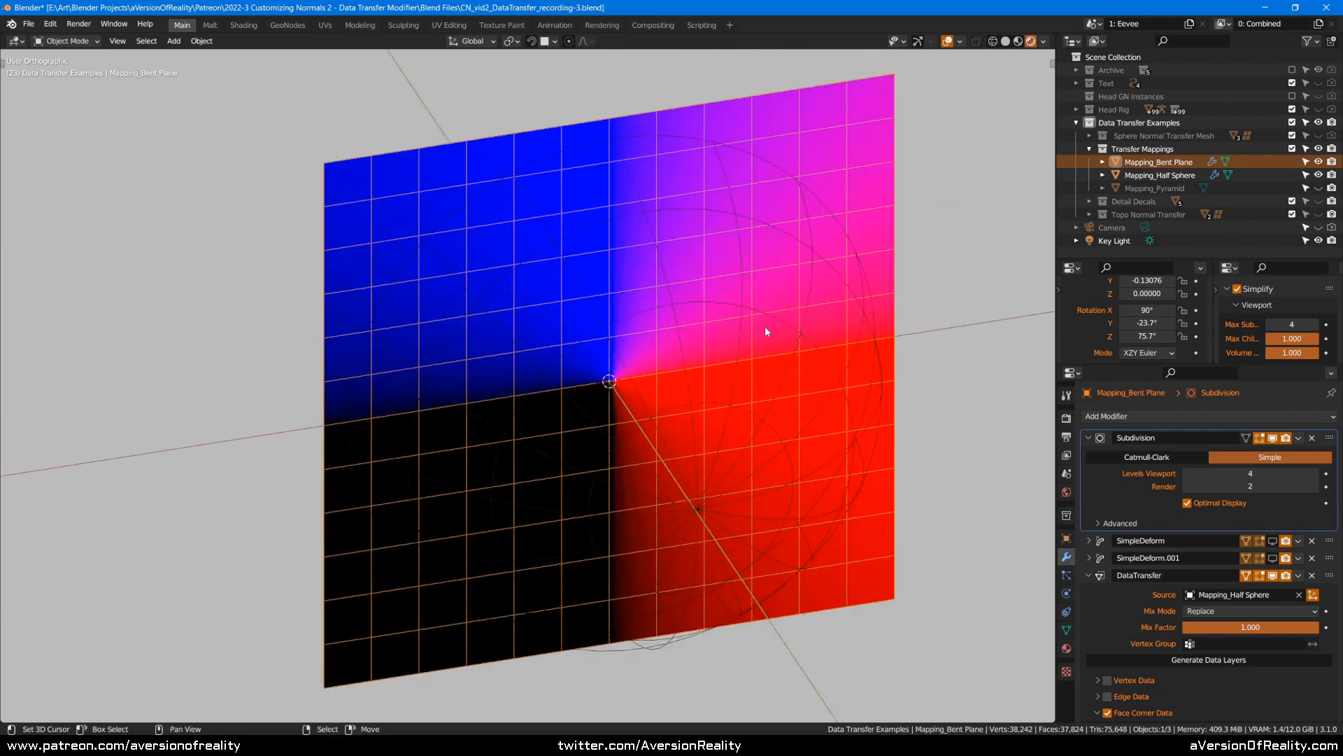
middle_click_drag(742, 396, 761, 360)
middle_click_drag(921, 264, 883, 237)
scroll(1202, 629, "down", 3)
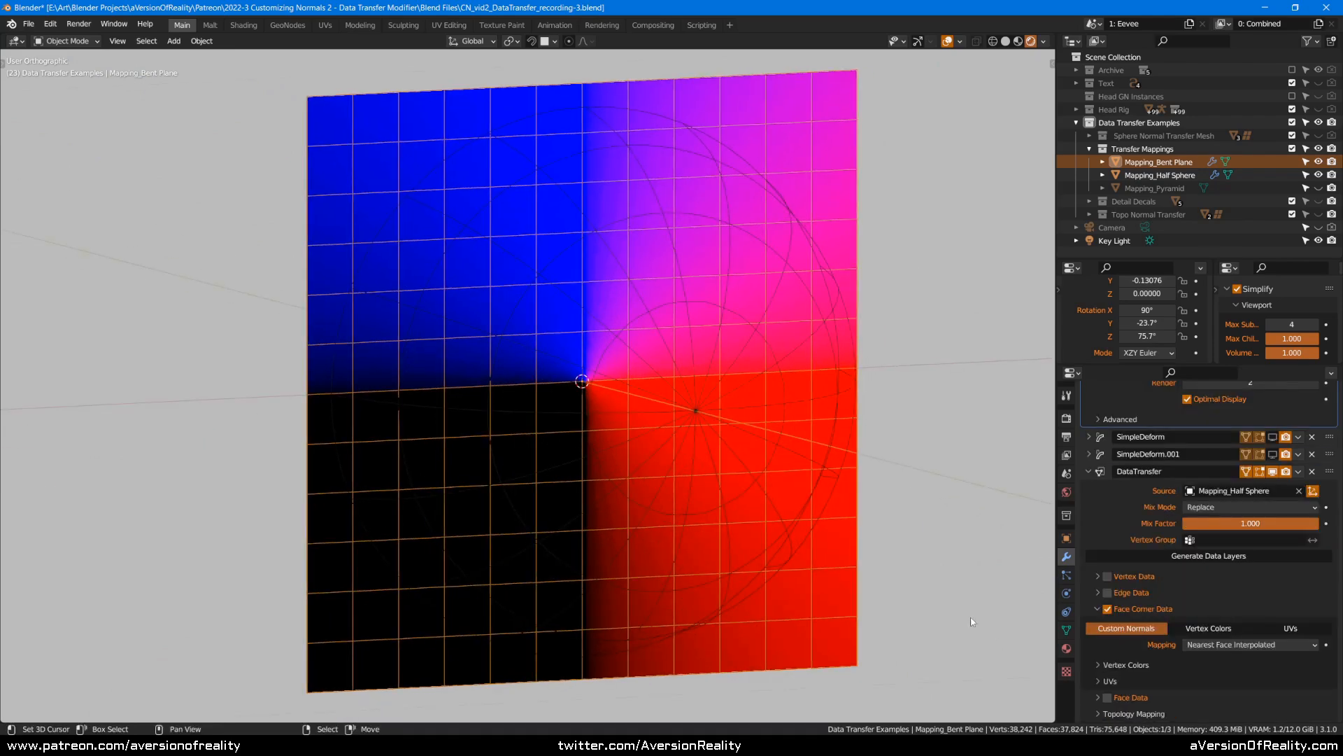
left_click(1212, 645)
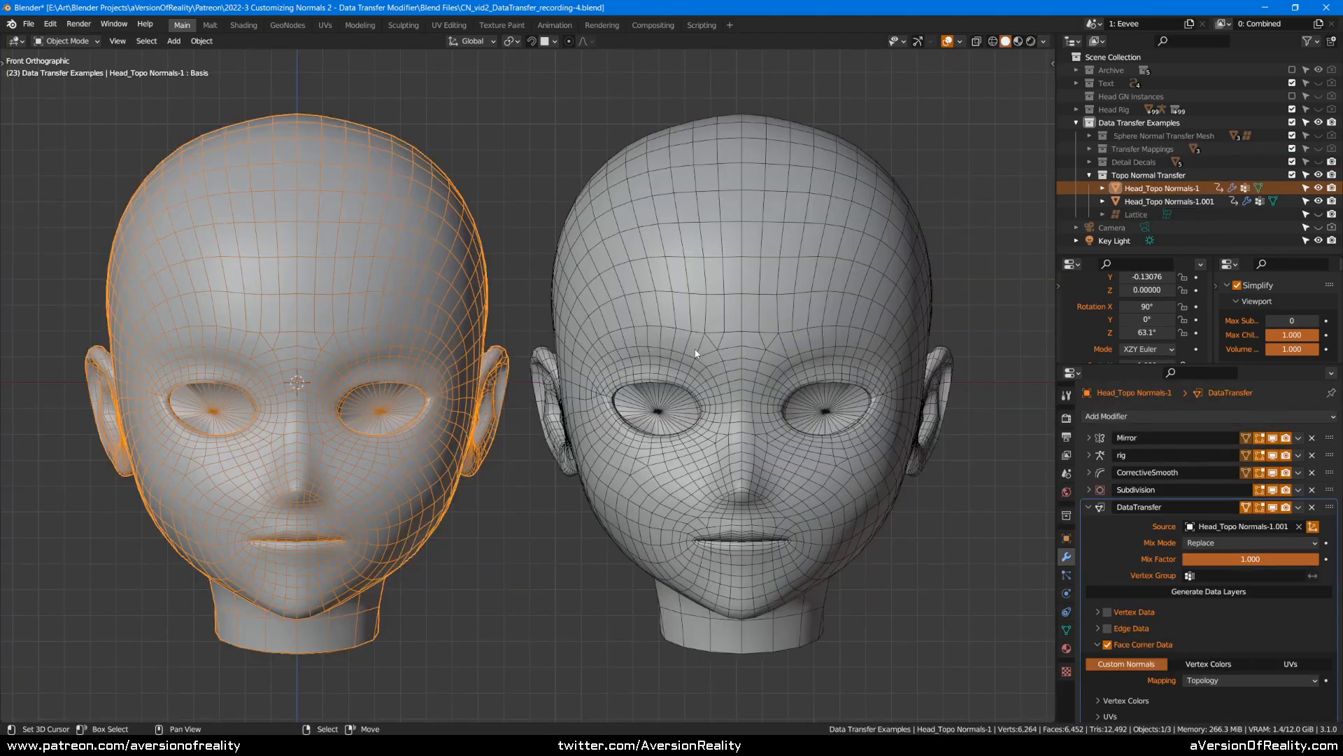
- Switch to rendered shading, select Head_Topo Normals-1.001 and enable its Flatten Ears, Flatten Eye Socket and Flatten Nose shape keys
key("z")
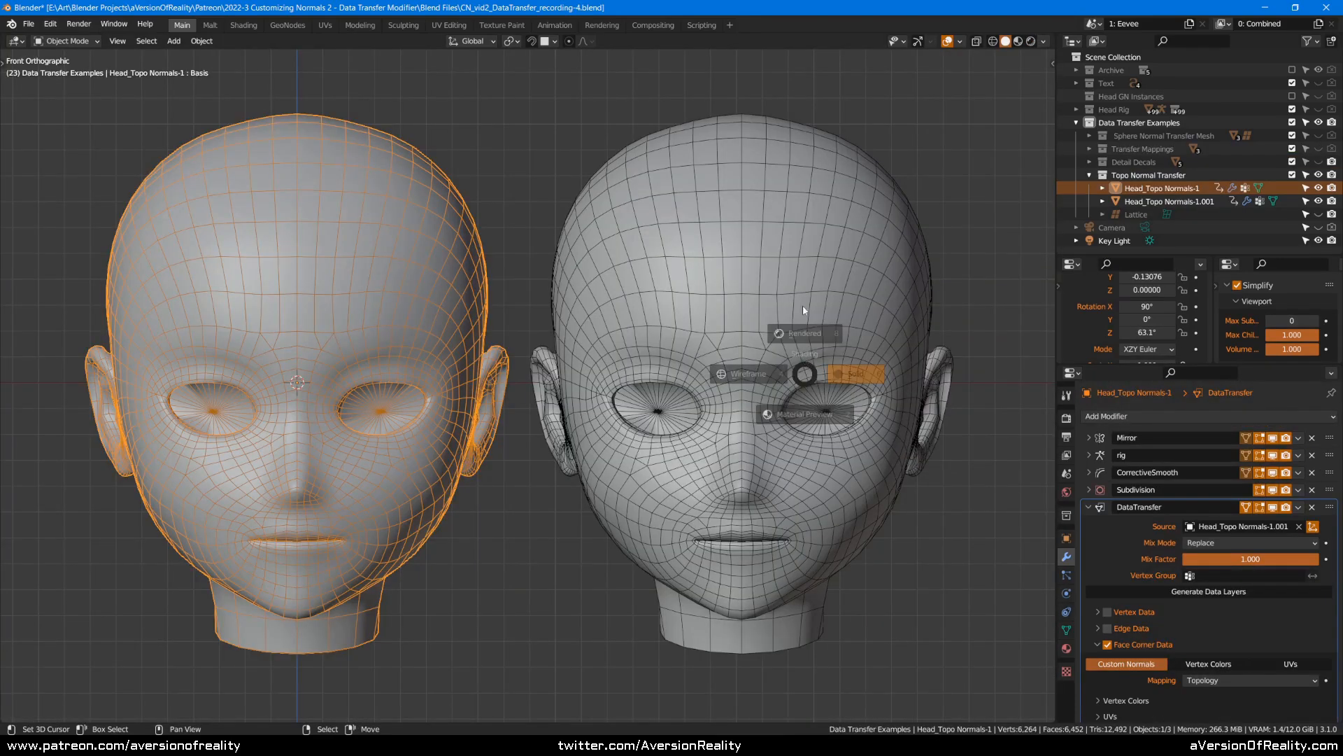
left_click(804, 293)
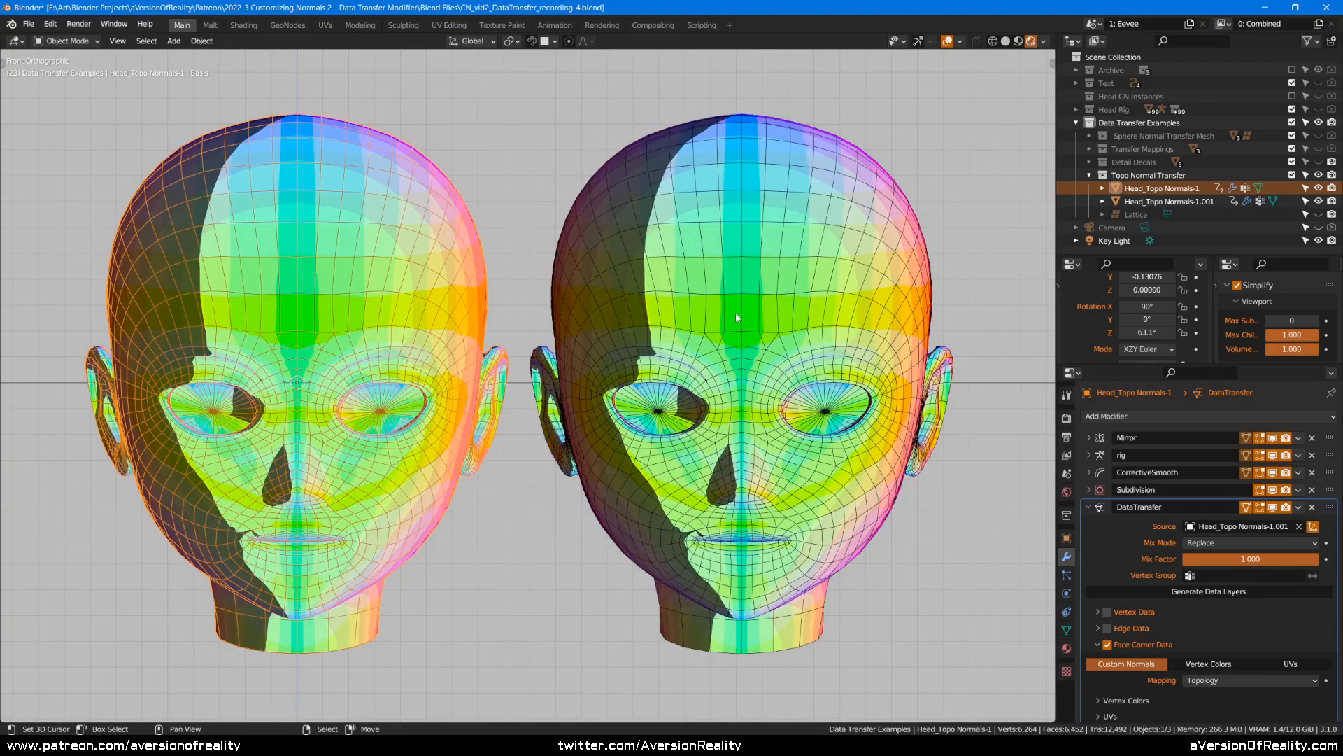
left_click(753, 280)
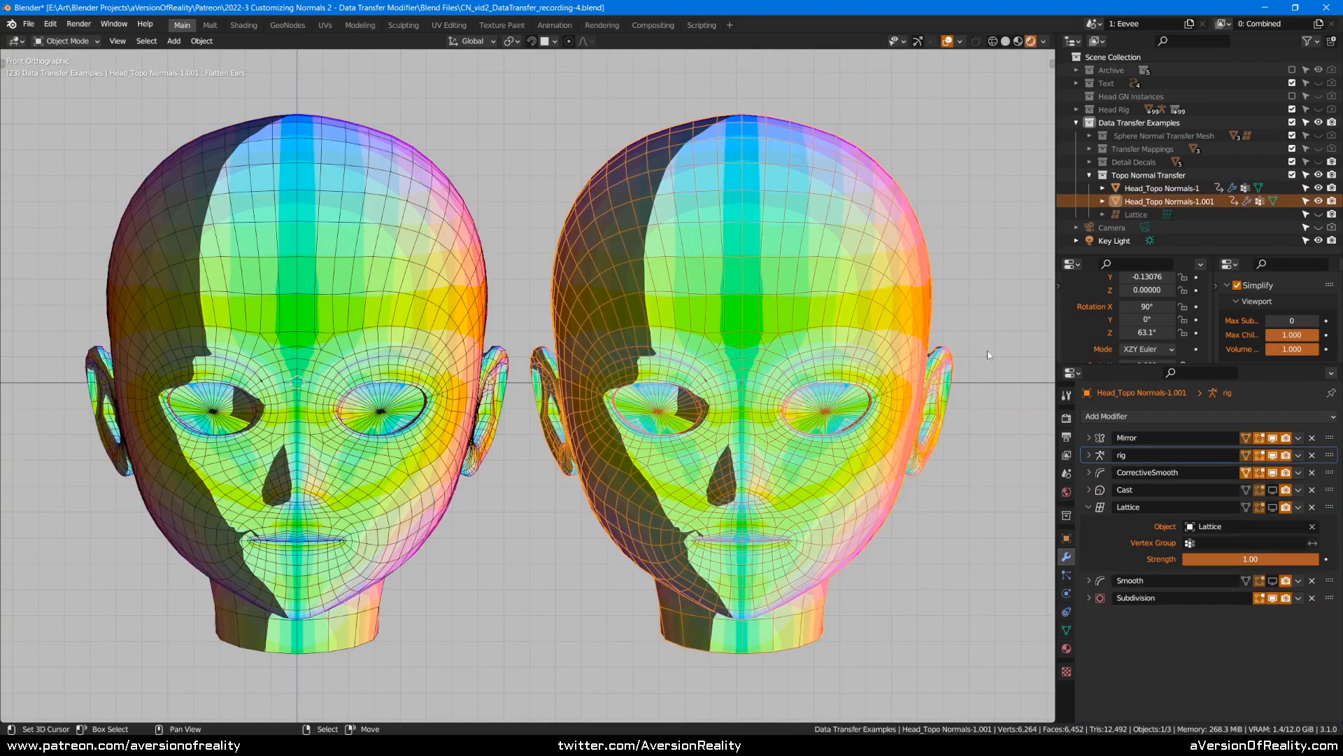
left_click(1066, 630)
left_click(1304, 594)
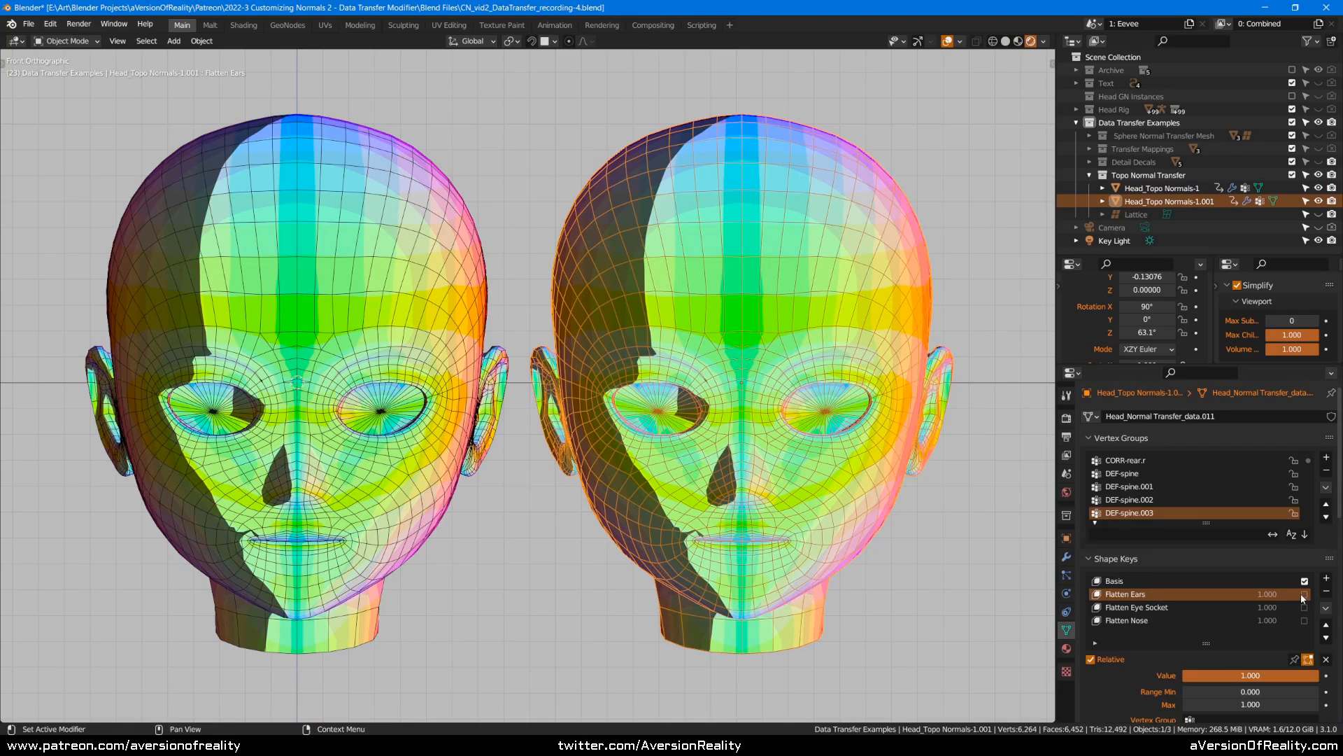
left_click(1304, 607)
left_click(1305, 620)
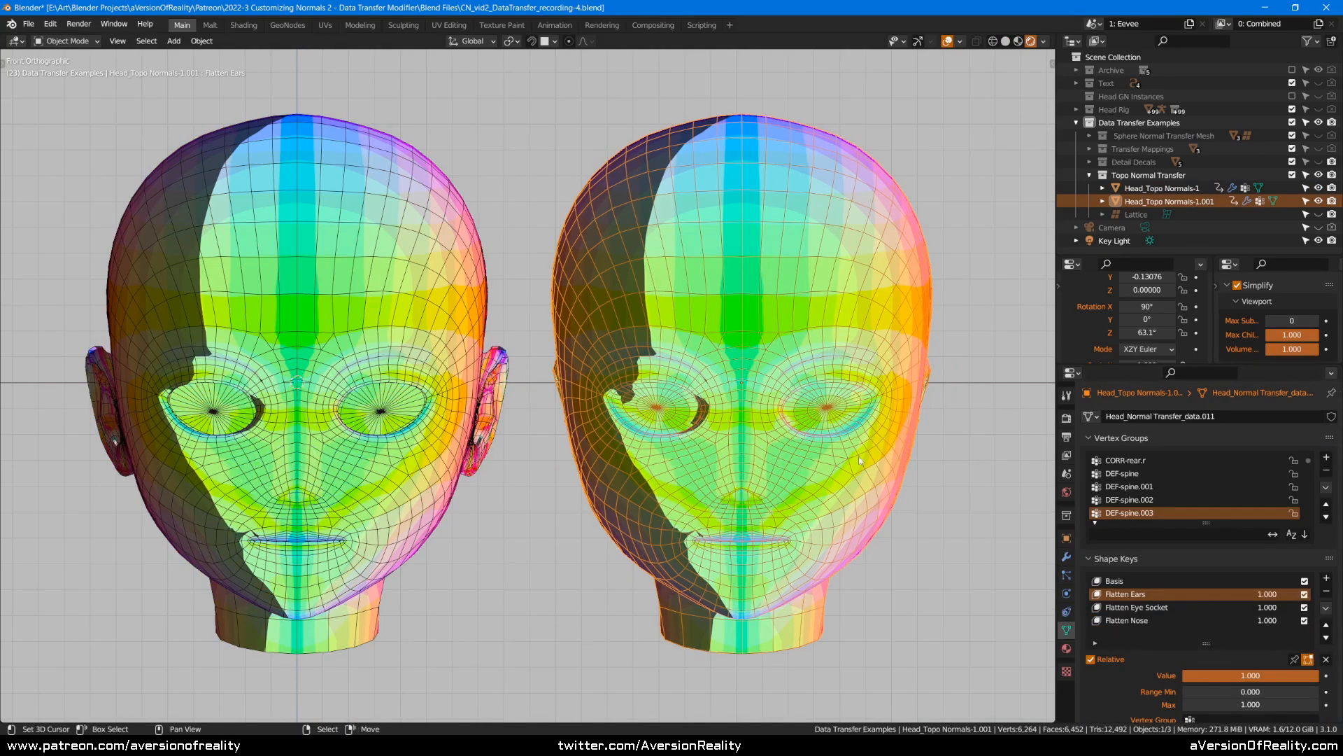
- Set the Key Light's Z rotation to 86.3° and show Head_Topo Normals-1.001's Cast modifier in the viewport
middle_click_drag(745, 402, 826, 385, "shift")
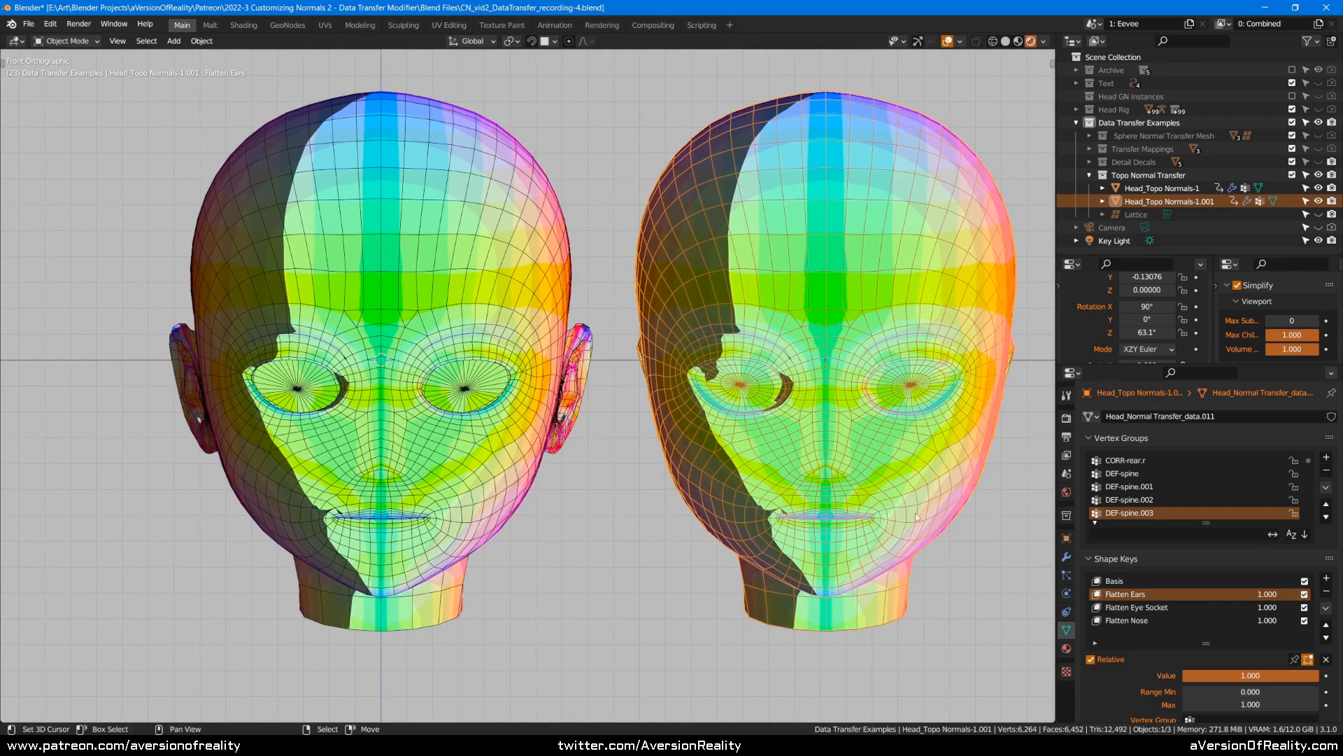
left_click_drag(1147, 332, 1181, 331)
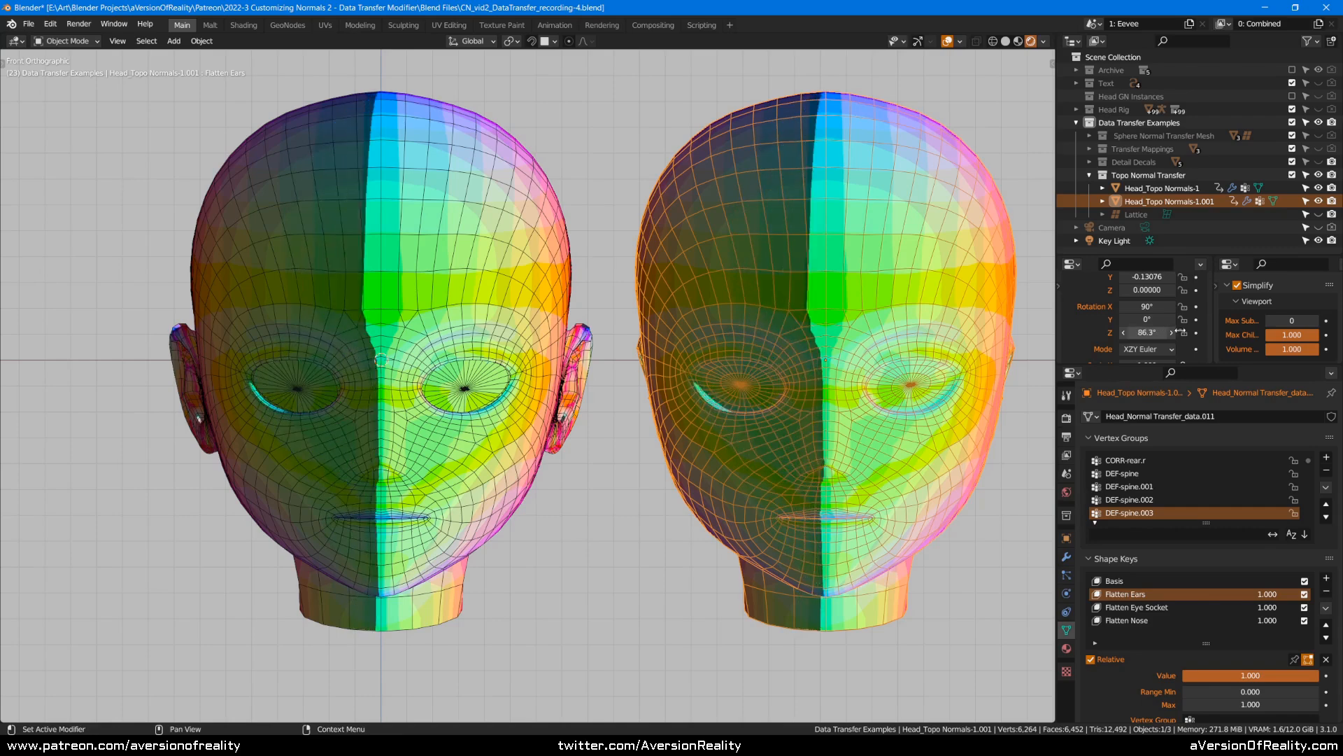
left_click(1067, 557)
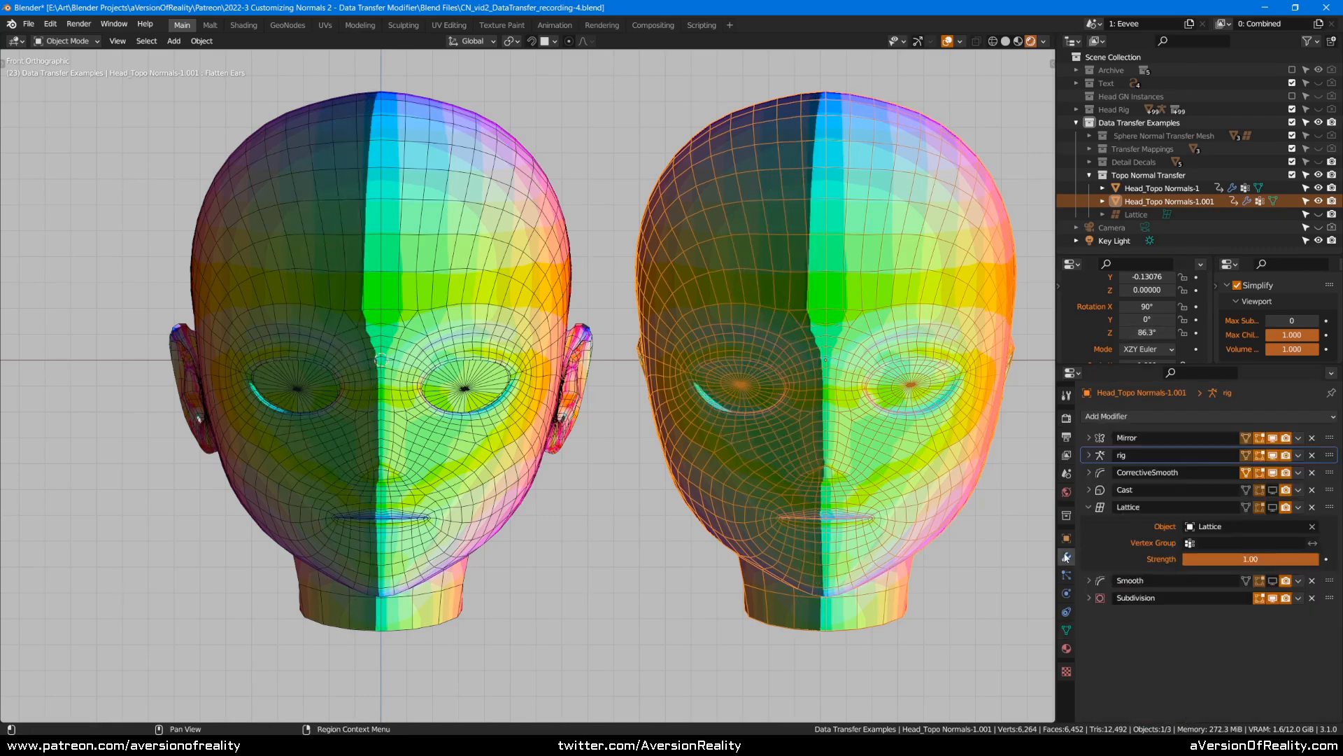
left_click(1272, 489)
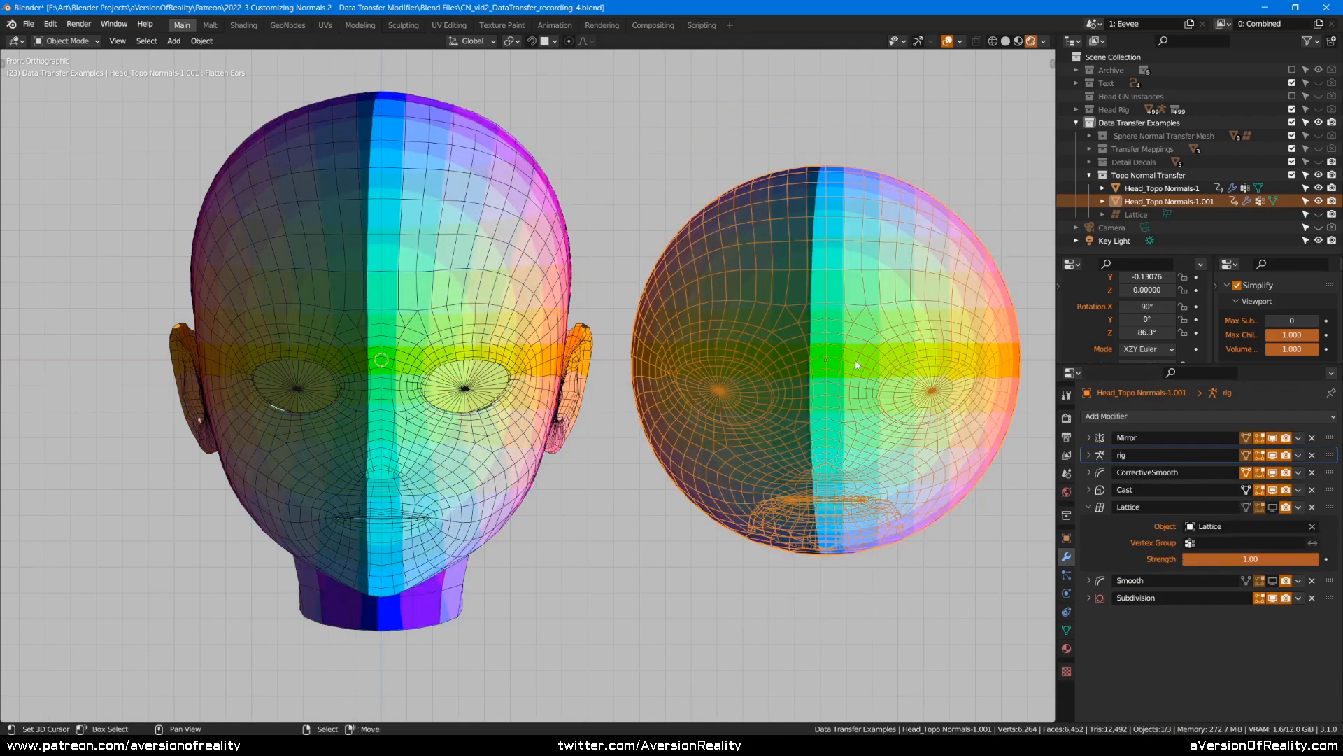
- Set the Key Light's Z rotation to 70.4° and turn off the Cast modifier's viewport display
middle_click_drag(866, 330, 362, 291)
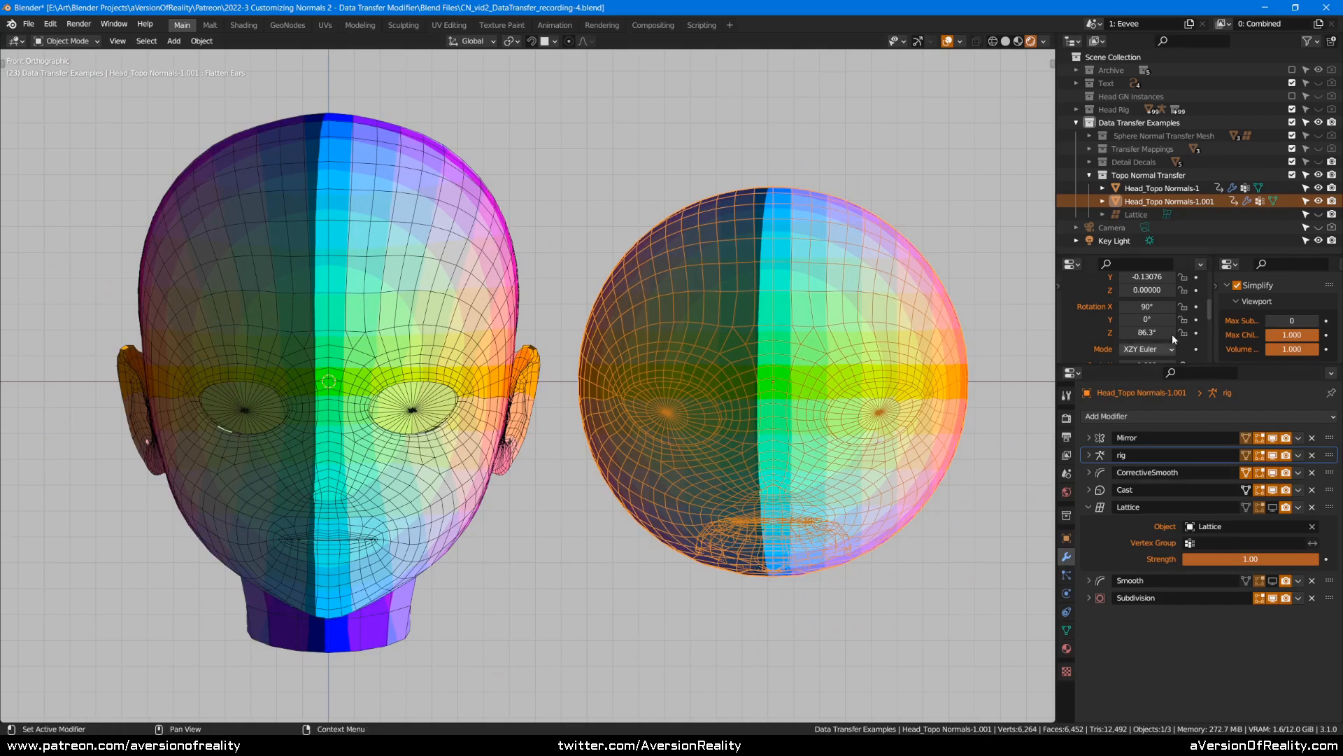
left_click_drag(1151, 334, 1108, 338)
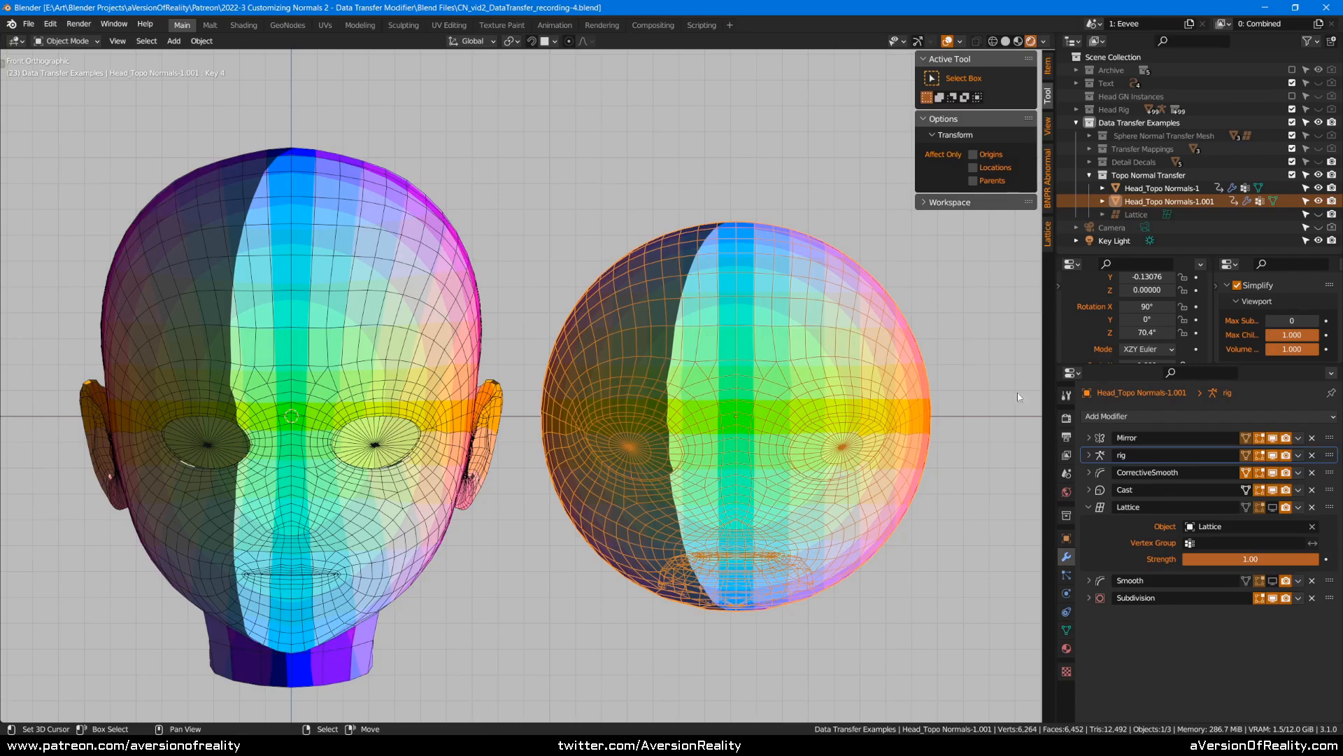
left_click(1272, 490)
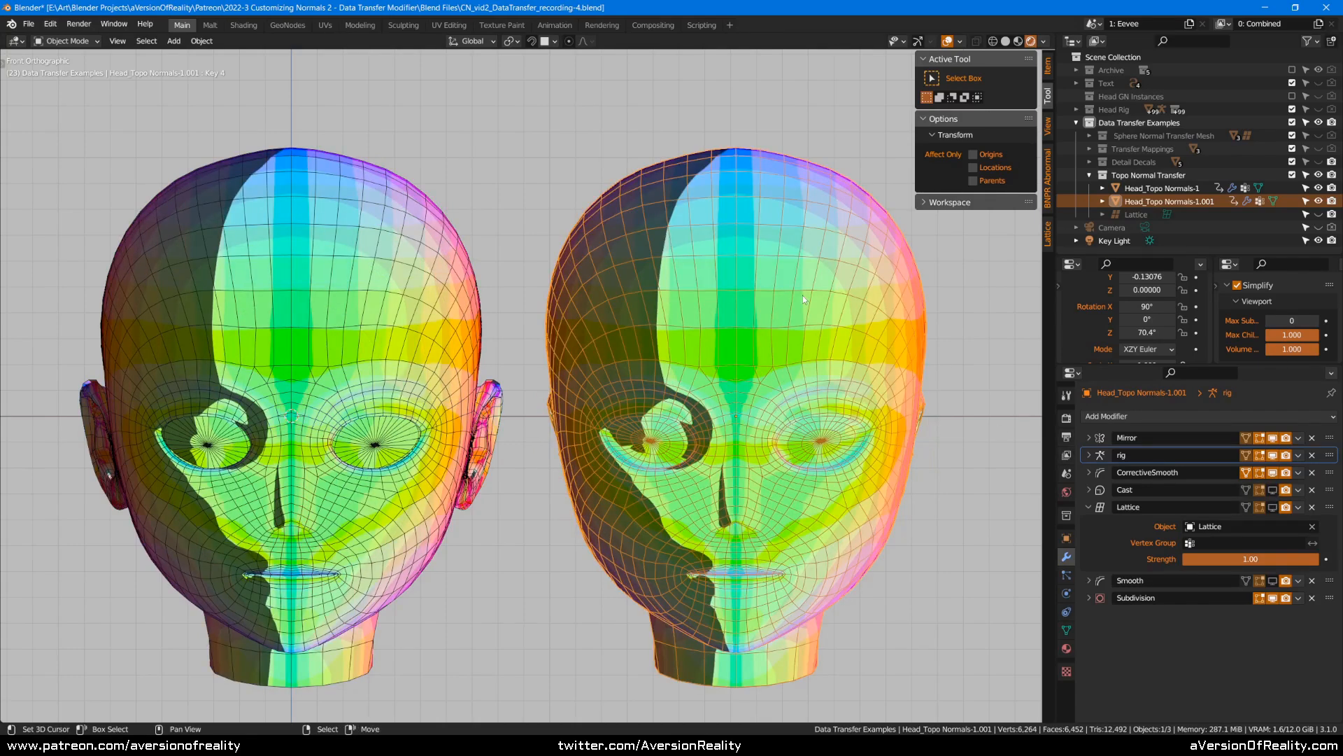
- Edit Head_Topo Normals-1.001 in vertex mode, knife-cut a bent three-point line across its forehead and return to Object Mode
key("Tab")
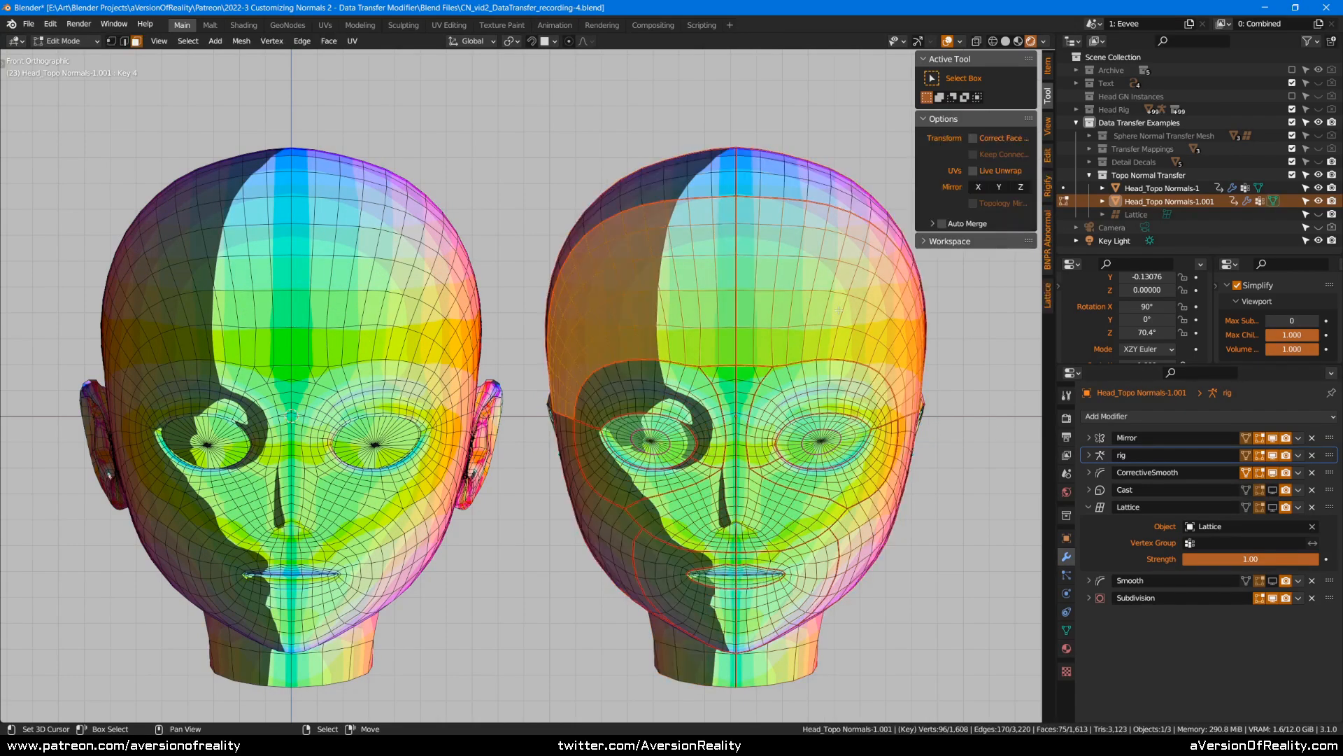
key("alt+a")
key("1")
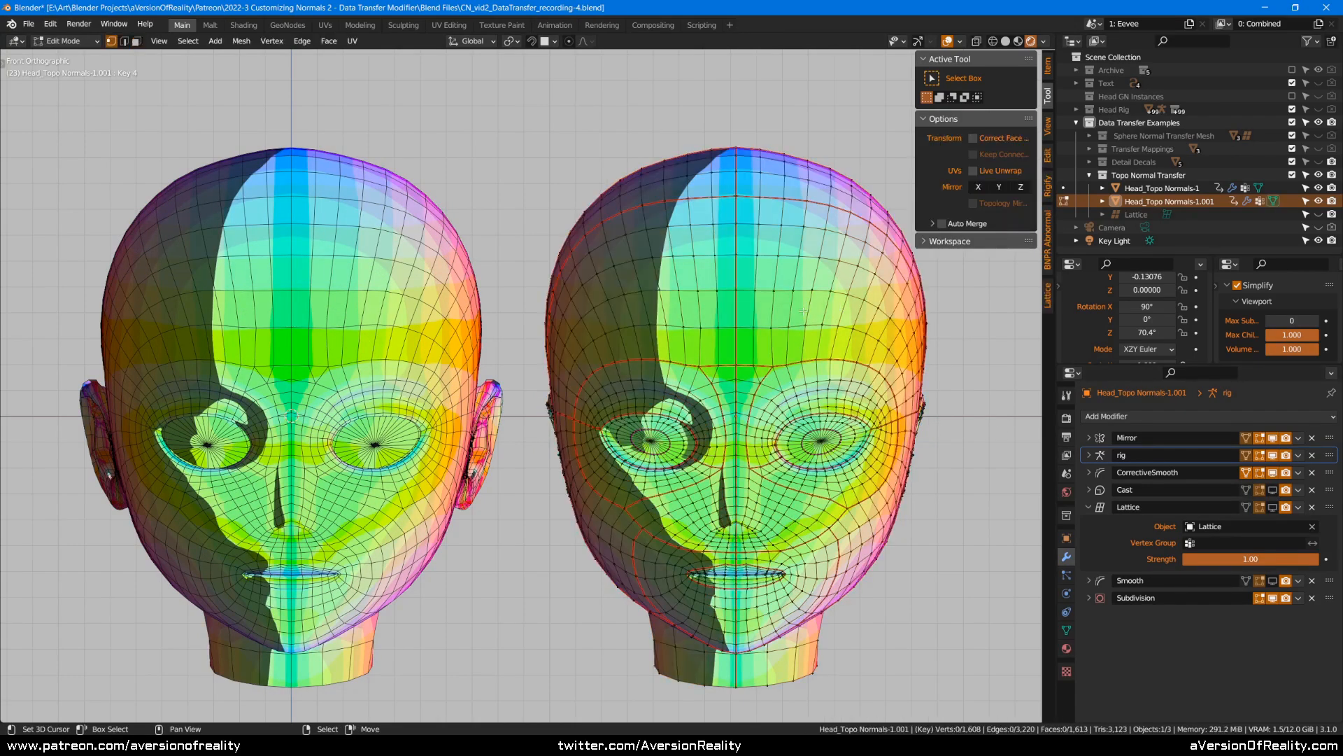
key("k")
left_click(763, 341)
left_click(777, 269)
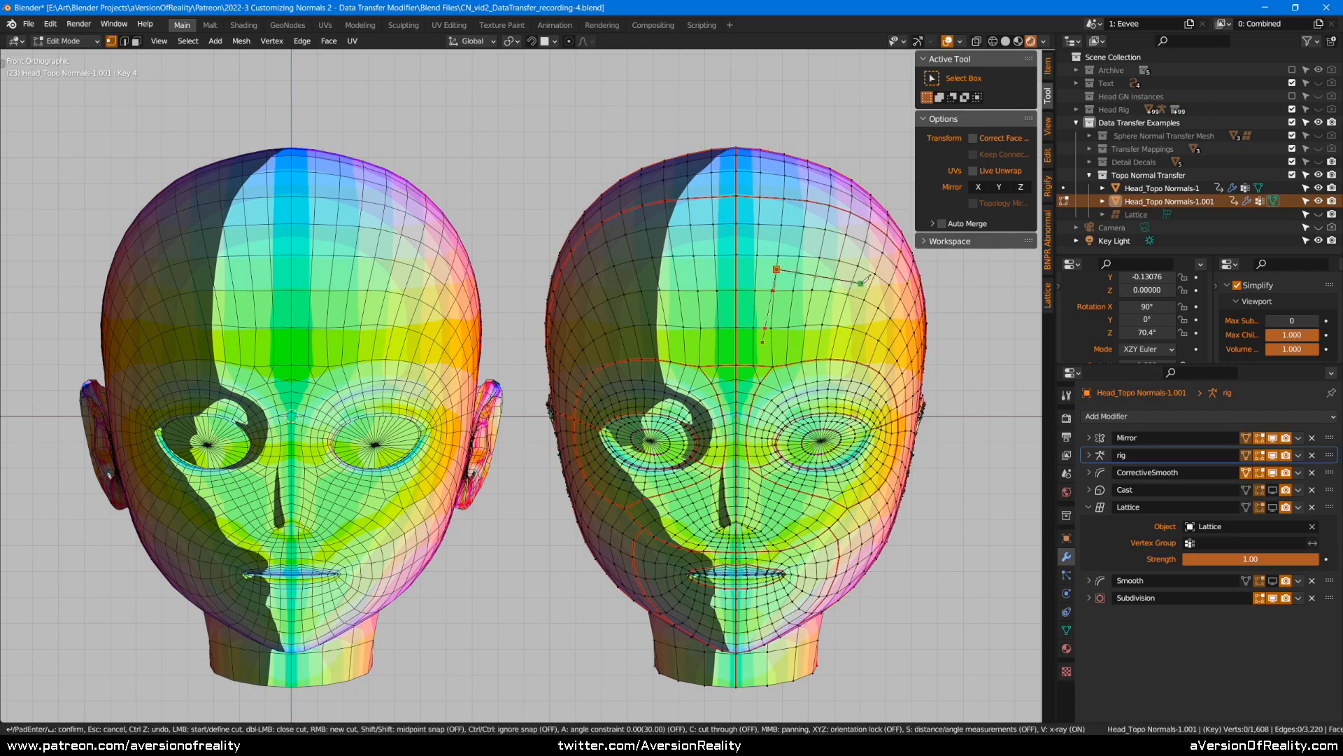
left_click(861, 283)
key("Return")
key("Tab")
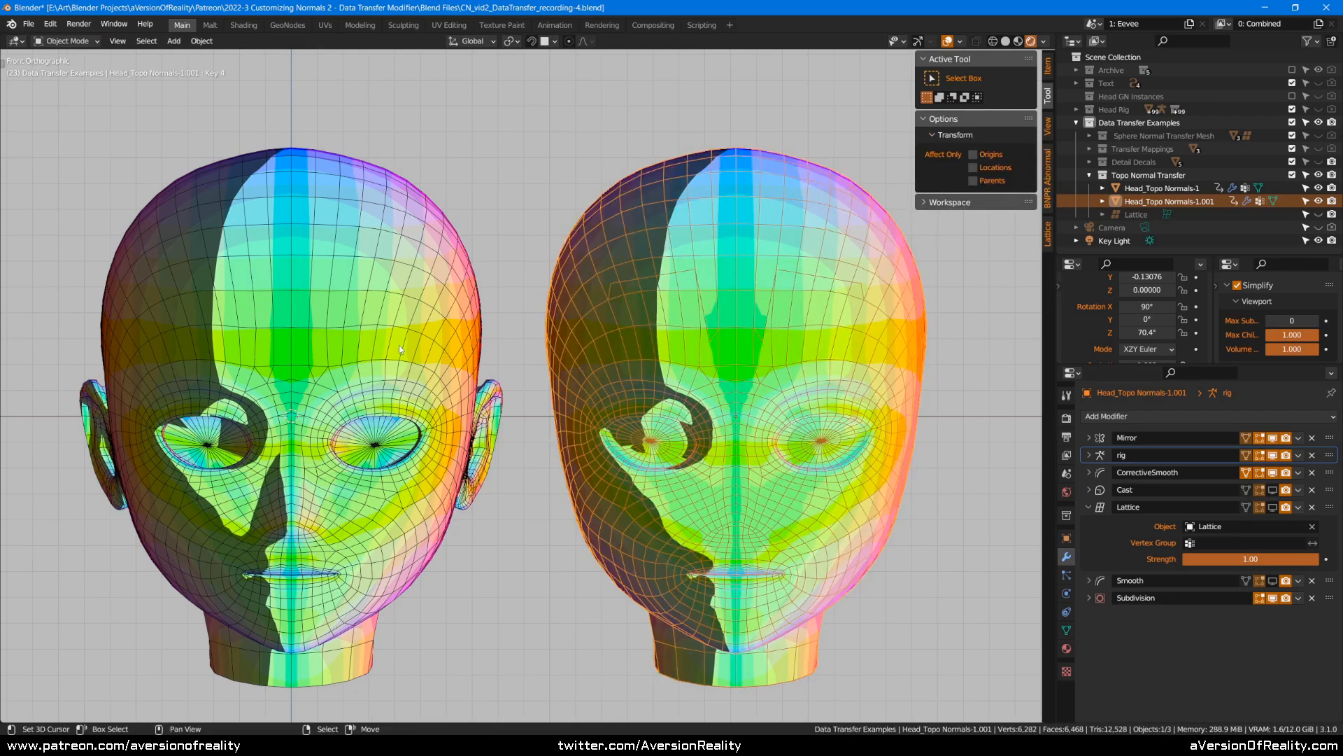
- Check the DataTransfer modifier on Head_Topo Normals-1, reselect the source head and undo the knife cut
right_click(399, 345)
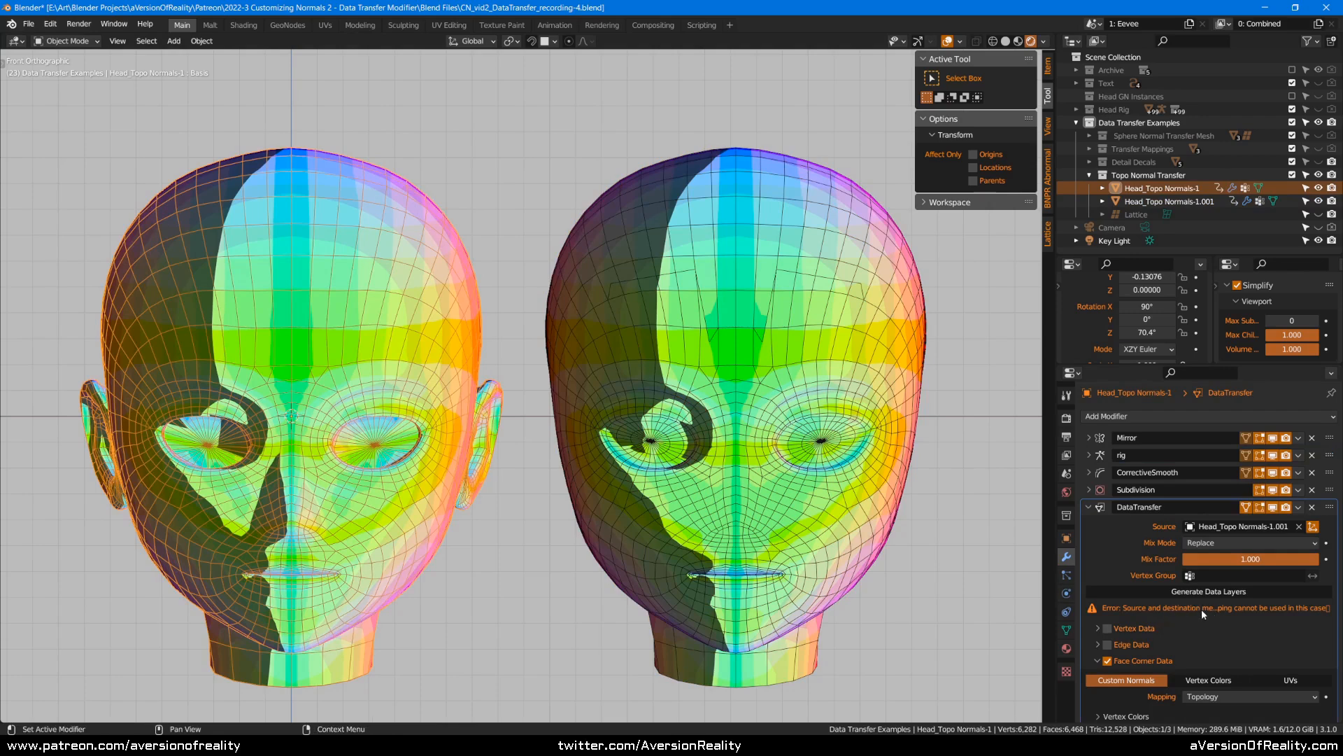
right_click(792, 307)
key("ctrl+z")
key("ctrl+z")
key("Tab")
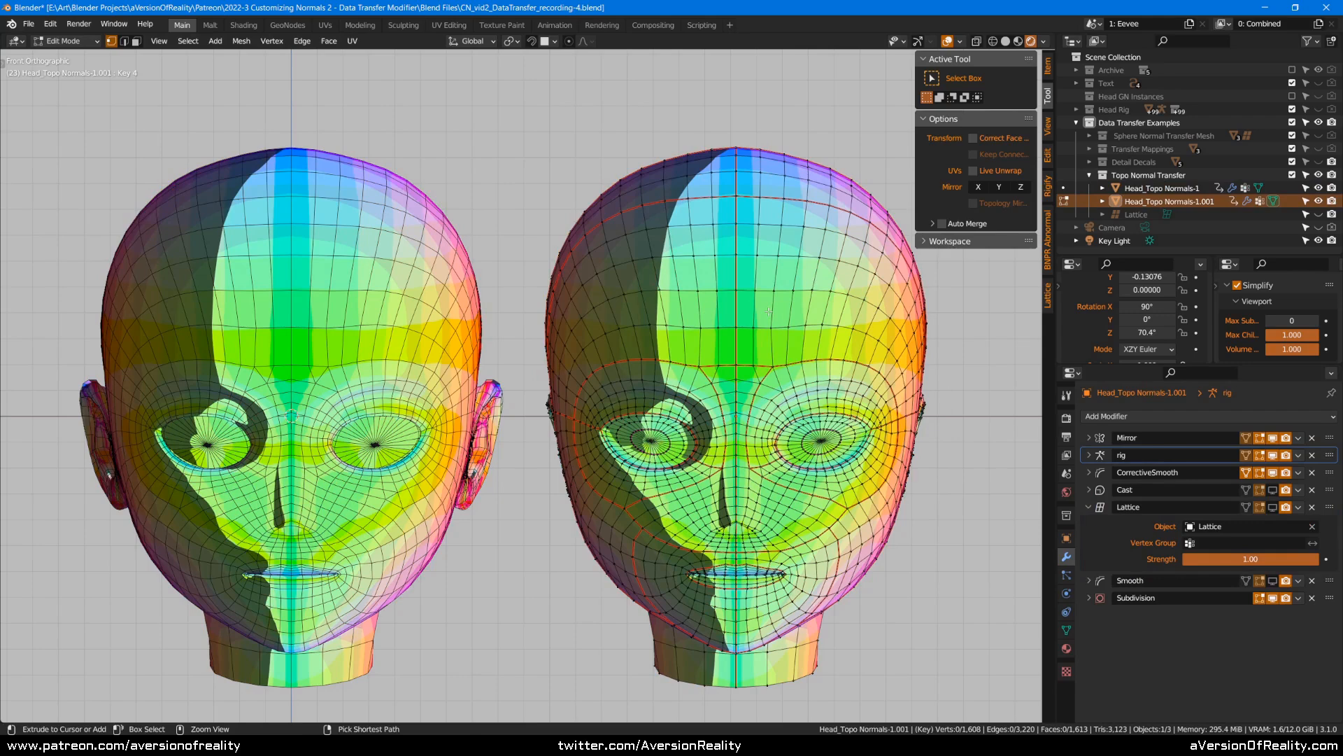
- Try a straight two-point knife cut on the source head's forehead and undo it
key("k")
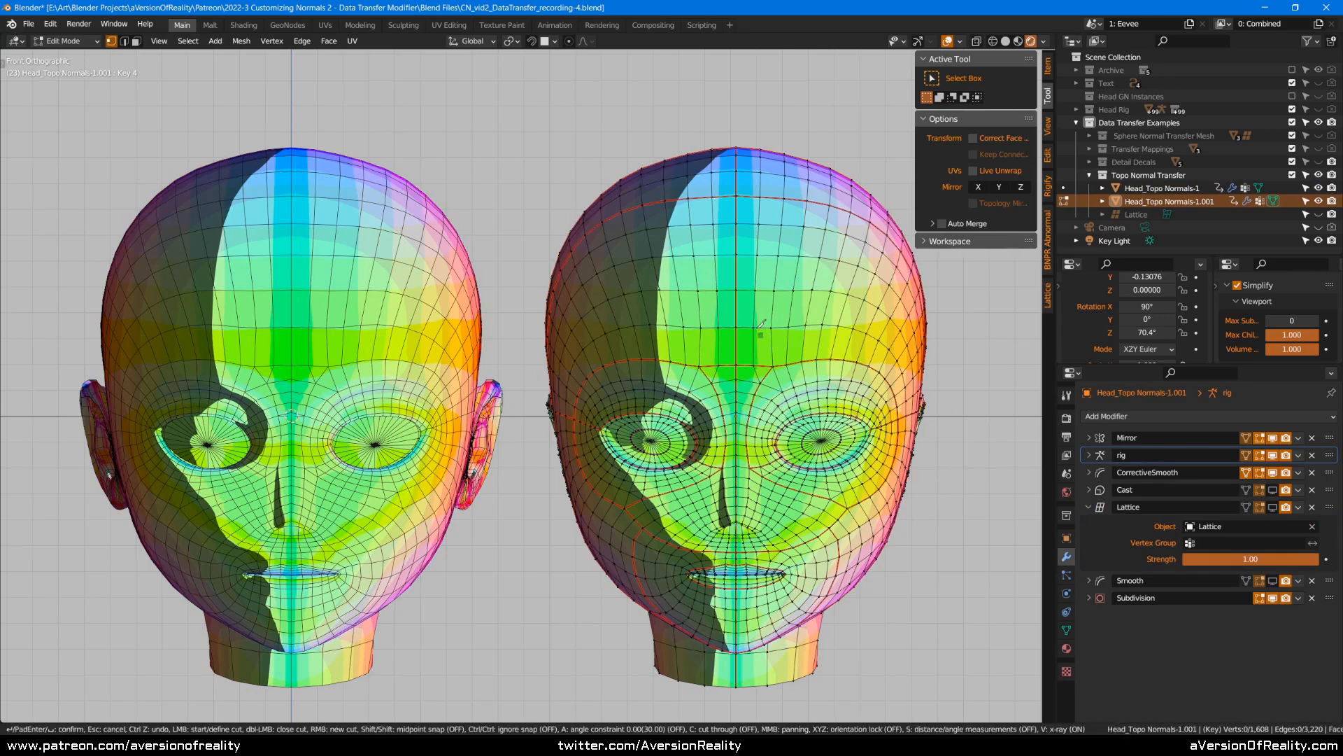
left_click(755, 326)
left_click(798, 252)
key("Return")
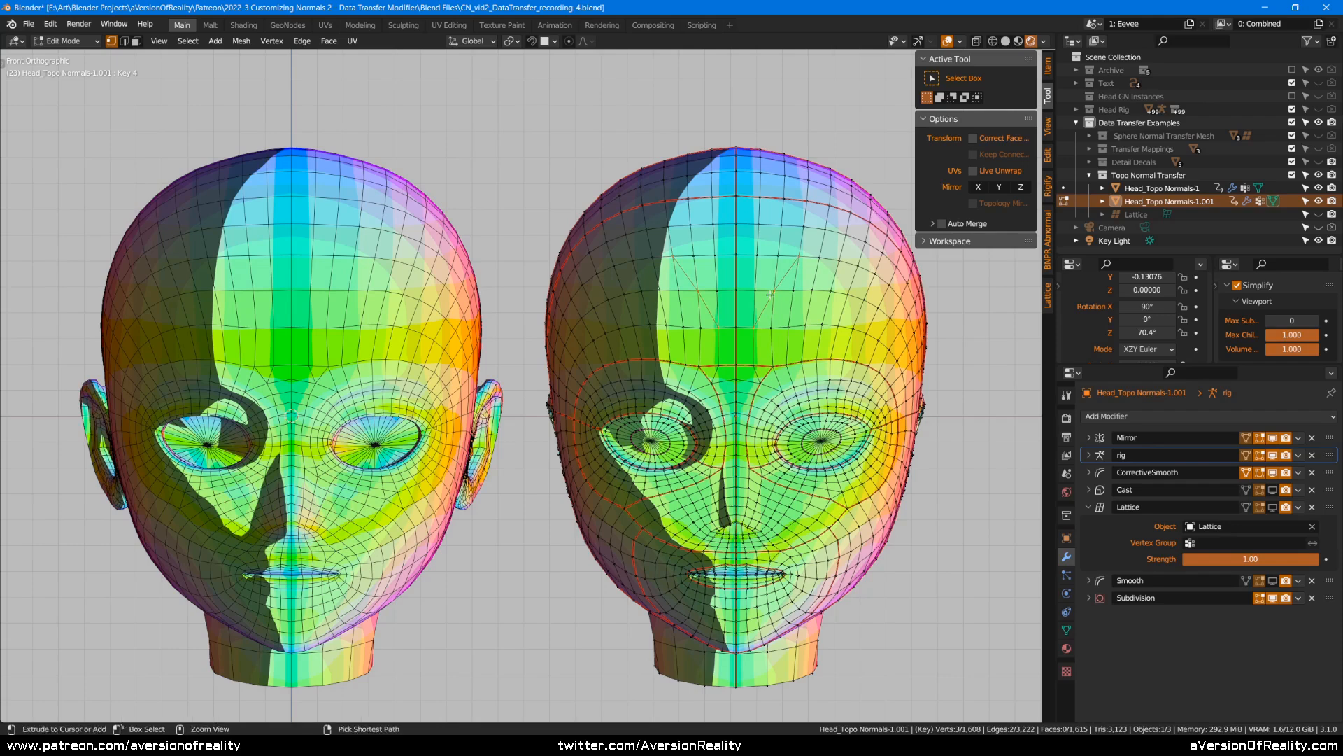
key("ctrl+z")
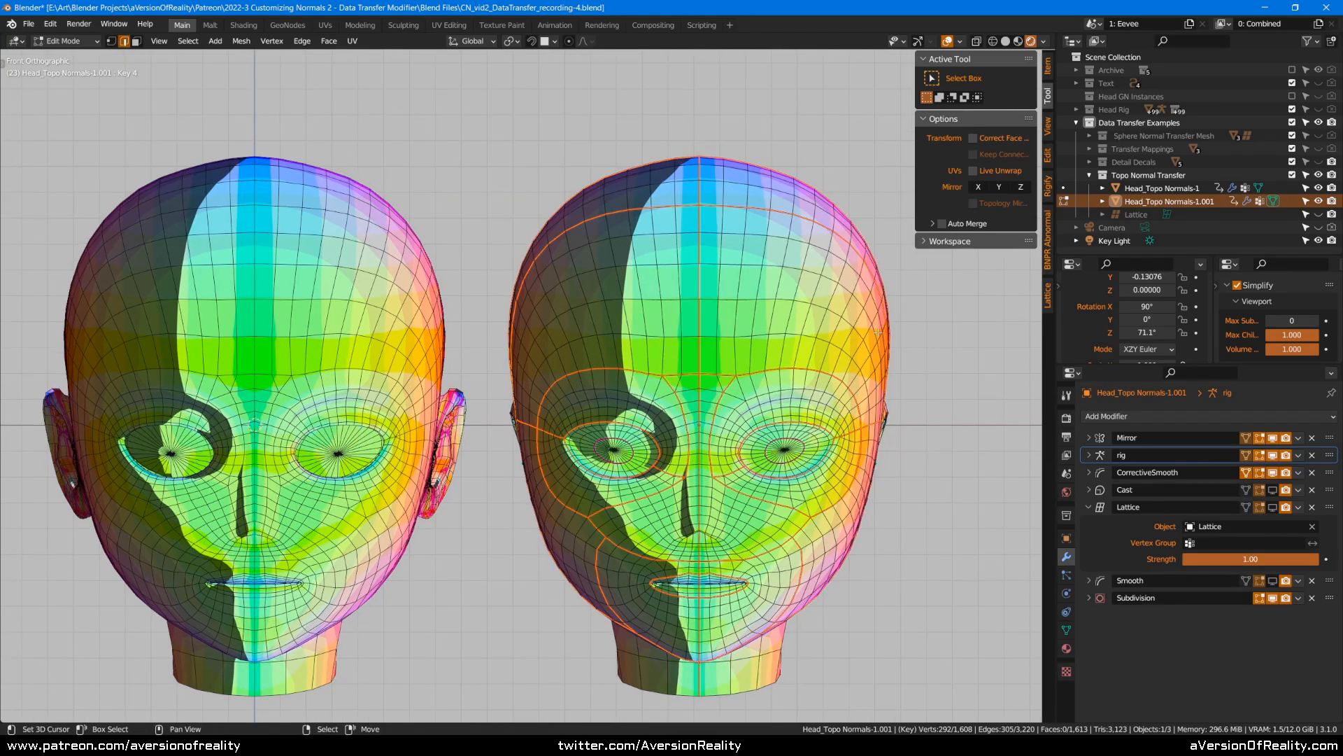
- Select all seam edges of Head_Topo Normals-1.001 with Select Similar, rip the mesh apart along them, and switch to face selection
middle_click_drag(877, 333, 849, 324, "shift")
left_click(707, 303)
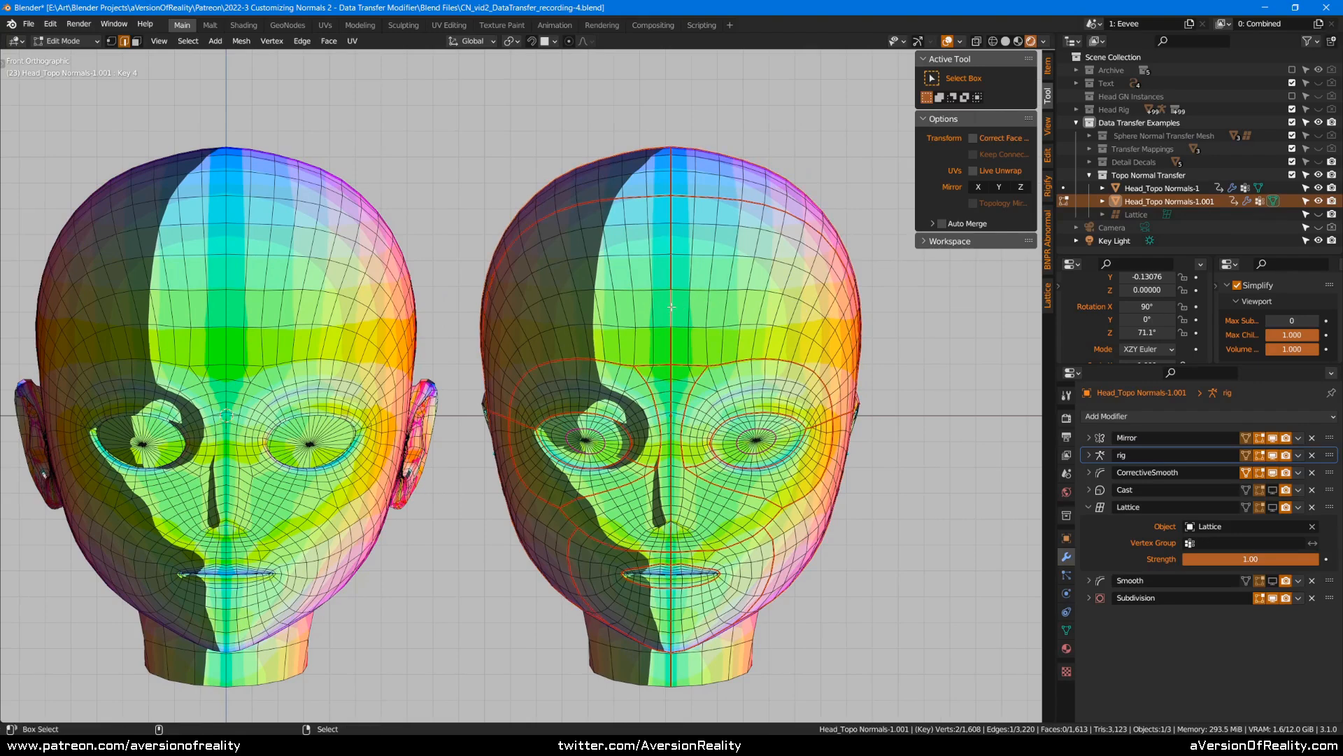
key("shift+g")
left_click(673, 308)
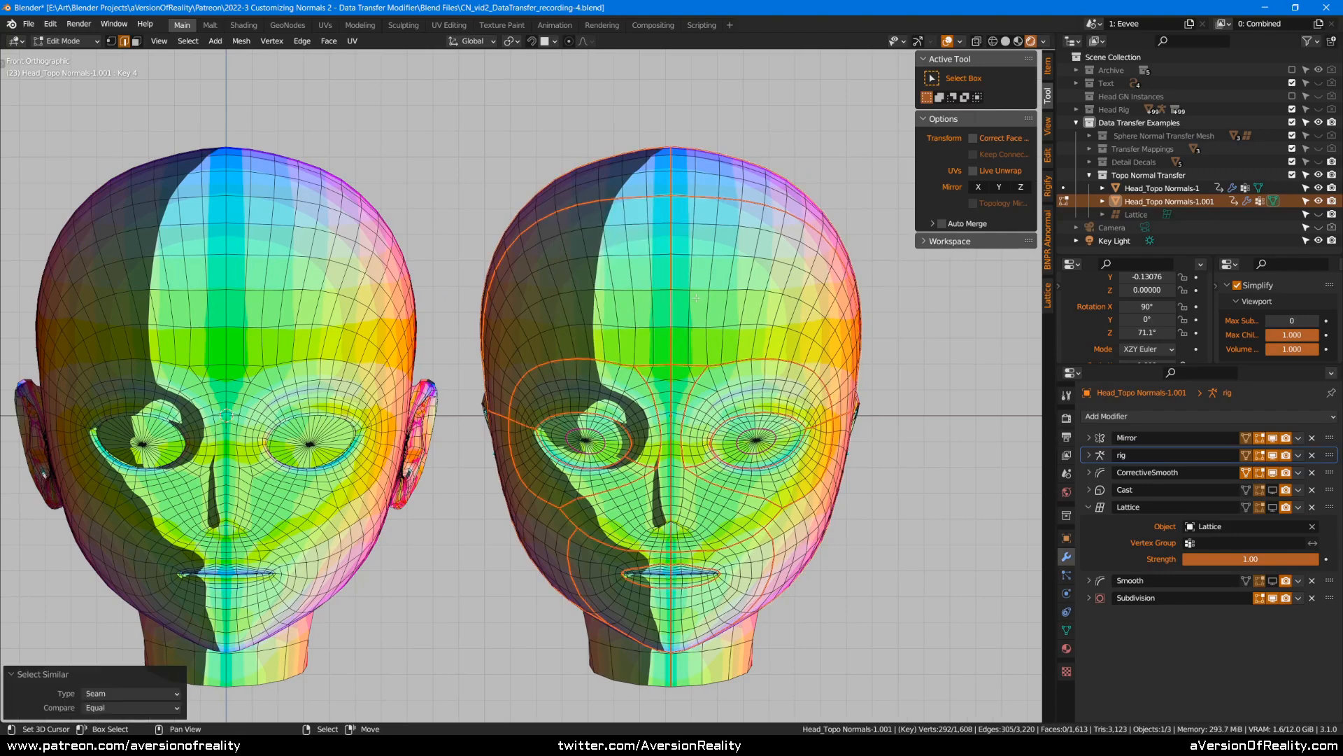
key("v")
right_click(751, 265)
key("alt+a")
key("3")
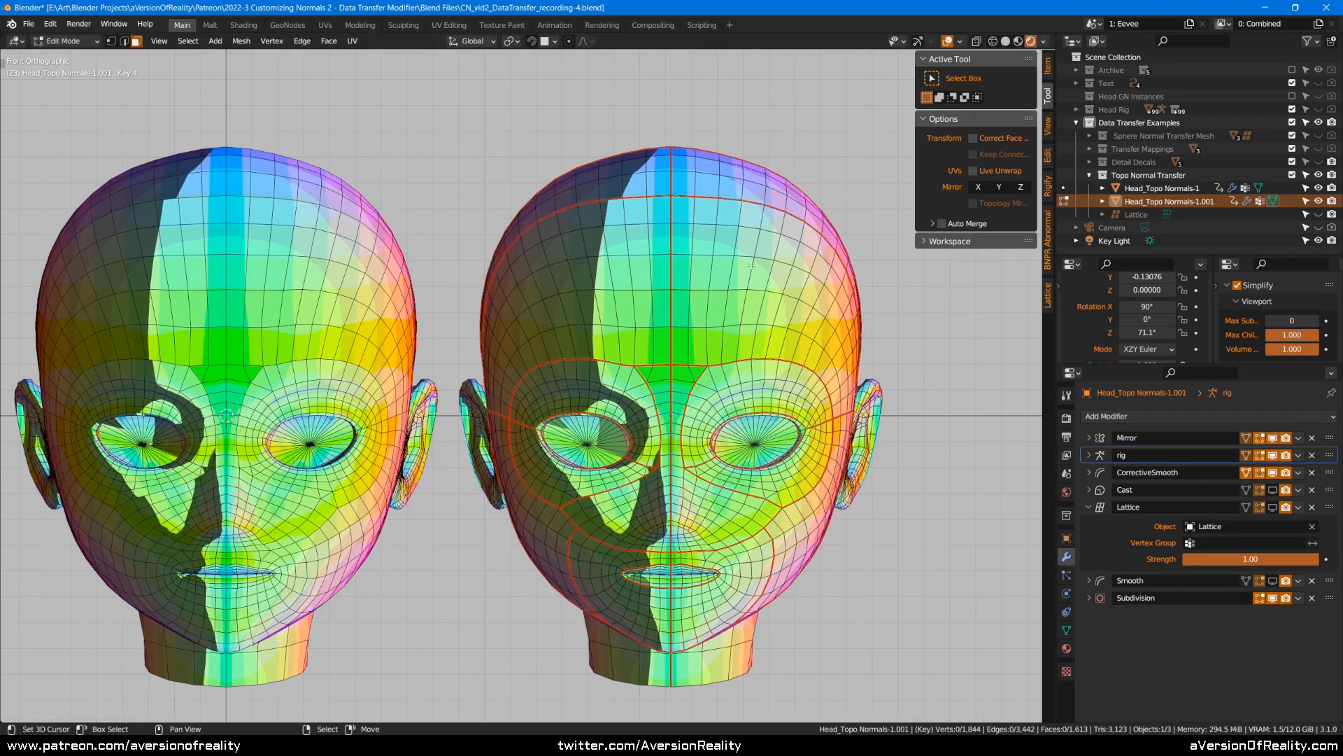
- Select the seam-delimited forehead patch and move it off the source head, and do the same with the lower cheek patch
key("l")
scroll(752, 265, "down", 1)
key("g")
left_click(799, 350)
key("alt+a")
key("l")
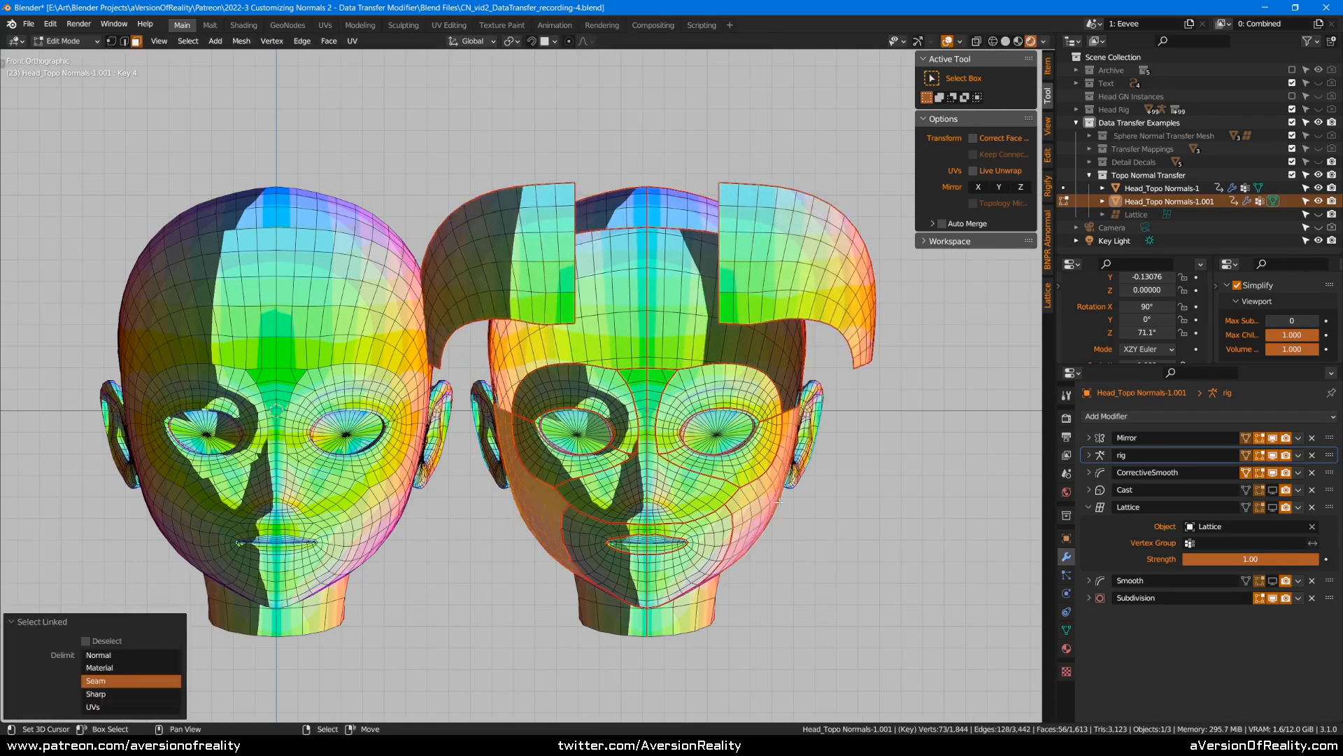
key("g")
left_click(826, 517)
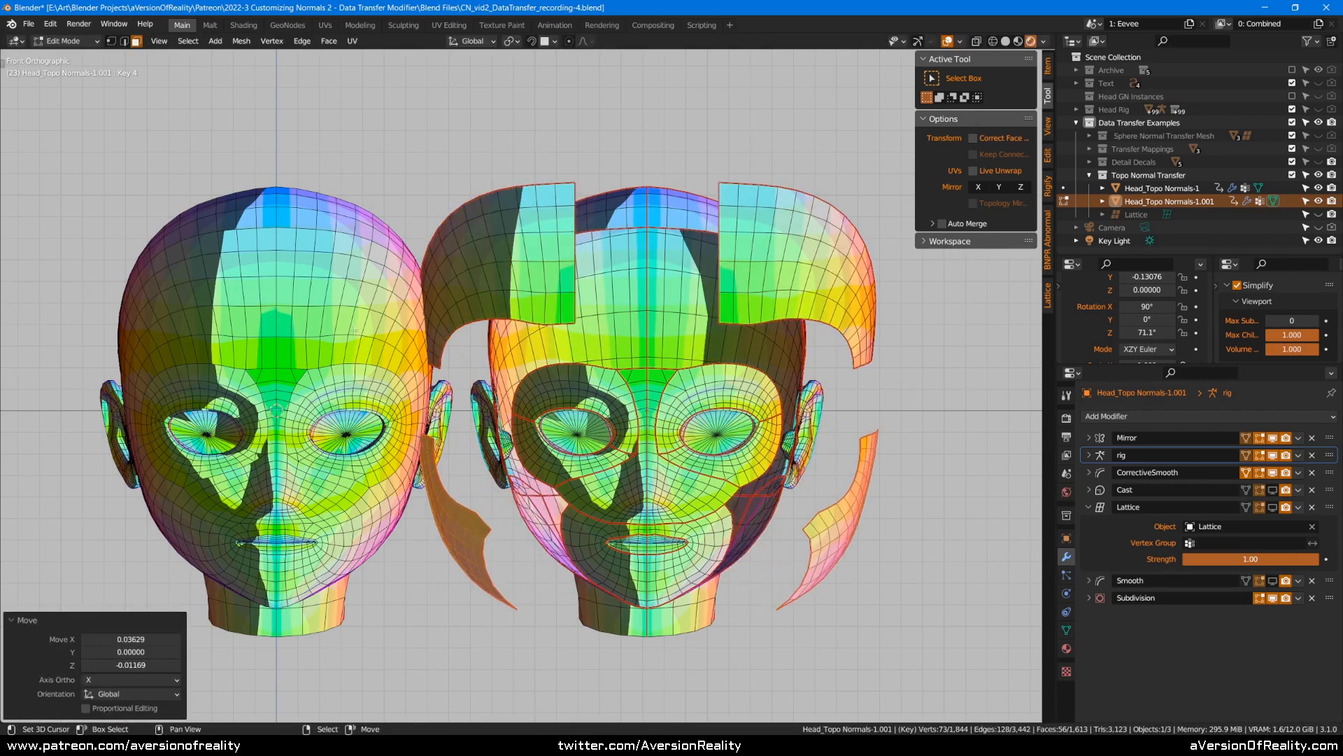
- Select the detached forehead patch and try rotating it around the global Z axis
key("alt+a")
key("l")
key("r")
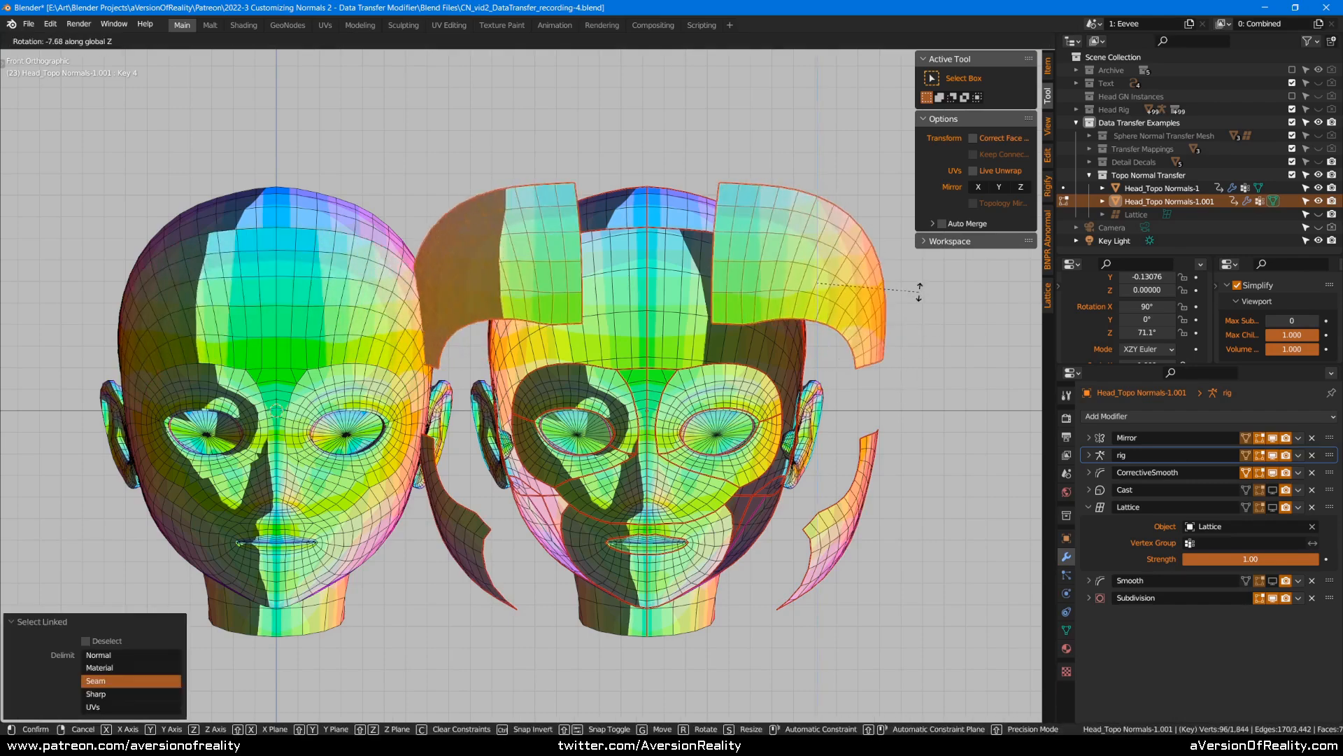
right_click(900, 324)
middle_click_drag(901, 324, 847, 333)
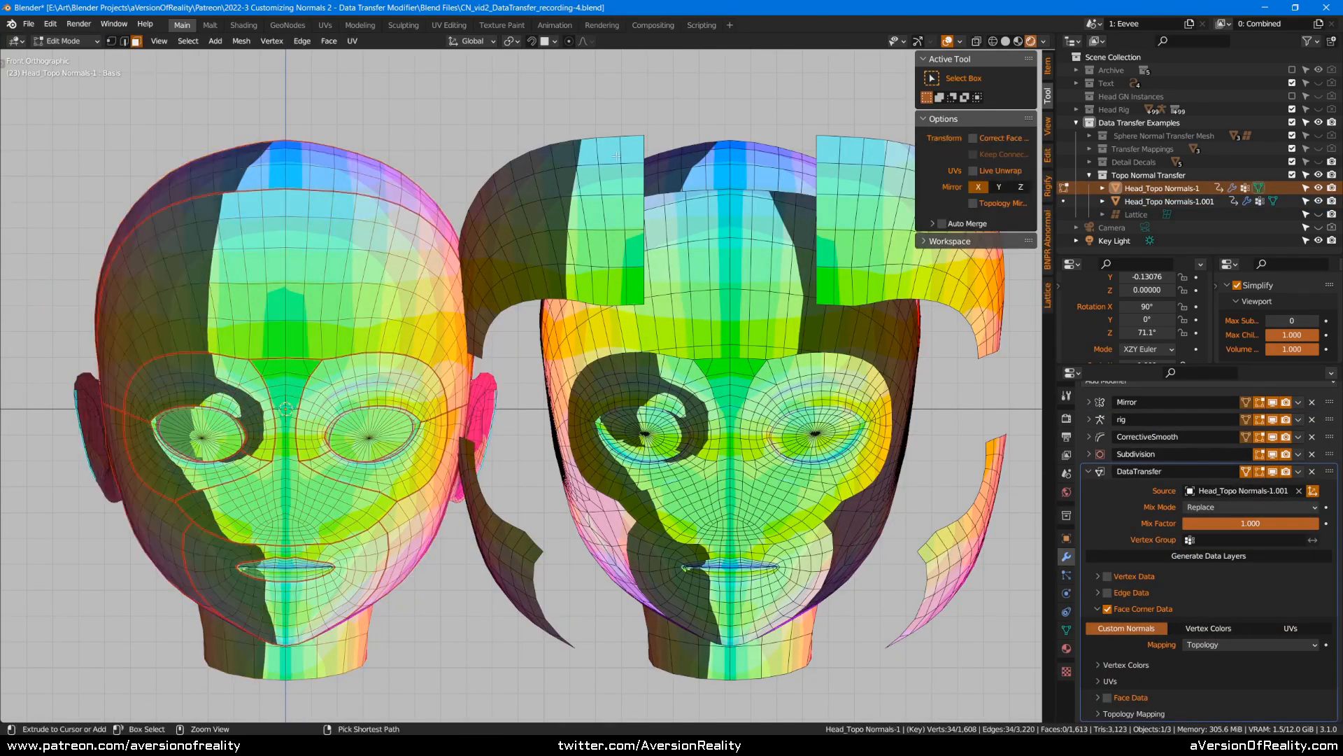
- Return to editing Head_Topo Normals-1.001 and undo the patch moves and the rip along the seams
left_click(616, 161)
key("Tab")
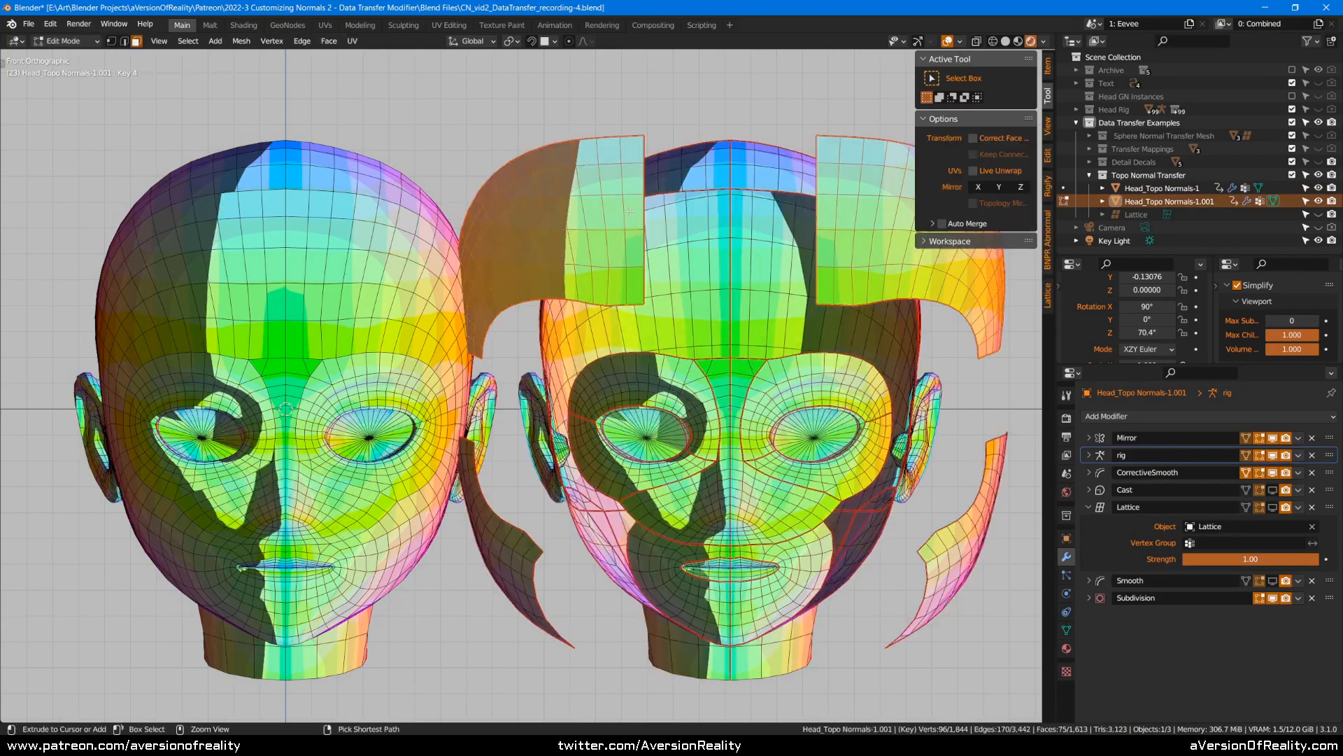
key("ctrl+z")
key("ctrl+z")
key("ctrl+z")
key("ctrl+z")
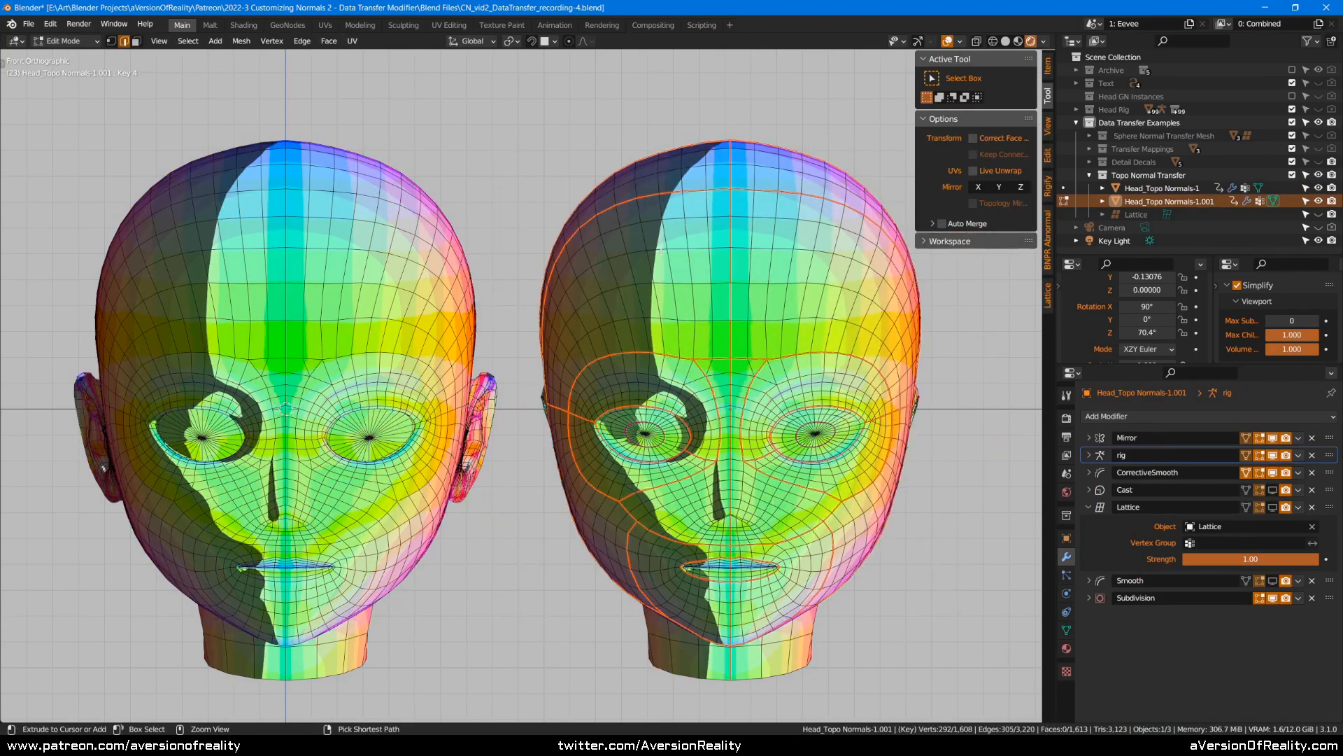
- Open Head_Topo Normals-1 for mesh editing in solid shading and enable the Indices overlay
key("Tab")
right_click(324, 262)
middle_click_drag(501, 190, 603, 196, "shift")
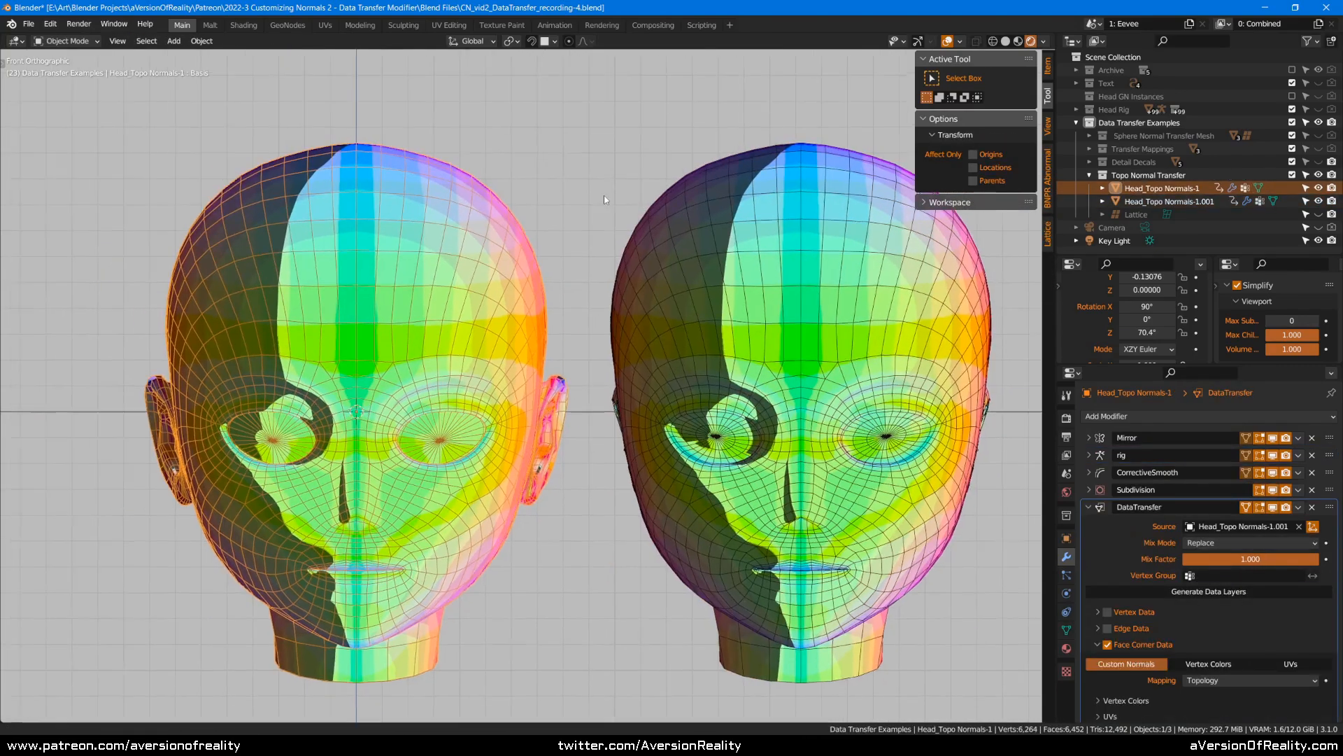
key("Tab")
key("z")
left_click(654, 196)
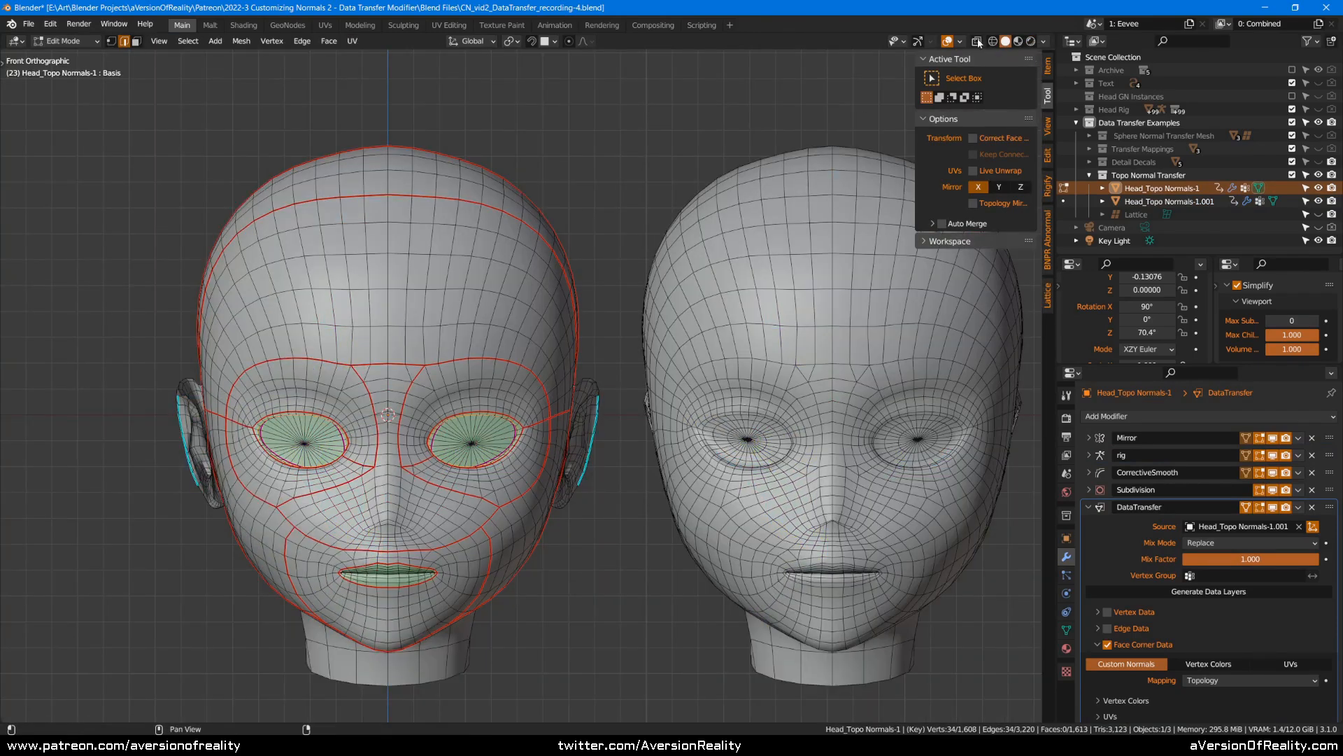
left_click(960, 40)
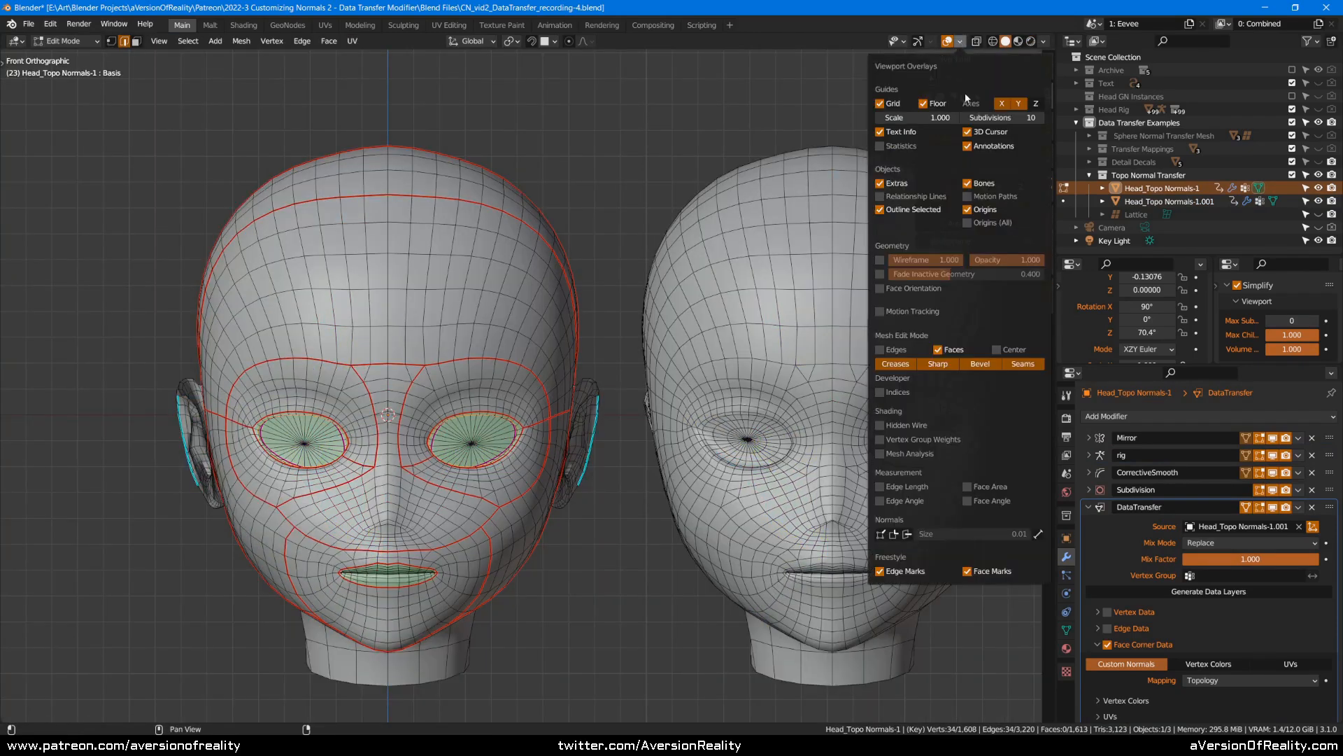
left_click(881, 392)
- Select several forehead vertices on Head_Topo Normals-1 in vertex mode and read their index numbers
scroll(405, 259, "up", 4)
key("1")
right_click(412, 265)
right_click(437, 264, "shift")
right_click(444, 211, "shift")
middle_click_drag(444, 208, 471, 356)
scroll(472, 356, "up", 2)
right_click(433, 359, "shift")
right_click(440, 287, "shift")
right_click(448, 222, "shift")
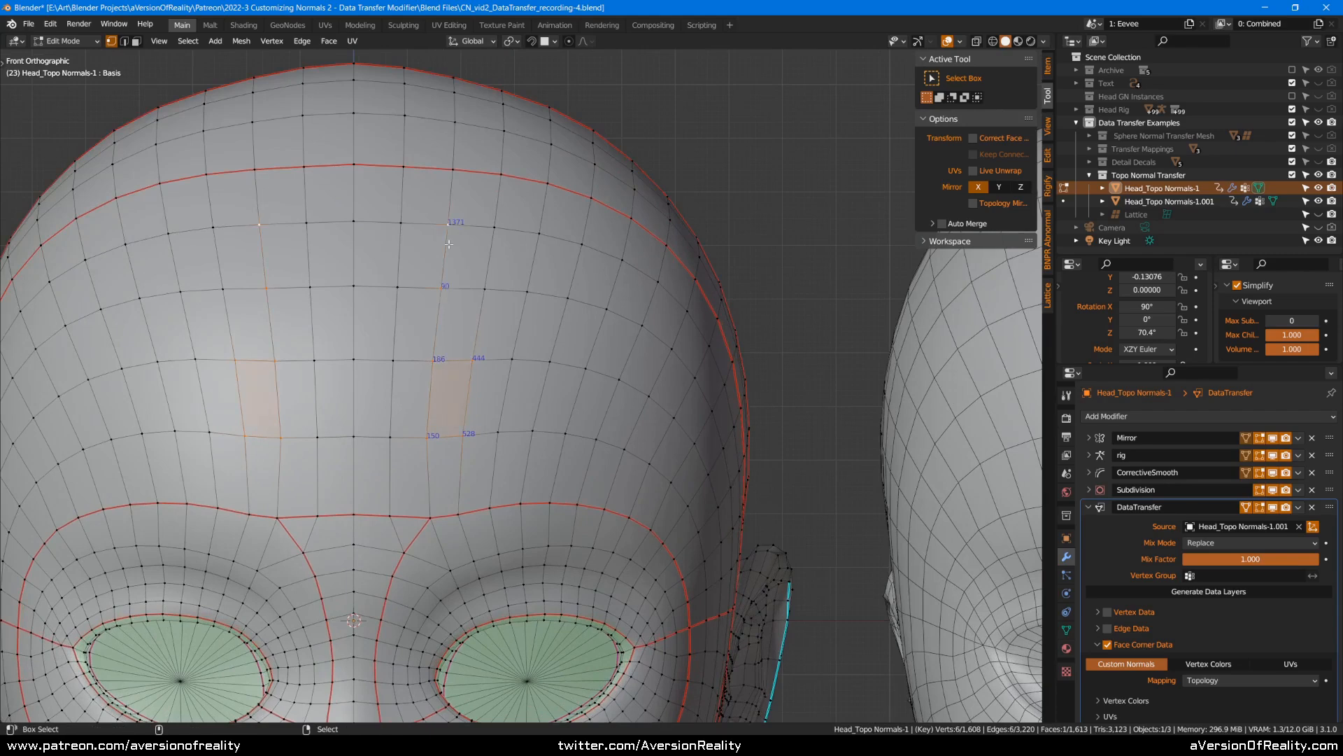
scroll(531, 274, "down", 1)
scroll(508, 282, "up", 1)
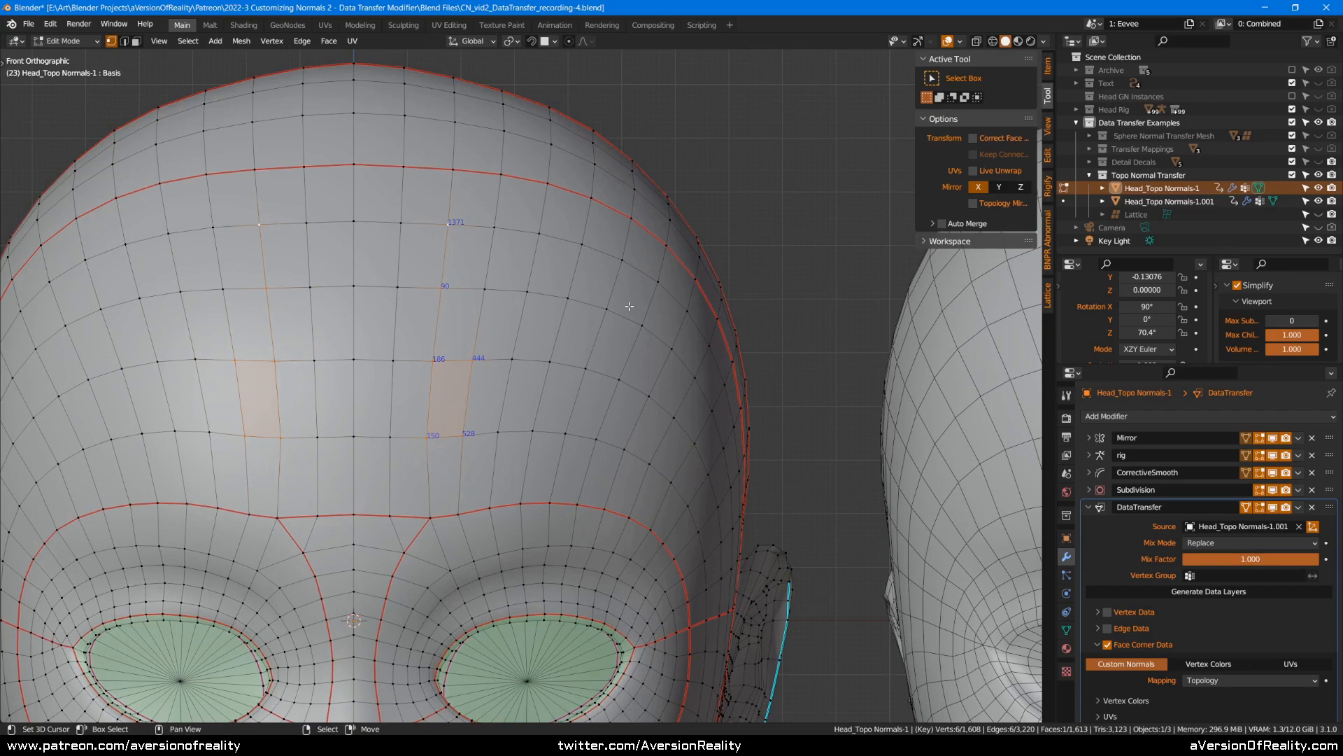
scroll(629, 306, "down", 3)
scroll(532, 265, "up", 1)
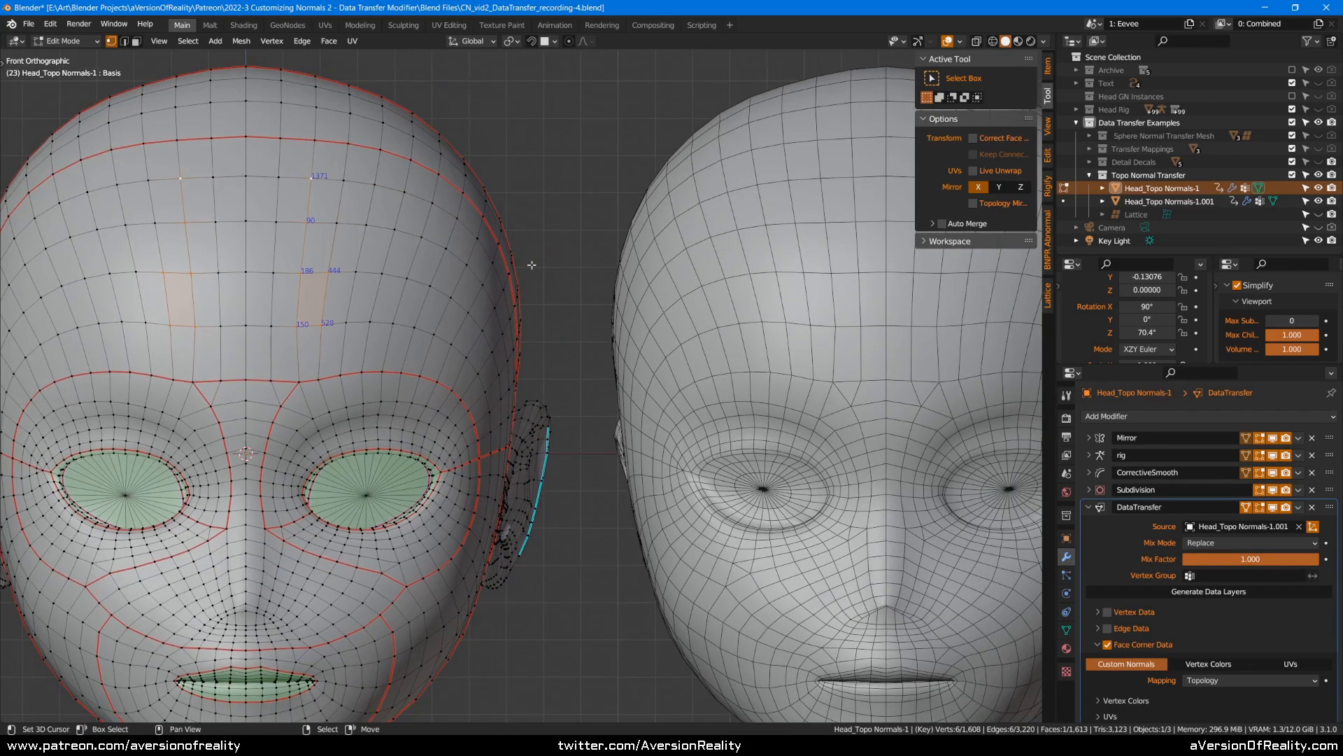
- Edit both heads together and circle-select the matching forehead vertices on each to compare their indices
key("Tab")
right_click(730, 238, "shift")
key("Tab")
scroll(775, 237, "down", 1)
key("alt+a")
key("c")
left_click_drag(302, 230, 328, 230)
left_click_drag(830, 222, 805, 233)
right_click(805, 233)
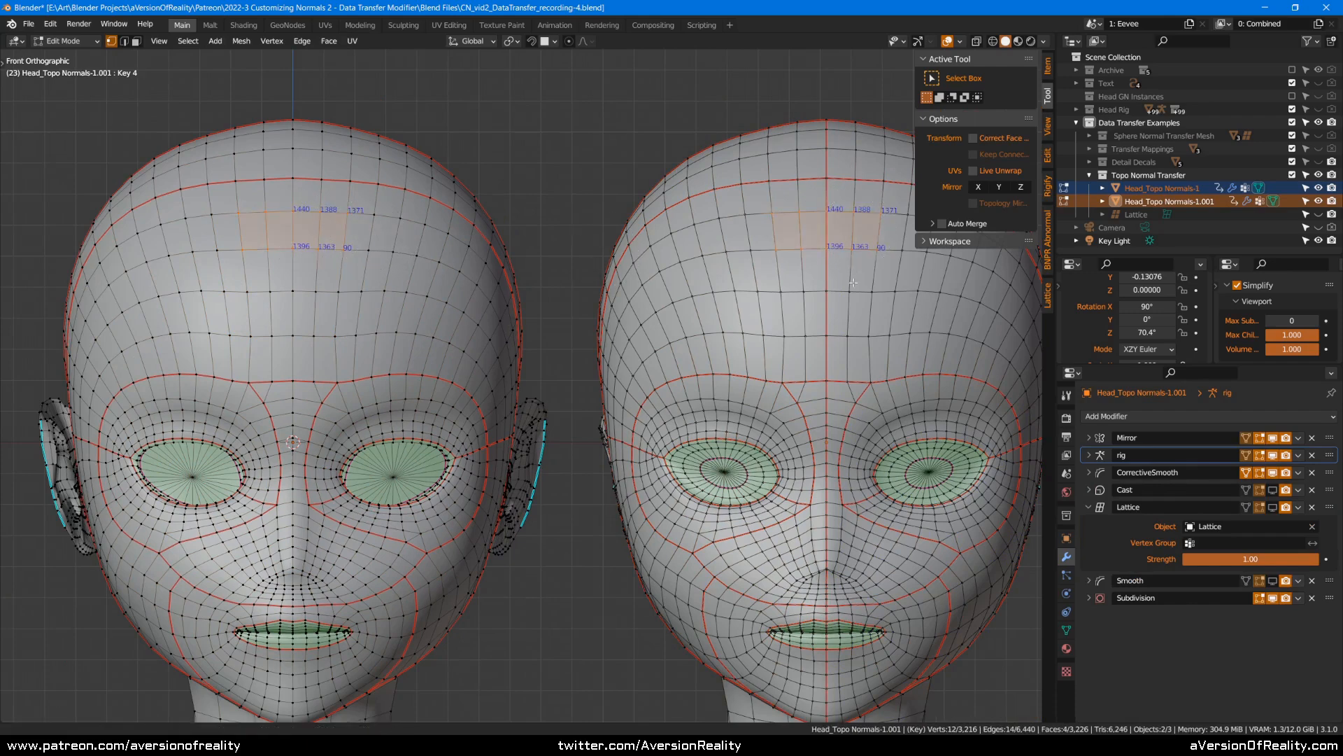
- Pick forehead edges on Head_Topo Normals-1 in edge mode to inspect their indices, and switch to face selection
middle_click_drag(853, 282, 779, 314, "shift")
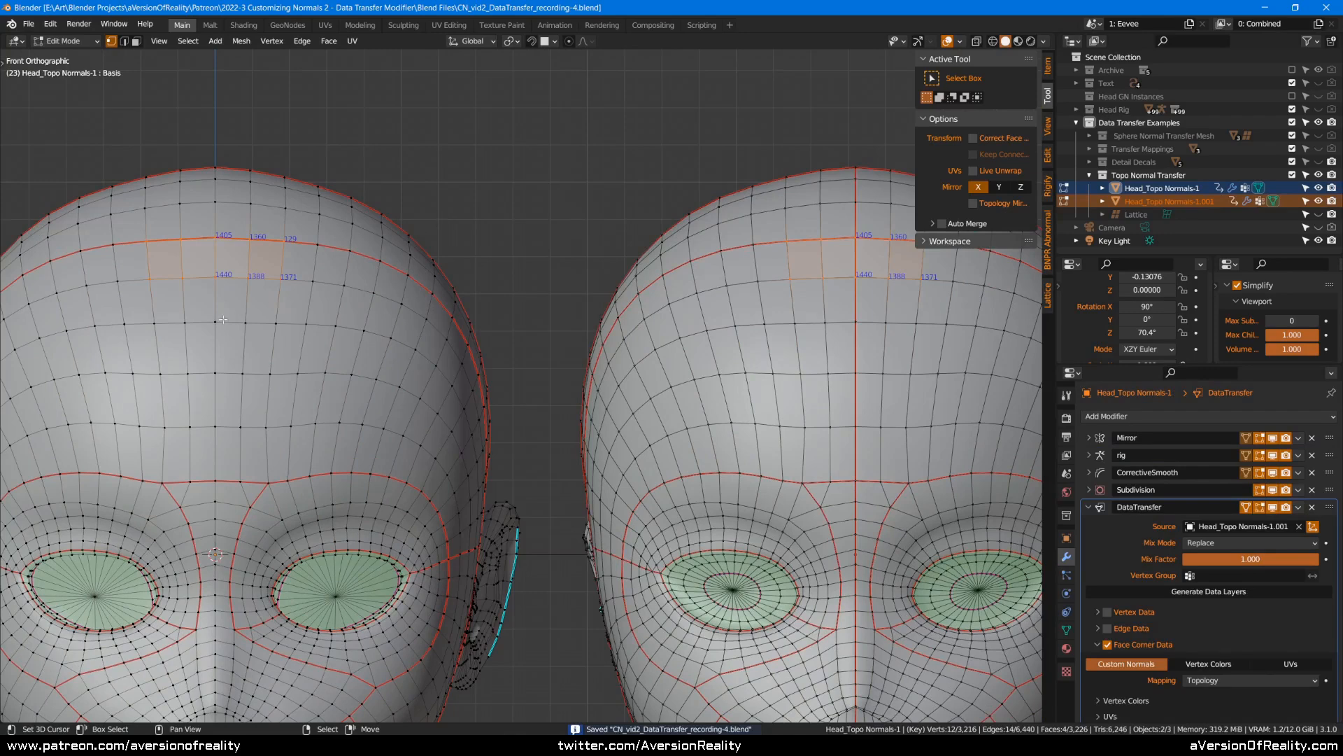
key("2")
right_click(233, 240)
right_click(265, 242, "shift")
right_click(266, 287, "shift")
key("3")
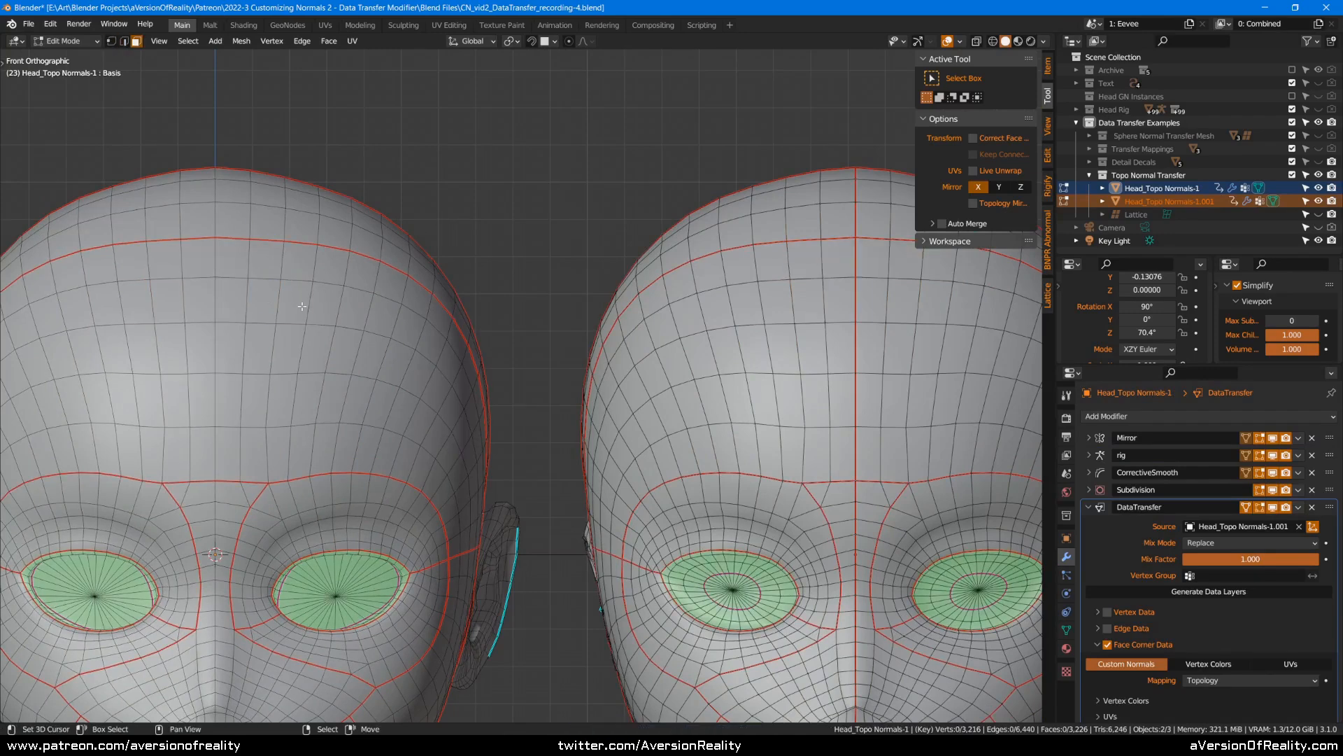
- Compare the index of the central upper-forehead face on the two heads by selecting it on each in turn
right_click(295, 302)
right_click(302, 258, "shift")
right_click(268, 260, "shift")
middle_click_drag(536, 282, 464, 282, "shift")
key("alt+a")
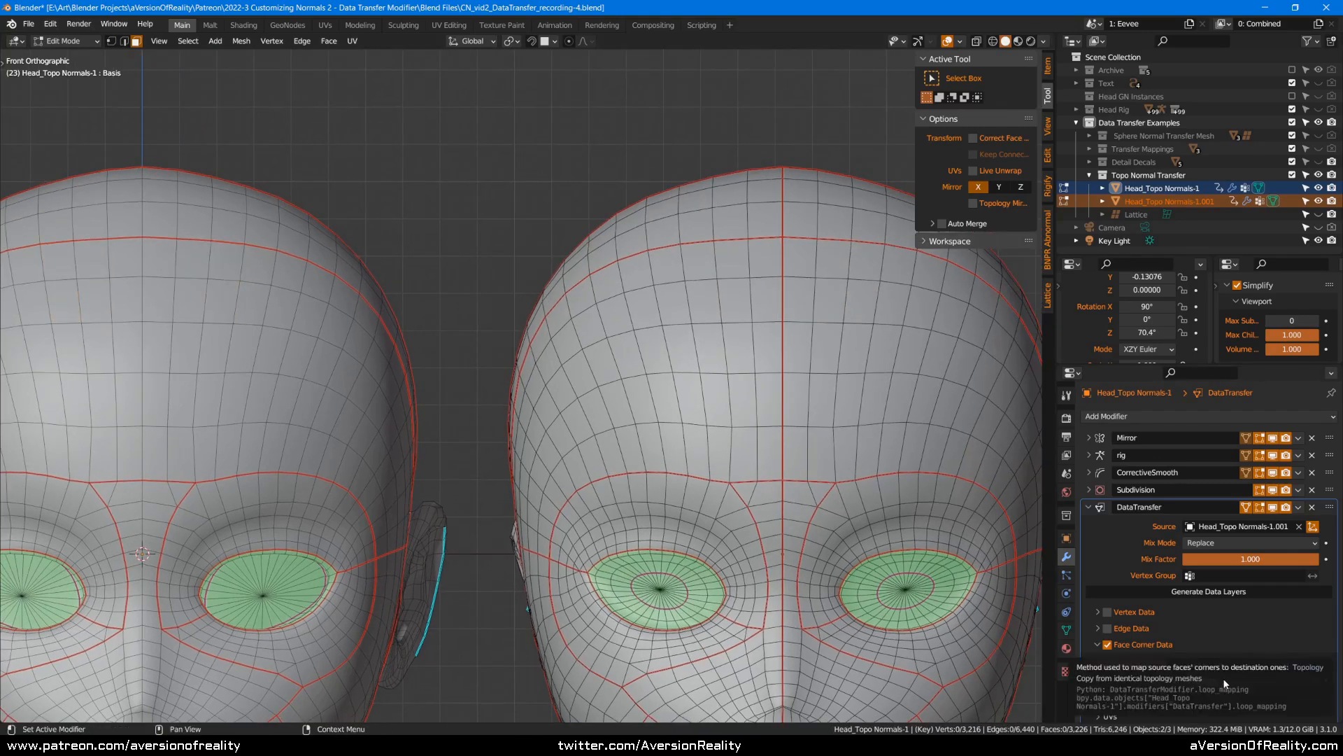
right_click(771, 283)
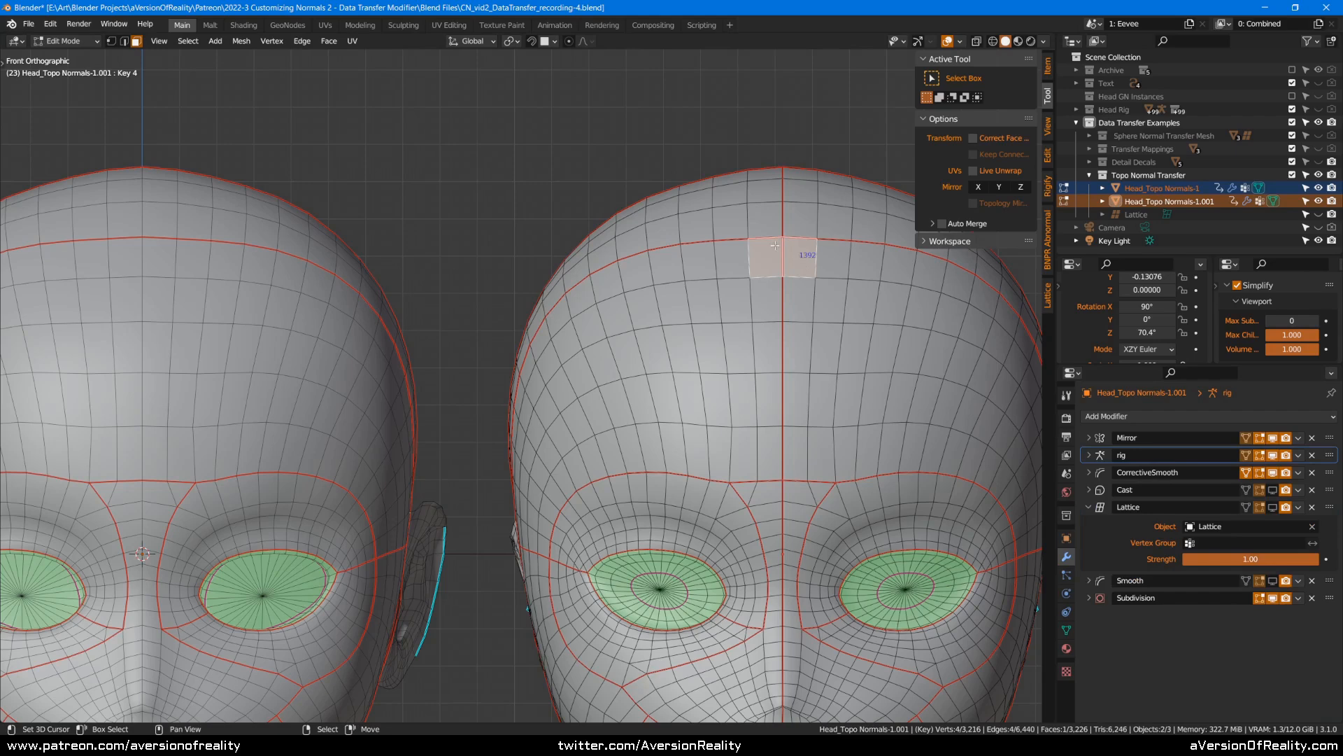
right_click(162, 249)
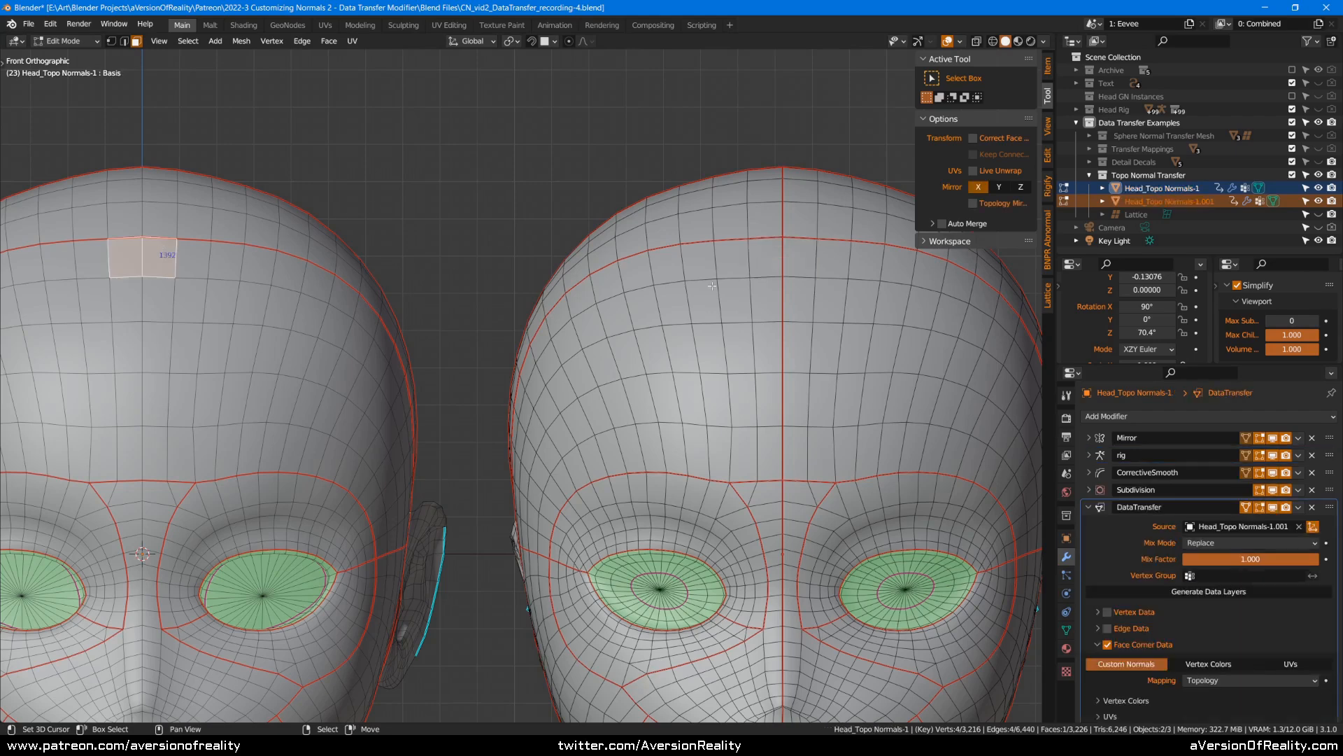
right_click(797, 258)
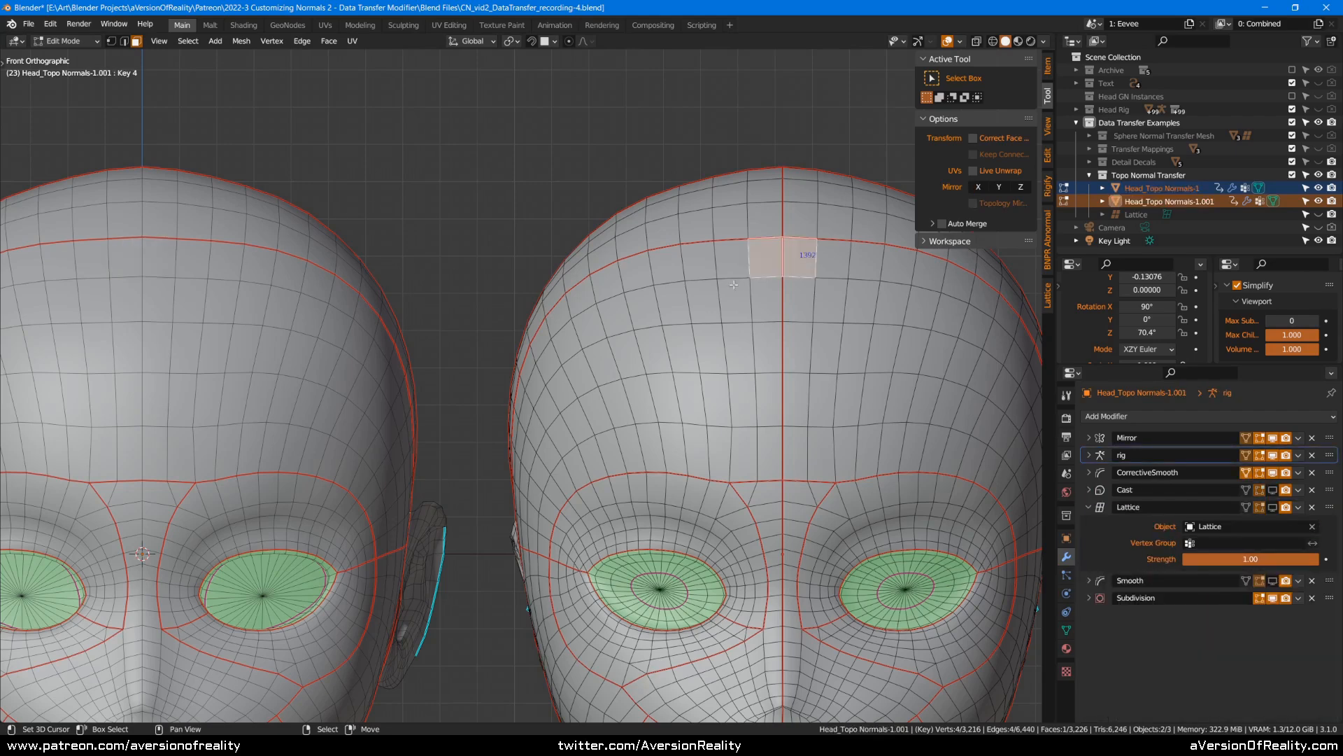
right_click(166, 249)
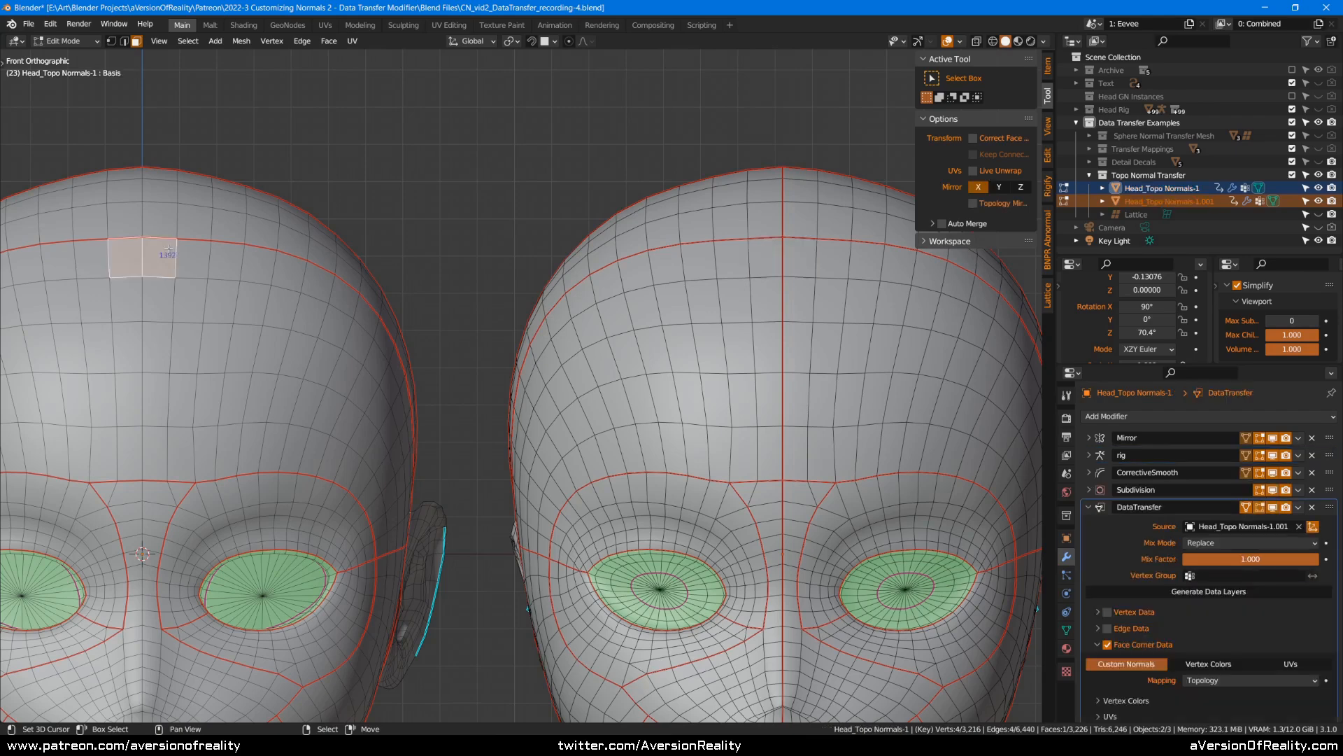
left_click(782, 256)
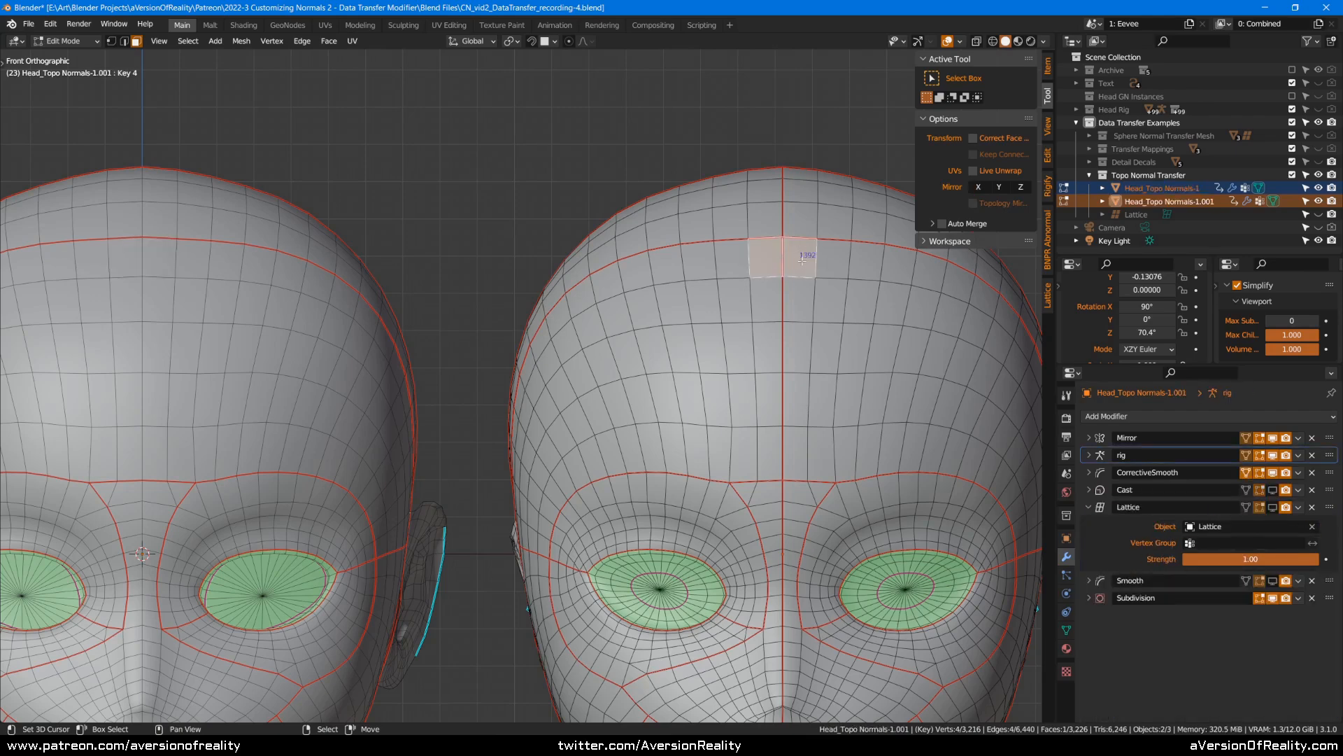
- Try deleting the central upper-forehead face of the Head_Topo Normals-1.001 mesh, and undo the deletion
right_click(802, 258)
key("Escape")
right_click(808, 258)
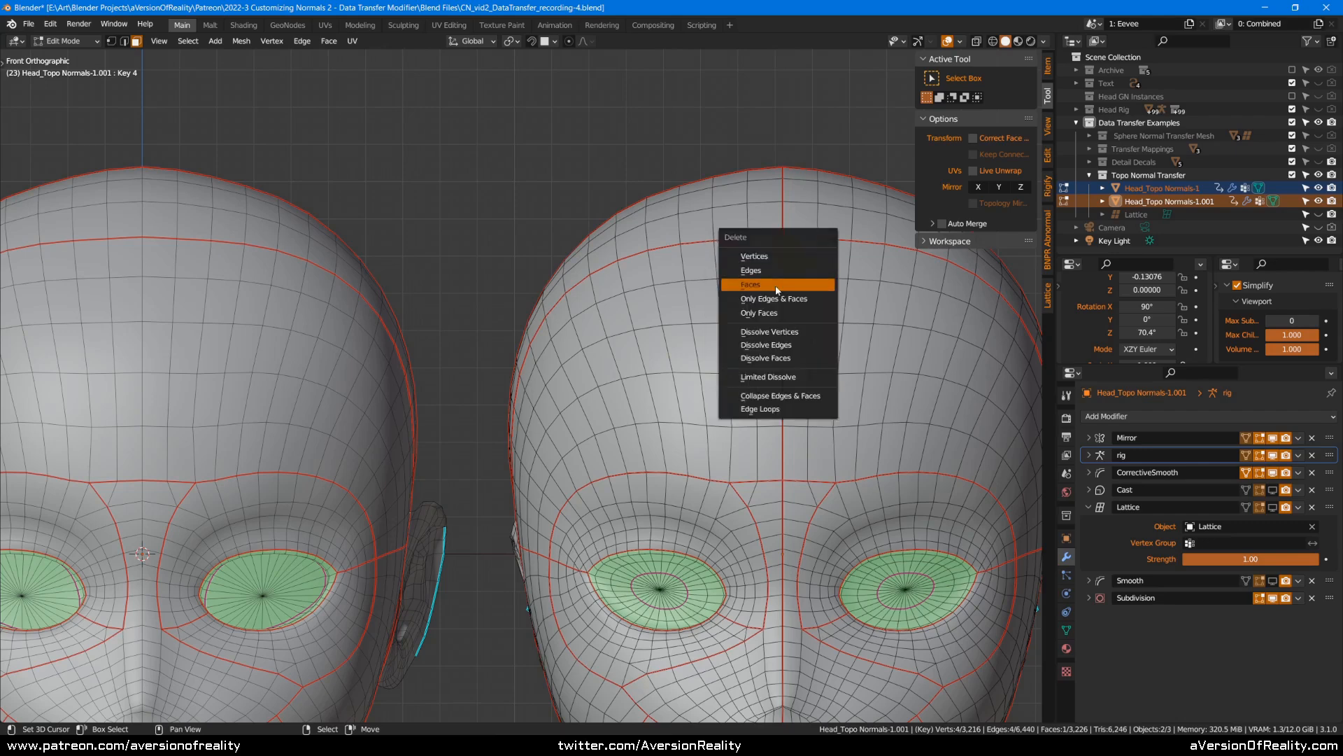
left_click(784, 281)
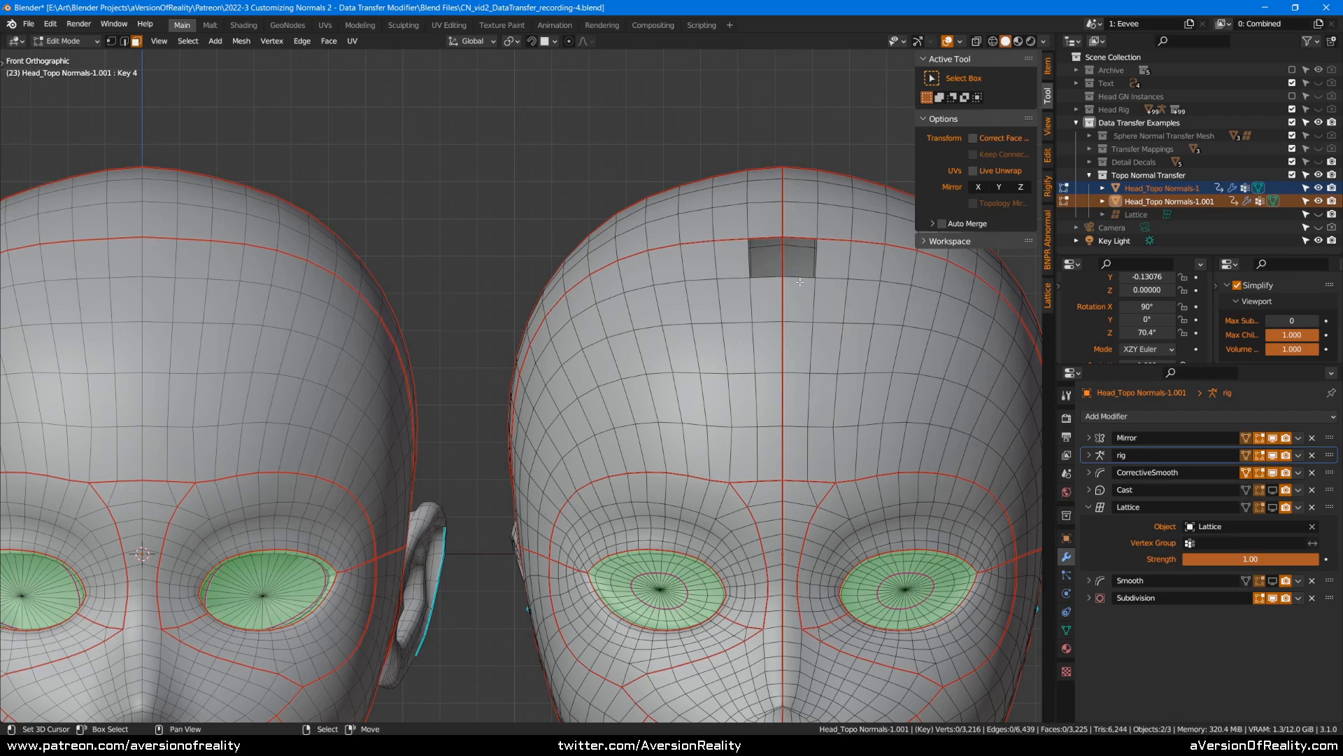
key("ctrl+z")
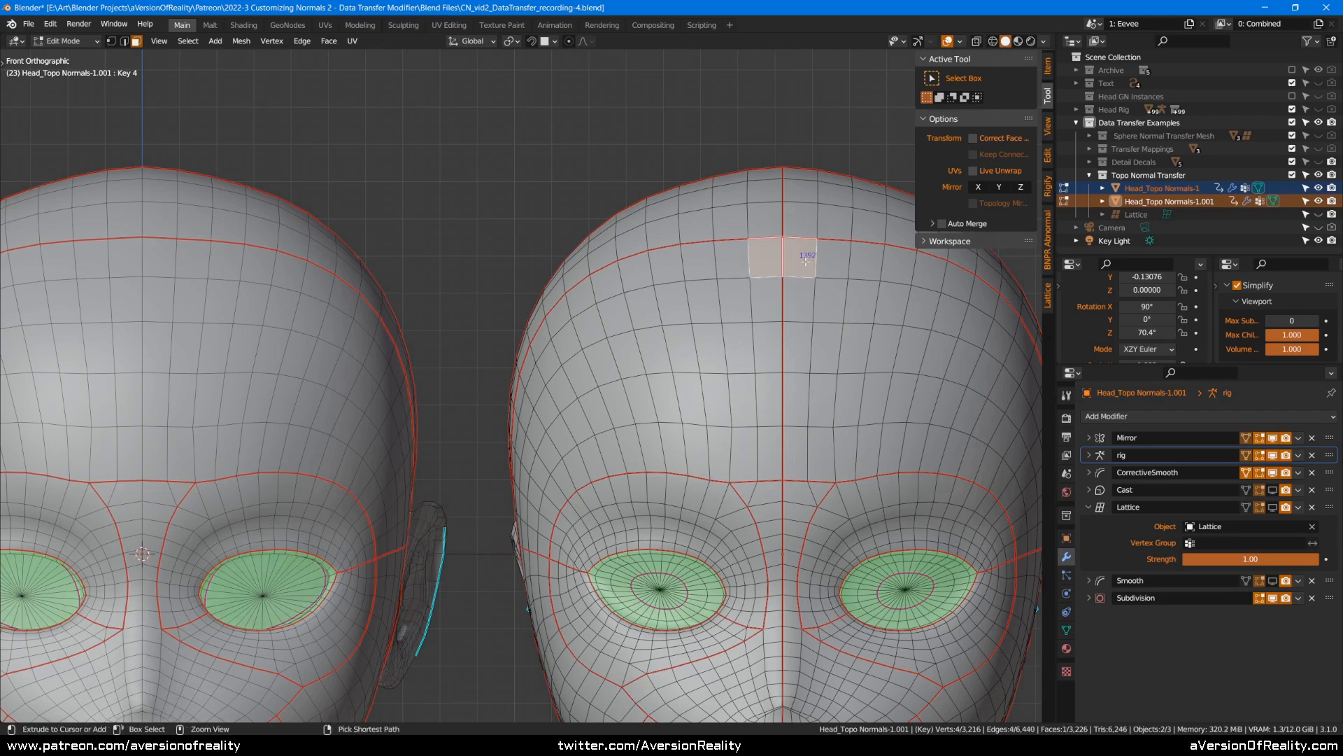
- Show the face indices across both heads, and check the index of the face diagonally above the central forehead face
key("a")
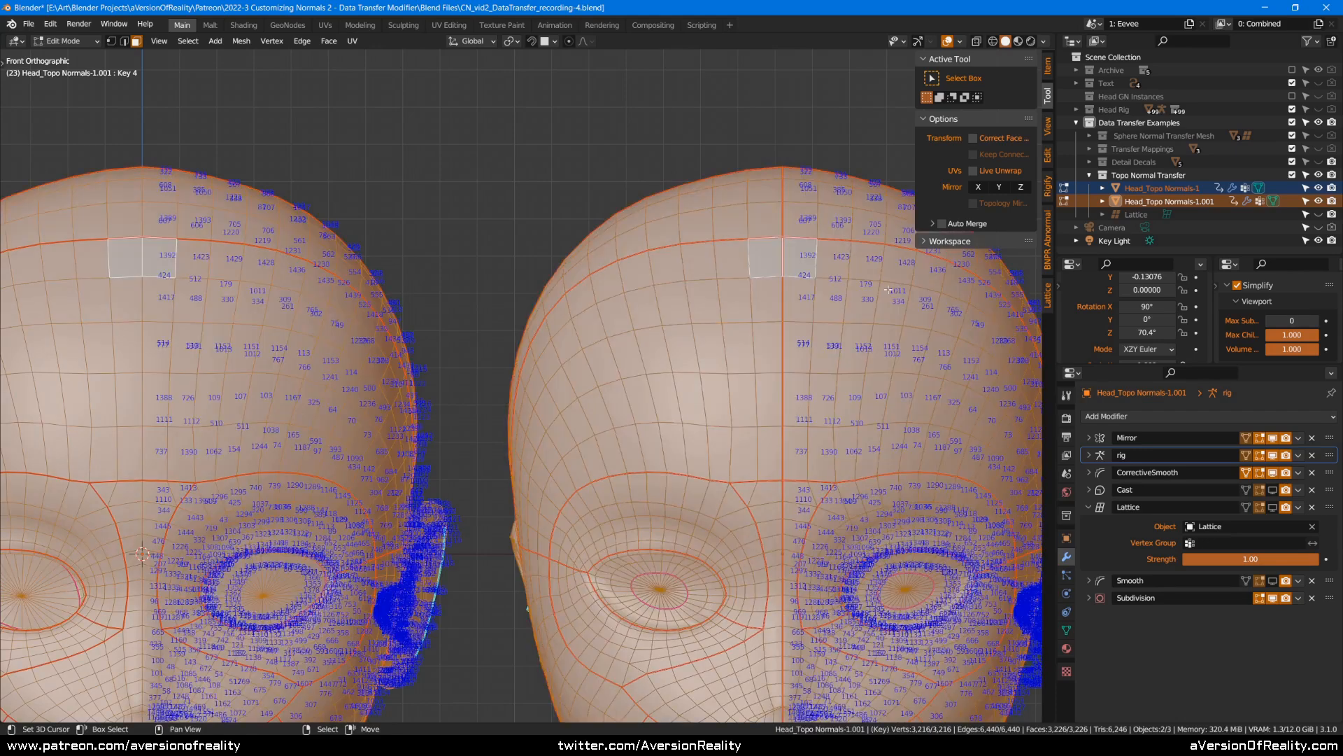
scroll(837, 226, "up", 4)
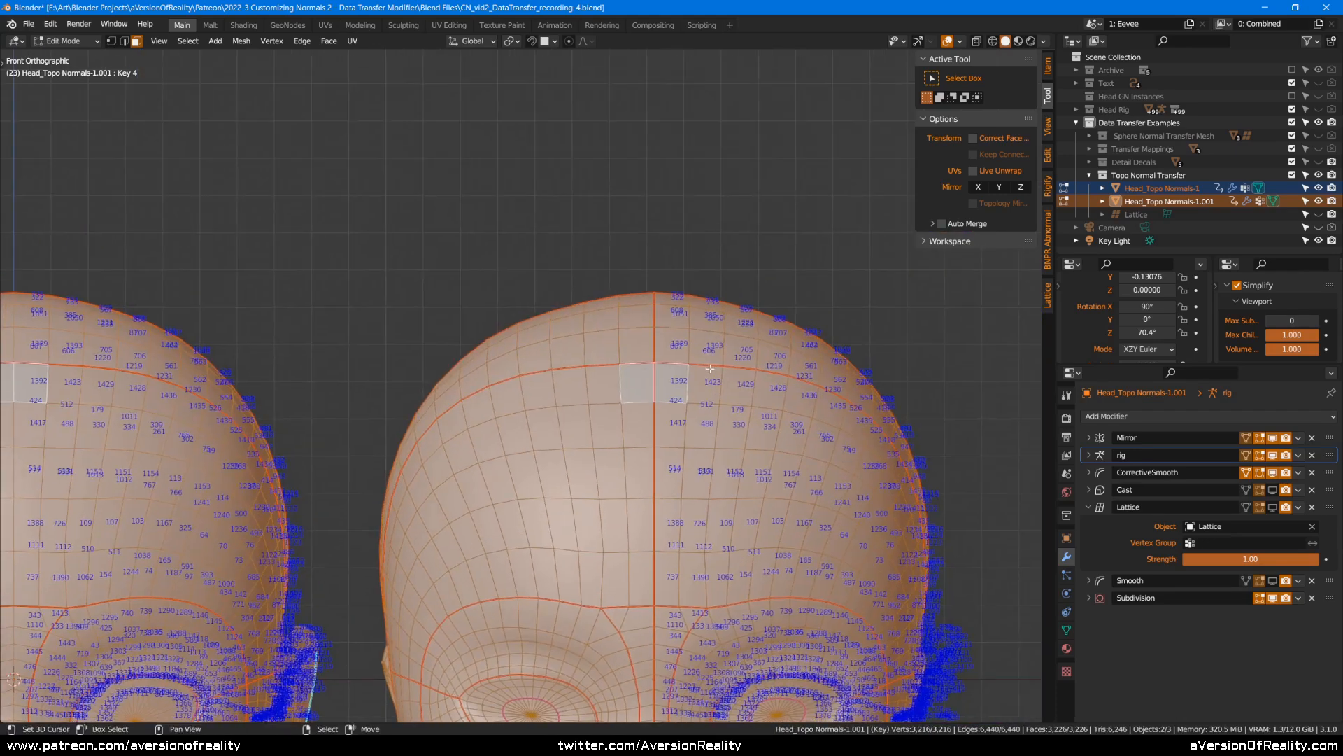
left_click(829, 234)
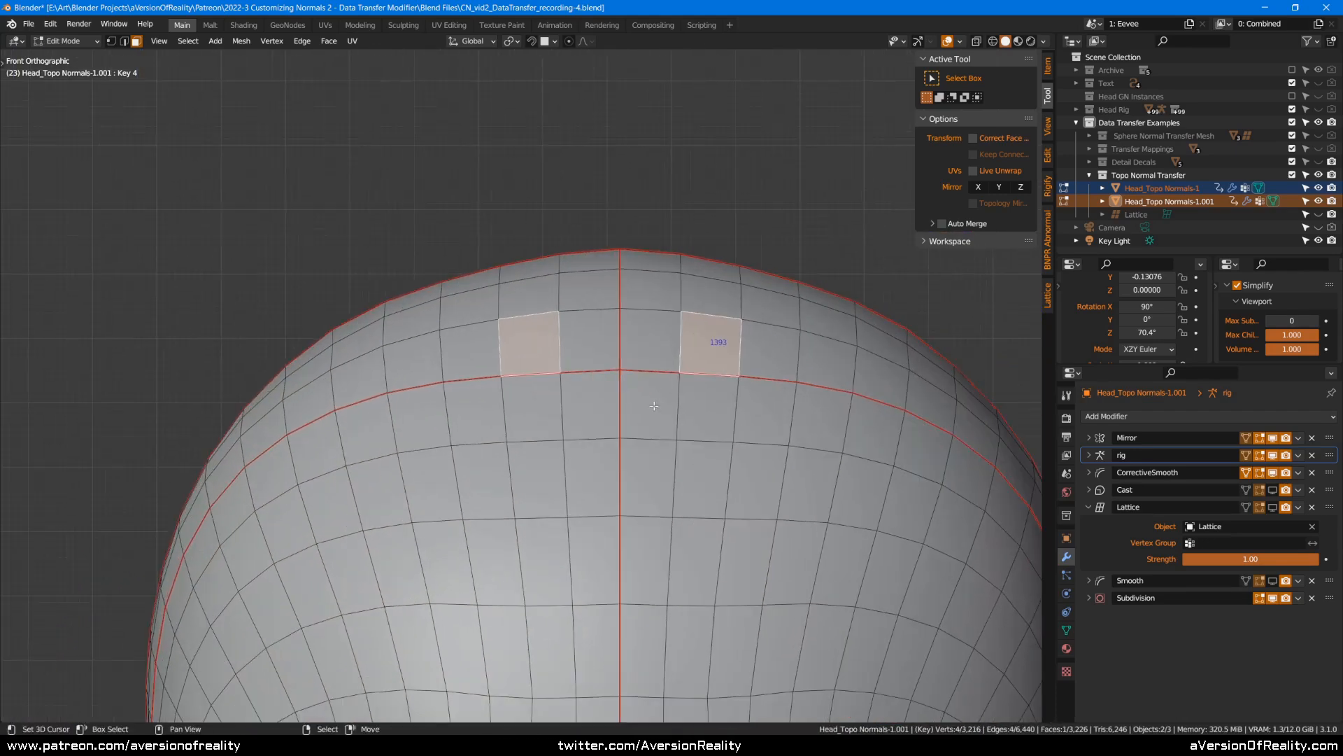
- Delete the source head's central forehead face again, check the index of the face diagonally above it, and undo the changes
left_click(654, 406)
key("x")
left_click(654, 405)
left_click(723, 345)
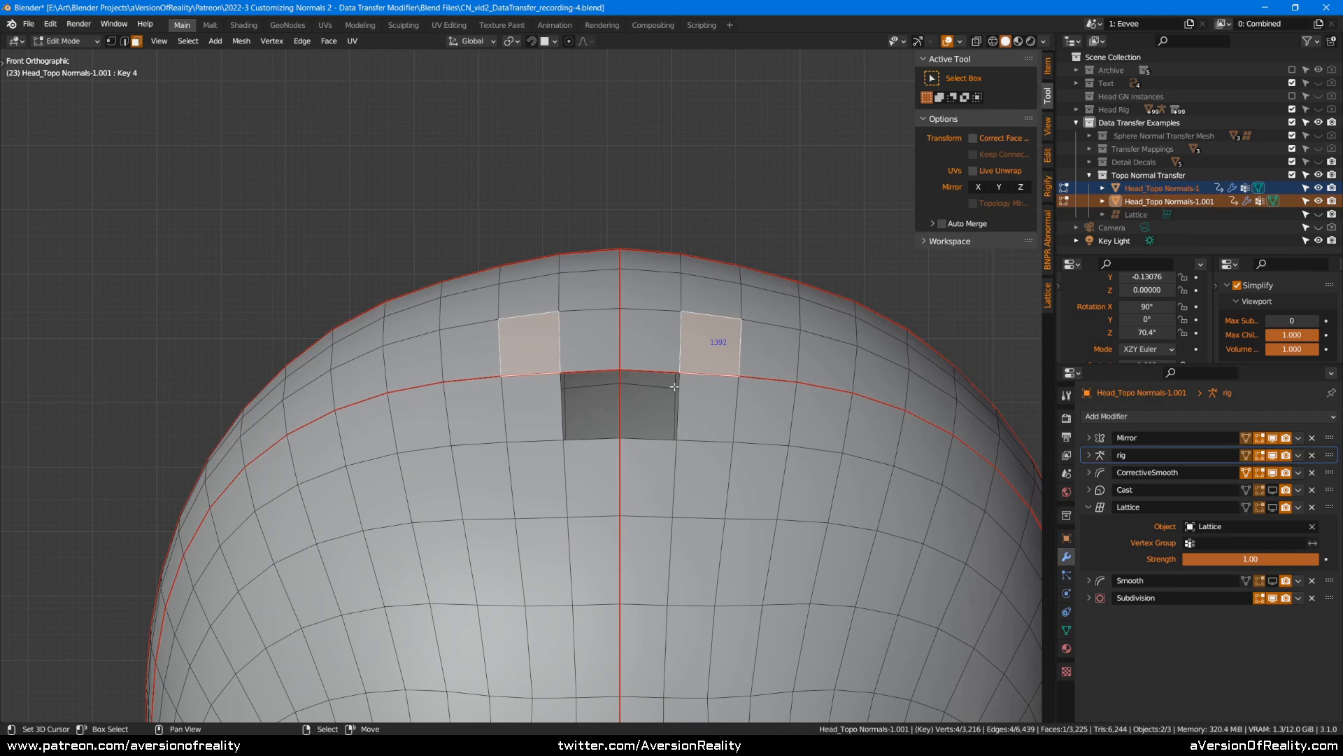
key("ctrl+z")
key("ctrl+z")
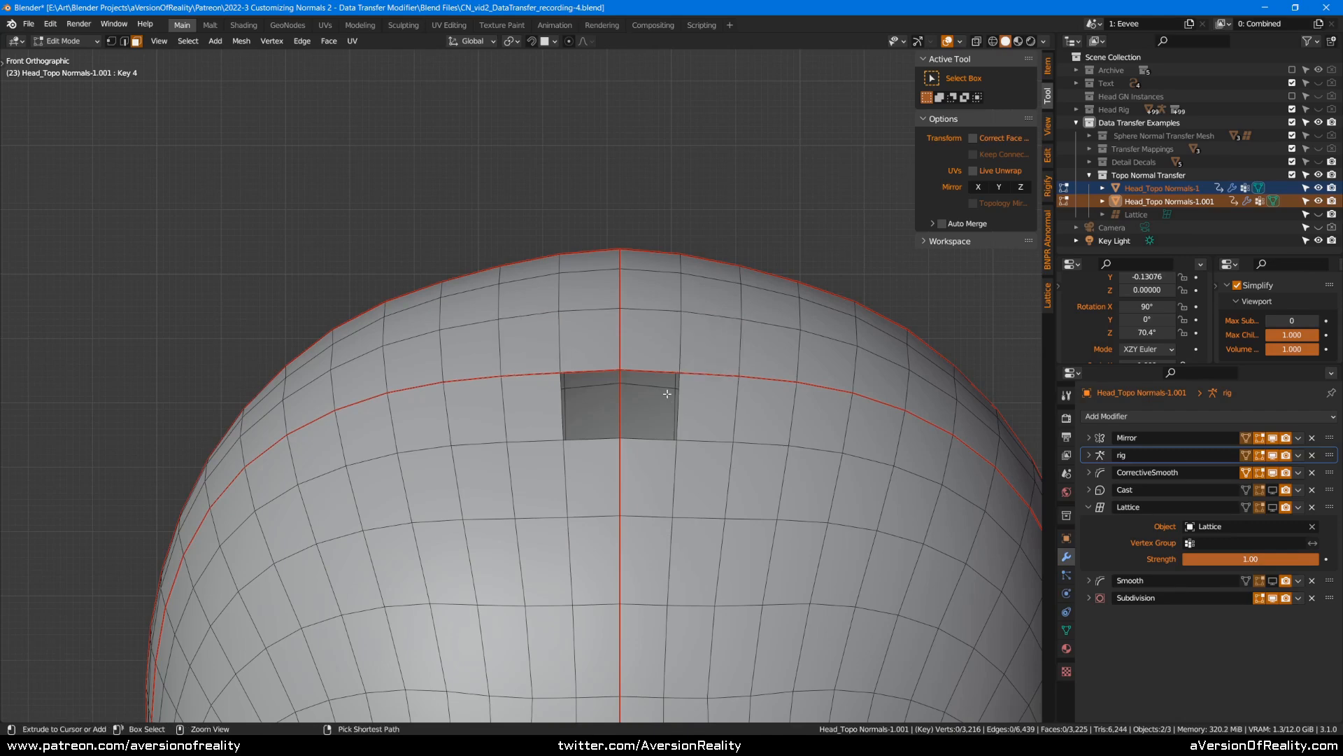
- Unhide the Plane object in the Topo Normal Transfer collection and select it above the heads
scroll(666, 394, "down", 5)
middle_click_drag(563, 499, 753, 325, "shift")
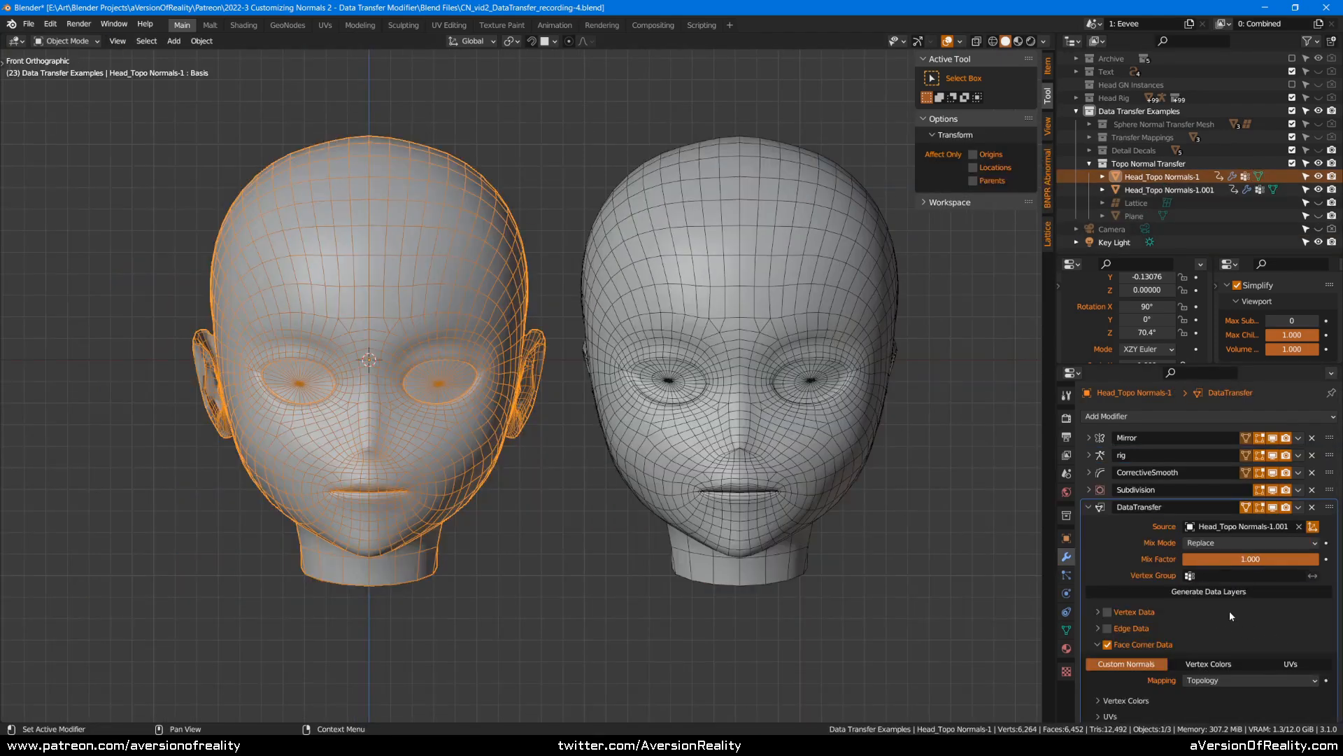
scroll(1228, 606, "down", 1)
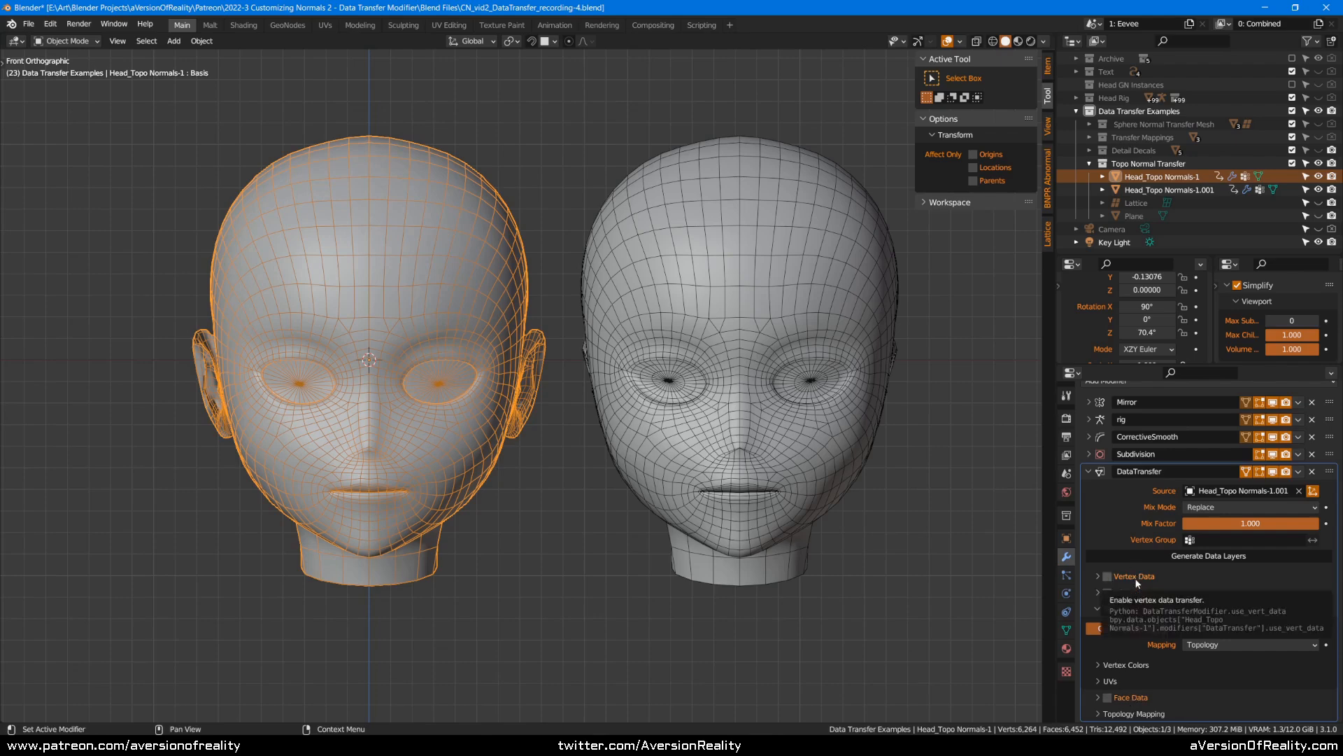
middle_click_drag(729, 193, 716, 296, "shift")
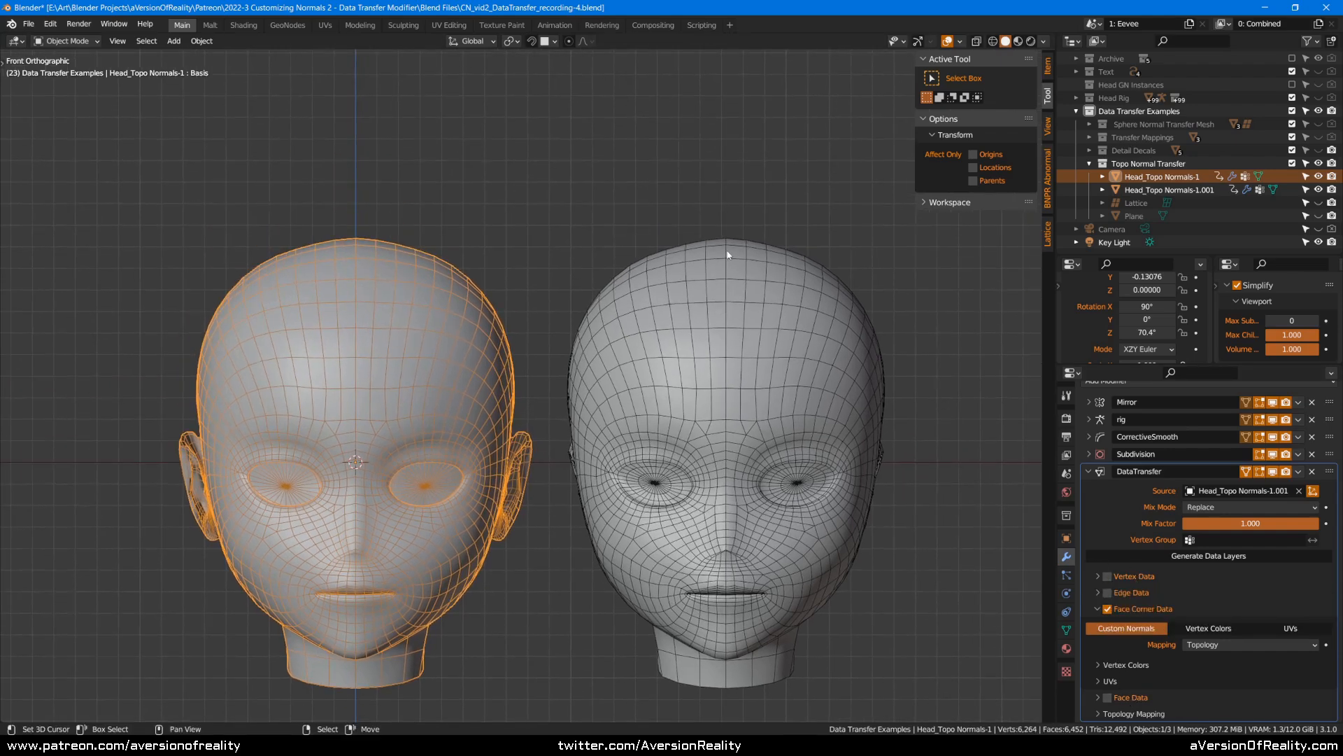
left_click(1318, 215)
scroll(701, 273, "down", 2)
middle_click_drag(731, 175, 762, 413, "shift")
scroll(762, 414, "up", 1)
left_click(473, 301)
scroll(664, 189, "up", 1)
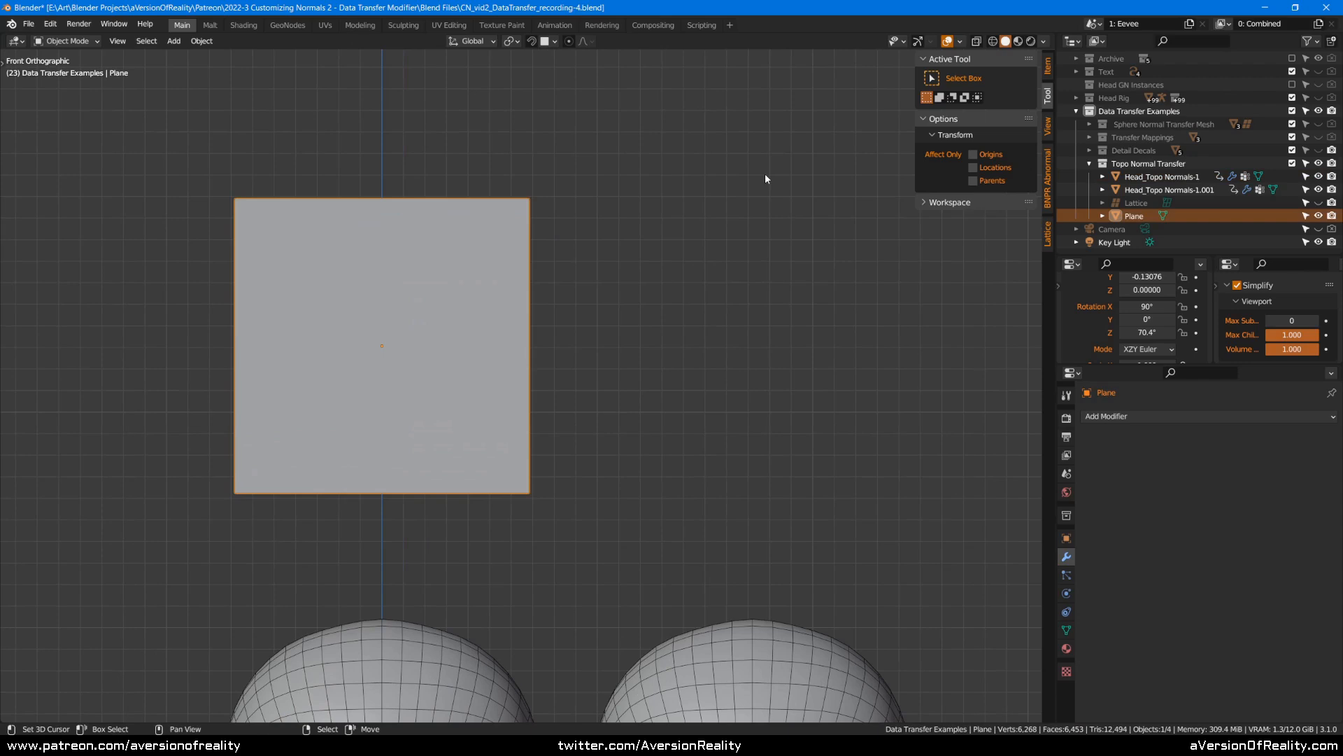
- Duplicate the plane and move the copy along the X axis so it sits beside the original
key("shift+d")
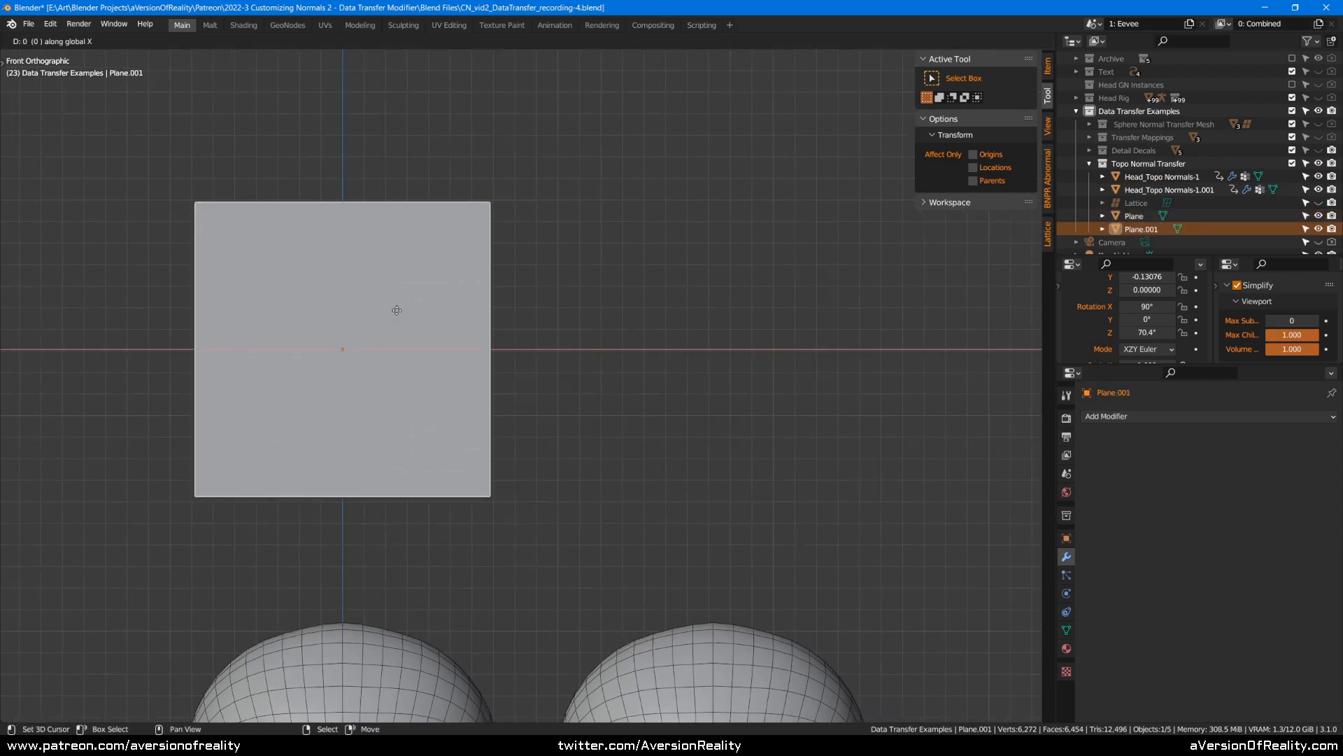
key("x")
left_click(784, 302)
- Subdivide the original plane with 2 cuts in Edit Mode
left_click(378, 291)
key("Tab")
right_click(378, 292)
left_click(379, 288)
left_click(178, 622)
scroll(184, 239, "up", 1)
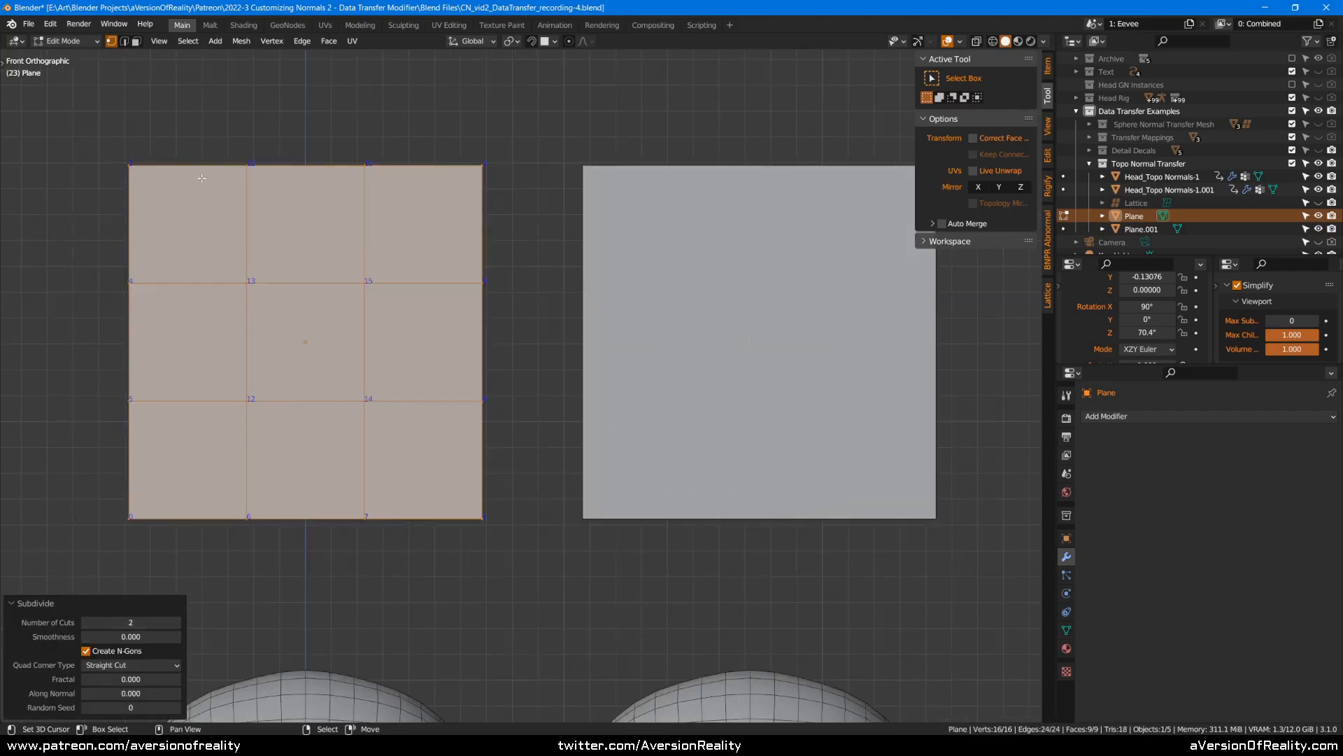
- Examine how the vertices of the subdivided original plane are numbered
middle_click_drag(119, 174, 212, 233)
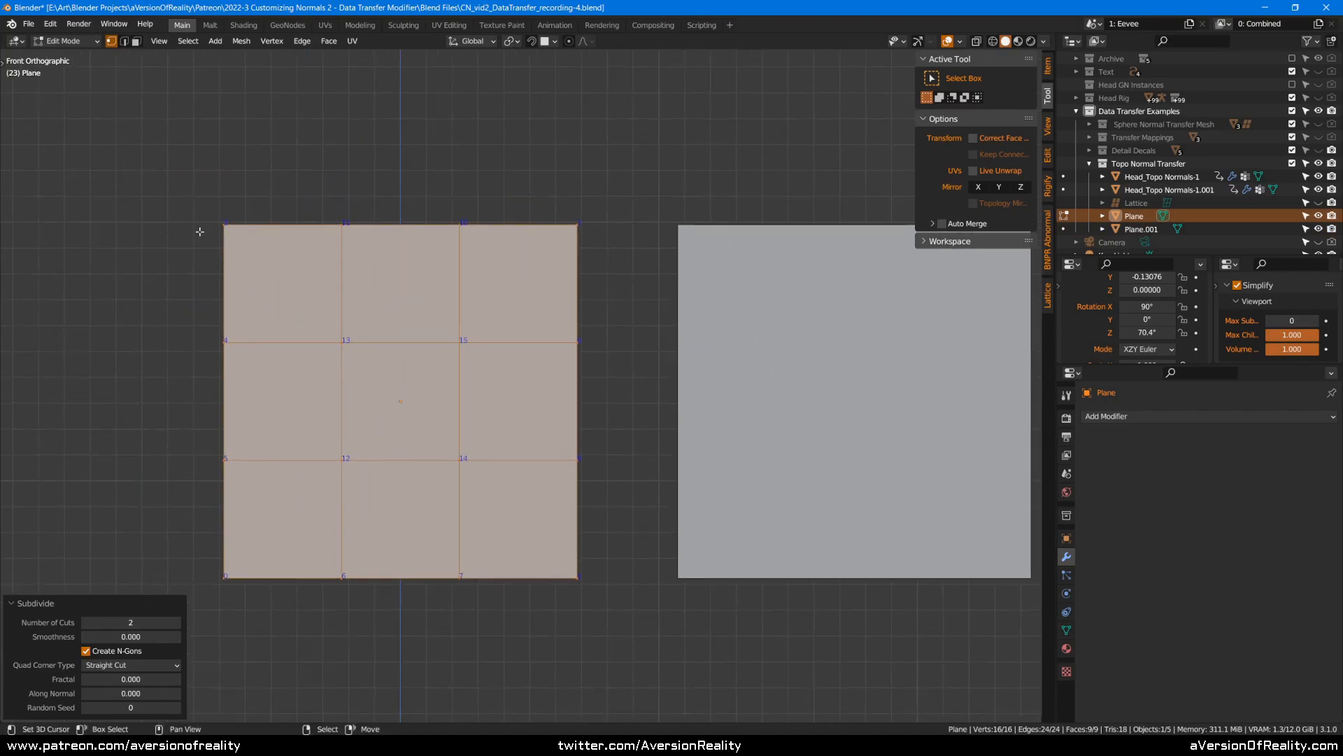
scroll(342, 226, "up", 1)
middle_click_drag(315, 253, 378, 197, "shift")
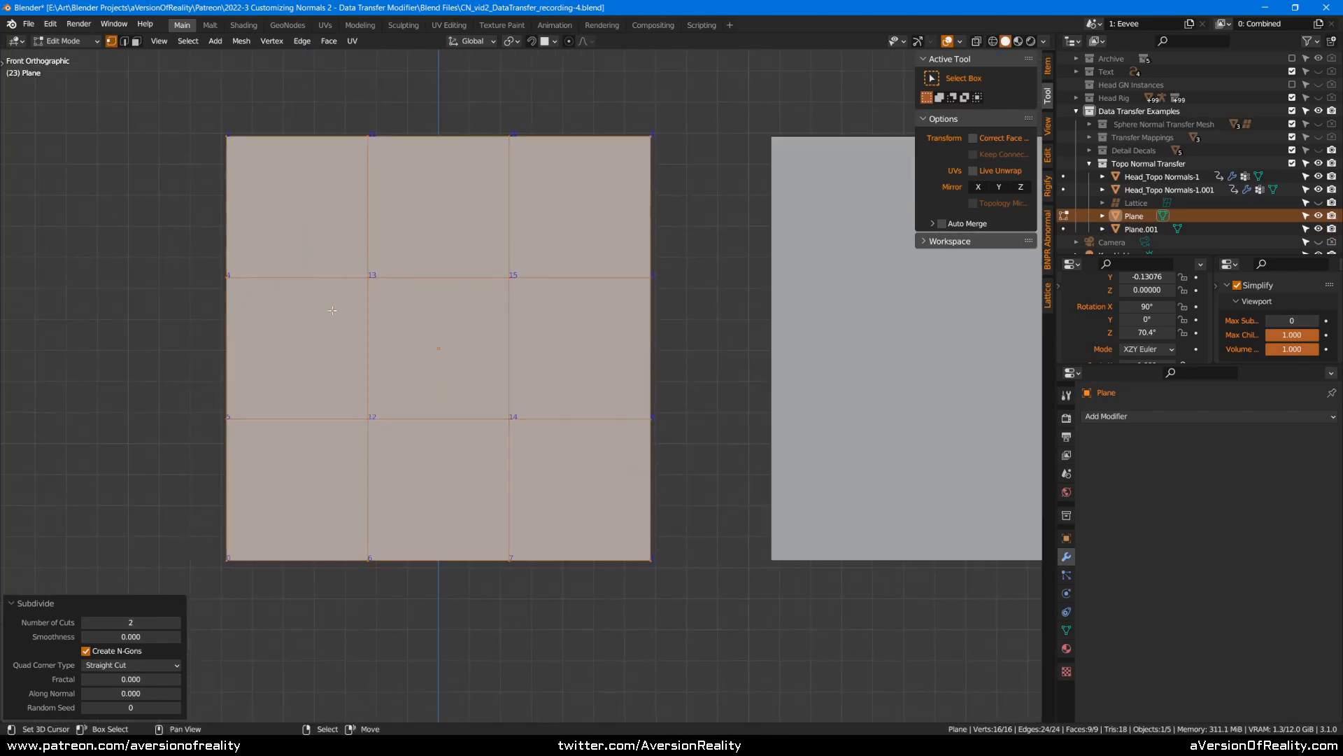
left_click(233, 562)
key("a")
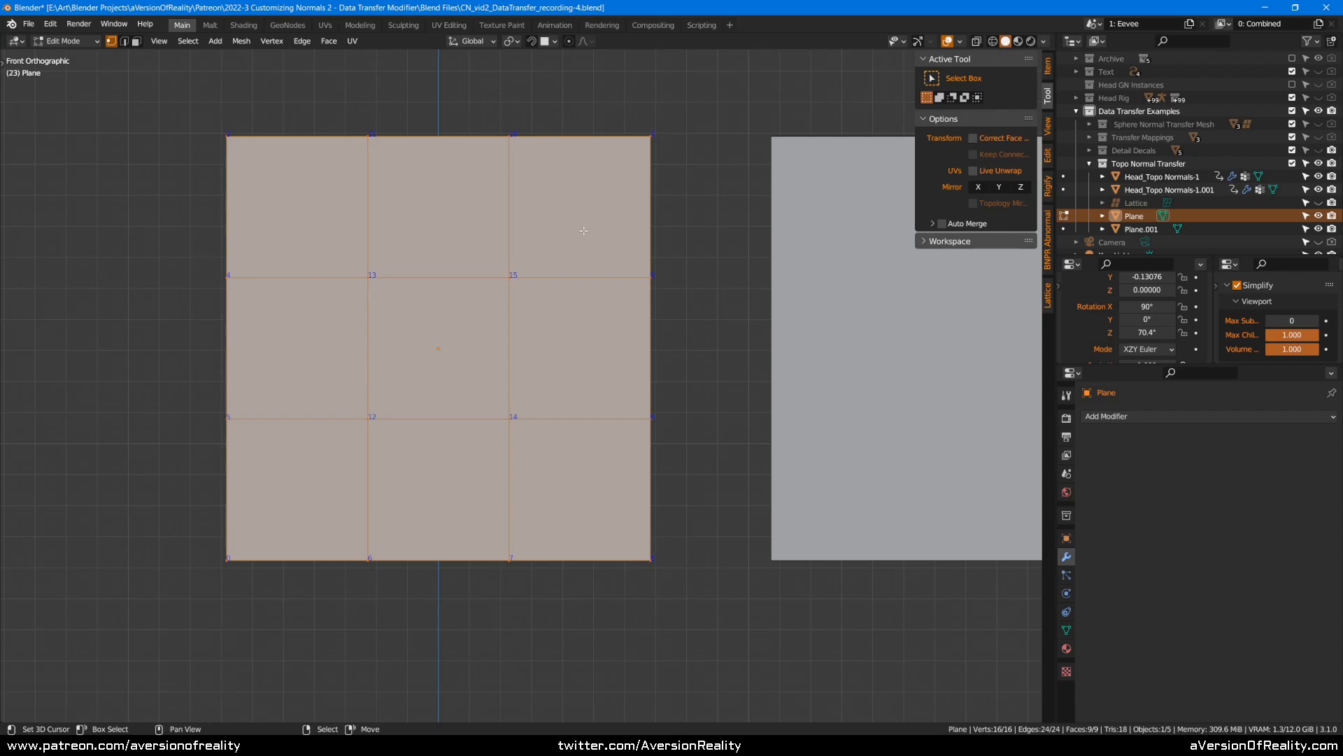
middle_click_drag(687, 257, 603, 273)
scroll(604, 273, "down", 1)
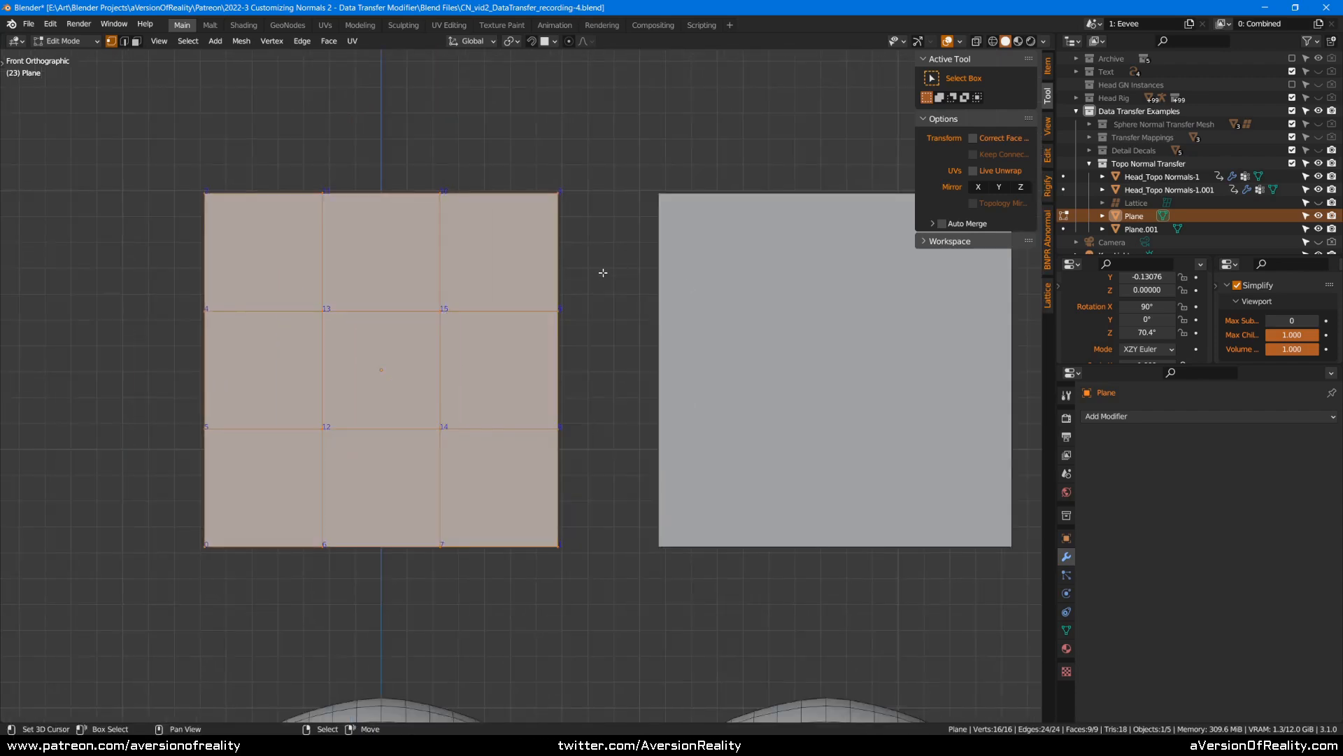
- Add two evenly spaced horizontal loop cuts to the duplicated plane in Edit Mode
key("Tab")
left_click(721, 242)
key("Tab")
key("alt+a")
key("ctrl+r")
scroll(660, 403, "up", 1)
left_click(659, 403)
right_click(690, 387)
- Add two evenly spaced vertical loop cuts to the duplicated plane to complete a 3 by 3 grid
key("alt+a")
key("ctrl+r")
scroll(820, 197, "up", 1)
left_click(819, 196)
right_click(820, 196)
- Open both planes together in Edit Mode with everything selected, and compare their vertex indices
key("Tab")
left_click(482, 225, "shift")
key("Tab")
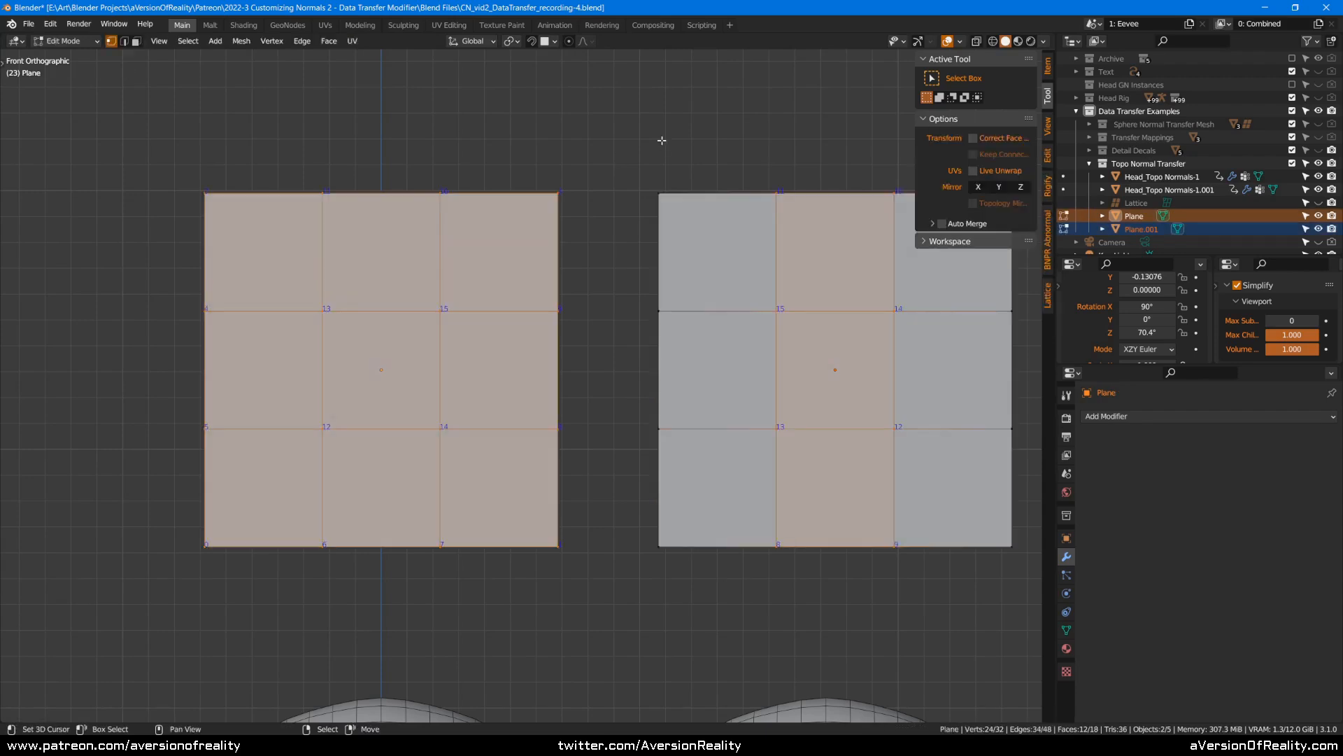
key("alt+a")
middle_click_drag(707, 154, 639, 186, "shift")
key("a")
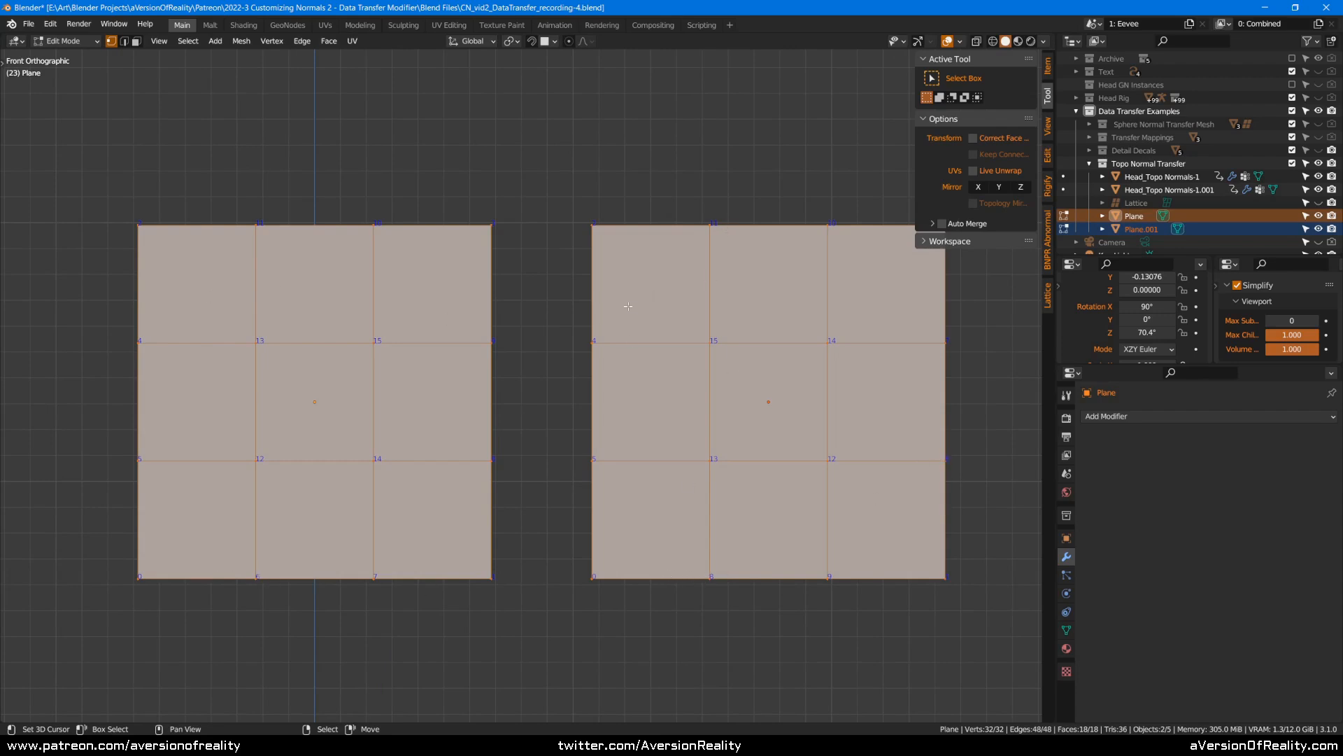
- Add a Data Transfer modifier to the original plane with Plane.001 as source, enable Vertex Data and expand its settings
key("Tab")
left_click(395, 305)
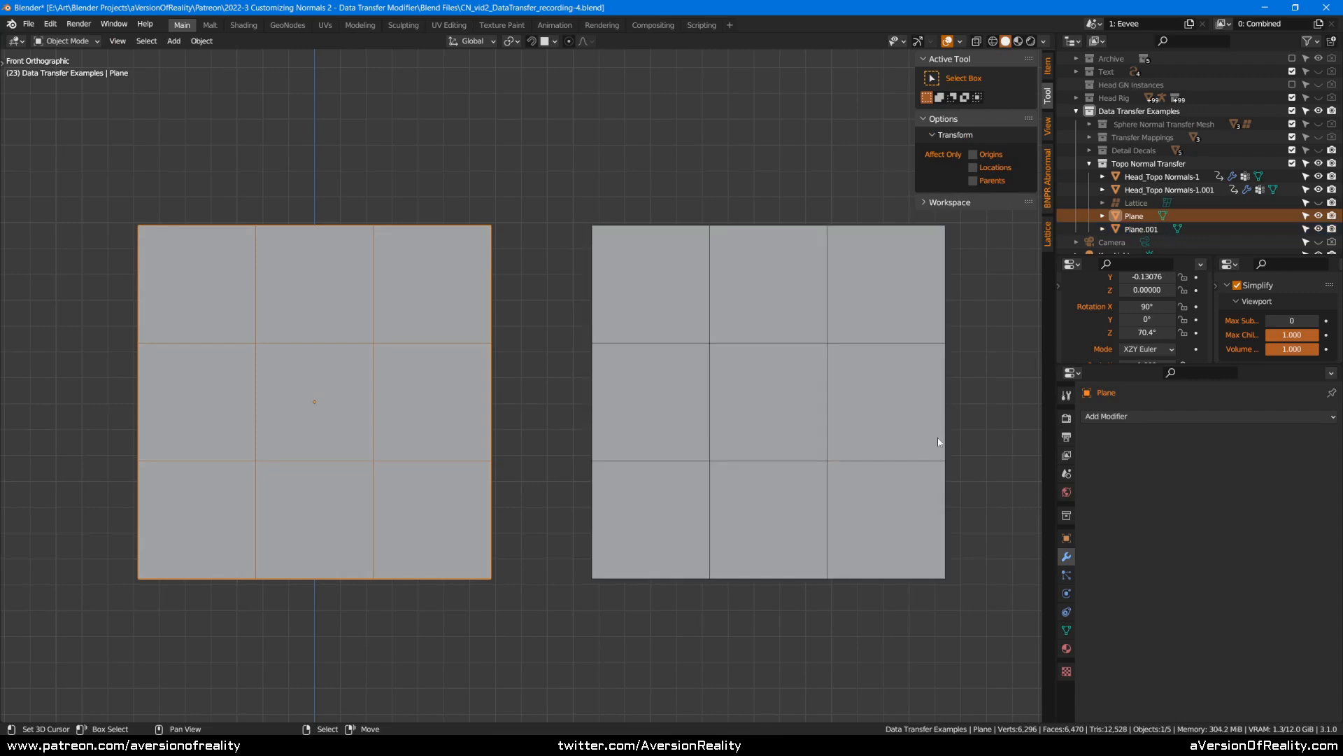
left_click(1162, 417)
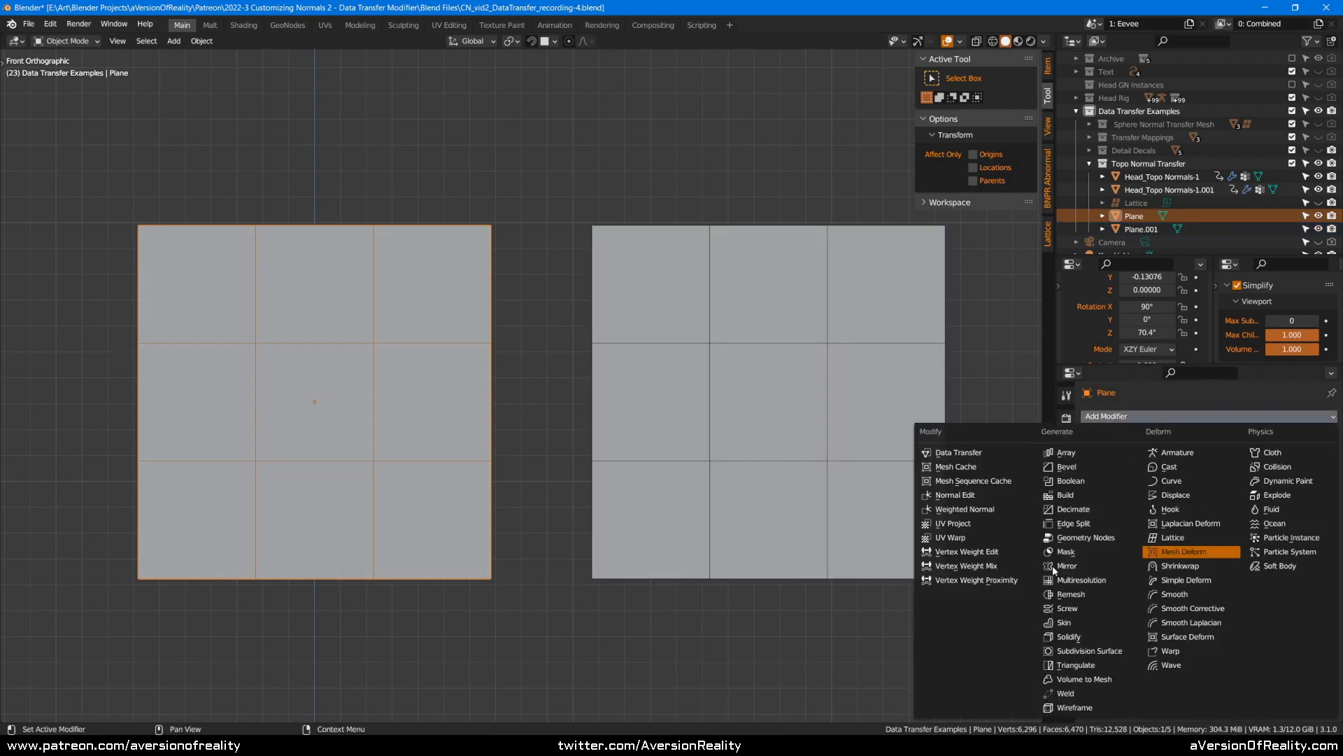
left_click(998, 453)
left_click(1313, 457)
left_click(866, 359)
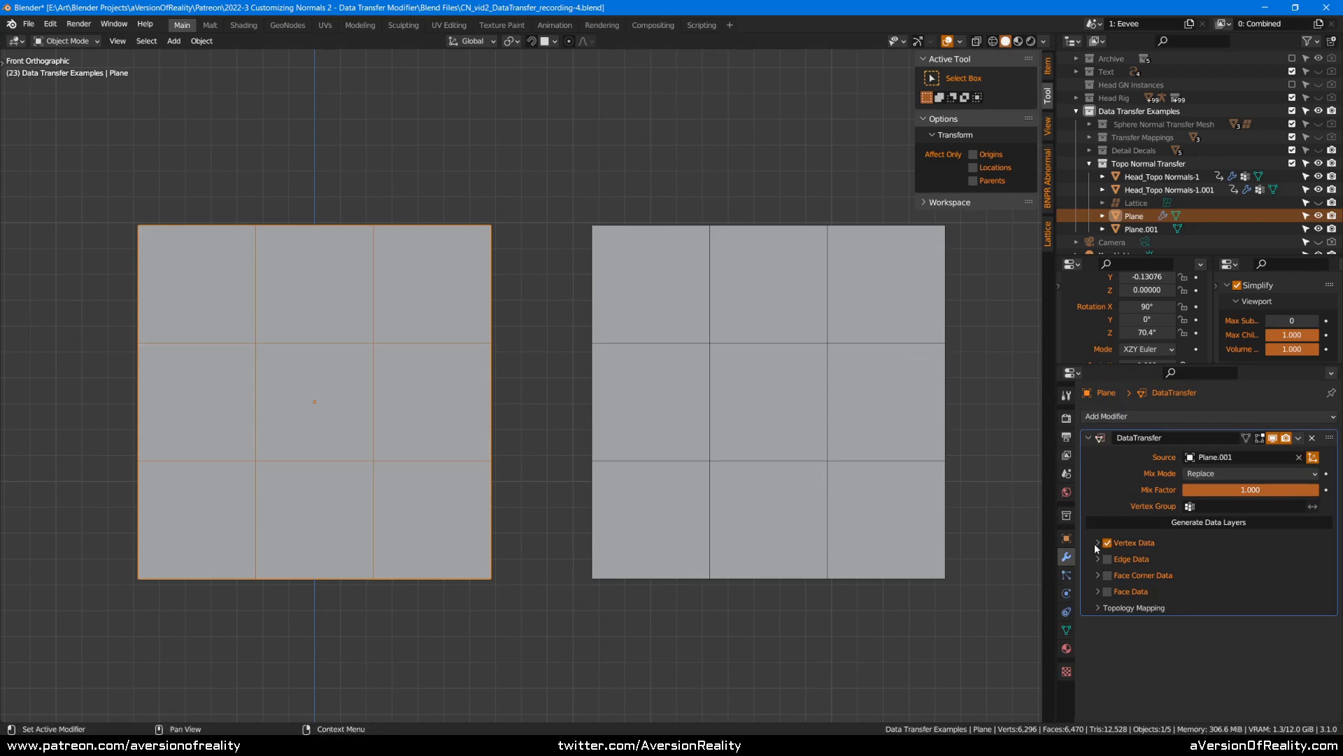
left_click(1190, 543)
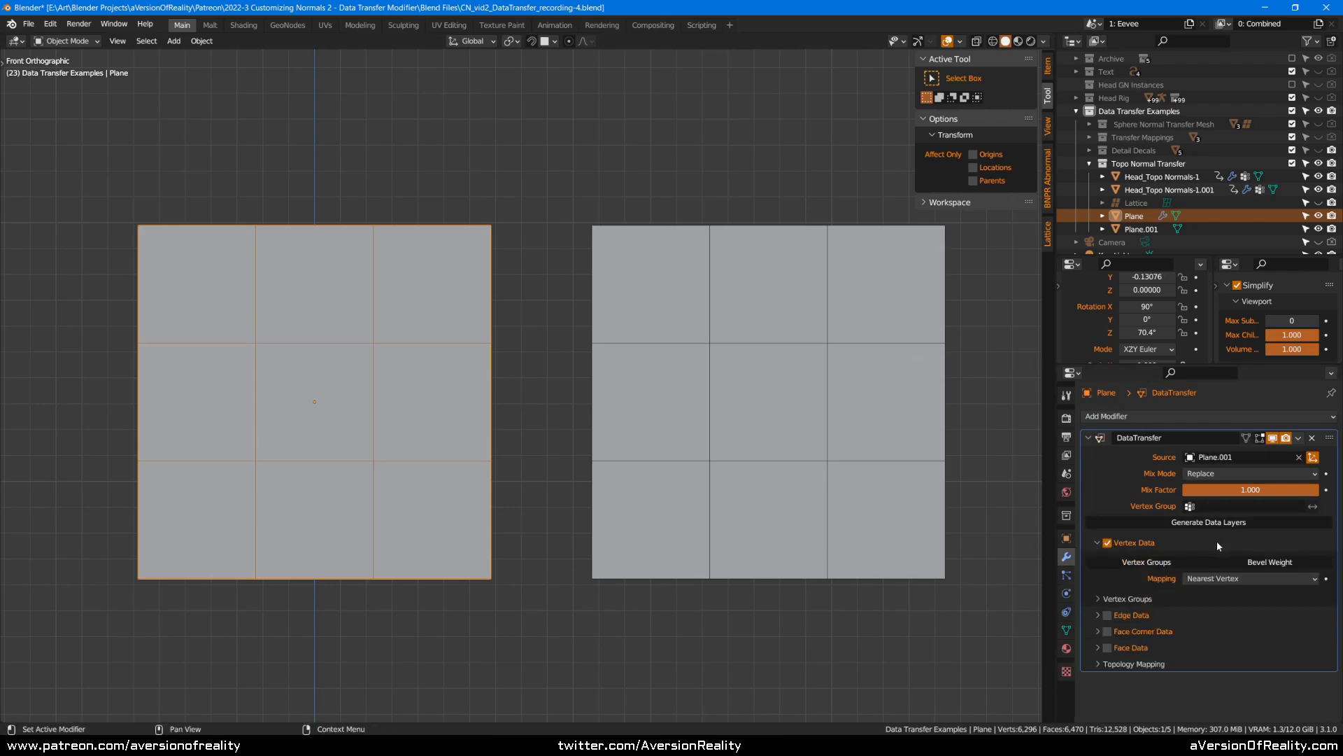
- Save the file and add a vertex group to the original plane
left_click(1067, 629)
key("ctrl+s")
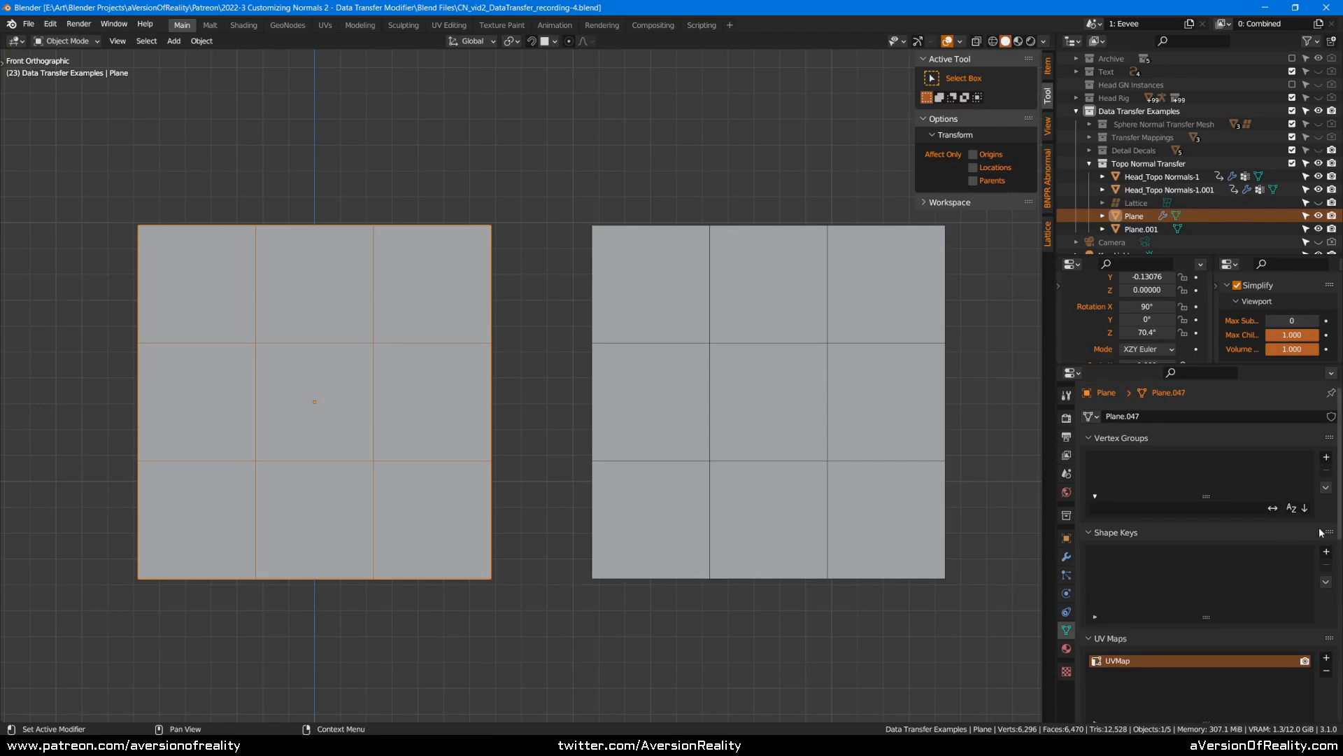
left_click(1324, 459)
- Circle-select the duplicated plane's lower-left corner vertex and the lower three vertices of its first inner column, and assign them to a new vertex group
left_click(793, 340)
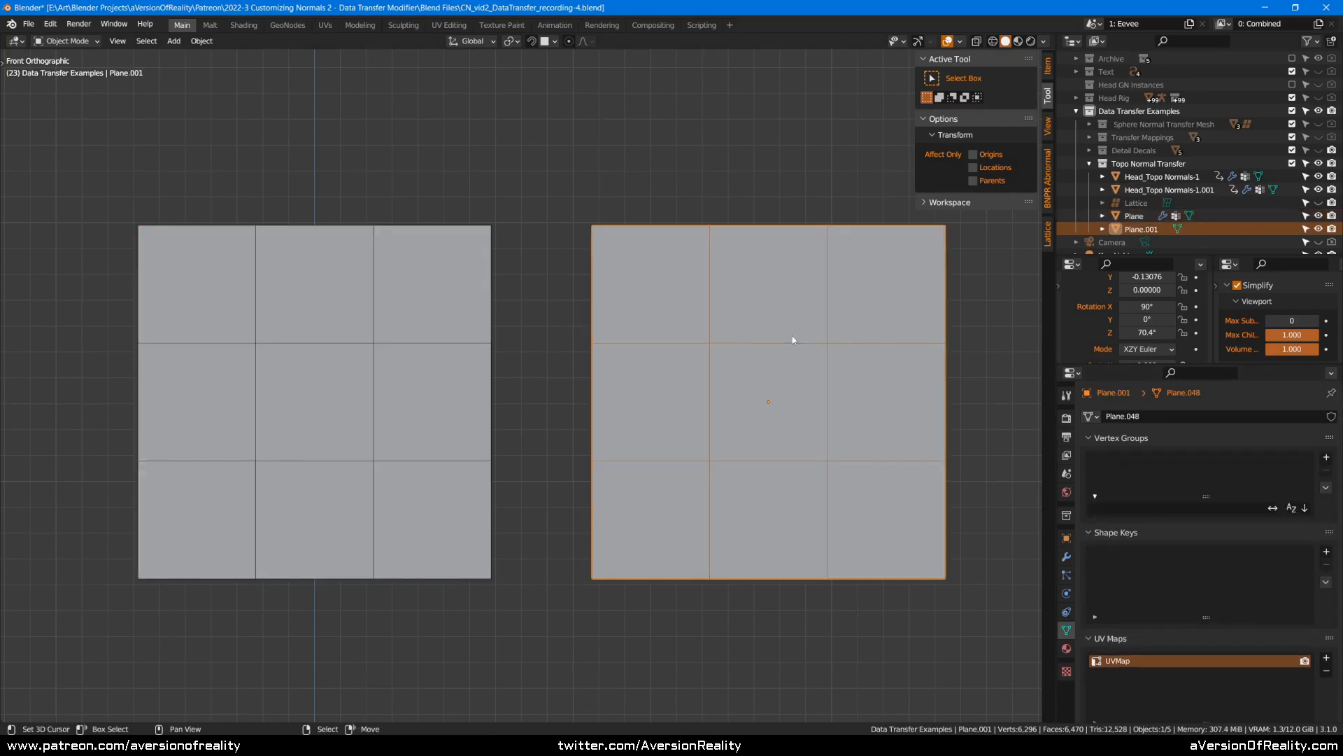
key("Tab")
key("alt+a")
key("c")
mouse_move(614, 576)
left_mouse_down()
mouse_move(713, 448)
mouse_move(712, 391)
left_mouse_up()
key("Escape")
key("ctrl+g")
left_click(716, 370)
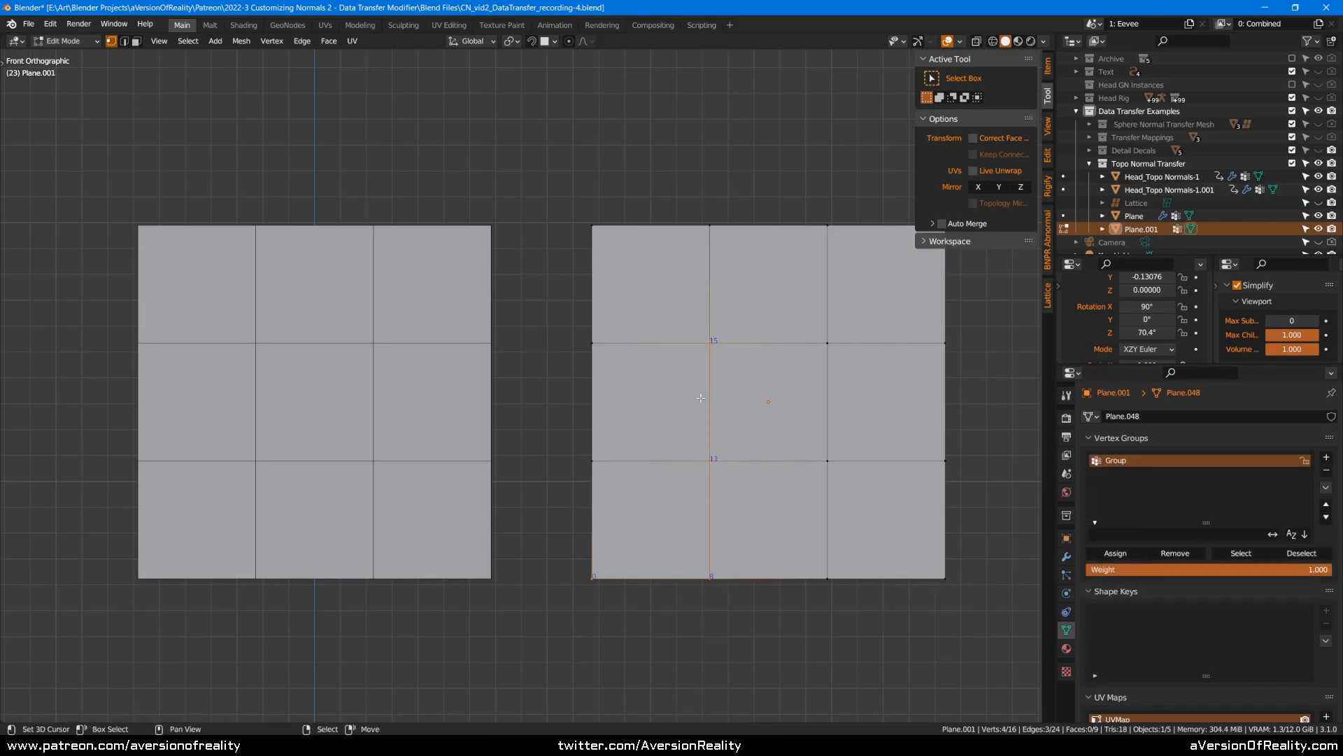
- Turn on the vertex group weights overlay, and briefly check the original plane in Edit Mode
left_click(961, 40)
left_click(922, 441)
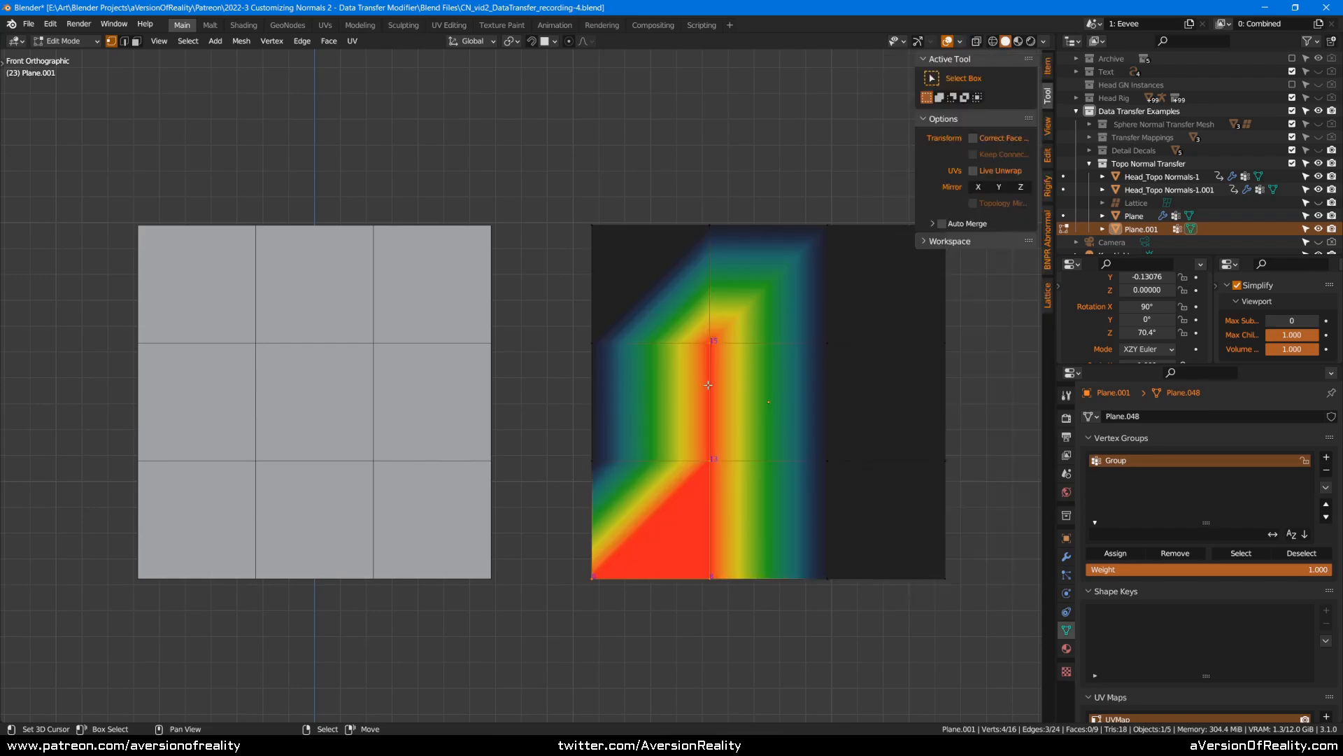
key("Tab")
right_click(431, 353)
key("Tab")
key("Tab")
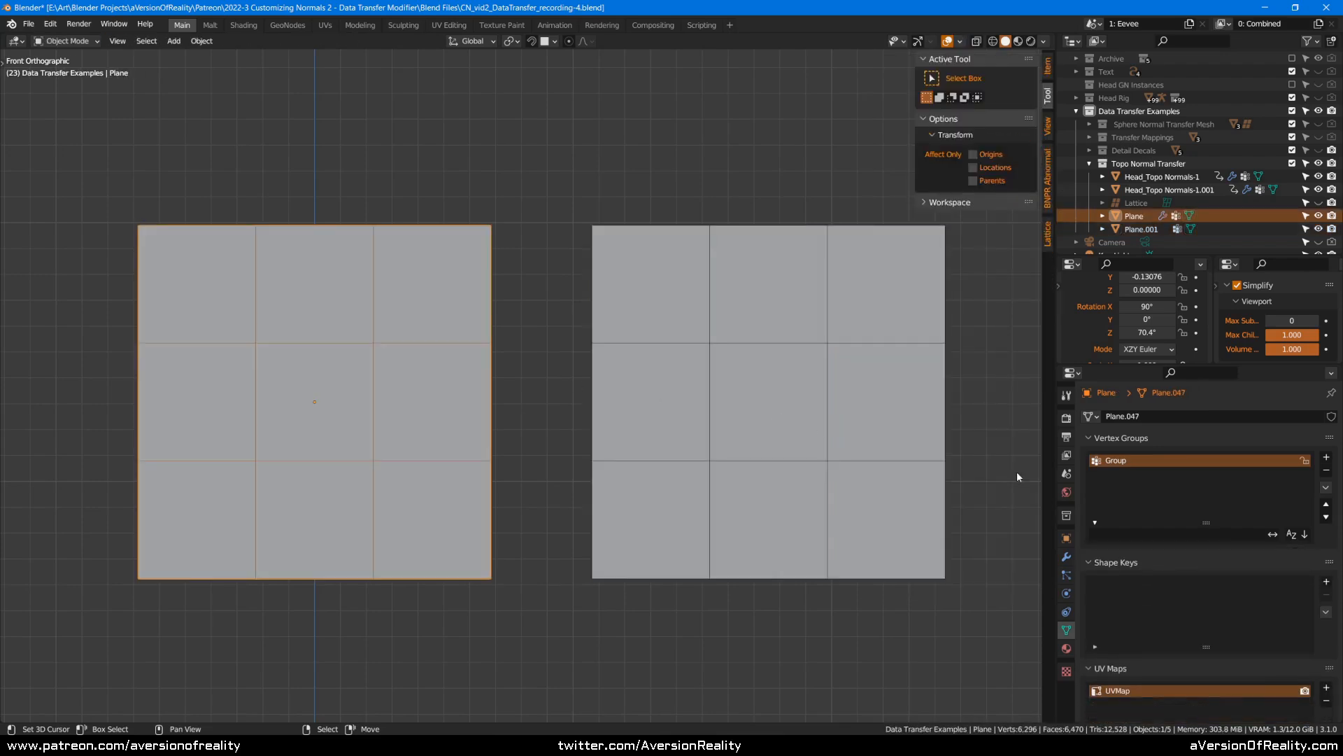
- Set the original plane's Data Transfer to transfer vertex groups with Topology mapping, using Group for both layer selection and layer mapping
left_click(1067, 557)
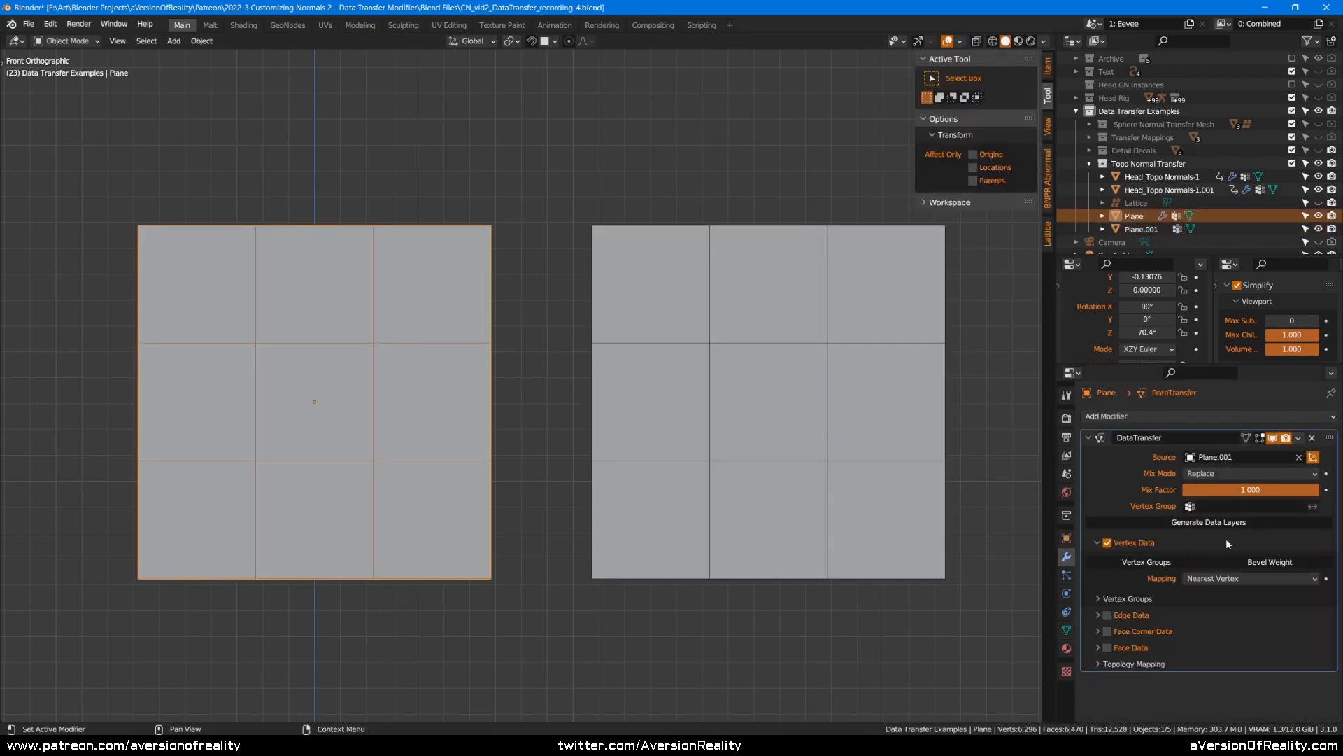
left_click(1131, 563)
left_click(1172, 599)
left_click(1237, 578)
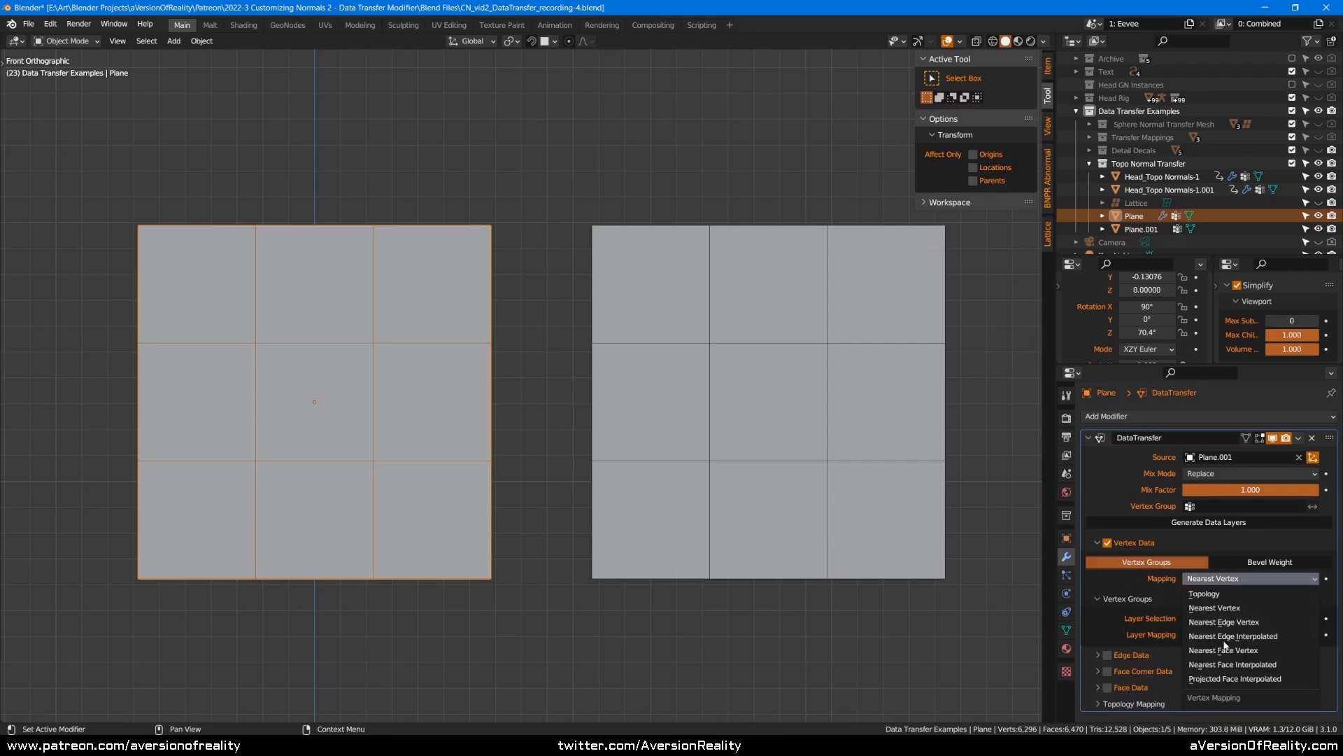
left_click(1239, 593)
left_click(1227, 619)
left_click(1221, 656)
left_click(1232, 634)
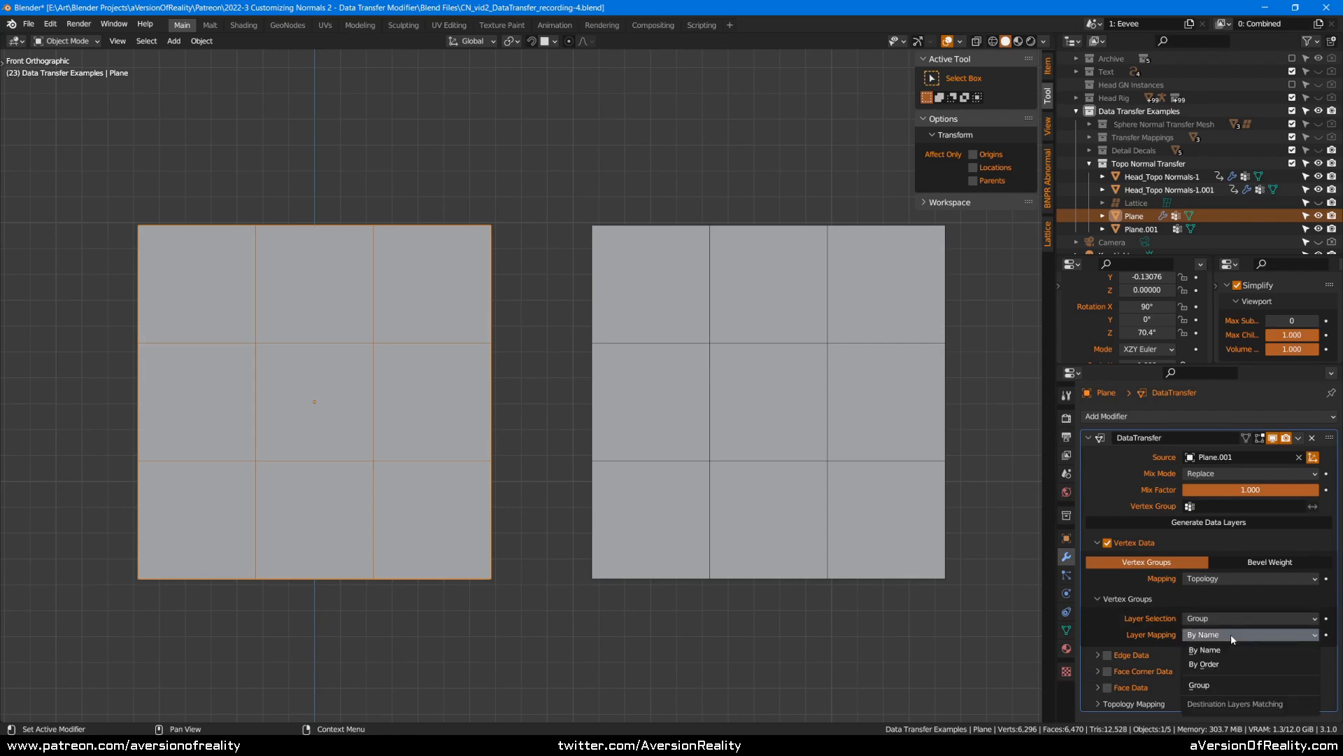
left_click(1219, 679)
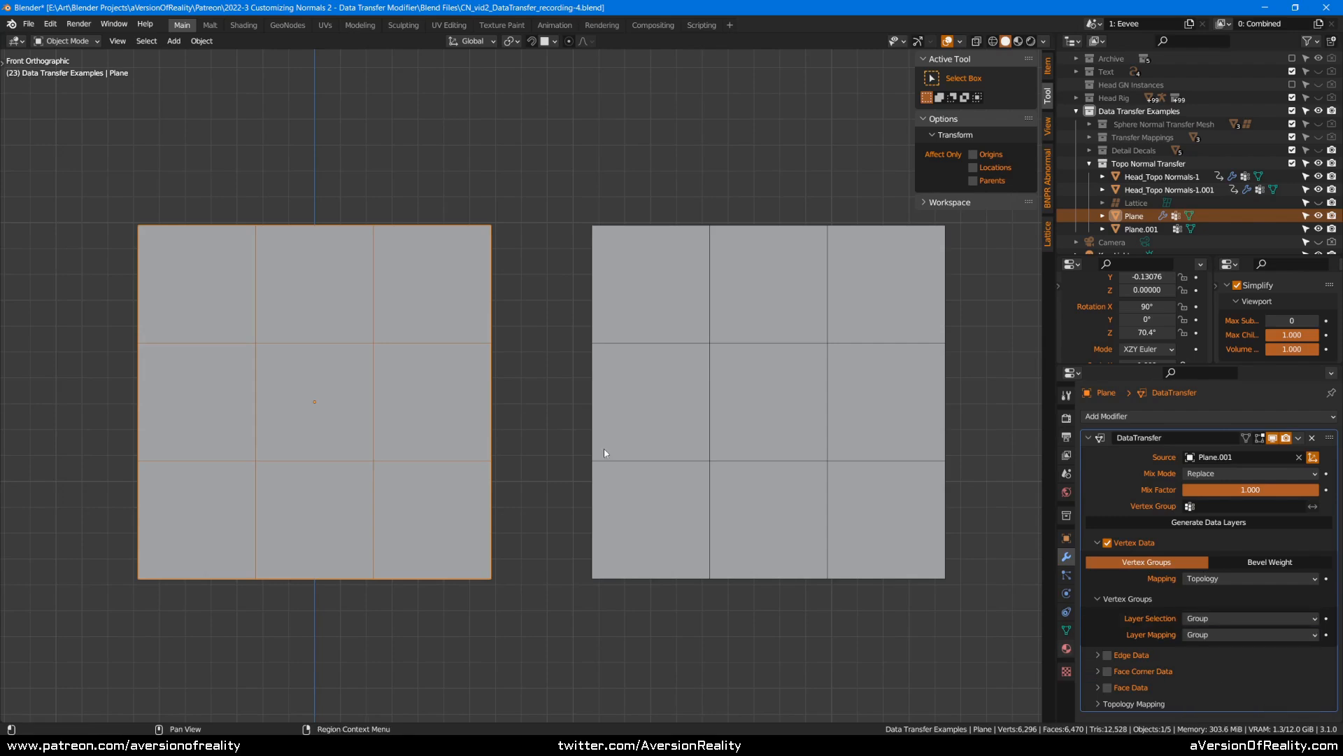
- Apply the Data Transfer modifier on the original plane and enter Edit Mode to show its weights
left_click(1299, 438)
left_click(1260, 454)
key("Tab")
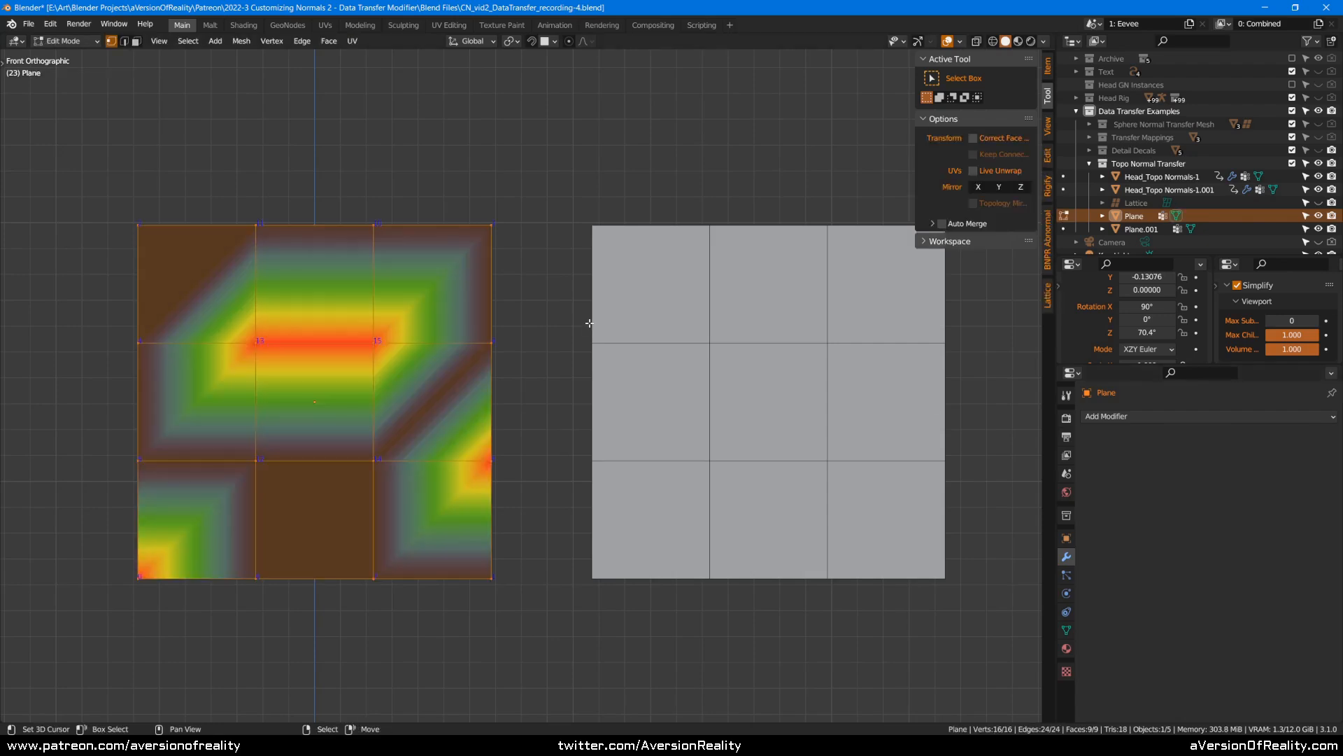
- Open both planes together in Edit Mode and compare their vertex group weights and vertex indices
key("Tab")
left_click(785, 309, "shift")
key("Tab")
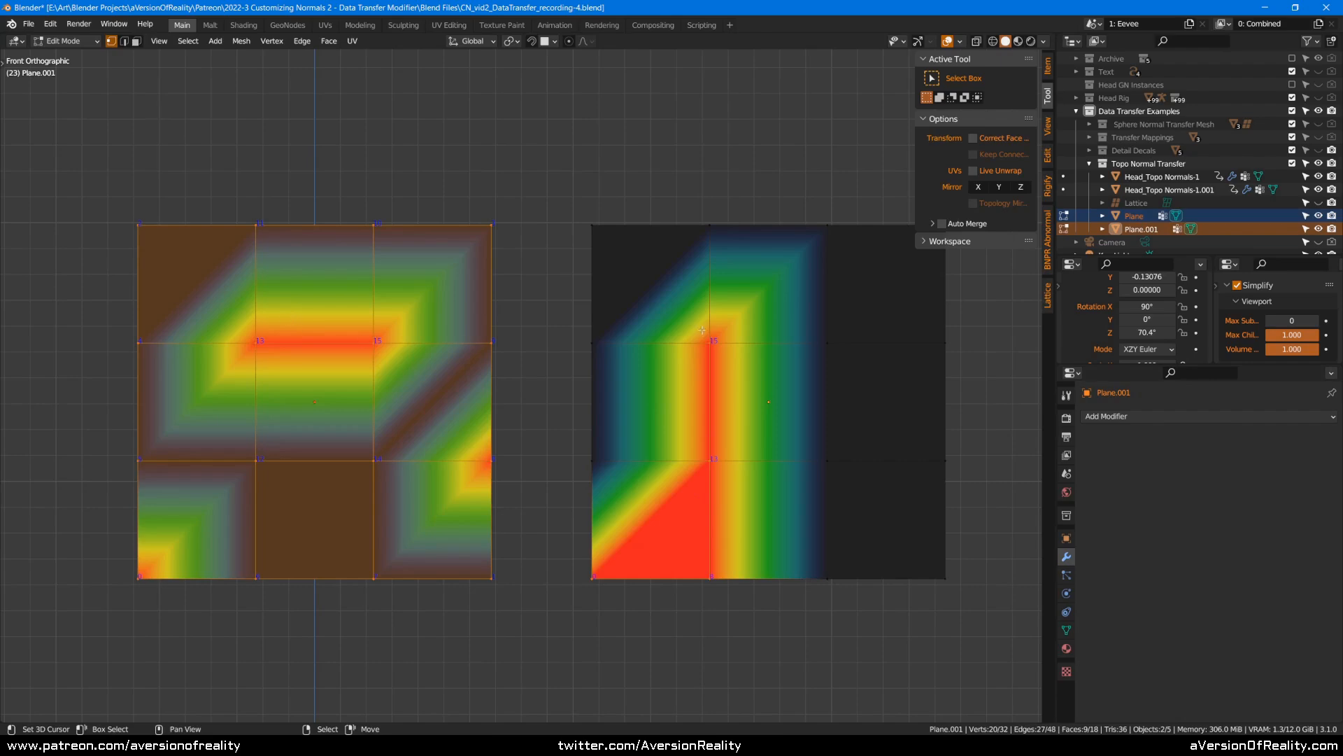
scroll(635, 342, "down", 2)
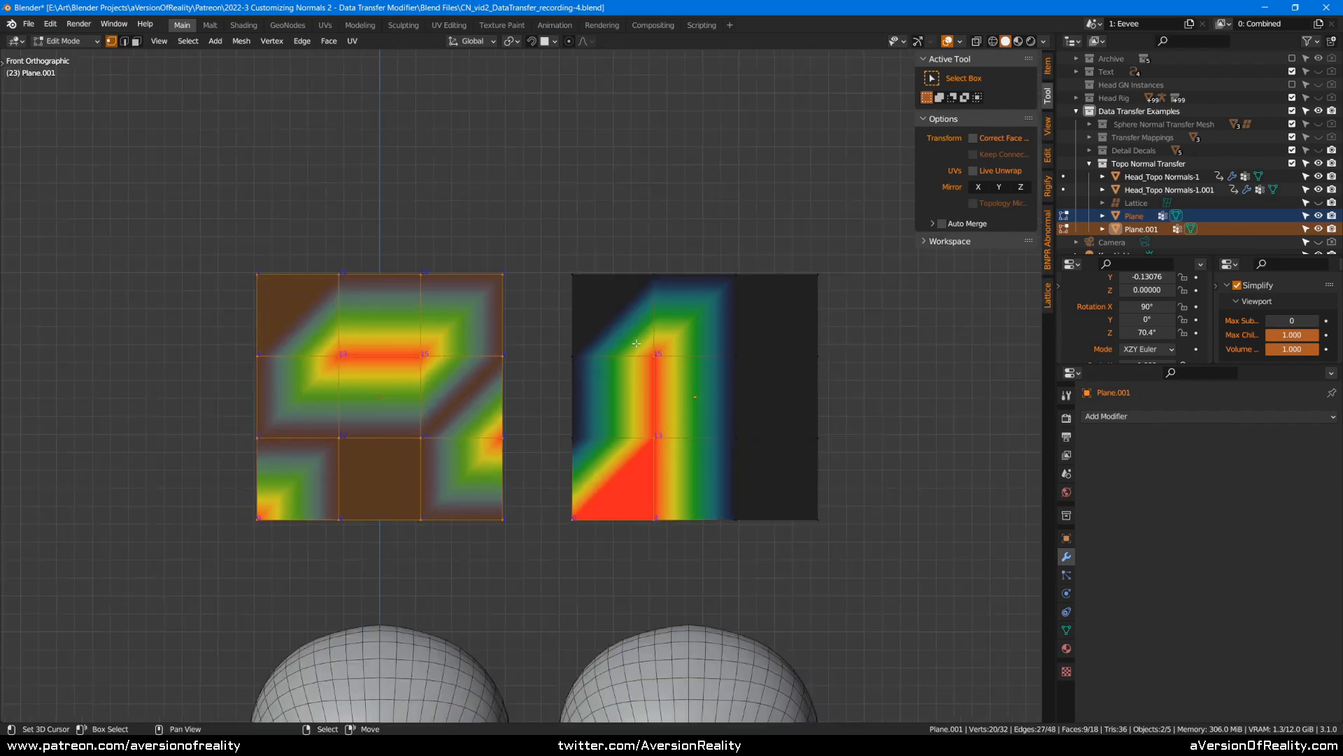
middle_click_drag(688, 435, 704, 313, "shift")
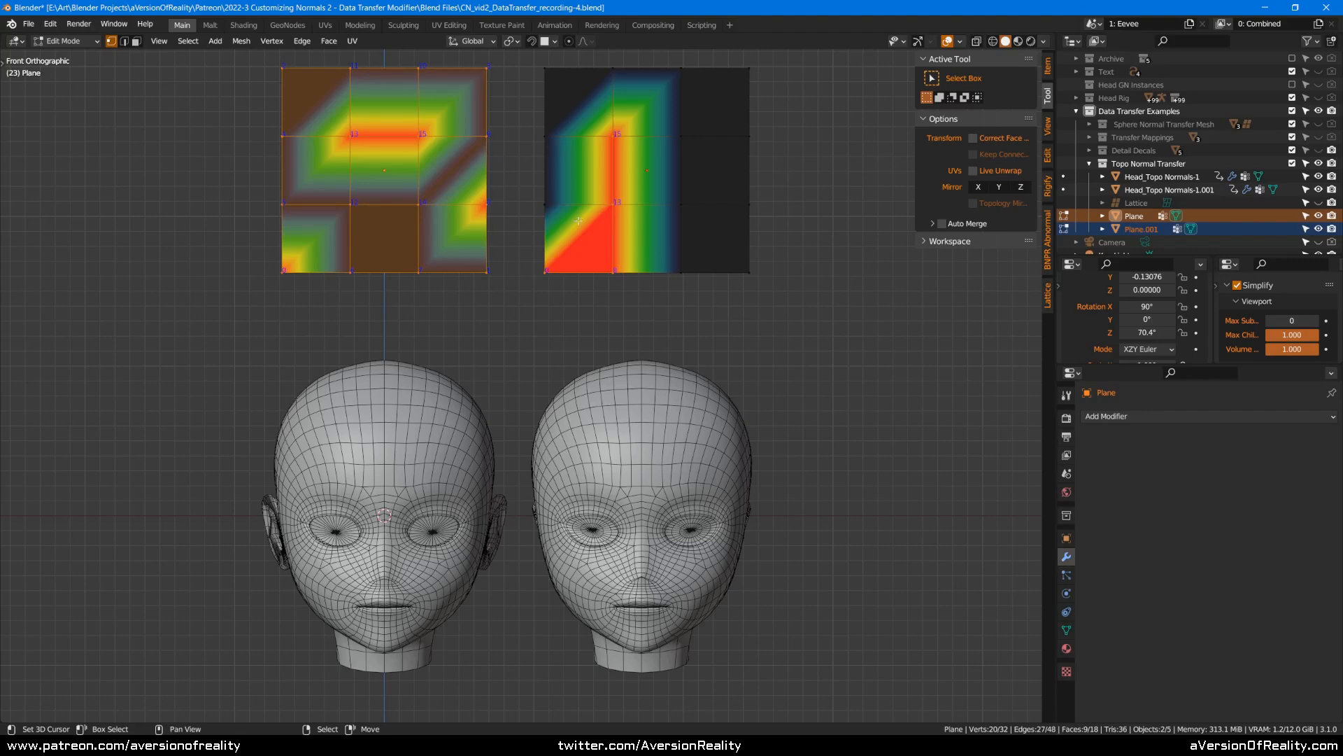
middle_click_drag(579, 220, 560, 279, "shift")
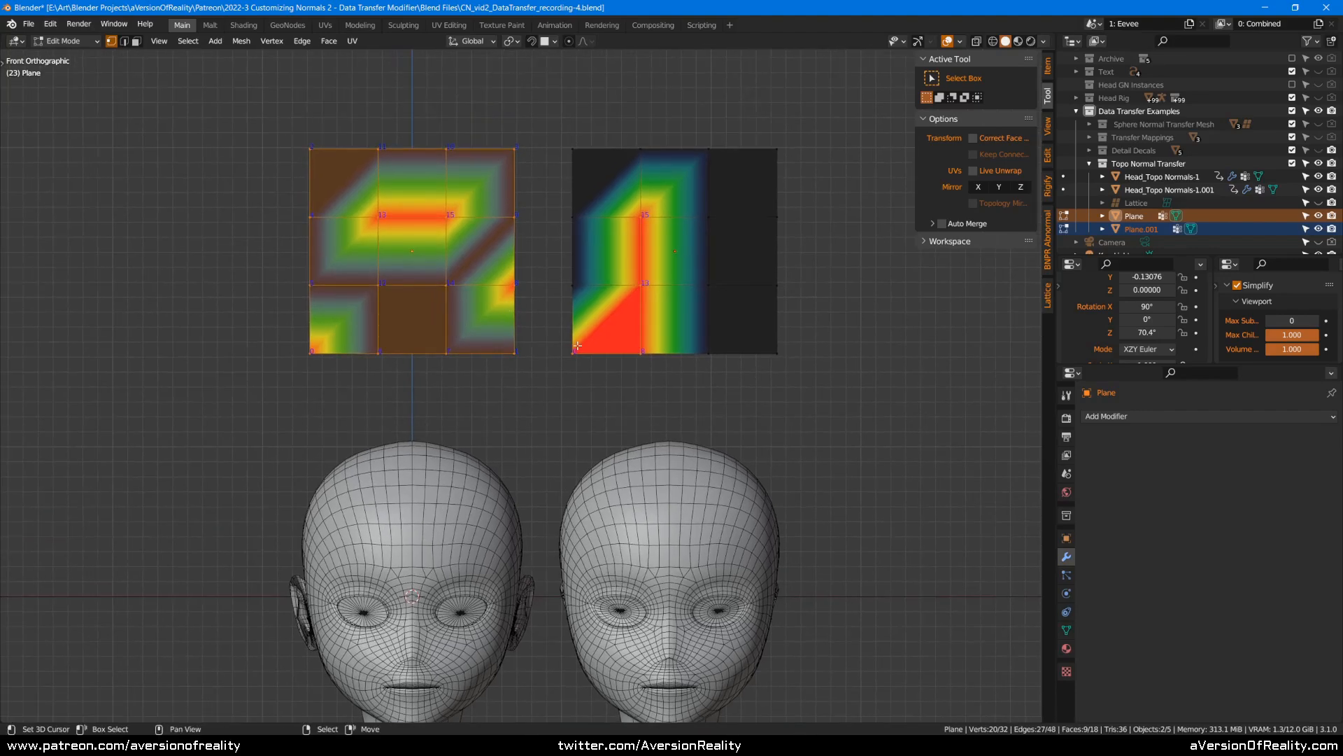
- Leave Edit Mode, select the head Head_Topo Normals-1.001, and examine its modifier stack and the available modifier types
key("Tab")
scroll(708, 399, "up", 2)
left_click(588, 431)
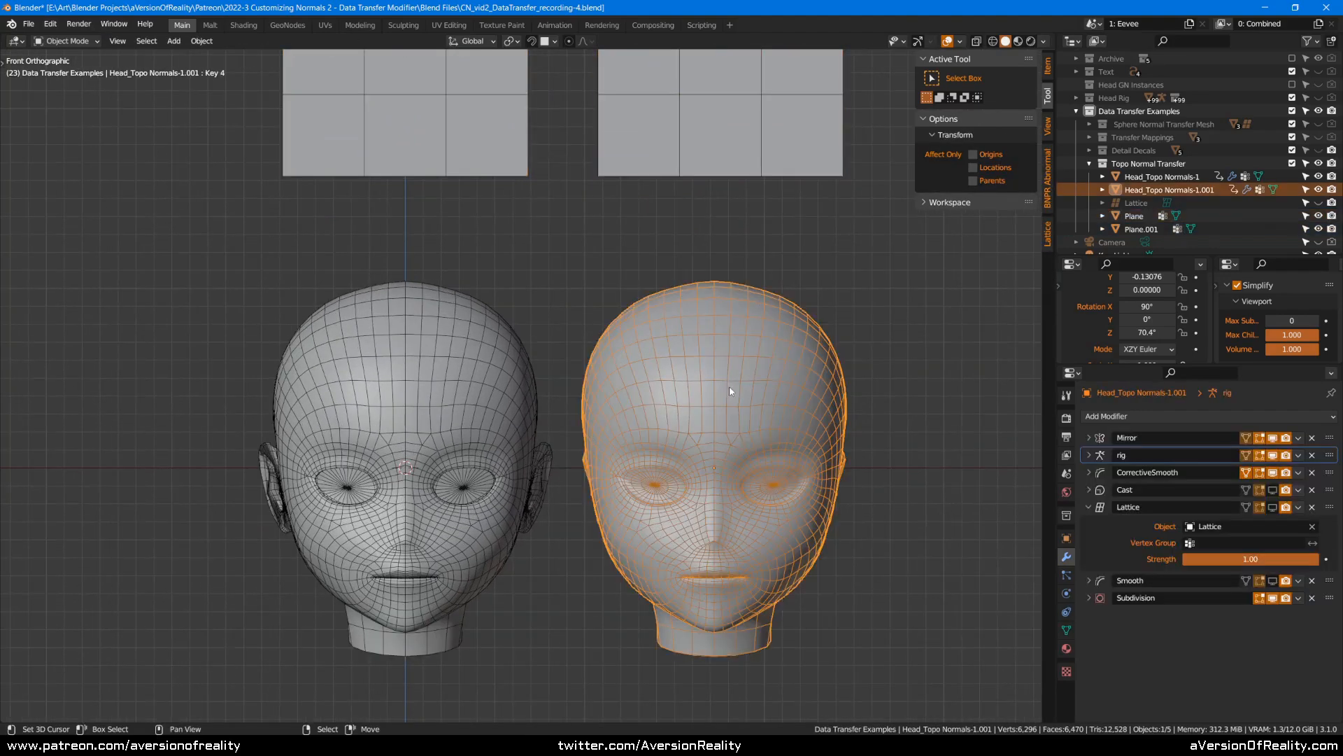
scroll(896, 385, "up", 1)
middle_click_drag(943, 411, 931, 398, "shift")
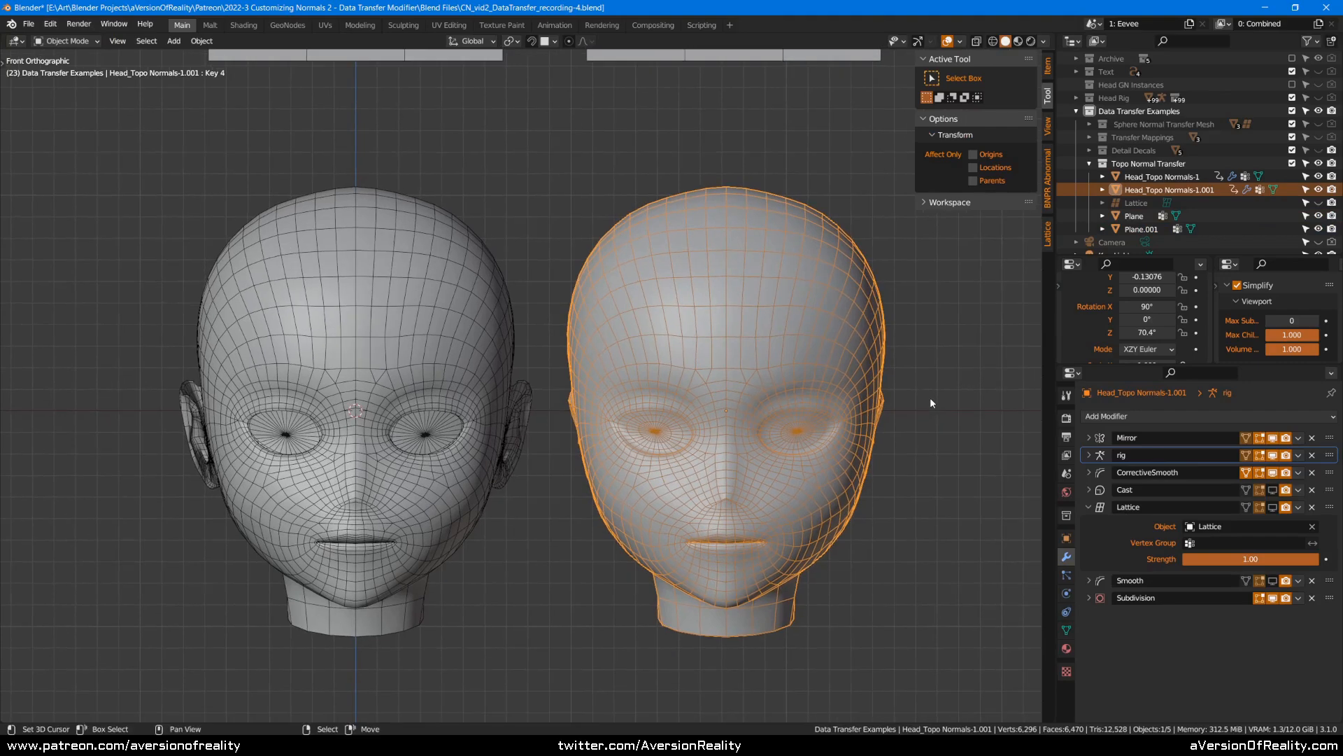
left_click(1133, 416)
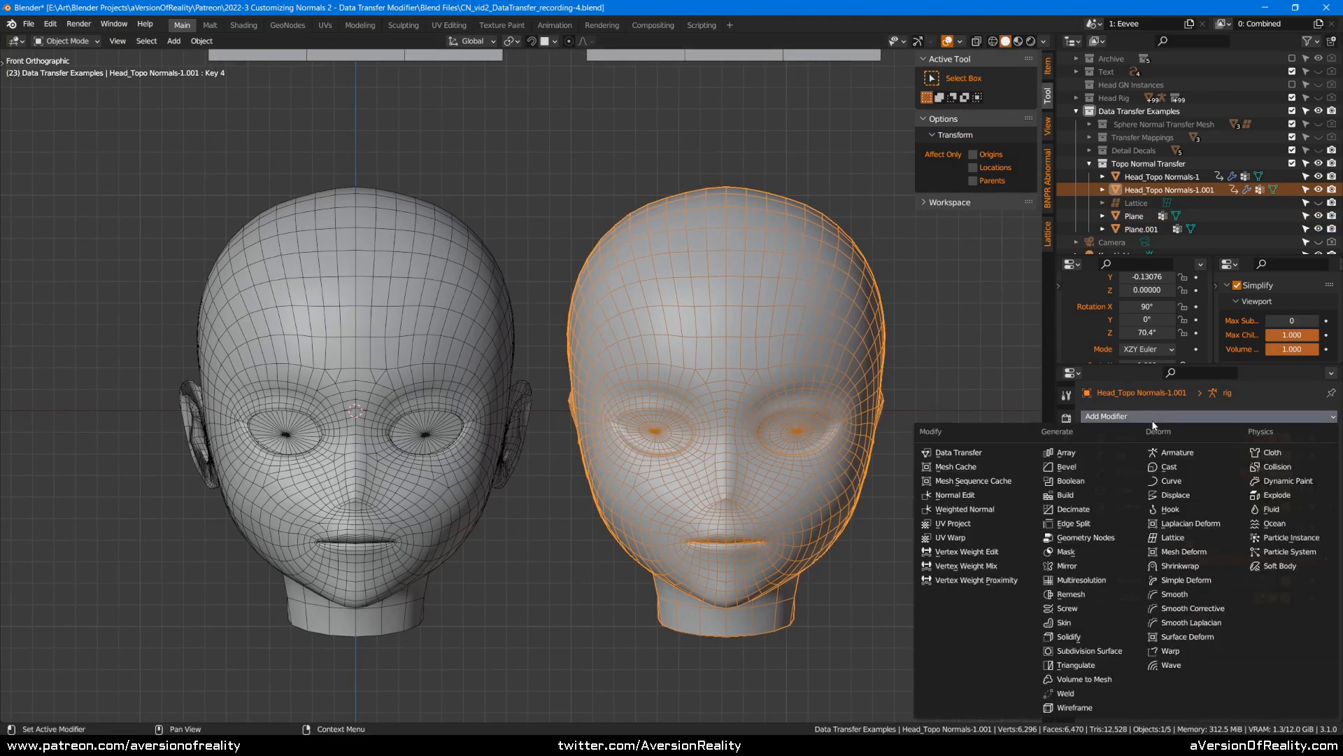
middle_click_drag(687, 423, 661, 411, "shift")
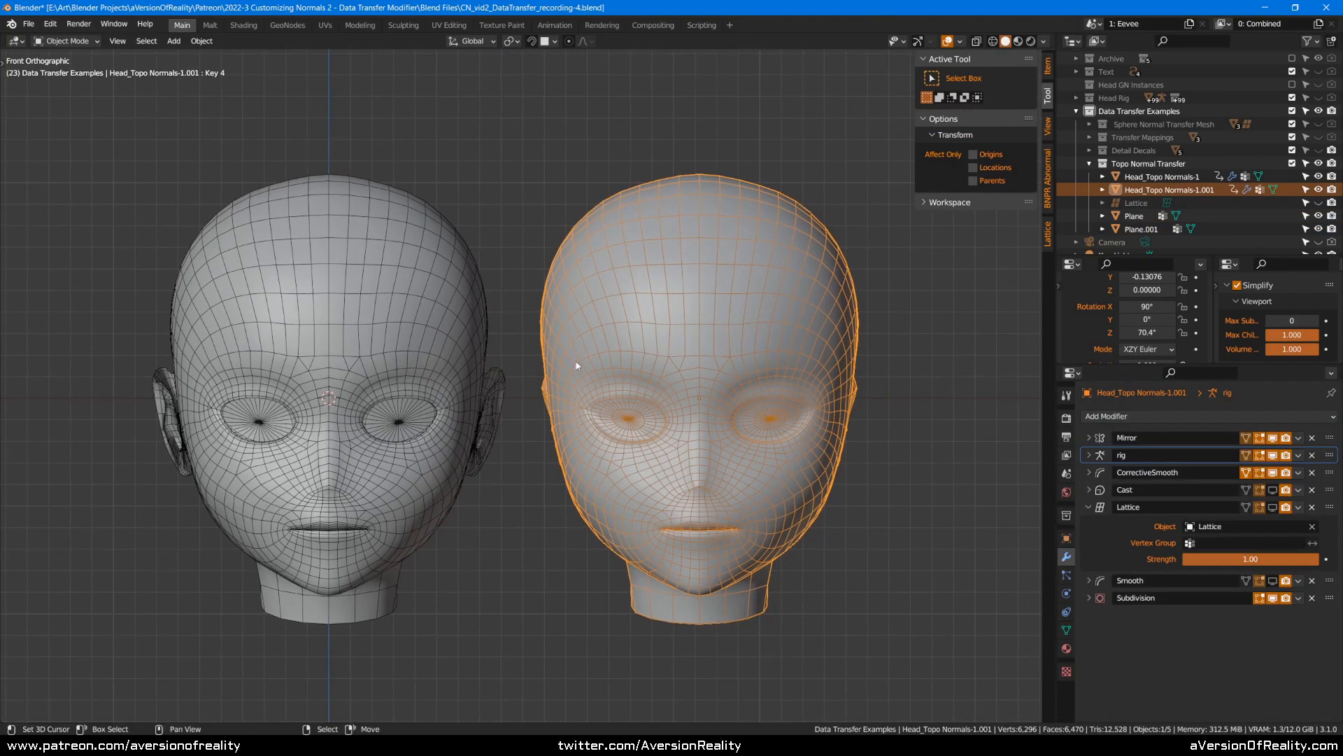
scroll(763, 374, "up", 2)
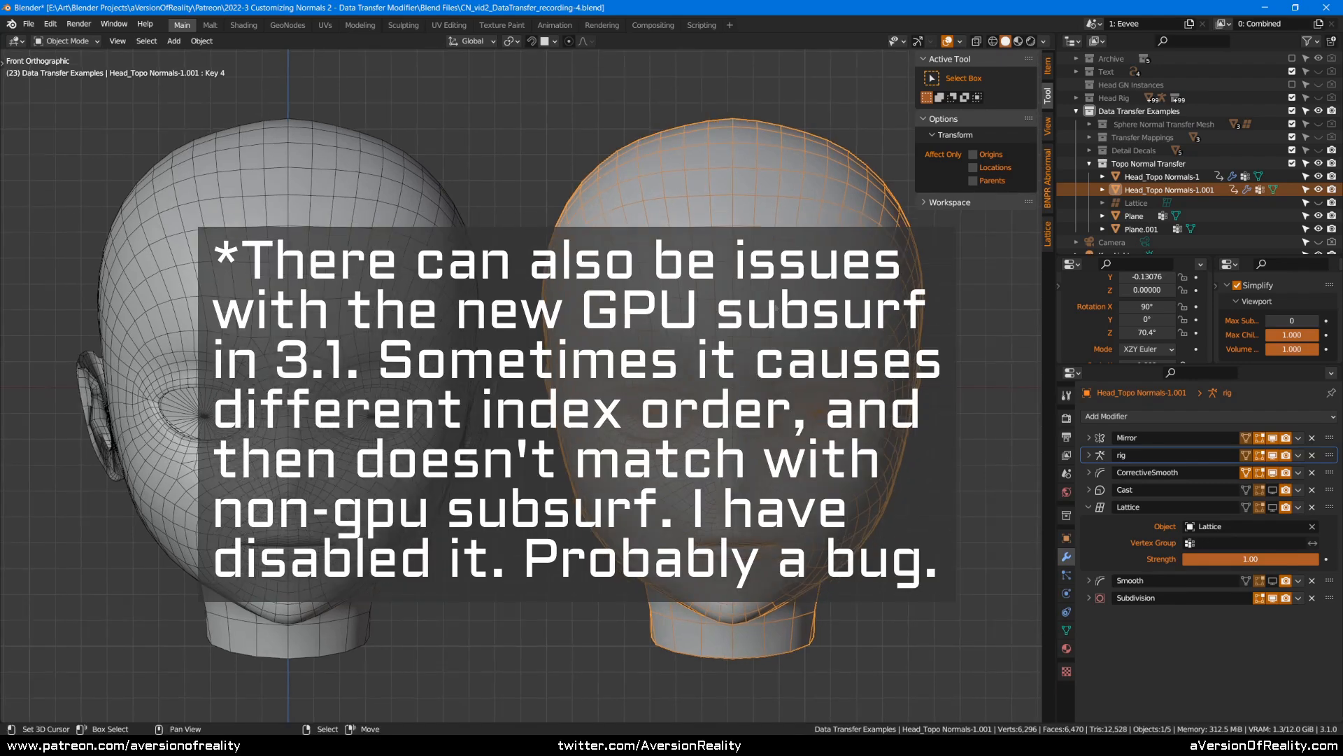
- Select the original head to review its DataTransfer settings, and hide the two planes
right_click(434, 329)
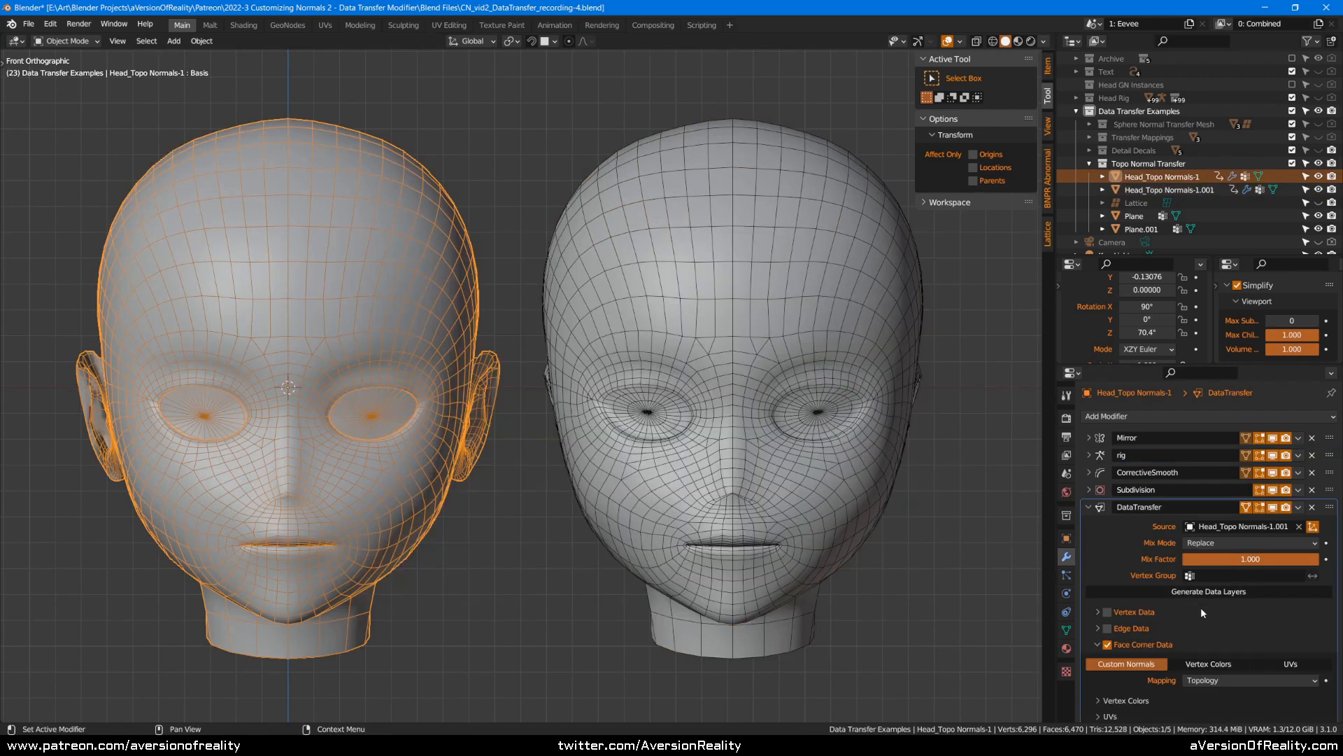
middle_click_drag(949, 338, 965, 349, "shift")
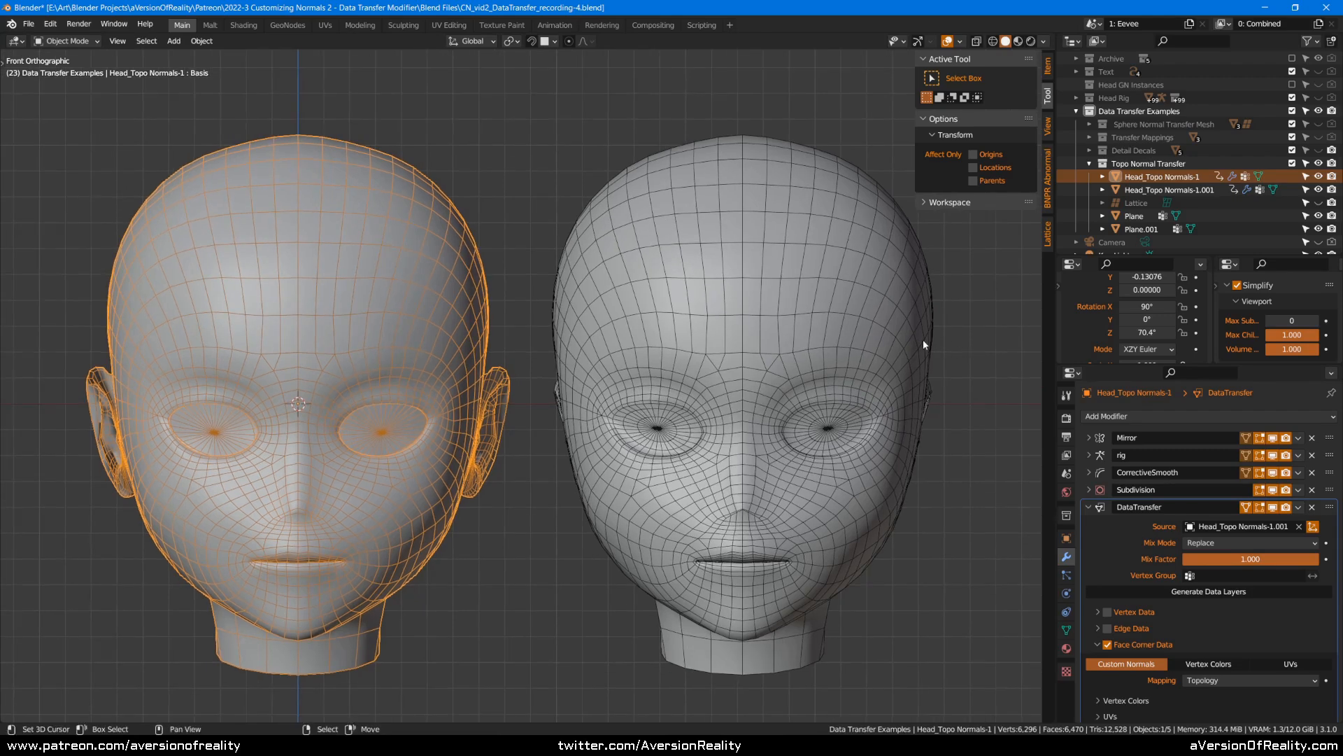
scroll(922, 338, "down", 3)
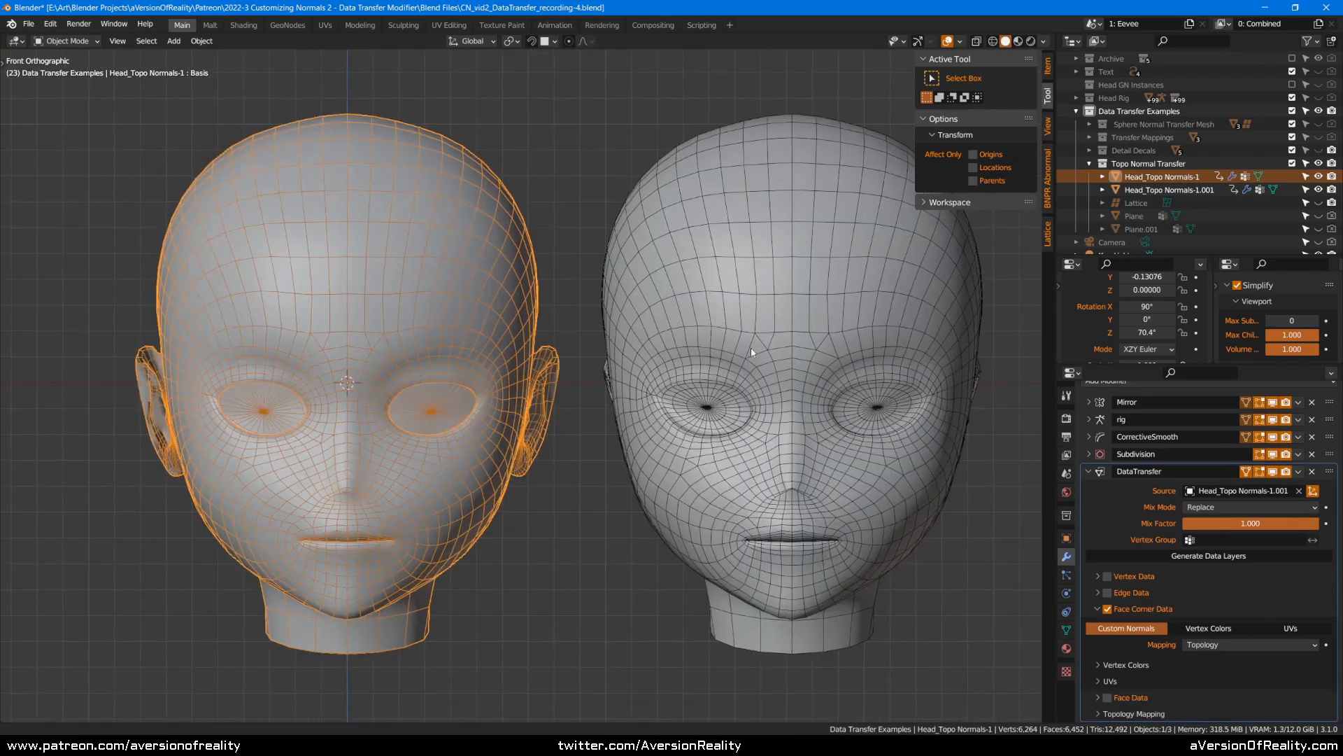
scroll(750, 347, "up", 1)
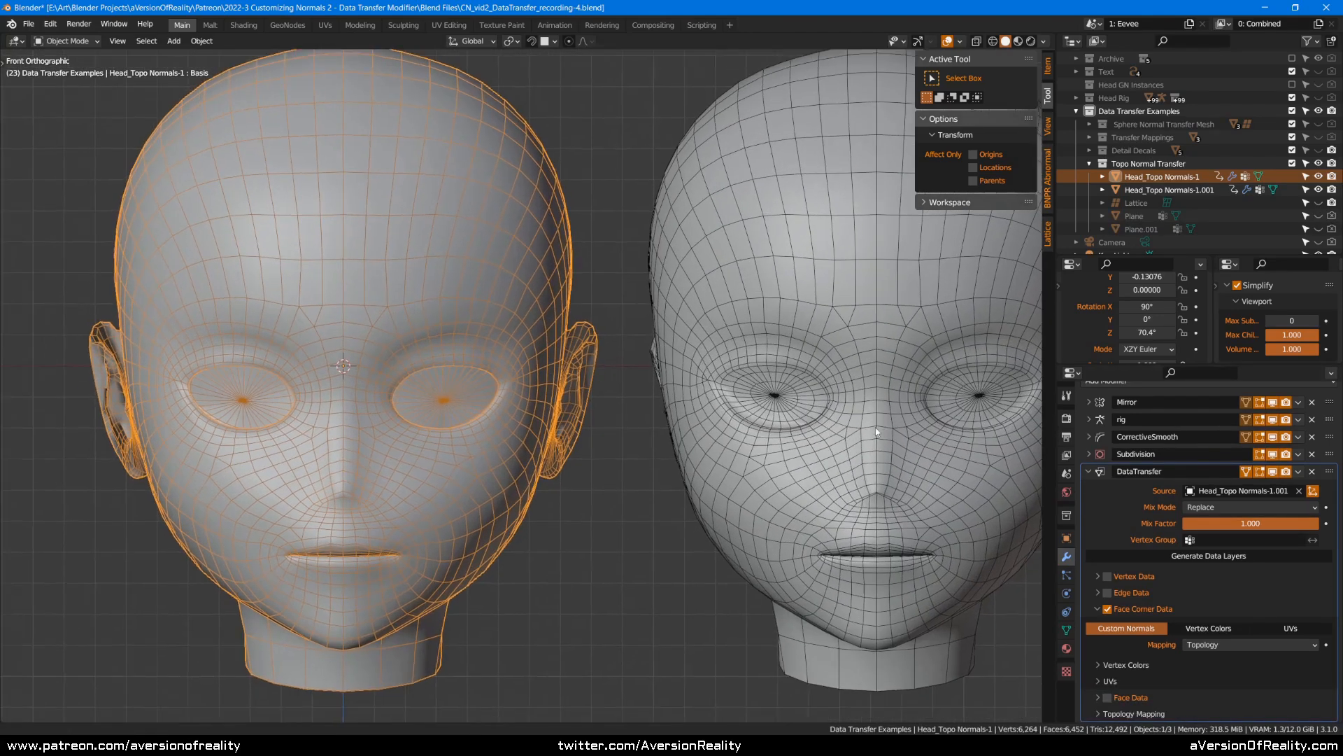
middle_click_drag(865, 434, 850, 434, "shift")
- Alternate between the two heads to compare the duplicate's modifier stack with the original's DataTransfer face corner settings
left_click(852, 284)
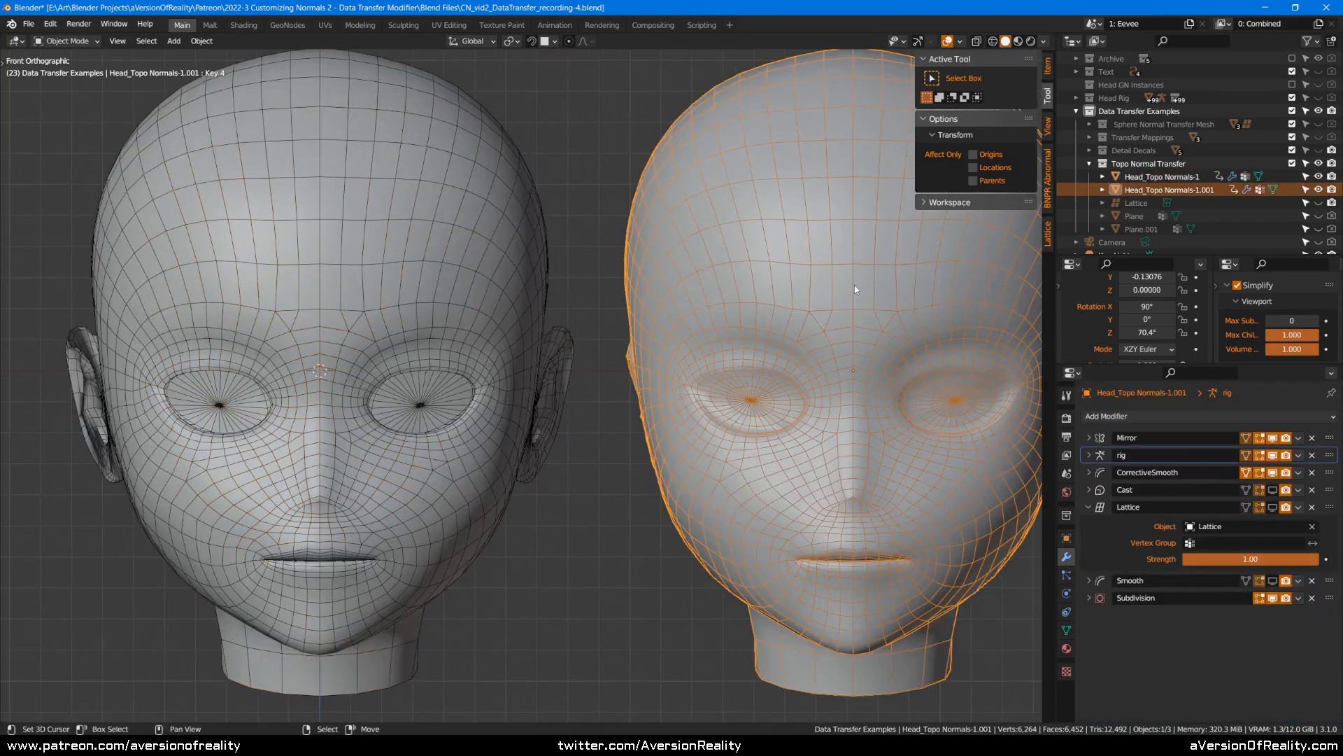
right_click(399, 223)
middle_click_drag(592, 253, 664, 237)
scroll(1209, 606, "down", 2)
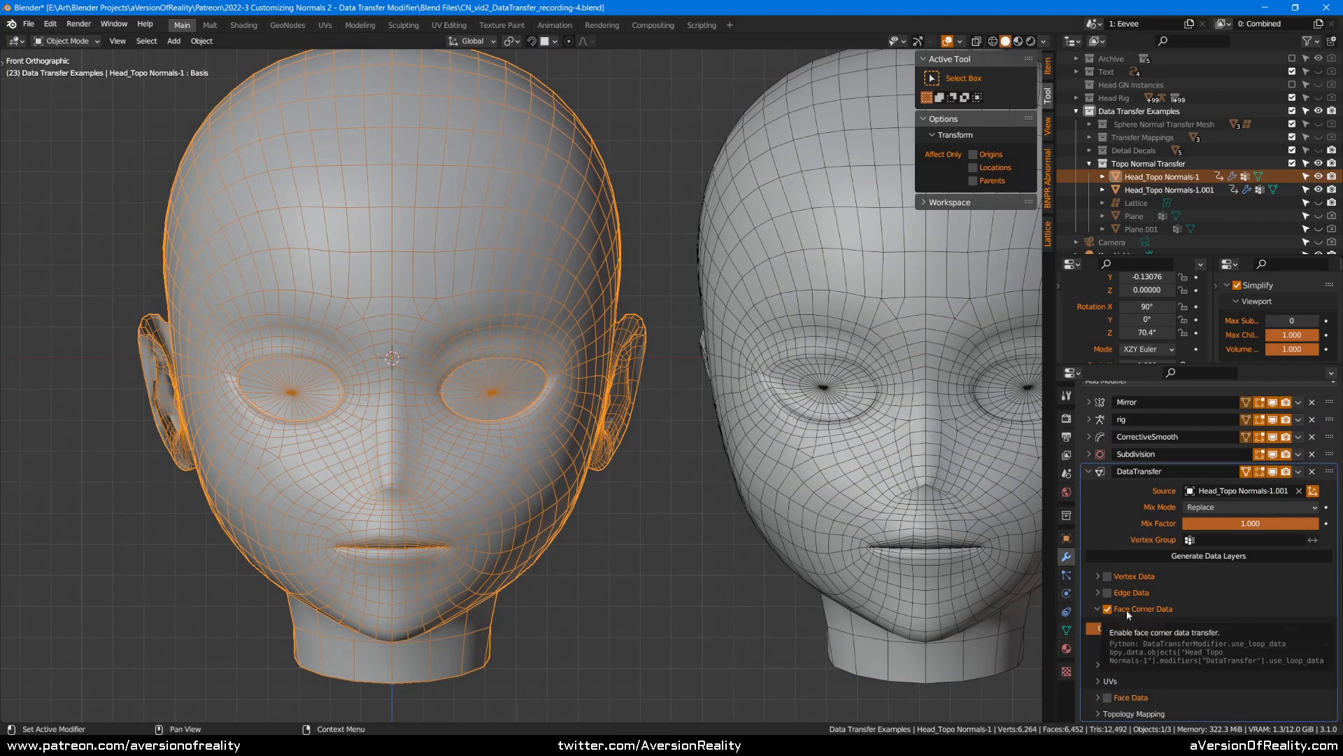
right_click(908, 284)
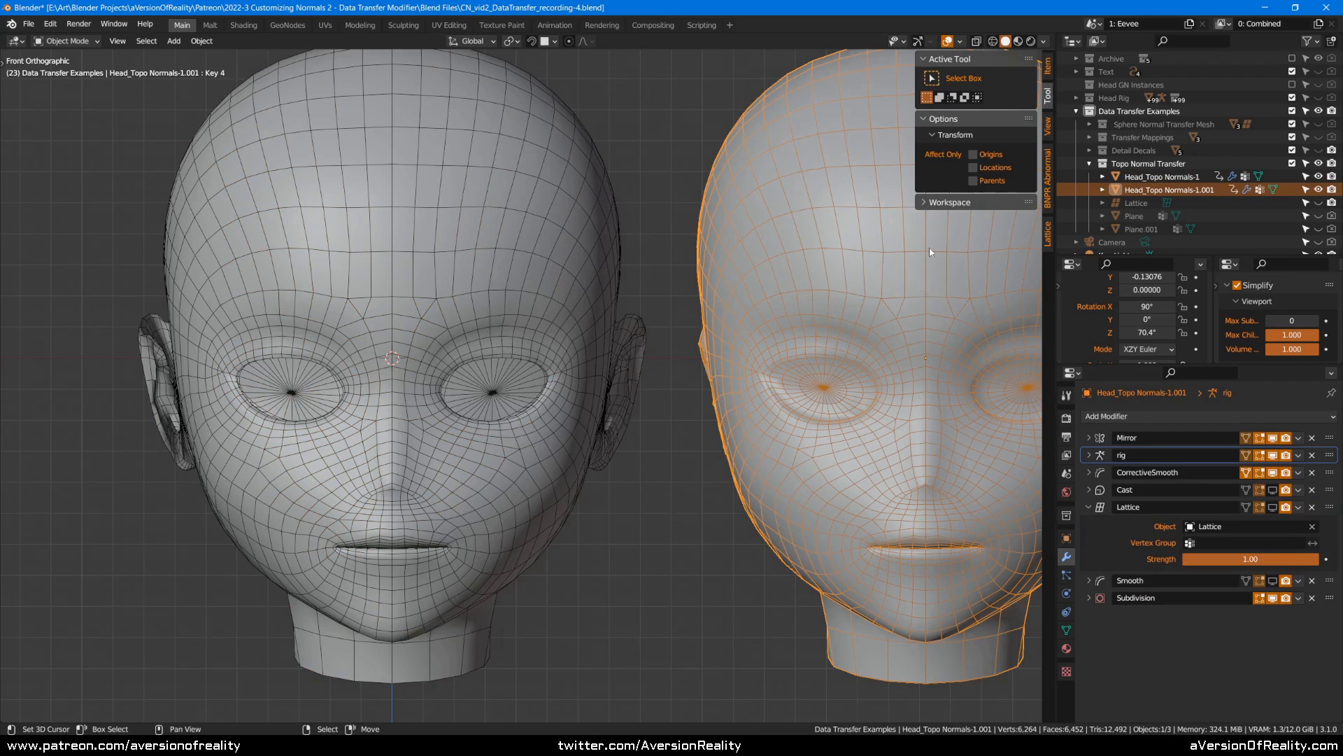
right_click(536, 232)
scroll(1177, 687, "down", 1)
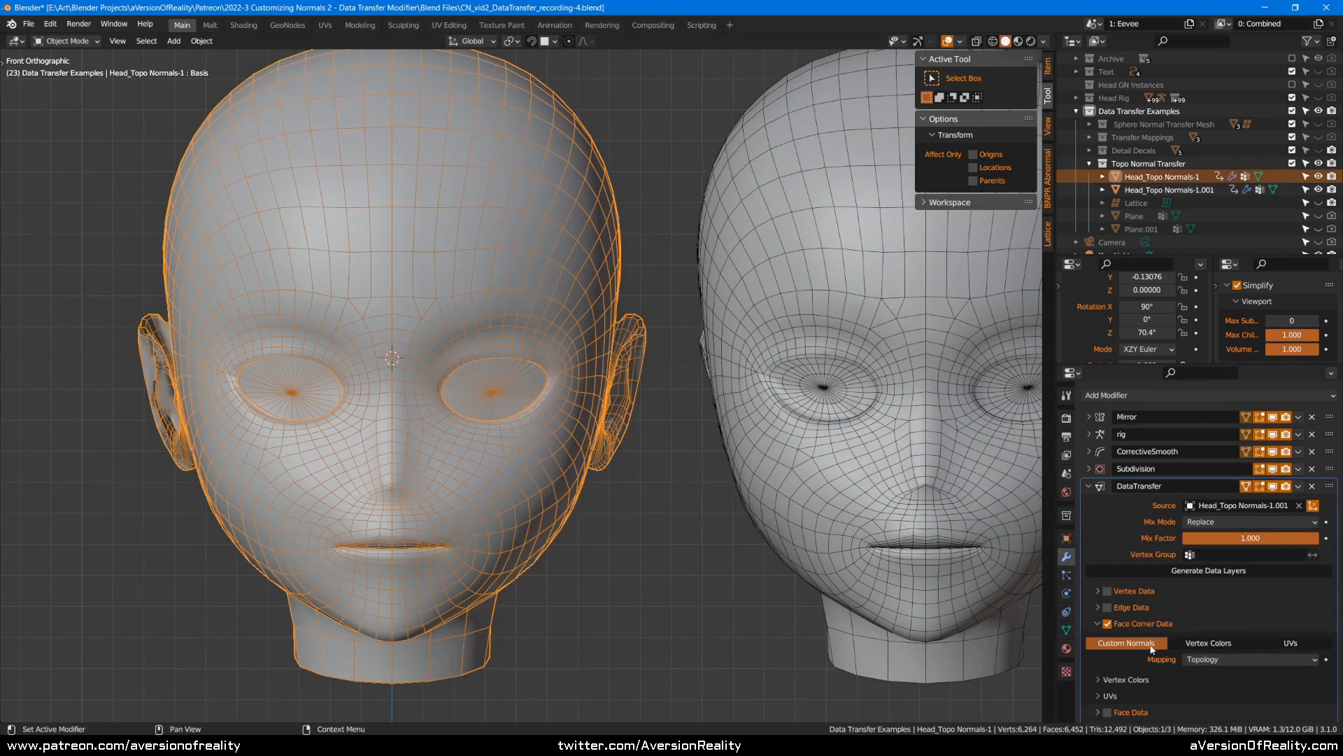
middle_click_drag(470, 229, 456, 243)
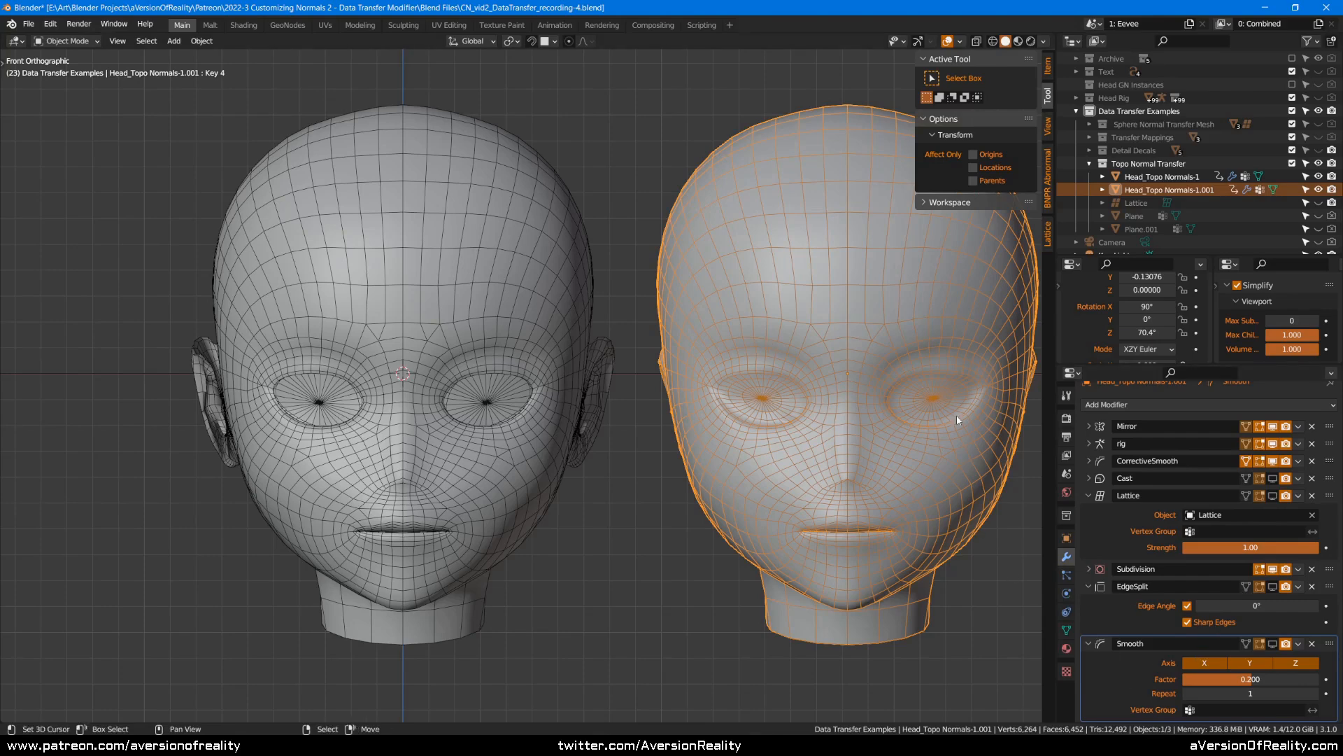
- Enable viewport display of the duplicated head's EdgeSplit and Smooth modifiers, and switch the viewport to Rendered shading
left_click(1273, 587)
left_click(1273, 643)
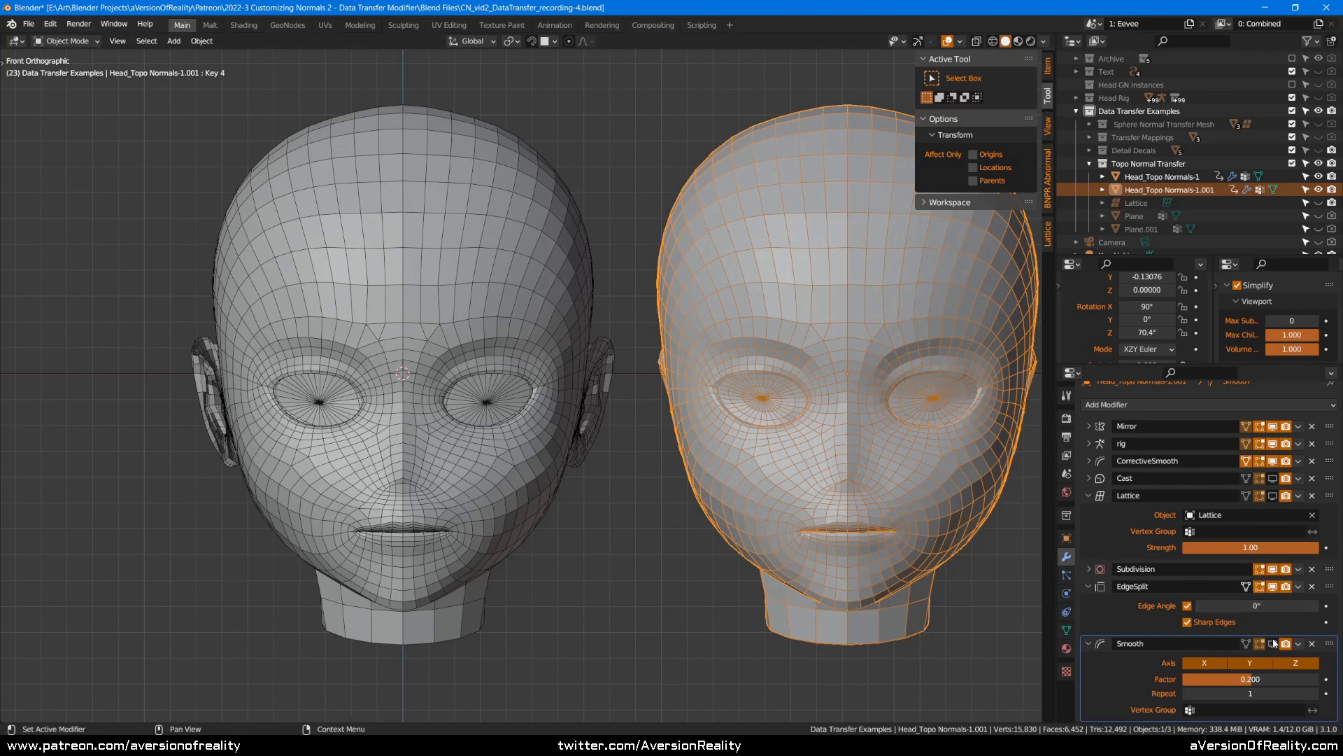
key("z")
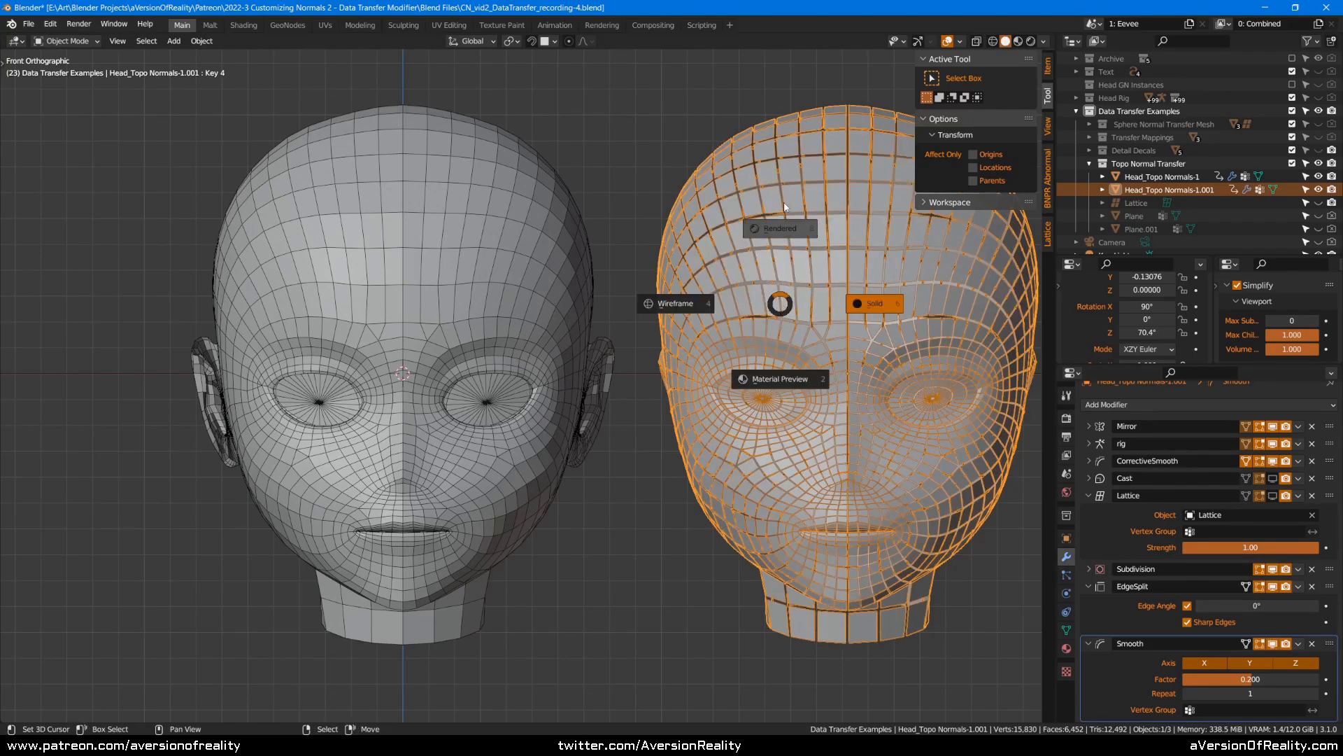
left_click(780, 232)
- Compare the rendered normals of both heads, and examine the split faces on the duplicated head's forehead up close
right_click(518, 242)
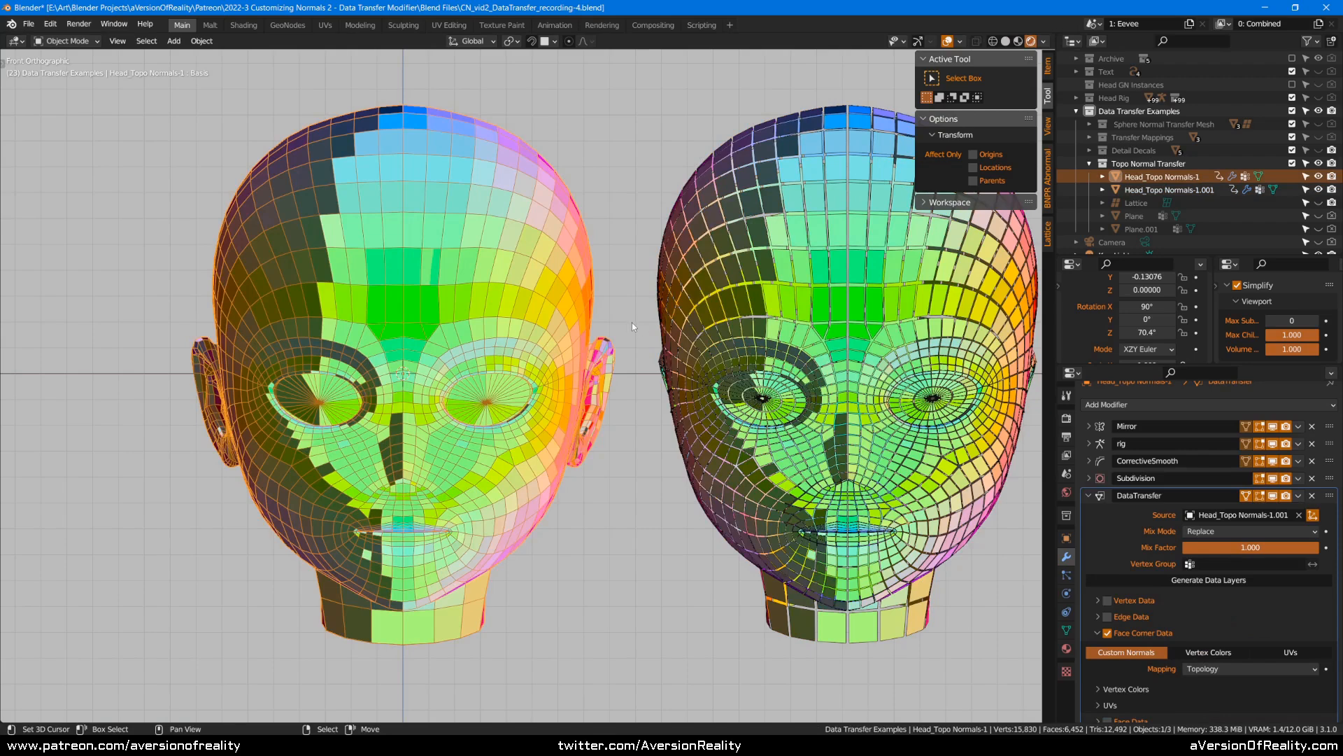
middle_click_drag(632, 319, 547, 380)
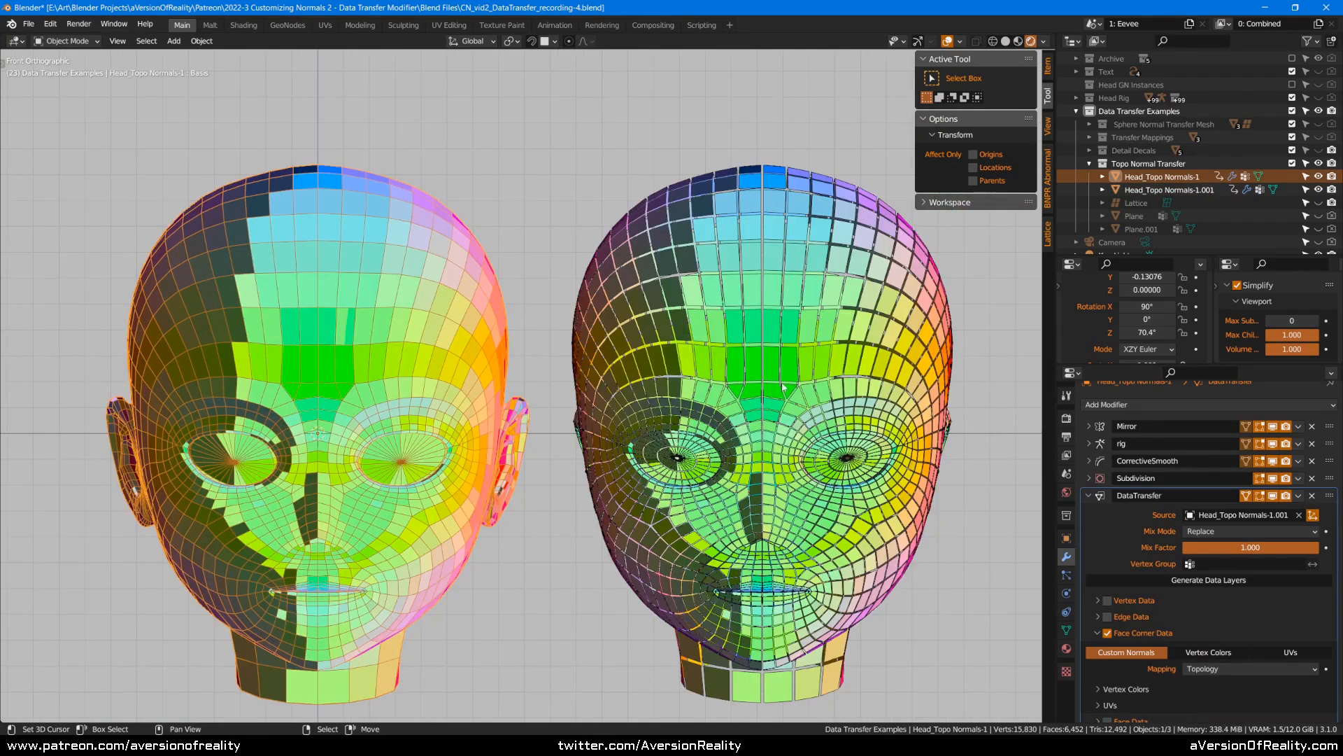
scroll(1142, 647, "down", 1)
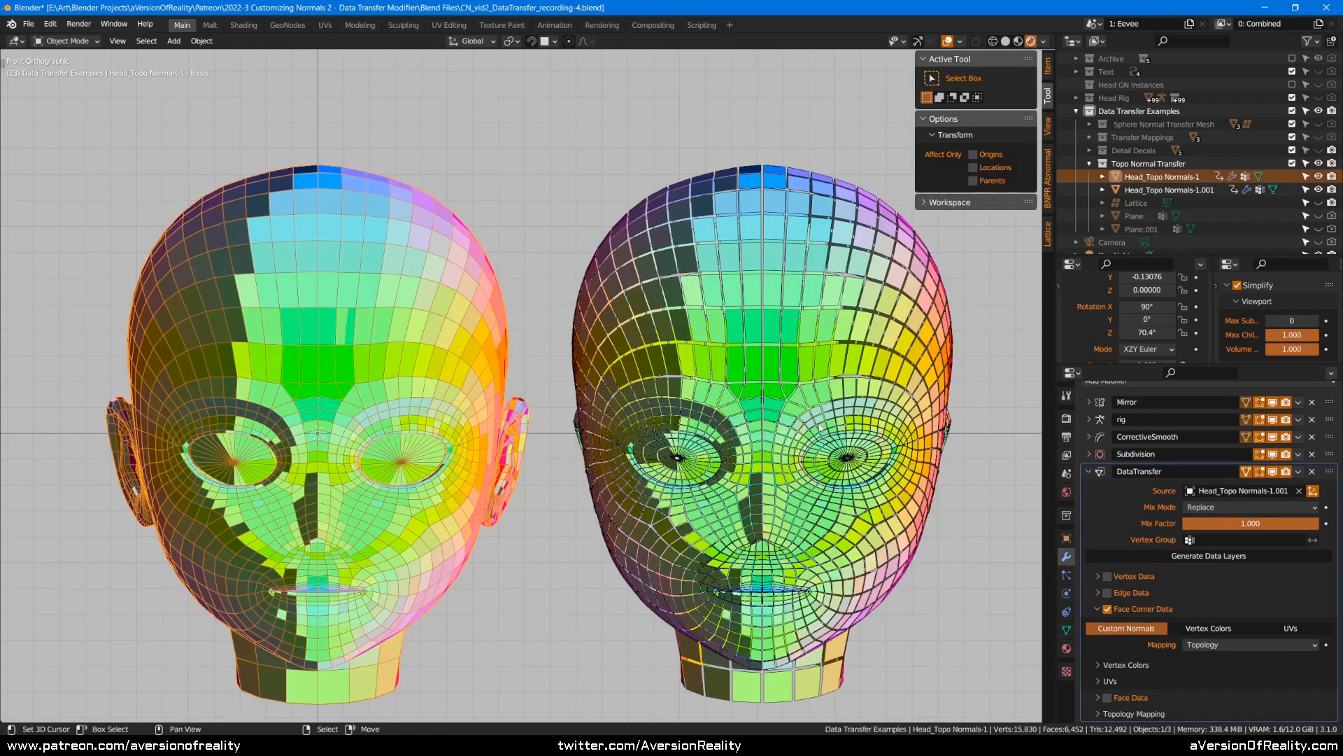
scroll(741, 358, "up", 3)
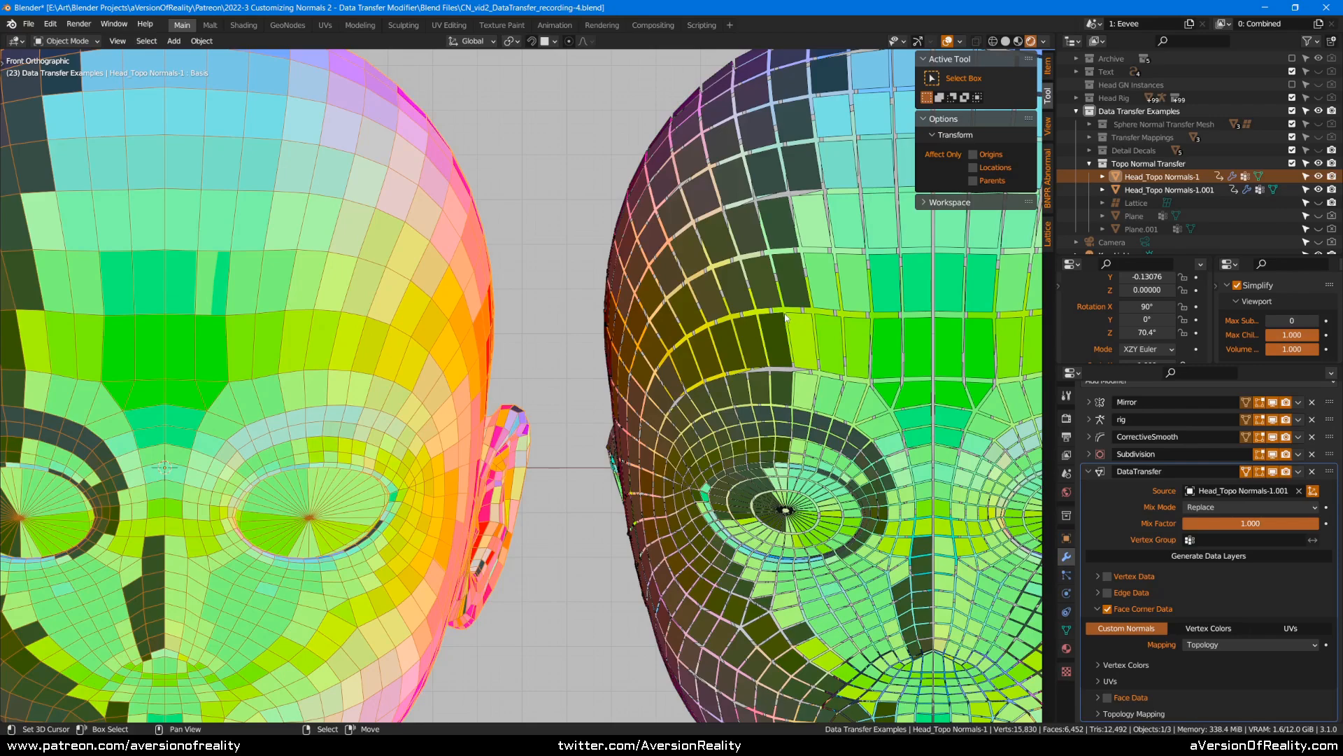
scroll(779, 366, "down", 2)
middle_click_drag(738, 439, 787, 358, "shift")
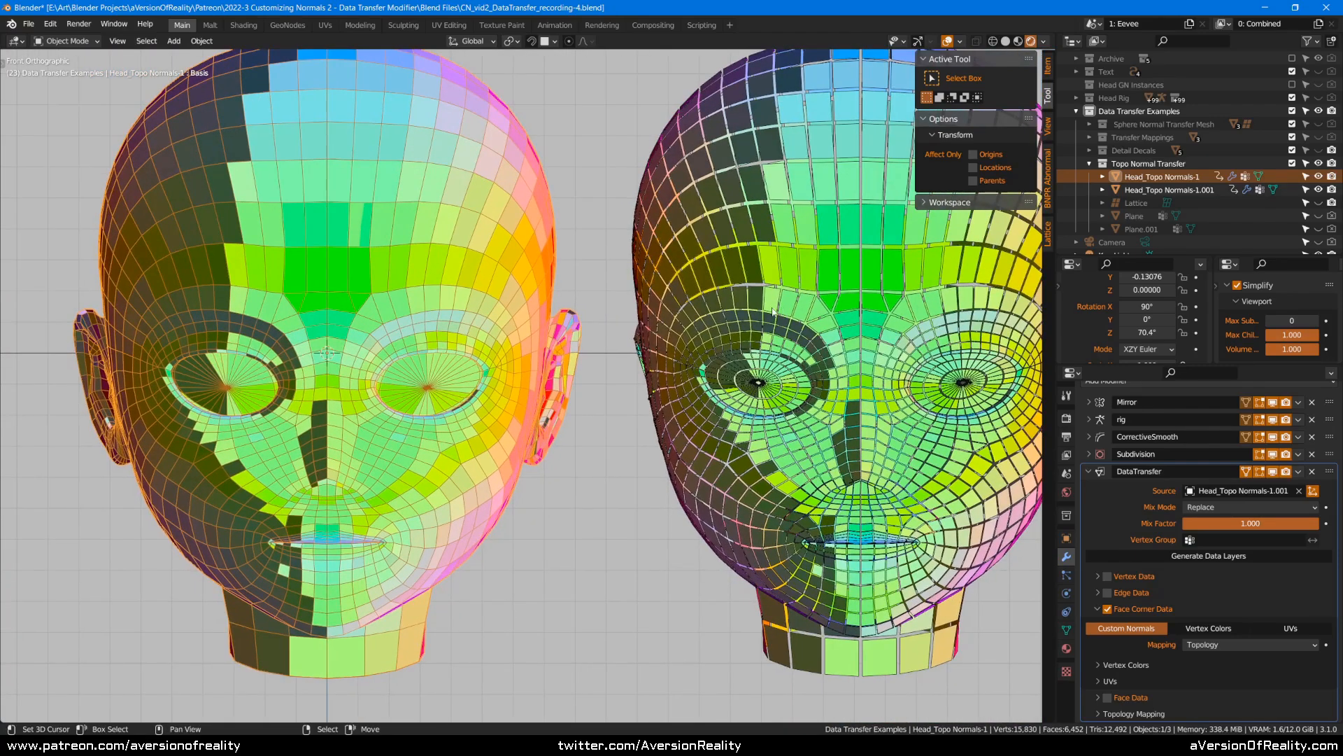
middle_click_drag(778, 310, 790, 312, "shift")
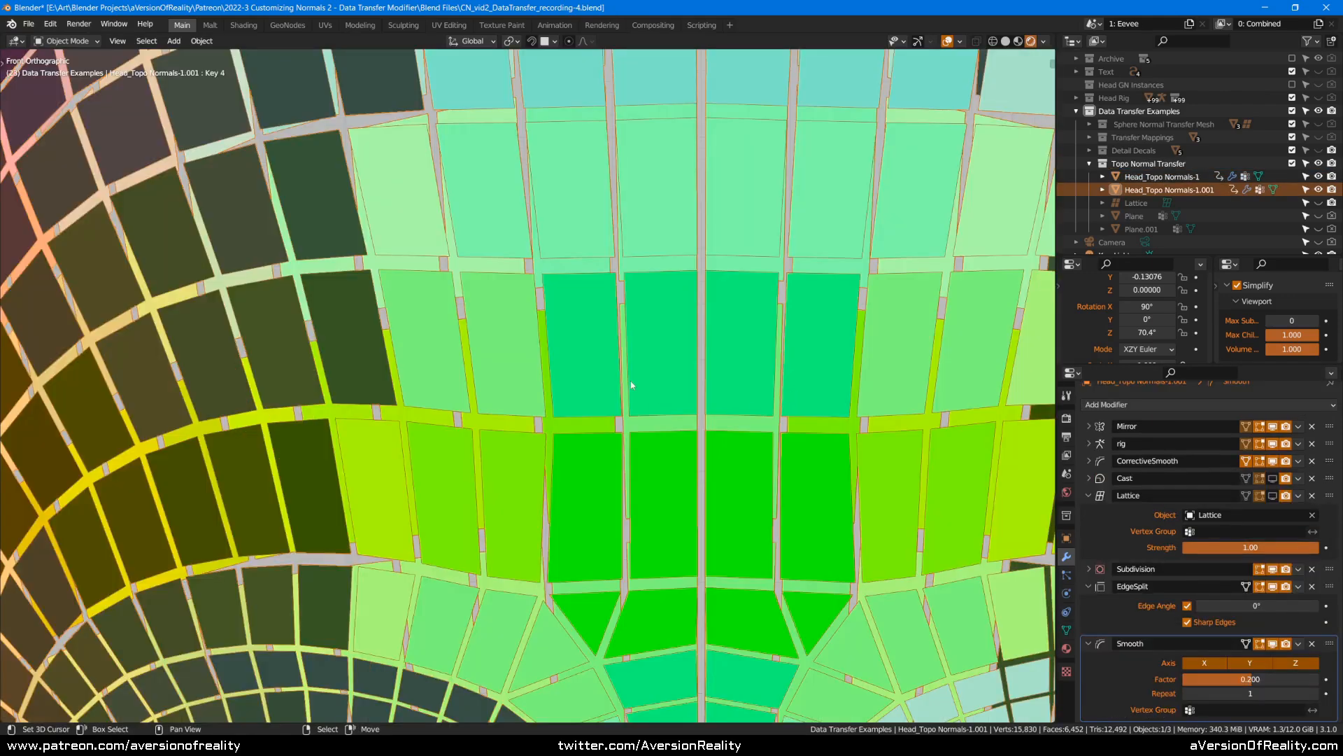
scroll(599, 357, "up", 1)
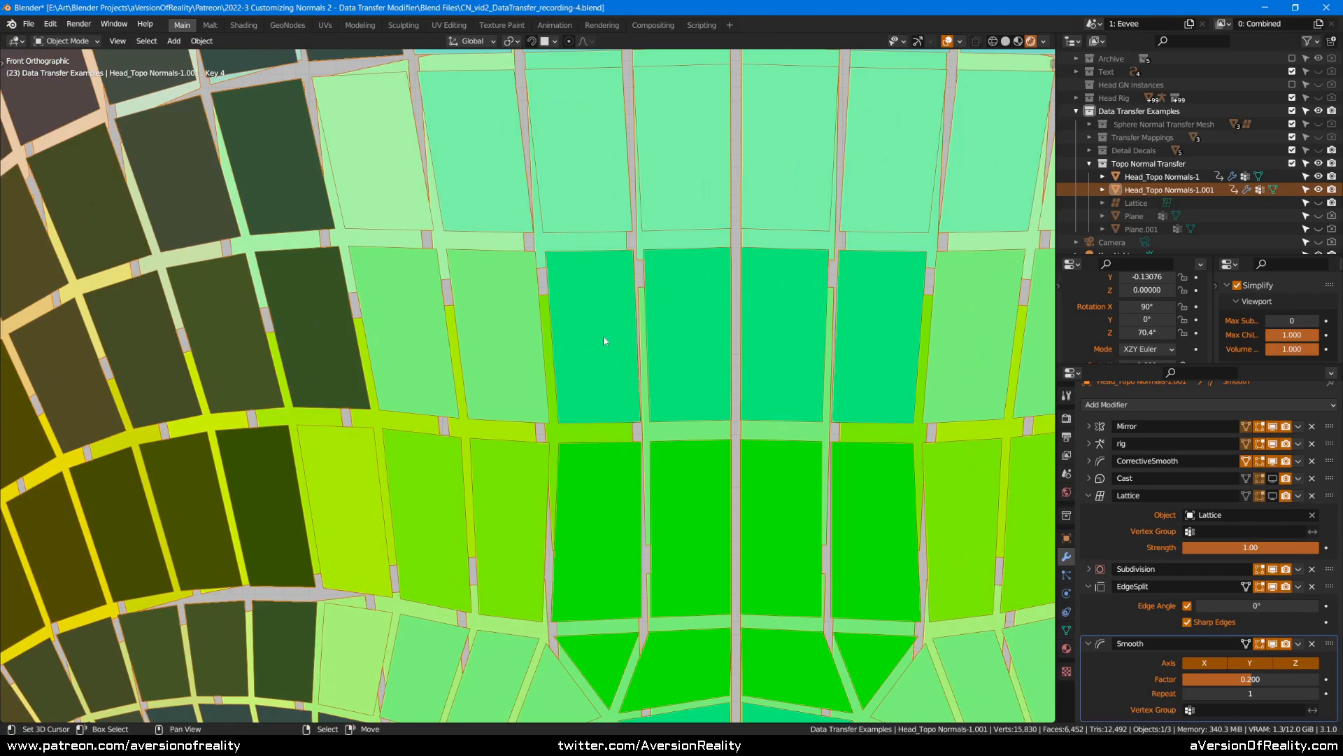
scroll(606, 336, "up", 1)
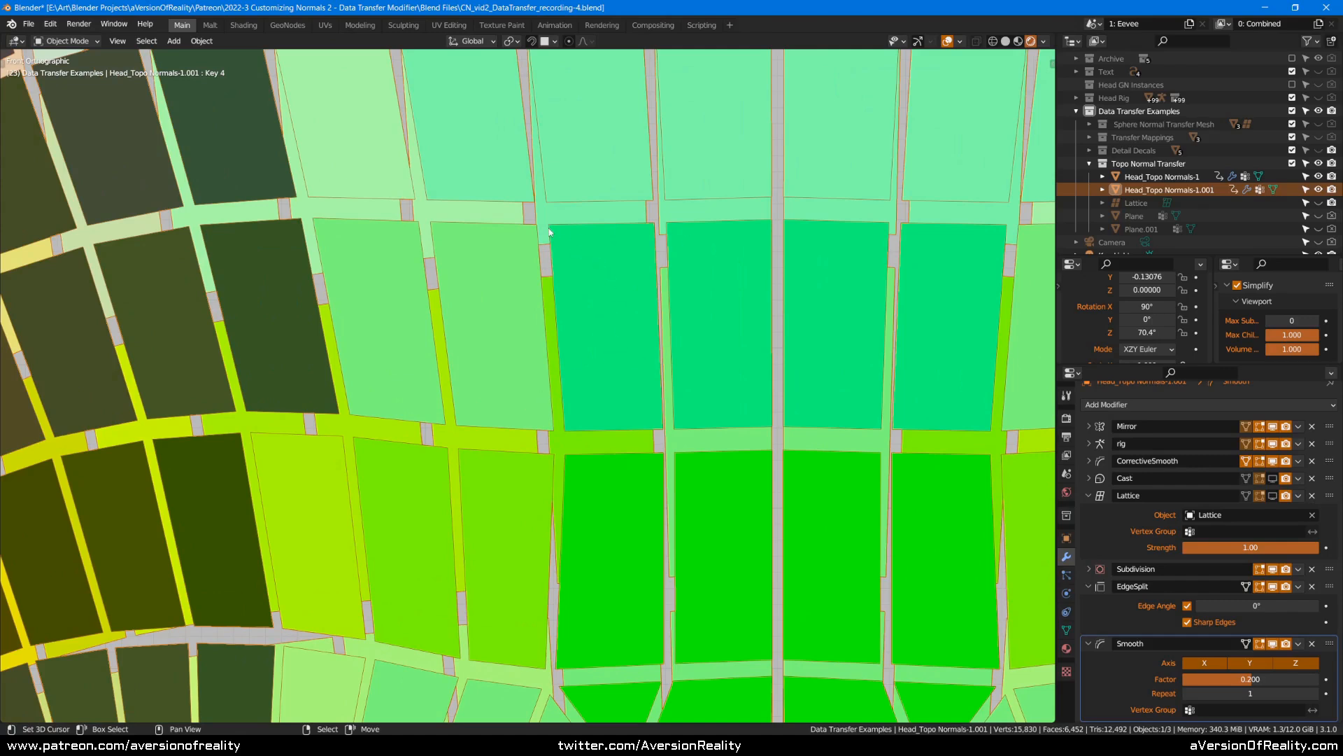
- Disable viewport display of the duplicated head's Smooth and EdgeSplit modifiers, and examine the unsplit forehead shading
left_click(1272, 643)
left_click(1272, 586)
middle_click_drag(546, 265, 619, 367, "shift")
scroll(618, 367, "up", 1)
scroll(619, 368, "up", 1)
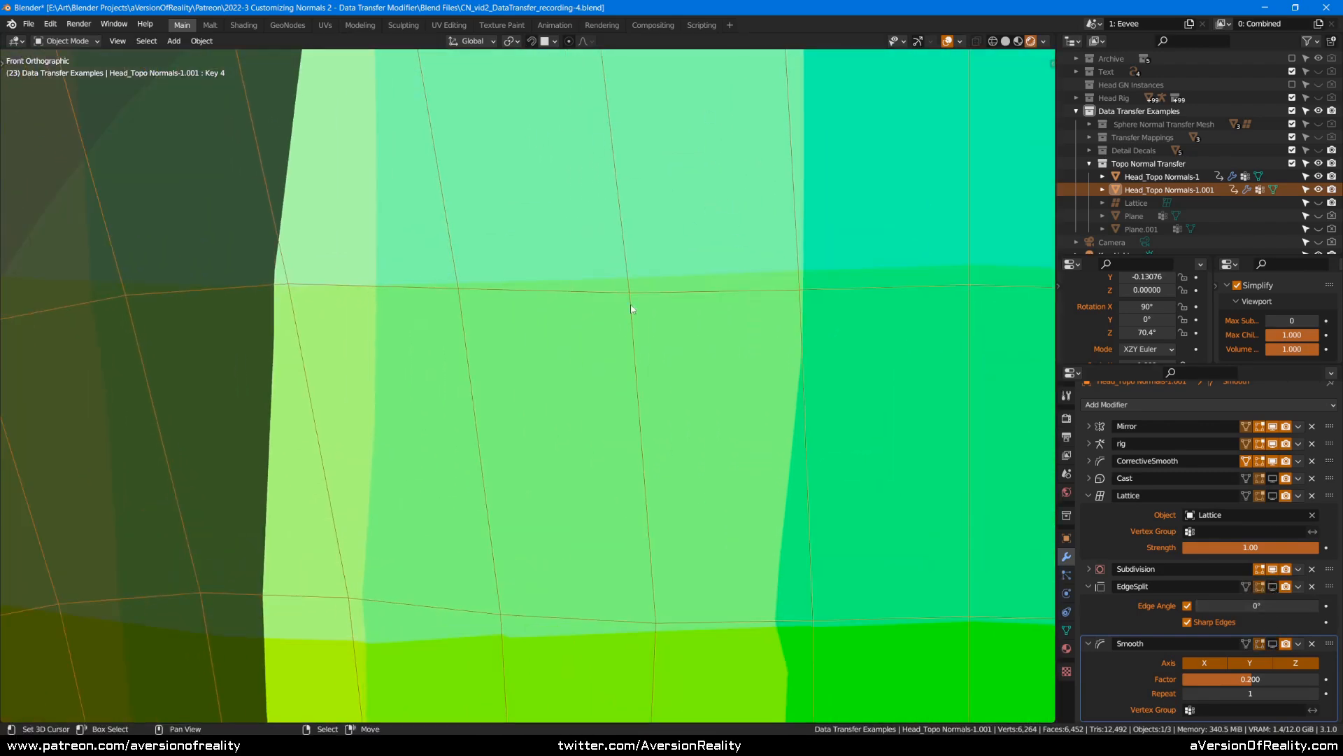
middle_click_drag(631, 292, 553, 355, "shift")
scroll(553, 355, "down", 3)
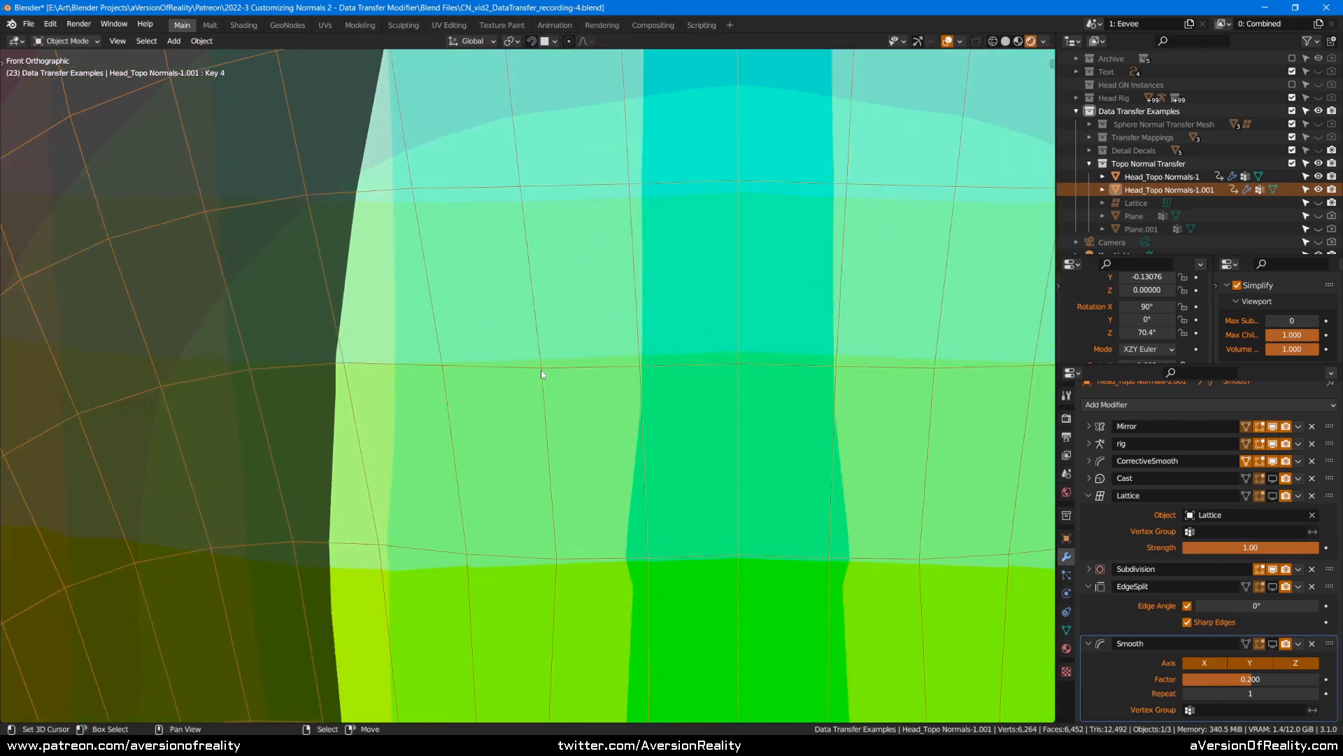
- Review the DataTransfer modifier settings of the original head, including the Topology mapping of its face corner data
scroll(548, 338, "up", 3)
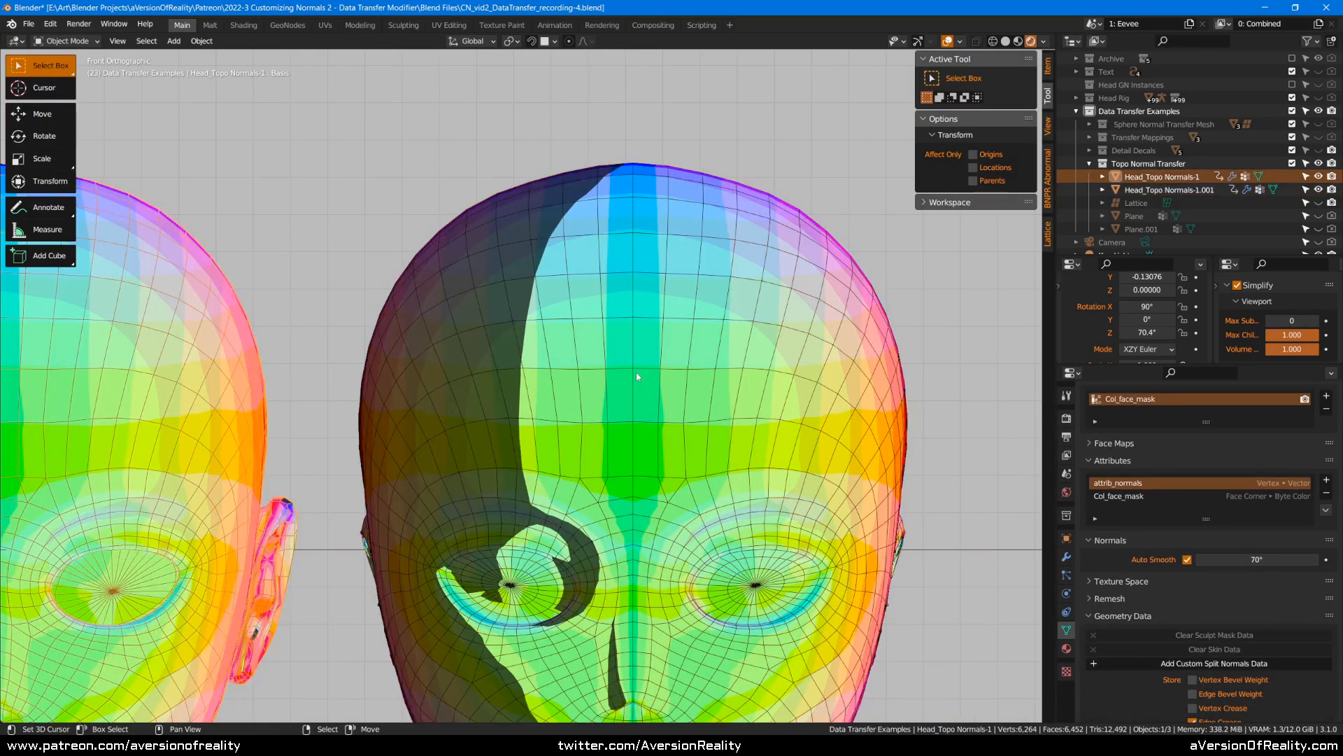
left_click(1067, 557)
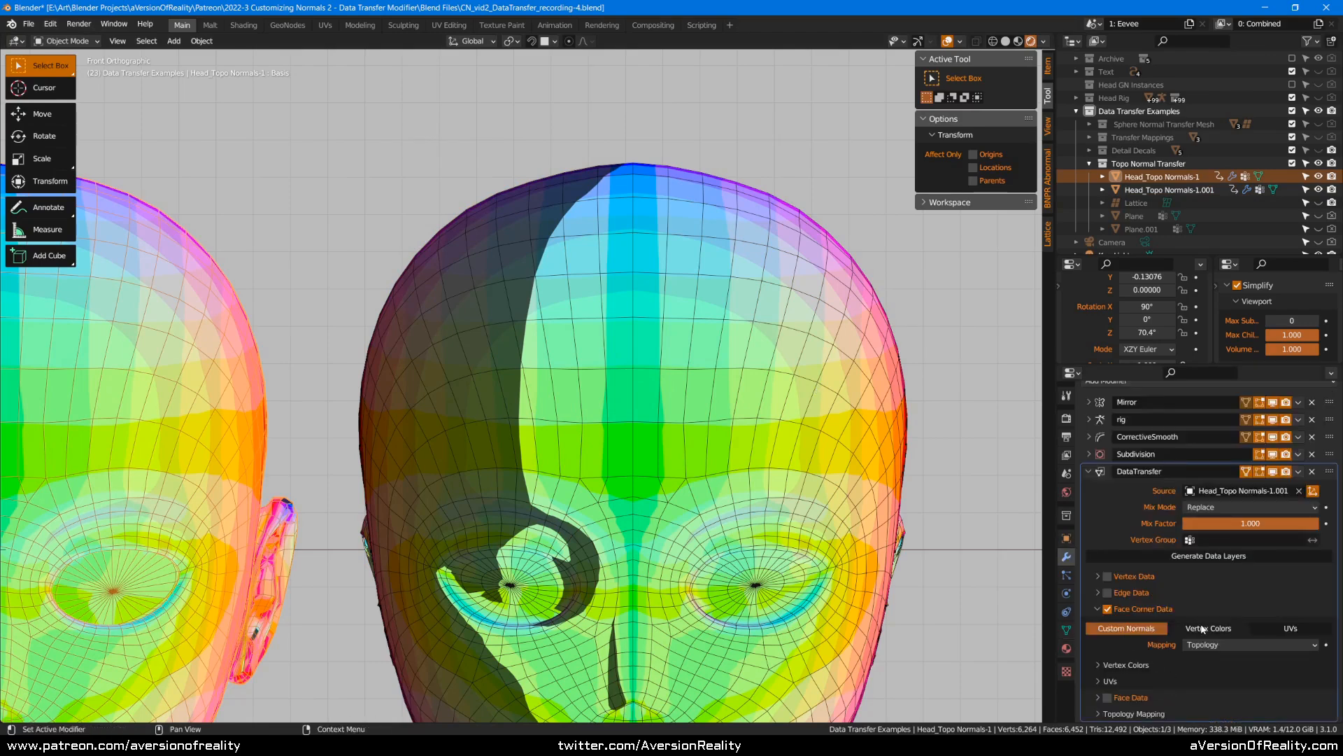
- Put the duplicated head into Vertex Paint mode and switch the viewport to Solid shading
left_click(638, 312)
key("ctrl+Tab")
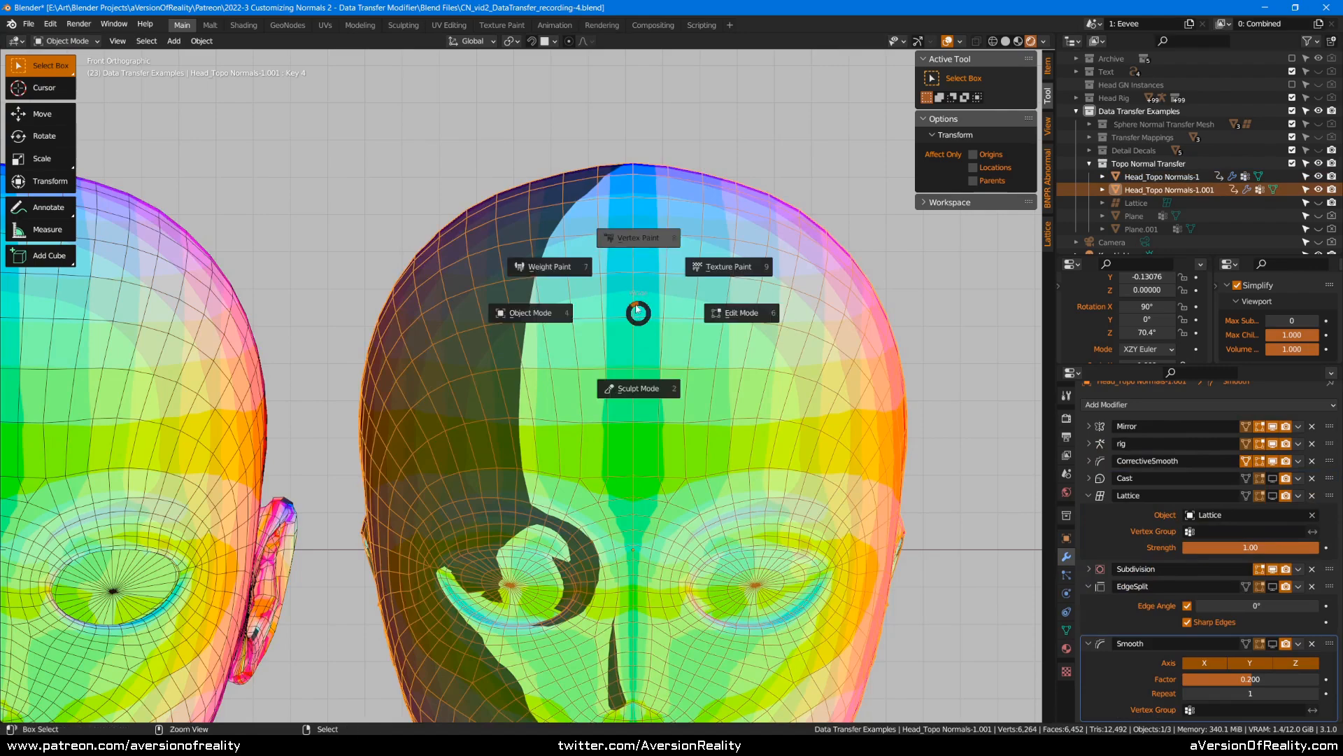
left_click(647, 242)
scroll(662, 264, "up", 5)
key("z")
left_click(768, 269)
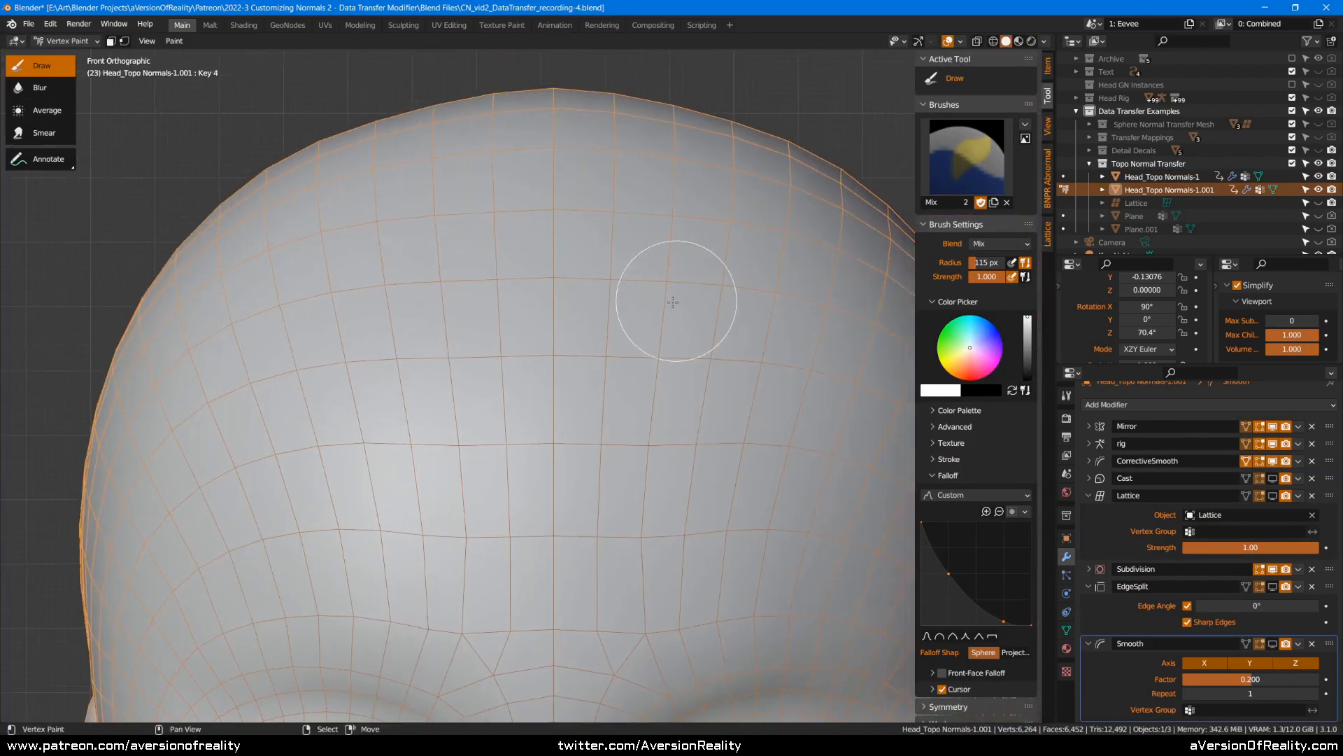
- Enable vertex selection masking, isolate a vertex on the forehead's center line, and paint it blue
left_click(125, 41)
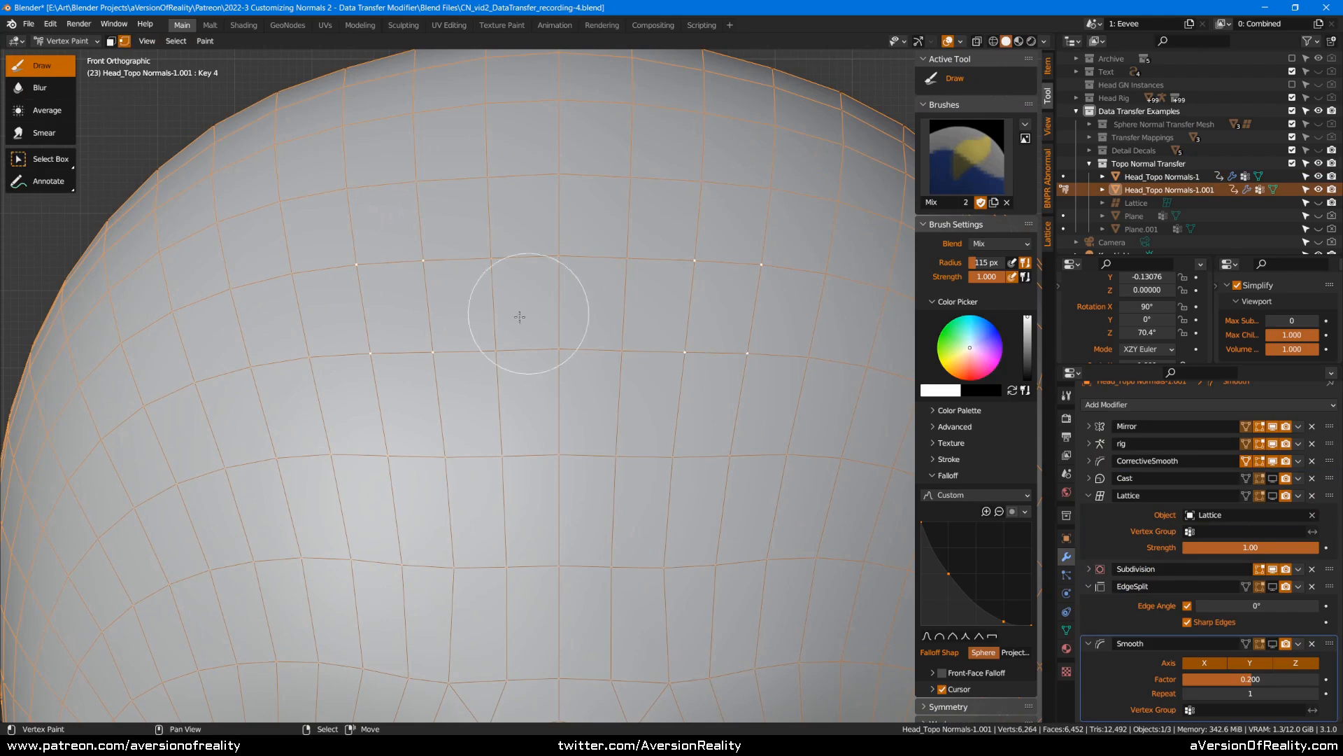
scroll(553, 340, "up", 2)
left_click(1000, 335)
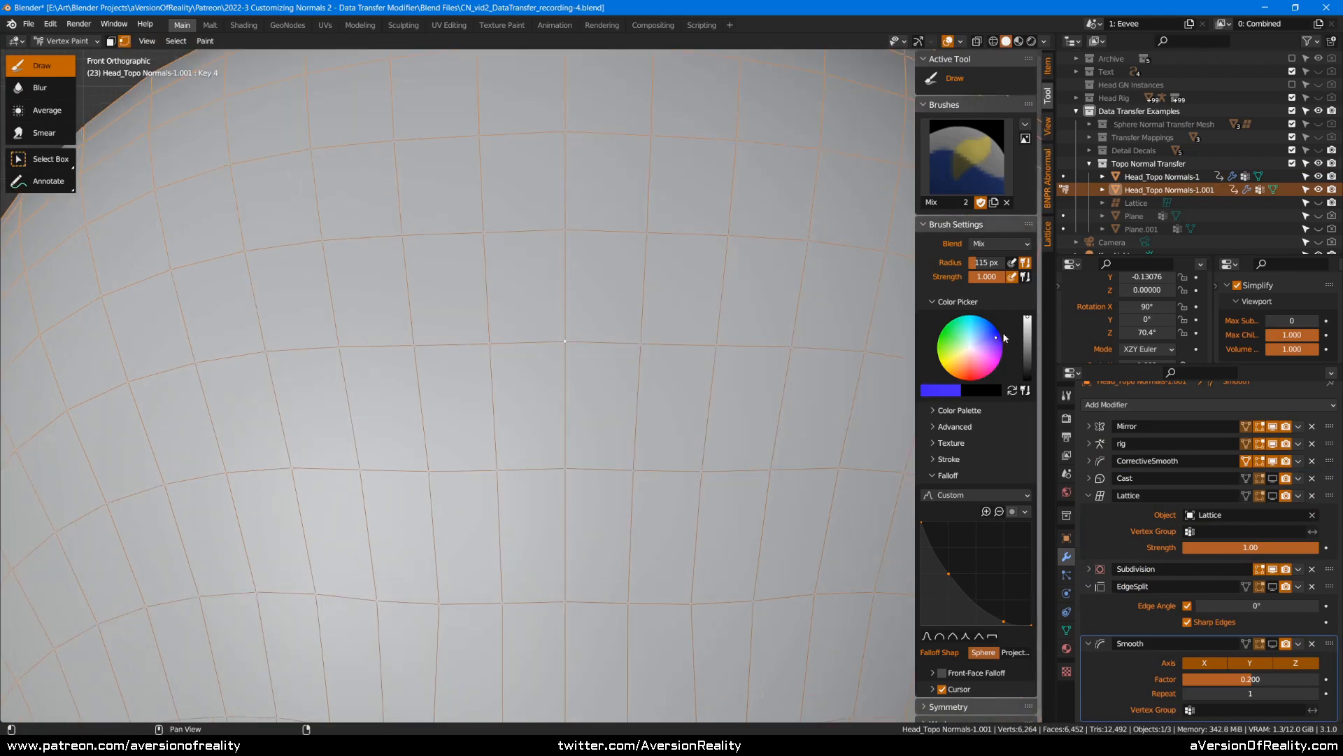
left_click(567, 362)
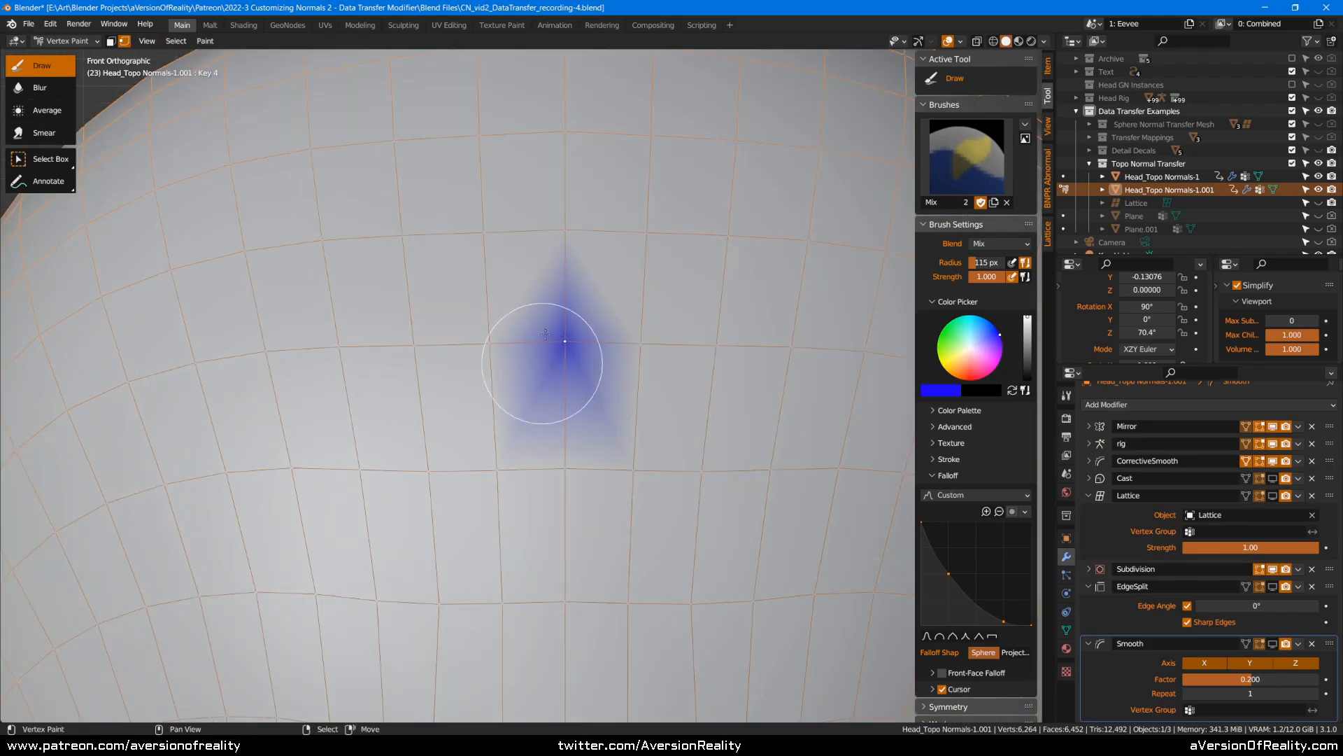
- Switch to face selection masking and paint the lower inner corner of one forehead face blue with a 97 px brush
scroll(629, 314, "up", 3)
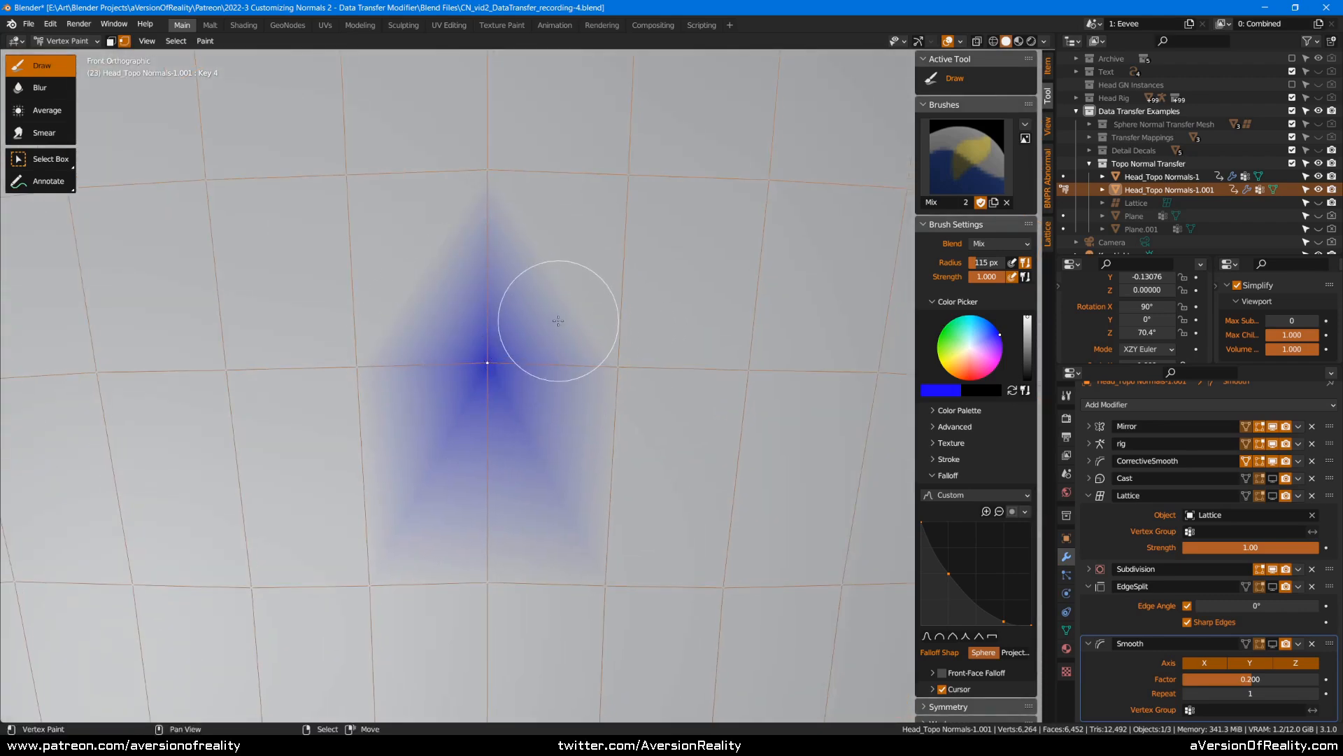
middle_click_drag(713, 330, 501, 301, "shift")
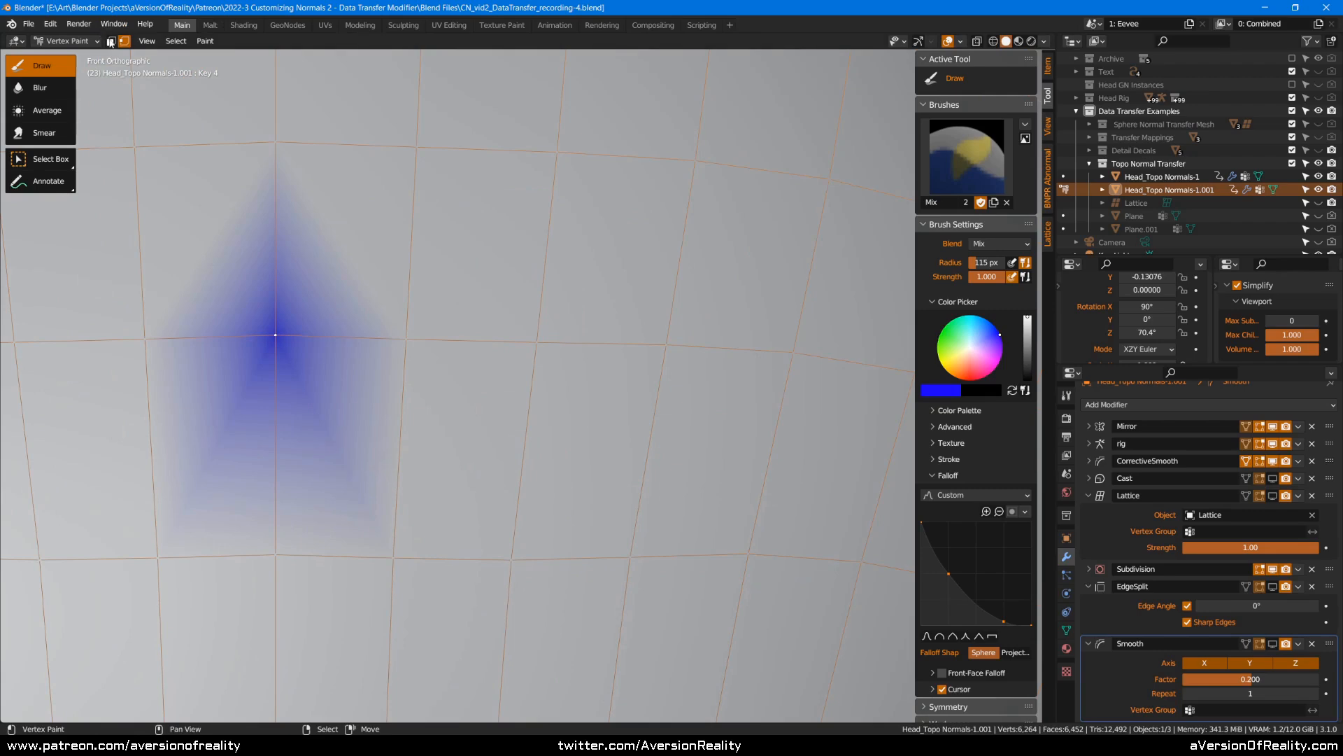
key("f")
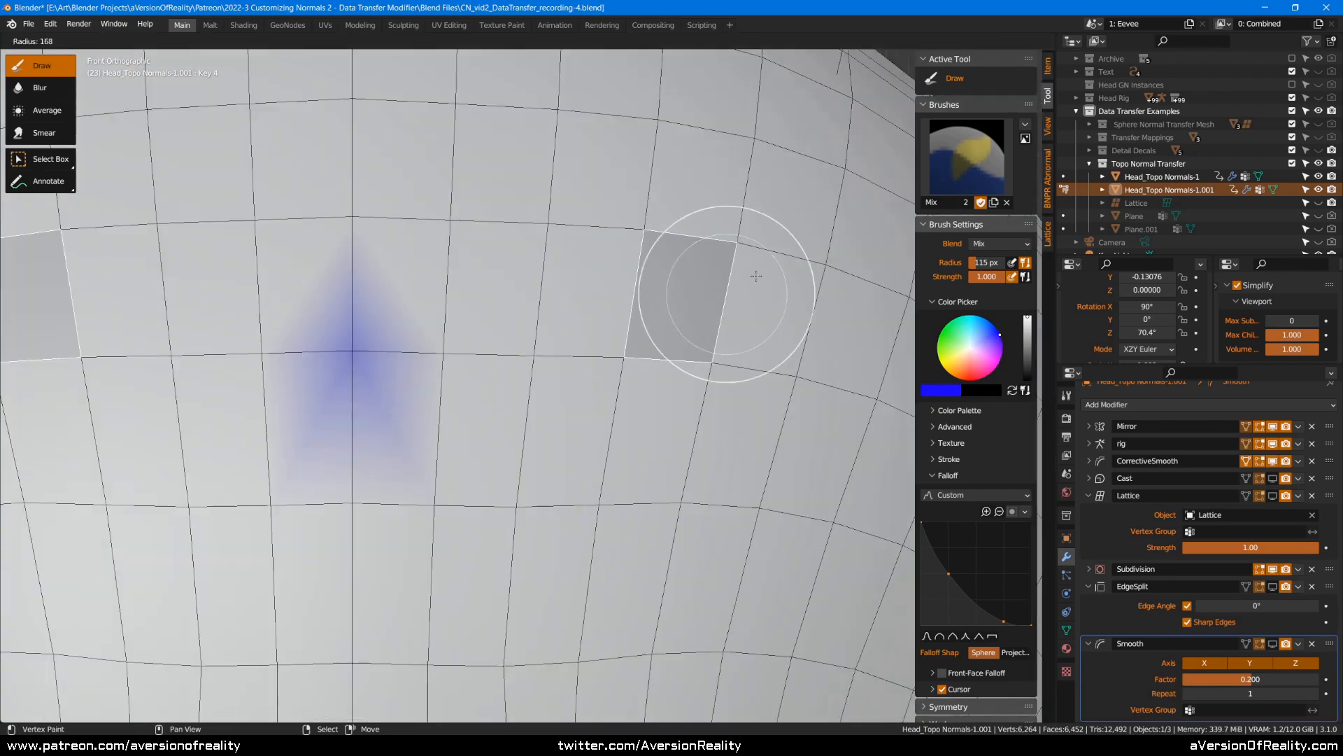
left_click(756, 275)
left_click_drag(699, 299, 644, 324)
key("f")
left_click(600, 315)
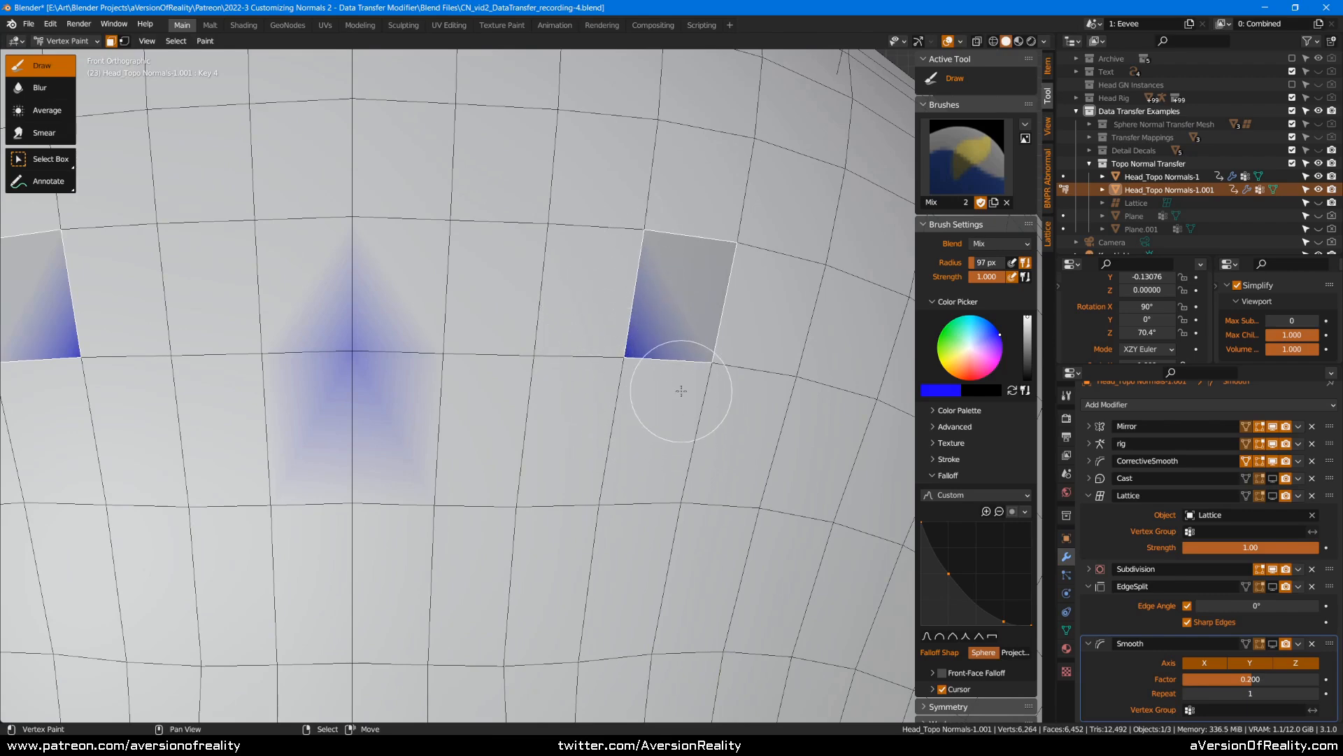
- Open the duplicated head in the UVs workspace and examine its complete UV layout and separate islands
scroll(680, 391, "down", 6)
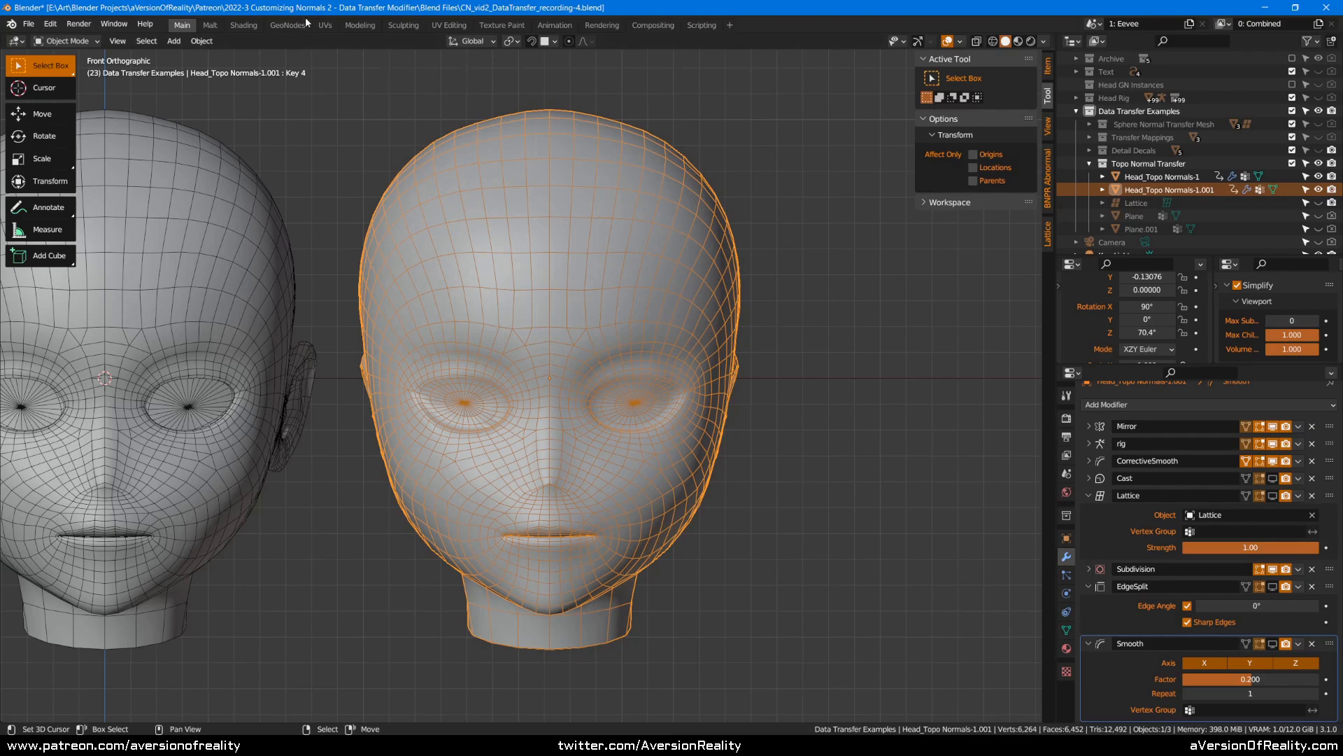
left_click(321, 26)
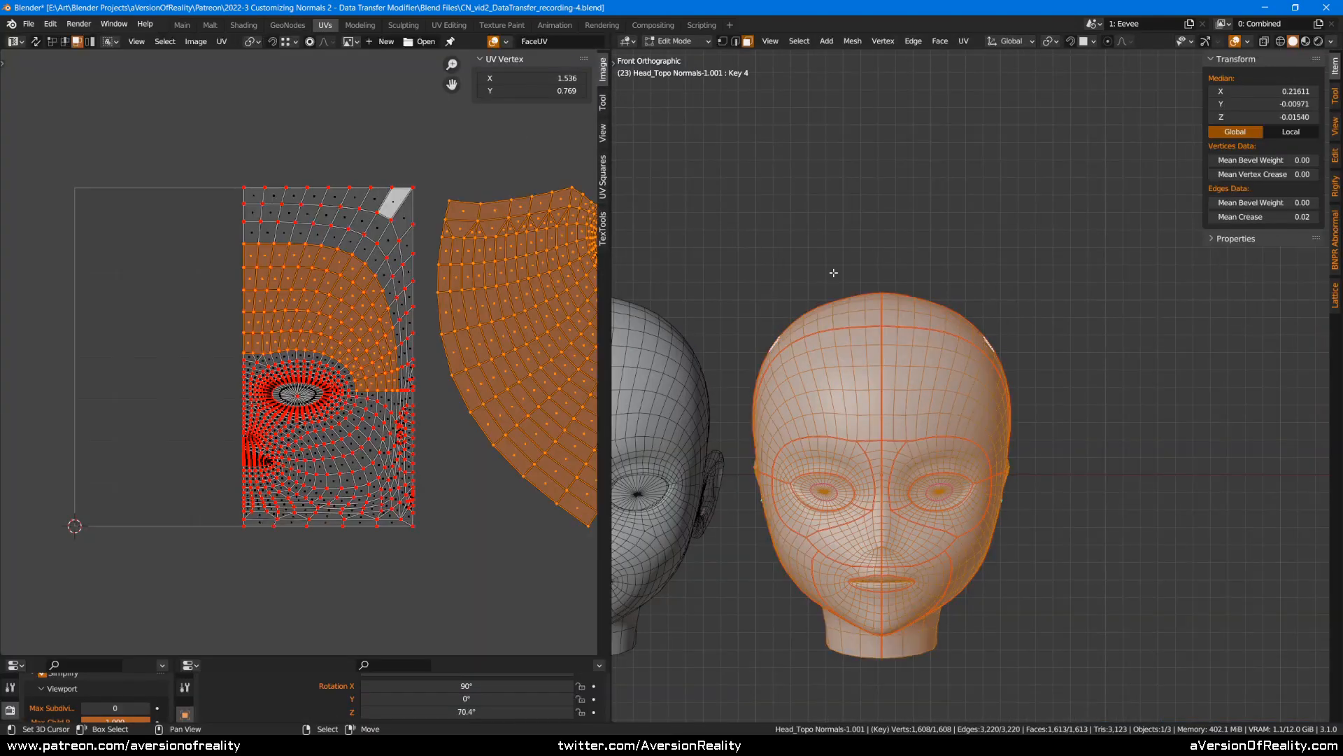
middle_click_drag(460, 321, 295, 301)
key("a")
scroll(209, 330, "up", 2)
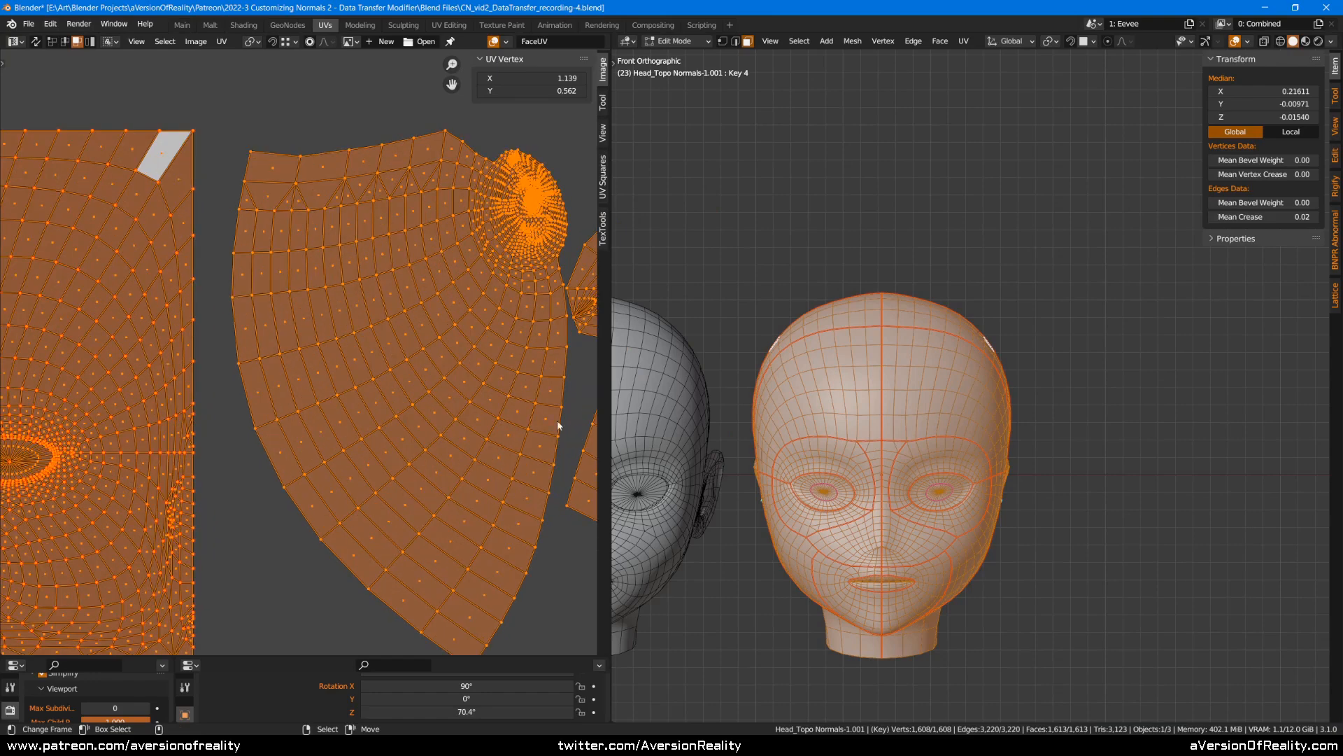
scroll(577, 431, "down", 2)
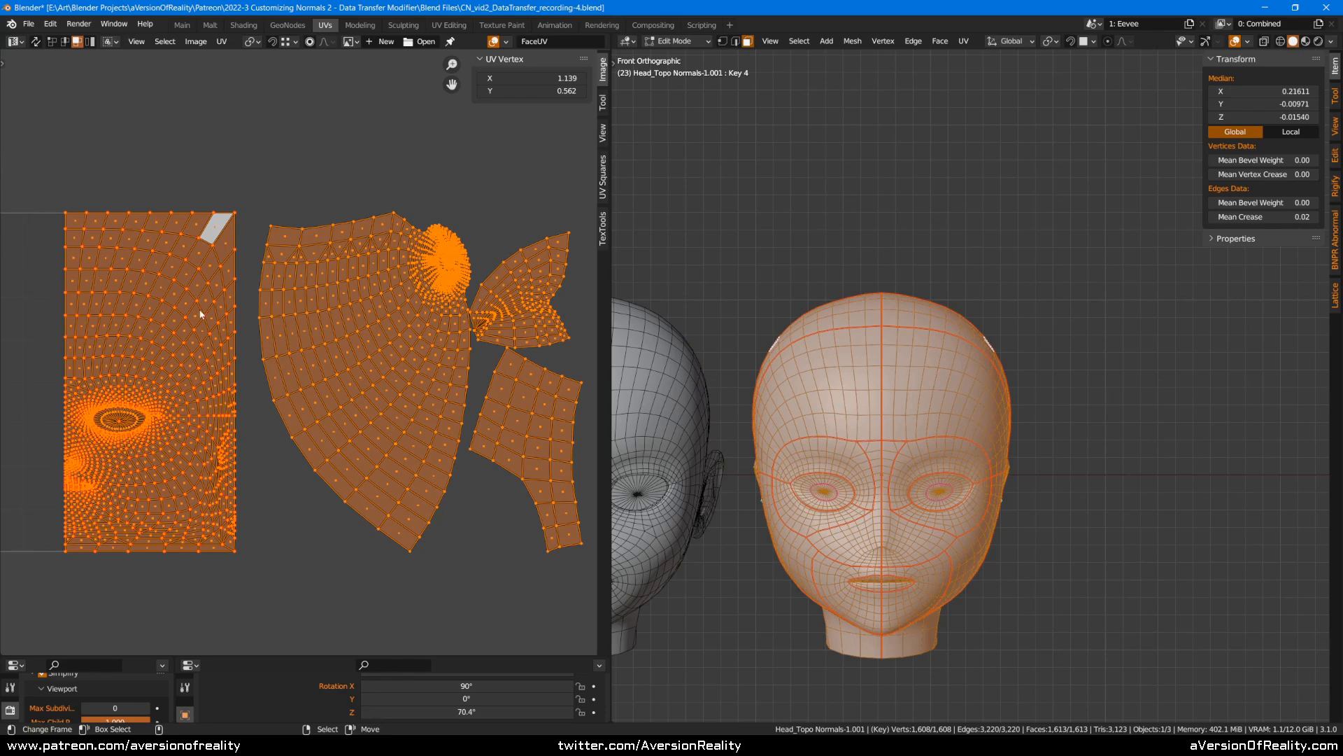
middle_click_drag(218, 261, 283, 253)
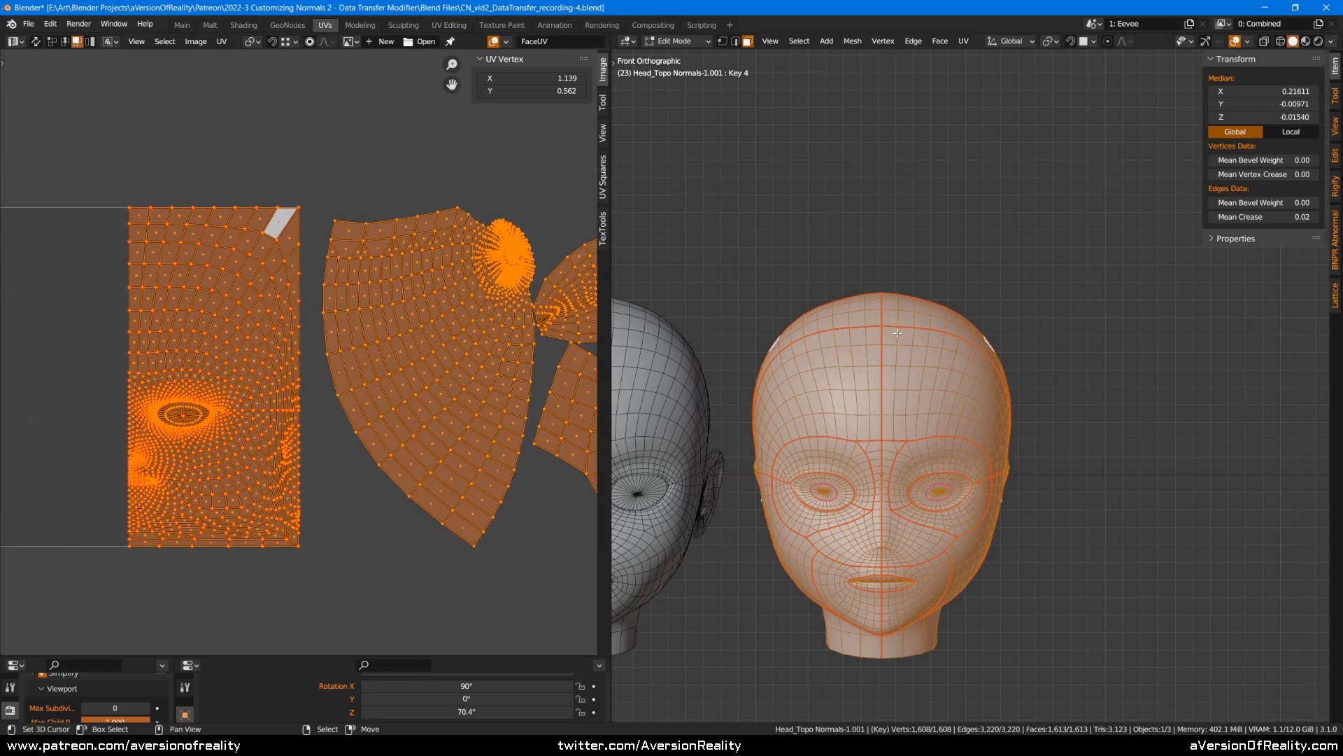
- Select the seam-bounded forehead region and move its UV island out to the left of the face layout
key("alt+a")
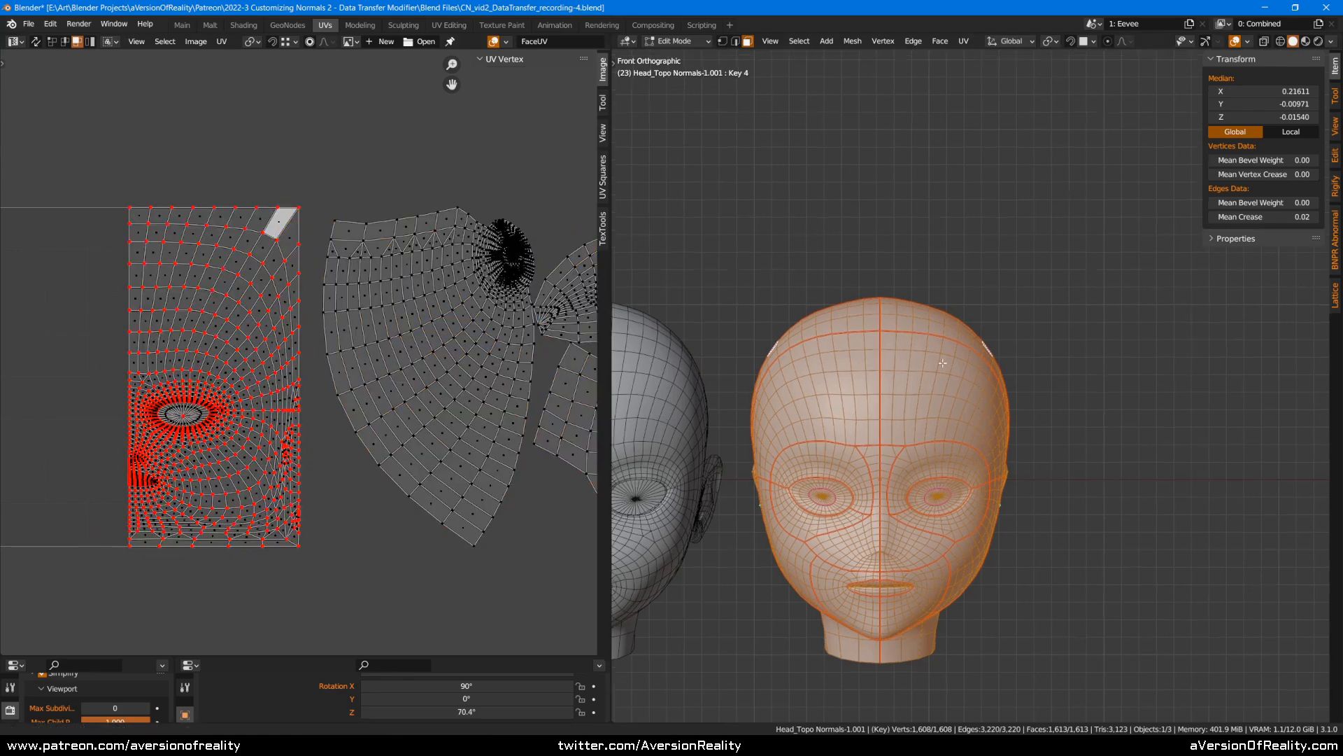
key("alt+a")
key("l")
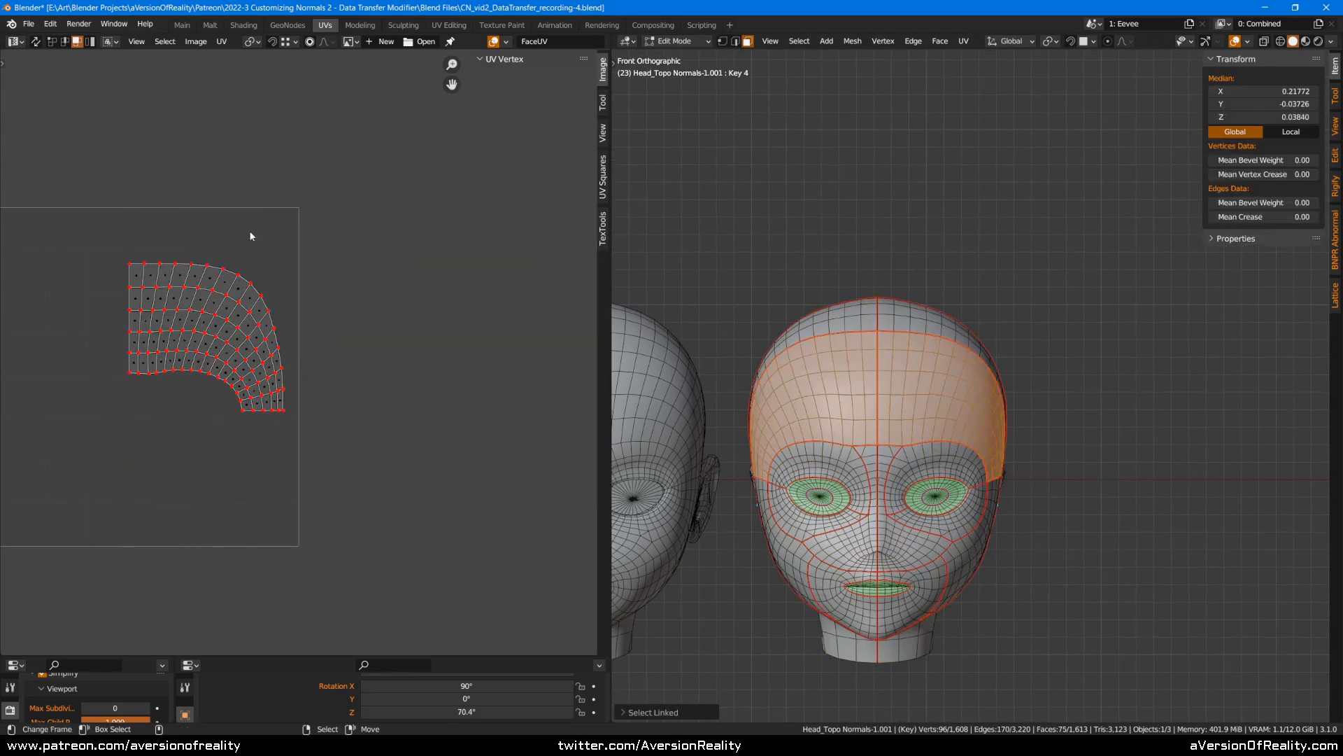
key("l")
middle_click_drag(245, 303, 459, 287)
key("g")
left_click(249, 283)
key("alt+a")
key("a")
scroll(346, 284, "up", 2)
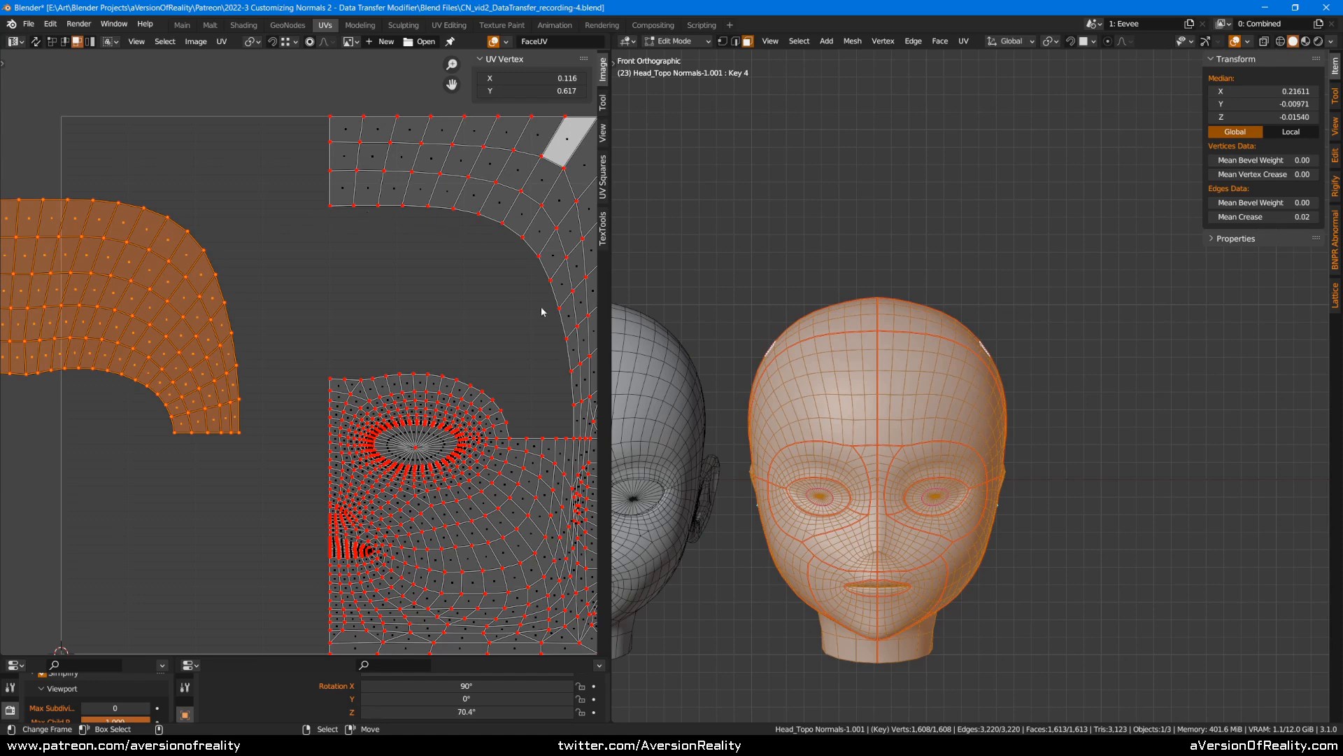
scroll(454, 284, "down", 1)
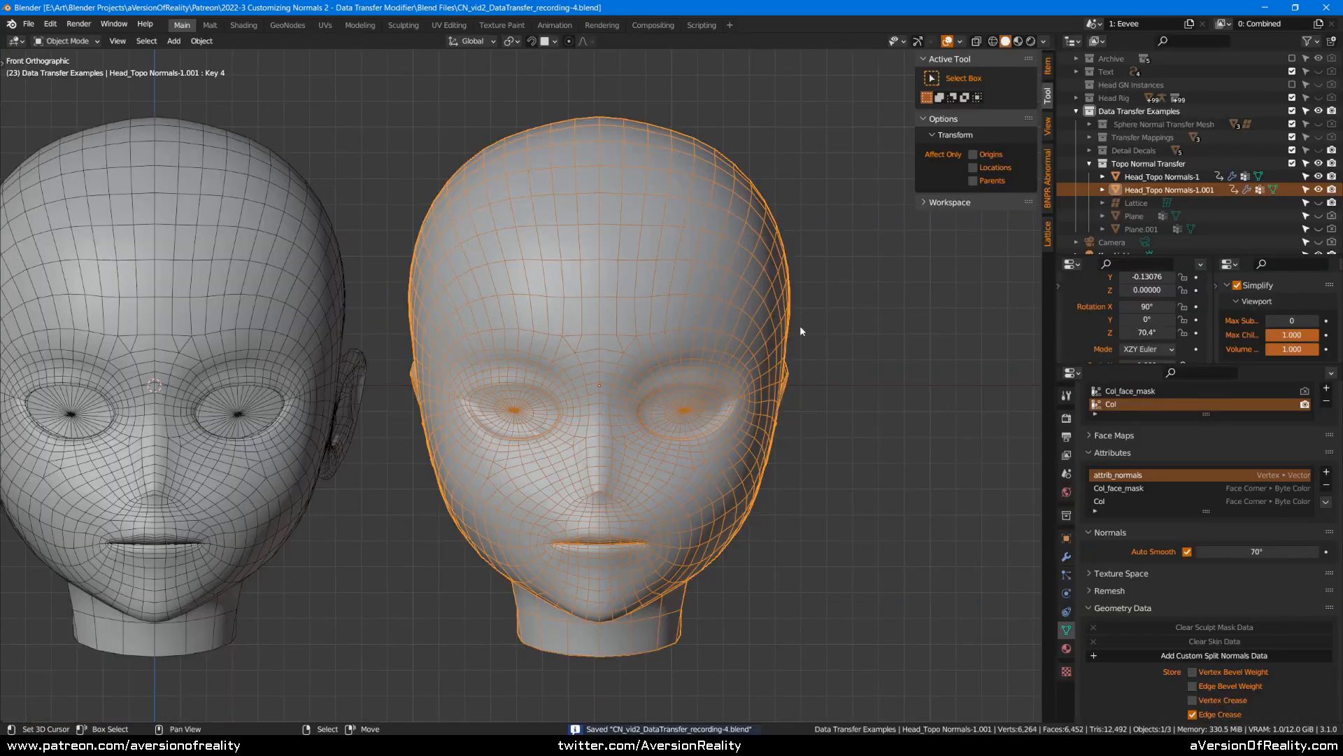
- Mark the edge loop across the duplicated head's upper forehead as sharp and return to Object Mode
scroll(800, 325, "up", 2)
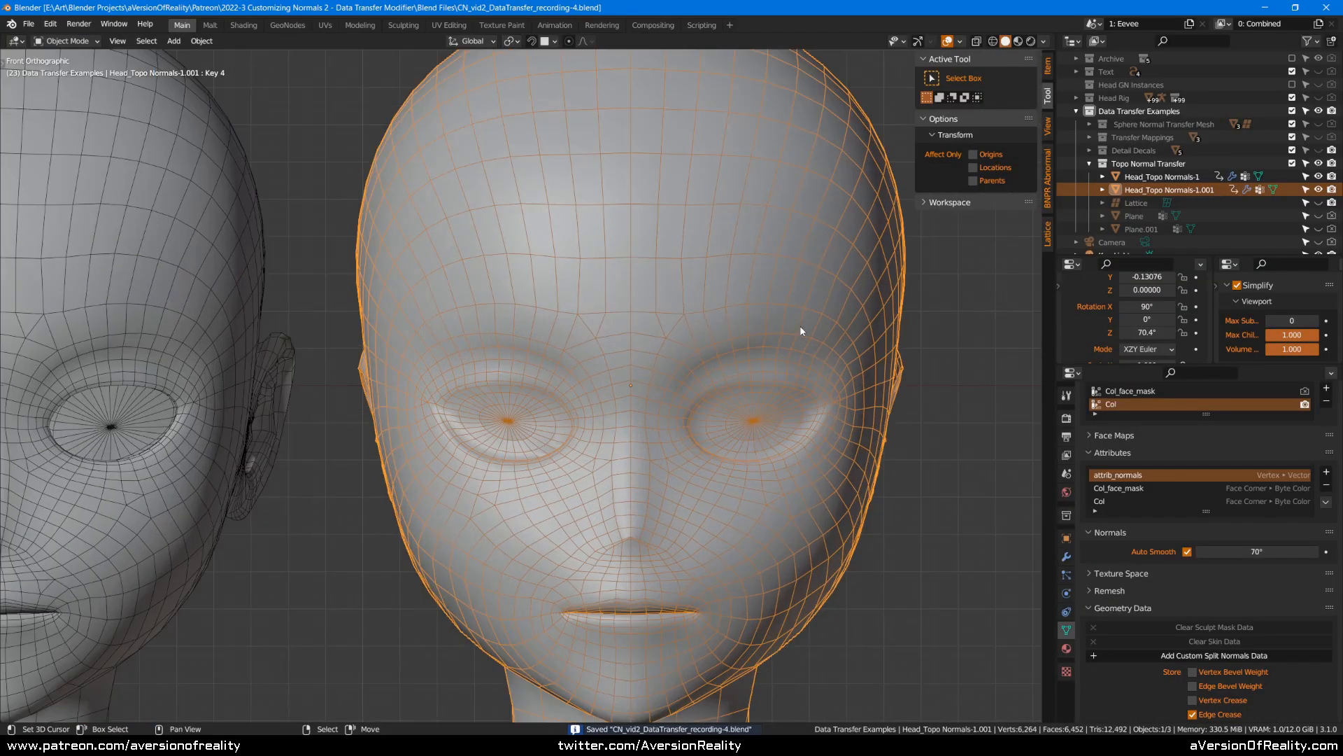
key("alt+a")
scroll(734, 309, "up", 2)
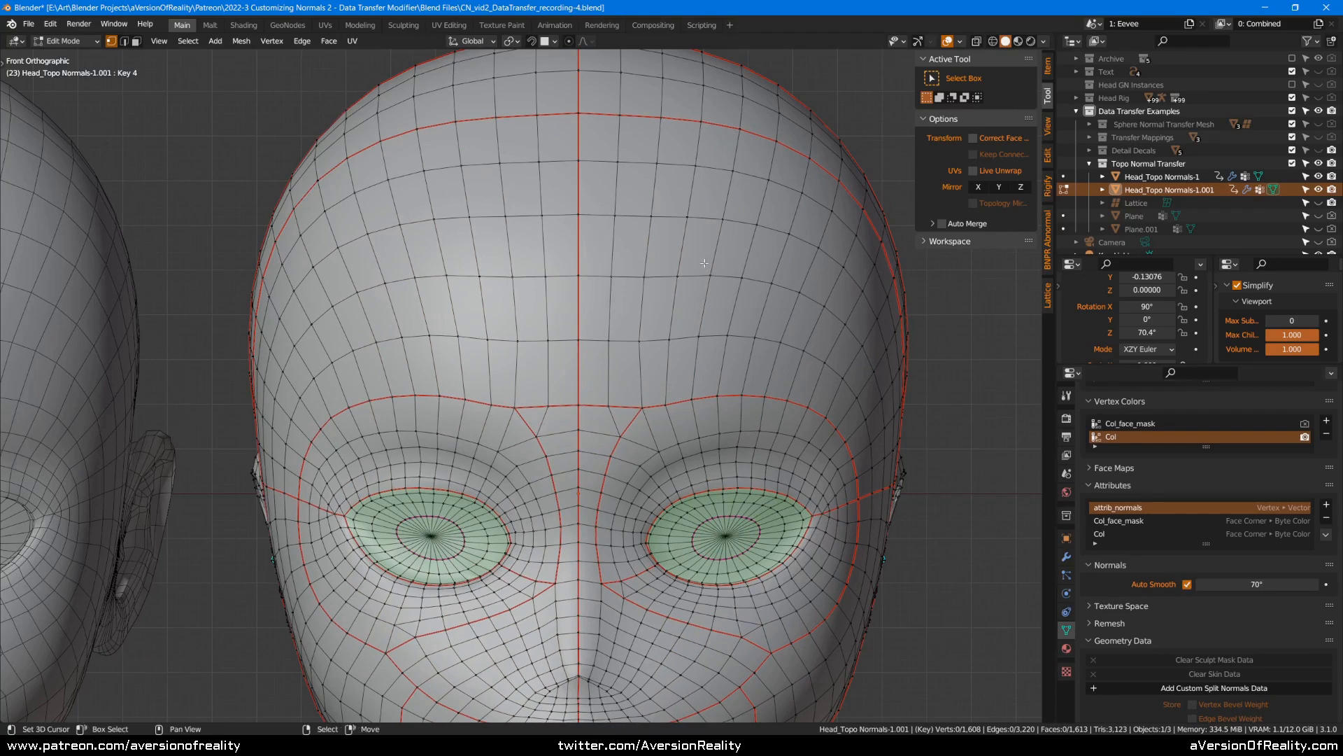
left_click(630, 216, "alt")
key("ctrl+e")
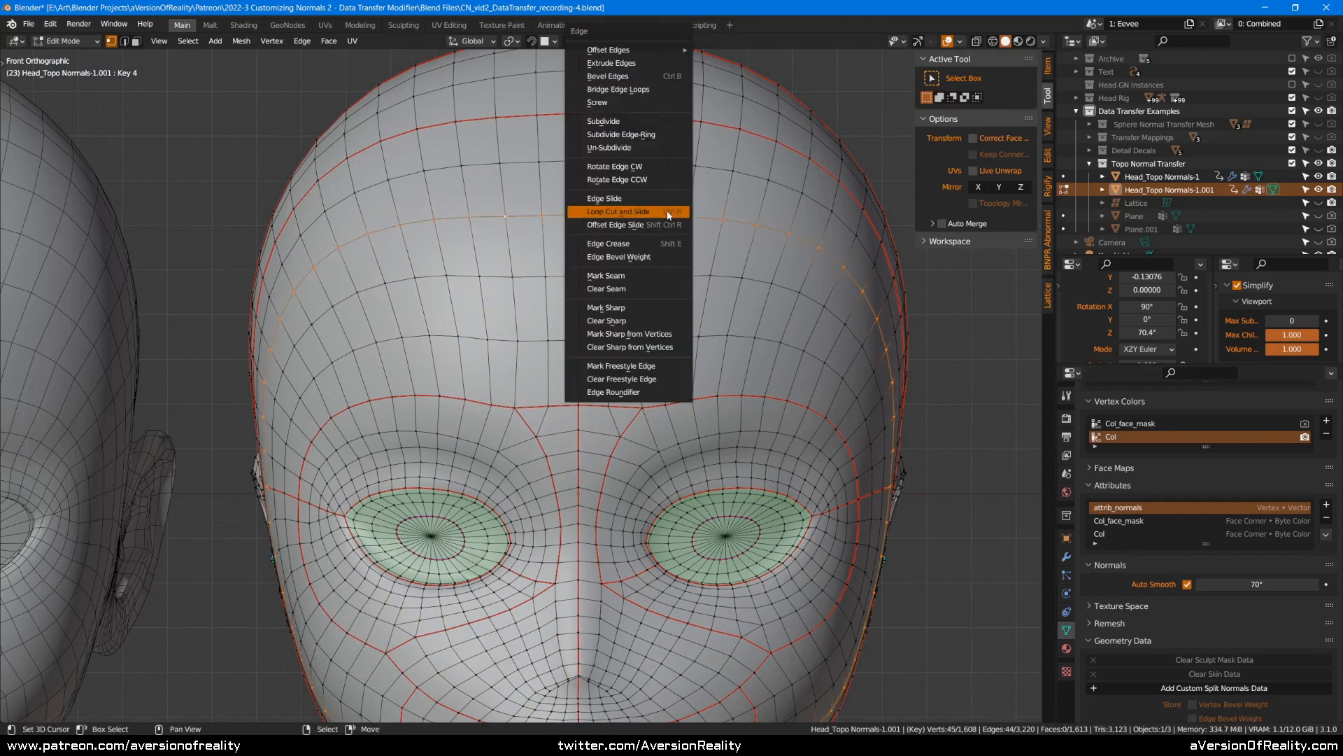
left_click(637, 276)
key("Tab")
scroll(699, 245, "down", 2)
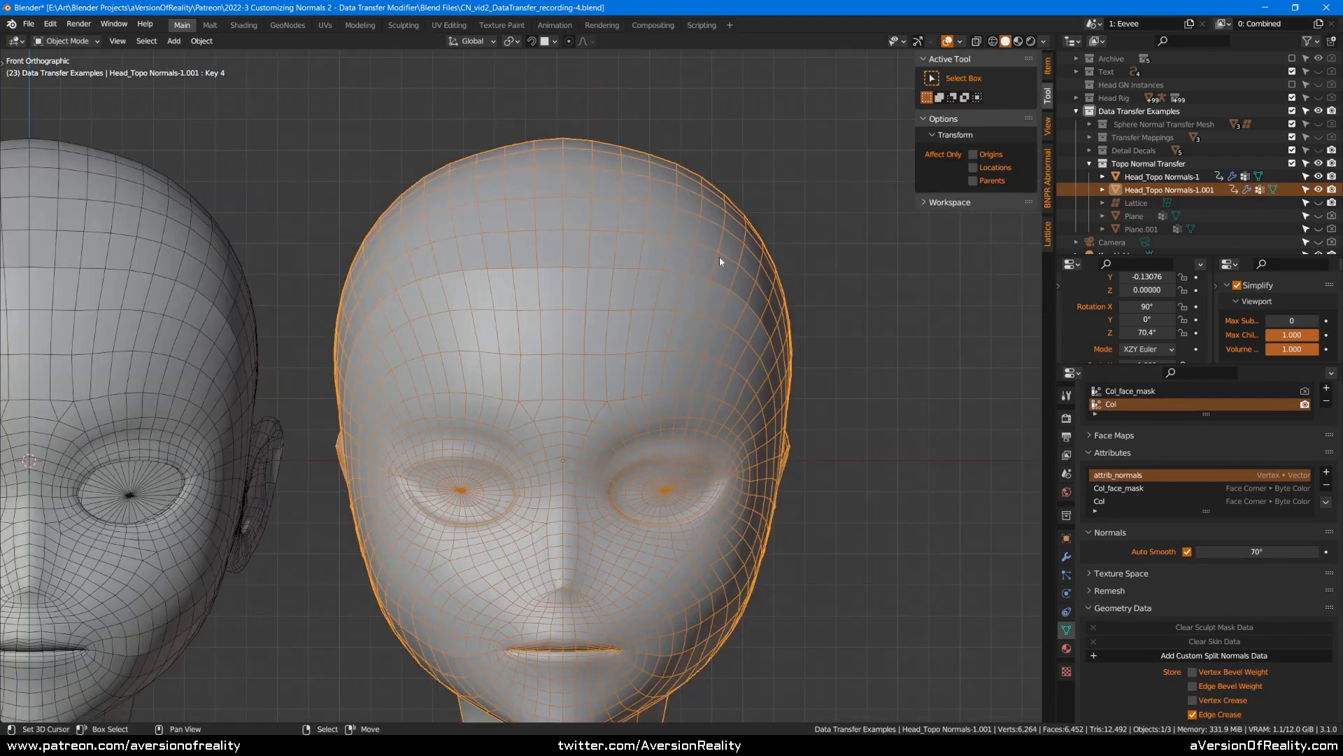
- Switch to Rendered shading and compare the normals along the sharp forehead loop on both heads
key("z")
left_click(725, 137)
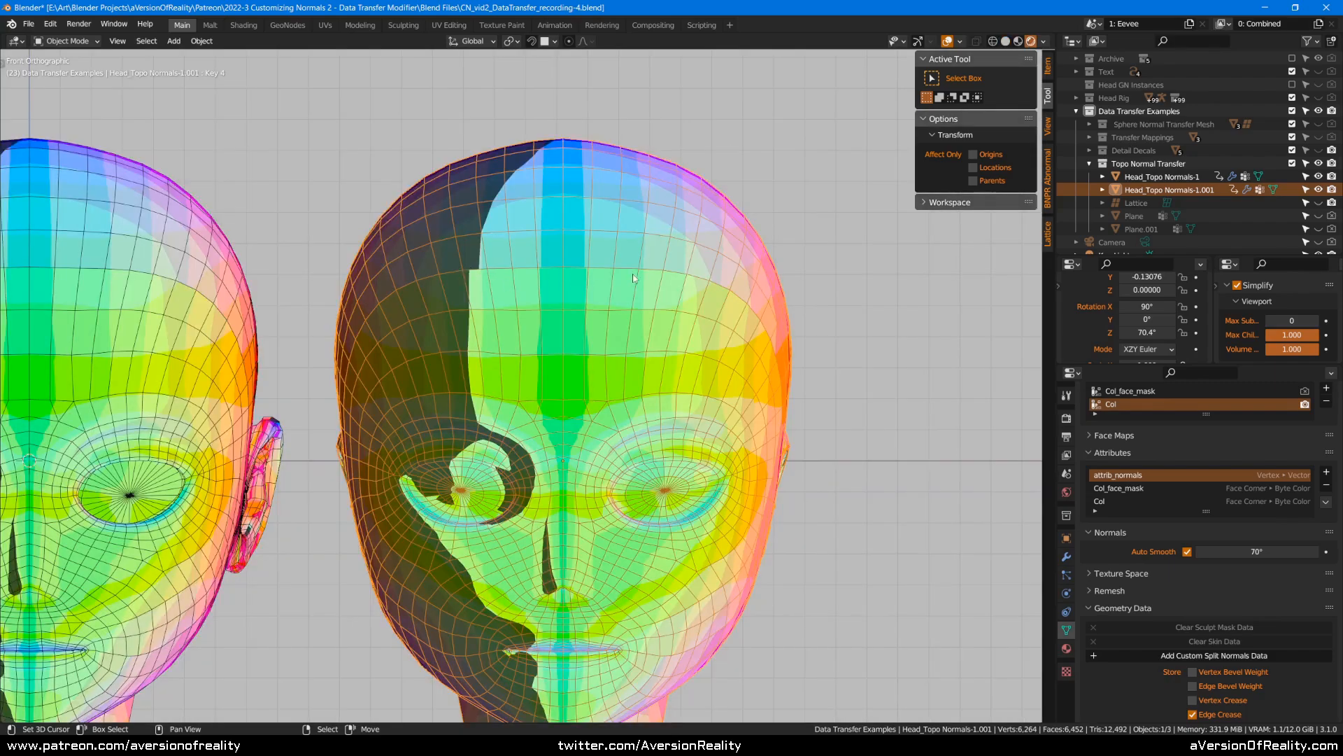
middle_click_drag(704, 279, 682, 259)
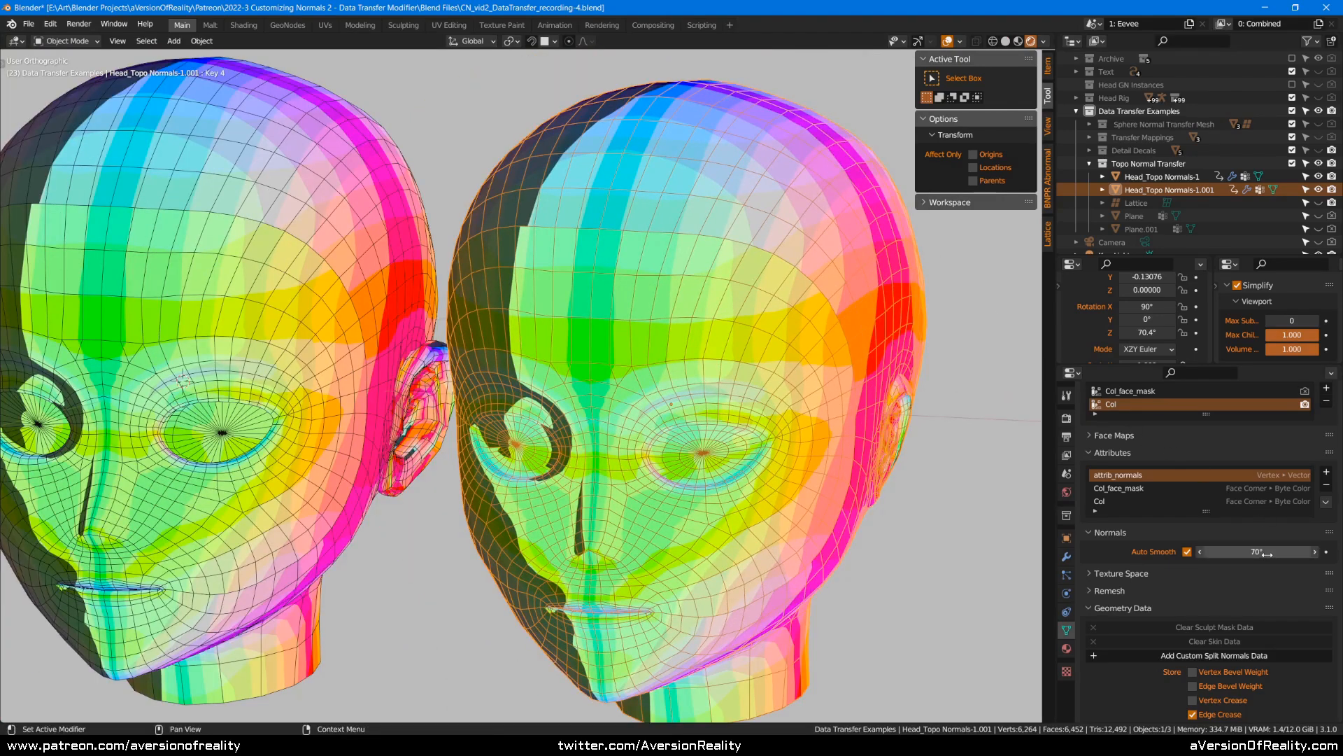
- Lower the duplicated head's Auto Smooth angle to 25°, and finally reduce it to 0°
left_click(1266, 553)
type("25")
key("Return")
mouse_move(1259, 553)
left_mouse_down()
mouse_move(1246, 553)
mouse_move(1272, 553)
mouse_move(1218, 552)
left_mouse_up()
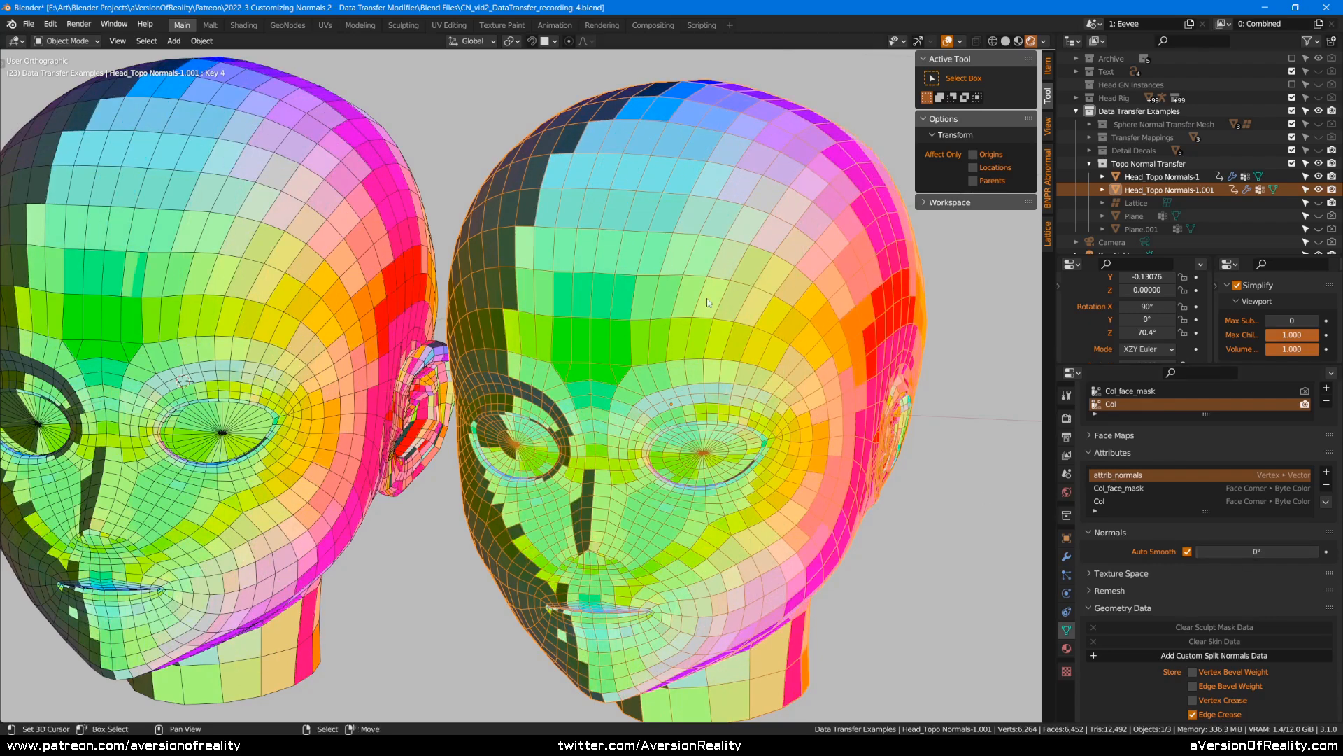
- Try moving a forehead face of the duplicated head in Edit Mode, cancel the move, and save the file
key("Tab")
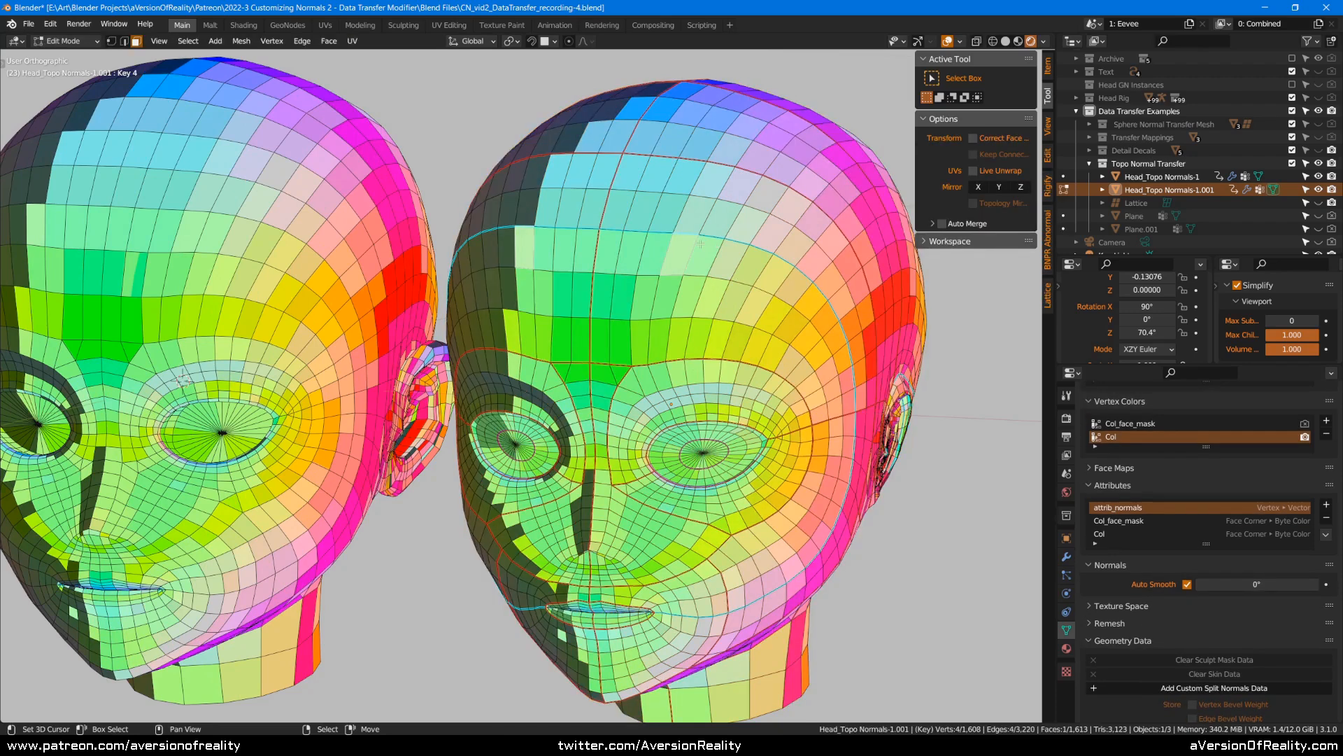
key("g")
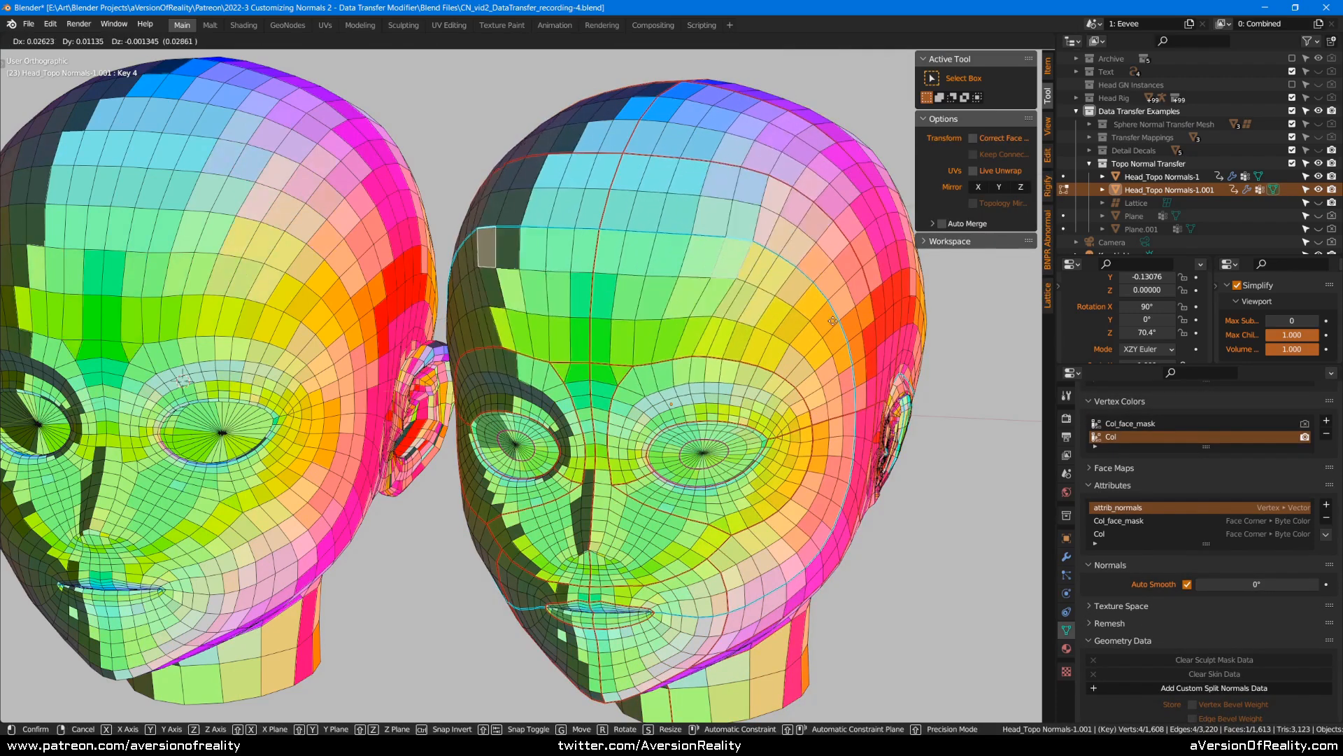
right_click(786, 276)
key("ctrl+s")
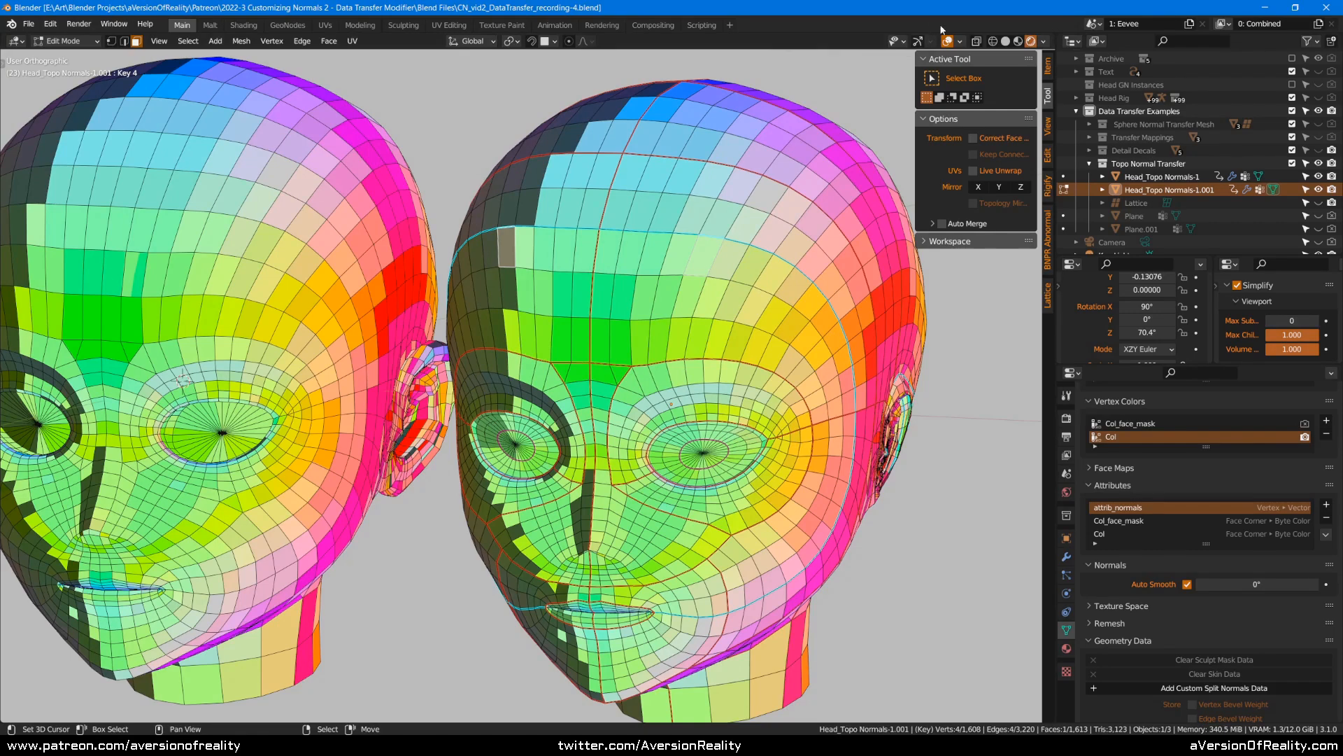
- Switch to Solid shading, preview the face and vertex normals overlays, and leave only the split normals displayed
key("z")
left_click(852, 174)
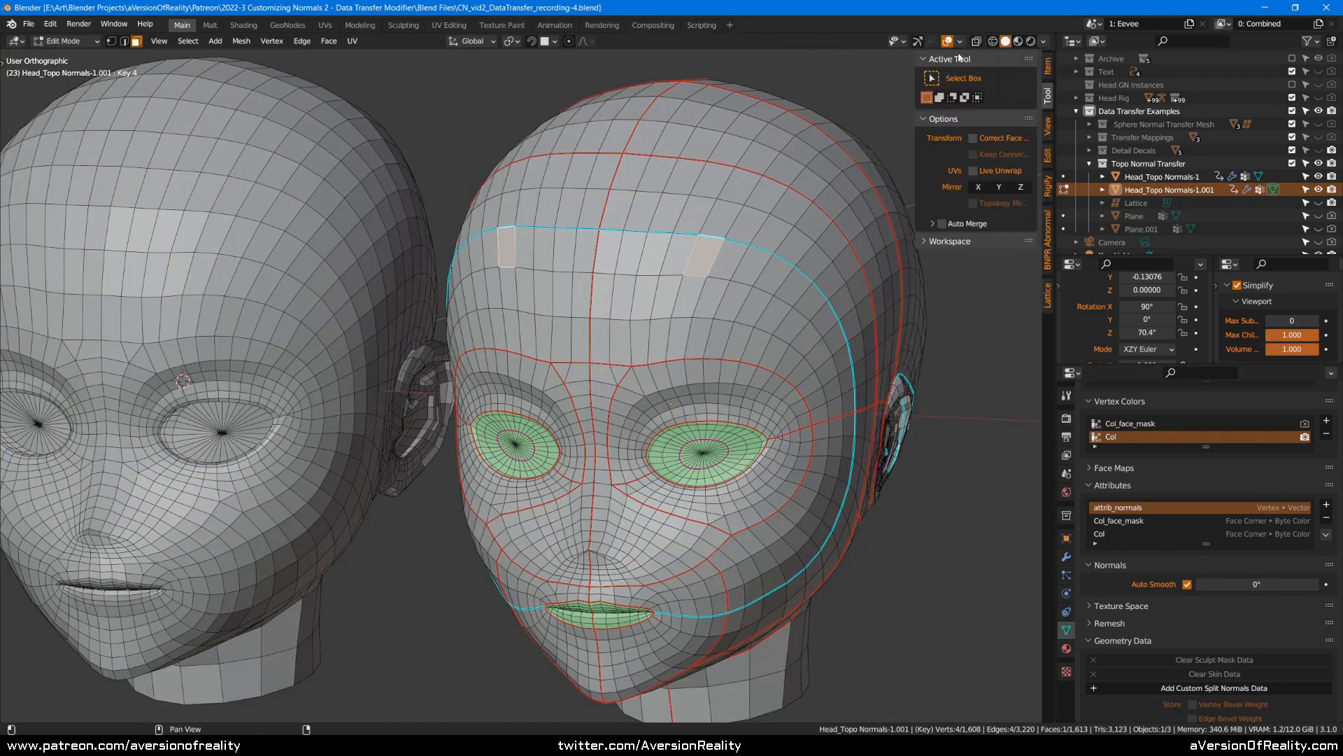
left_click(962, 41)
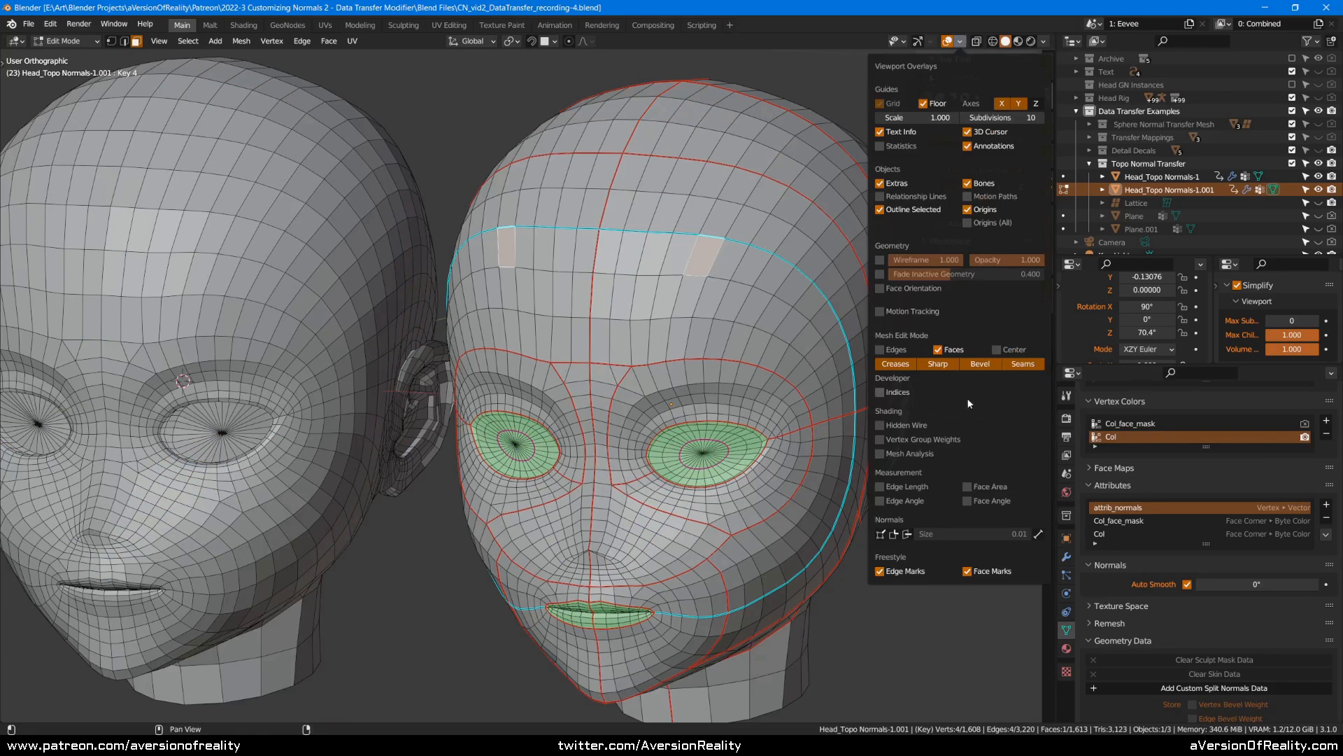
left_click(907, 535)
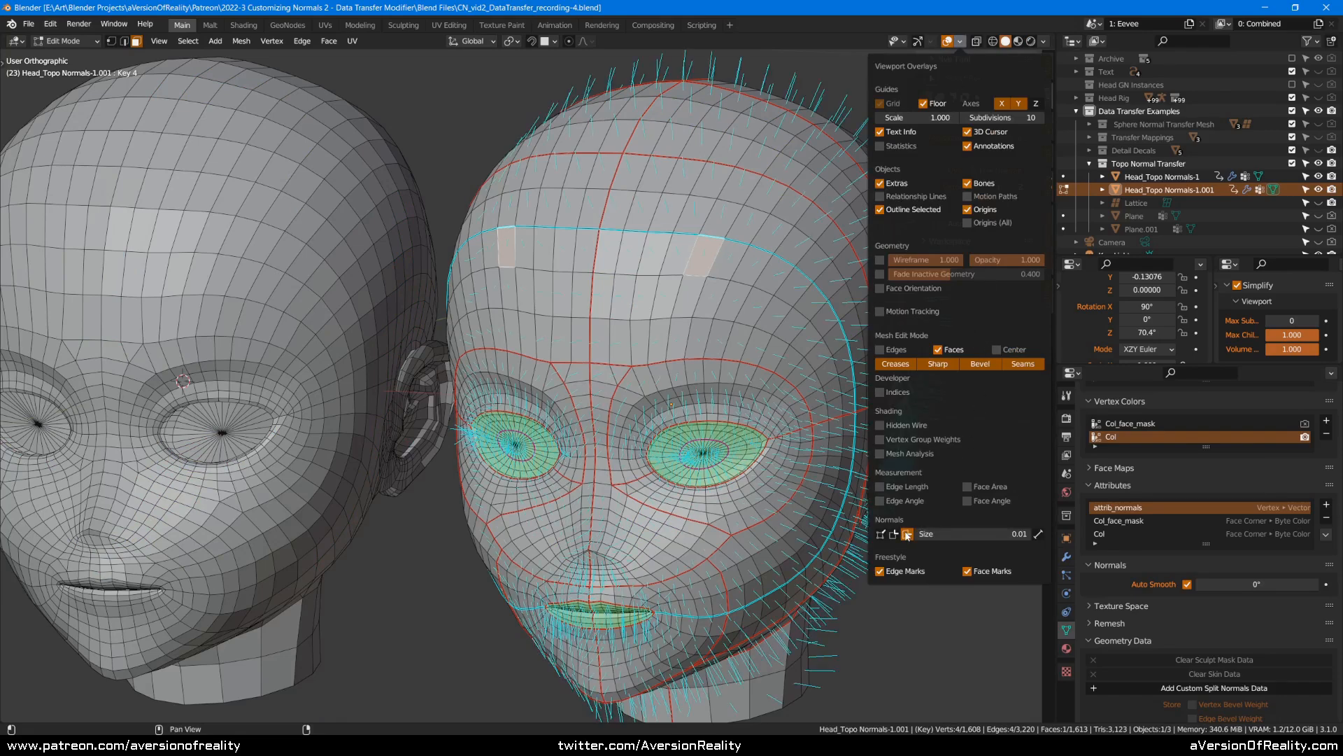
left_click(907, 535)
left_click(882, 533)
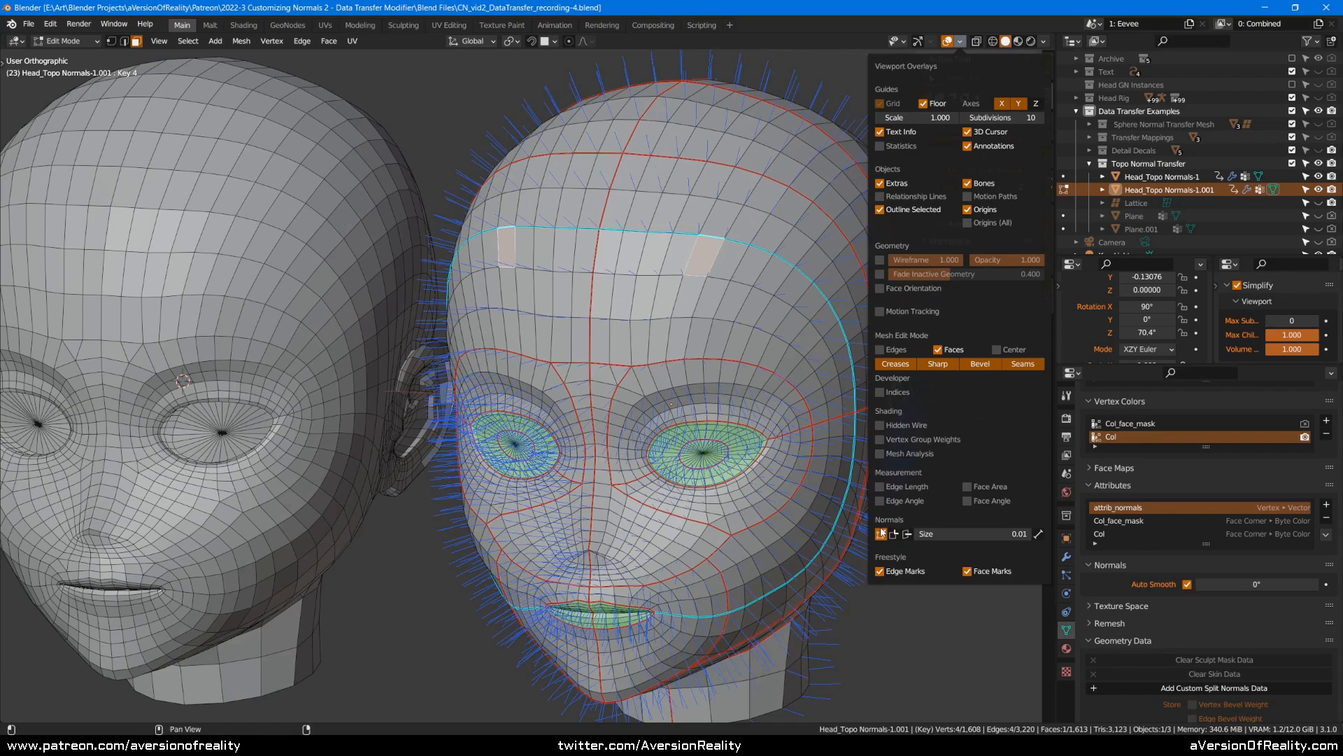
left_click(894, 535)
left_click(880, 535)
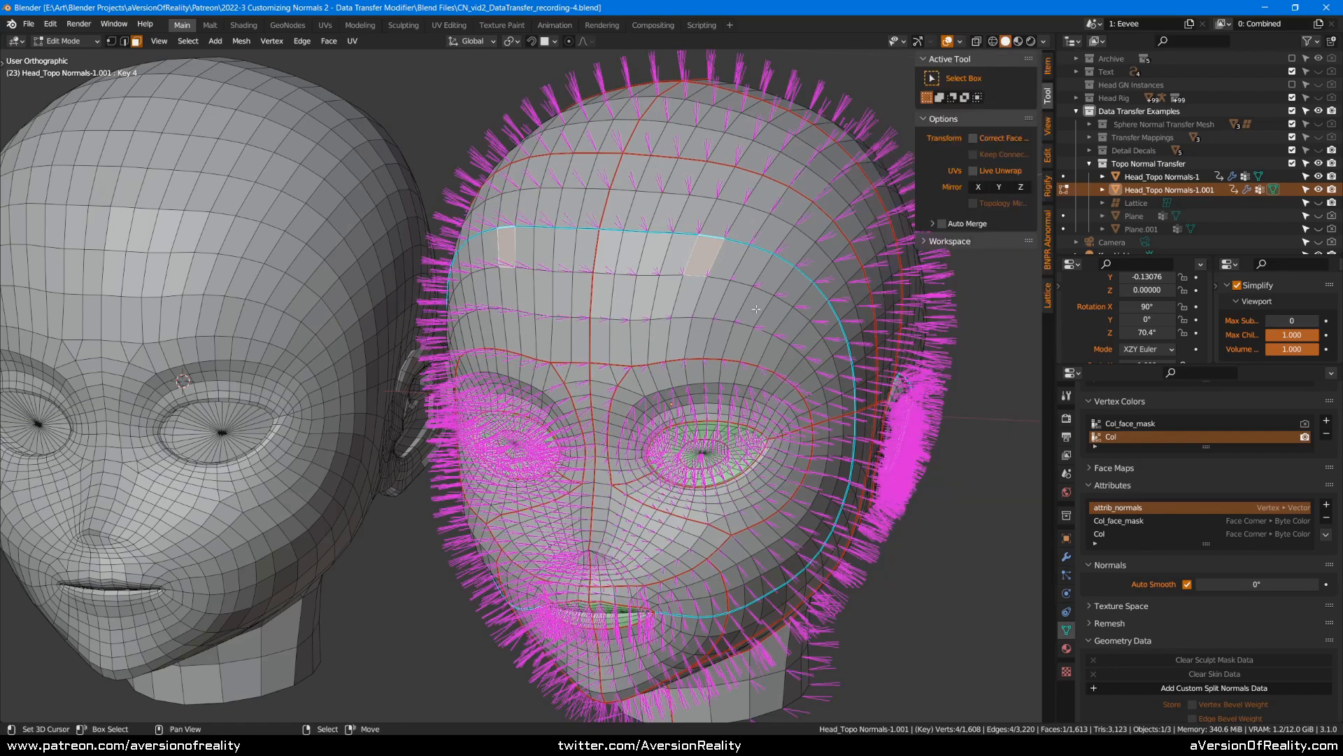
- Save the file and clear the sharp mark from the duplicated head's horizontal forehead edge loop in vertex select mode
scroll(680, 133, "up", 5)
middle_click_drag(773, 301, 576, 438)
scroll(575, 438, "up", 3)
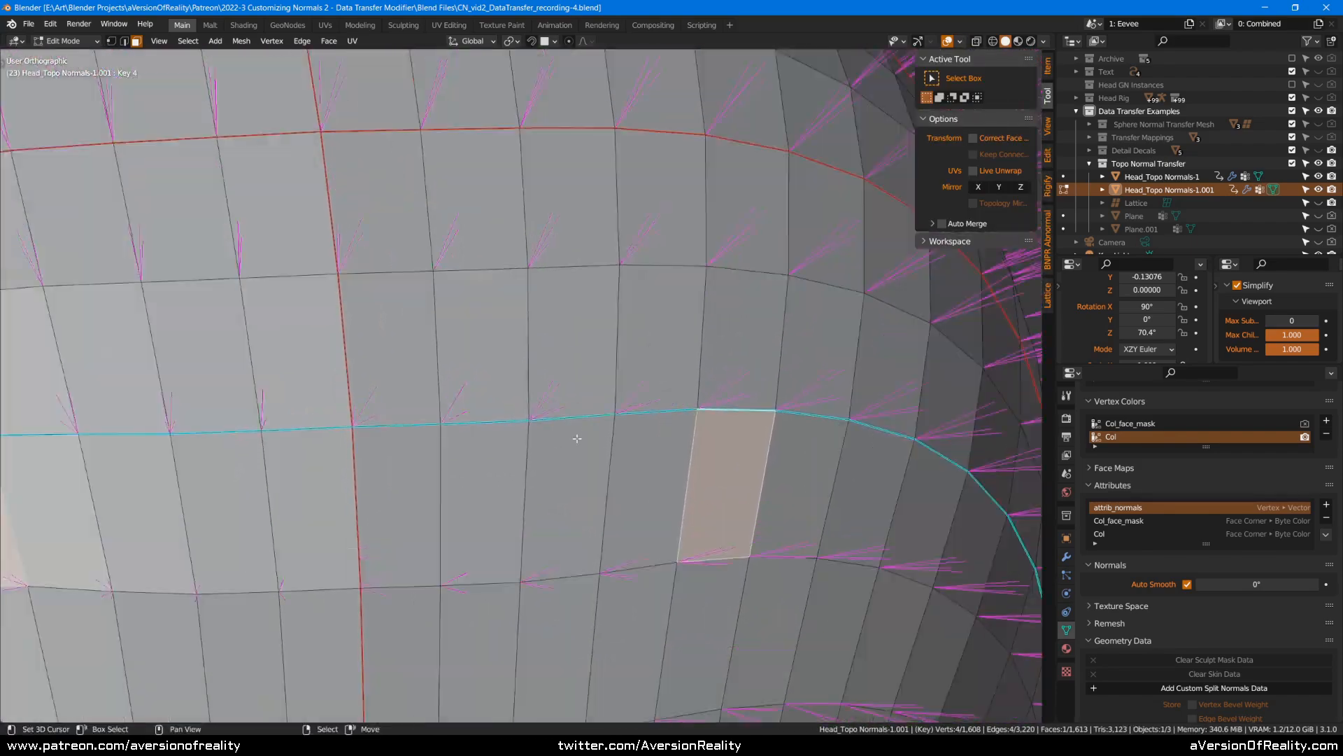
middle_click_drag(794, 323, 677, 420)
key("1")
middle_click_drag(599, 504, 721, 333)
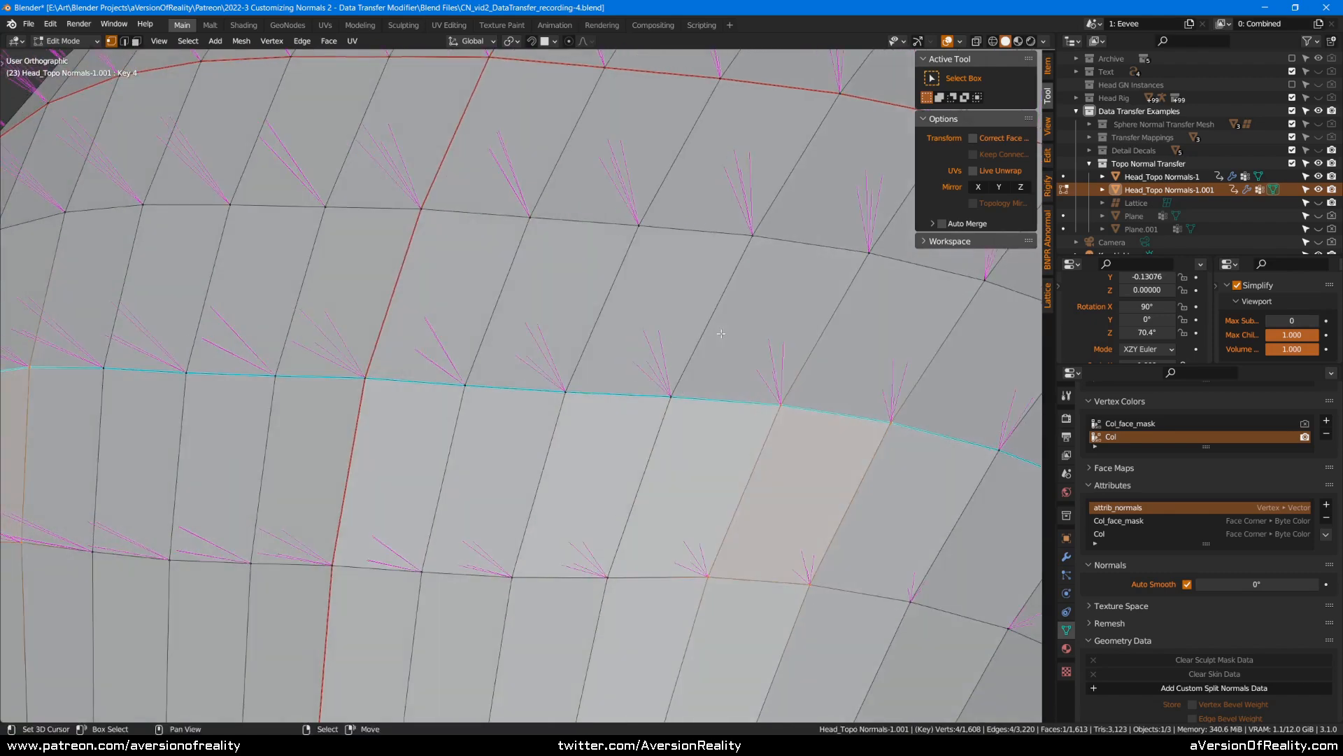
key("ctrl+s")
left_click(605, 394, "alt")
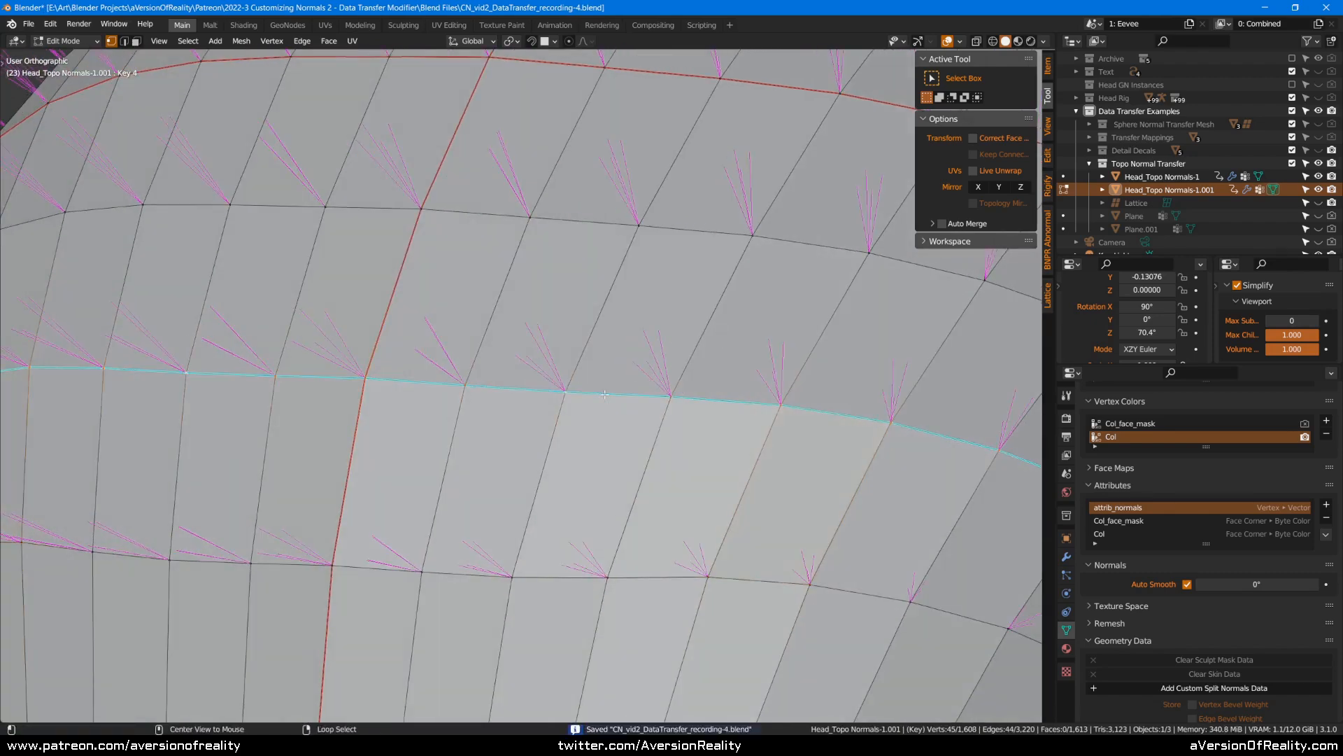
key("ctrl+e")
left_click(588, 413)
scroll(588, 413, "down", 2)
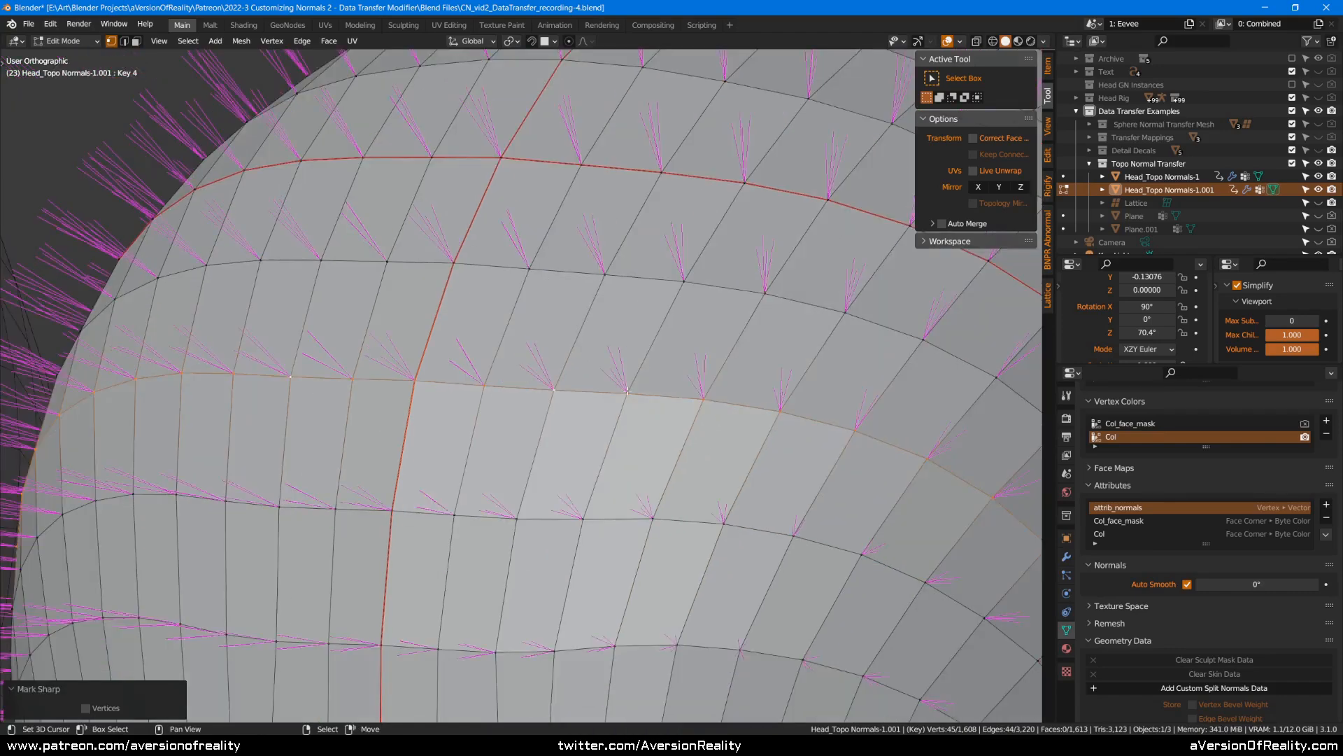
- In face select mode, replace the split normals overlay with element Indices for the selected forehead face, and save the file
middle_click_drag(588, 413, 611, 449)
key("3")
right_click(611, 448)
left_click(961, 41)
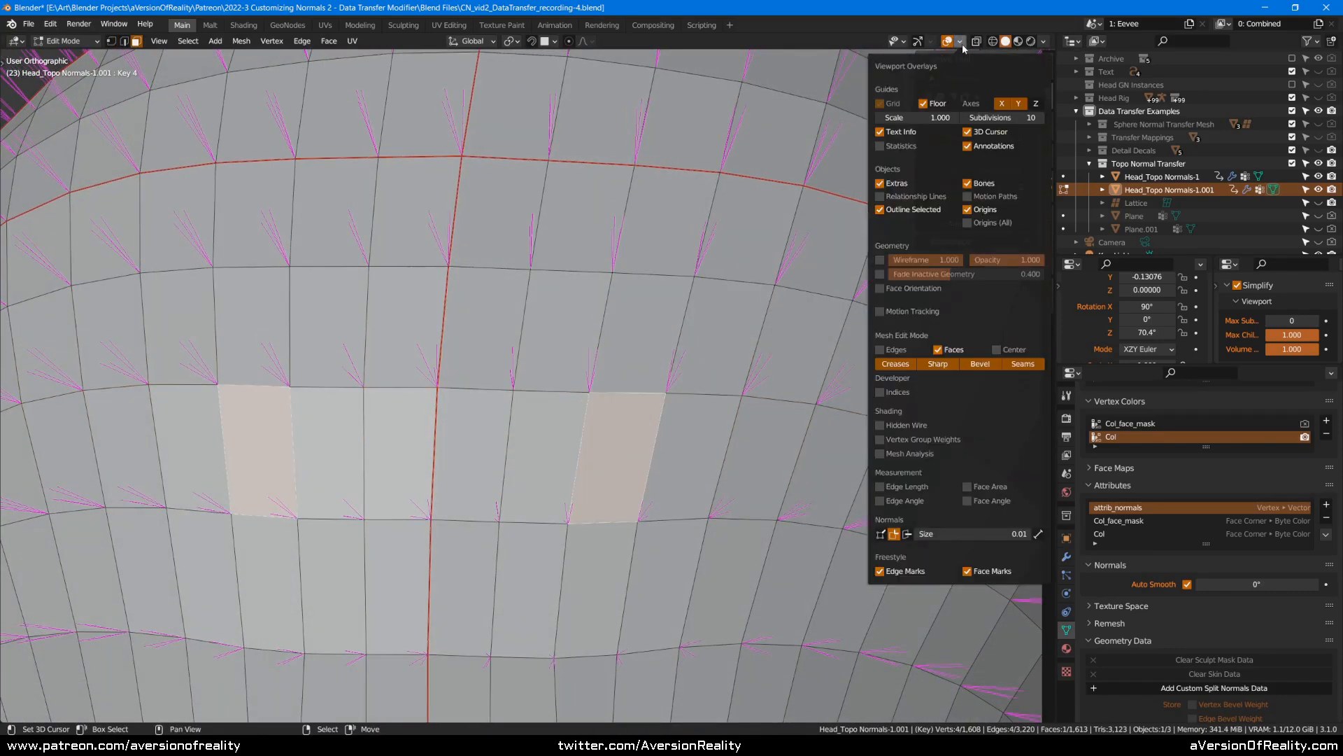
left_click(894, 534)
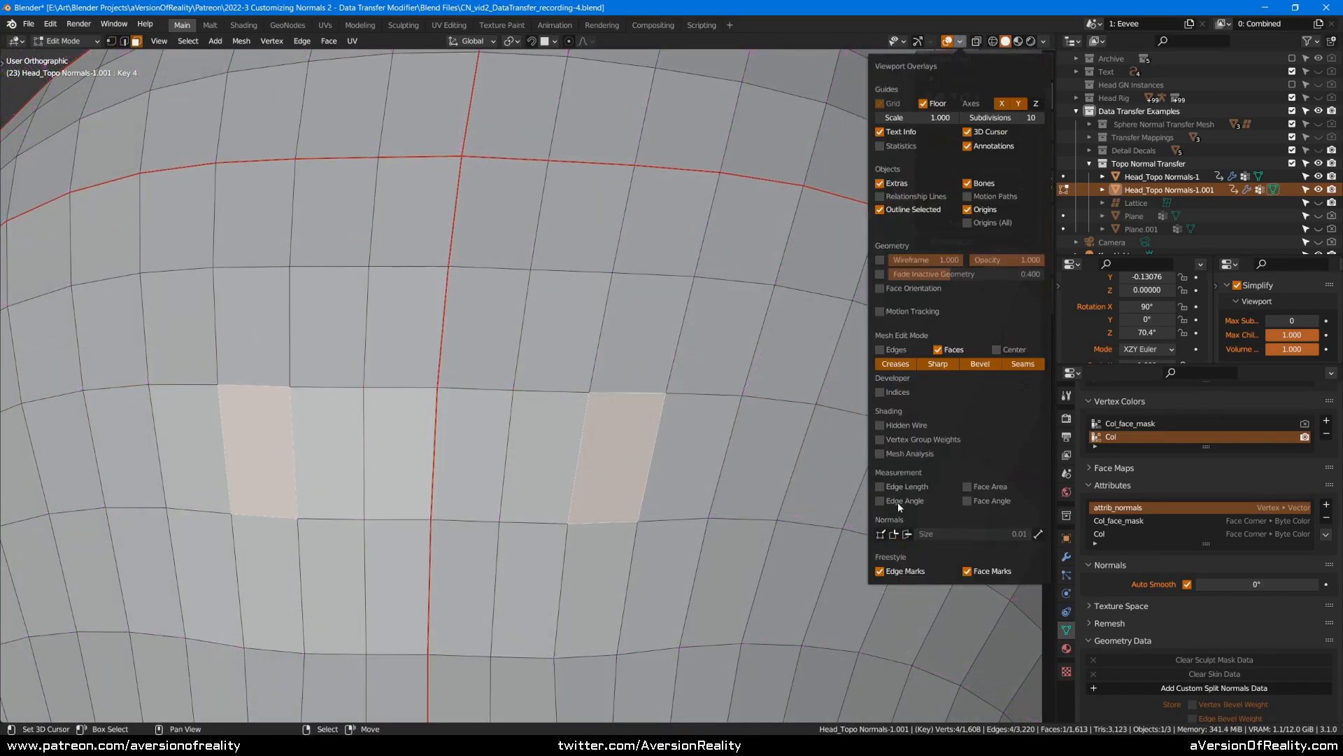
left_click(880, 392)
scroll(615, 441, "up", 5)
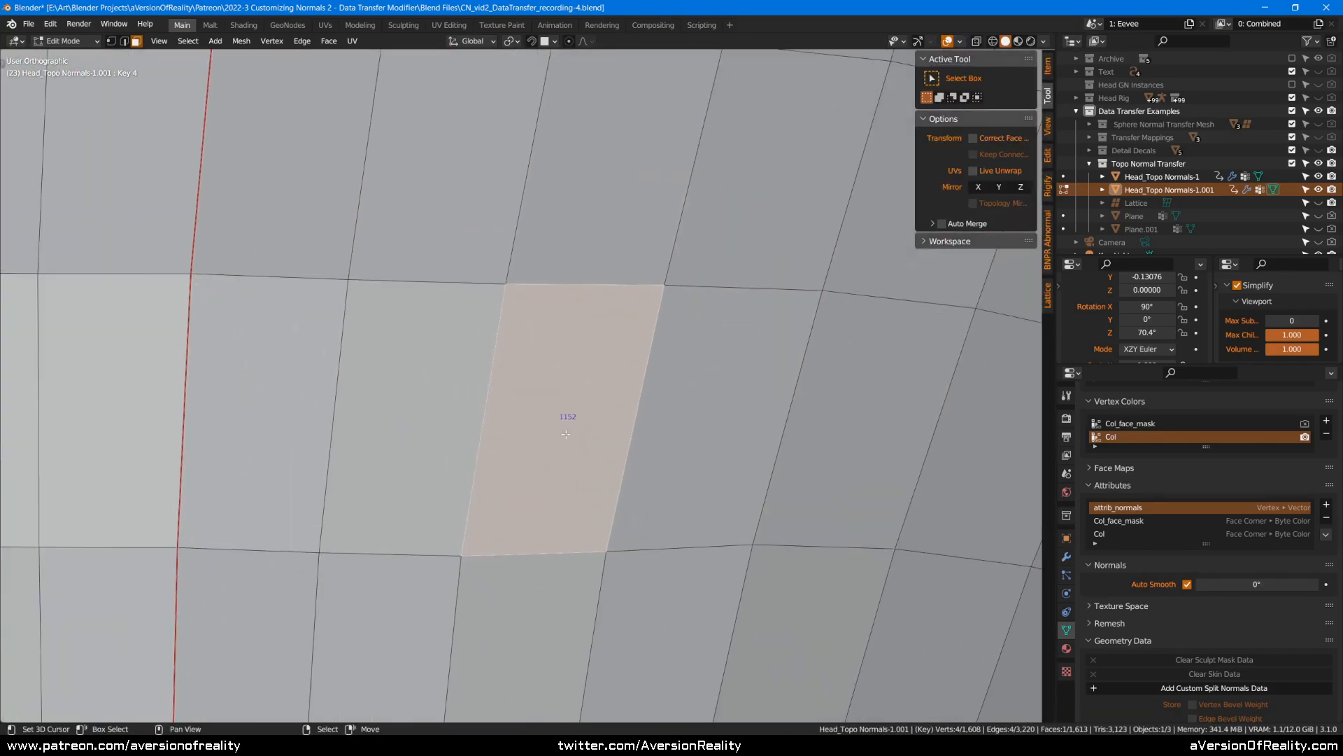
scroll(570, 415, "up", 1)
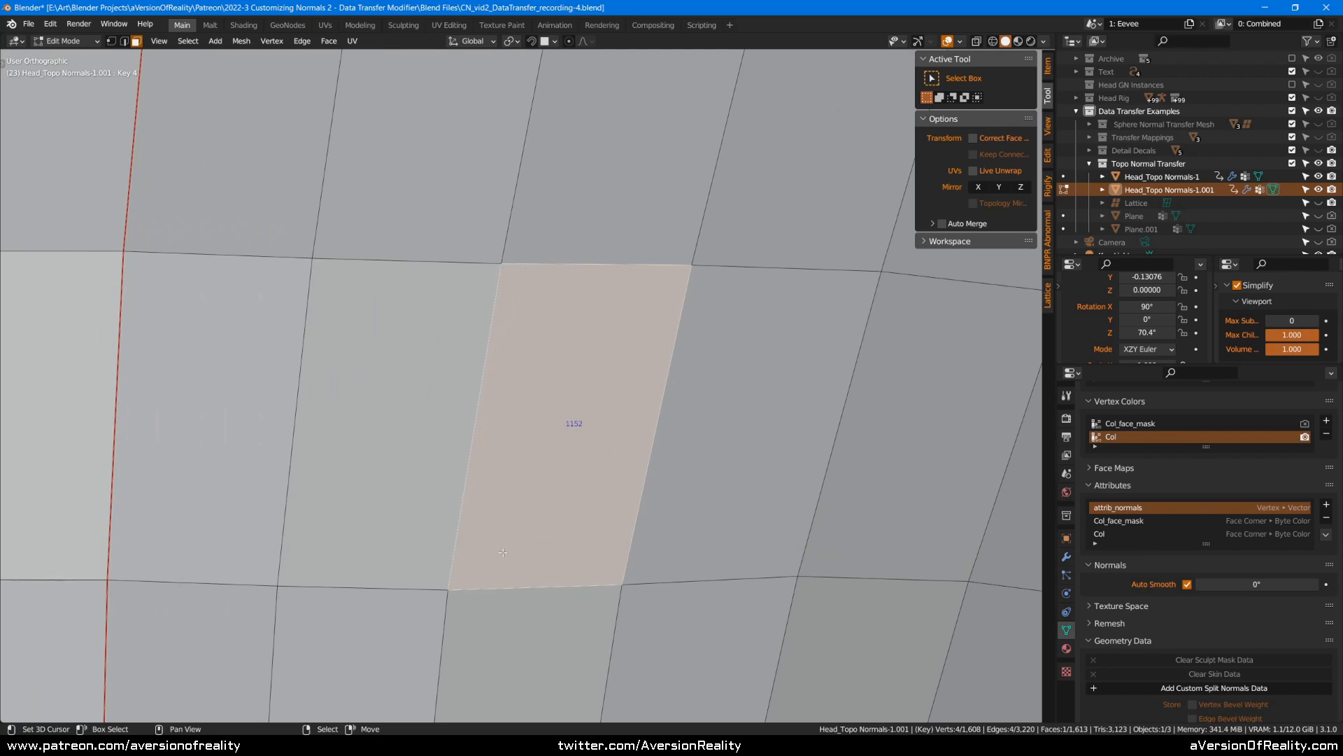
key("ctrl+s")
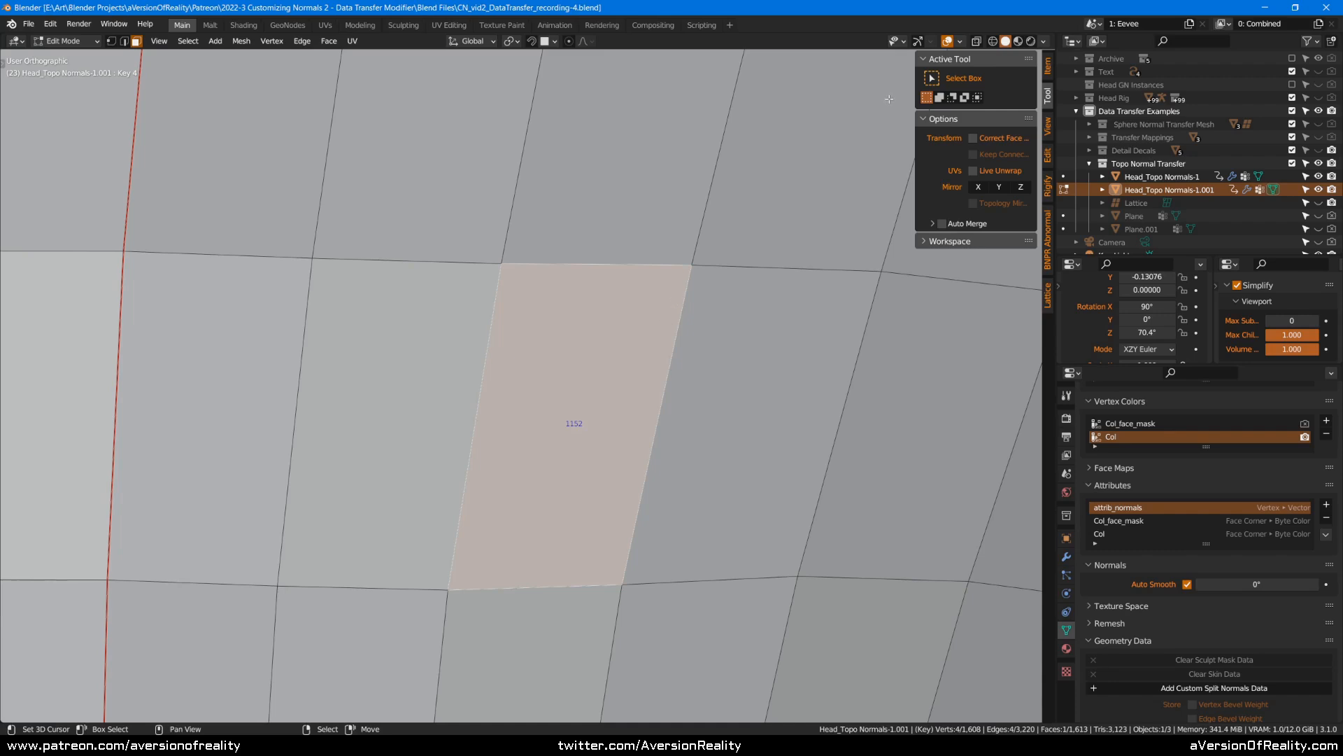
- Split the 3D viewport in two and turn the new area into an Outliner showing the Data API view
left_click_drag(1054, 35, 565, 40)
key("t")
key("t")
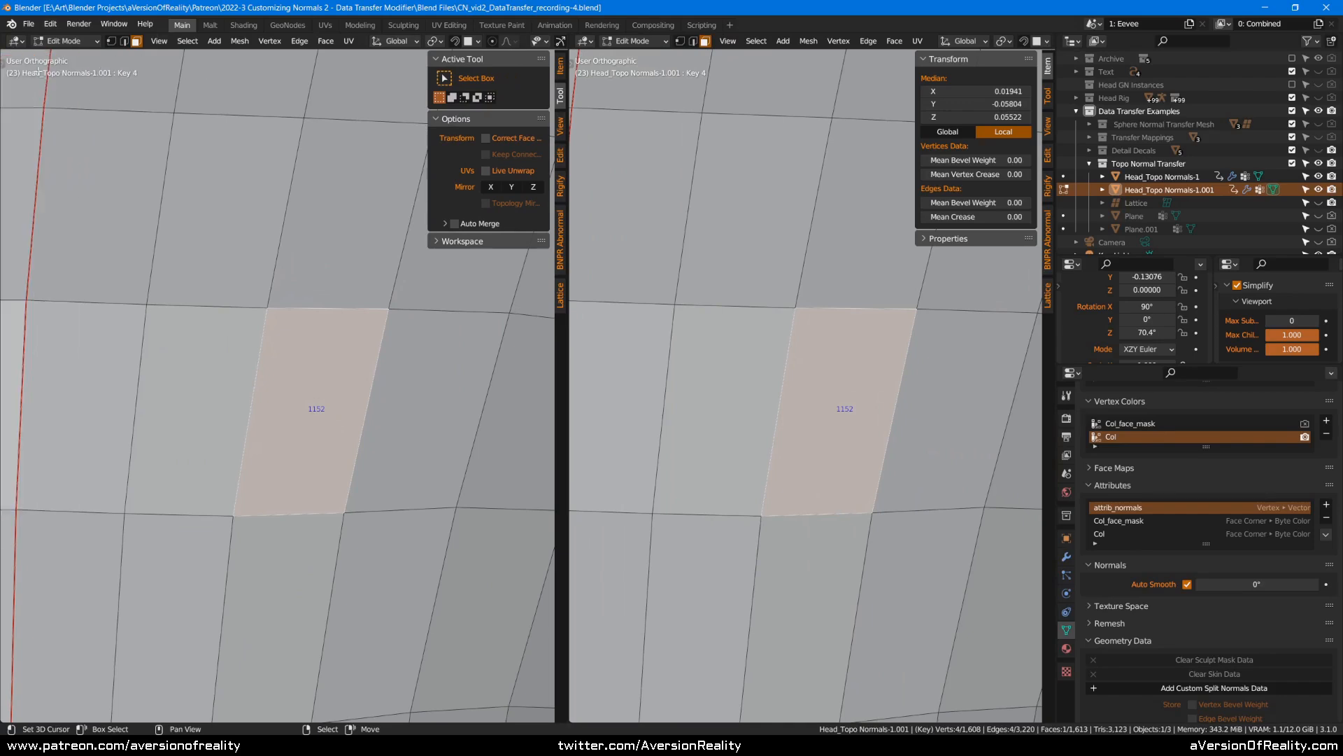
key("n")
left_click(15, 41)
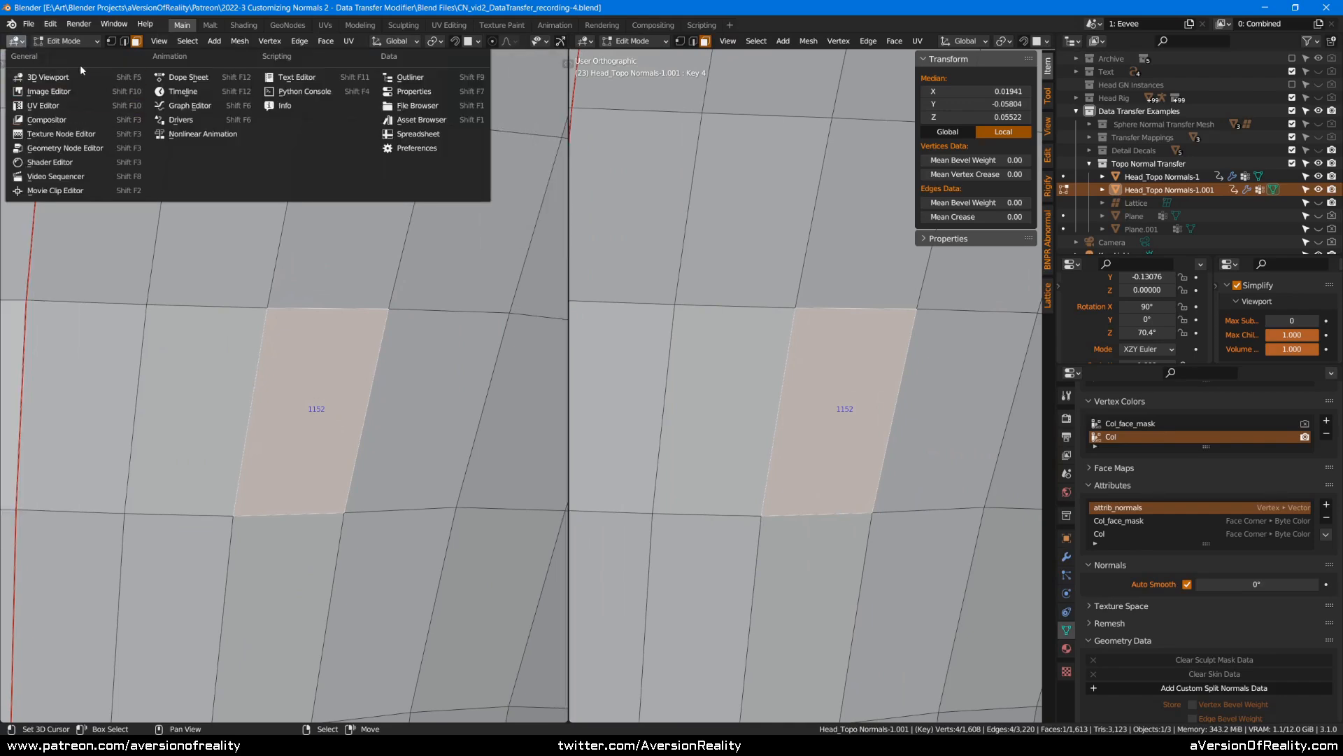
left_click(432, 79)
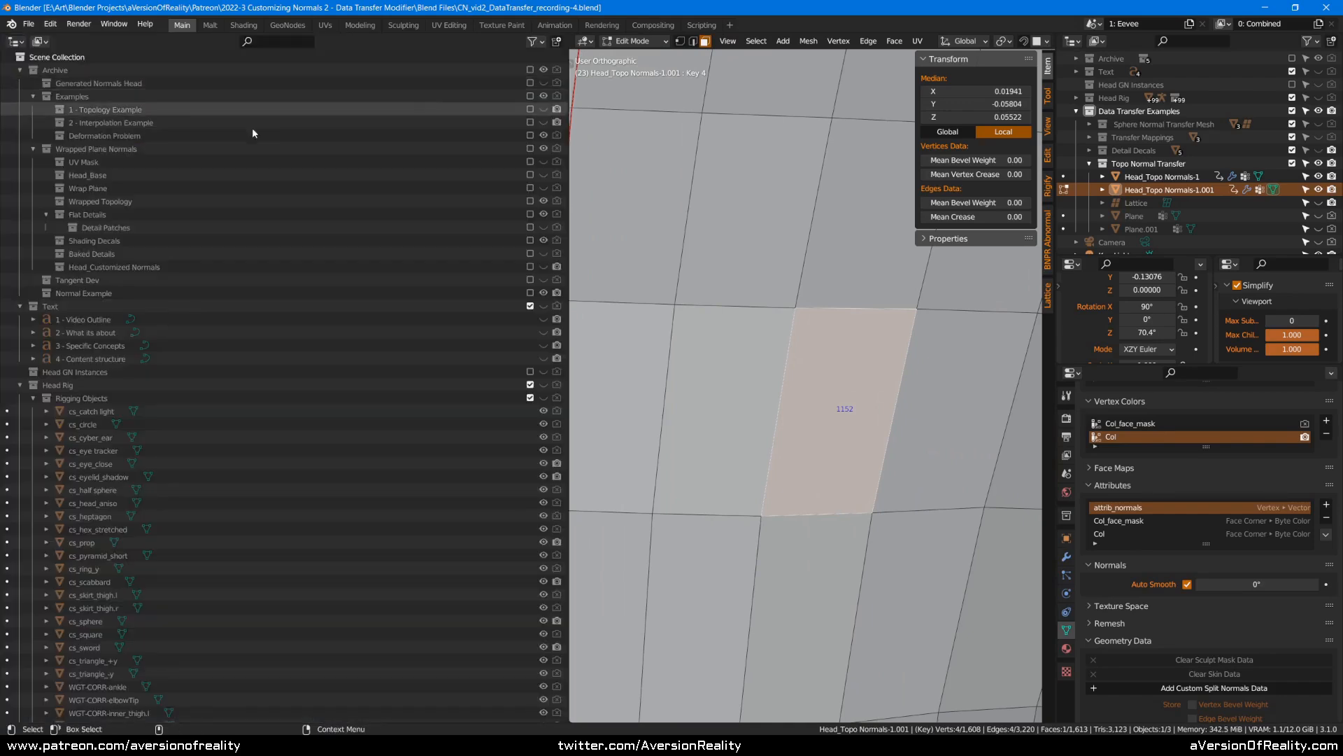
left_click(40, 40)
left_click(108, 114)
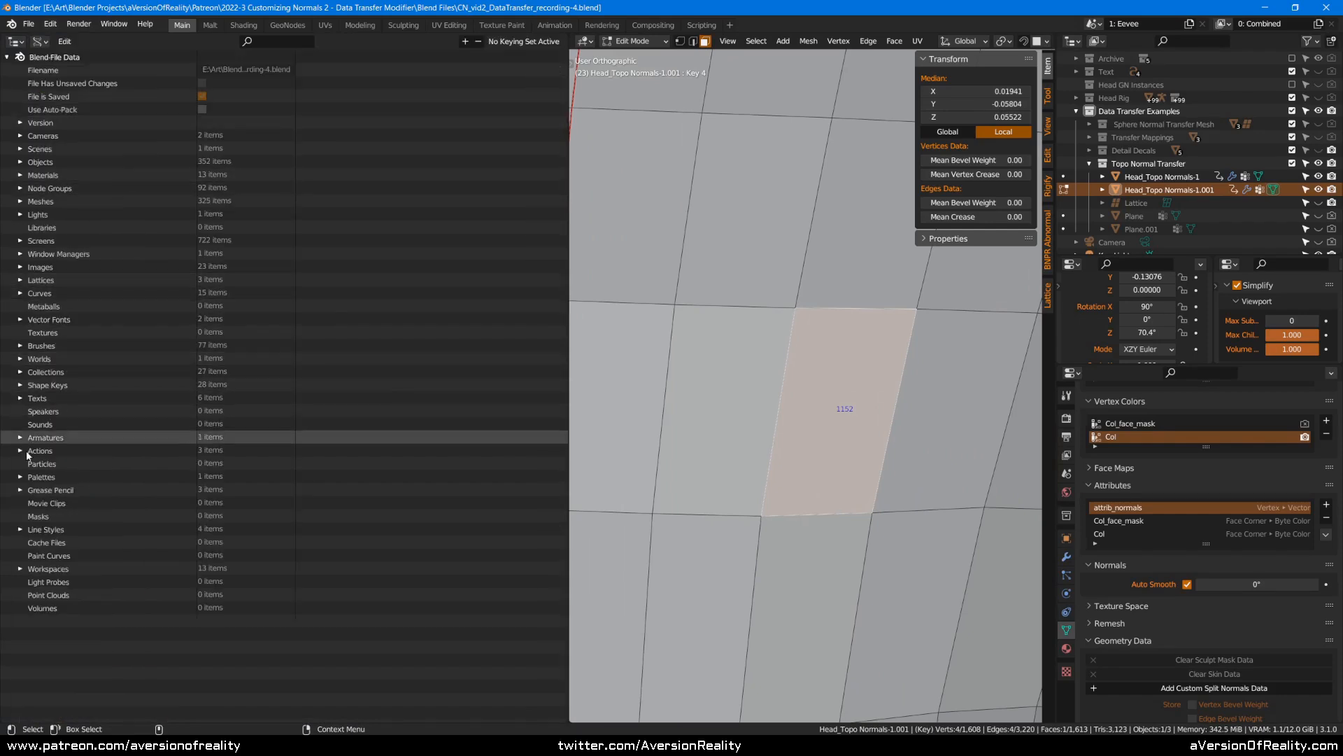
- Find Head_Topo Normals-1.001 among the file's Objects and expand its mesh data to view the geometry lists
left_click(21, 162)
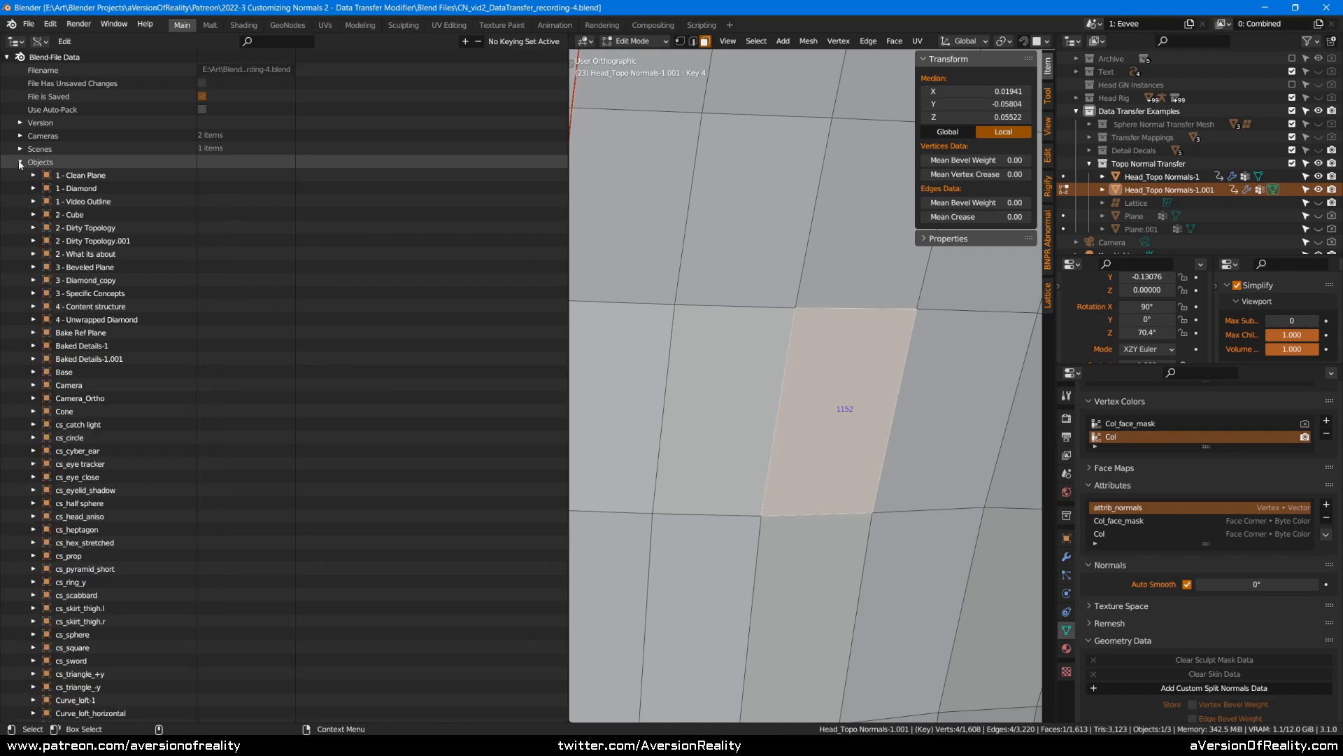
scroll(187, 345, "down", 15)
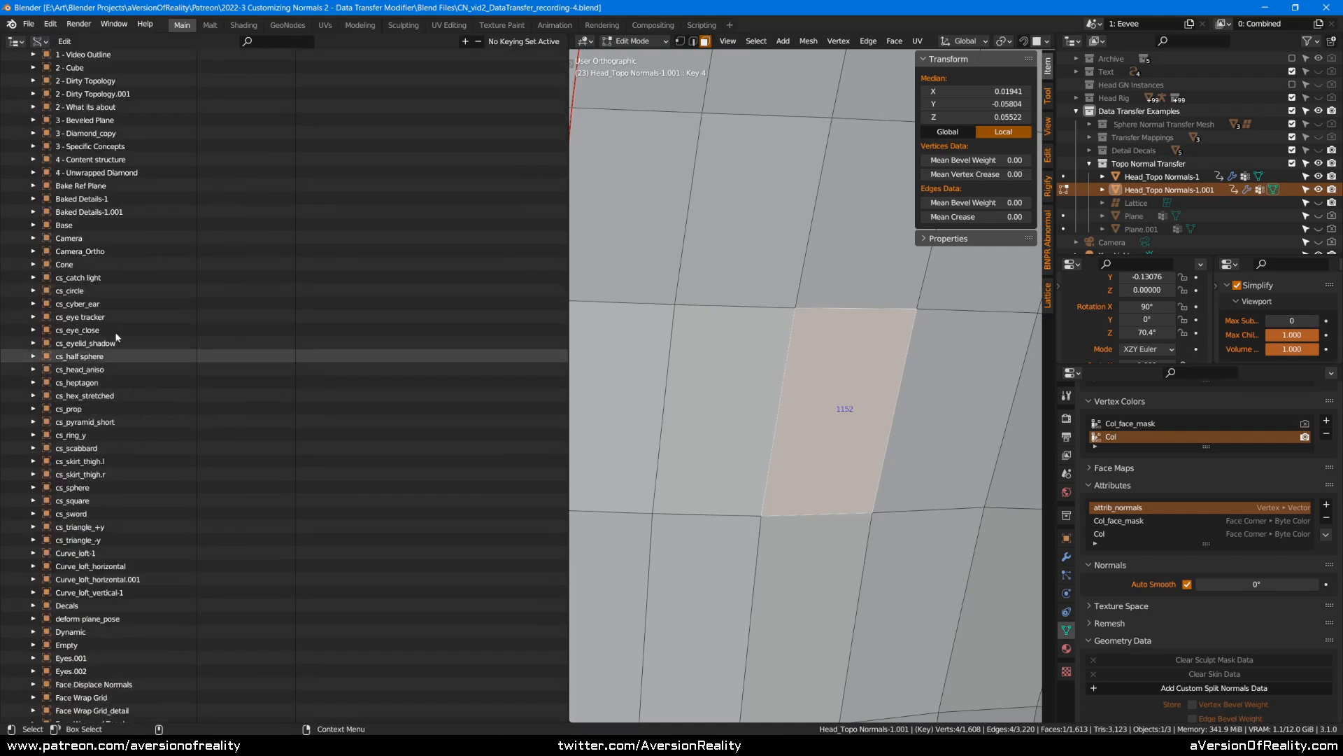
scroll(133, 305, "down", 6)
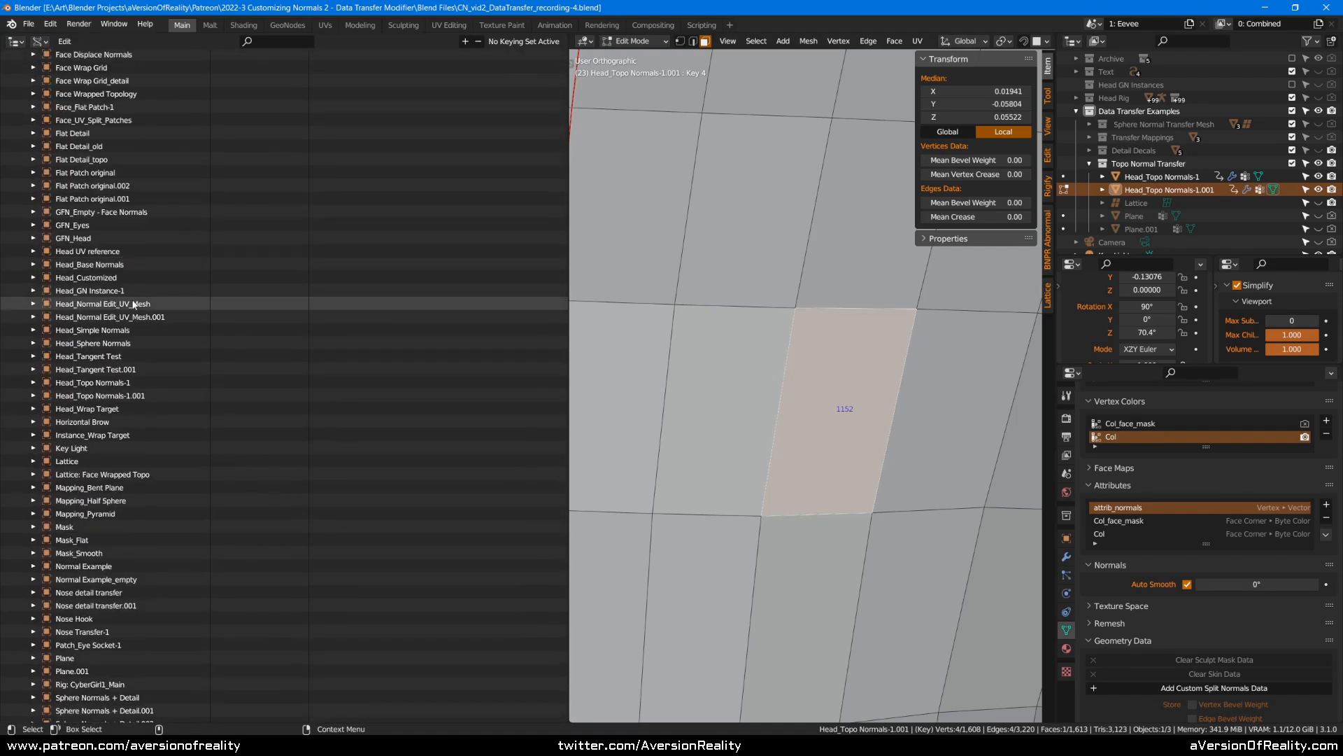
scroll(118, 397, "down", 2)
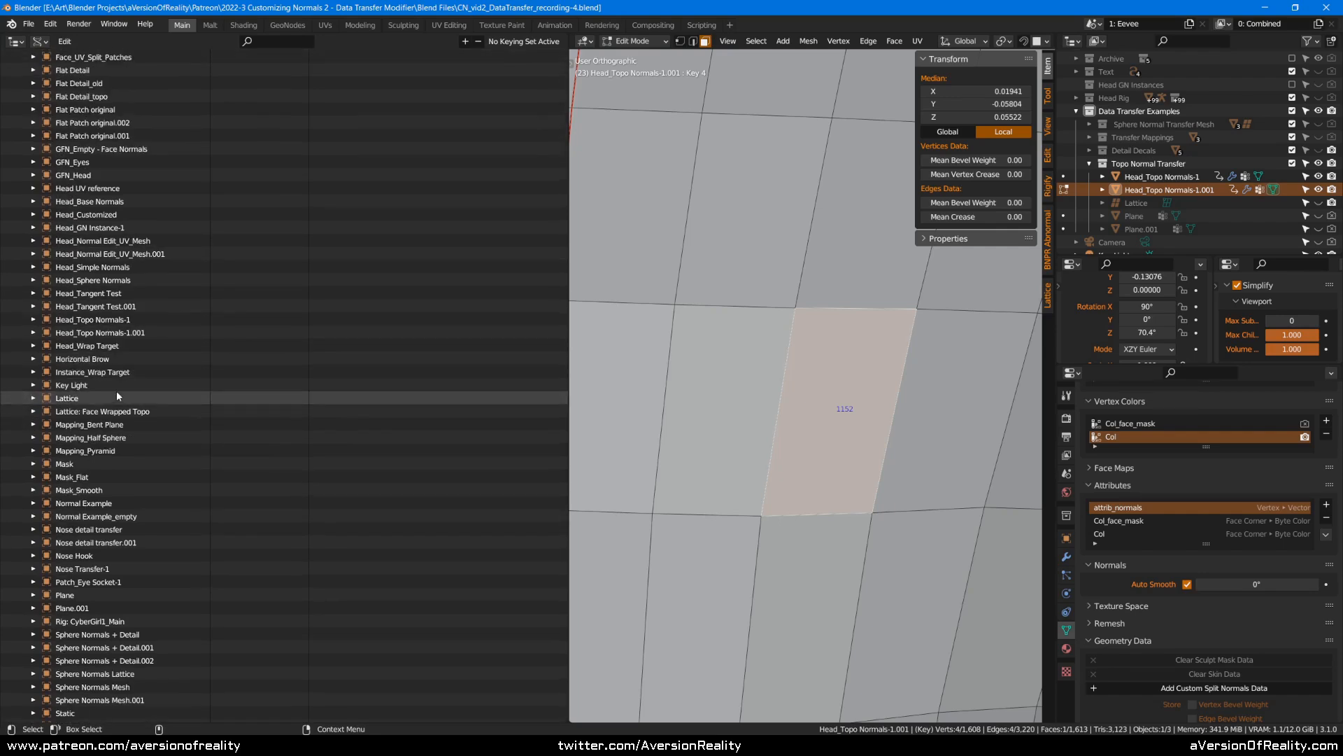
left_click(104, 333)
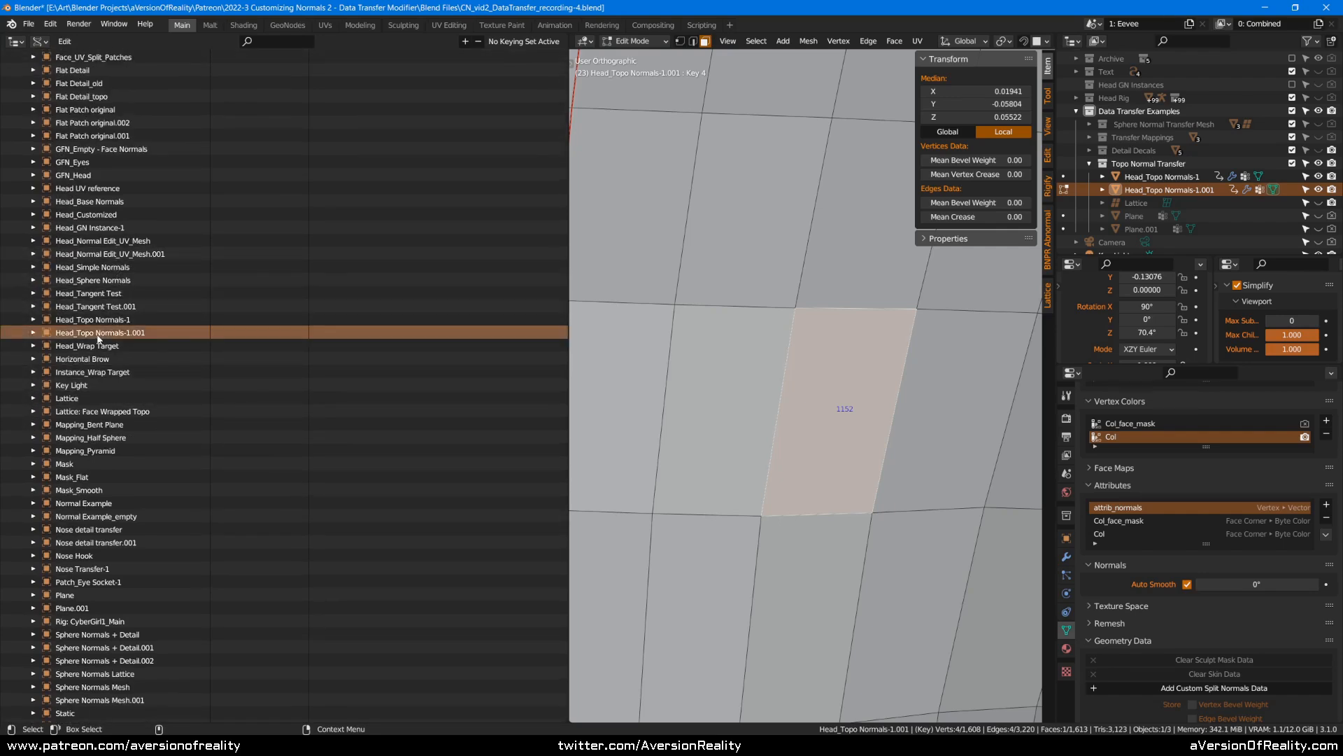
left_click(28, 334)
scroll(127, 221, "down", 10)
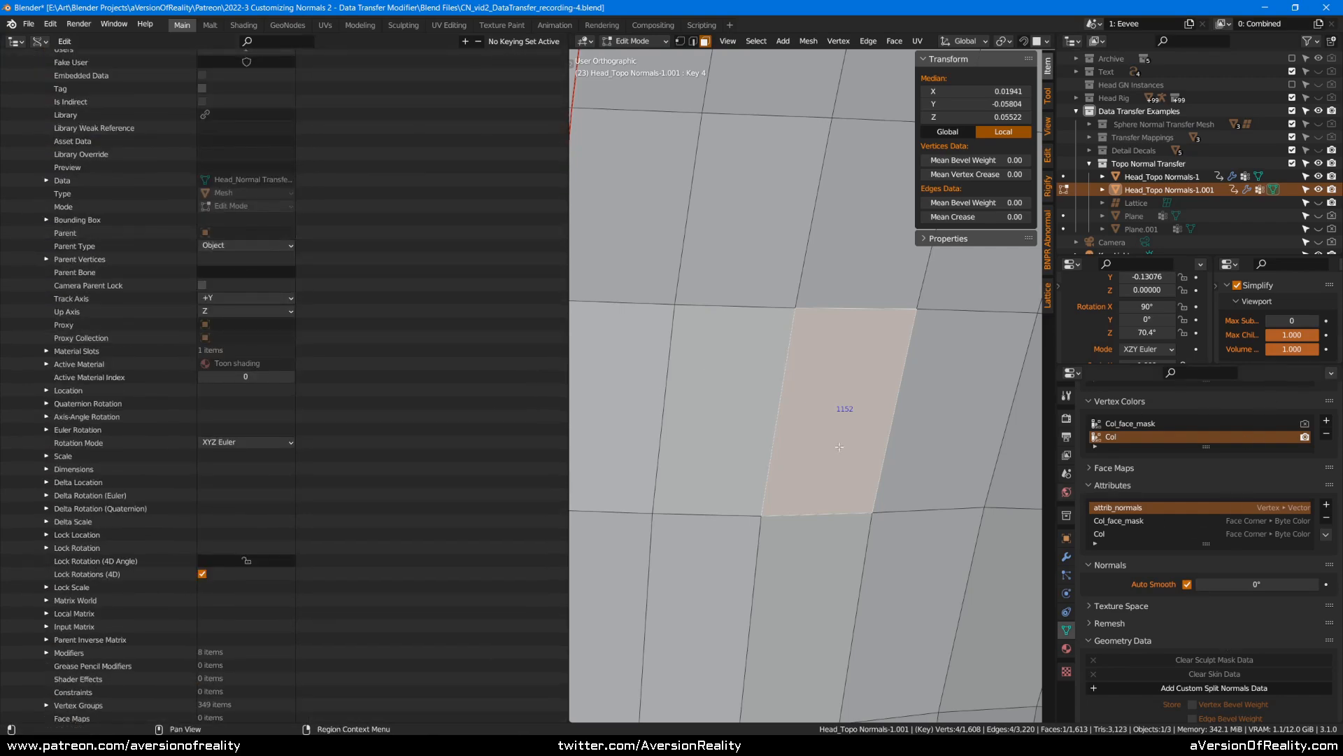
left_click(48, 181)
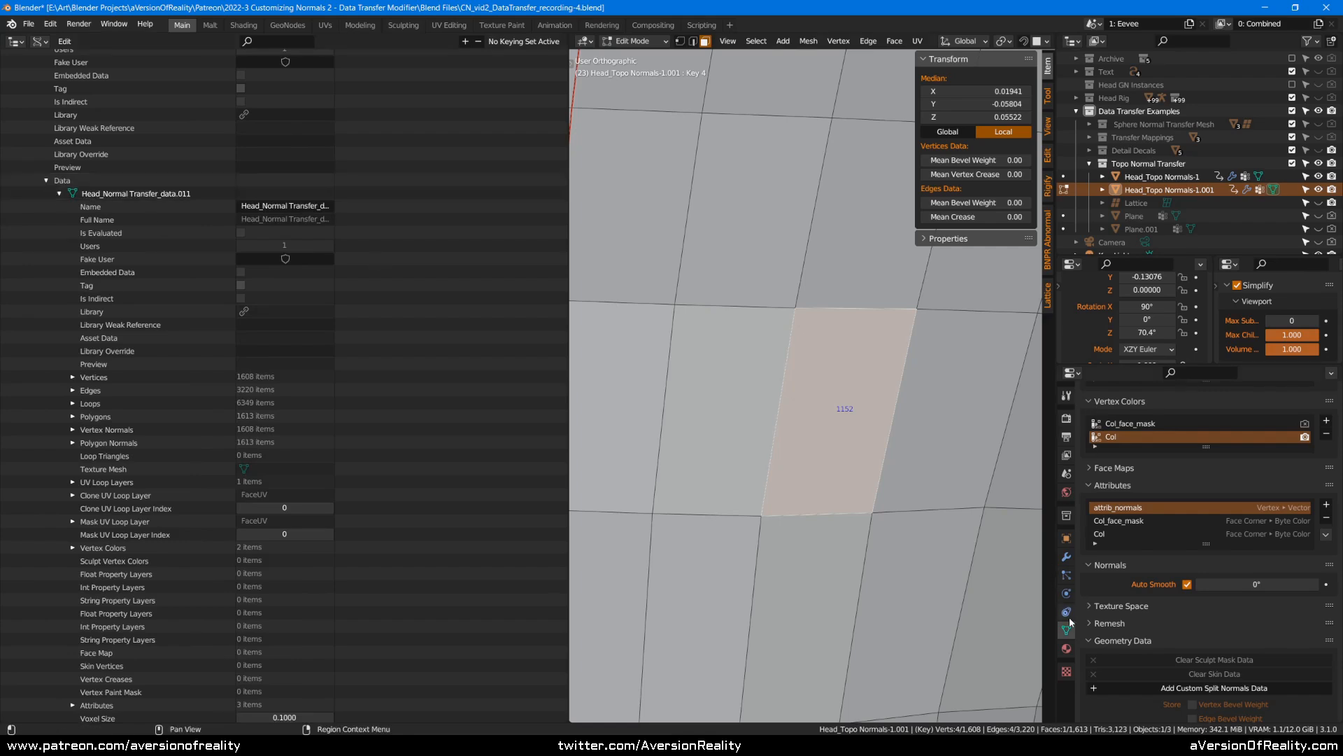
scroll(159, 243, "down", 5)
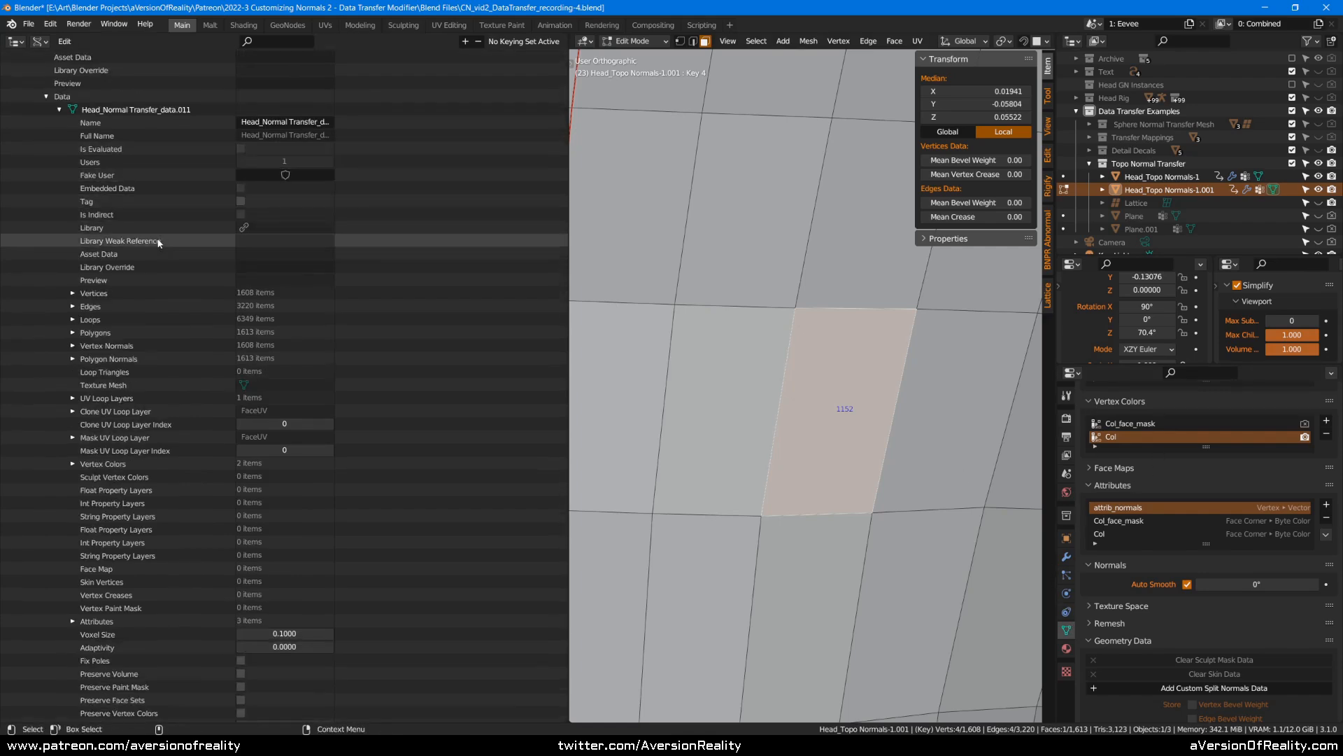
- Examine the first entry in the mesh's Vertices list and its Location, and collapse the list again
left_click(72, 230)
left_click(86, 243)
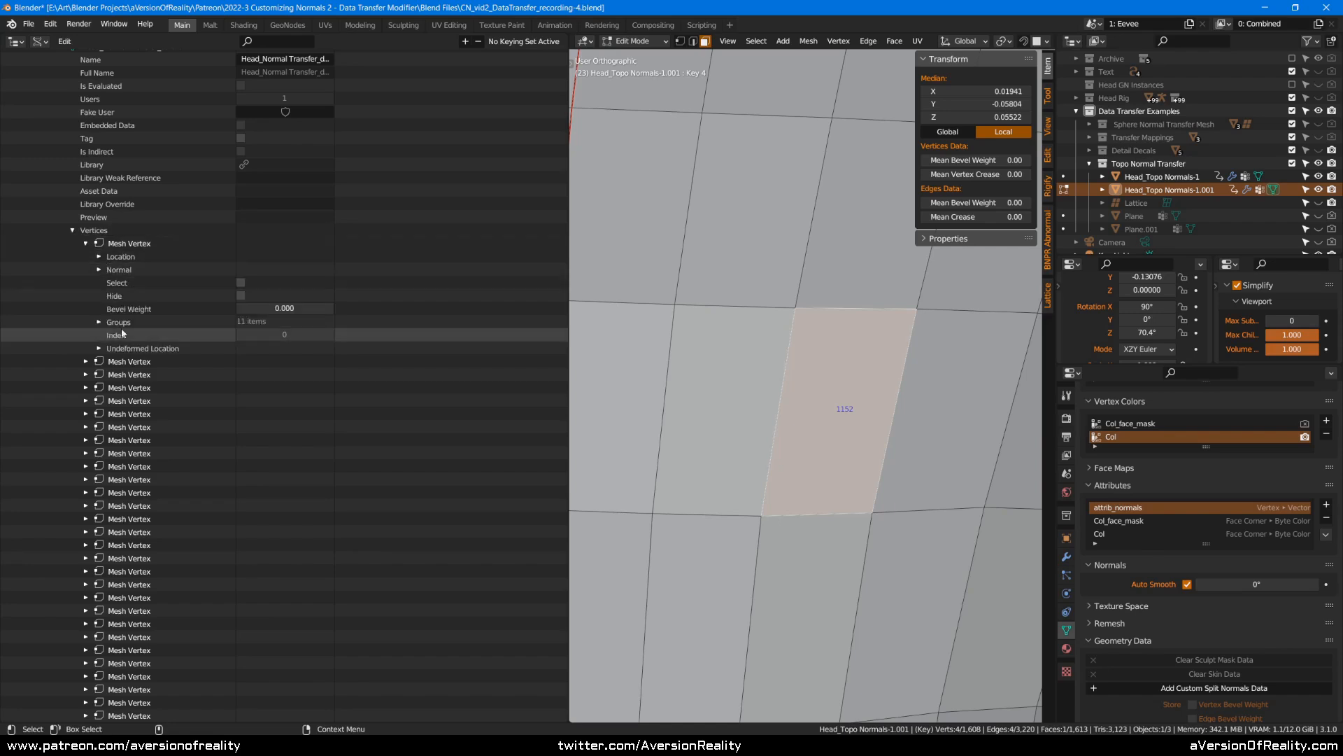
left_click(99, 257)
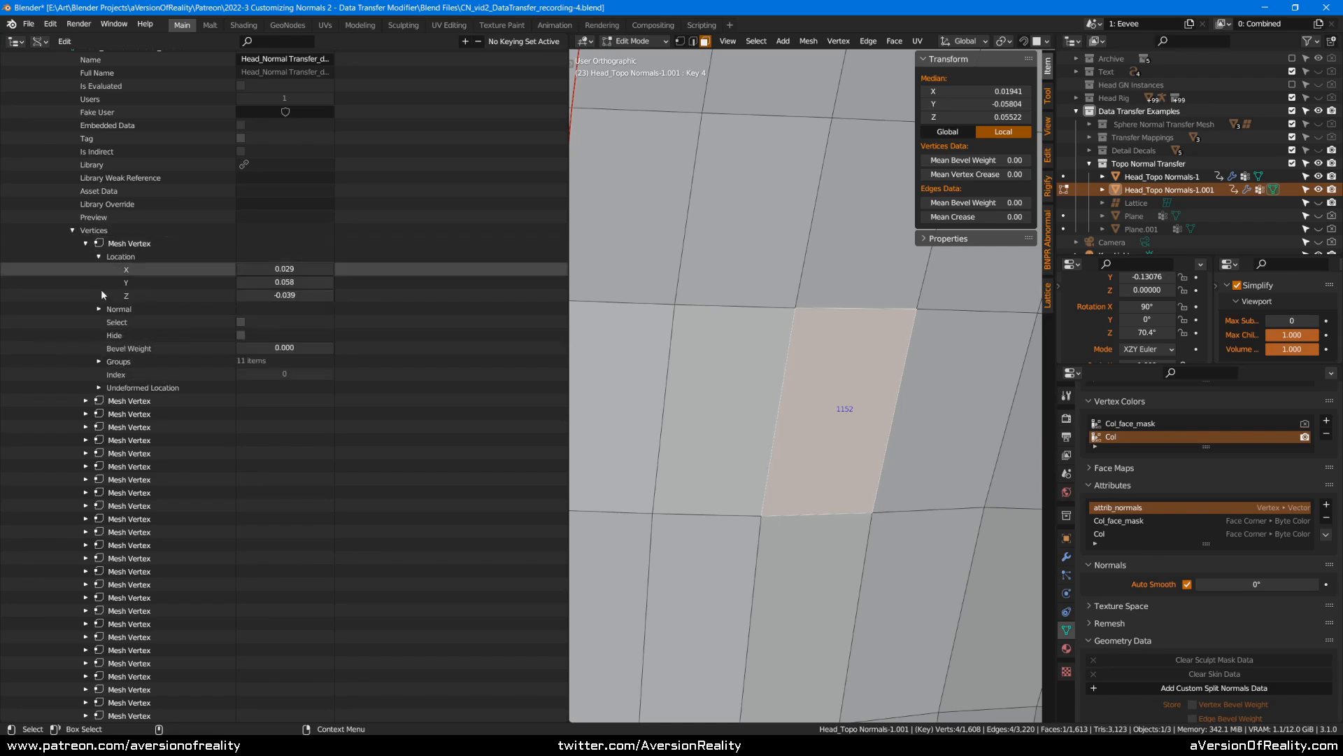
left_click(85, 242)
left_click(72, 231)
left_click(89, 230)
left_click(90, 244)
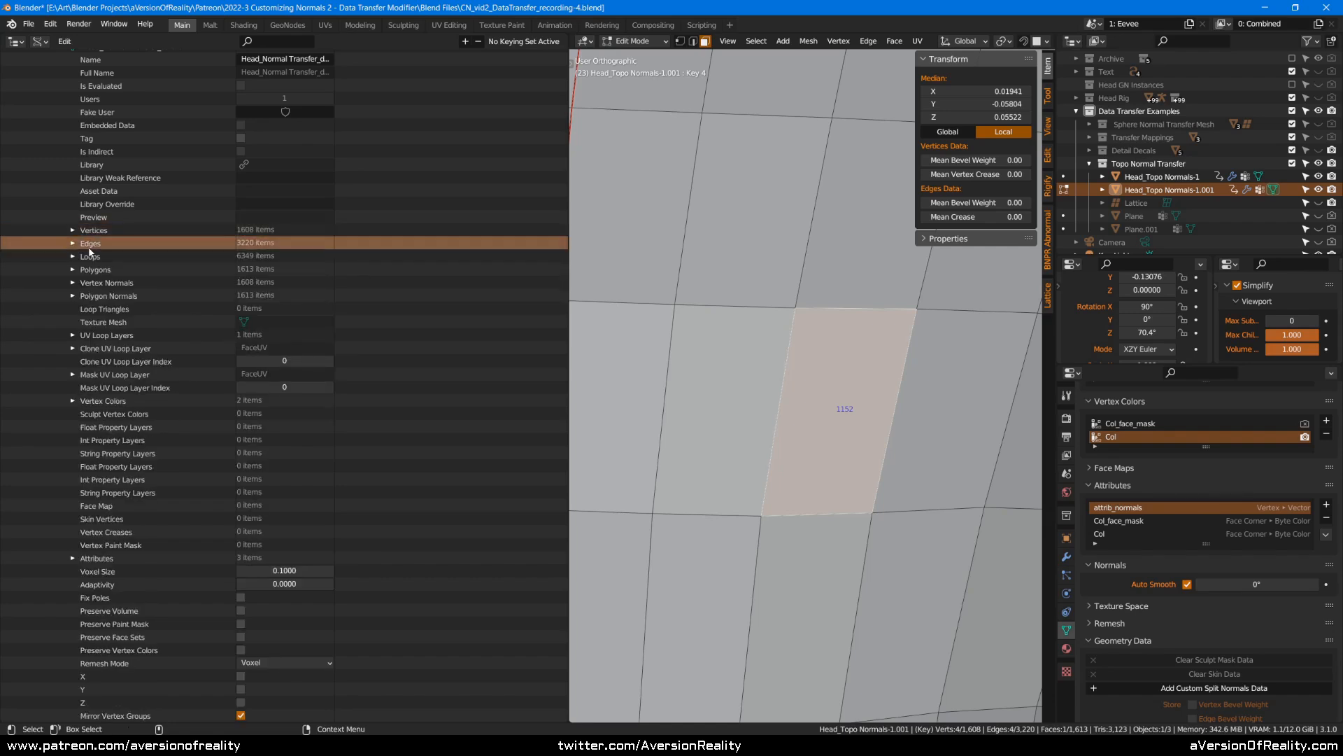
- Expand the mesh's Polygon Normals and view the vector components of the first entry
left_click(91, 270)
left_click(73, 269)
left_click(73, 269)
left_click(73, 296)
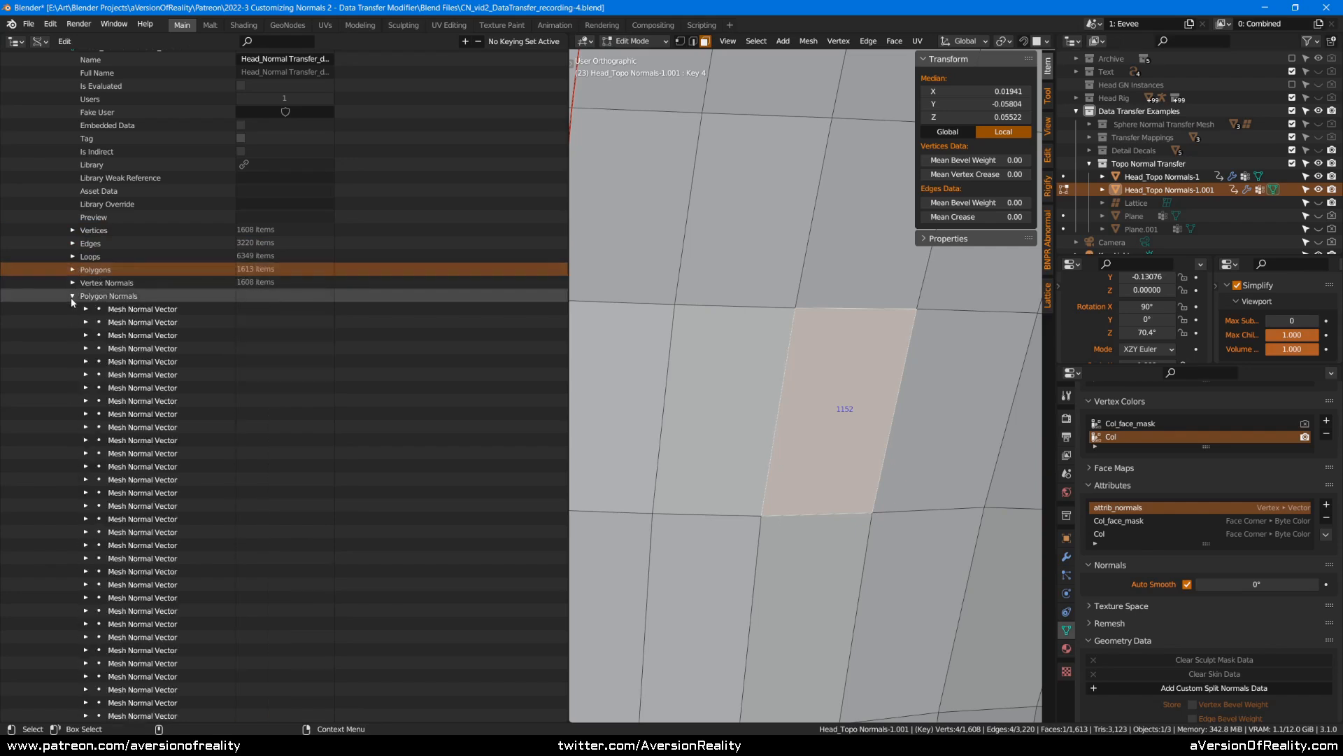
left_click(86, 309, "shift")
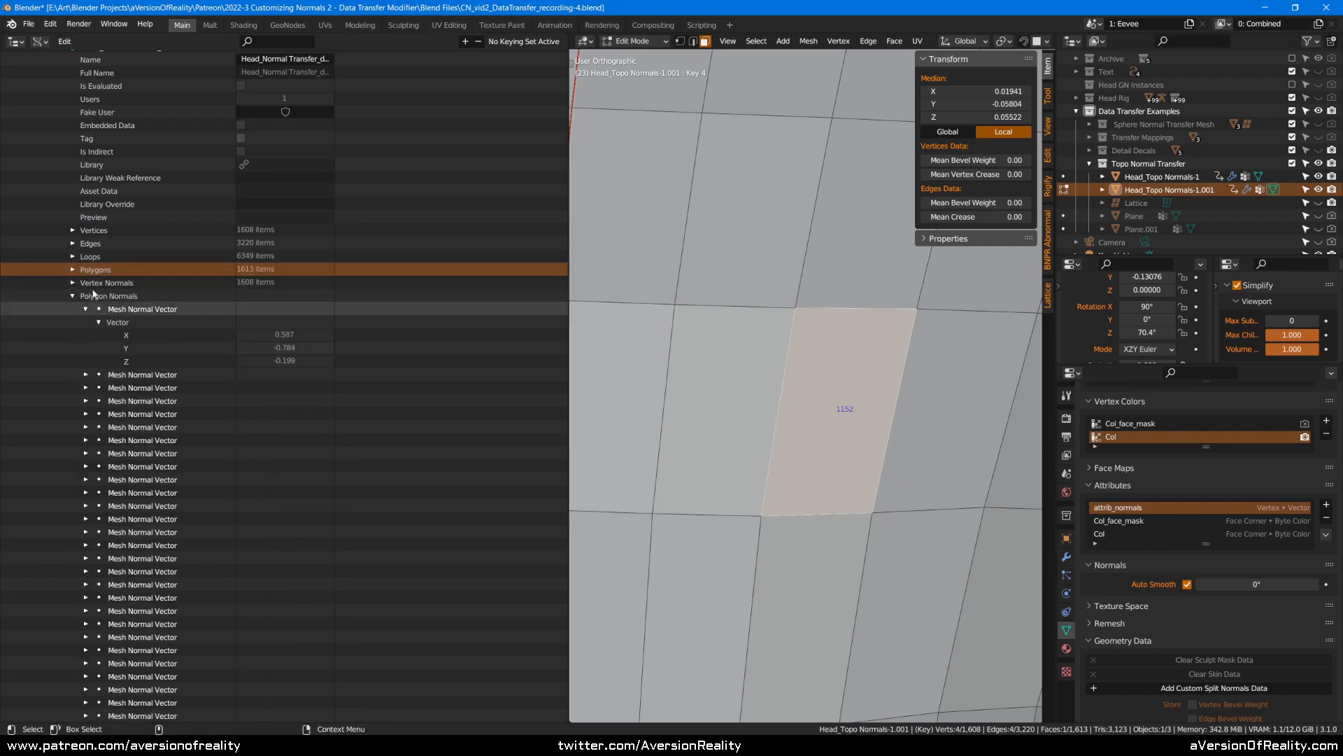
- Inspect the first mesh polygon's vertex indices and Polygon Normal components, and collapse the Polygons list
left_click(73, 270)
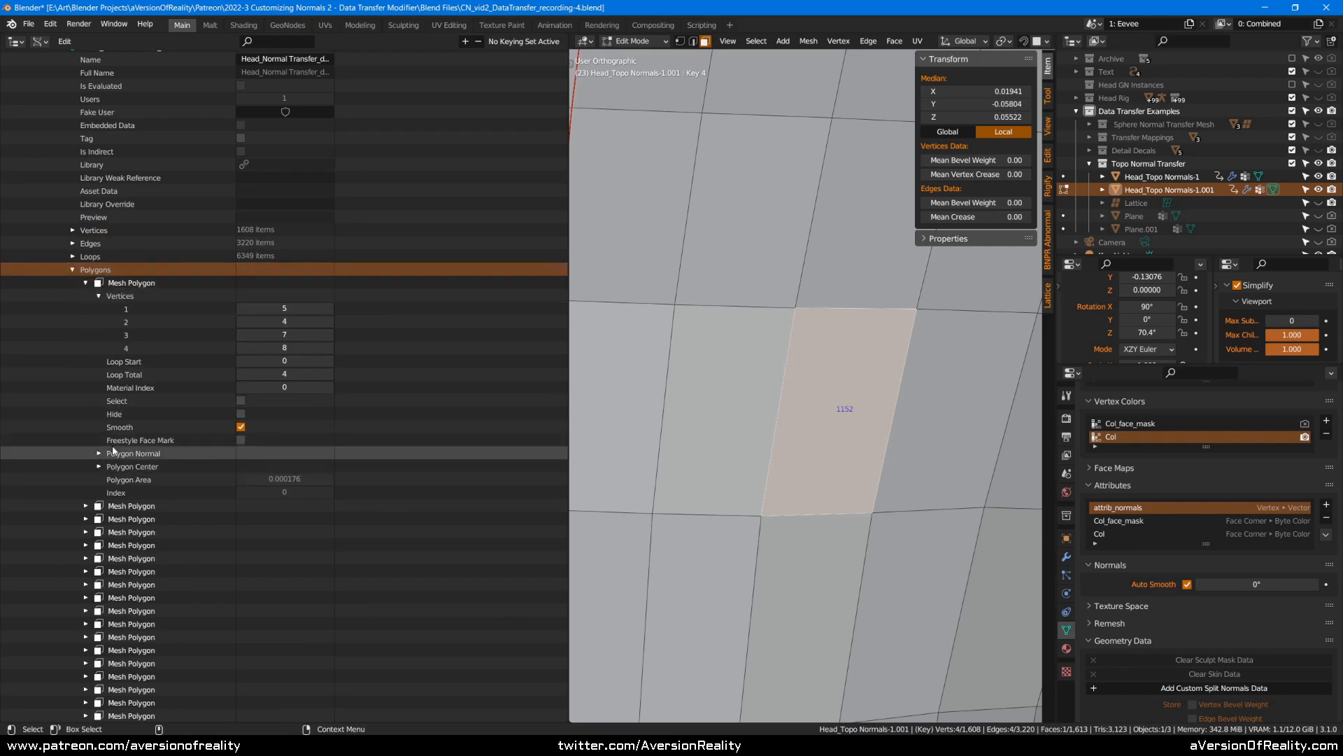
left_click(73, 270)
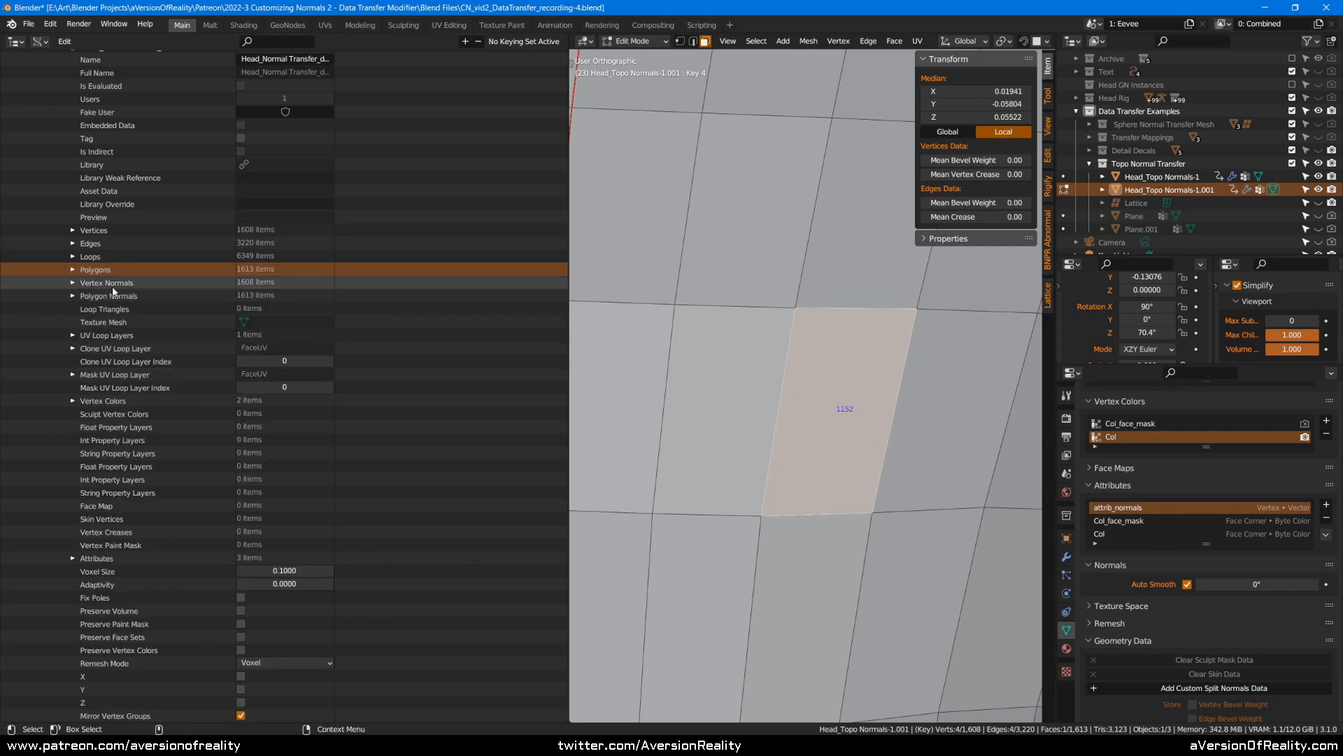
left_click(73, 269)
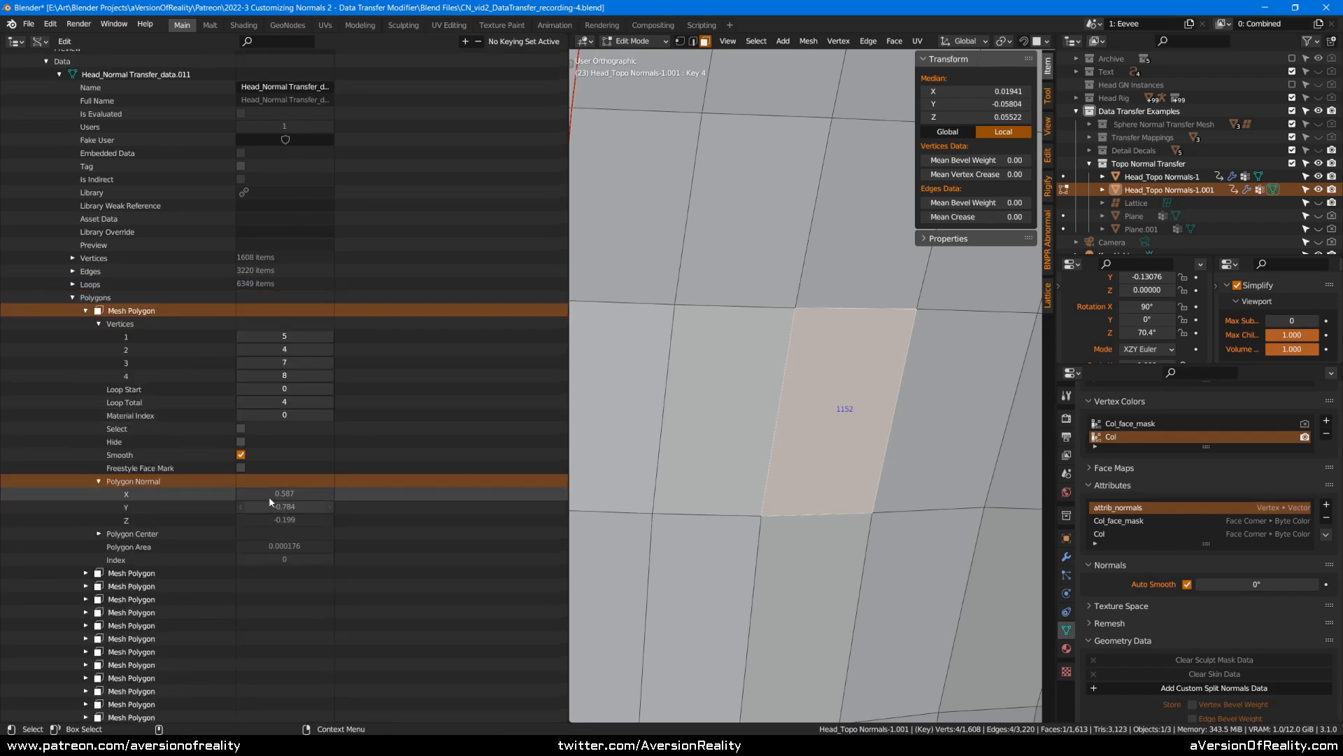
left_click(73, 297)
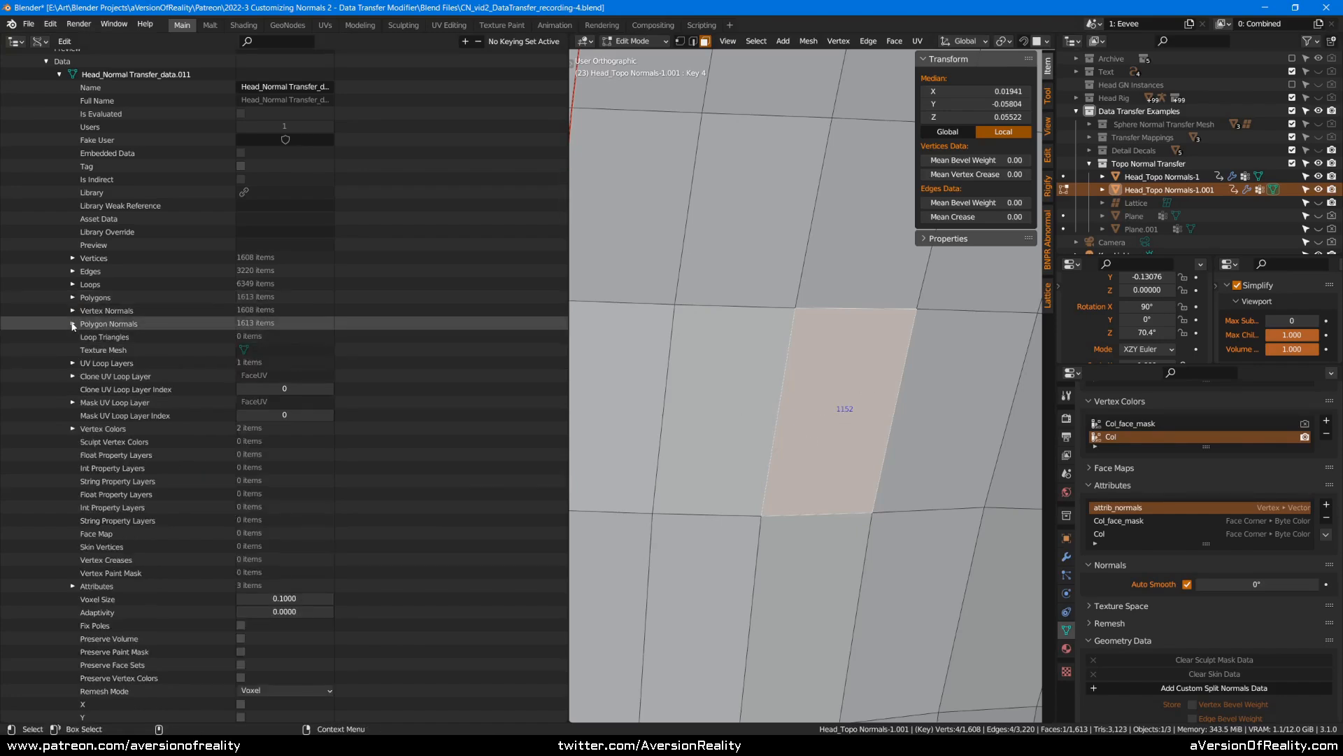
- Expand the mesh's Loops and inspect the vertex, edge, index and normal properties of the first mesh loop
left_click(73, 285)
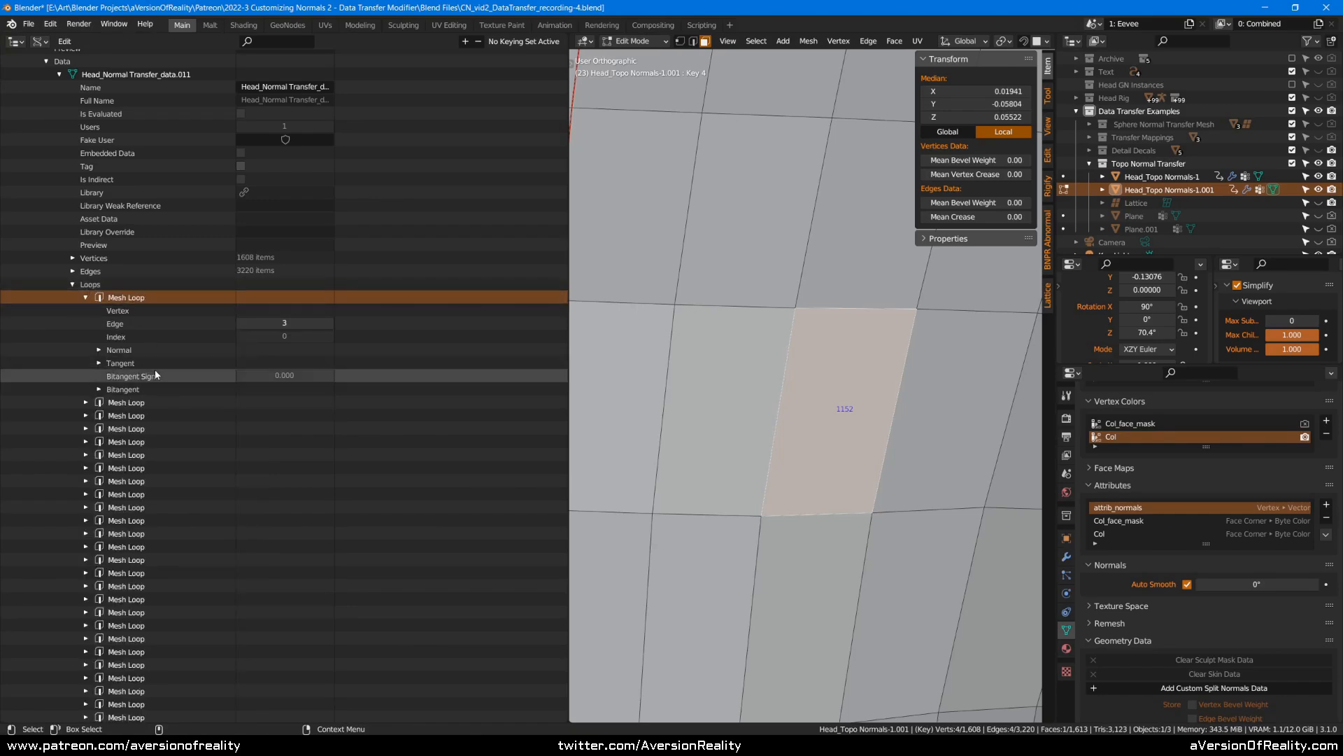
left_click(85, 298)
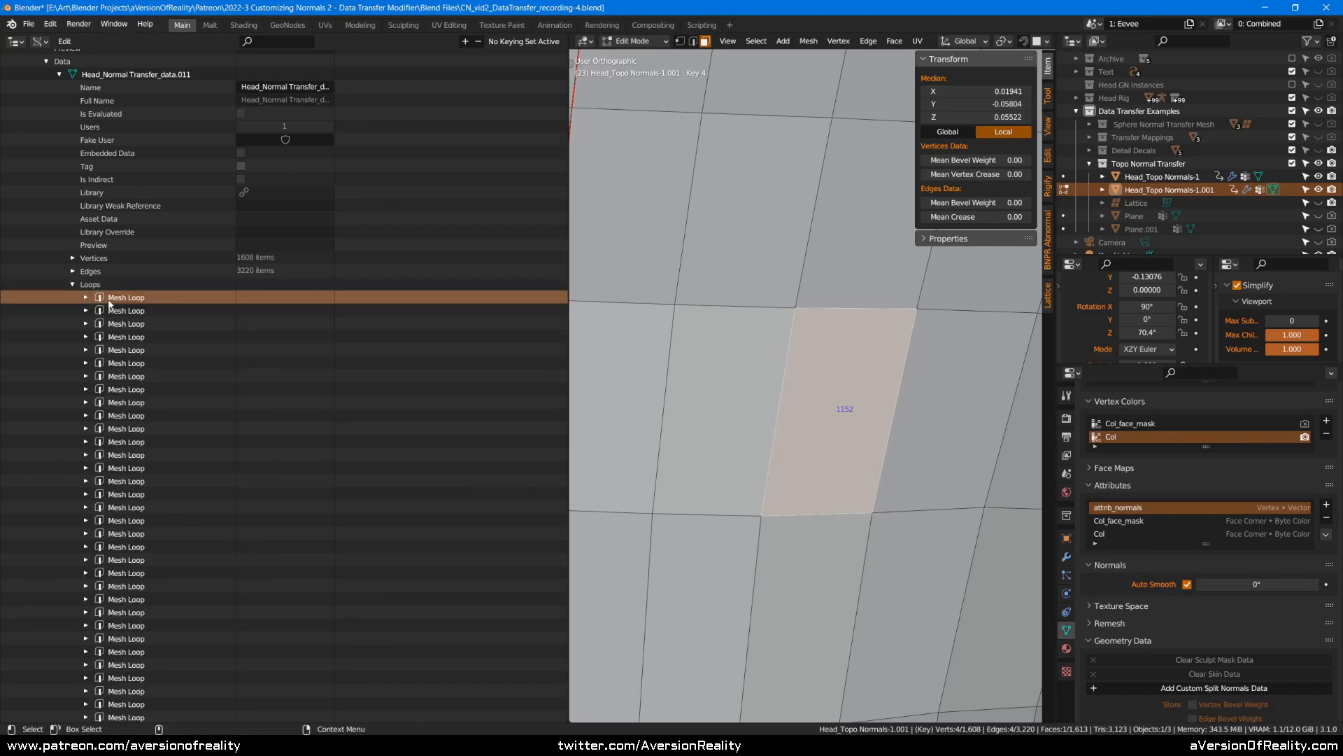
left_click(85, 298)
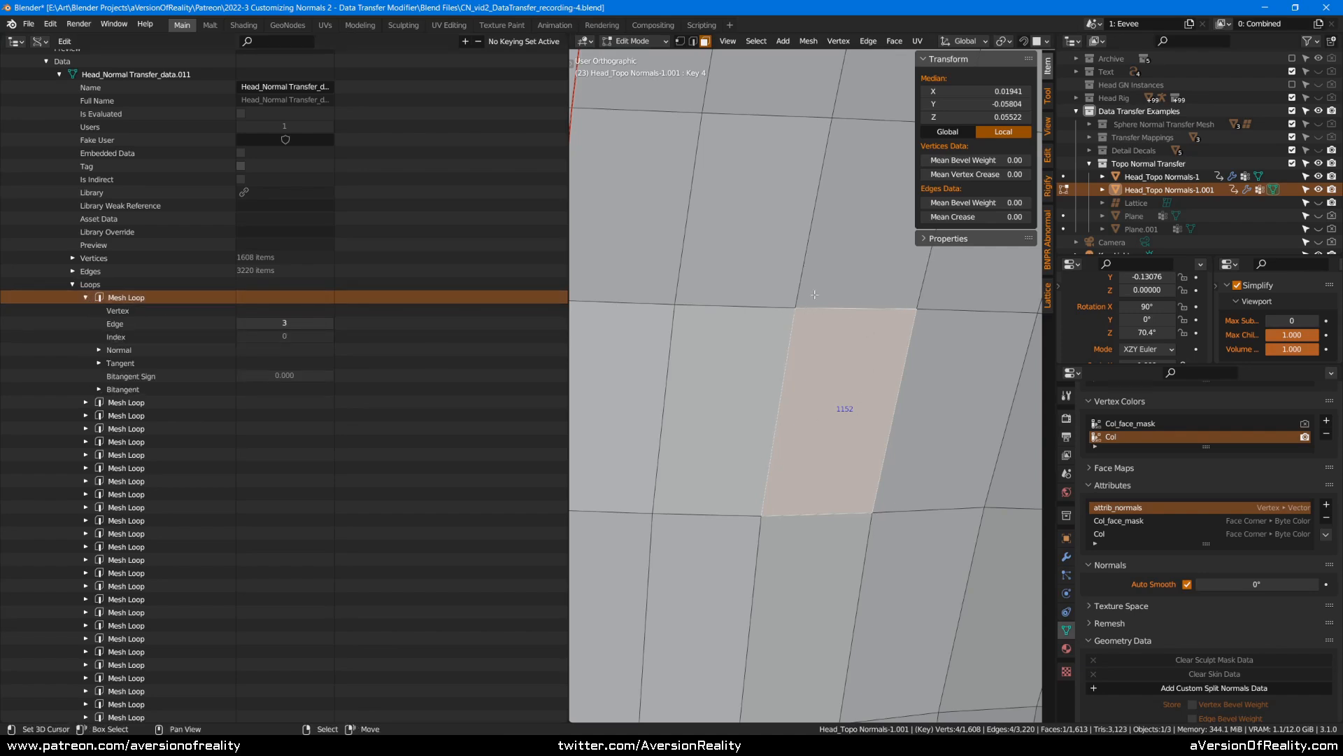
- View the face indices along the horizontal forehead face loop, and reselect only face 1152
scroll(815, 295, "down", 8)
left_click(869, 425, "alt")
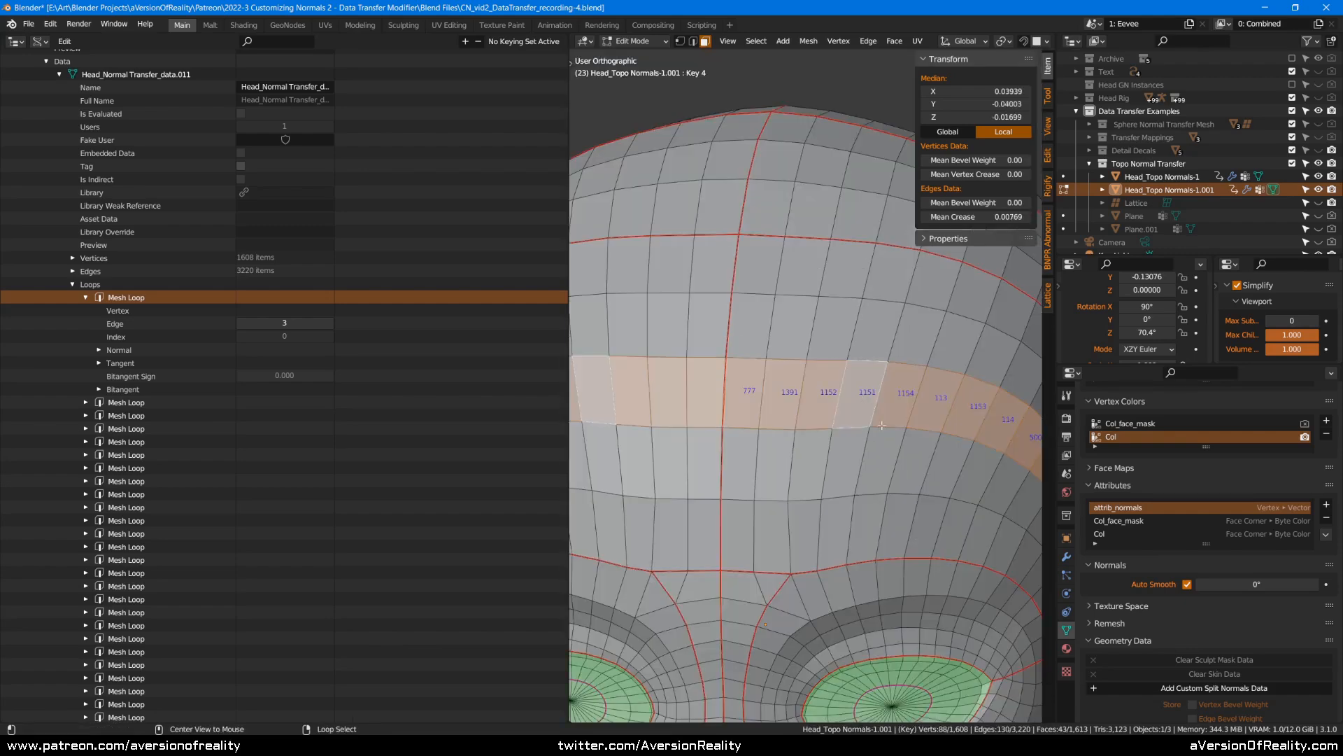
scroll(832, 392, "up", 6)
left_click(826, 392)
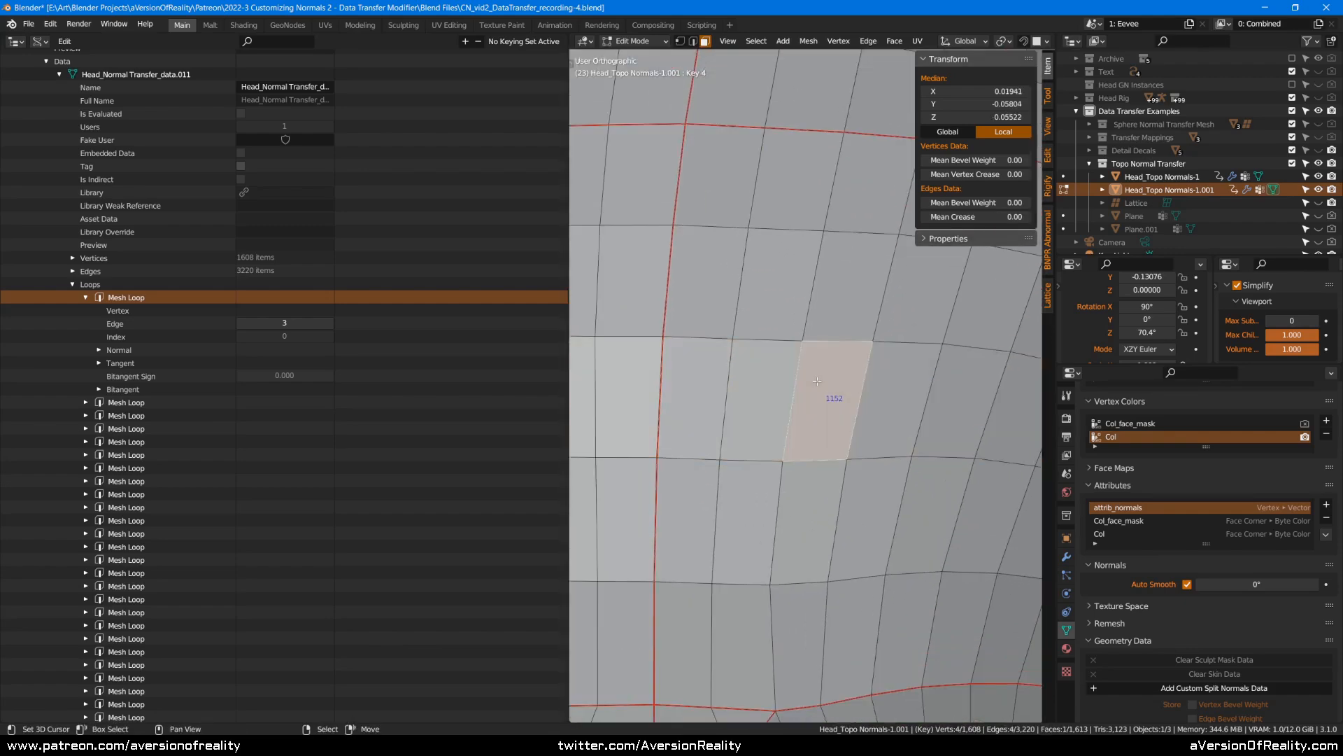
- Expand the Normal components of the first and seventh mesh loops in the Loops list
scroll(804, 385, "up", 2)
scroll(782, 375, "up", 2)
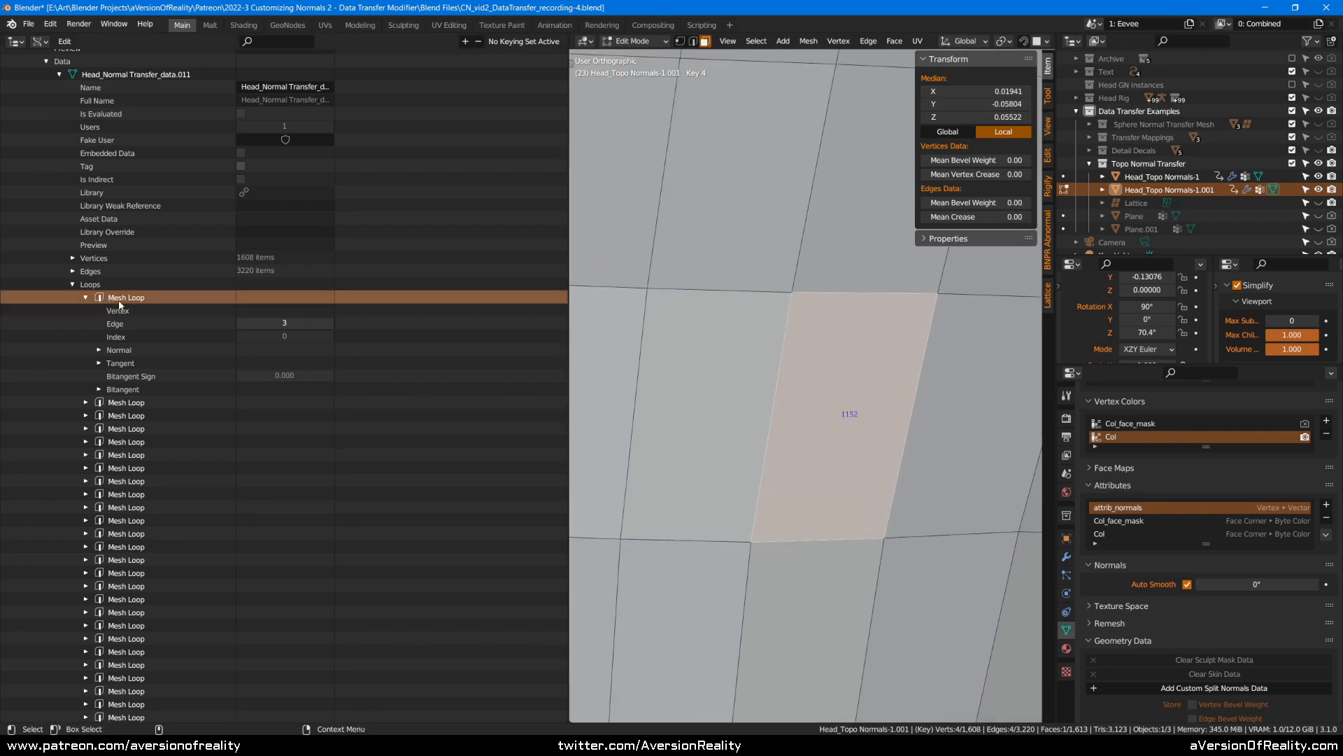
scroll(114, 428, "down", 2)
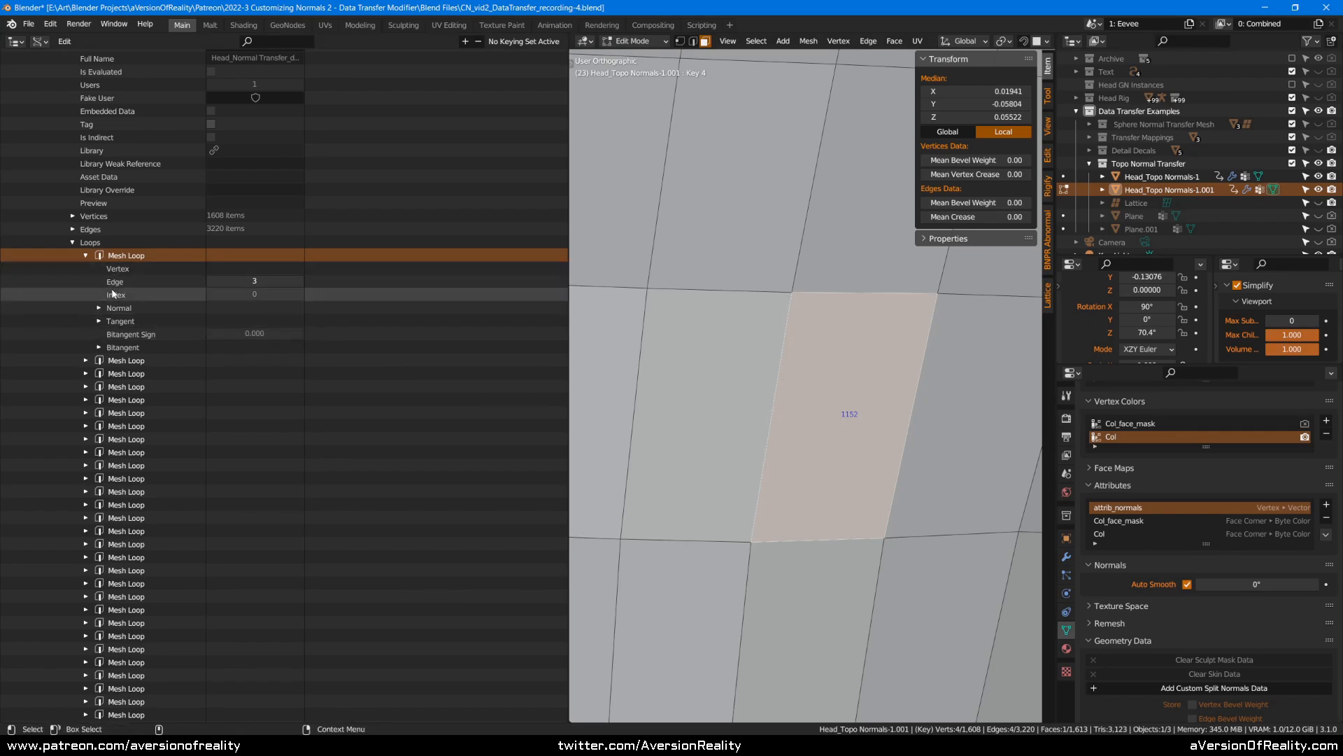
left_click(99, 310)
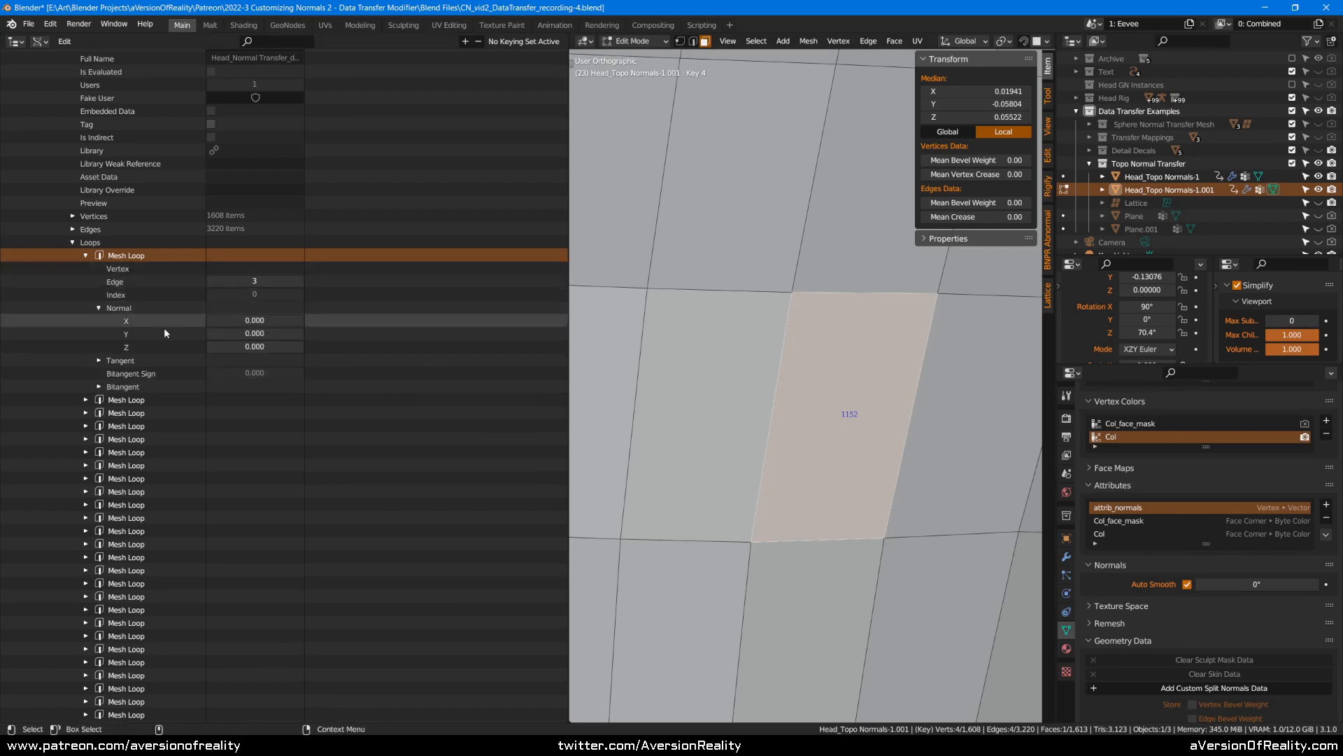
left_click(86, 466)
left_click(98, 518)
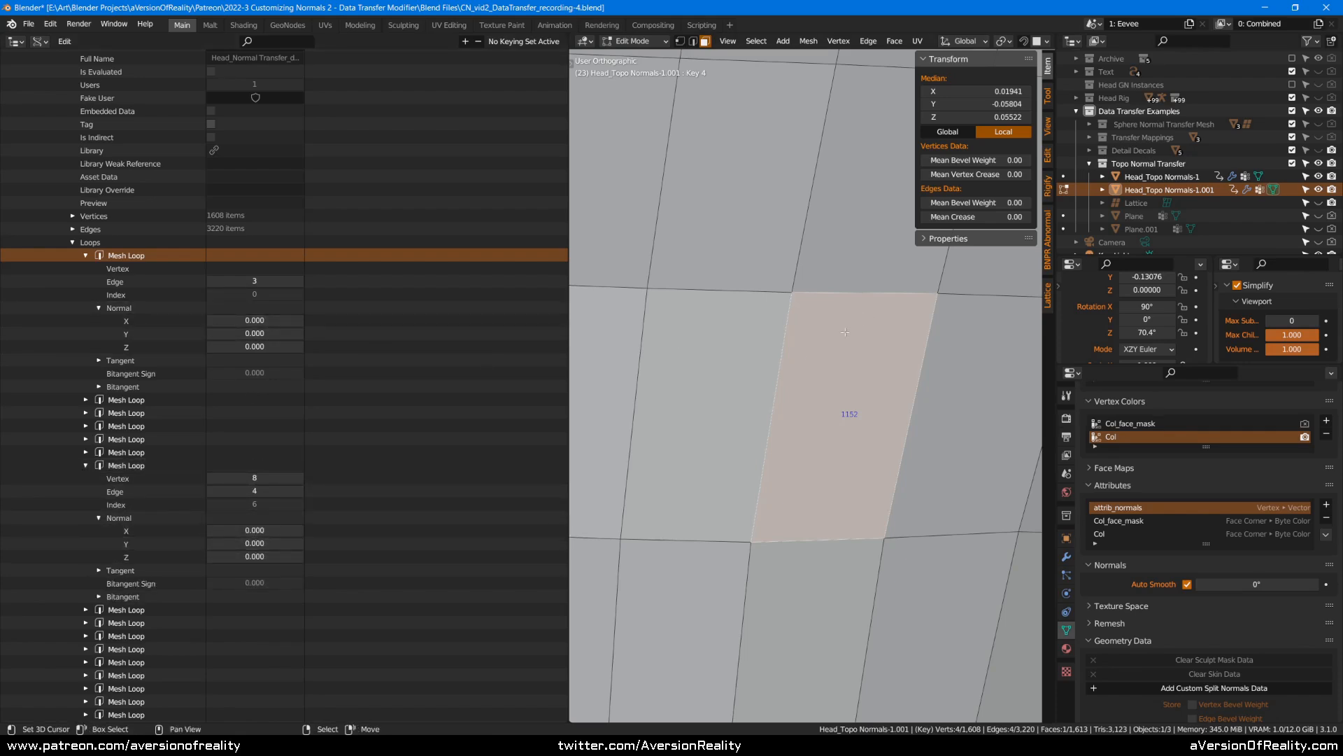
- Examine the corners of face 1152 on the forehead and the faces surrounding it
middle_click_drag(854, 325, 854, 309)
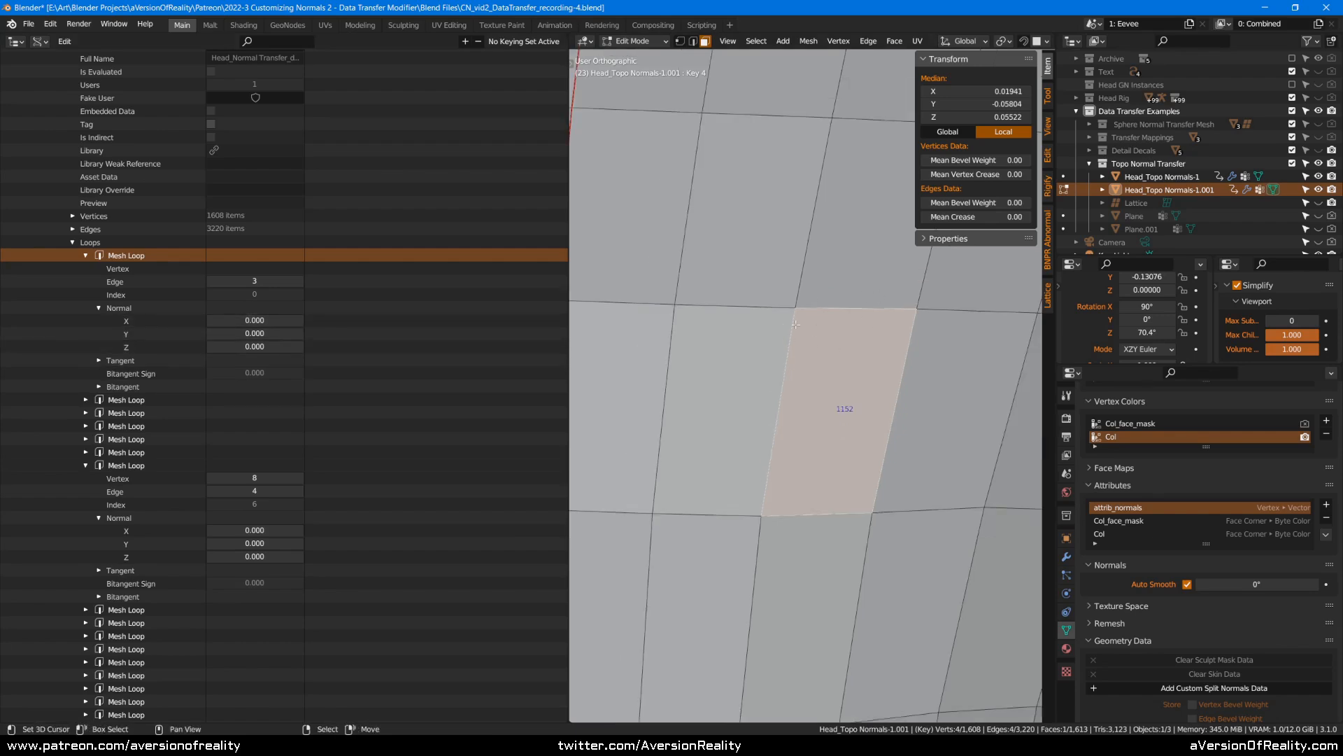
scroll(853, 292, "down", 2)
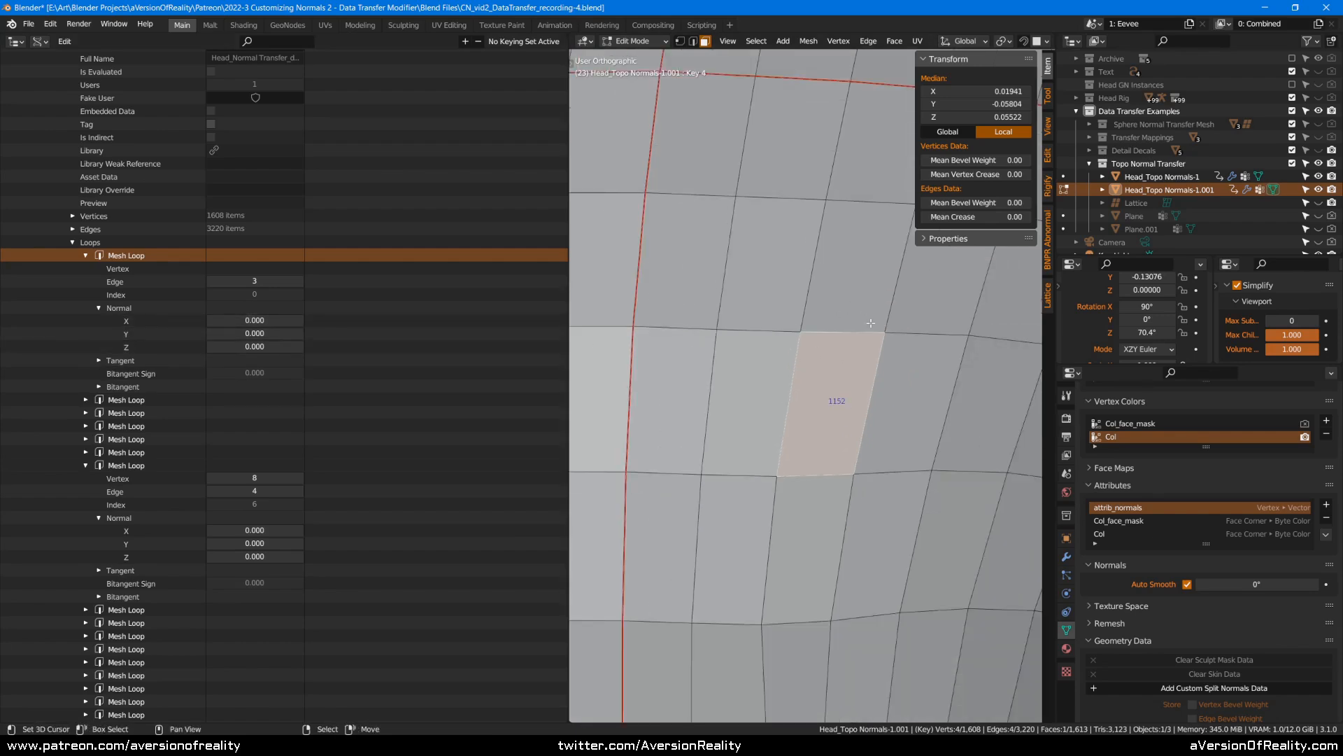
scroll(782, 322, "down", 2)
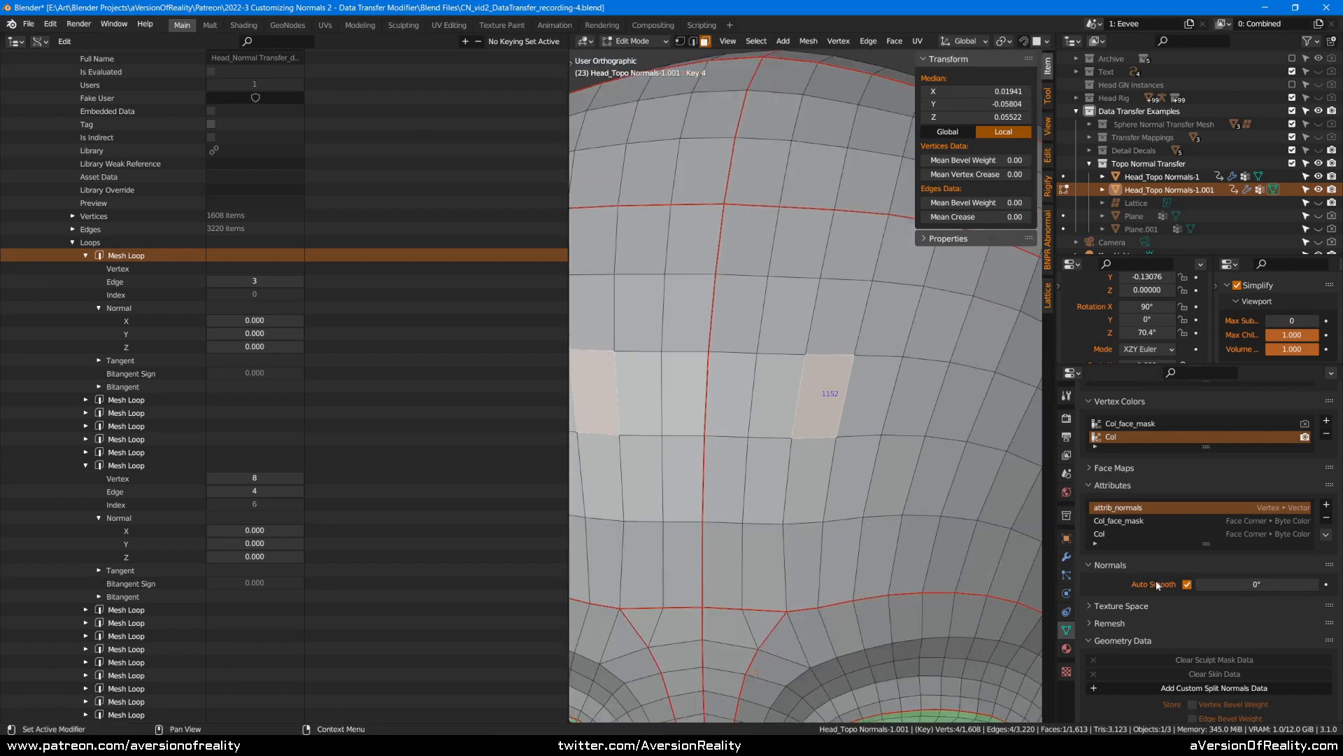
scroll(790, 366, "down", 2)
scroll(789, 366, "up", 3)
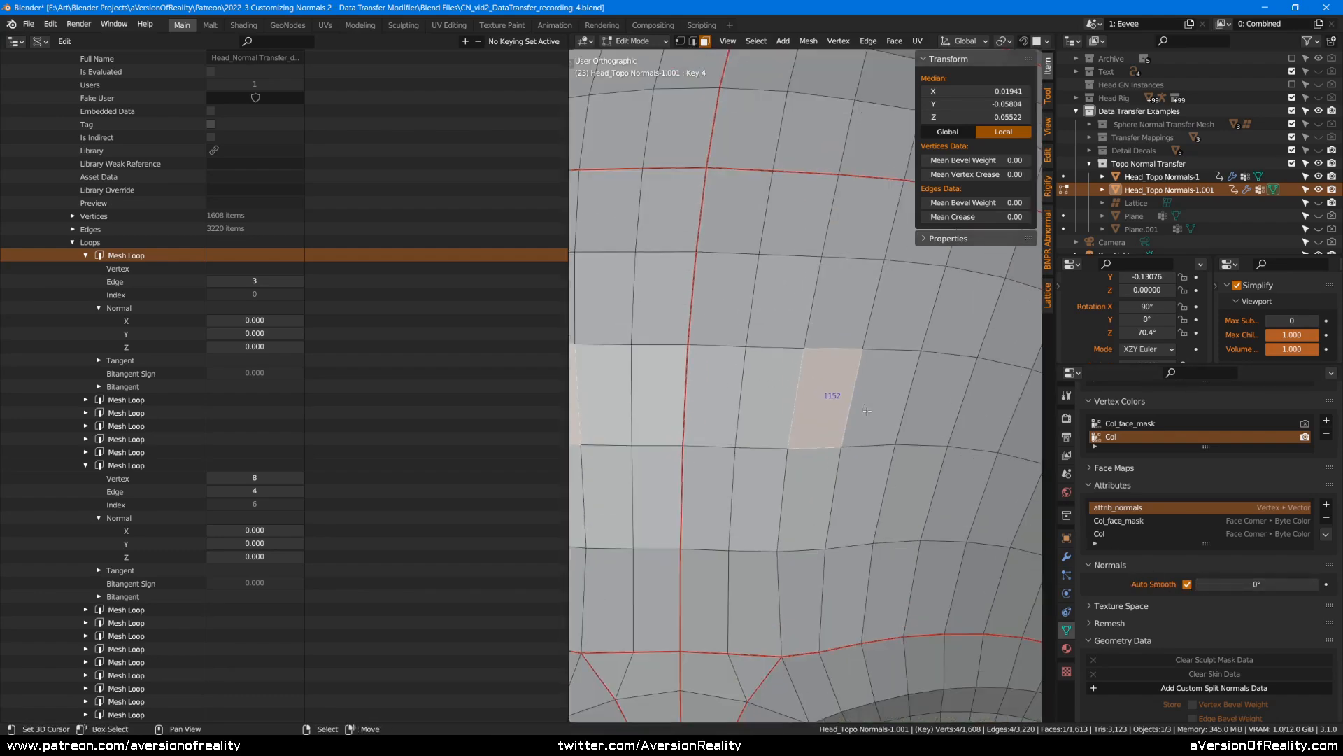
scroll(832, 367, "up", 2)
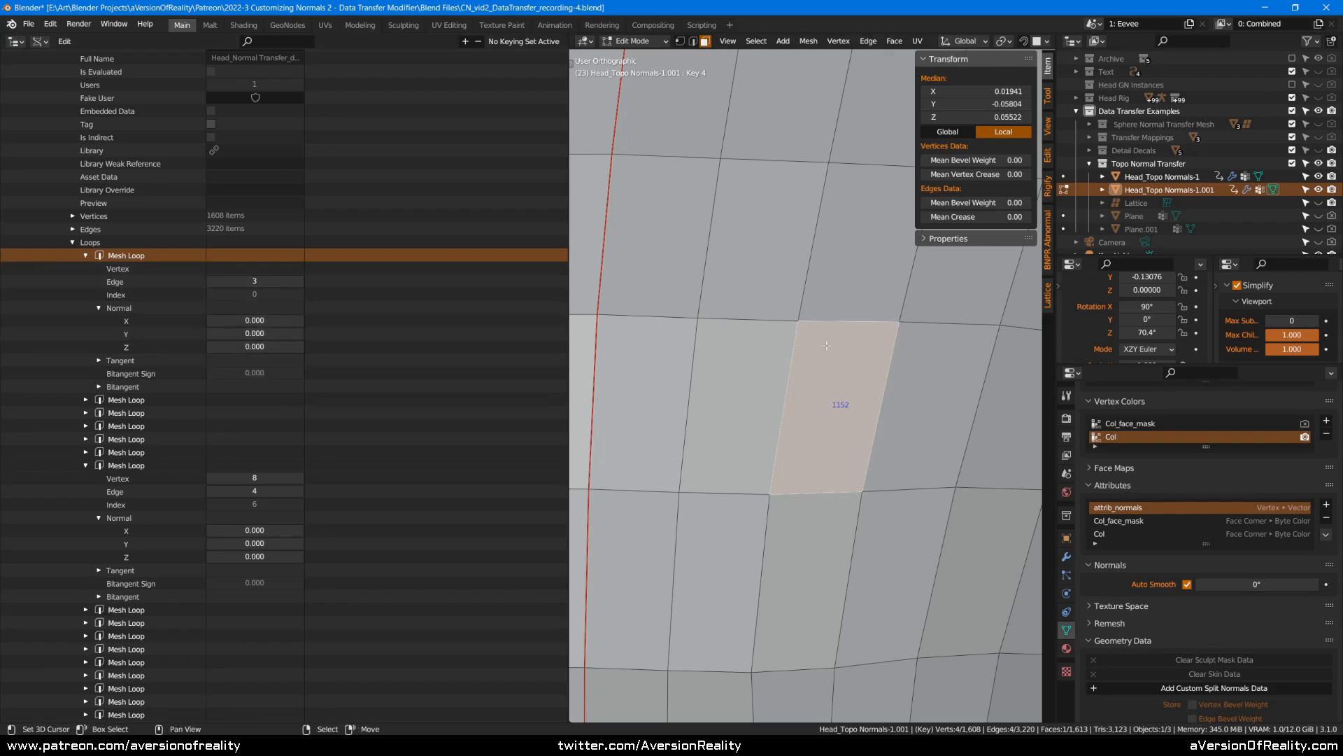
scroll(829, 391, "down", 5)
scroll(829, 392, "up", 3)
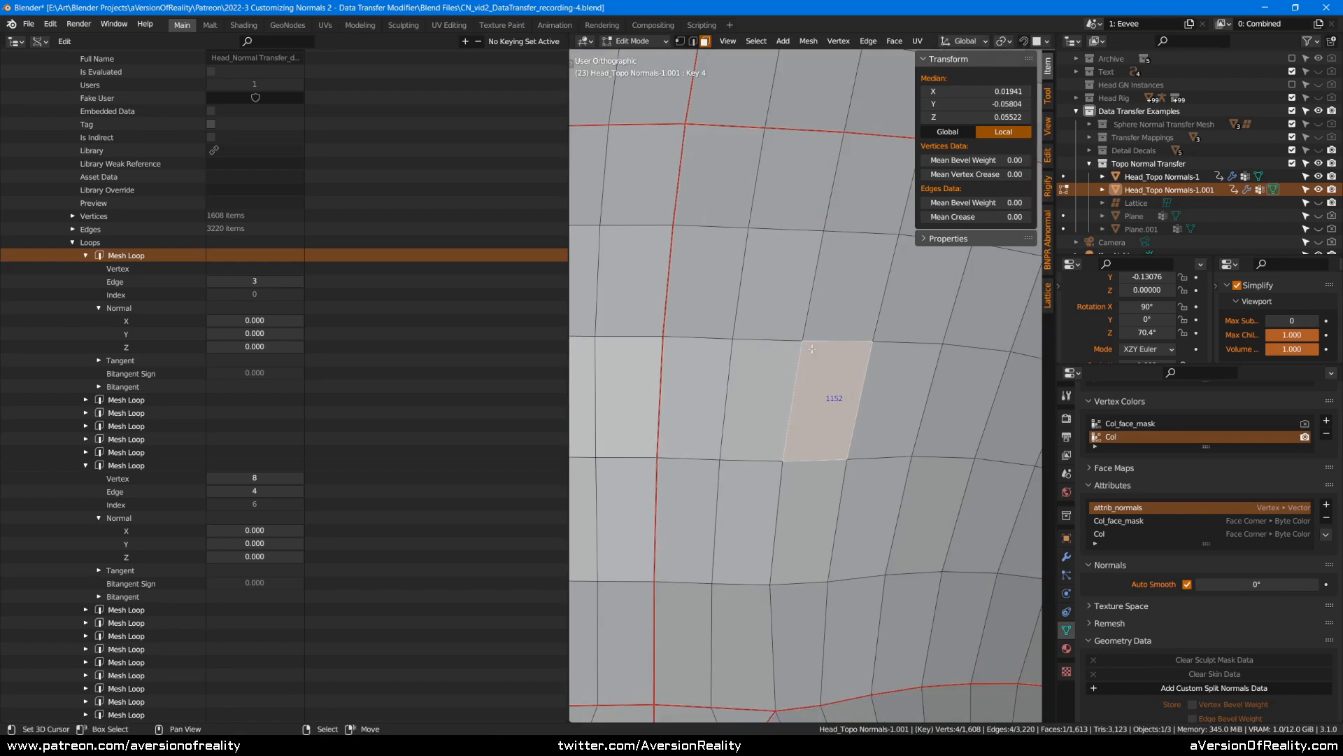
- Enlarge the 3D viewport and display the split normals overlay on the head mesh
left_click_drag(568, 201, 480, 203)
scroll(763, 356, "down", 5)
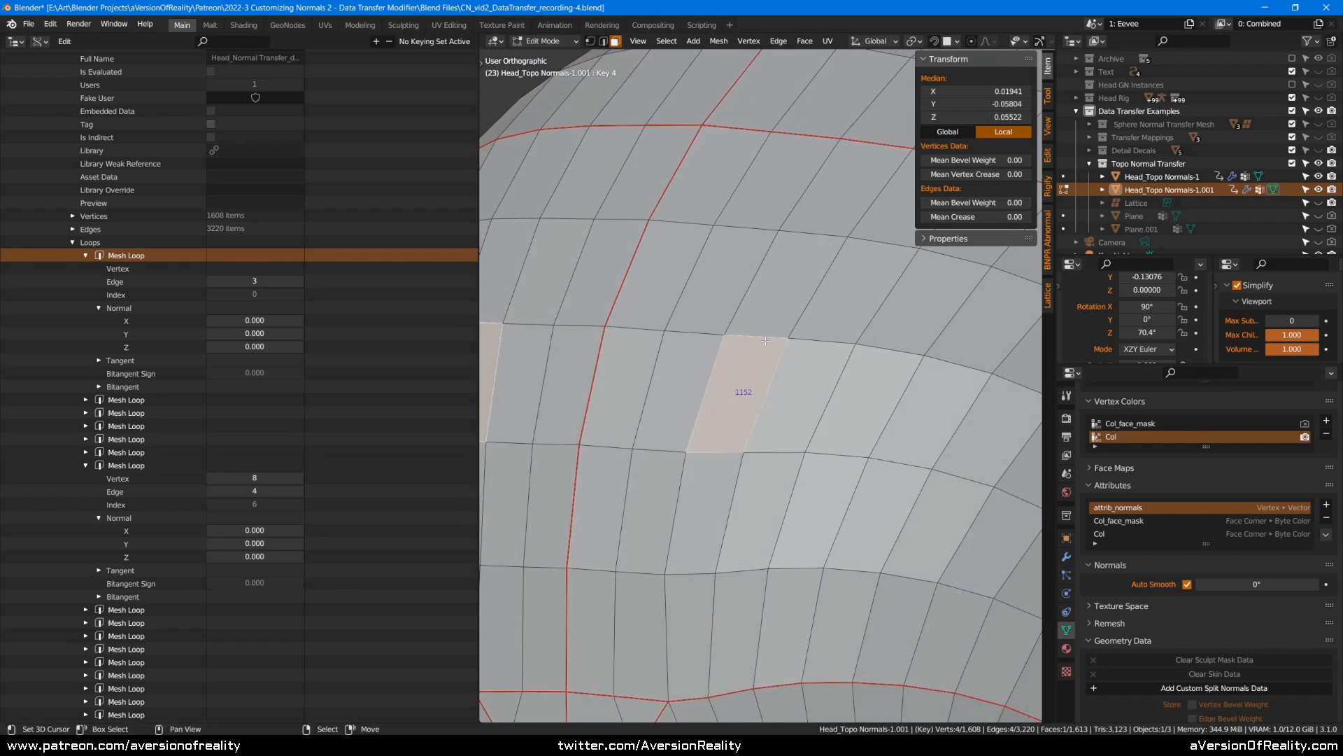
left_click(959, 42)
left_click_drag(480, 162, 310, 158)
left_click(960, 42)
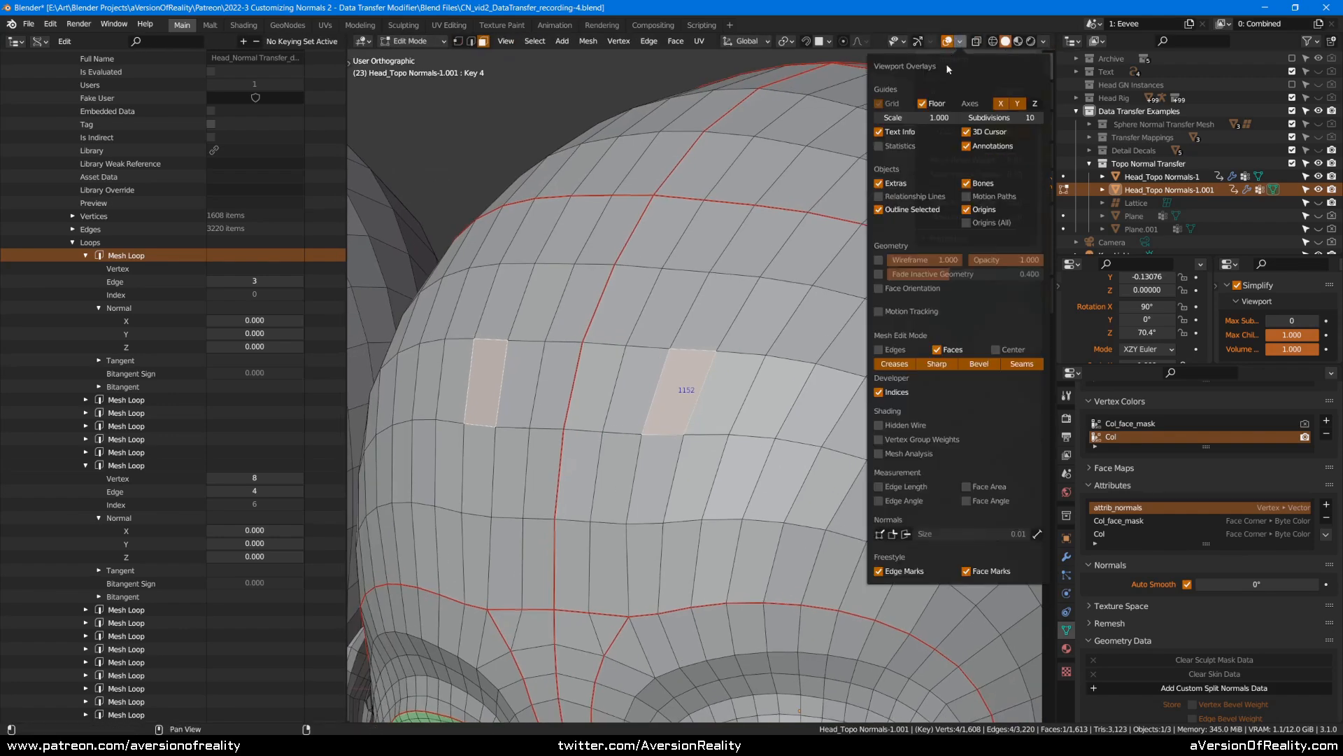
left_click(893, 534)
key("n")
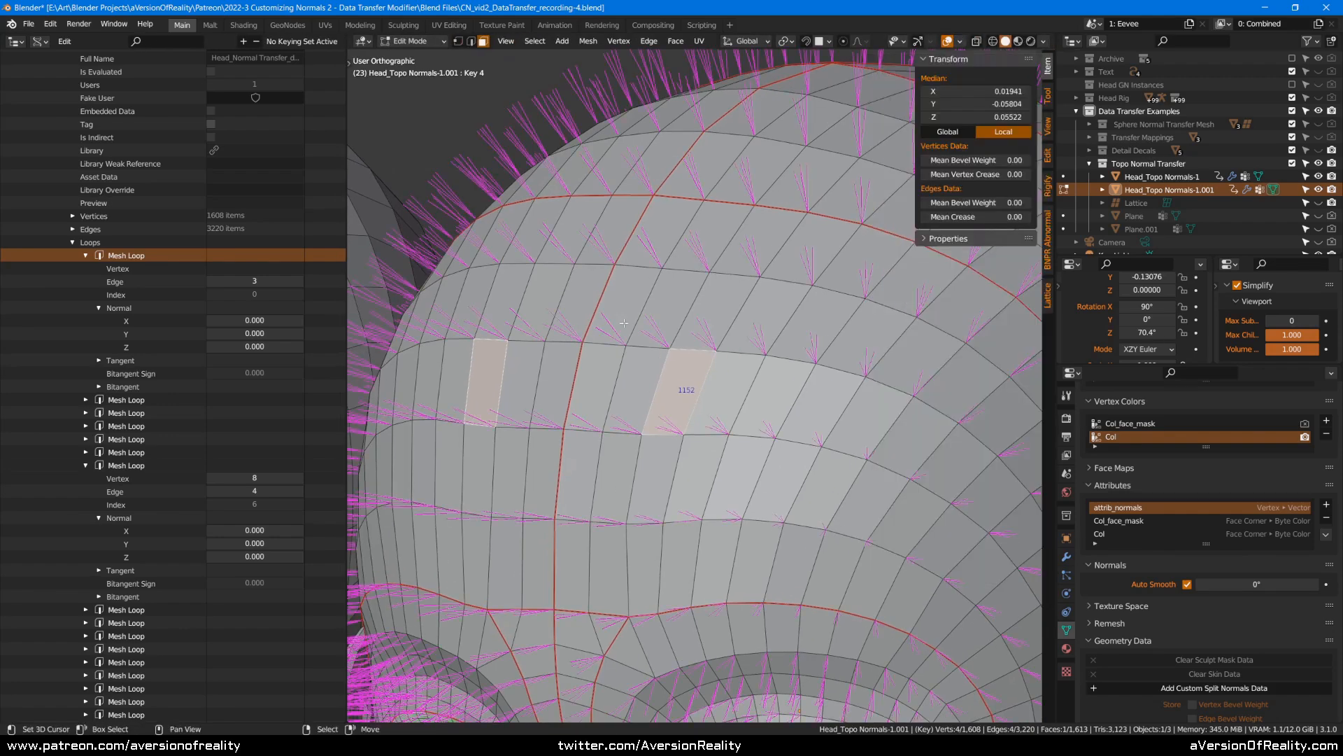
- Examine the split normals at the corners of face 1152 and compare them with the mesh loops' Normal entries
scroll(692, 335, "up", 5)
scroll(692, 335, "up", 3)
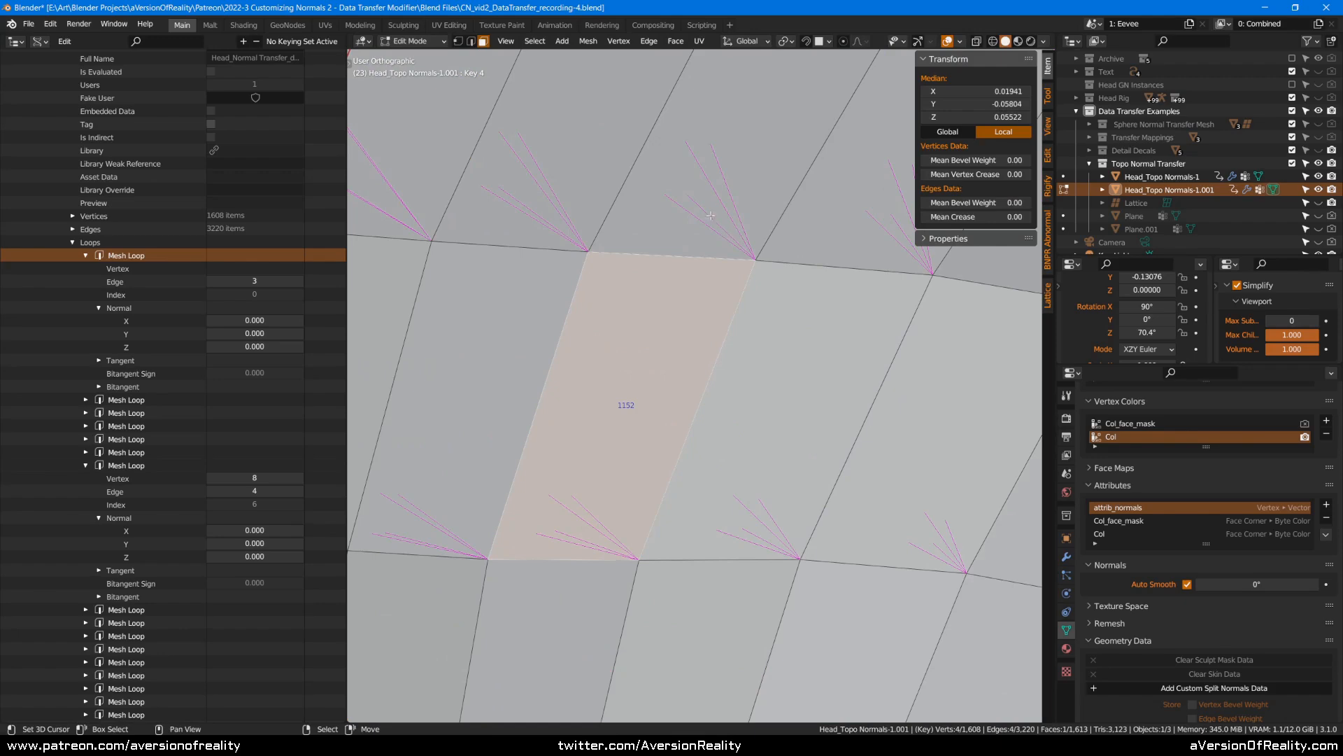
scroll(707, 222, "down", 3)
middle_click_drag(777, 241, 780, 303)
scroll(781, 303, "down", 3)
scroll(781, 303, "up", 3)
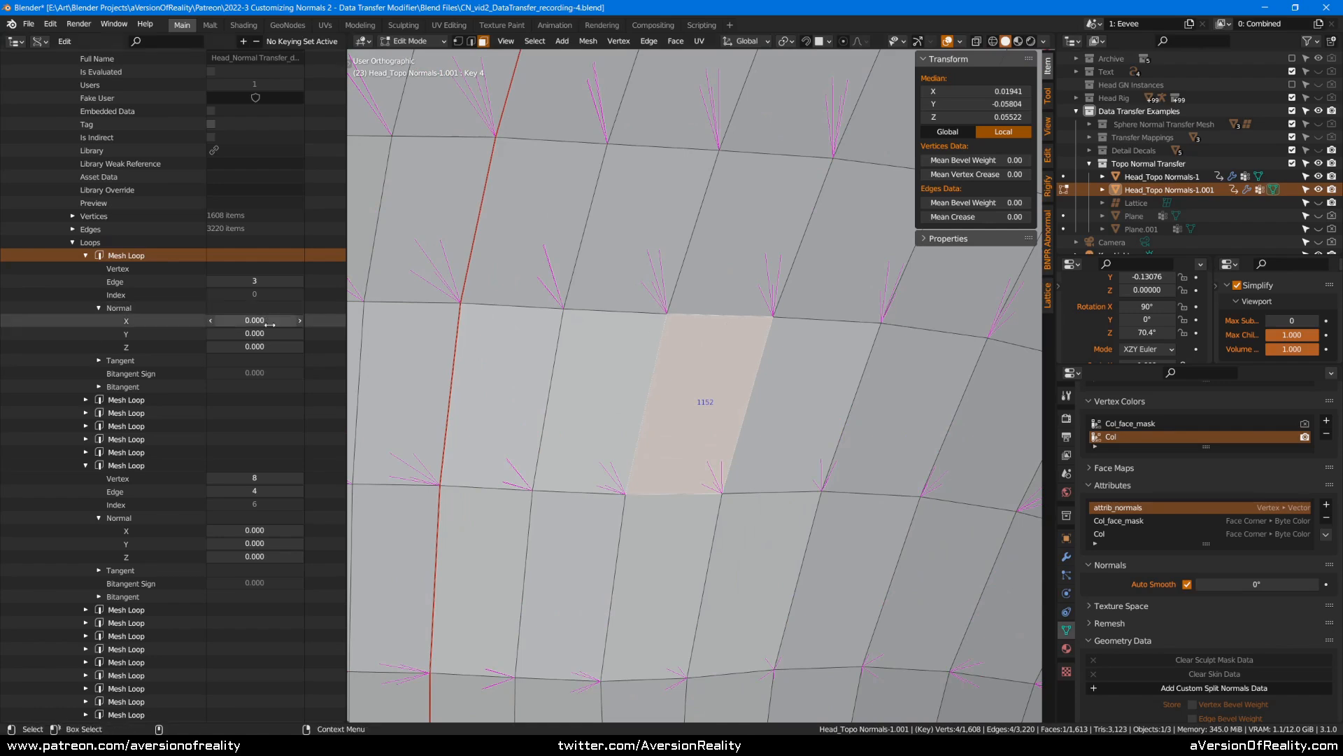
scroll(259, 364, "down", 4)
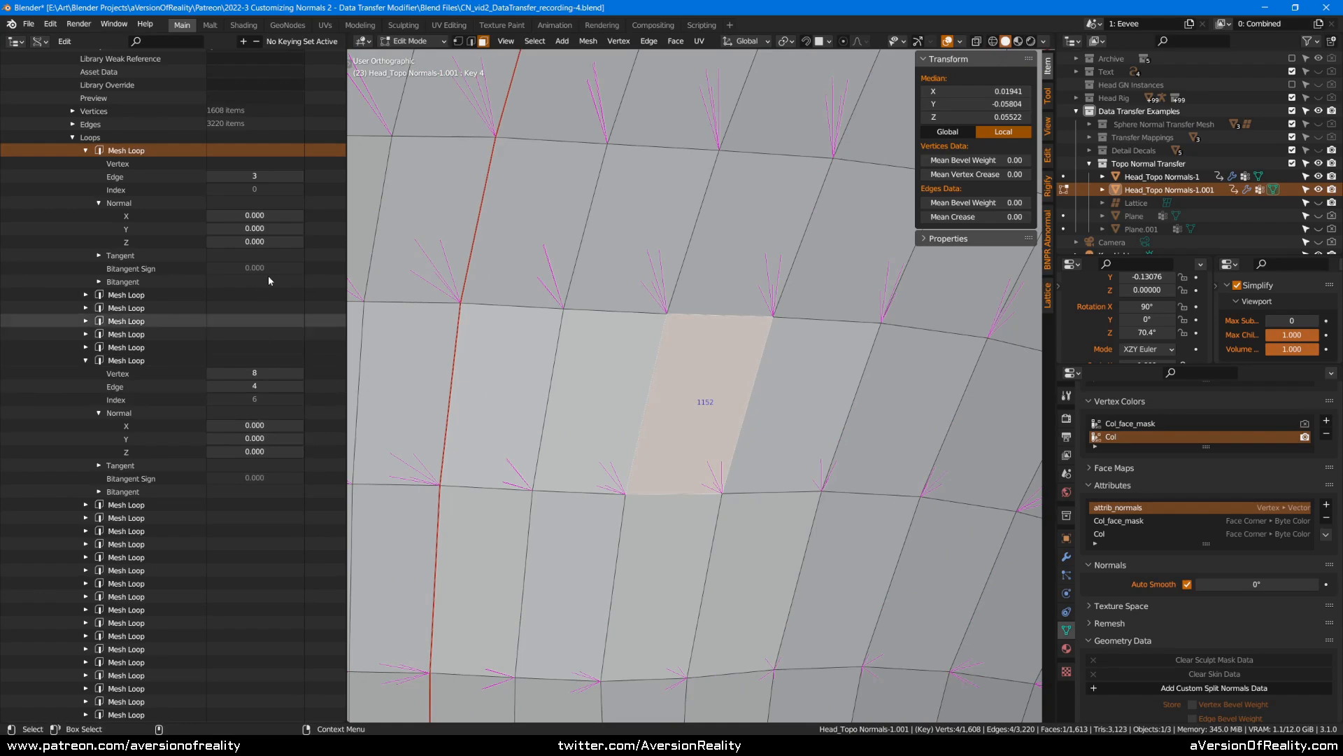
scroll(142, 293, "up", 3)
middle_click_drag(713, 336, 700, 320)
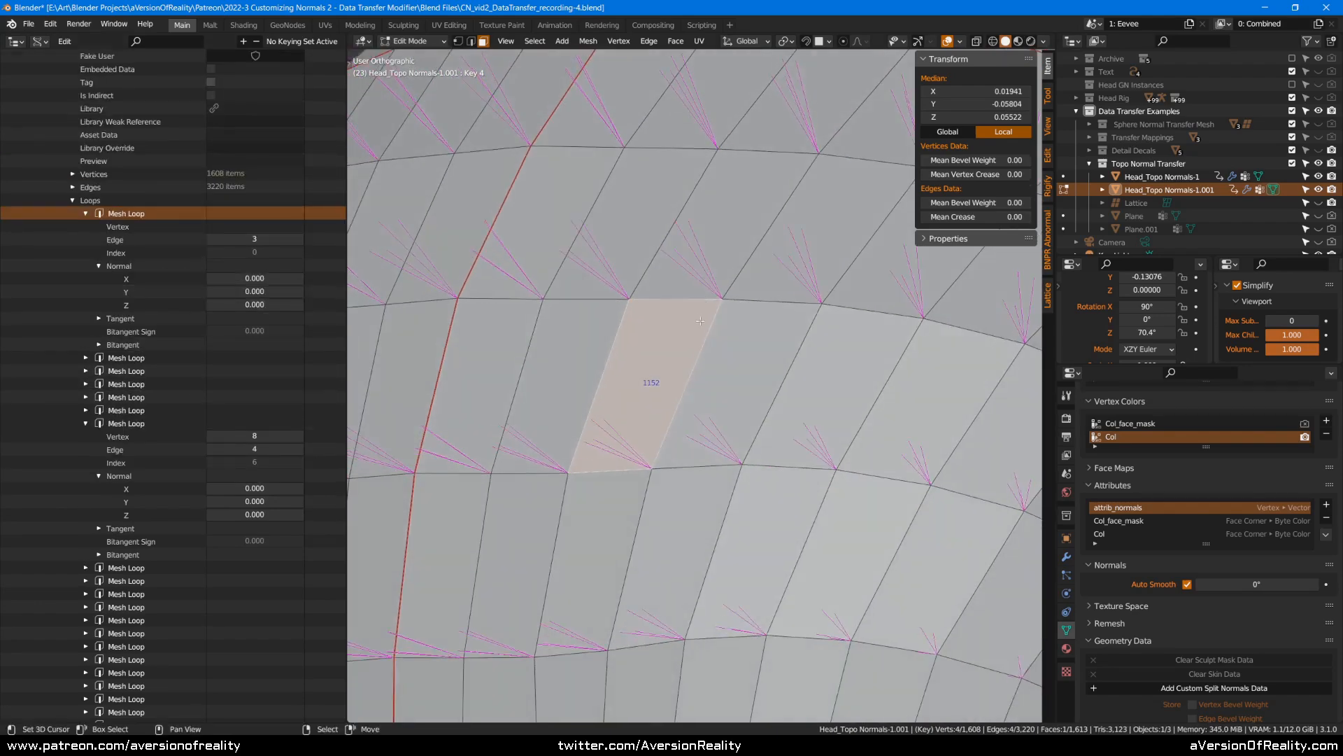
scroll(689, 308, "down", 8)
scroll(689, 308, "up", 5)
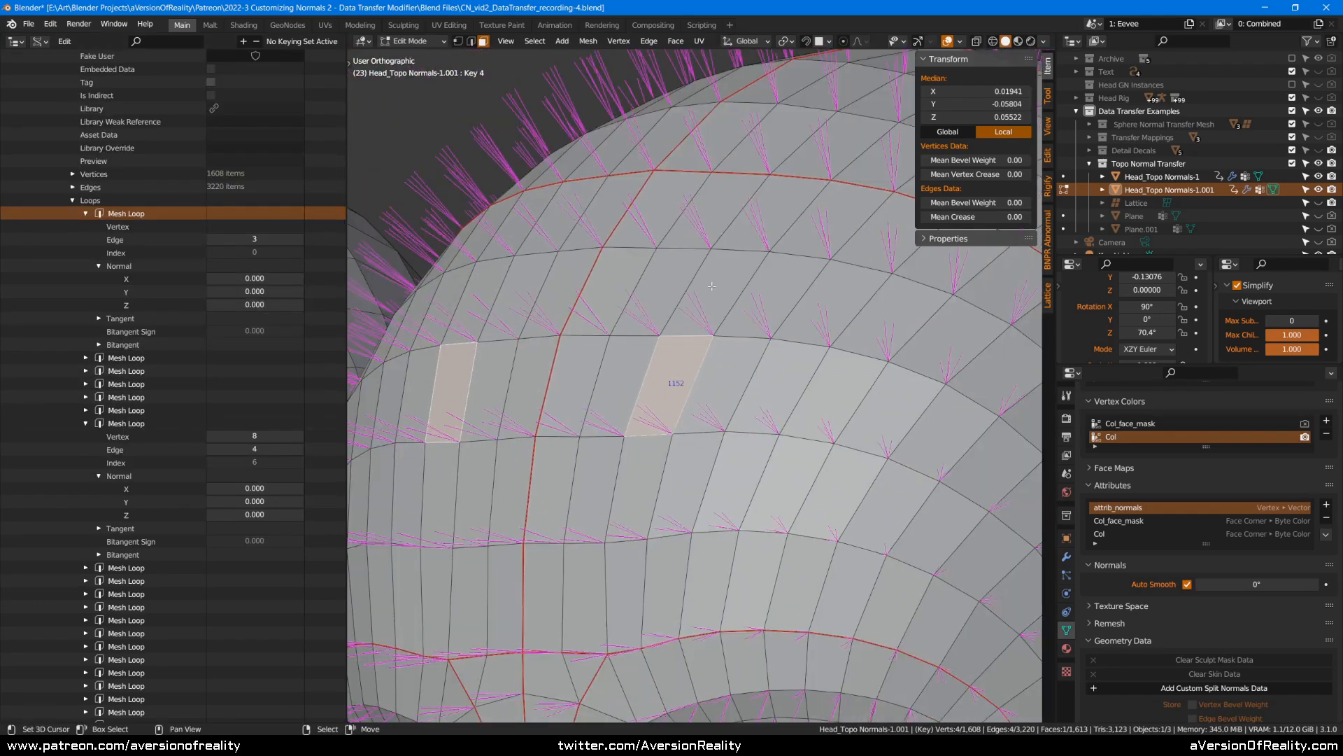
scroll(704, 286, "up", 3)
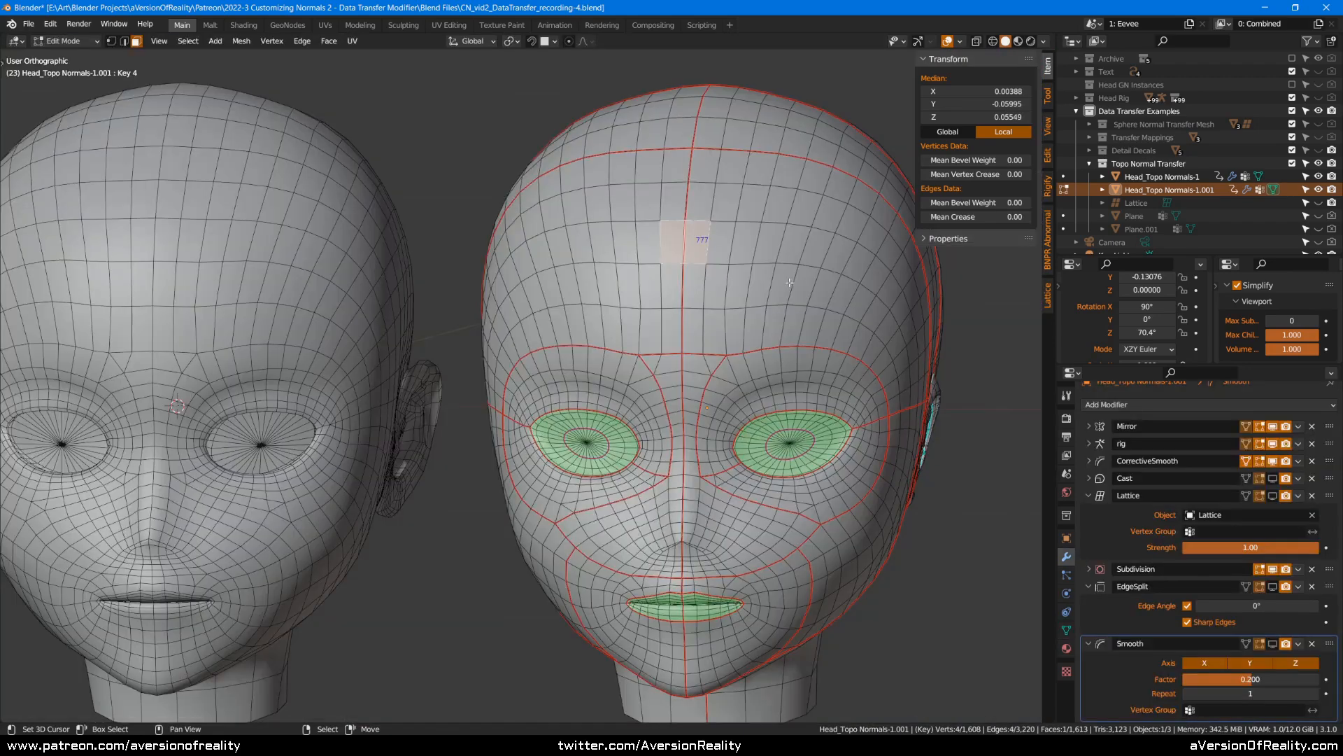
- Switch Head_Topo Normals-1.001 to Object Mode and review its shape keys and modifier stack
scroll(801, 274, "up", 1)
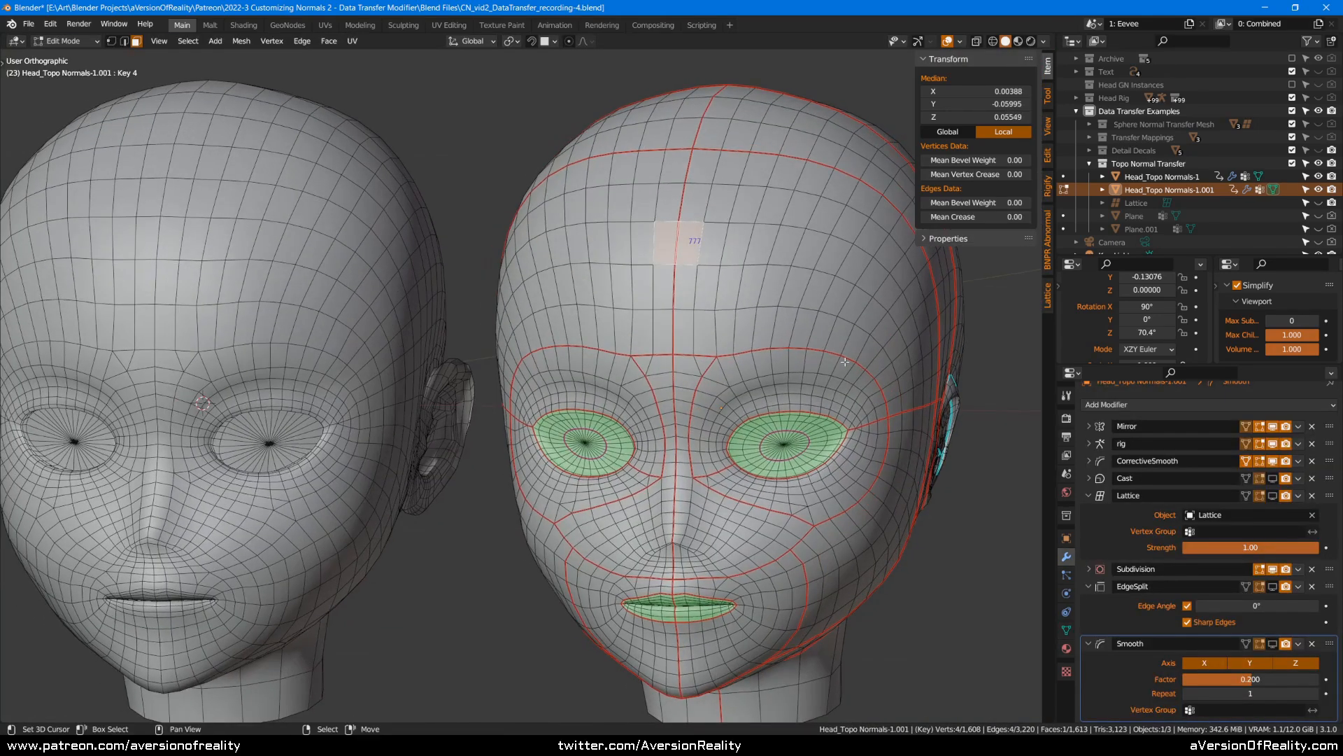
key("Tab")
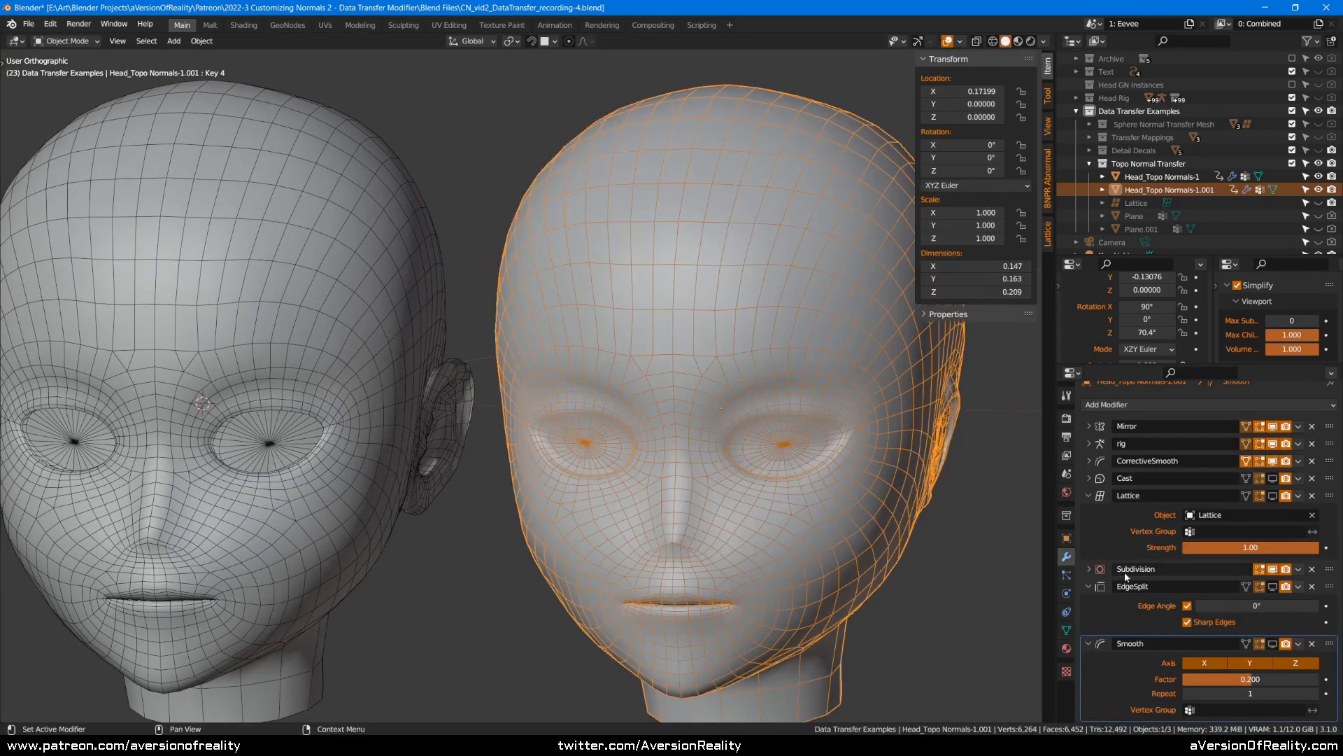
left_click(1067, 629)
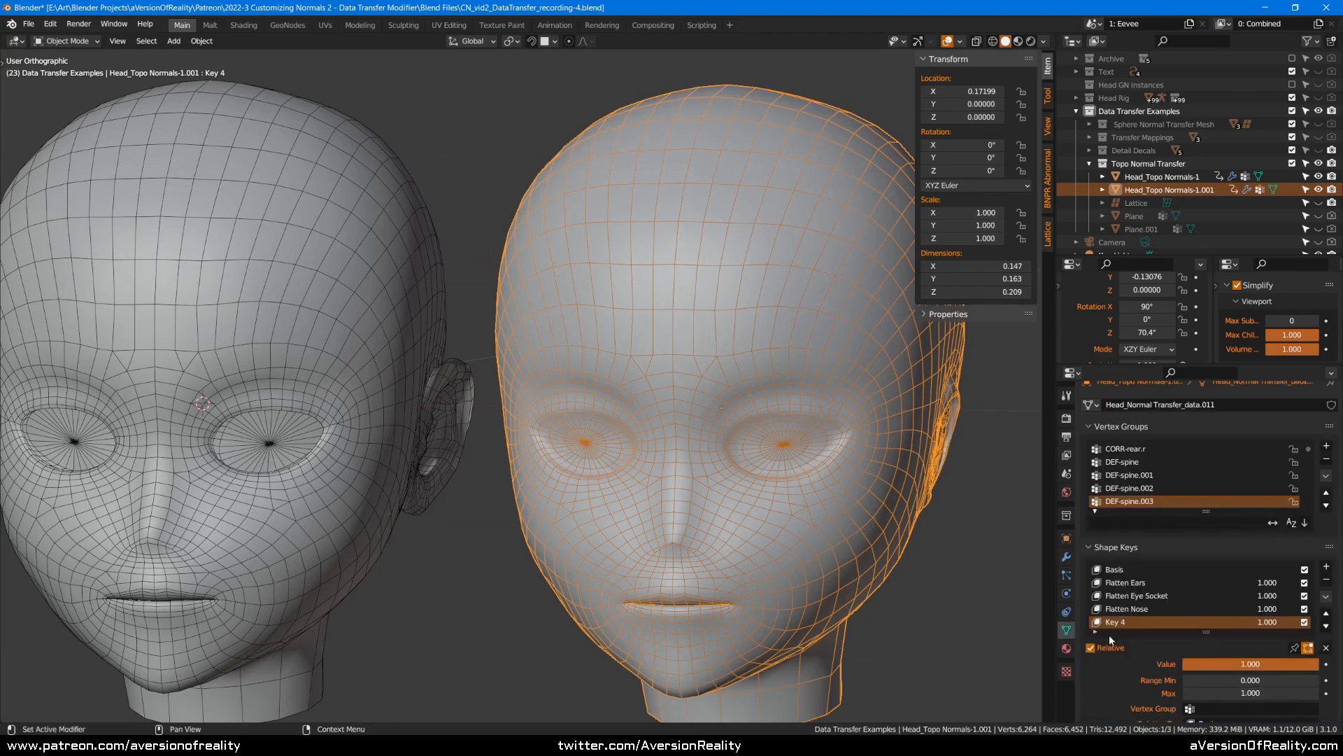
left_click(1067, 556)
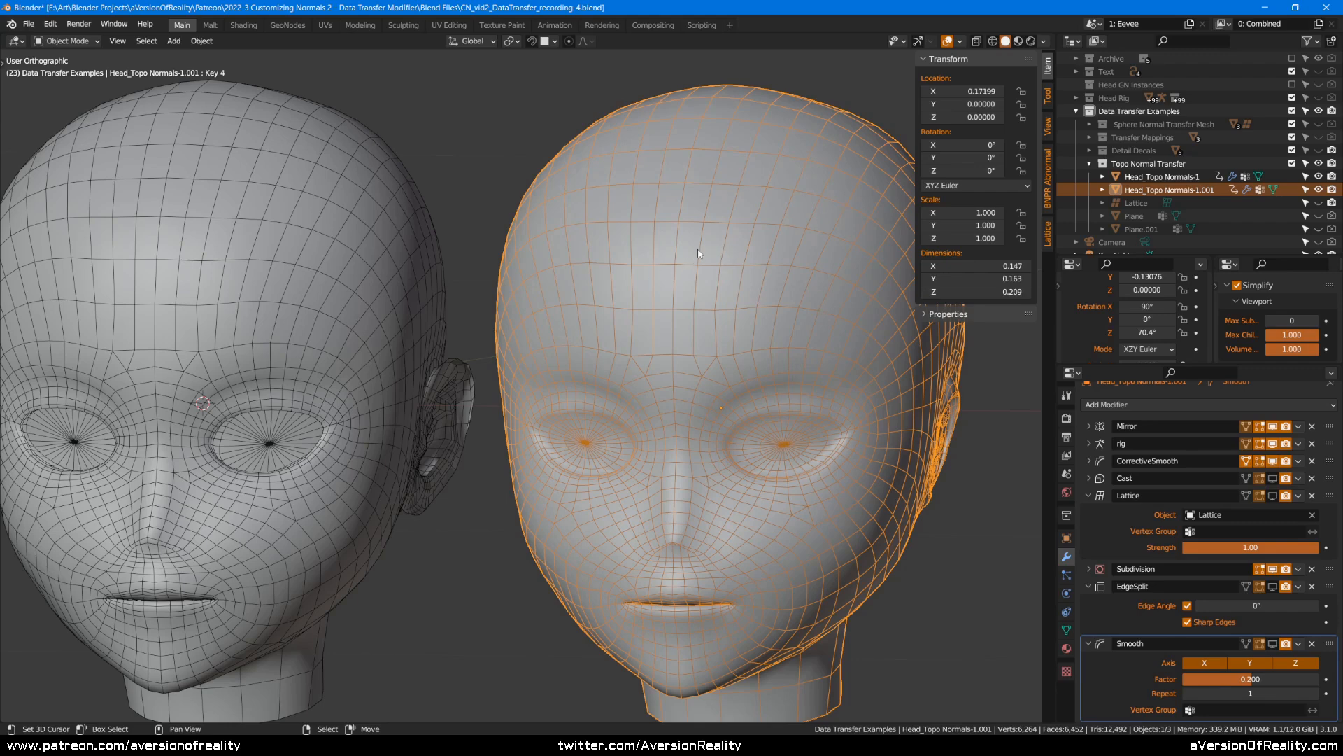
- Compare the topology of both heads from angled views and from the front
middle_click_drag(736, 264, 719, 266)
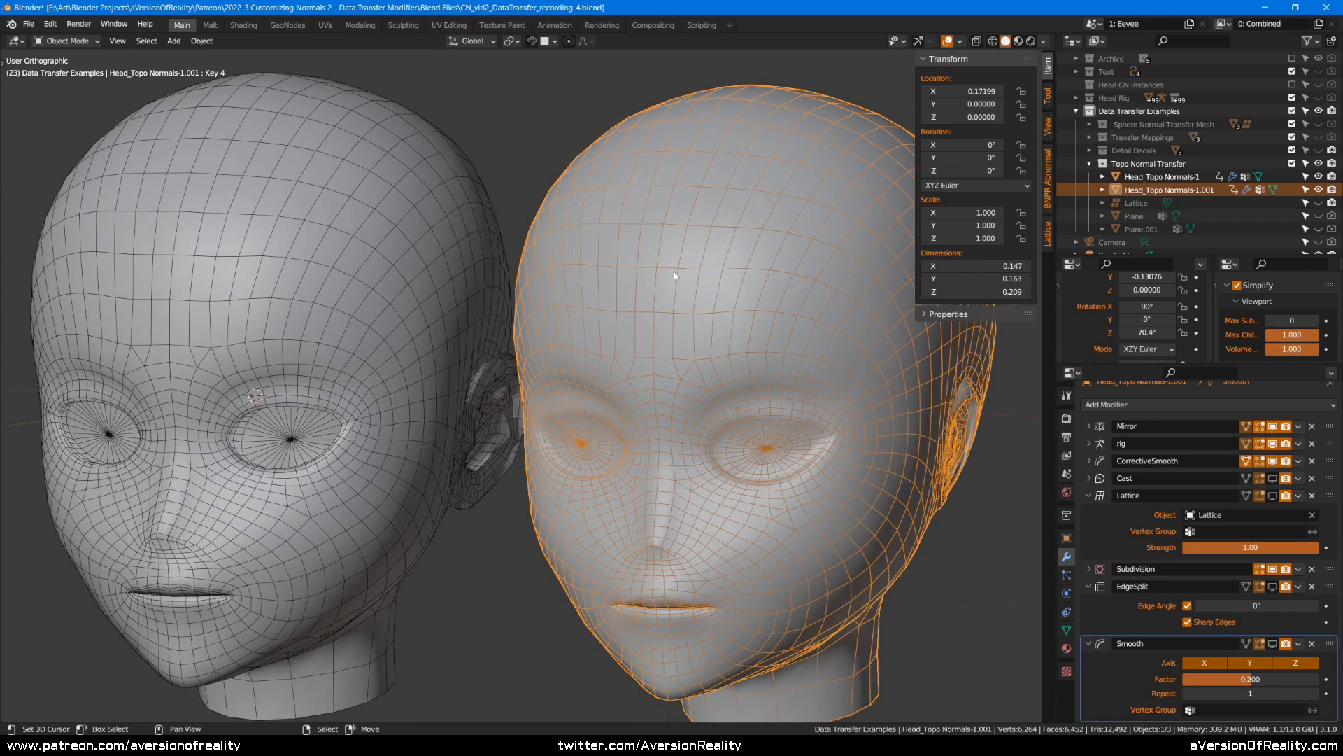
scroll(665, 272, "up", 2)
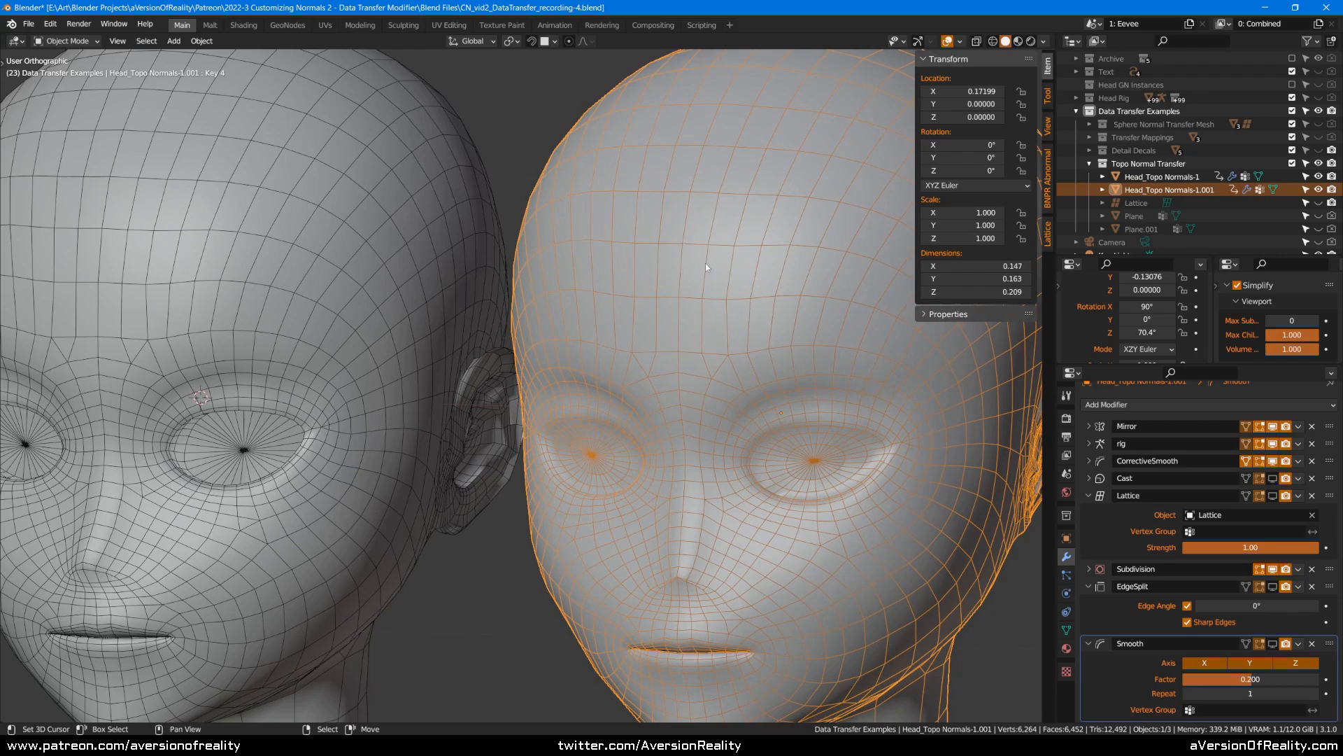
scroll(706, 263, "down", 2)
middle_click_drag(788, 288, 712, 283)
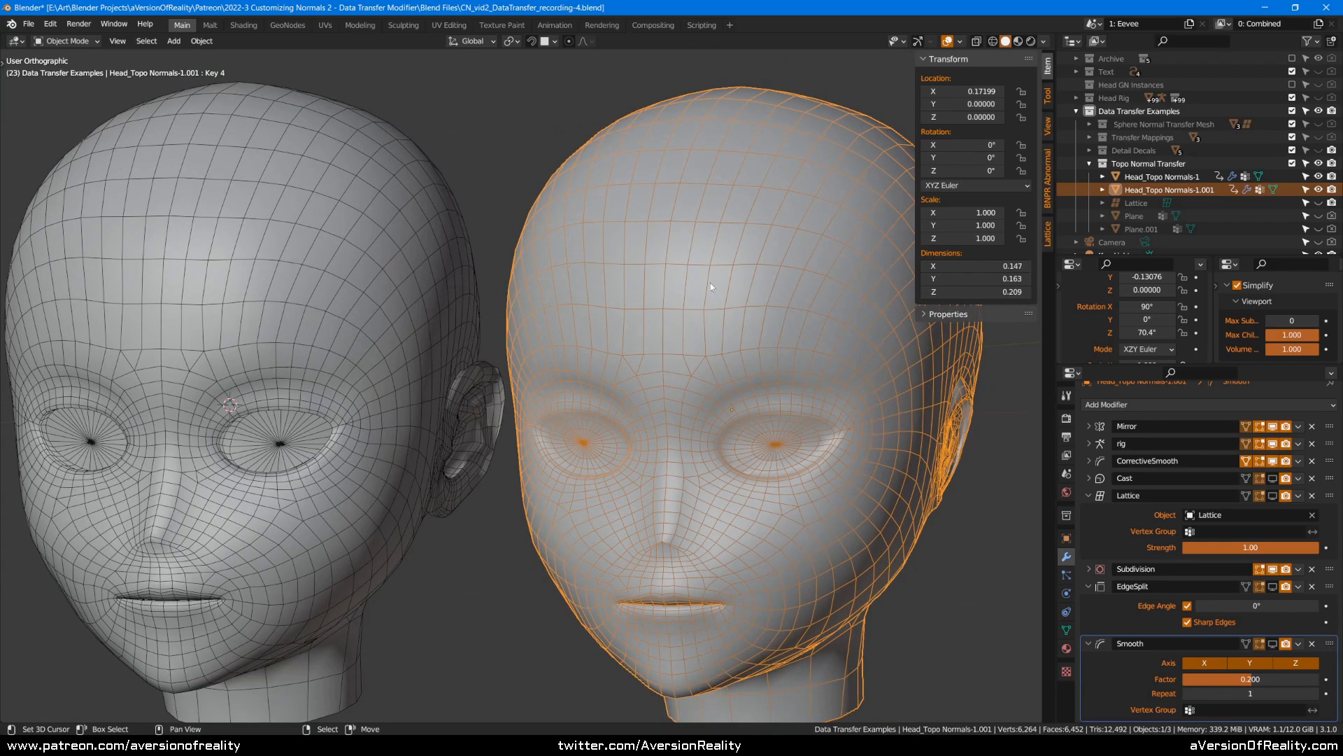
key("KP_1")
scroll(710, 210, "down", 1)
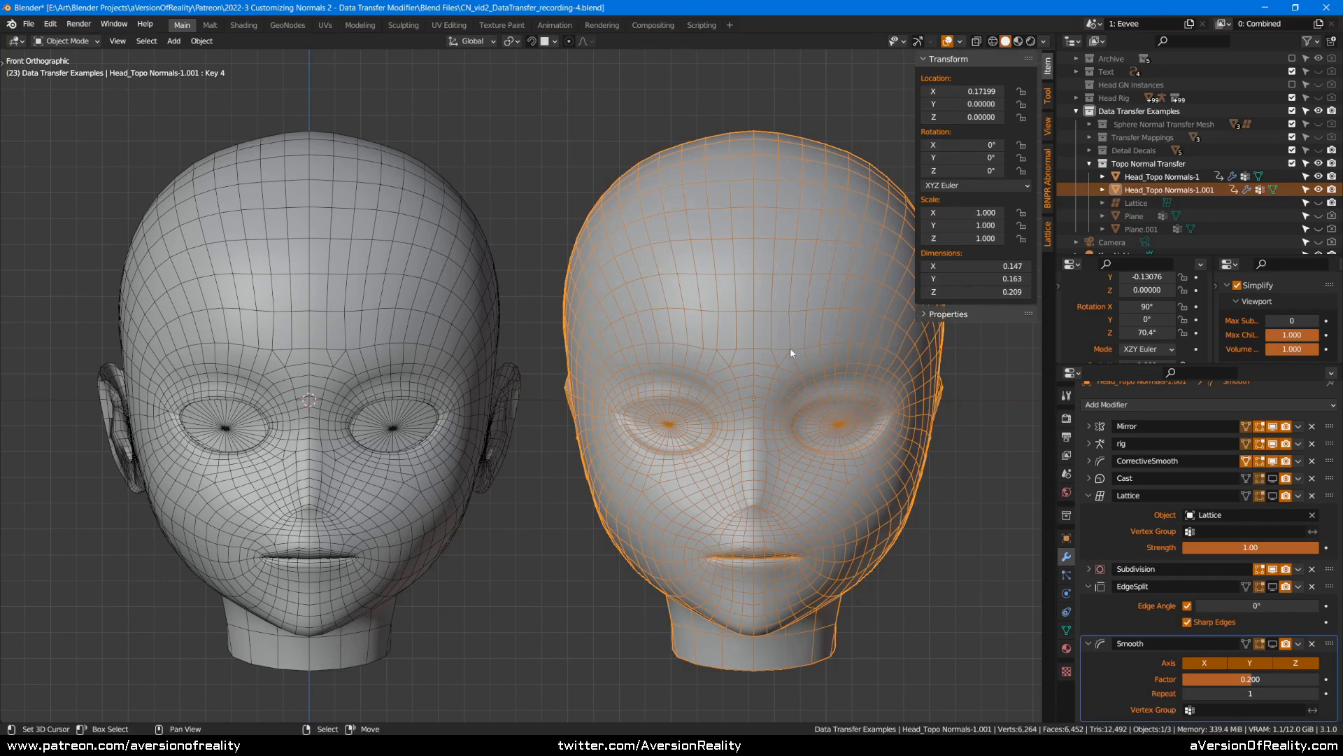
scroll(762, 291, "down", 1)
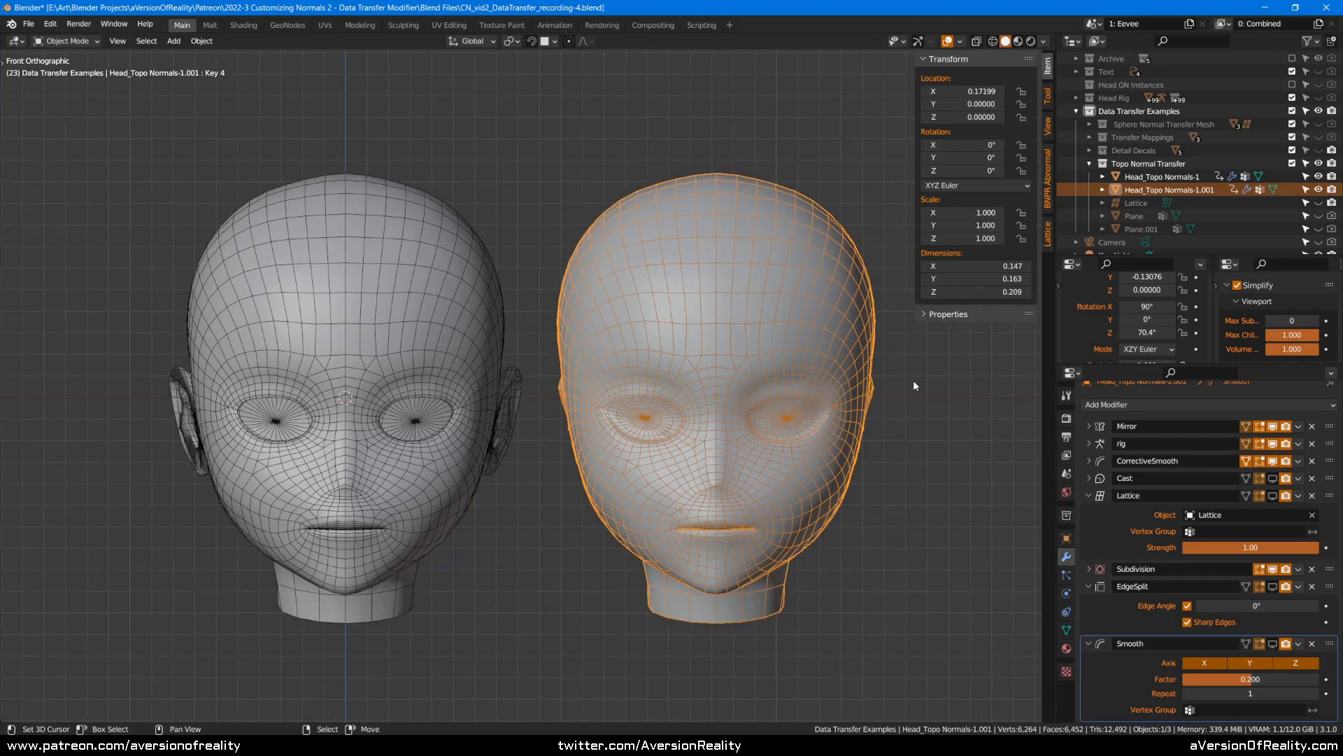
middle_click_drag(914, 381, 895, 373, "shift")
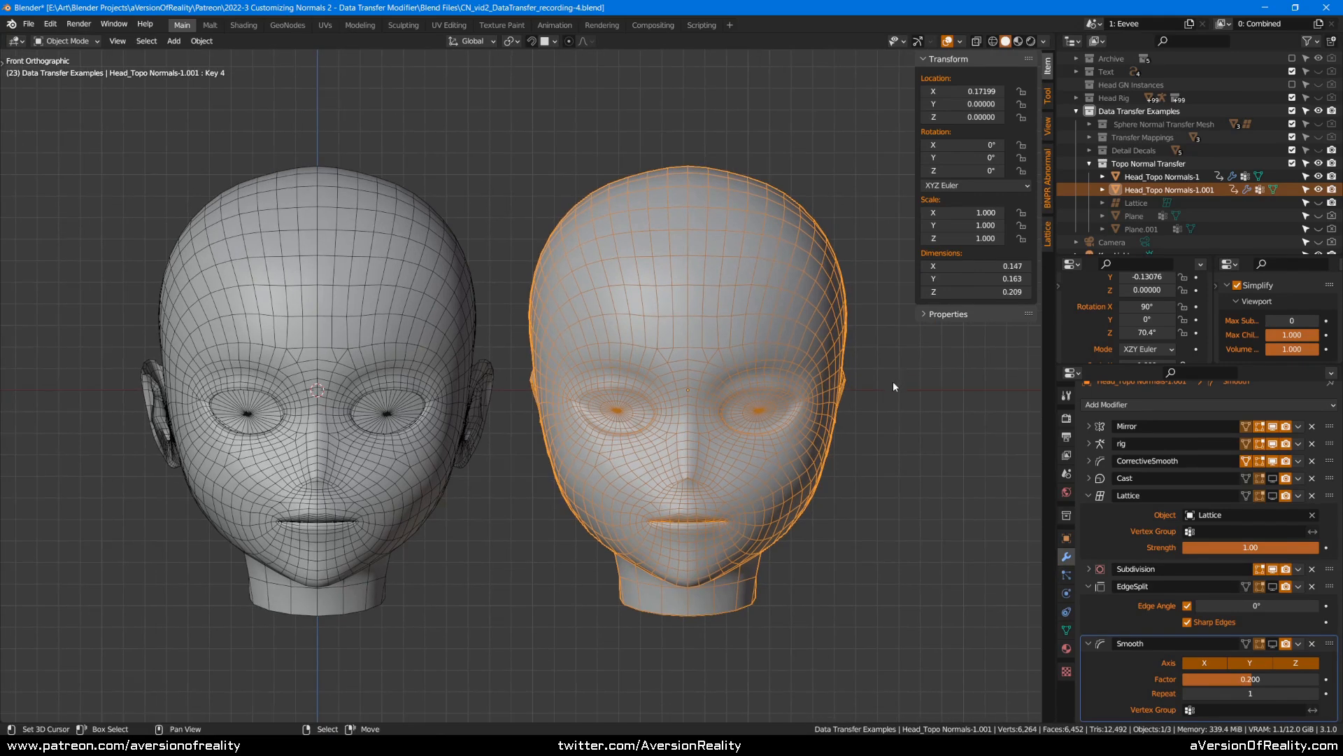
scroll(893, 386, "up", 1)
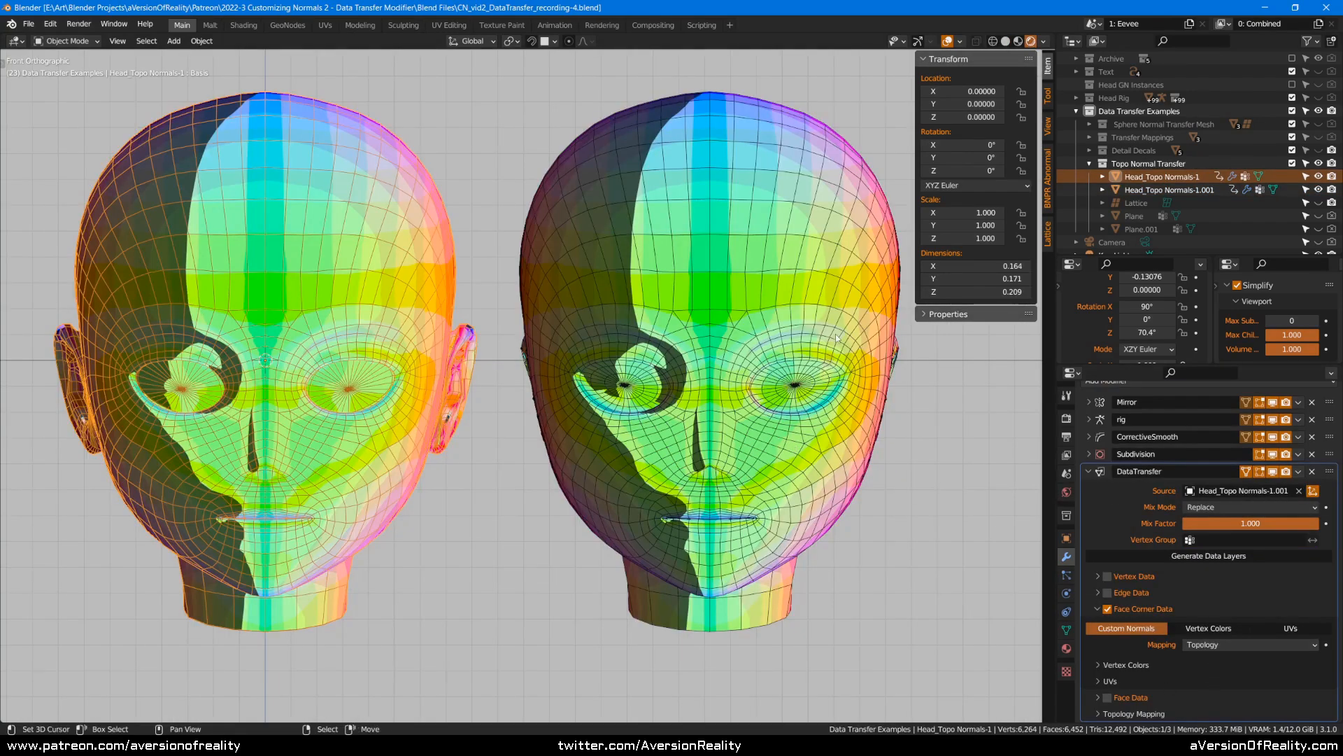
- Select the Head_Topo Normals-1.001 source head and view its vertex groups and shape keys
left_click(783, 282)
scroll(599, 311, "down", 1)
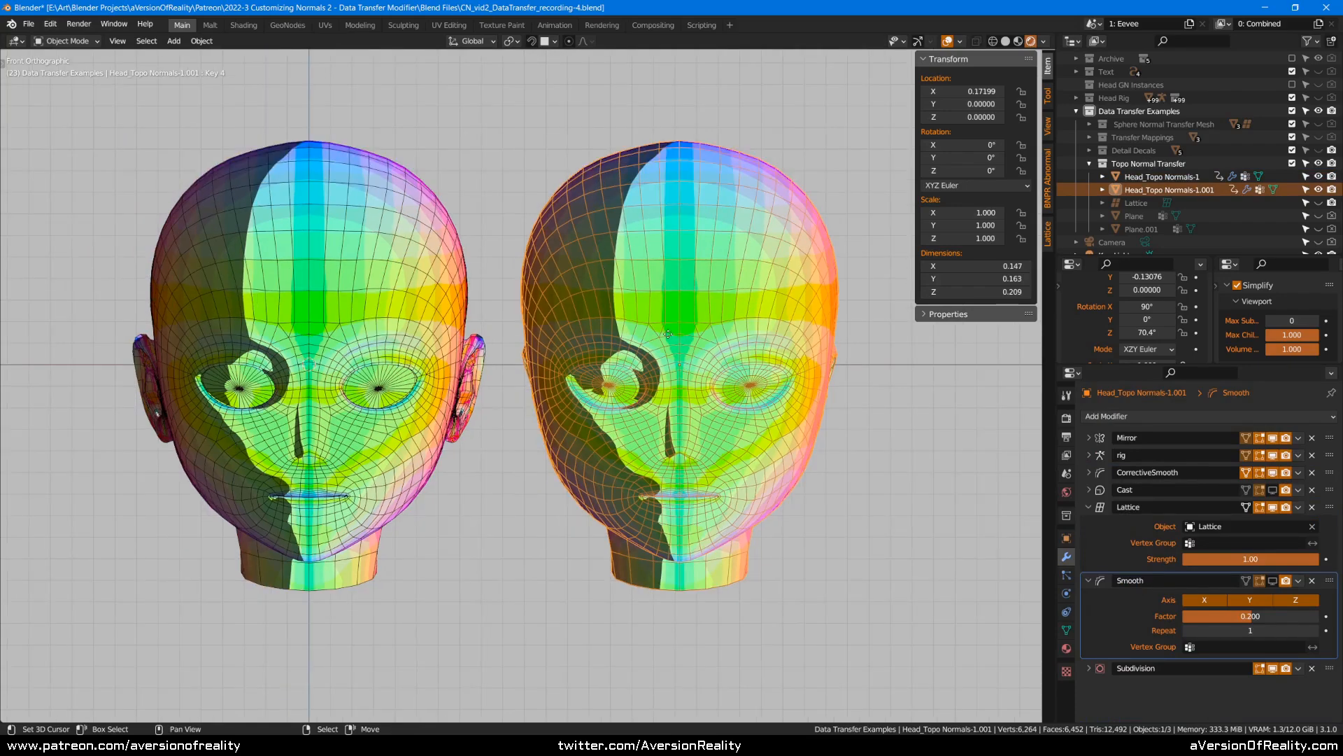
middle_click_drag(853, 367, 853, 387)
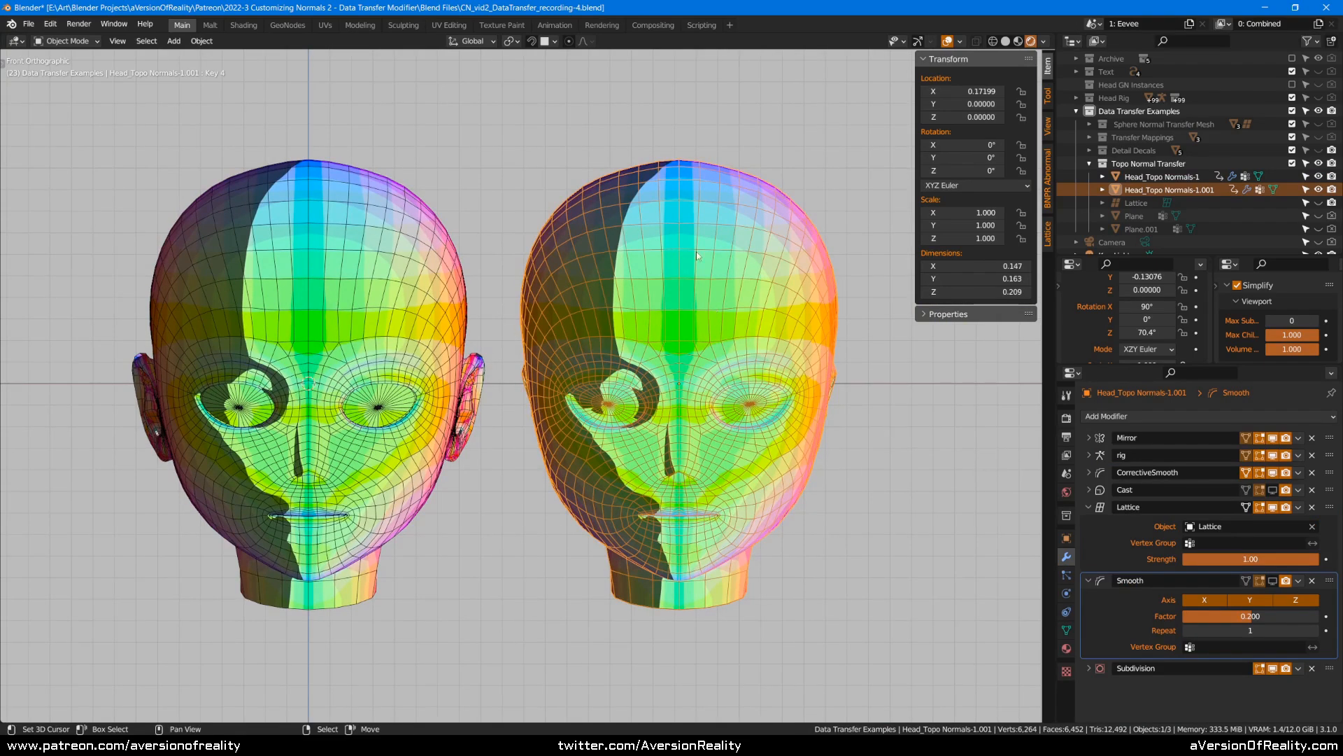
left_click(1066, 631)
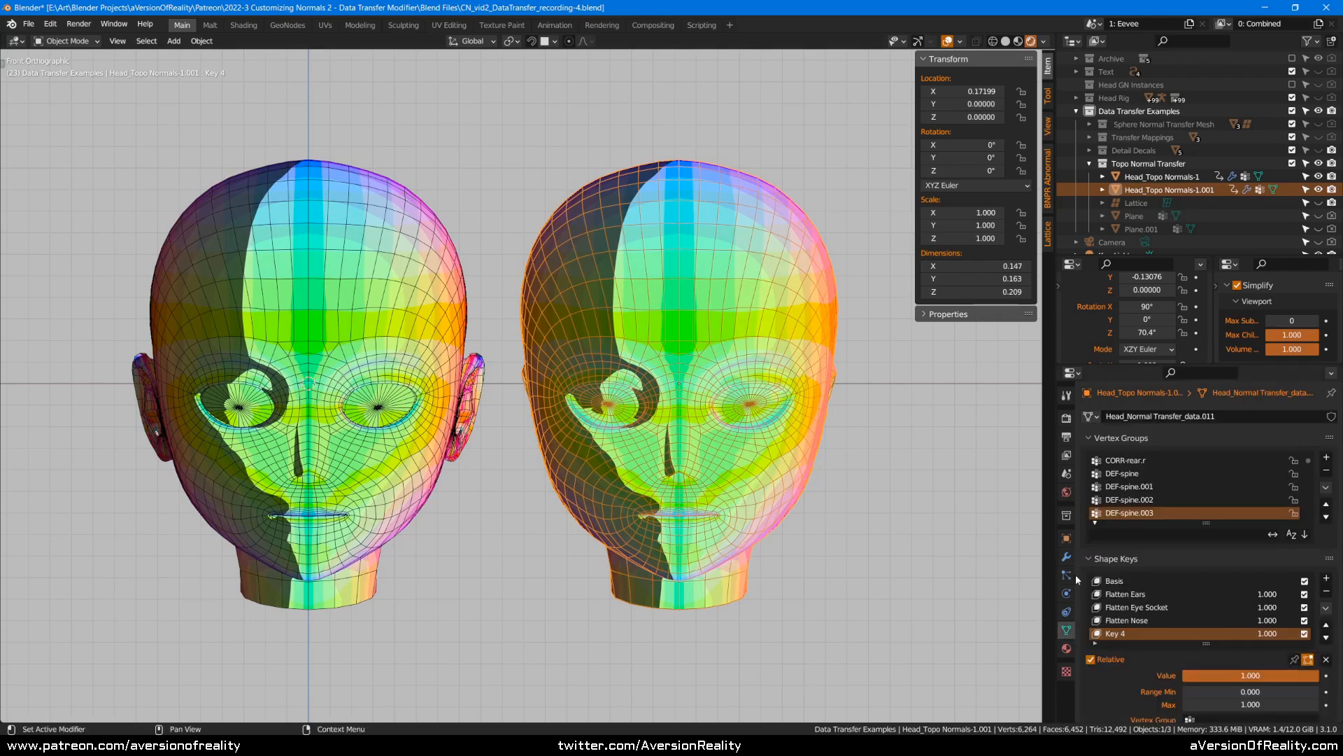
- Enable viewport display of the Sphere Cast modifier on Head_Topo Normals-1.001
left_click(1066, 557)
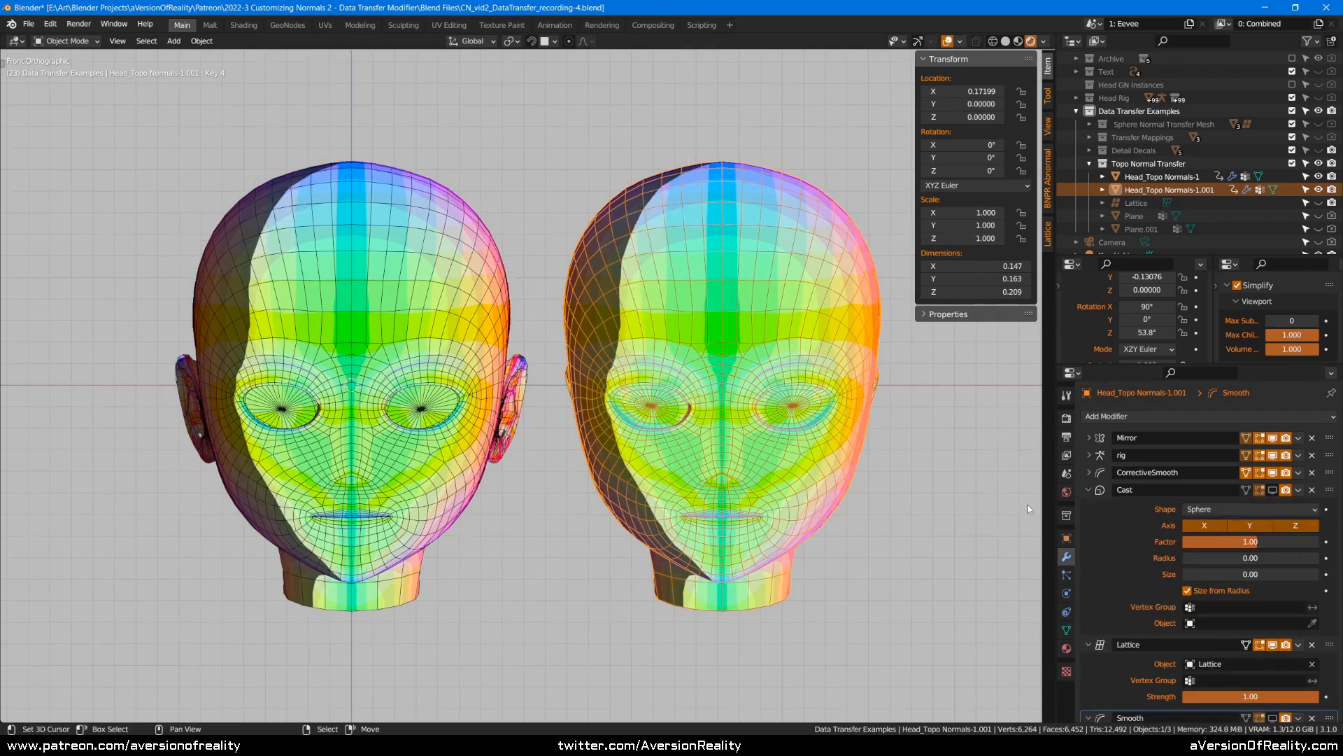
left_click(1274, 490)
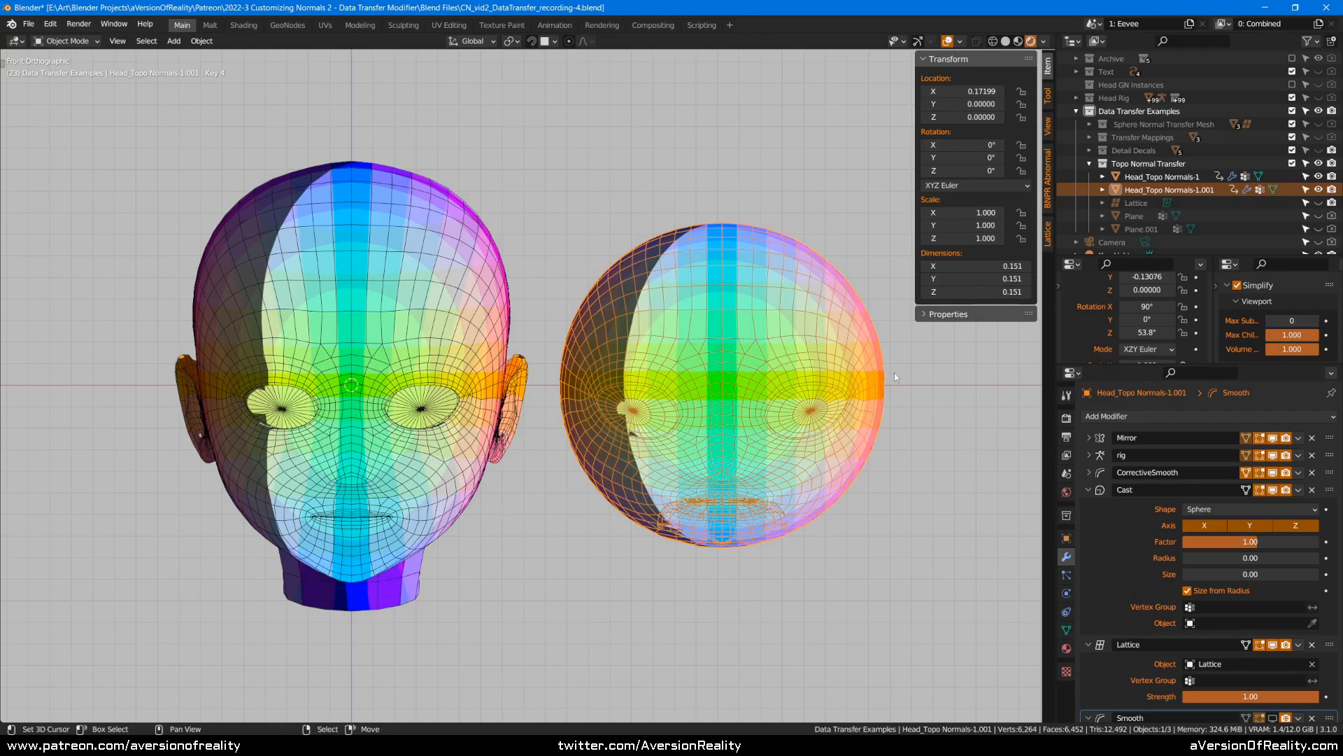
- Review the Cast modifier's shape options and factor, keeping Sphere as the shape
left_click(1239, 509)
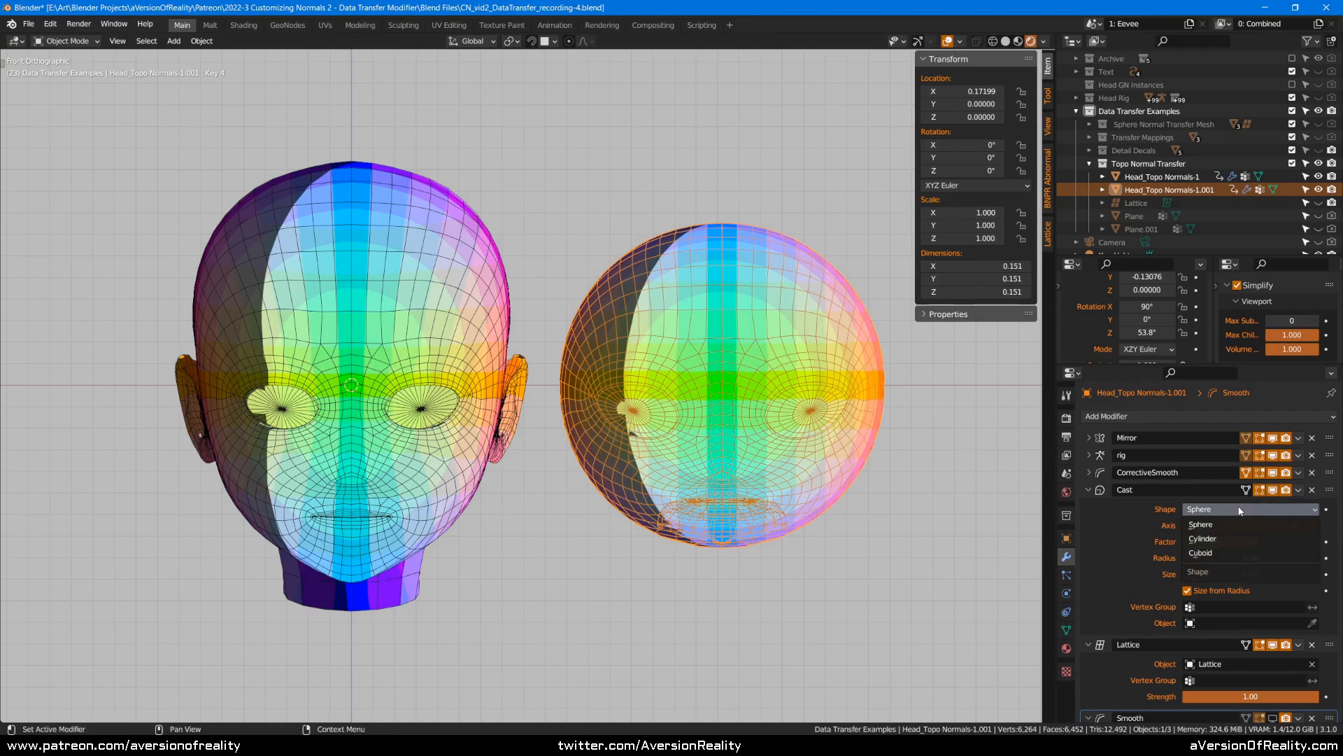
left_click(1242, 524)
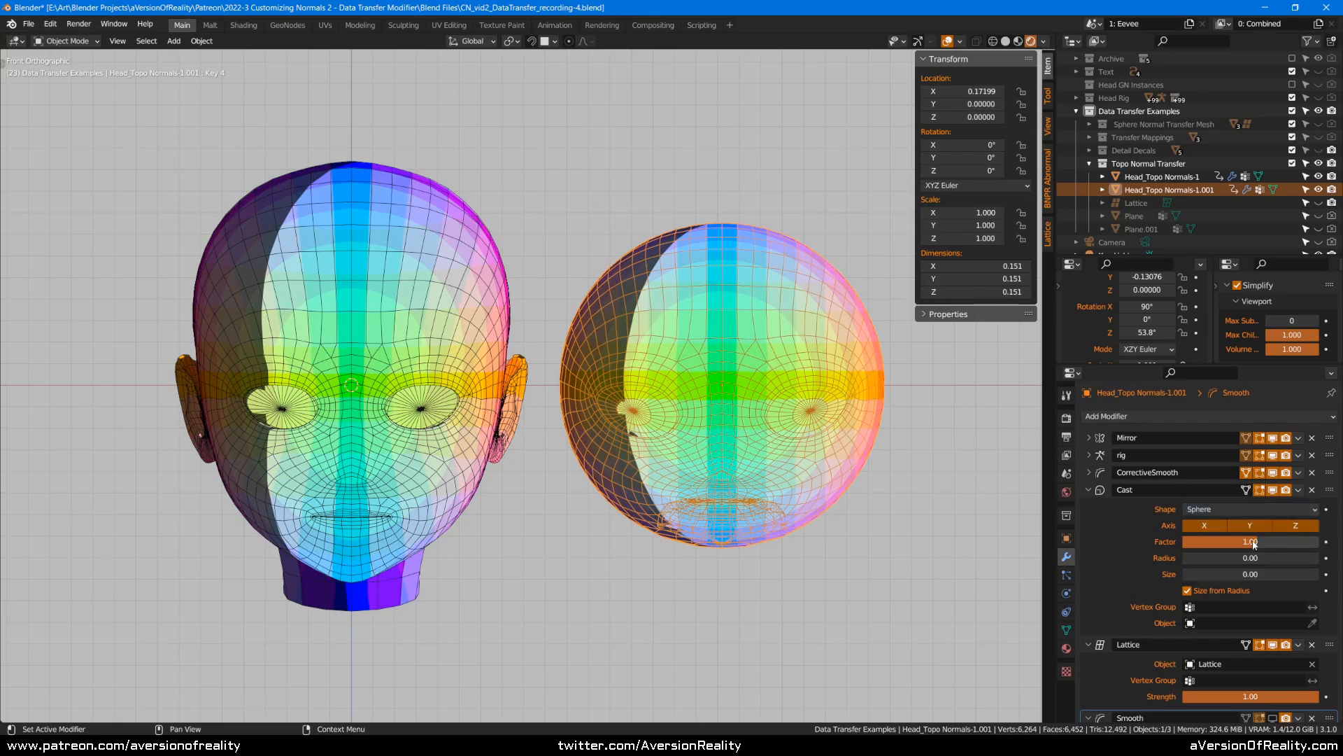
mouse_move(1250, 543)
left_mouse_down()
mouse_move(1221, 543)
mouse_move(1239, 543)
mouse_move(1224, 572)
mouse_move(1232, 539)
mouse_move(1242, 545)
mouse_move(1233, 538)
mouse_move(1252, 542)
left_mouse_up()
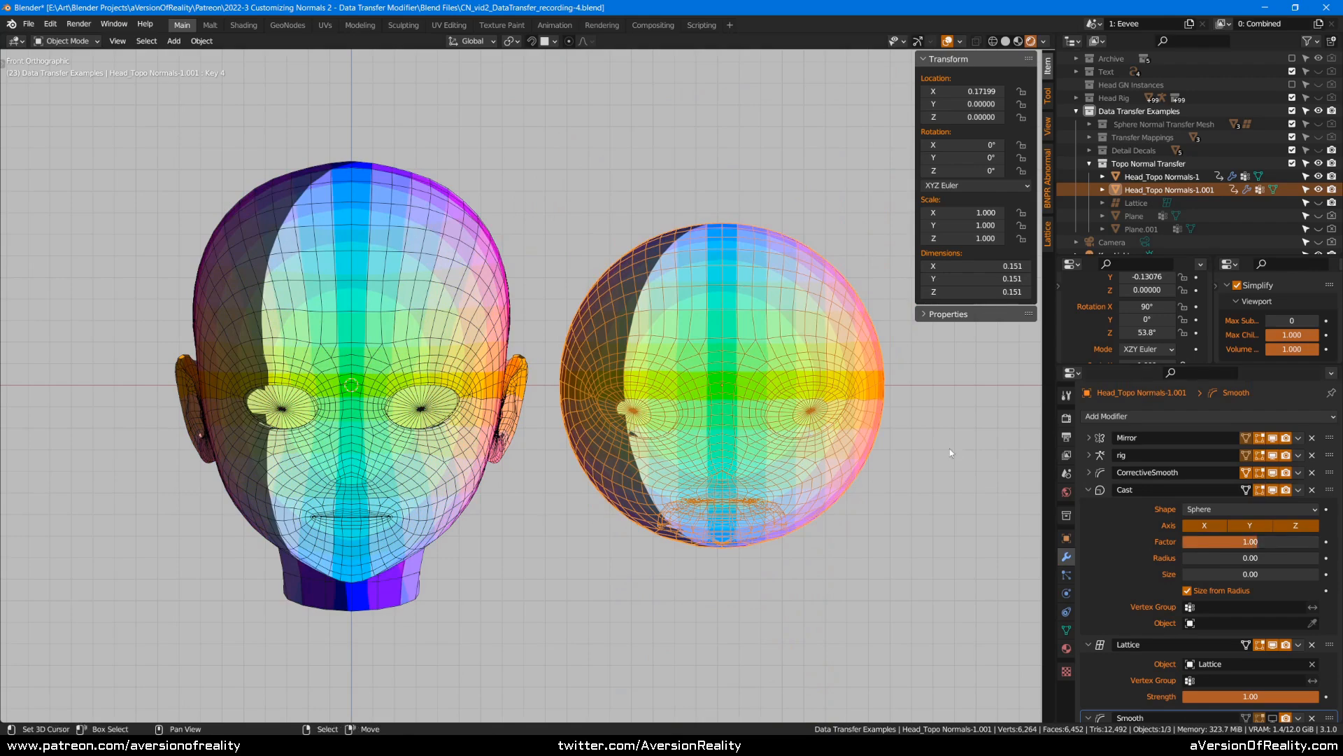
- Sweep the light's Z rotation to 105° to inspect the shading on both heads
middle_click_drag(759, 304, 690, 305, "shift")
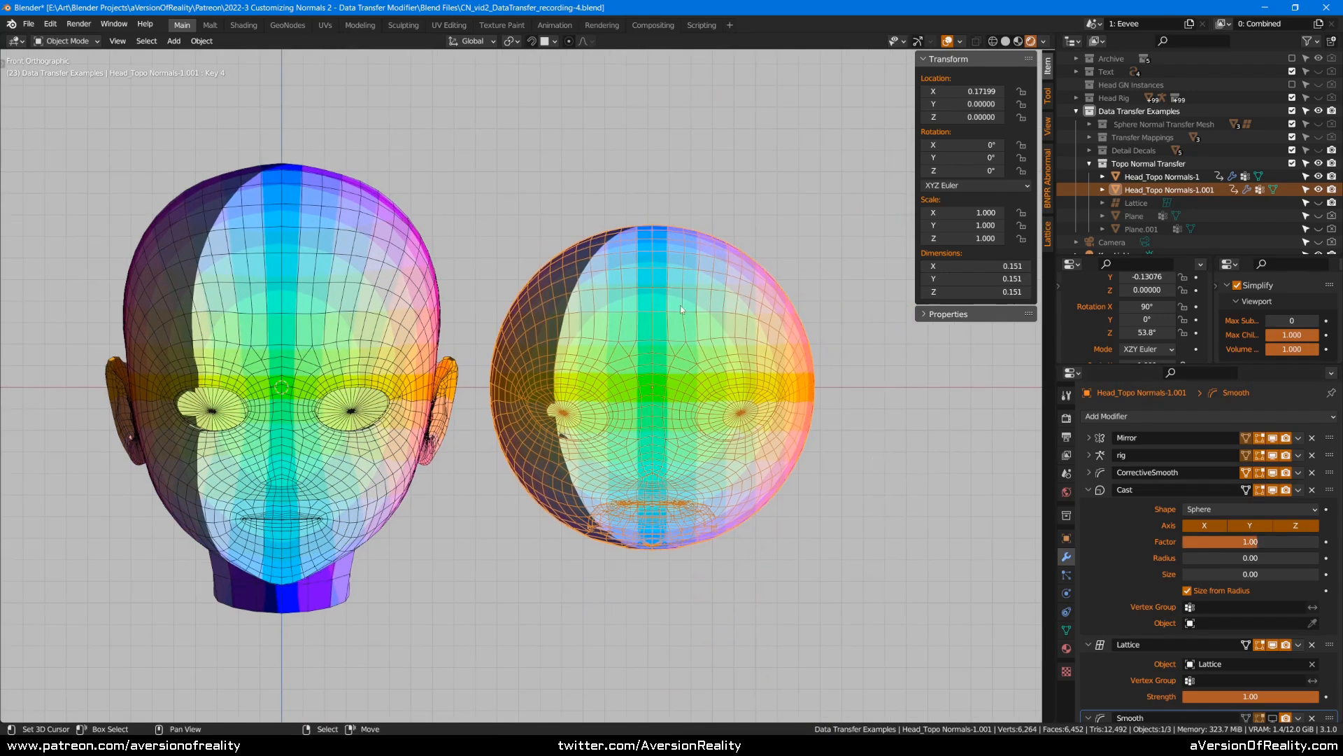
middle_click_drag(526, 331, 609, 315)
left_click_drag(1151, 330, 1239, 327)
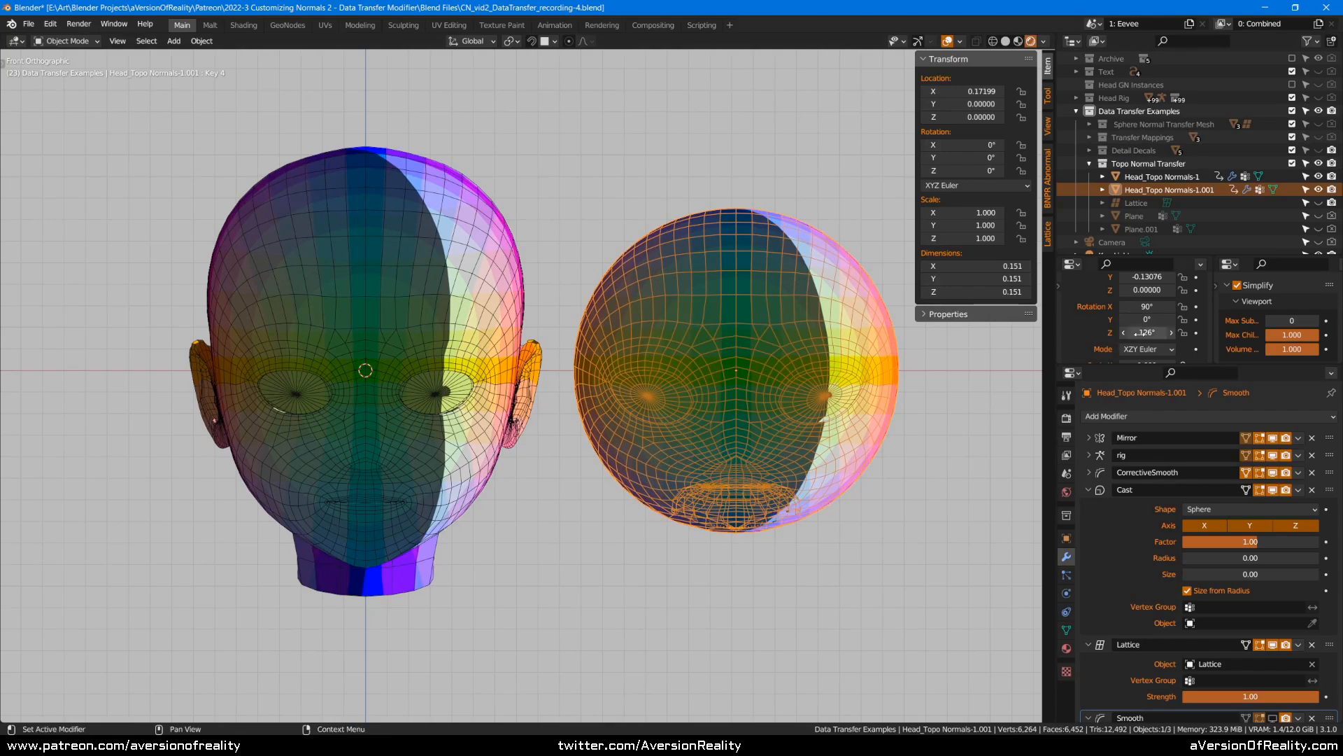
left_click_drag(1147, 333, 1116, 336)
scroll(740, 378, "up", 2)
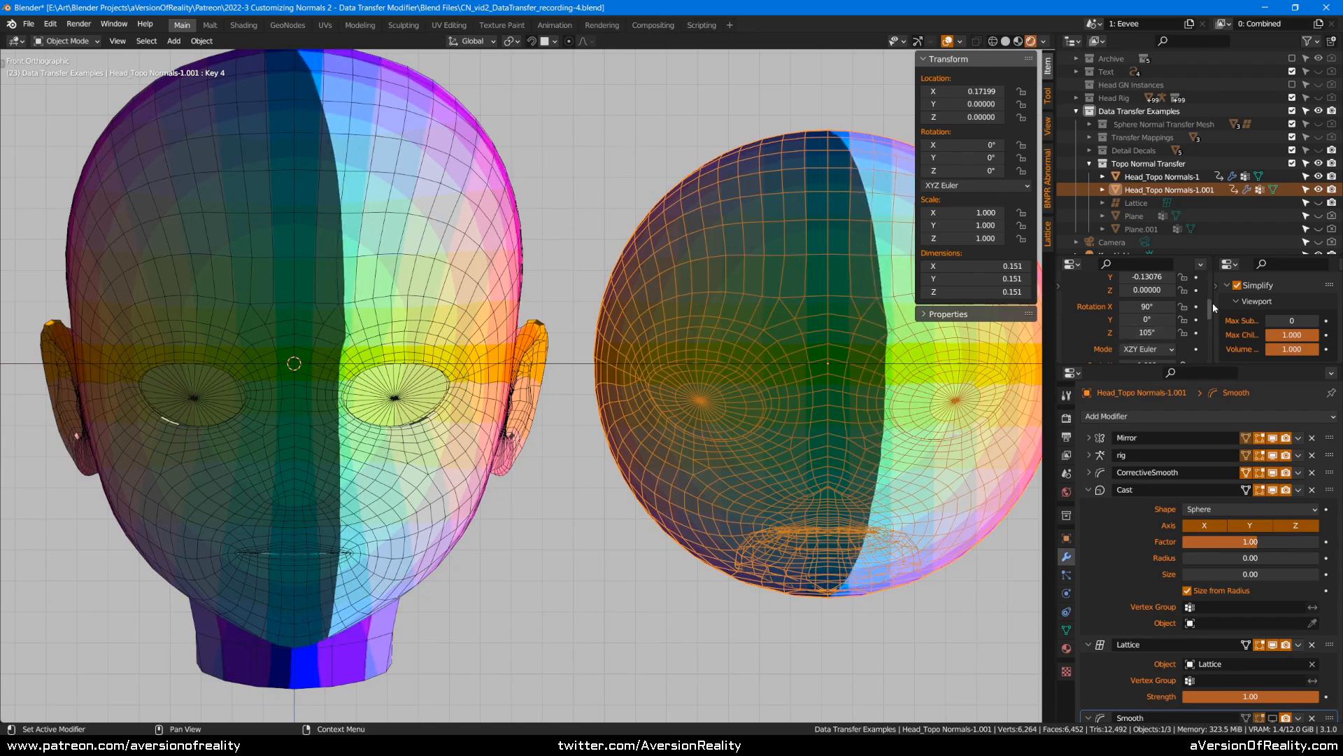
- Raise the viewport Simplify max subdivision to 2 and set the light's Z rotation to 101°
left_click(1317, 321)
left_click(1320, 321)
left_click_drag(1148, 337, 1141, 335)
- Collapse the Cast and Smooth modifiers and move Subdivision above Cast in the stack
left_click(1100, 492)
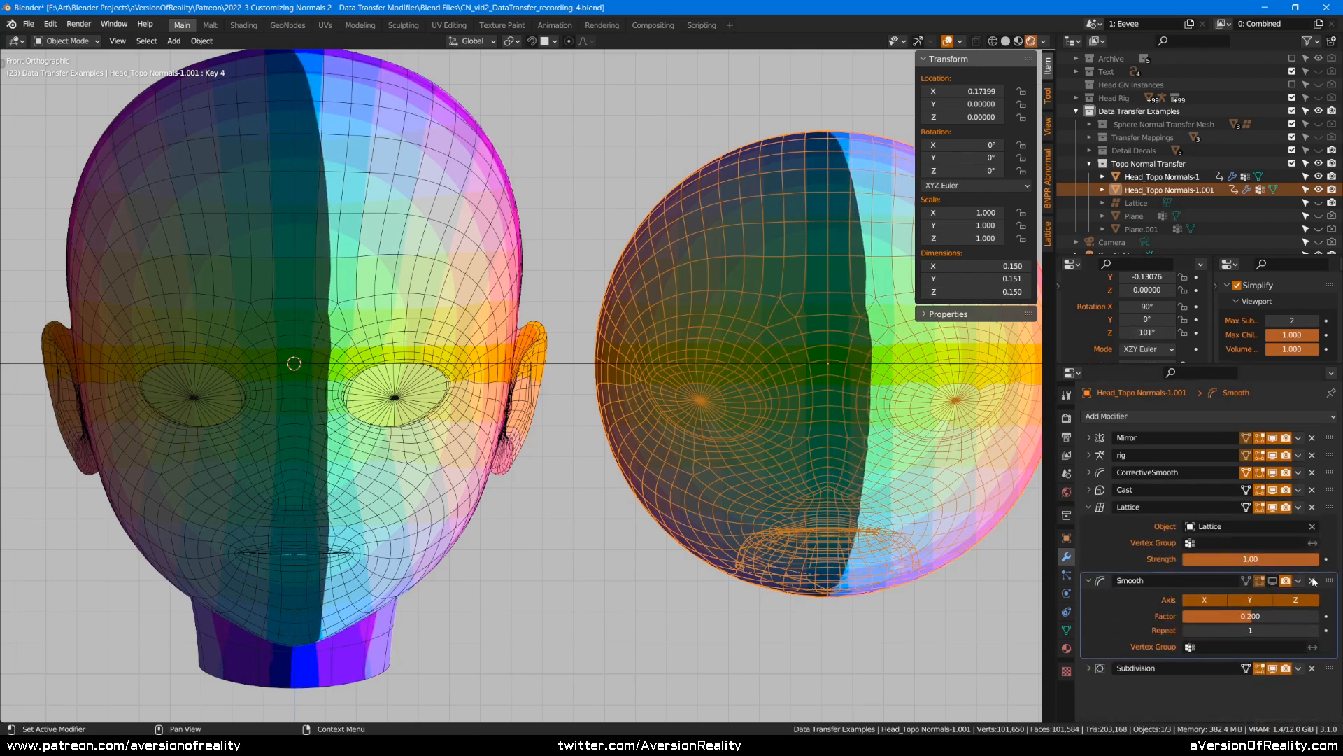
left_click(1089, 581)
left_click_drag(1319, 598, 1244, 497)
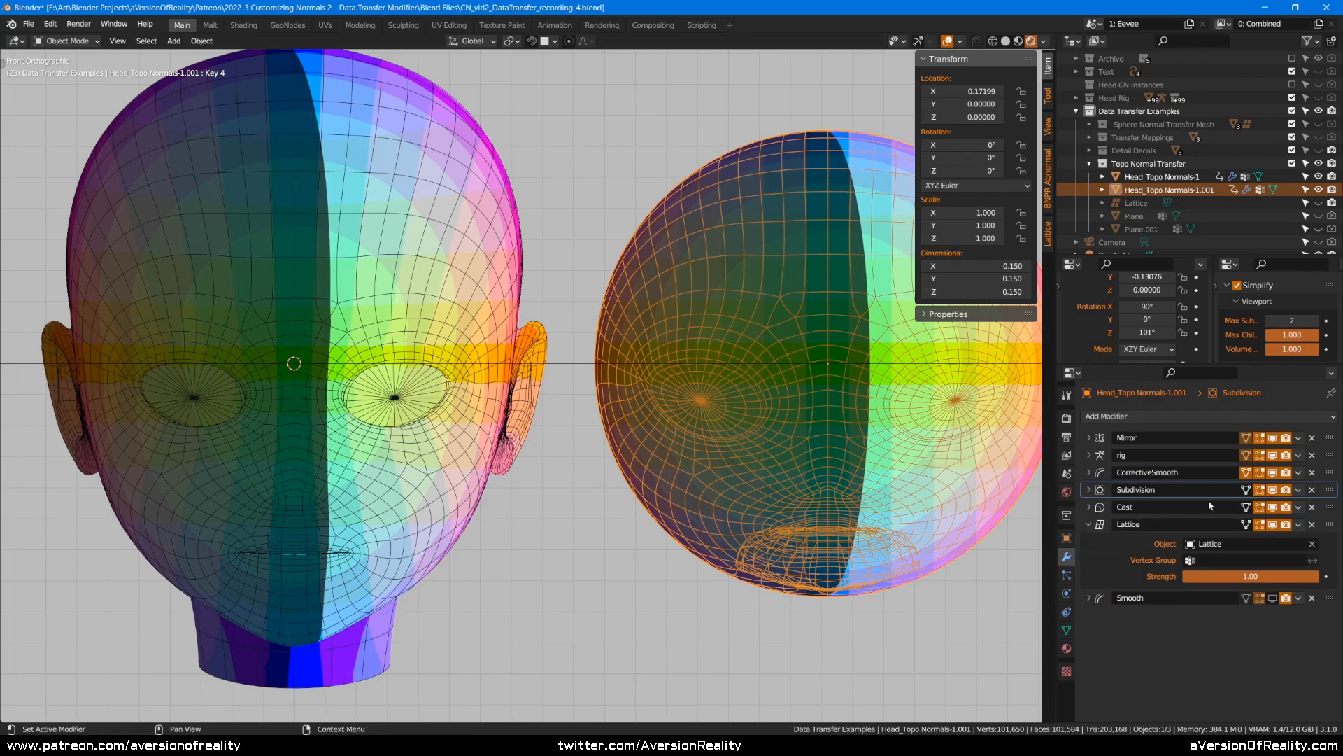
- Set the light's Z rotation to 141° and save the file
middle_click_drag(921, 377, 885, 398, "shift")
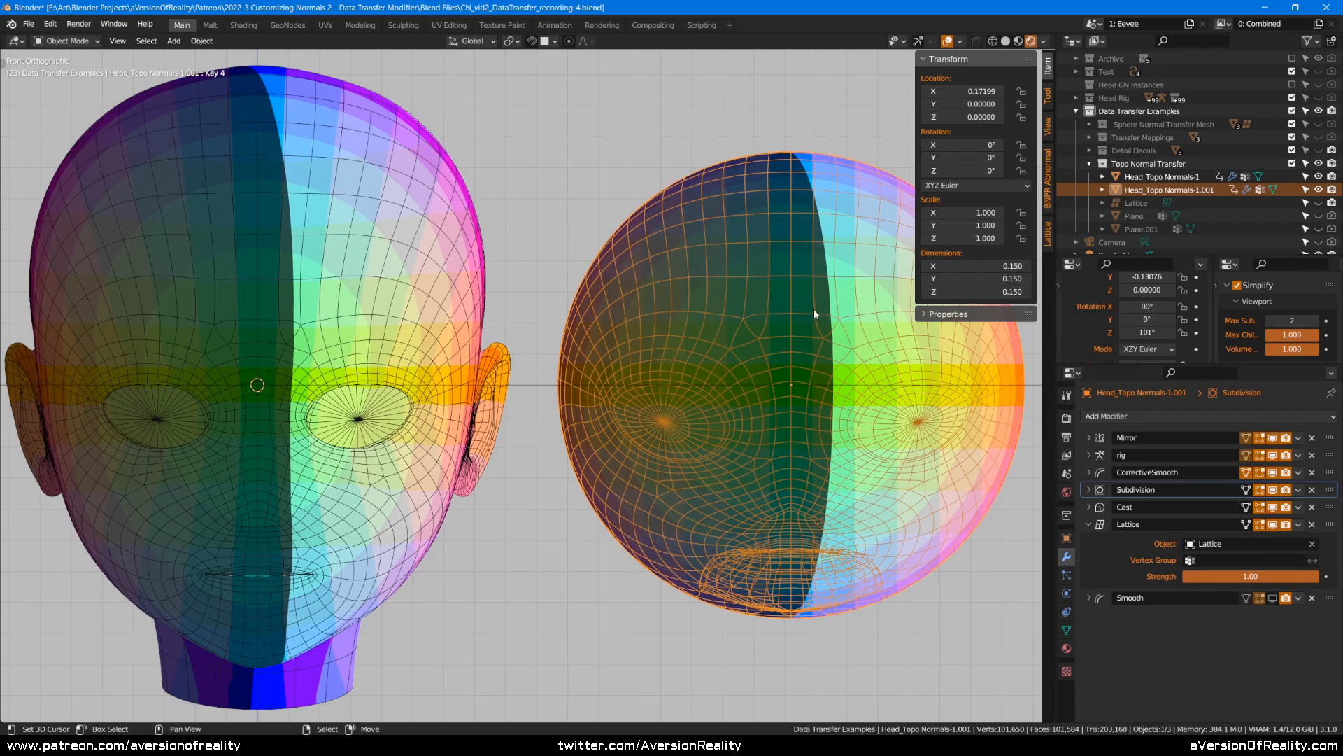
mouse_move(1147, 332)
left_mouse_down()
mouse_move(1210, 312)
mouse_move(1088, 306)
mouse_move(1154, 306)
left_mouse_up()
key("ctrl+s")
- Exclude the Z axis from the Cast modifier and inspect the heads from the side and front with the light at 114°
left_click(1087, 507)
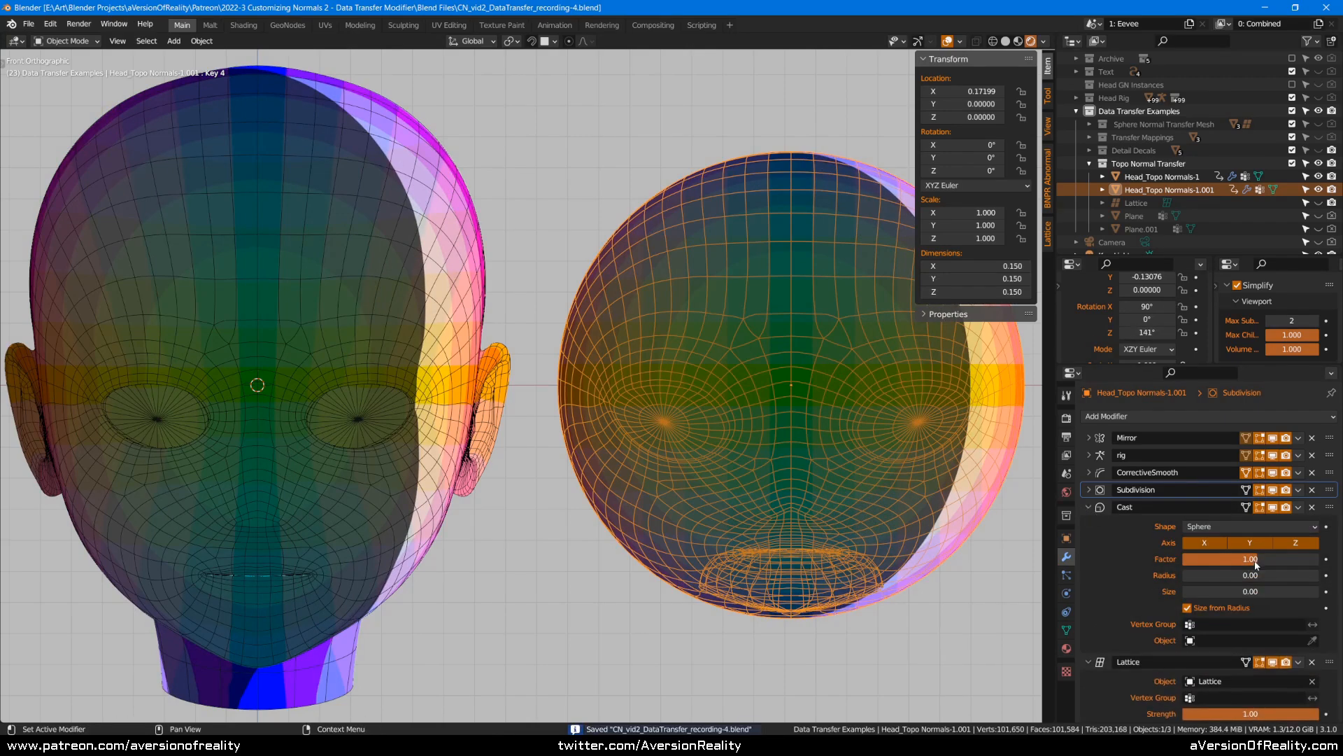
left_click(1293, 543)
mouse_move(1151, 332)
left_mouse_down()
mouse_move(1093, 334)
mouse_move(1194, 321)
mouse_move(1116, 332)
left_mouse_up()
middle_click_drag(934, 443, 769, 476)
key("KP_3")
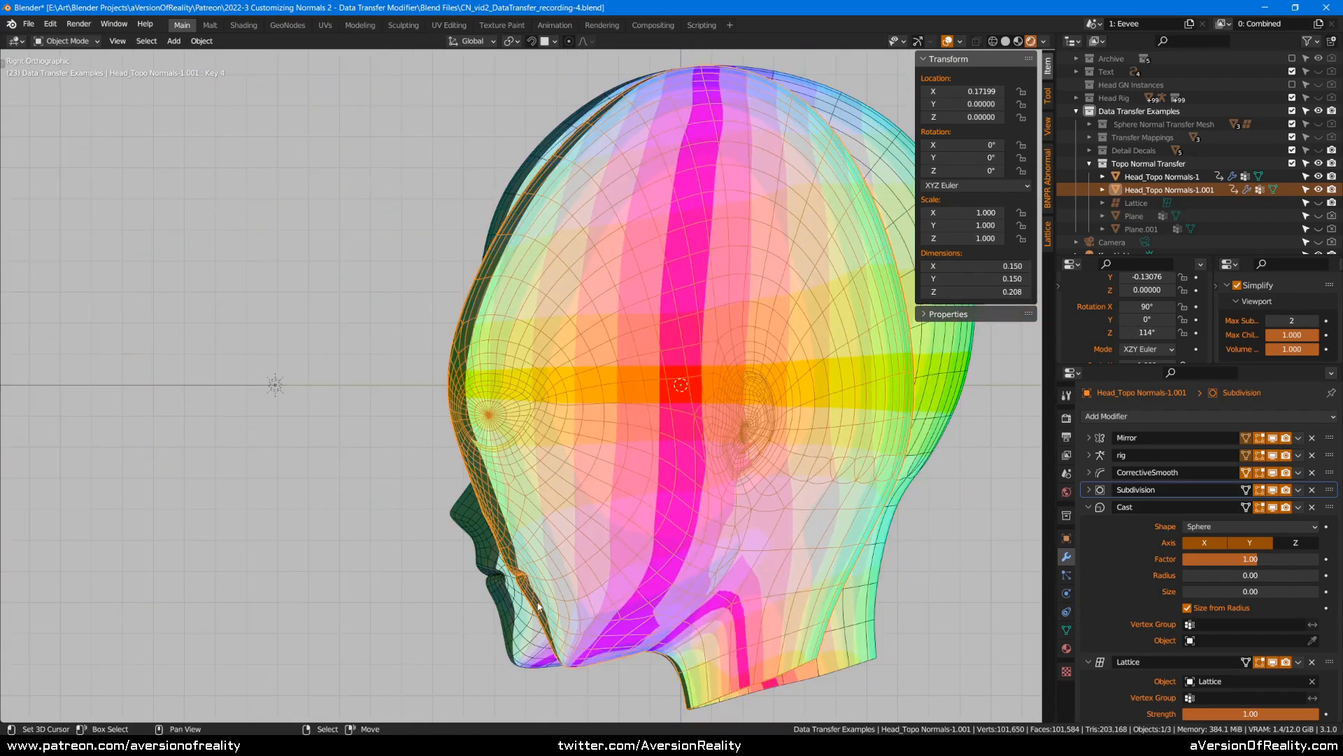
key("KP_1")
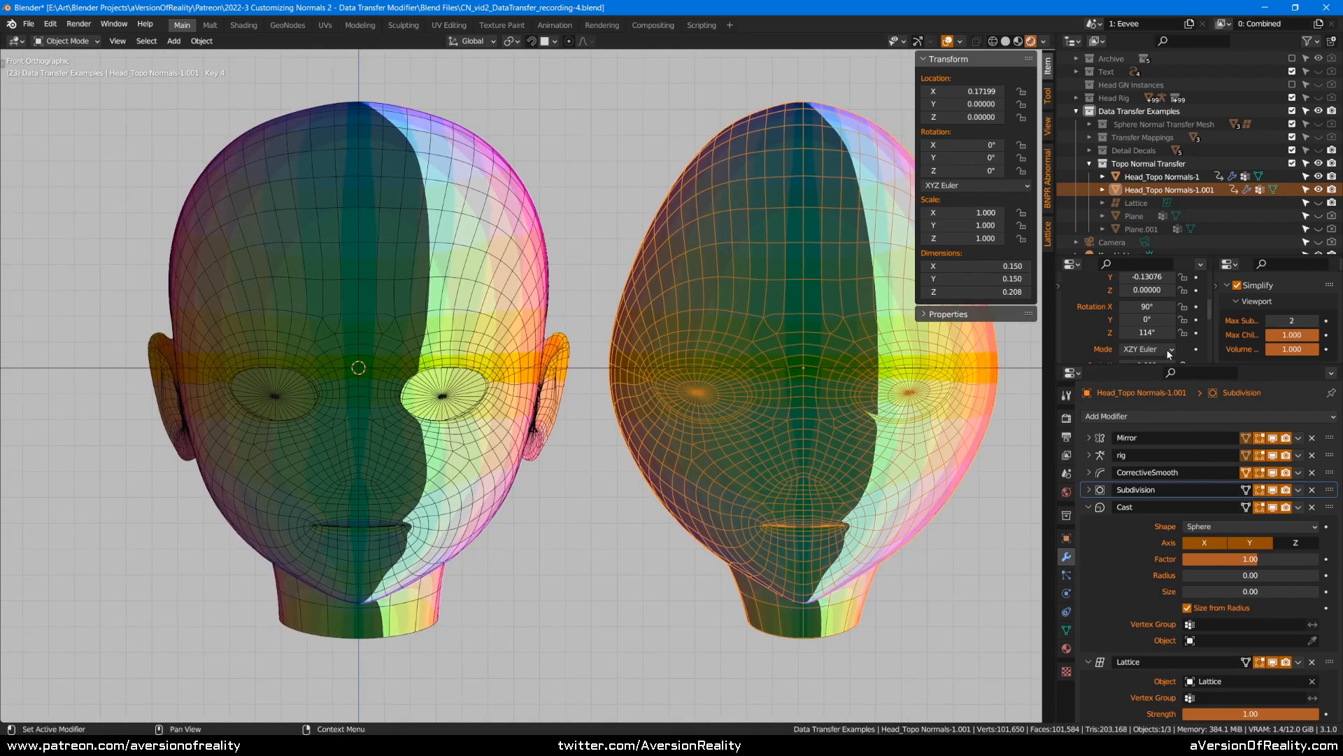
- Set the light's Z rotation to 51.4° and re-enable the Cast modifier's Z axis
mouse_move(1132, 333)
left_mouse_down()
mouse_move(1069, 327)
mouse_move(1080, 327)
left_mouse_up()
left_click(1301, 543)
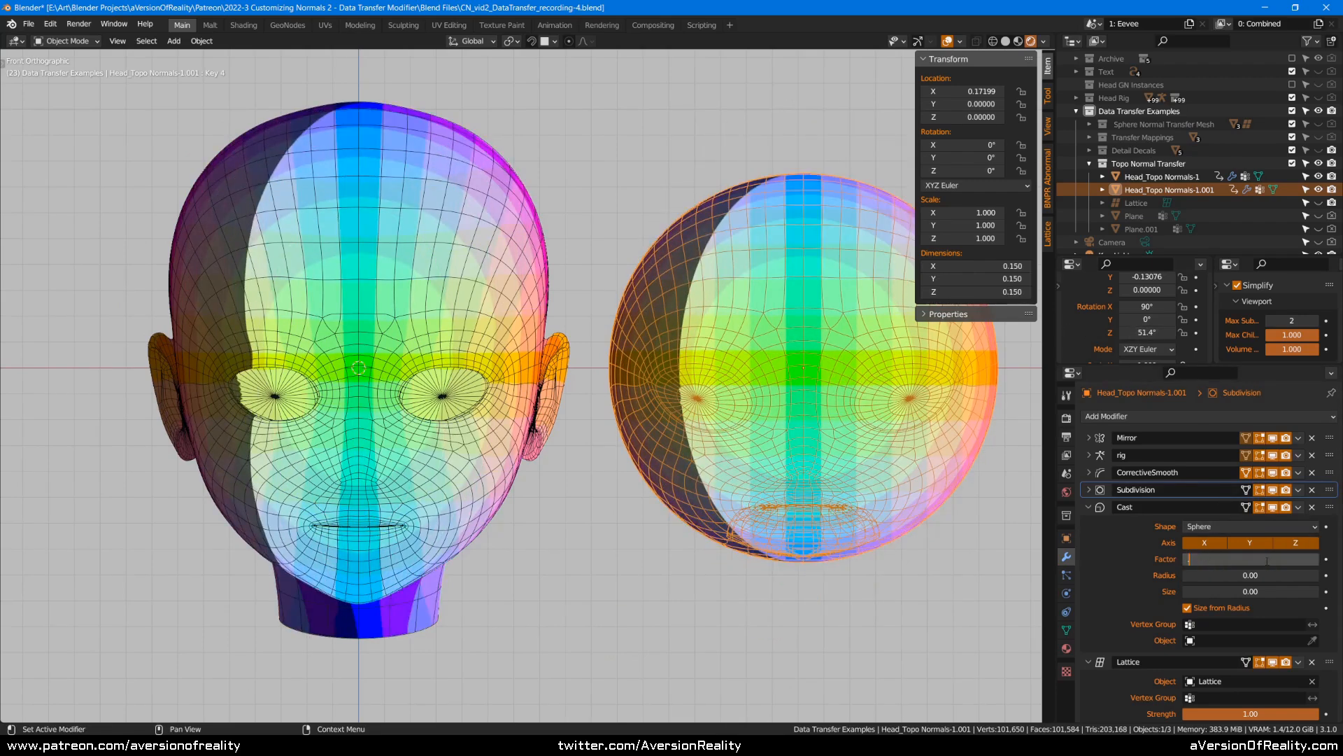
- Test Cast factors of 0.80 and 0.95 under different light rotations, and return the factor to 1.00
key("Return")
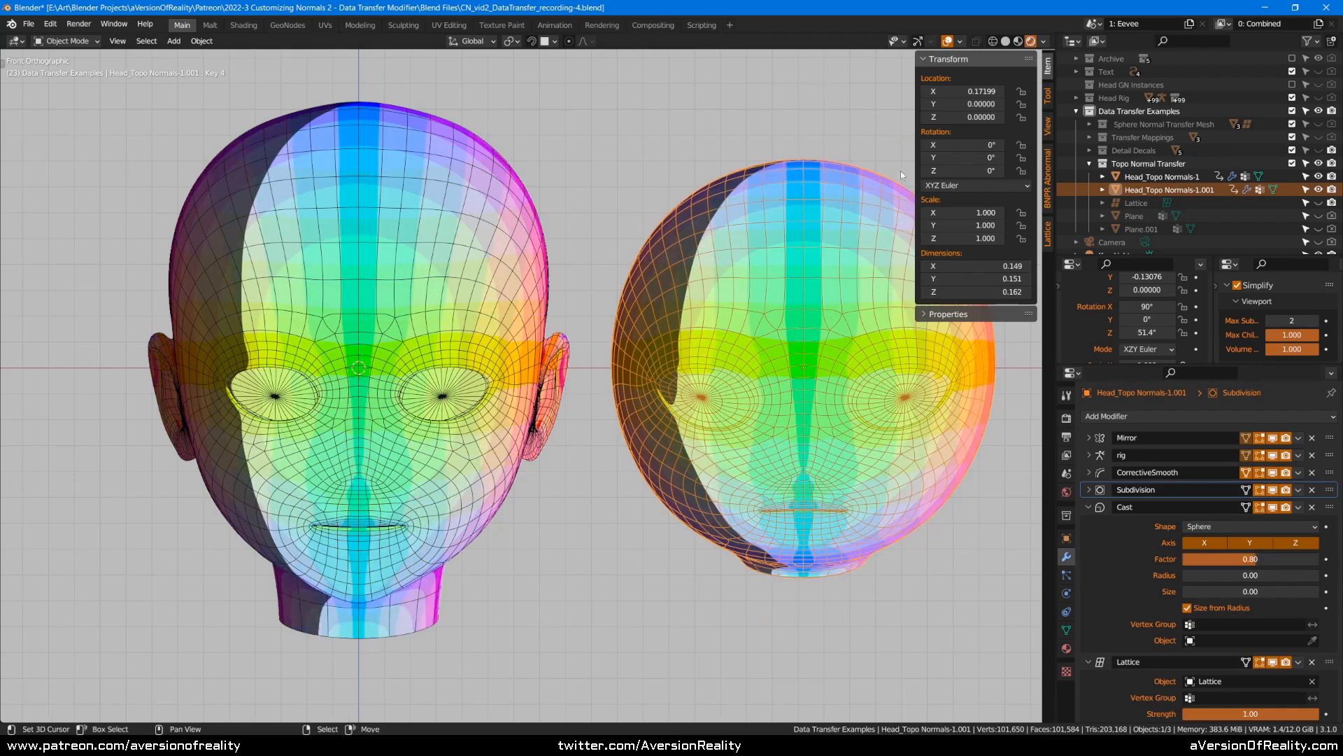
left_click_drag(1145, 333, 1189, 334)
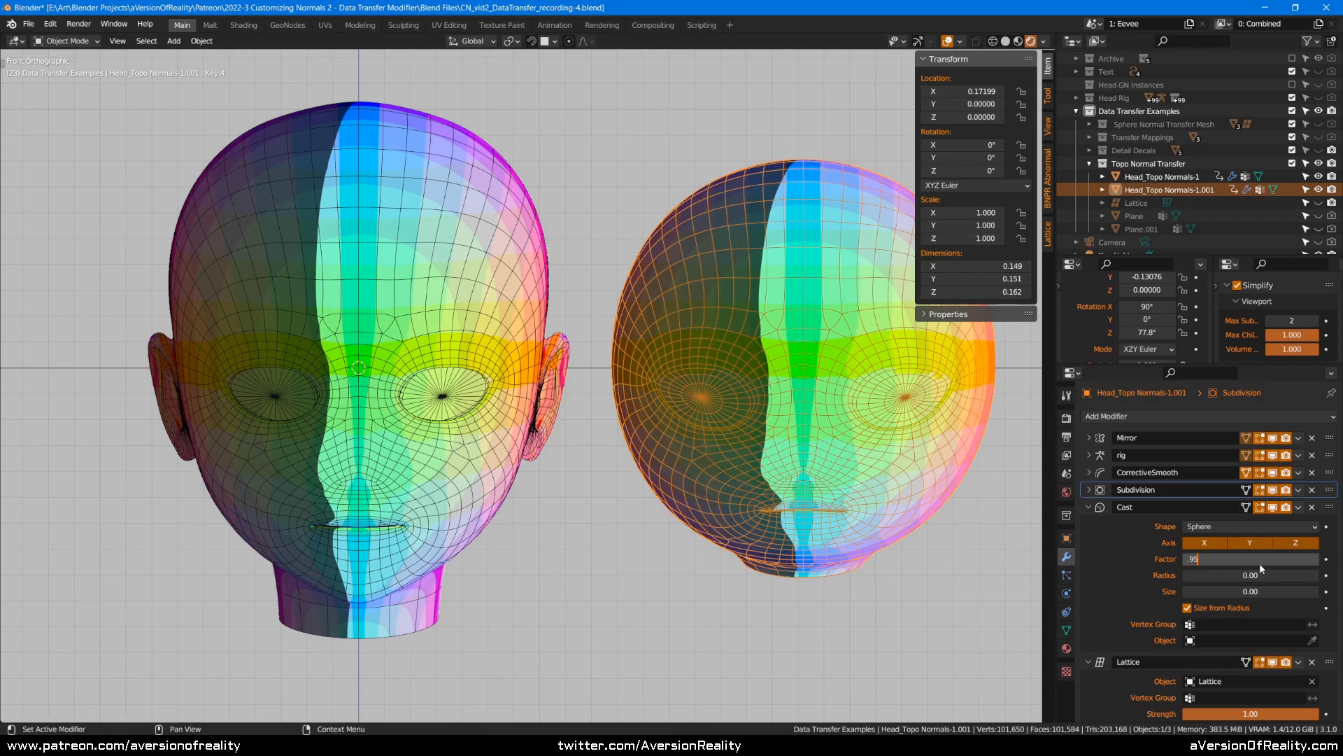
key("Return")
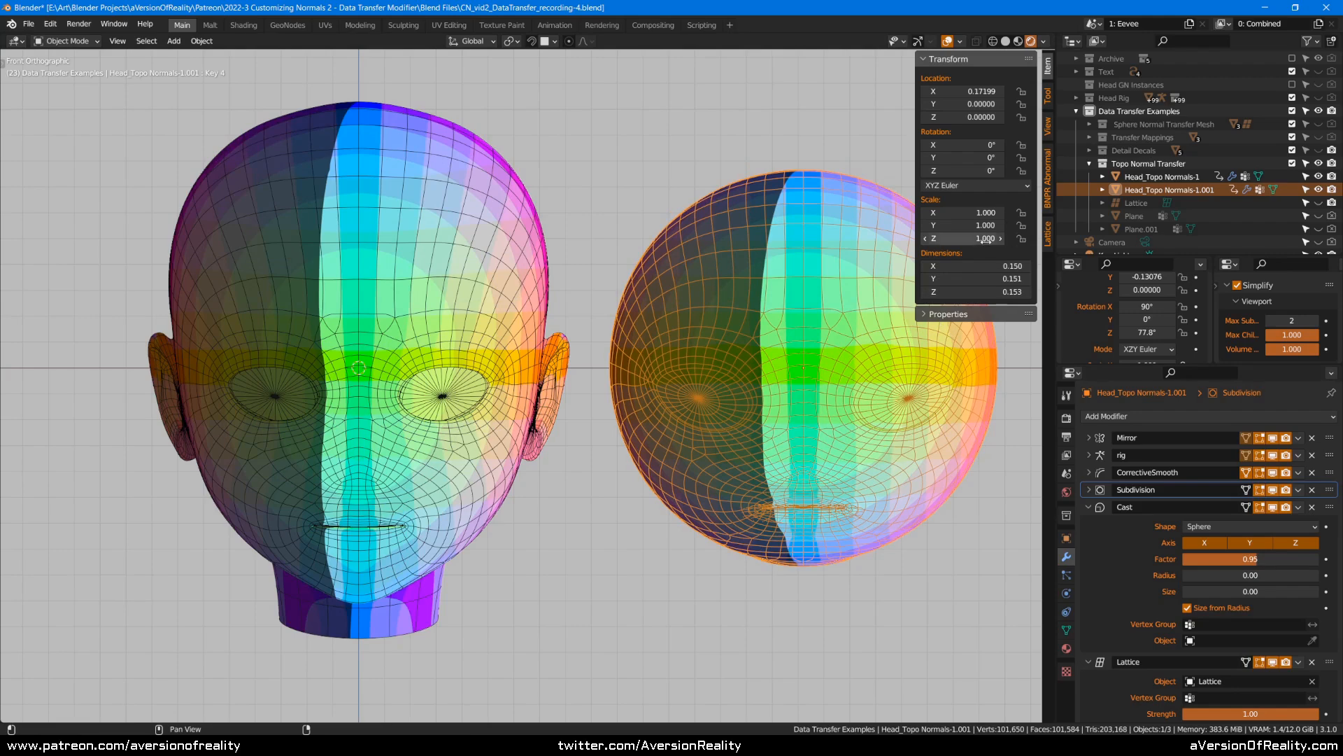
mouse_move(1155, 333)
left_mouse_down()
mouse_move(1169, 333)
mouse_move(1148, 333)
left_mouse_up()
left_click(1257, 558)
type("1")
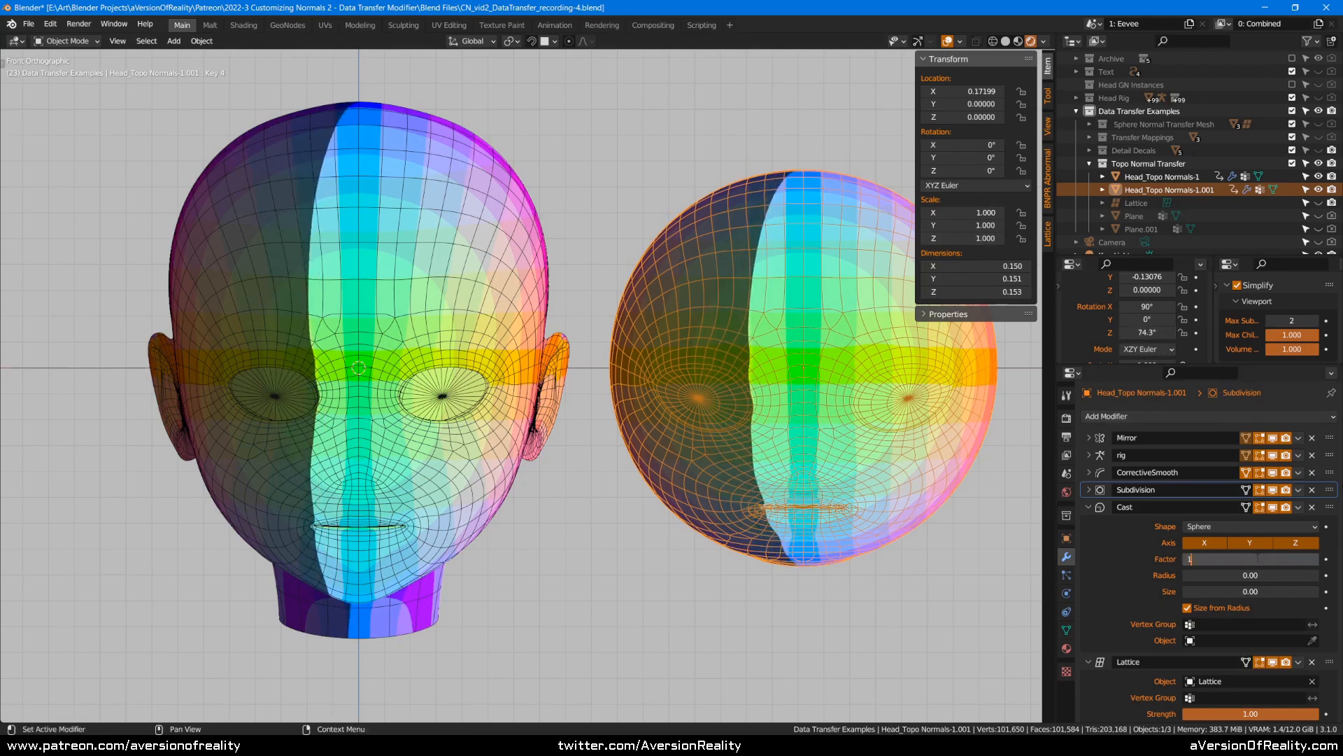
key("Return")
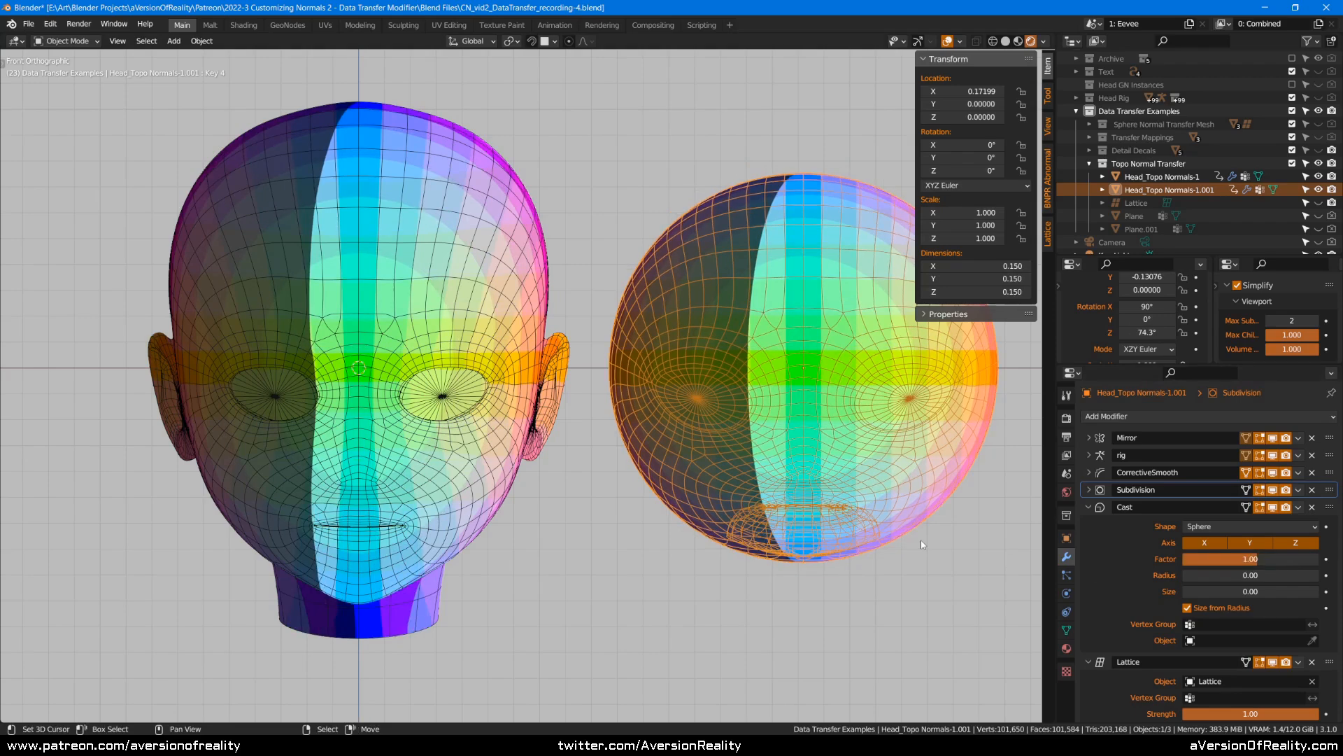
- Try the Cuboid Cast shape, switch it to Cylinder, and set the light's Z rotation to 61°
left_click(1287, 527)
left_click(1237, 571)
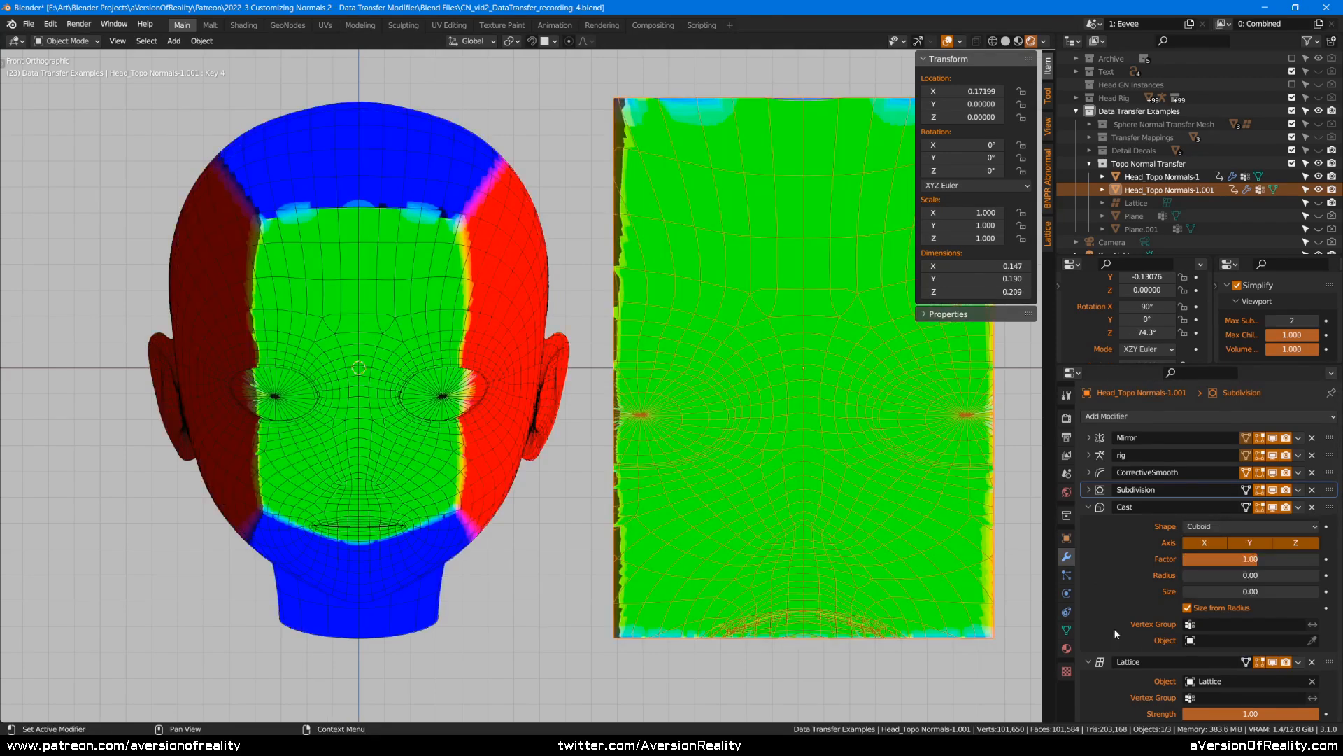
left_click(1256, 526)
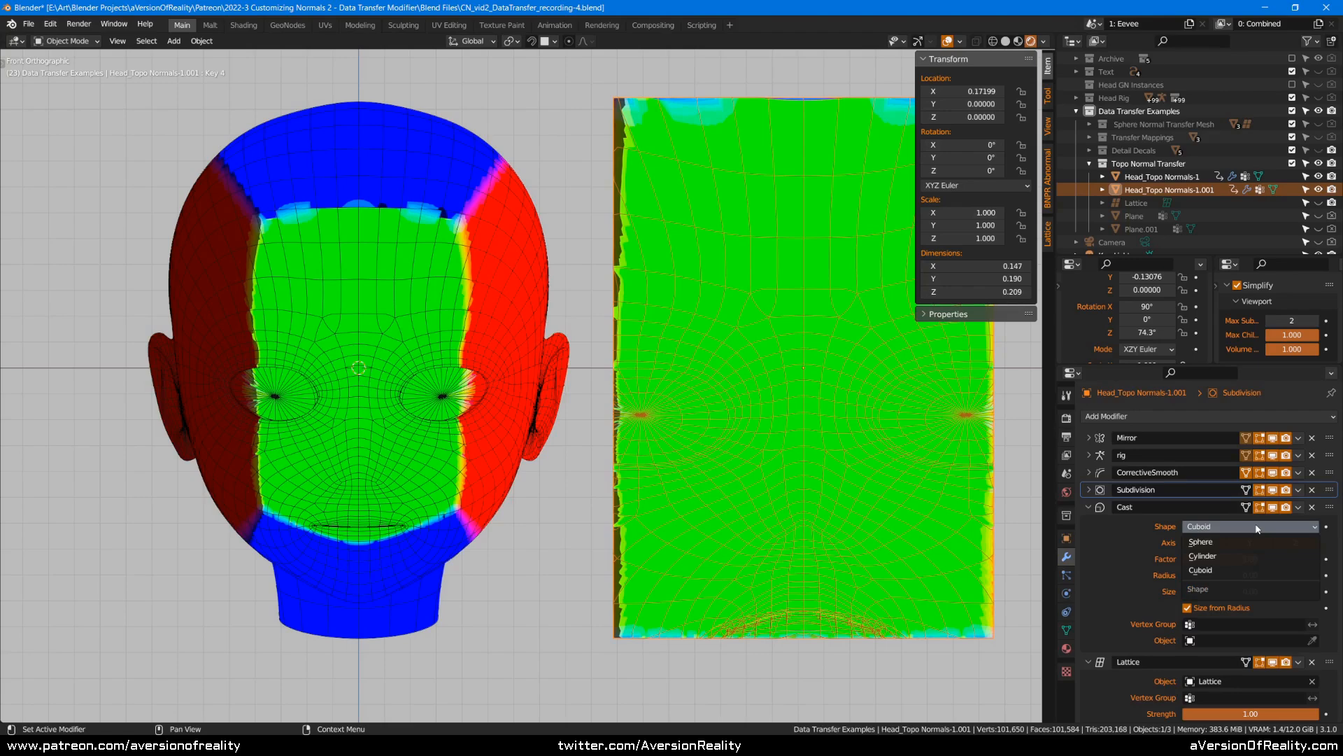
left_click(1201, 556)
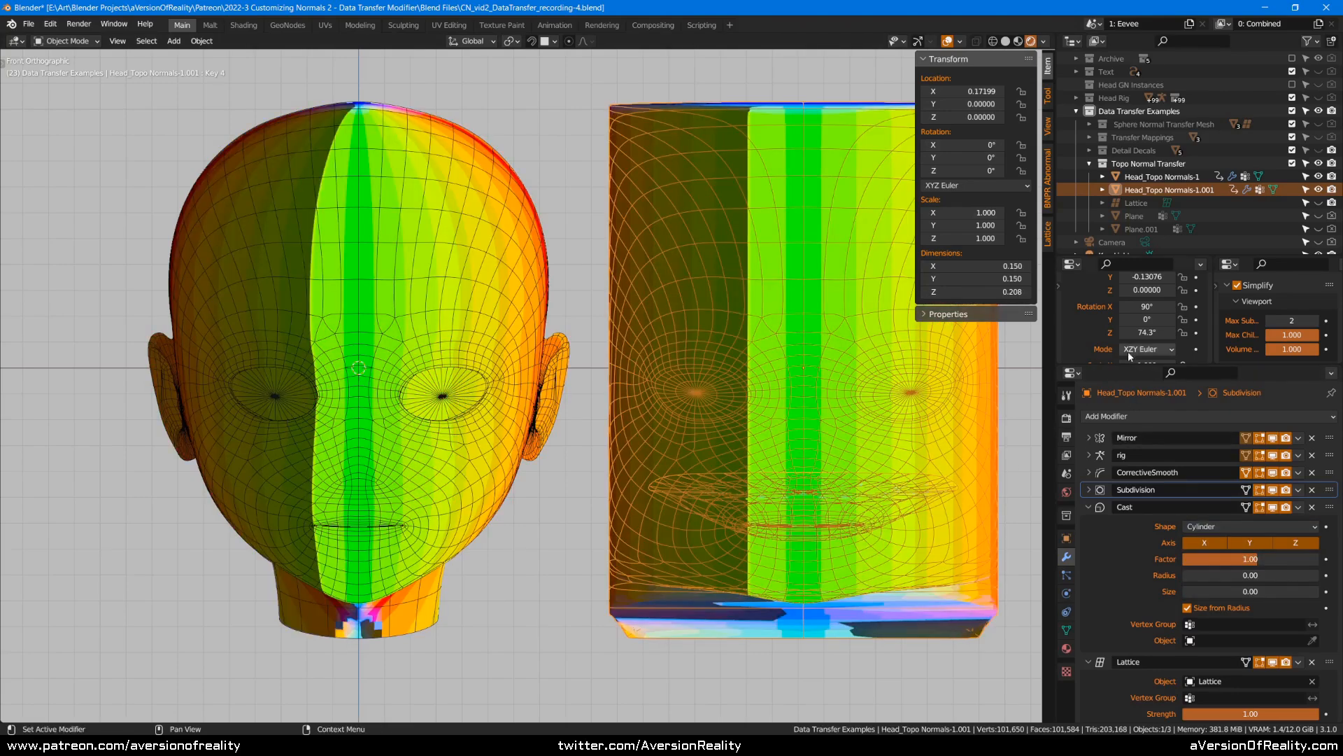
mouse_move(1137, 336)
left_mouse_down()
mouse_move(1149, 333)
mouse_move(1128, 335)
left_mouse_up()
middle_click_drag(447, 514, 518, 480)
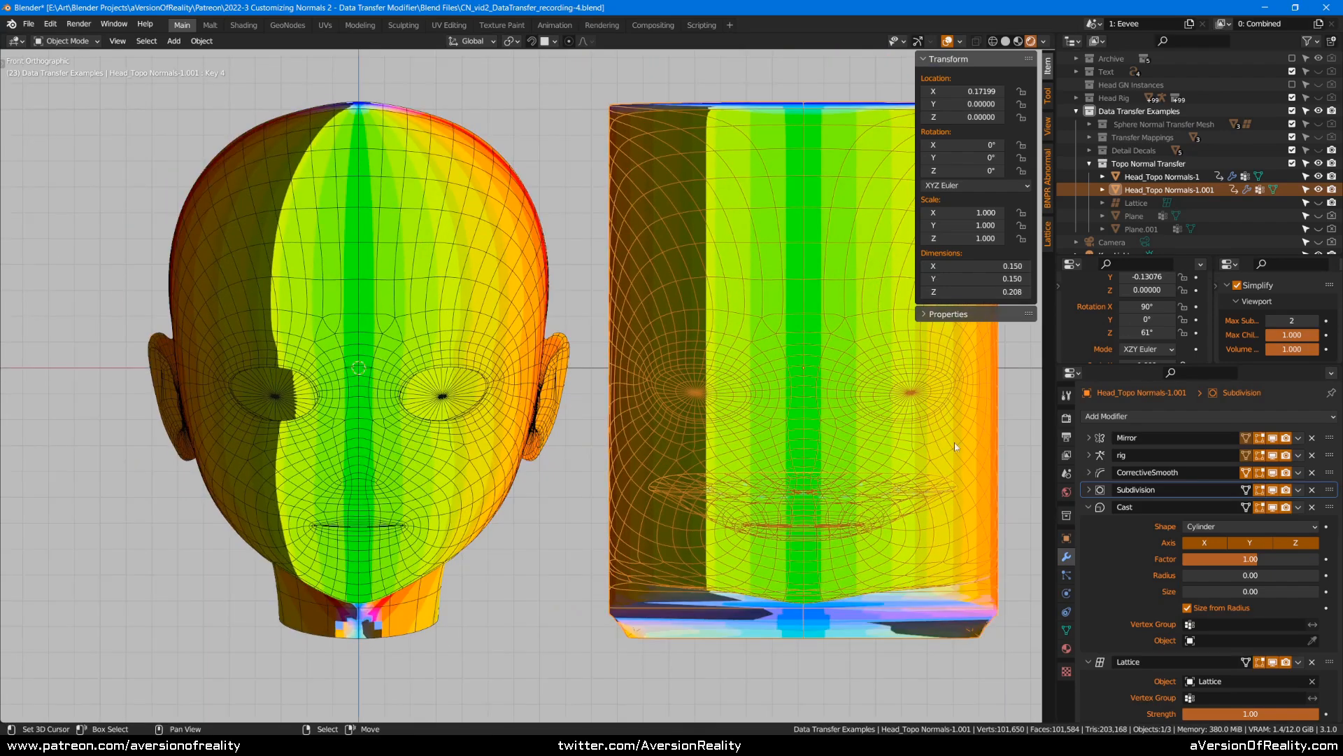
- Unhide the Lattice object in the viewport, select it, and bring up its shape keys
left_click(1086, 506)
left_click(1319, 202)
right_click(747, 92)
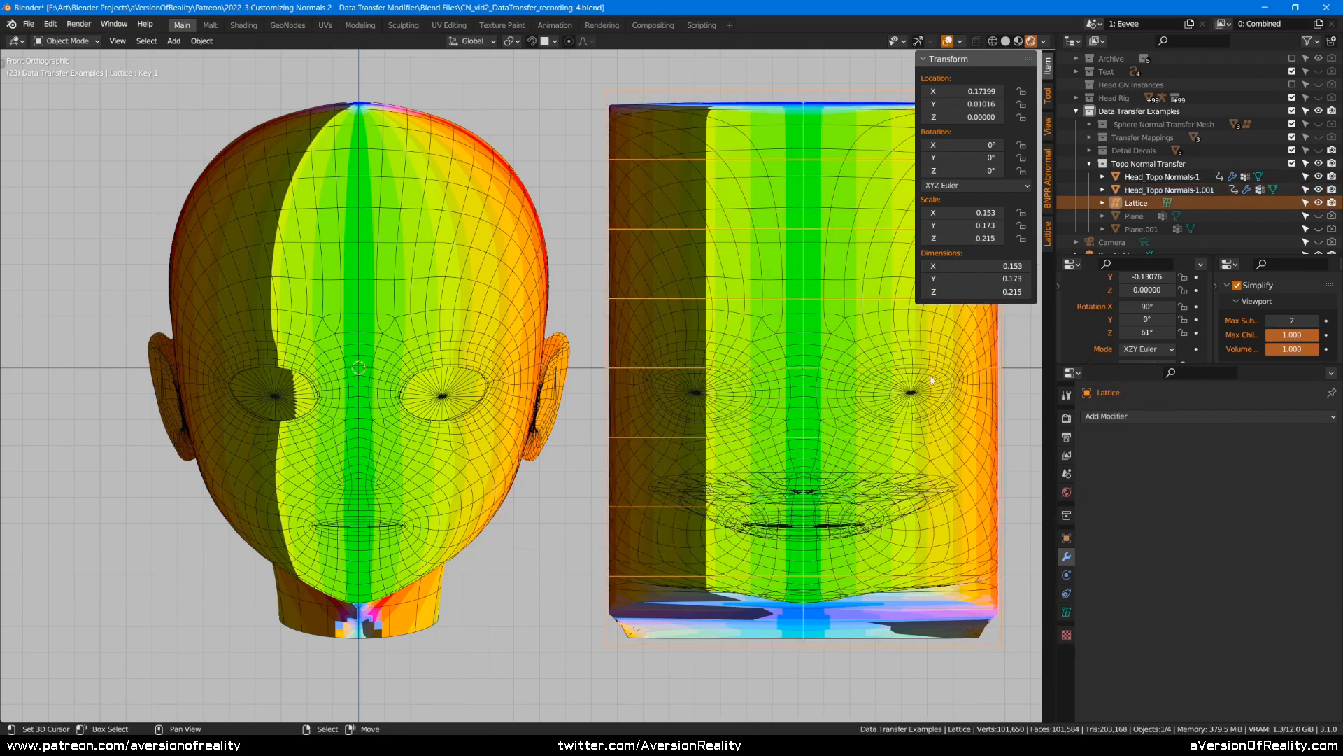
middle_click_drag(740, 116, 668, 106)
left_click(1066, 611)
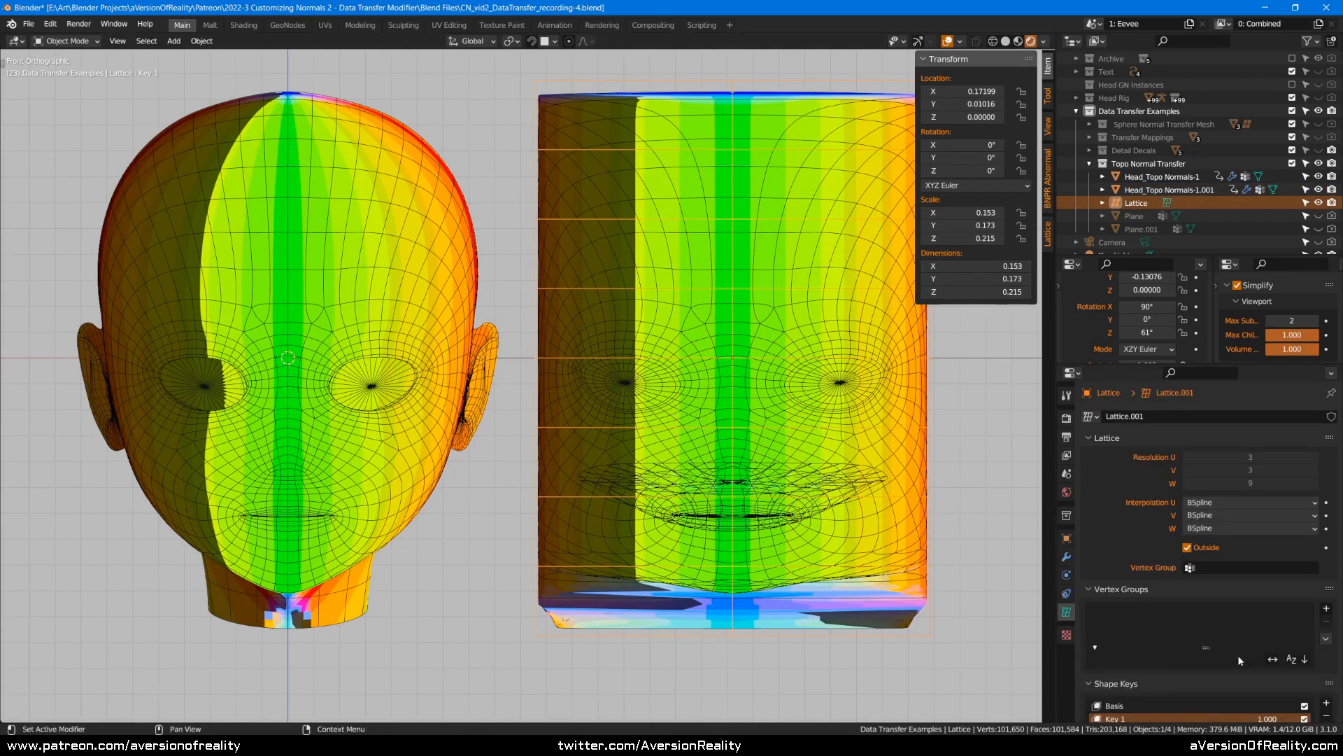
scroll(1224, 655, "down", 2)
middle_click_drag(936, 581, 888, 598)
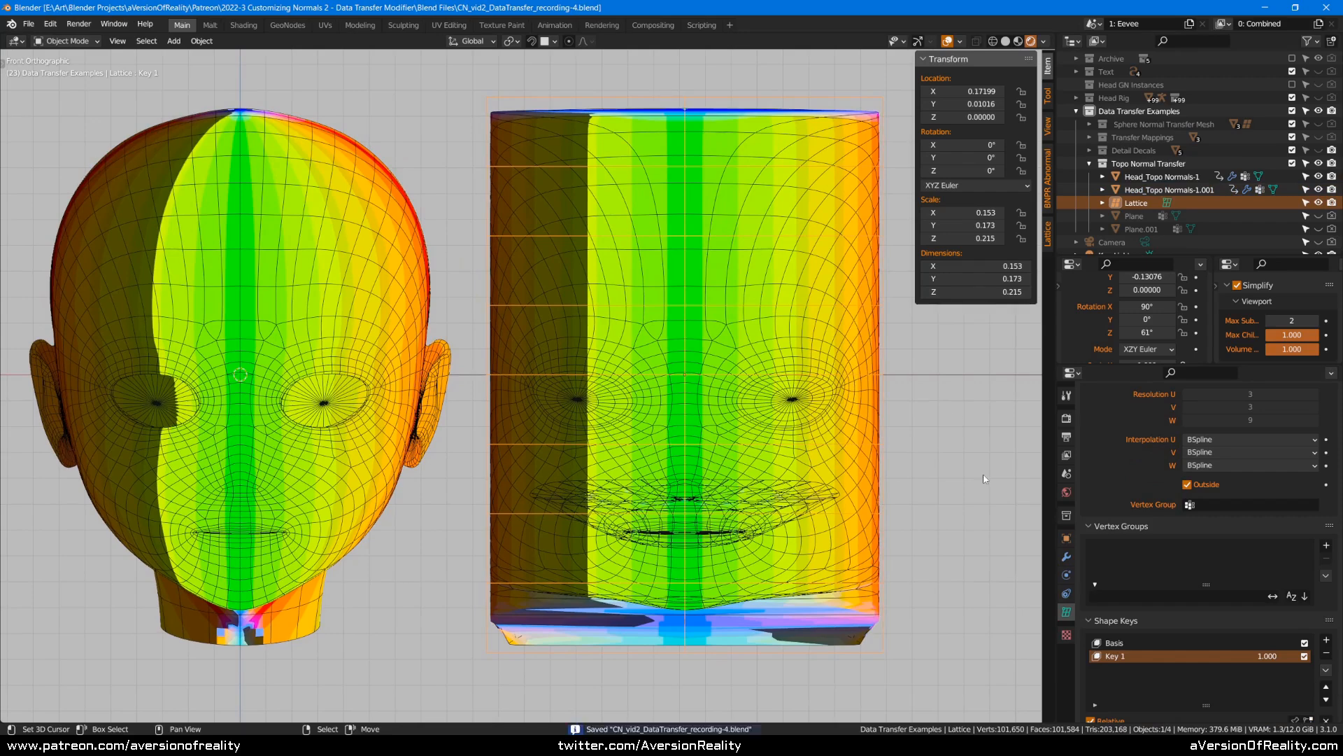
- Edit the lattice and select its bottom row of control points in wireframe, returning to rendered shading
key("Tab")
key("z")
left_click(600, 622)
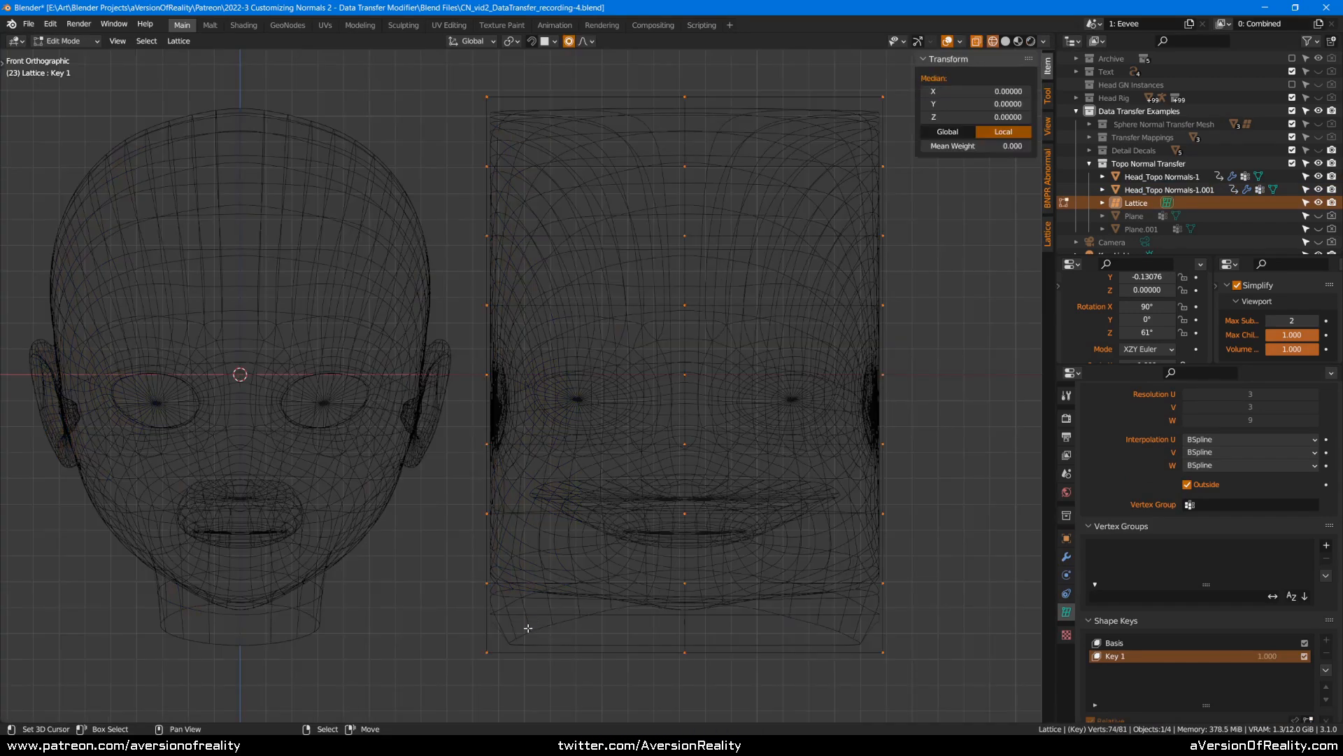
mouse_move(430, 626)
left_mouse_down()
mouse_move(743, 708)
mouse_move(972, 708)
left_mouse_up()
key("z")
left_click(931, 553)
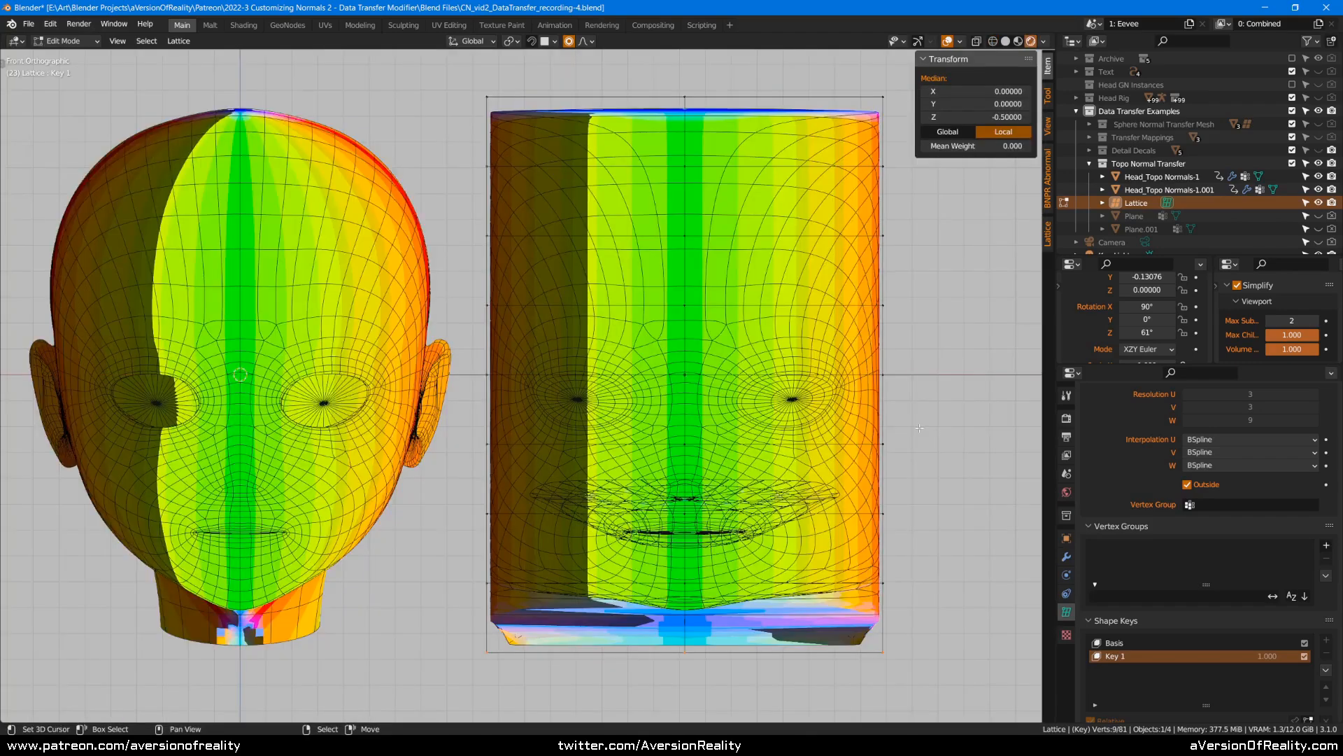
left_click(592, 42)
key("s")
key("x")
scroll(969, 375, "down", 5)
scroll(969, 375, "down", 4)
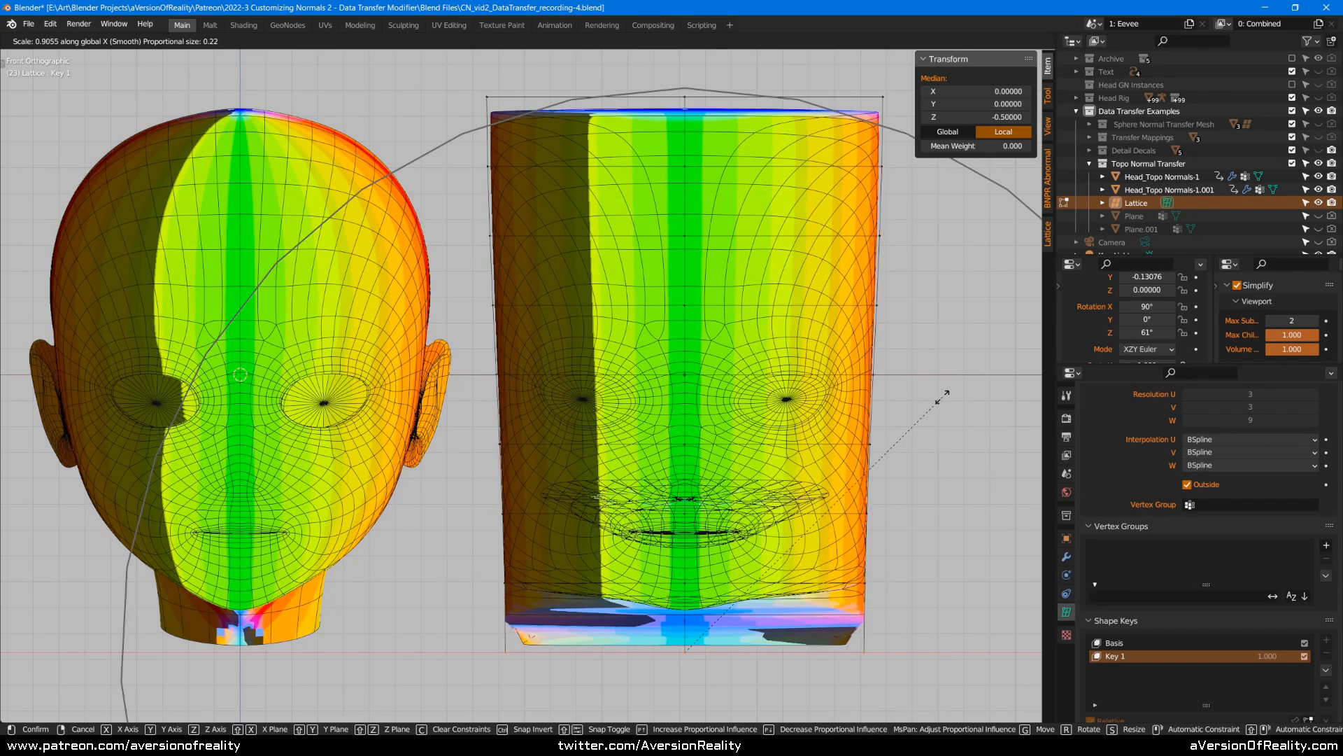
scroll(896, 429, "up", 3)
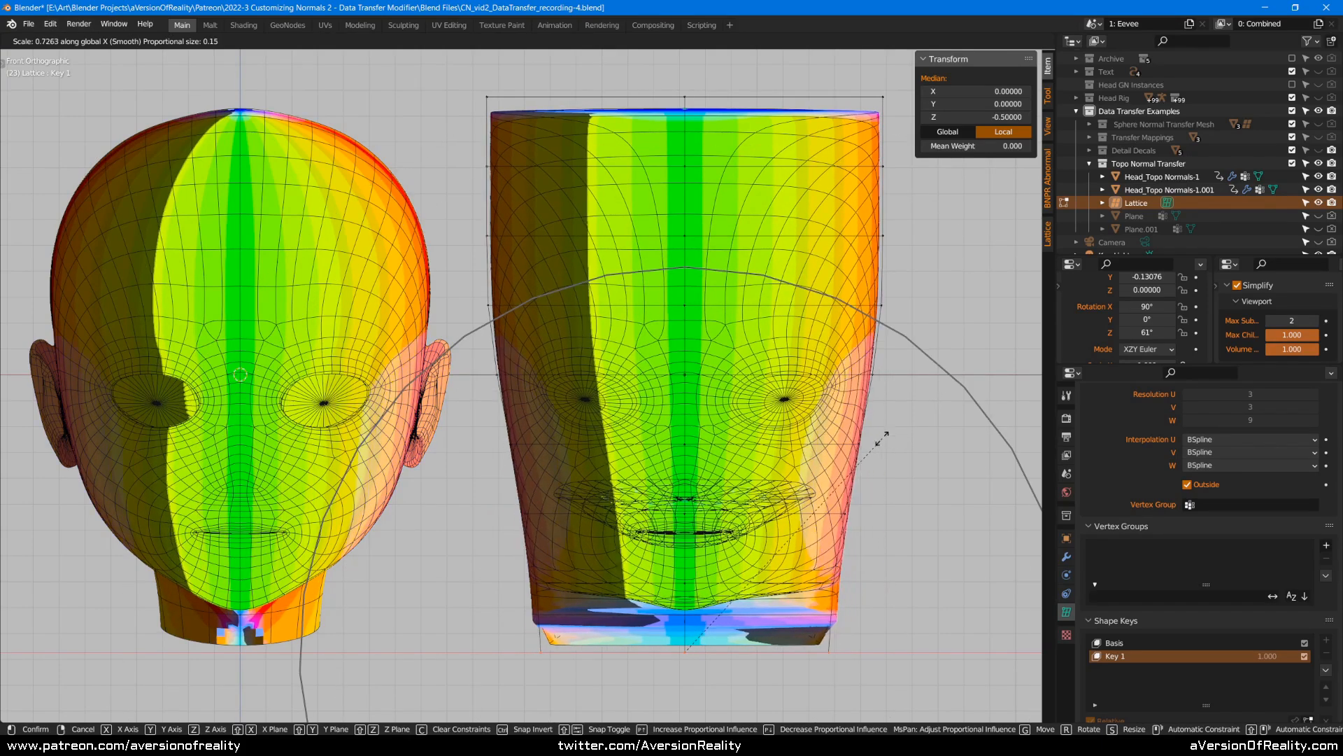
key("Escape")
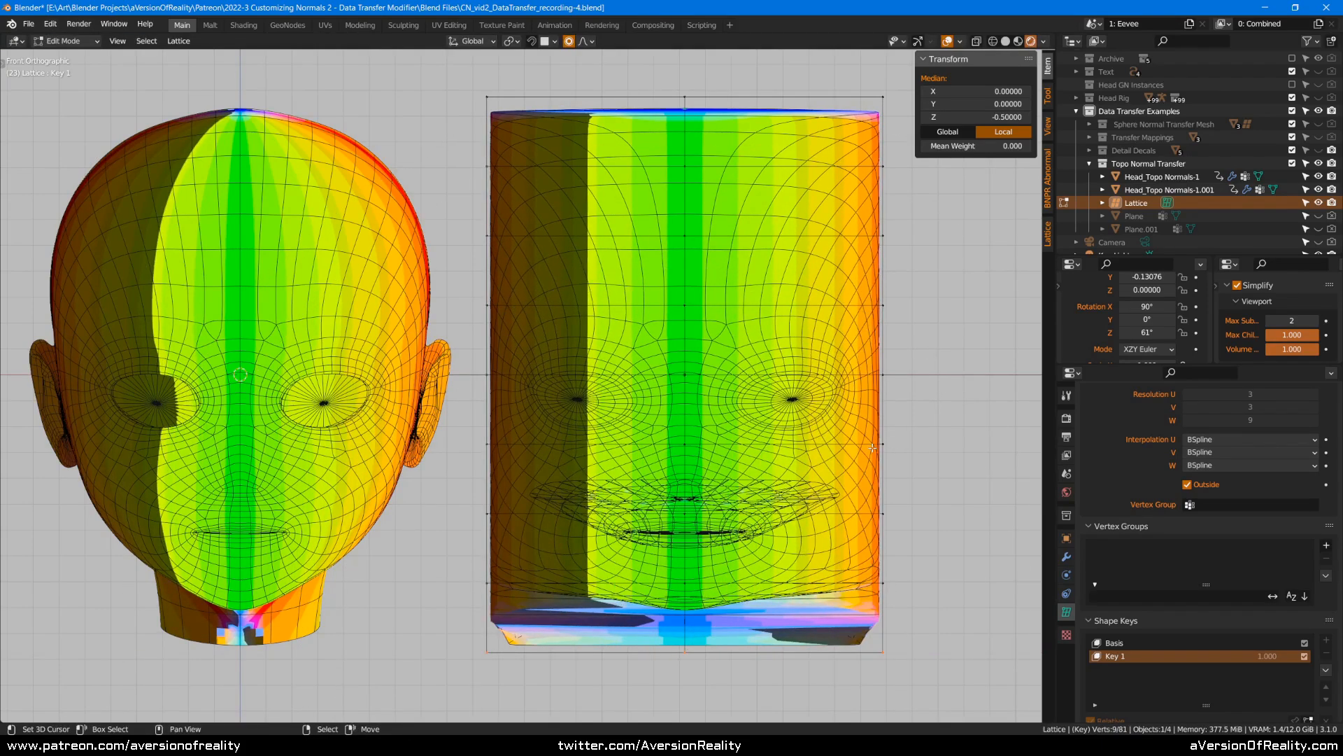
- Set the viewport Simplify max subdivision to 0
left_click(1285, 320)
type("0")
key("Return")
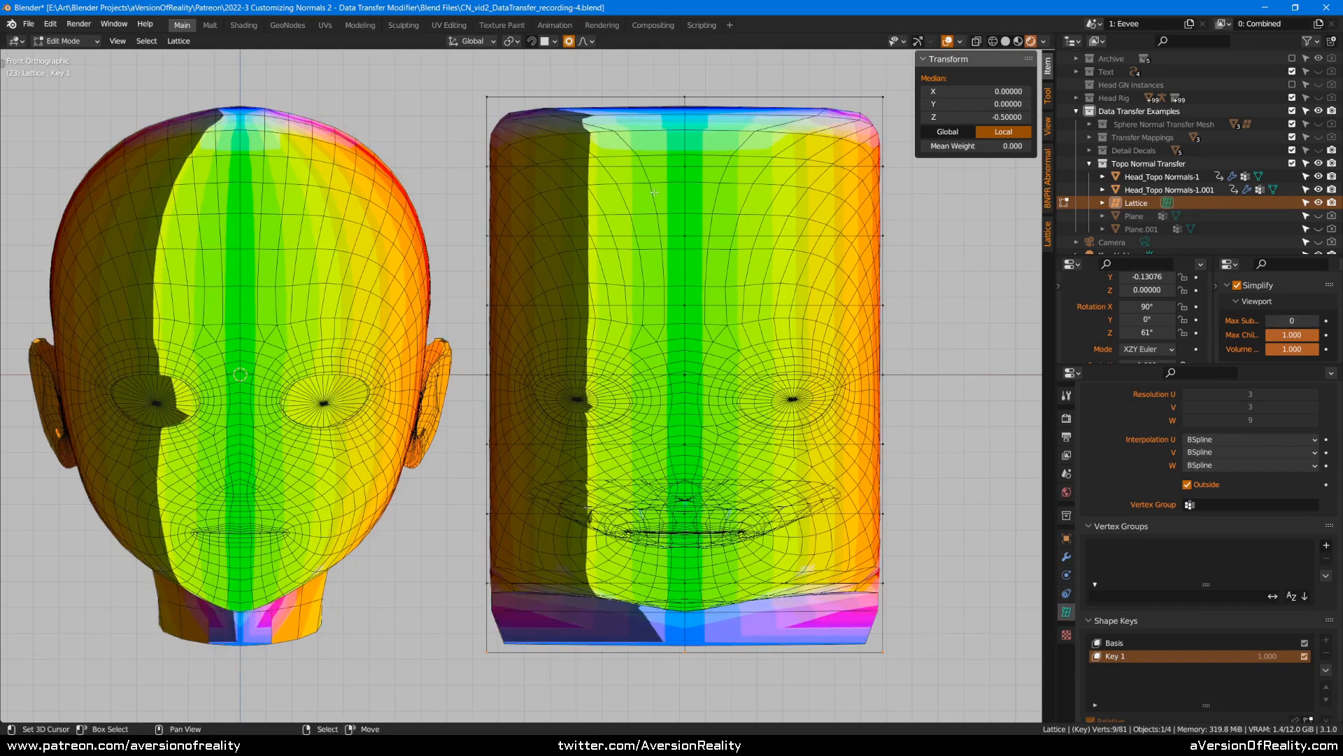
- Scale the lattice's bottom points inward along X, using Sharp proportional falloff with a size of about 0.08
left_click(586, 41)
left_click(594, 152)
key("s")
key("x")
scroll(885, 648, "up", 2)
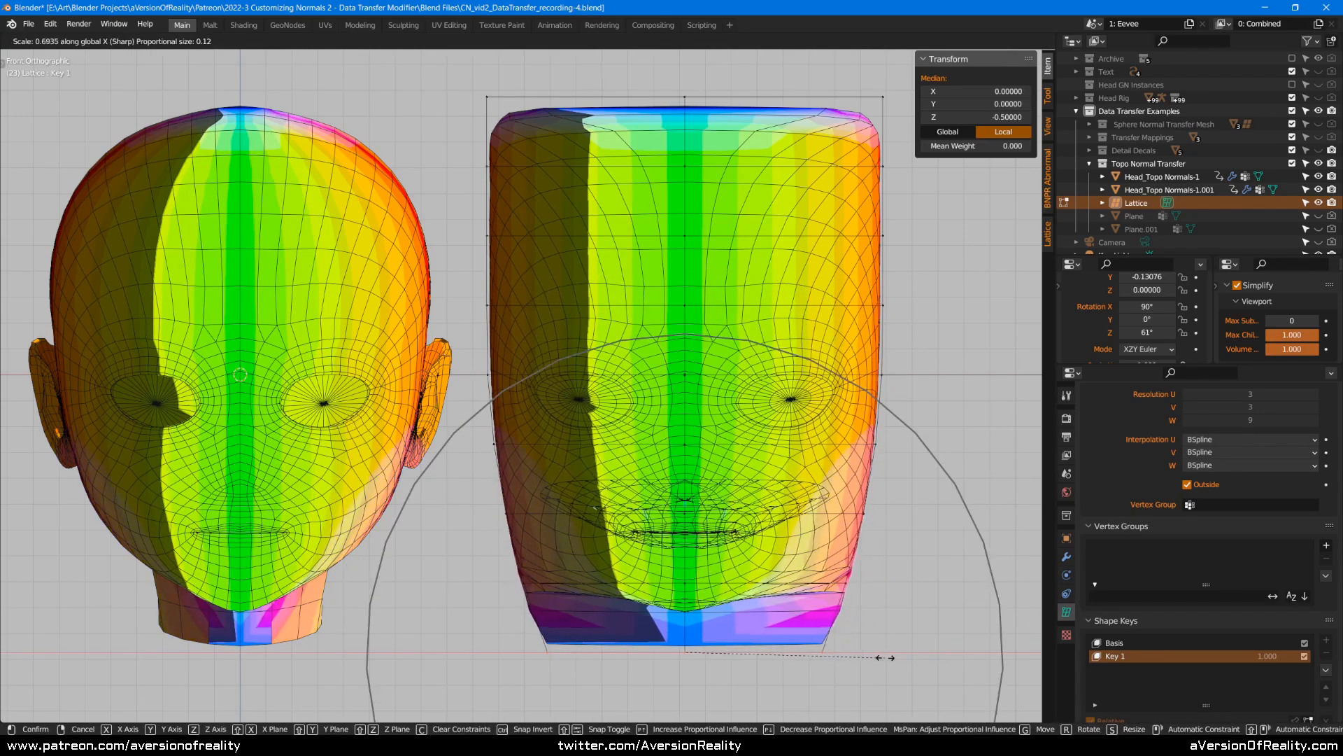
scroll(732, 665, "up", 3)
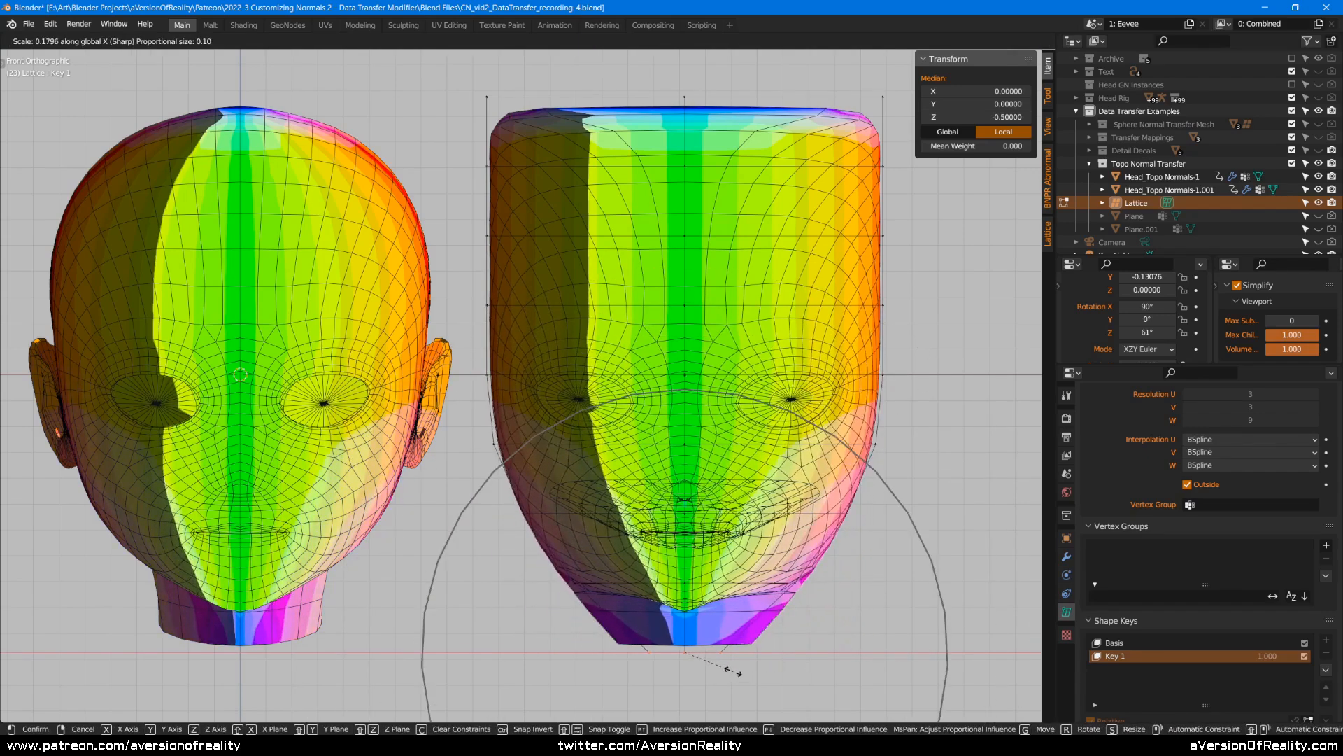
scroll(696, 676, "up", 2)
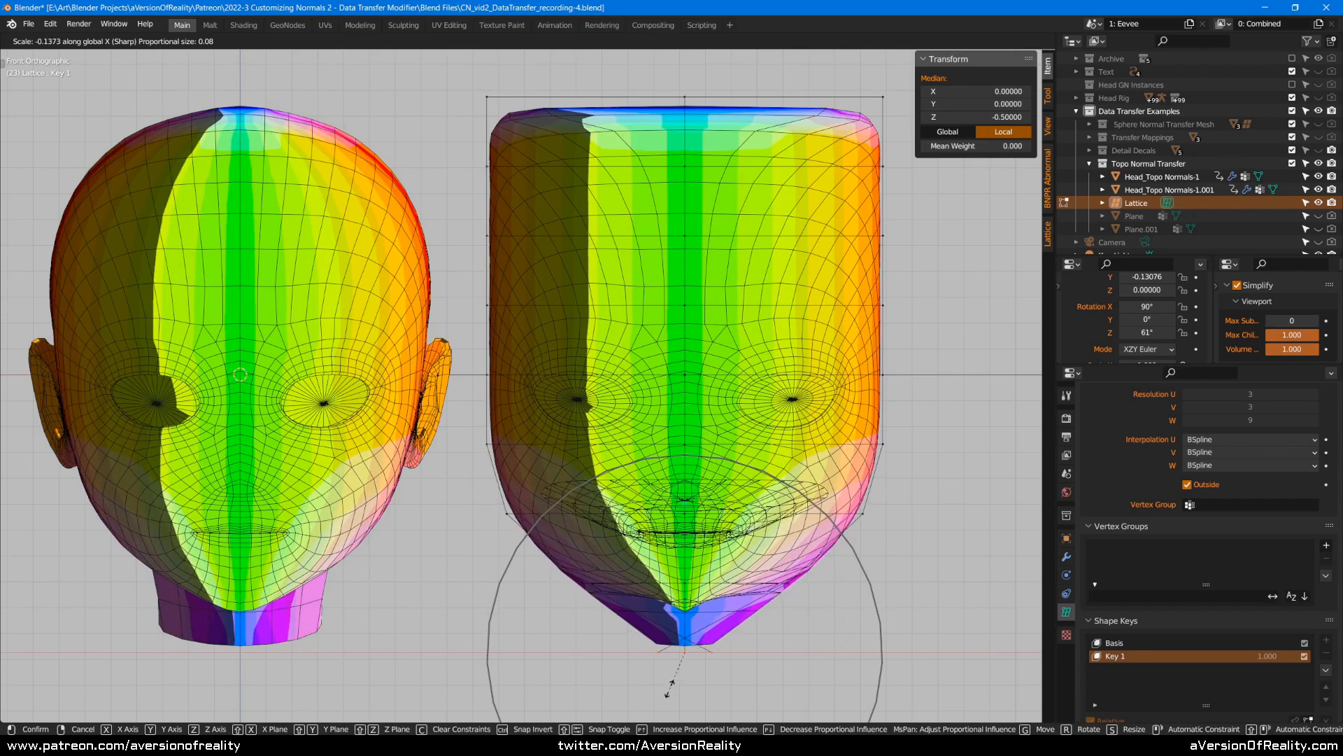
left_click(695, 677)
- Select the lattice's top row of control points and scale it inward along X to about 0.65, with Sharp falloff of size 0.08
key("alt+a")
key("b")
mouse_move(439, 75)
left_mouse_down()
mouse_move(916, 132)
mouse_move(914, 143)
left_mouse_up()
key("shift+z")
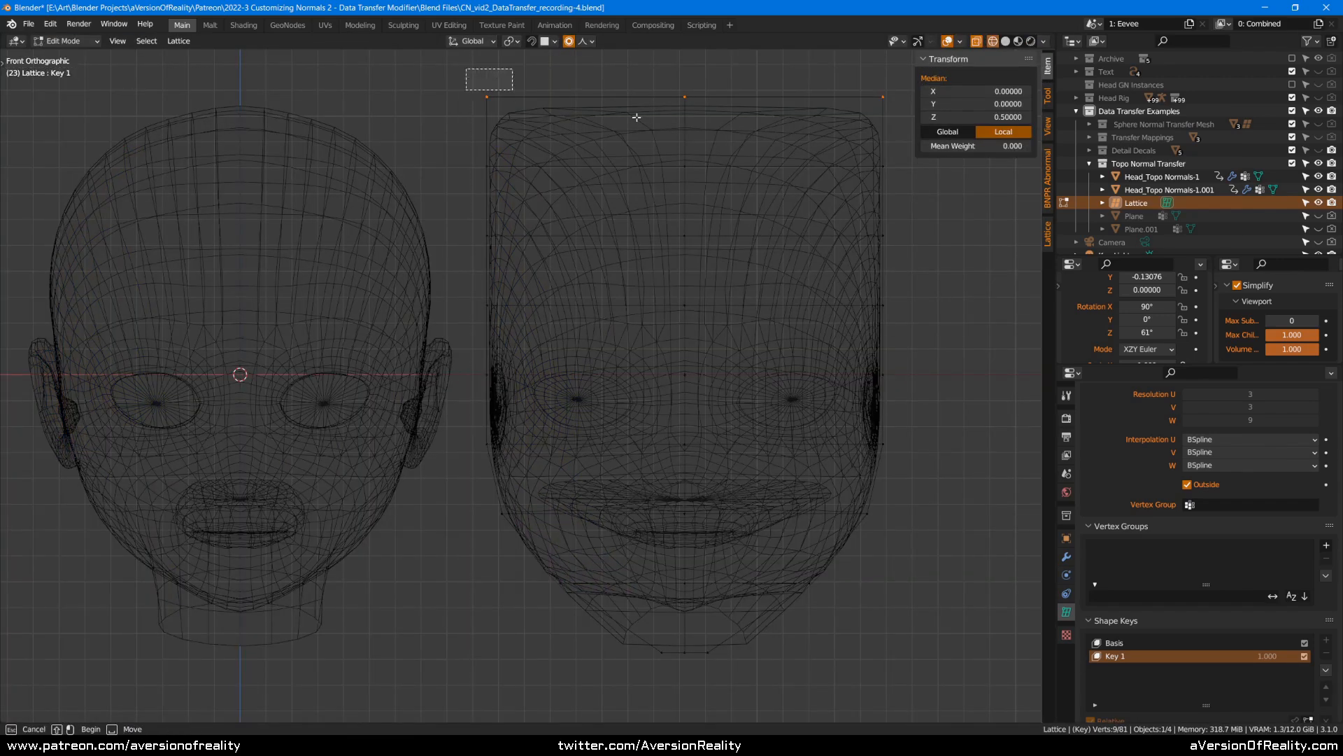
key("shift+z")
key("s")
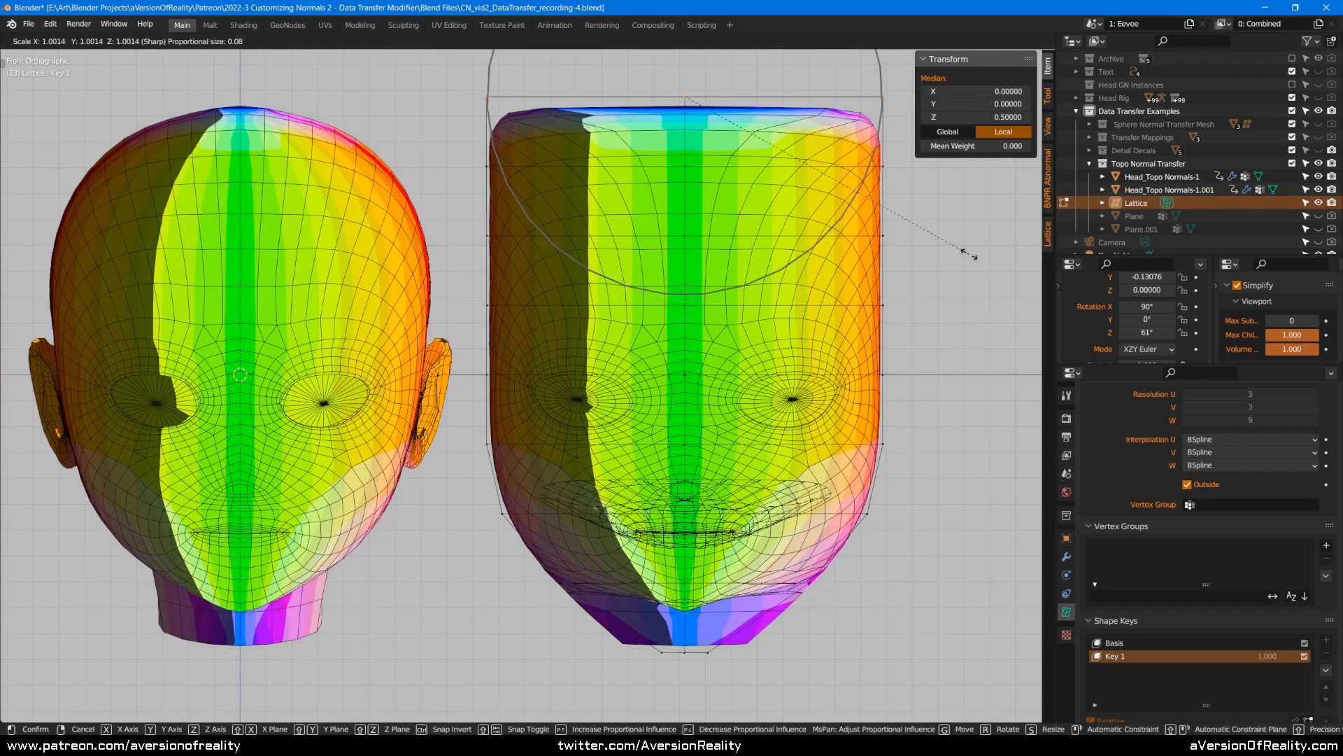
key("x")
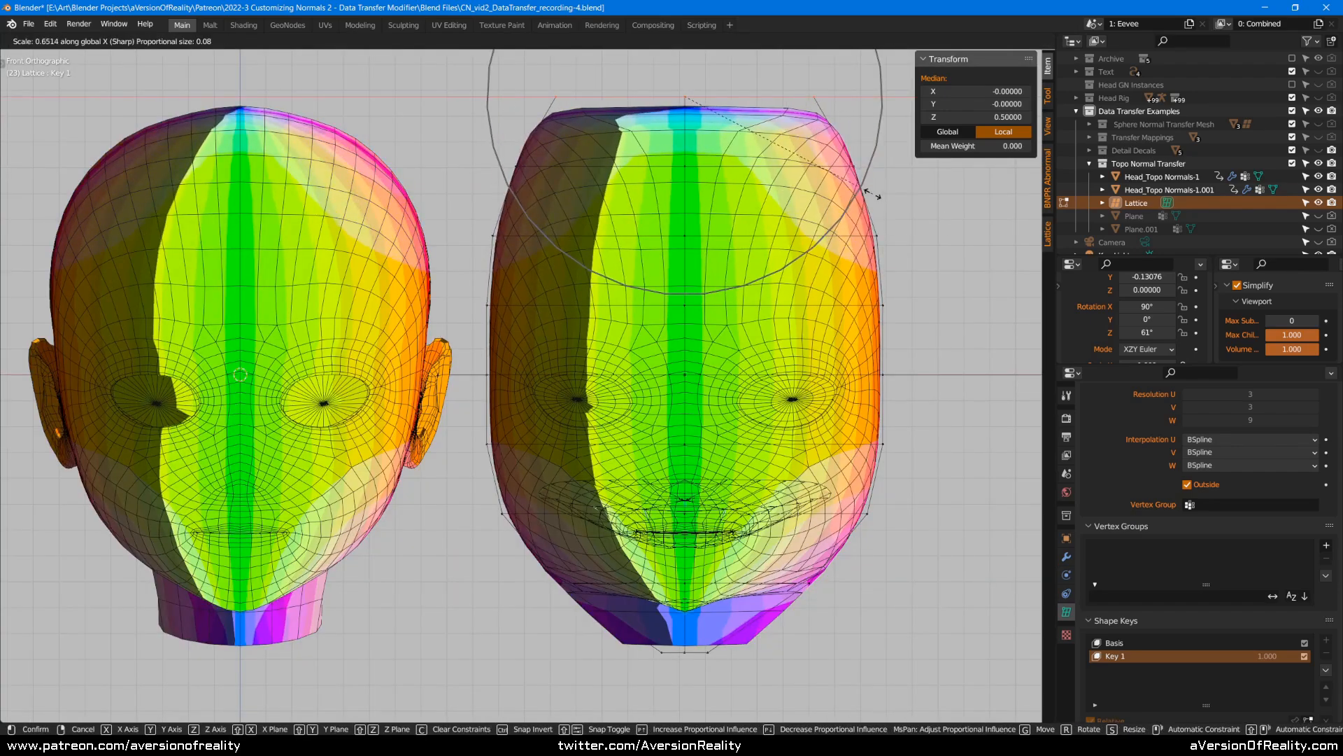
left_click(870, 187)
middle_click_drag(509, 305, 598, 306, "shift")
key("Tab")
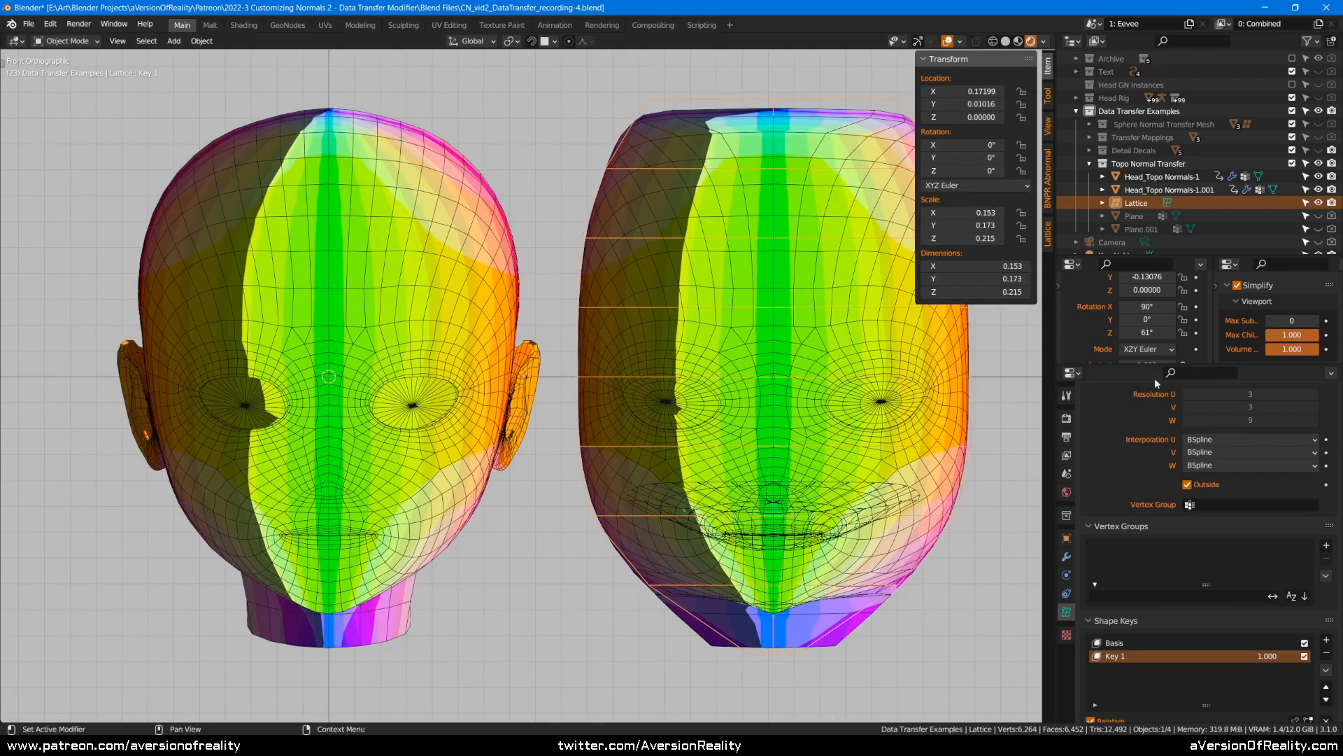
- Set the light's Z rotation to 69° and the viewport Simplify max subdivision to 2
mouse_move(1145, 333)
left_mouse_down()
mouse_move(1207, 332)
mouse_move(1159, 332)
left_mouse_up()
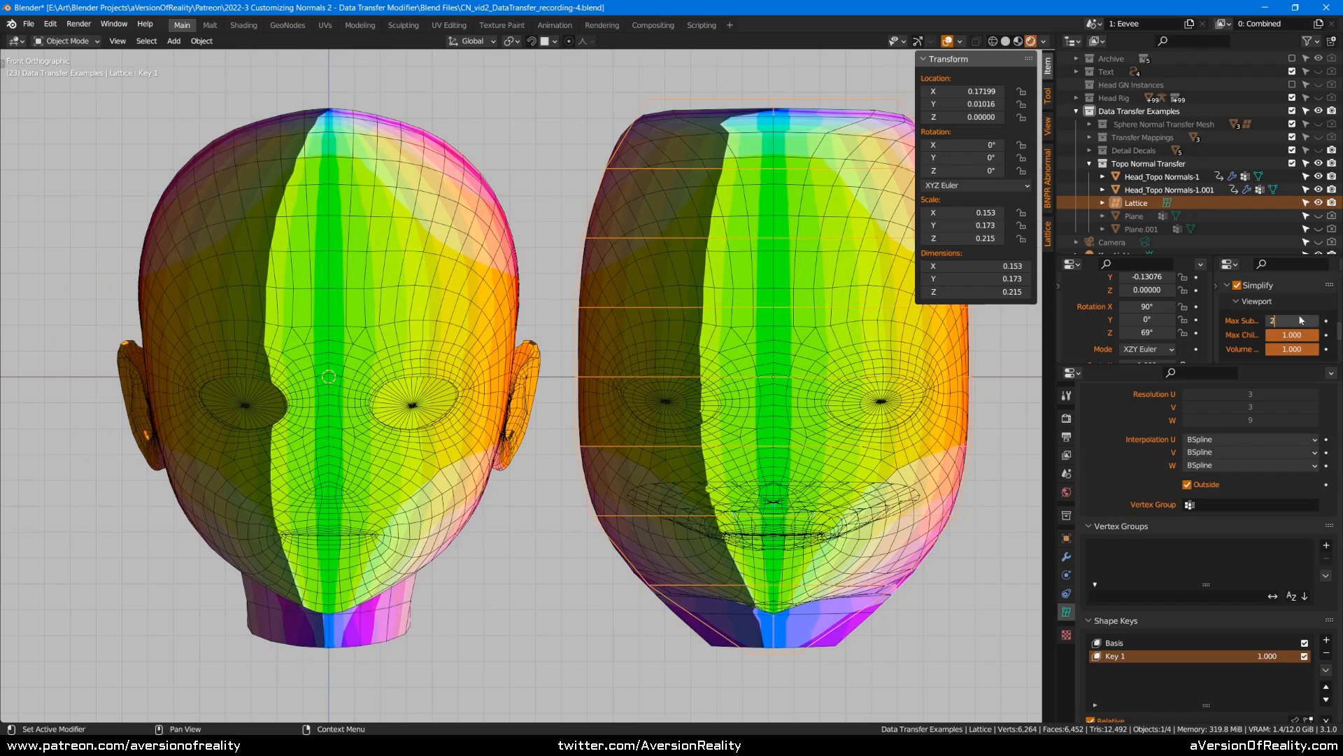
key("Return")
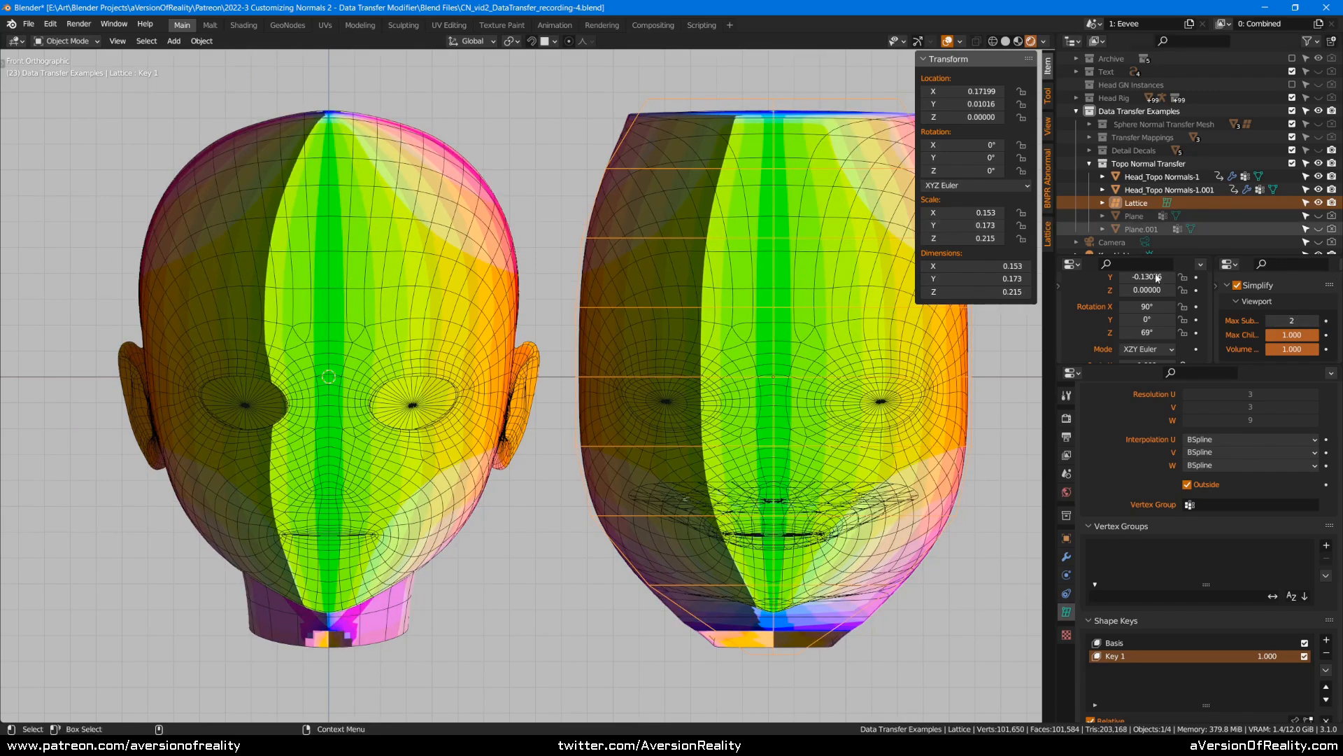
- Sweep the light's Z rotation to 142°, 107° and 32.1° and examine the shading on both heads, including under the chin
left_click_drag(1140, 333, 1214, 327)
middle_click_drag(852, 455, 775, 430)
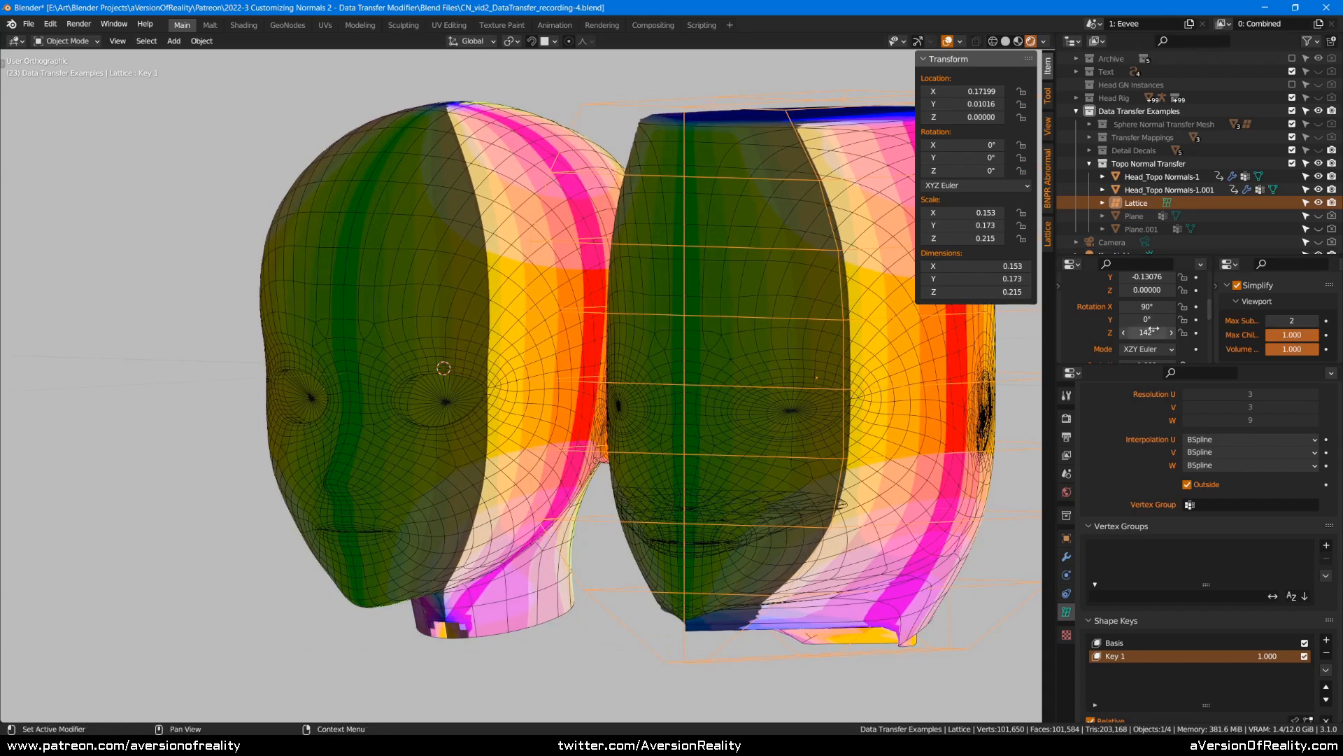
mouse_move(1155, 332)
left_mouse_down()
mouse_move(1169, 332)
mouse_move(1109, 332)
left_mouse_up()
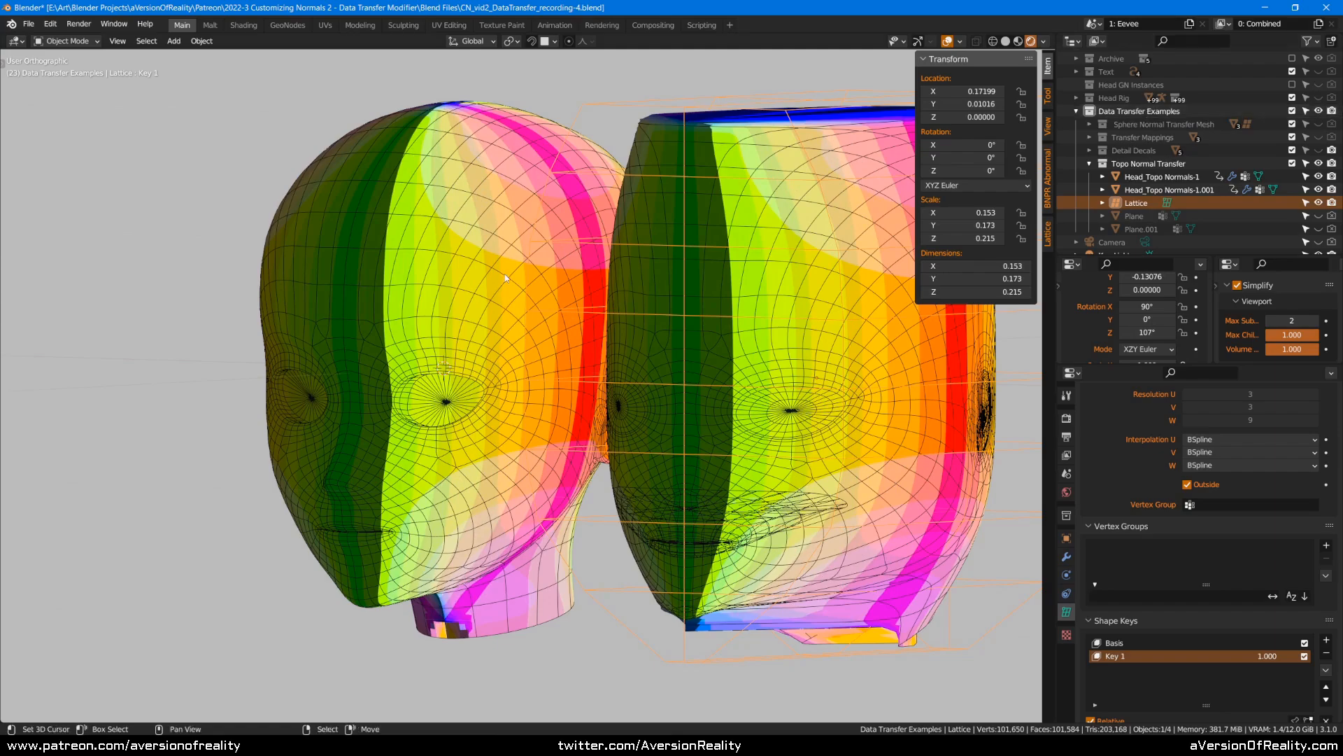
middle_click_drag(672, 280, 606, 275)
left_click_drag(1155, 334, 1081, 330)
mouse_move(700, 350)
middle_mouse_down()
mouse_move(533, 376)
mouse_move(317, 463)
middle_mouse_up()
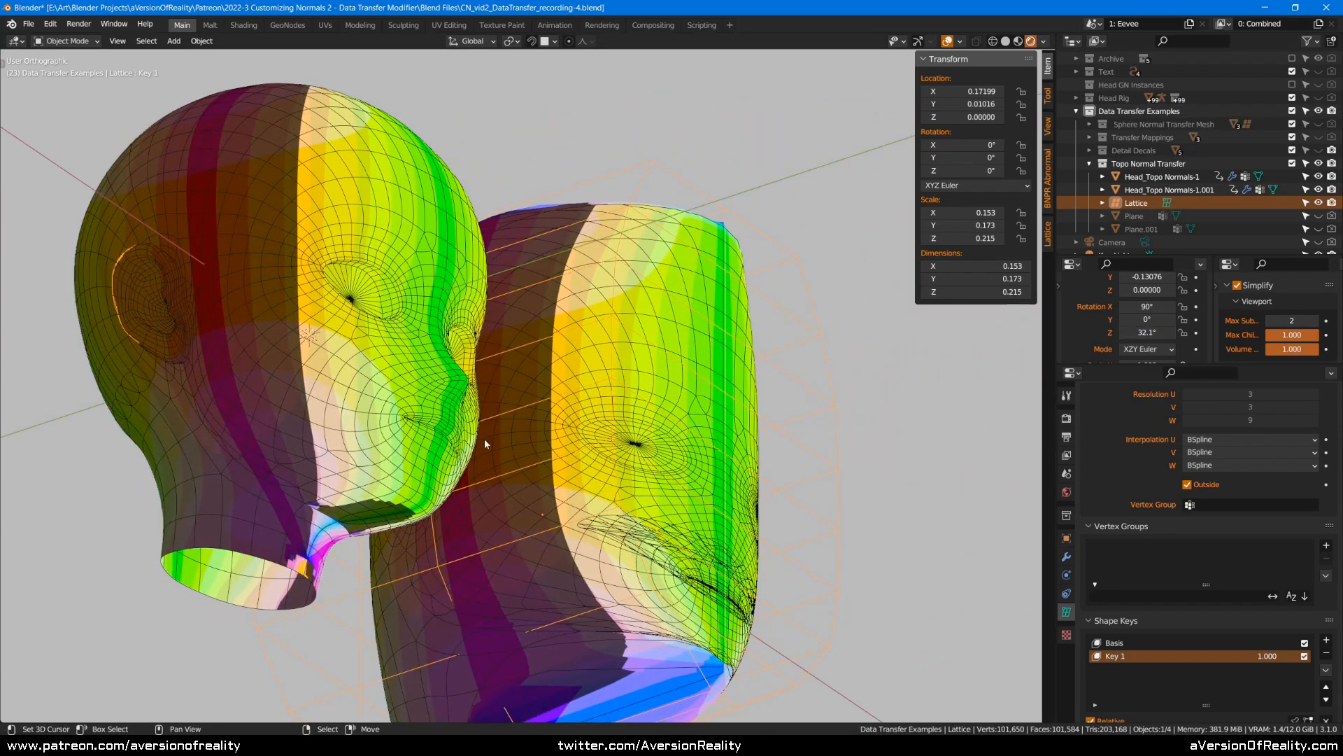
middle_click_drag(481, 443, 550, 507)
middle_click_drag(681, 632, 263, 469)
middle_click_drag(254, 384, 316, 271, "shift")
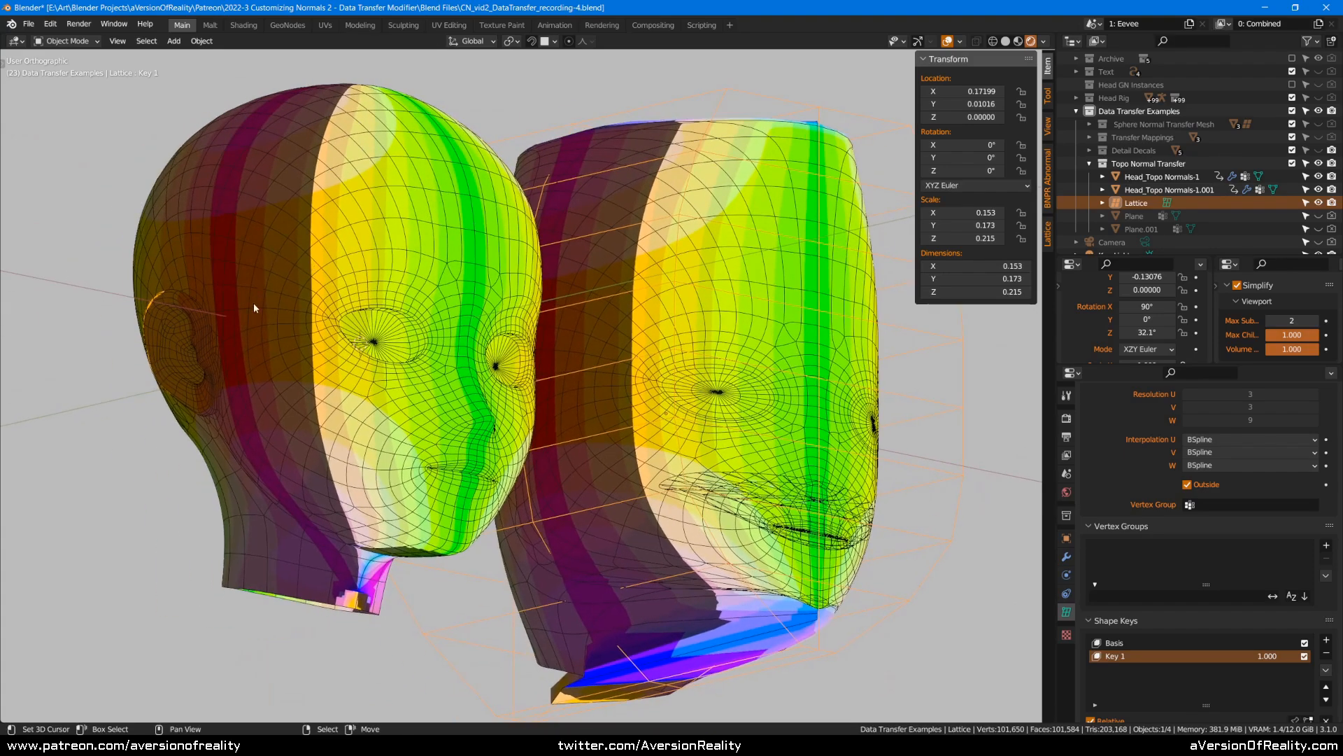
middle_click_drag(317, 488, 368, 593)
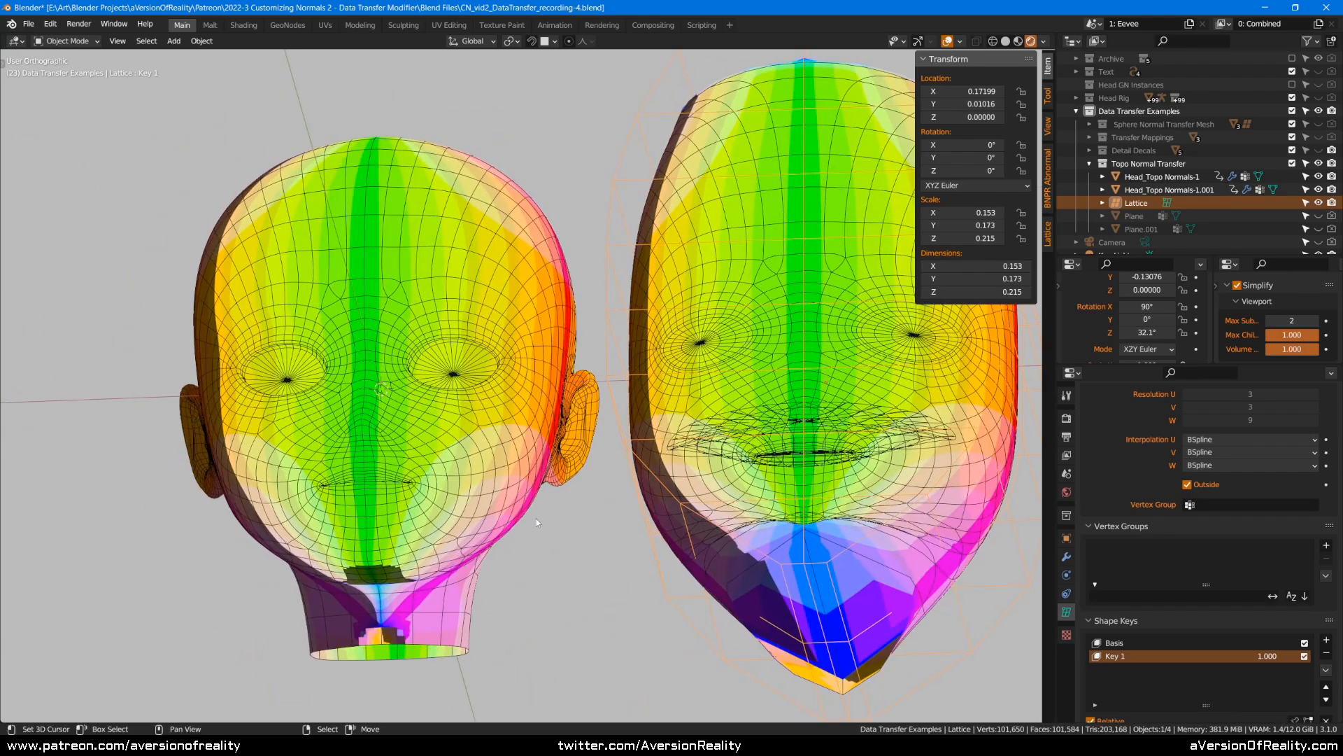
middle_click_drag(486, 285, 382, 540)
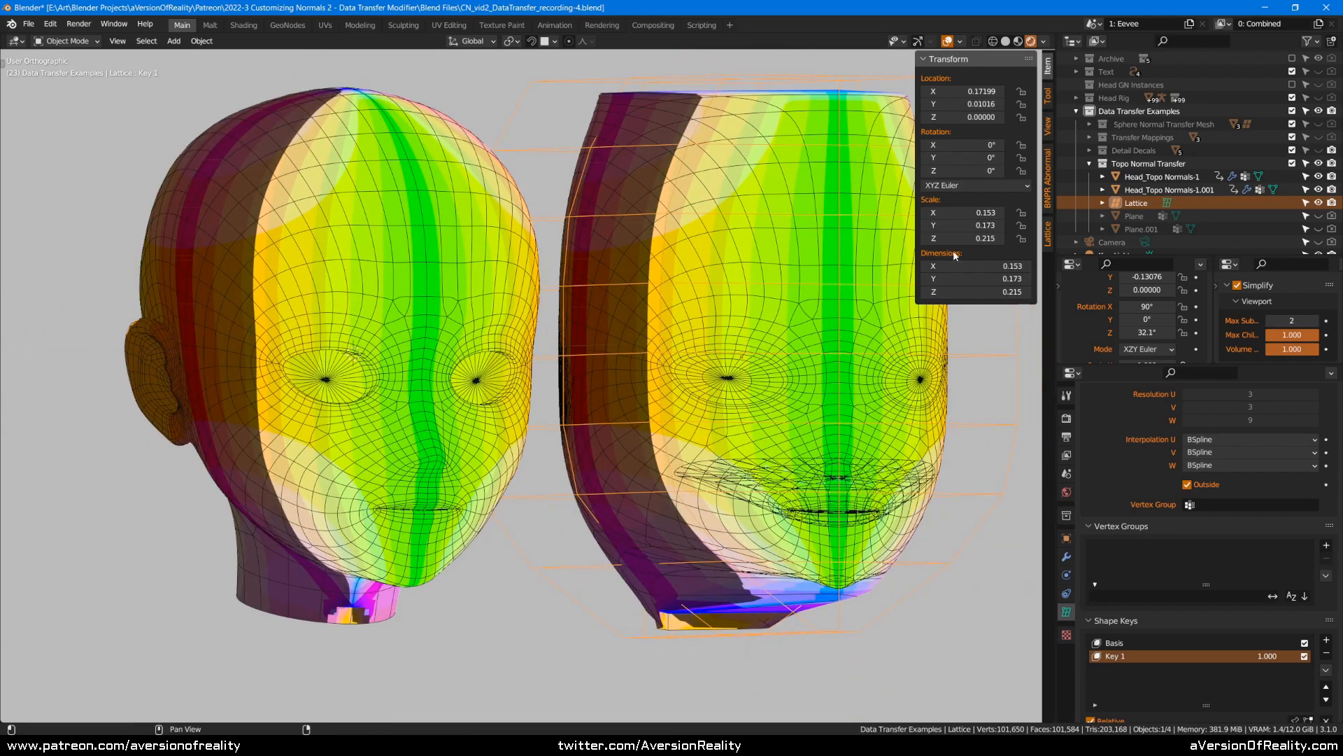
- Sweep the light's Z rotation to 28.7°, 138° and finally 67.9°, return to the front view, and save the file
mouse_move(1148, 332)
left_mouse_down()
mouse_move(1118, 331)
mouse_move(1139, 320)
left_mouse_up()
middle_click_drag(605, 347, 555, 278)
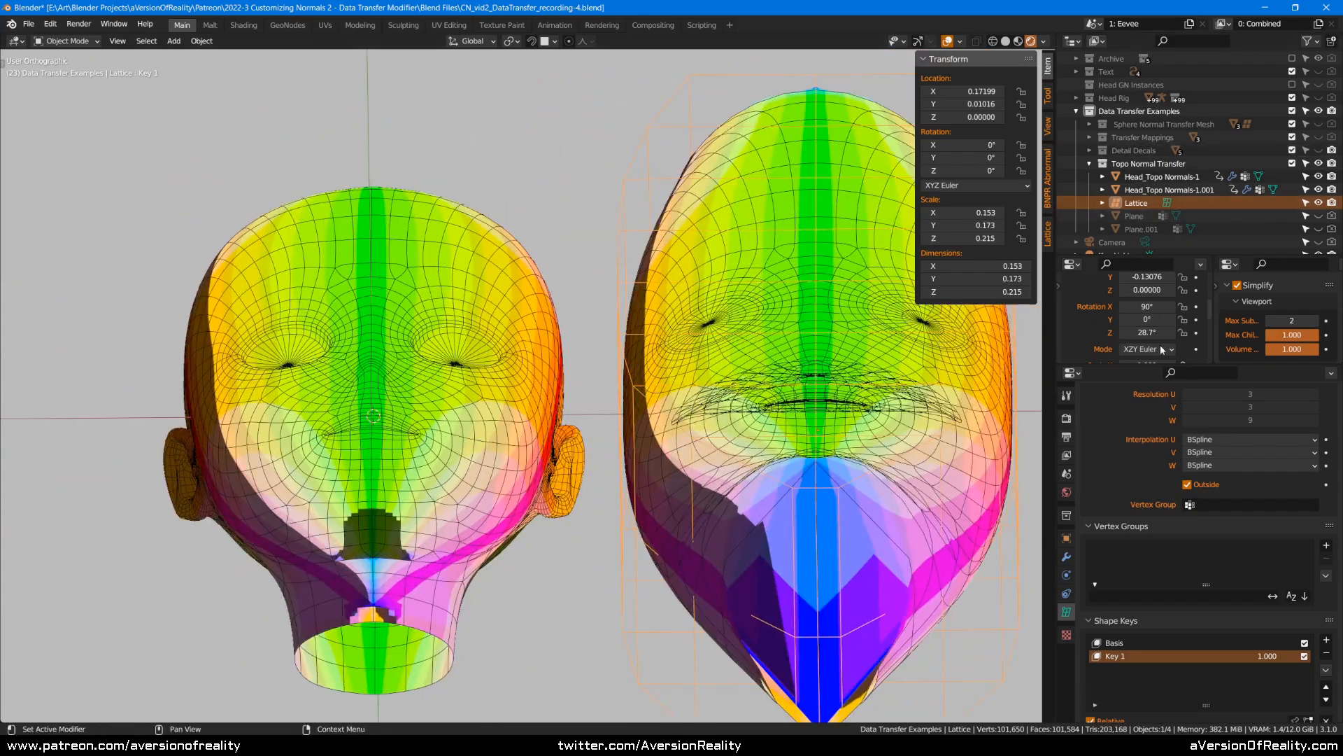
left_click_drag(1142, 331, 1235, 326)
middle_click_drag(624, 158, 577, 232)
key("KP_1")
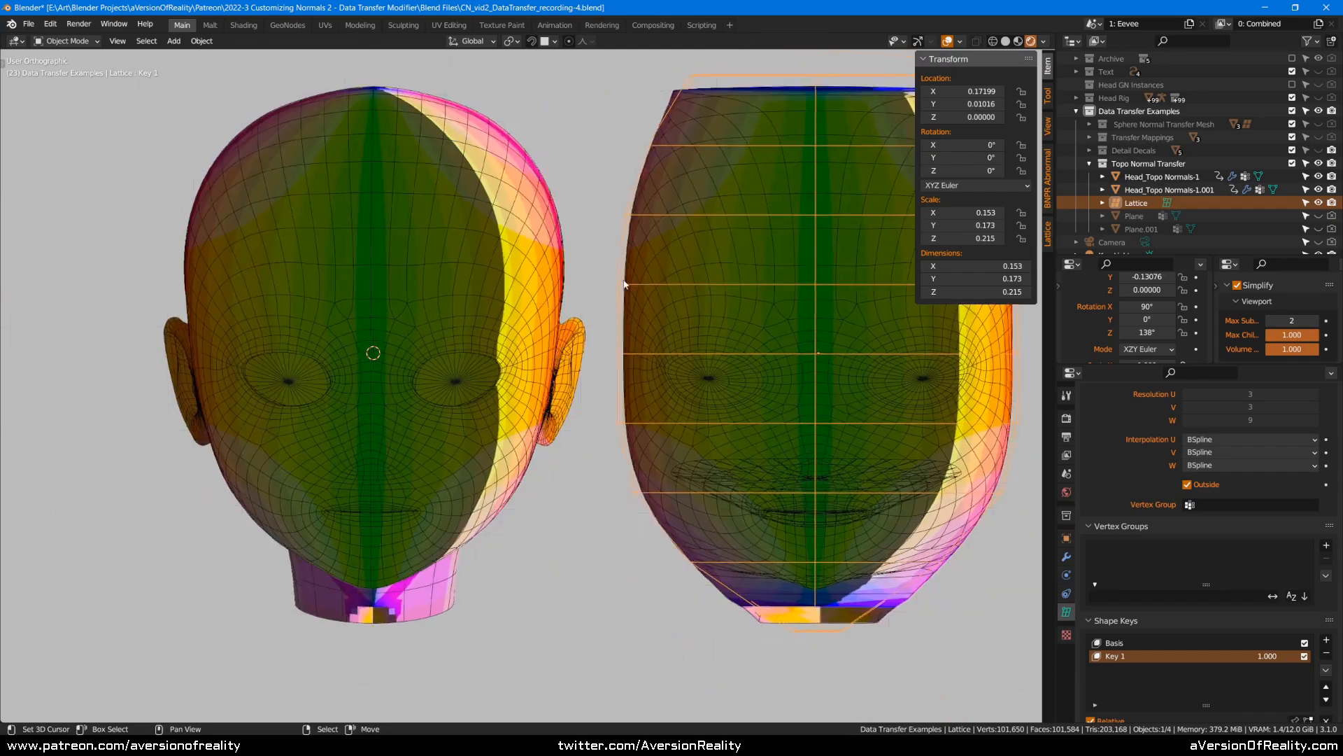
left_click_drag(1145, 333, 1078, 329)
key("ctrl+s")
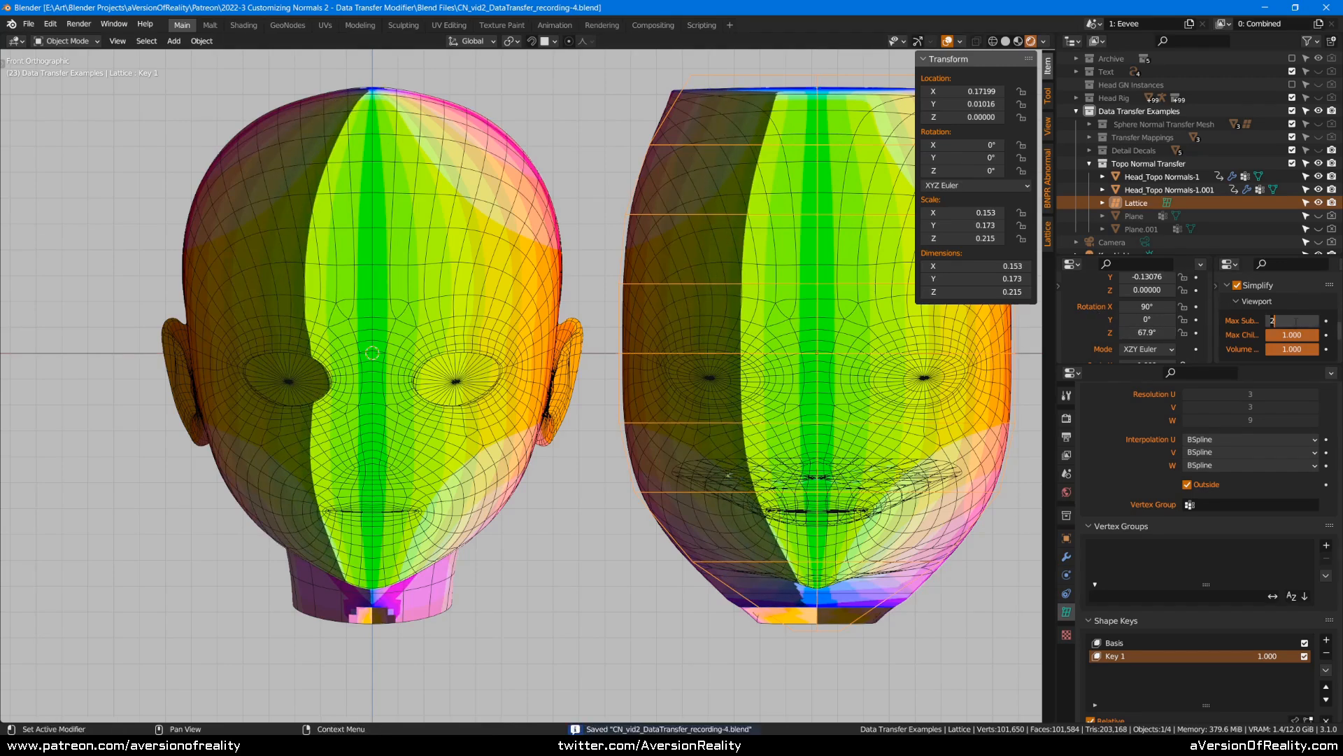
- Set the viewport Simplify max subdivision to 0 and keep the viewport in Rendered shading
key("BackSpace")
type("0")
key("Return")
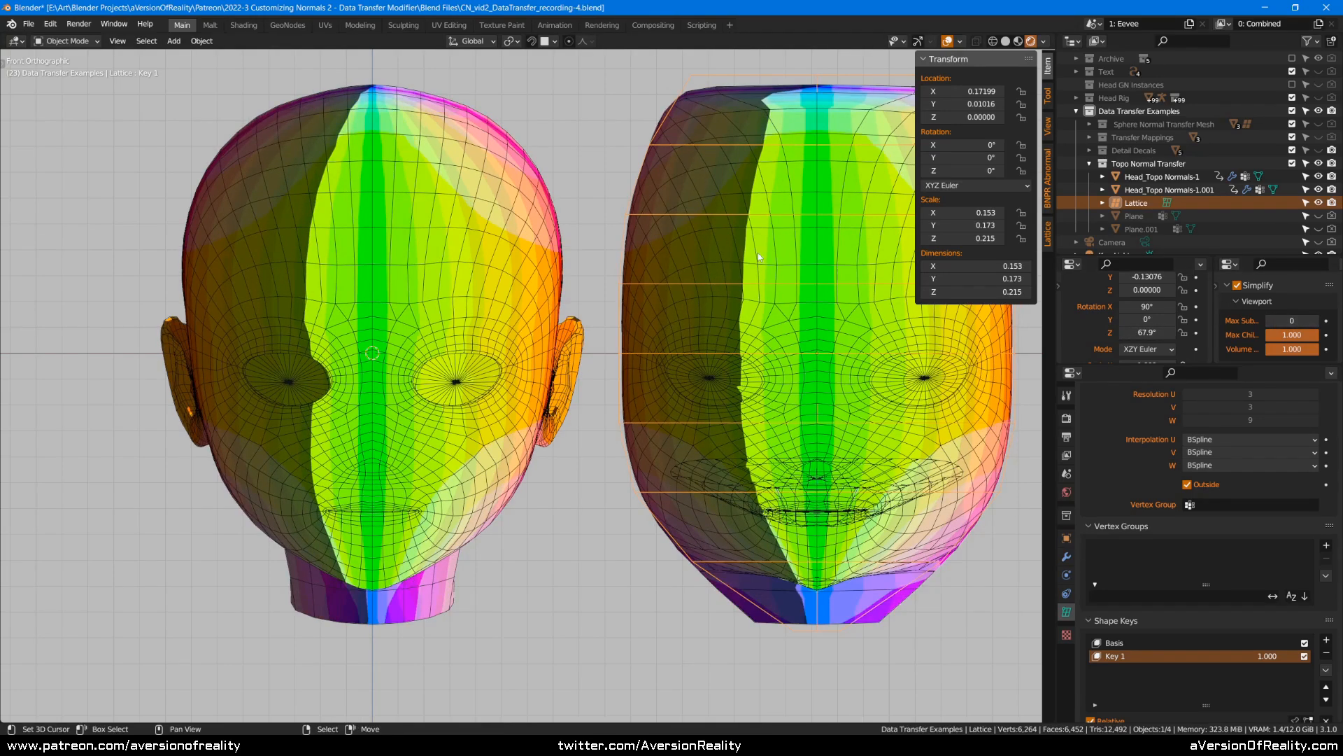
key("z")
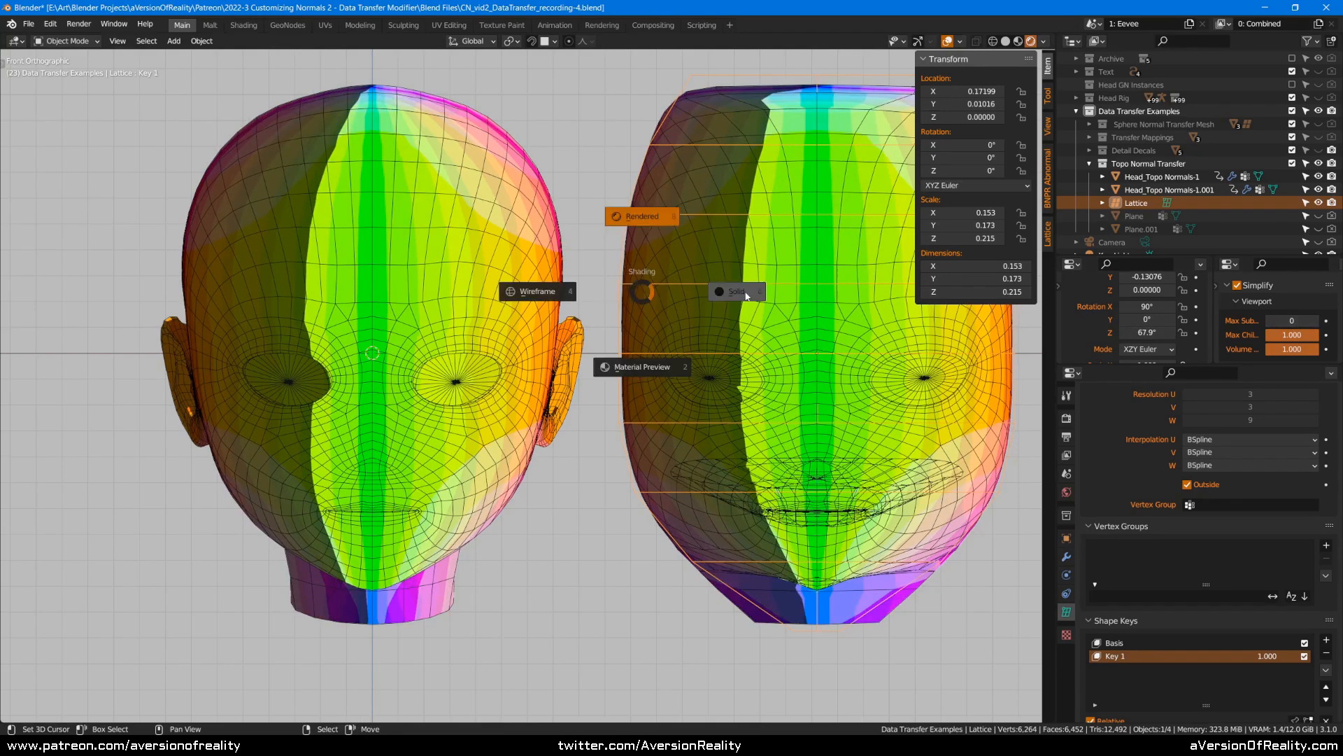
left_click(674, 223)
- Unhide the Head Rig collection in the viewport and select the jaw control on the rig
left_click(1318, 97)
scroll(364, 648, "down", 1)
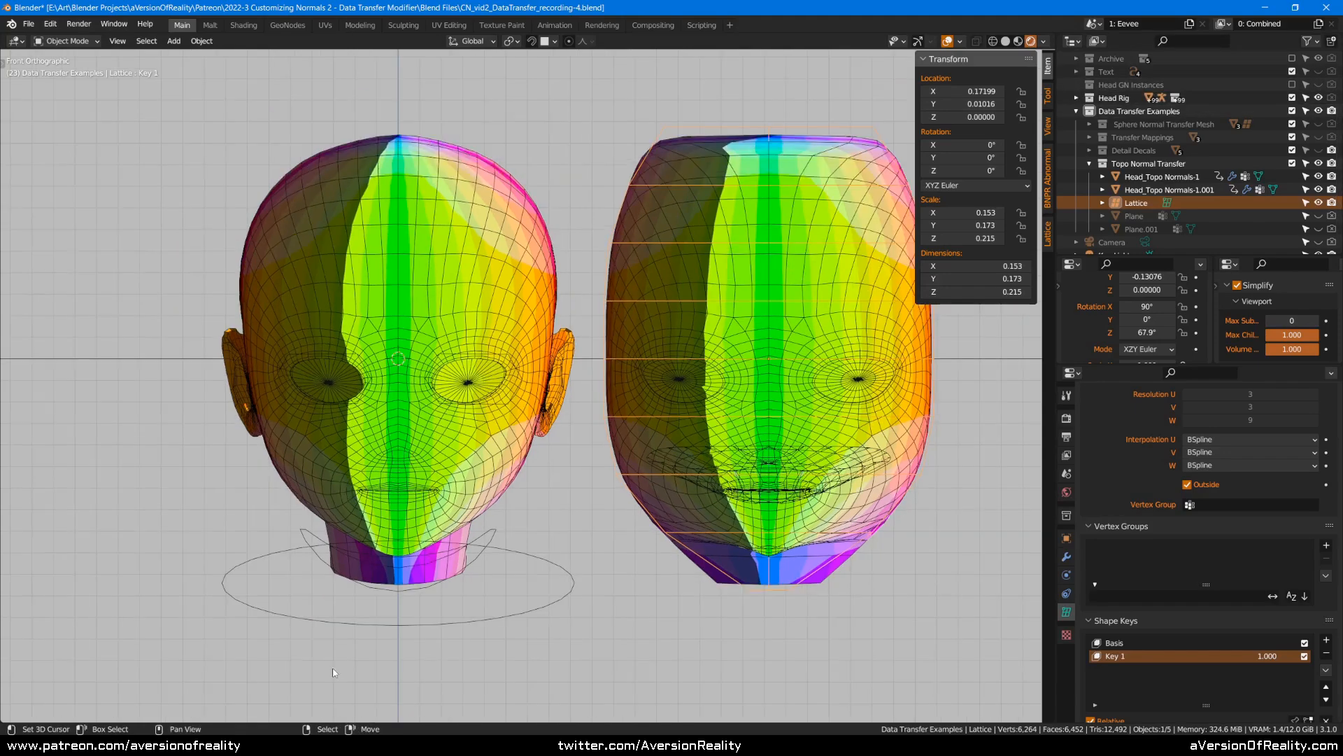
right_click(484, 553)
middle_click_drag(575, 513, 475, 574, "shift")
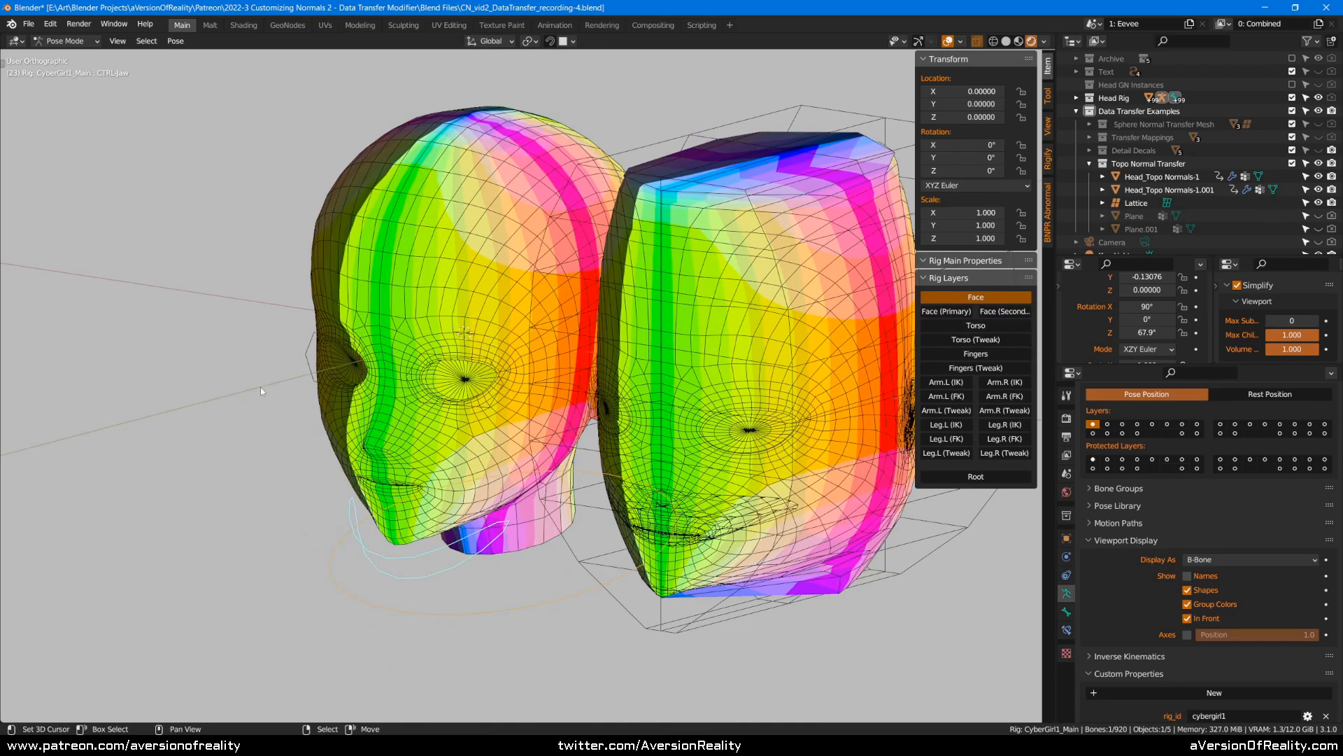
key("r")
key("x")
key("Escape")
- Return to Object Mode and disable the viewport display of the Cast and Lattice modifiers on Head_Topo Normals-1.001
key("ctrl+Tab")
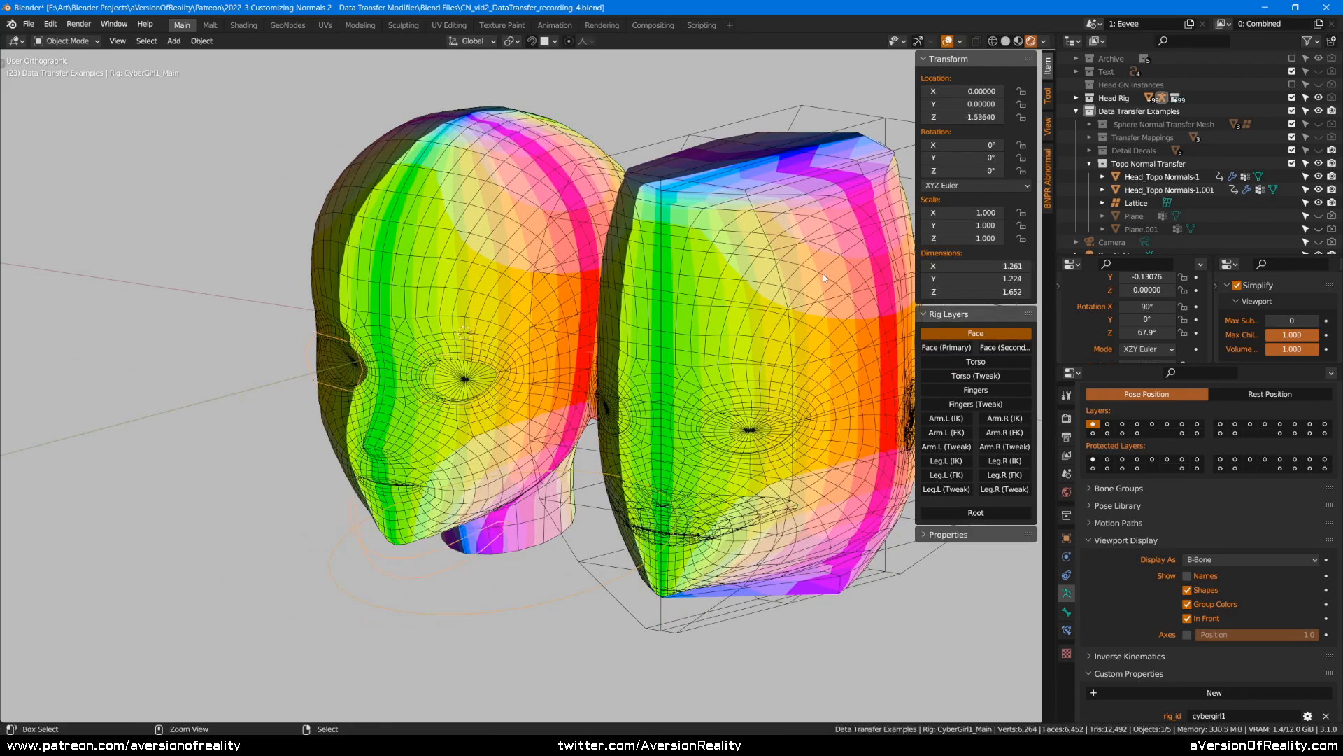
right_click(841, 298)
left_click(1067, 556)
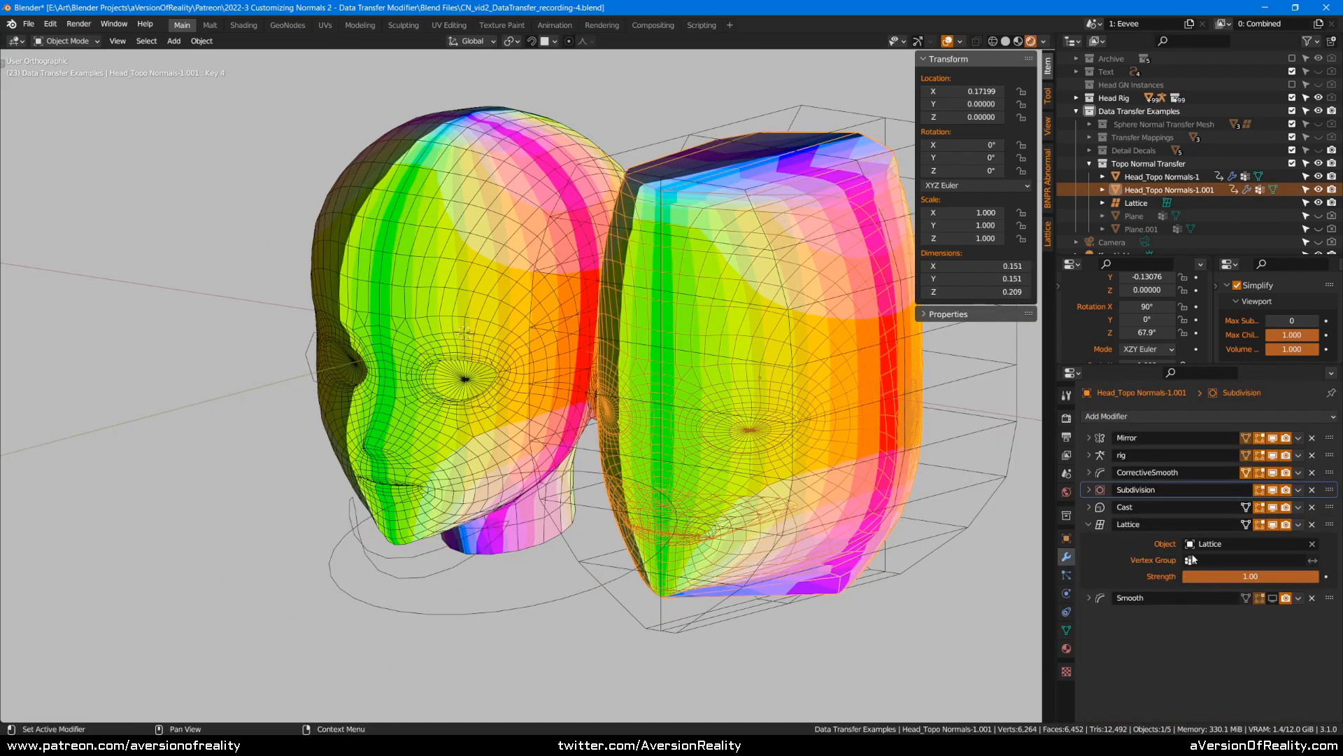
left_click(1275, 507)
left_click(1273, 524)
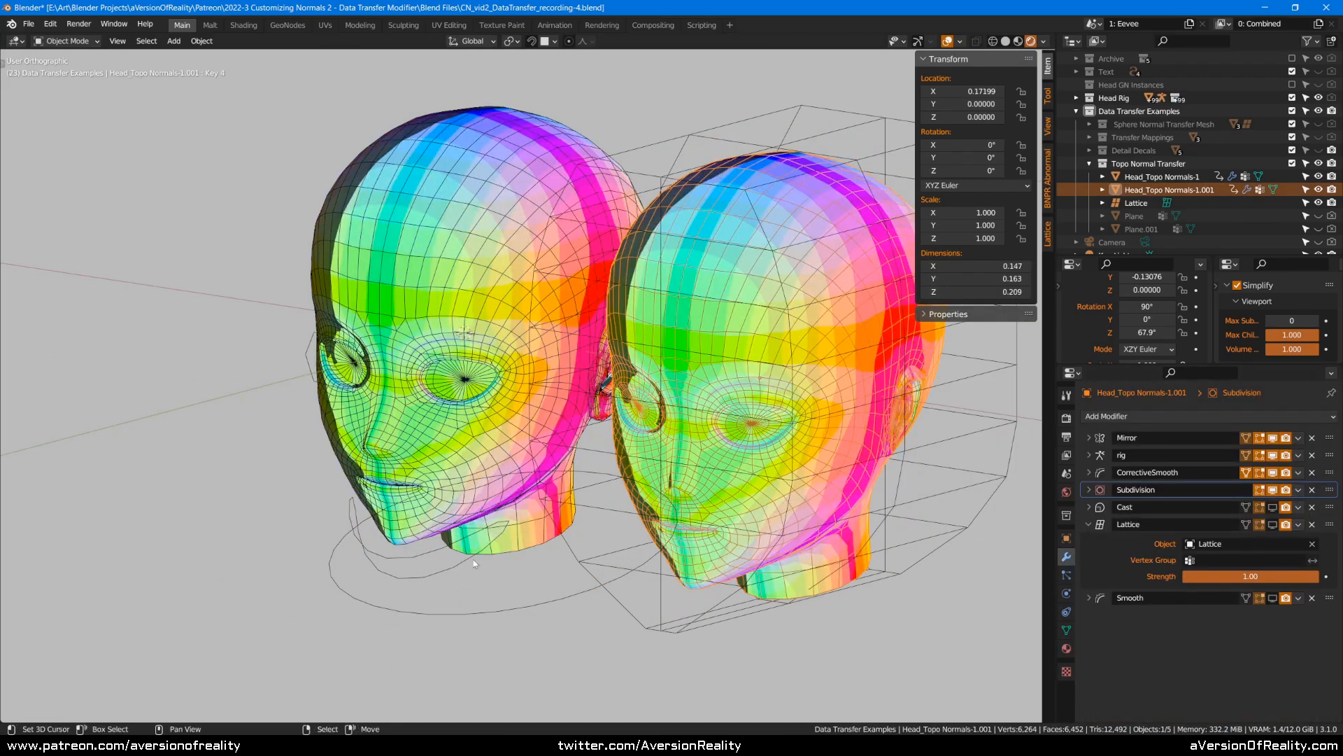
- Rotate the rig's jaw control 26.4° about global X to test both heads, undo it, and return to the front view
right_click(434, 571)
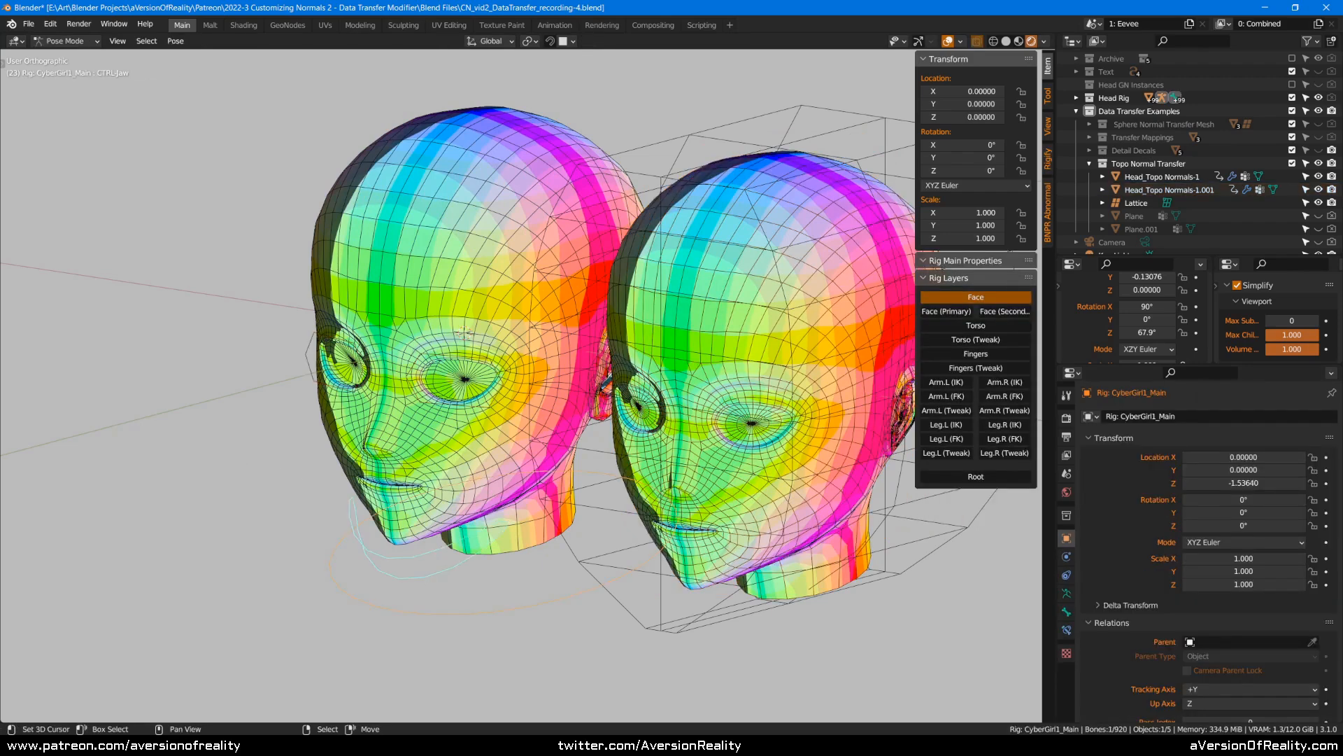
key("r")
key("x")
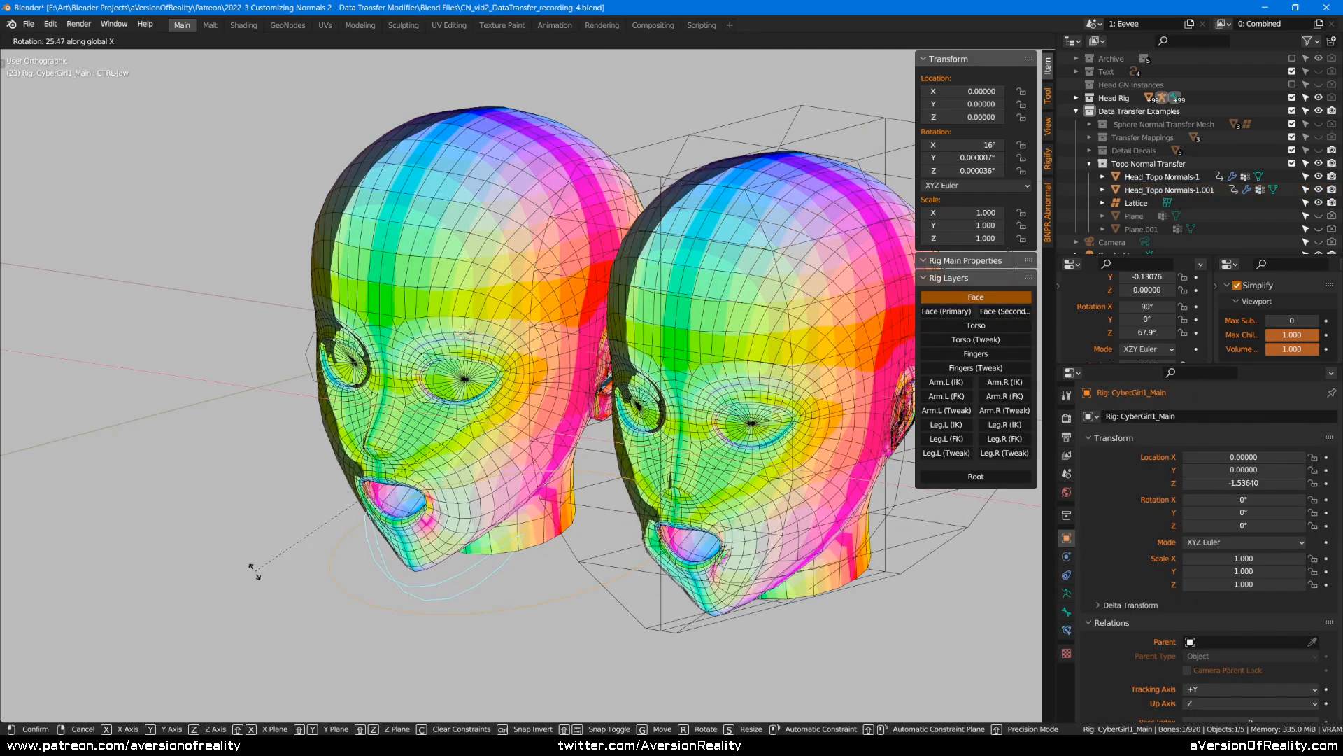
left_click(264, 568)
middle_click_drag(677, 413, 769, 347)
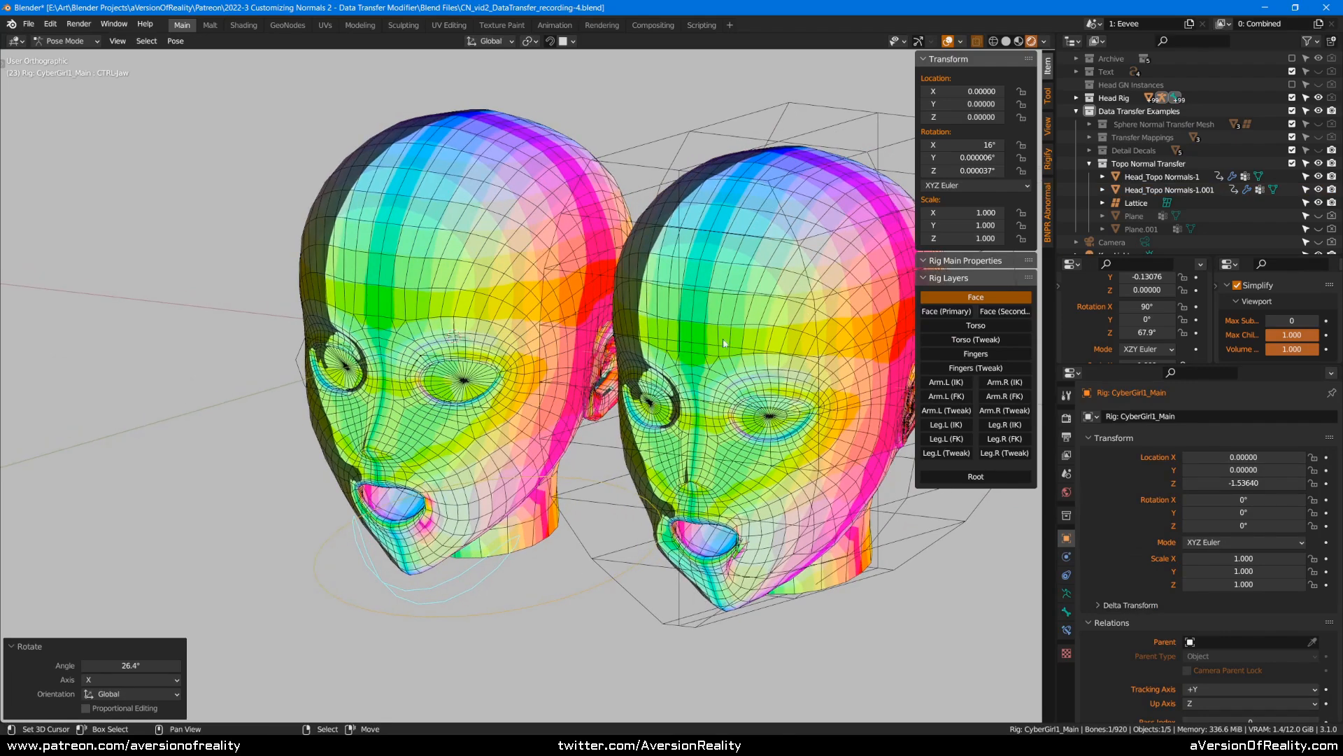
key("ctrl+z")
key("KP_1")
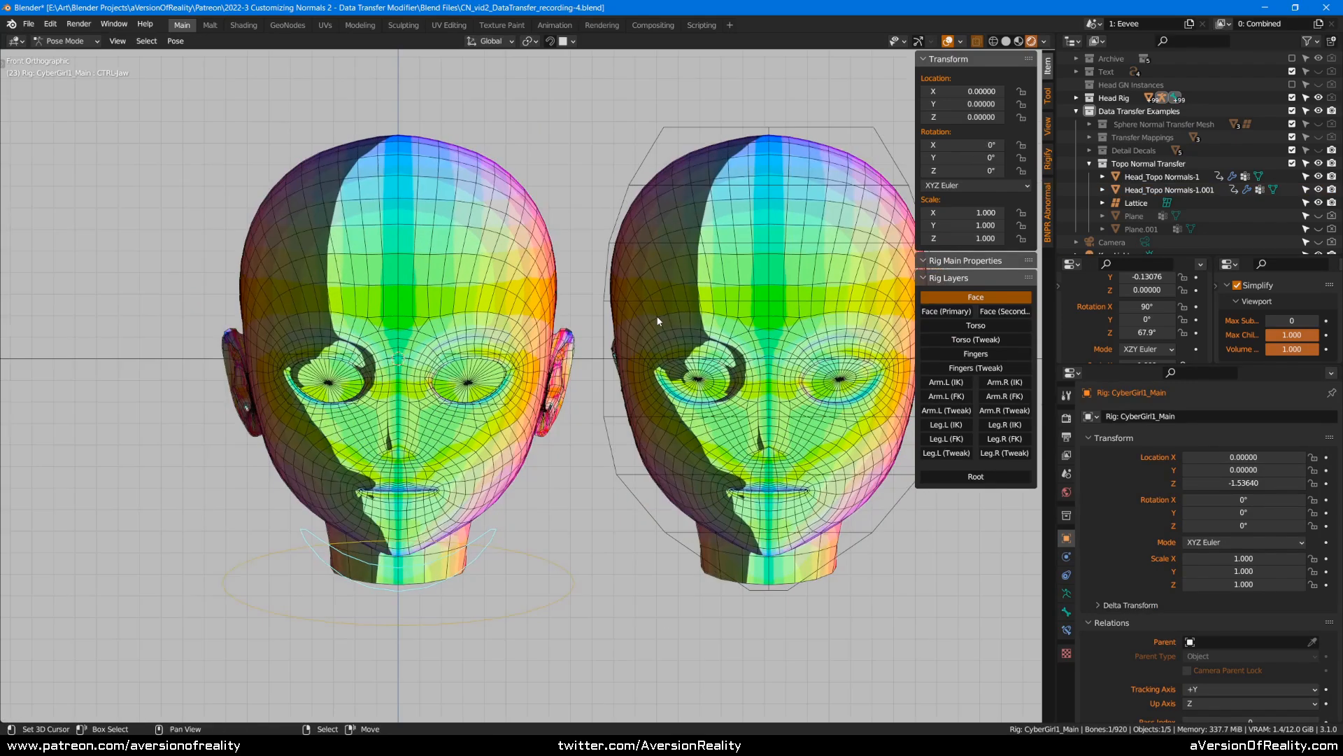
- Clear the locations of Head_Topo Normals-1.001 and the Lattice so they overlap the target head
left_click(759, 283)
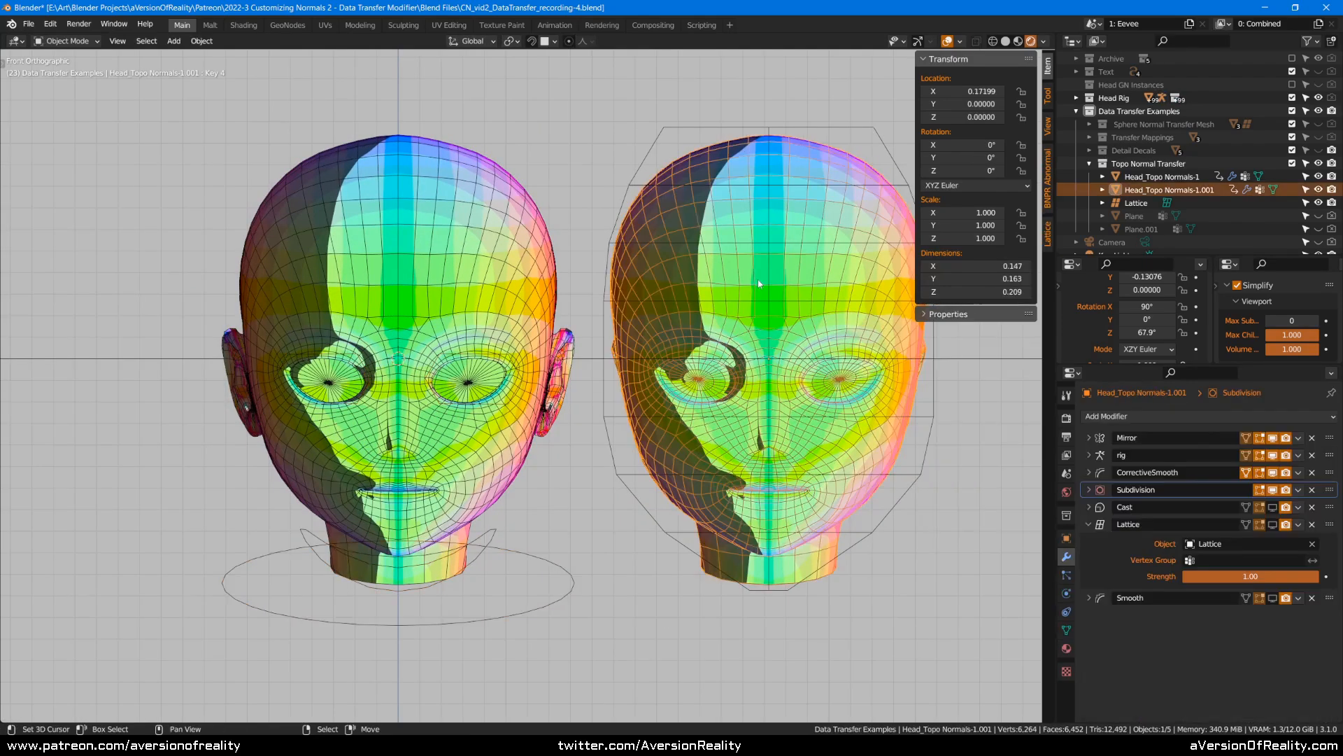
key("alt+g")
left_click(720, 250)
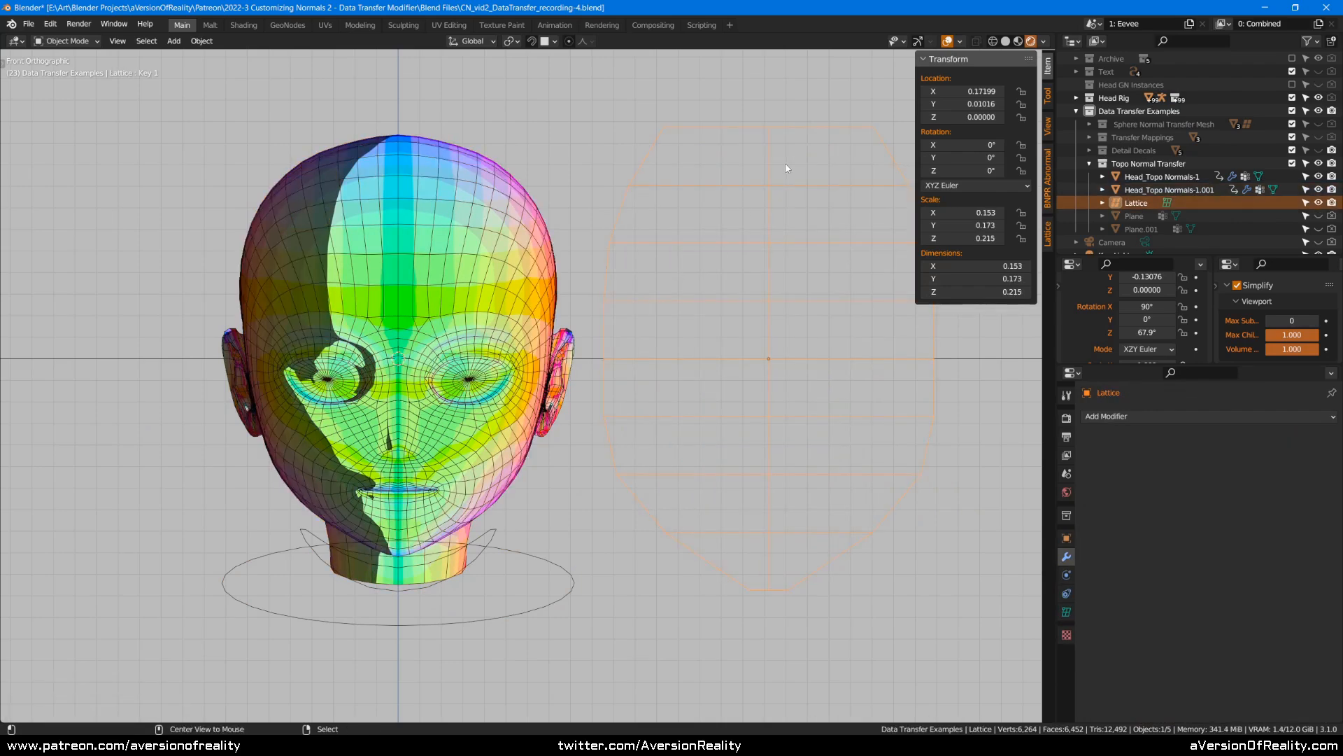
key("alt+g")
- Enable the viewport display of the Cast and Lattice modifiers on Head_Topo Normals-1.001 and hide that head in the viewport
left_click(1174, 191)
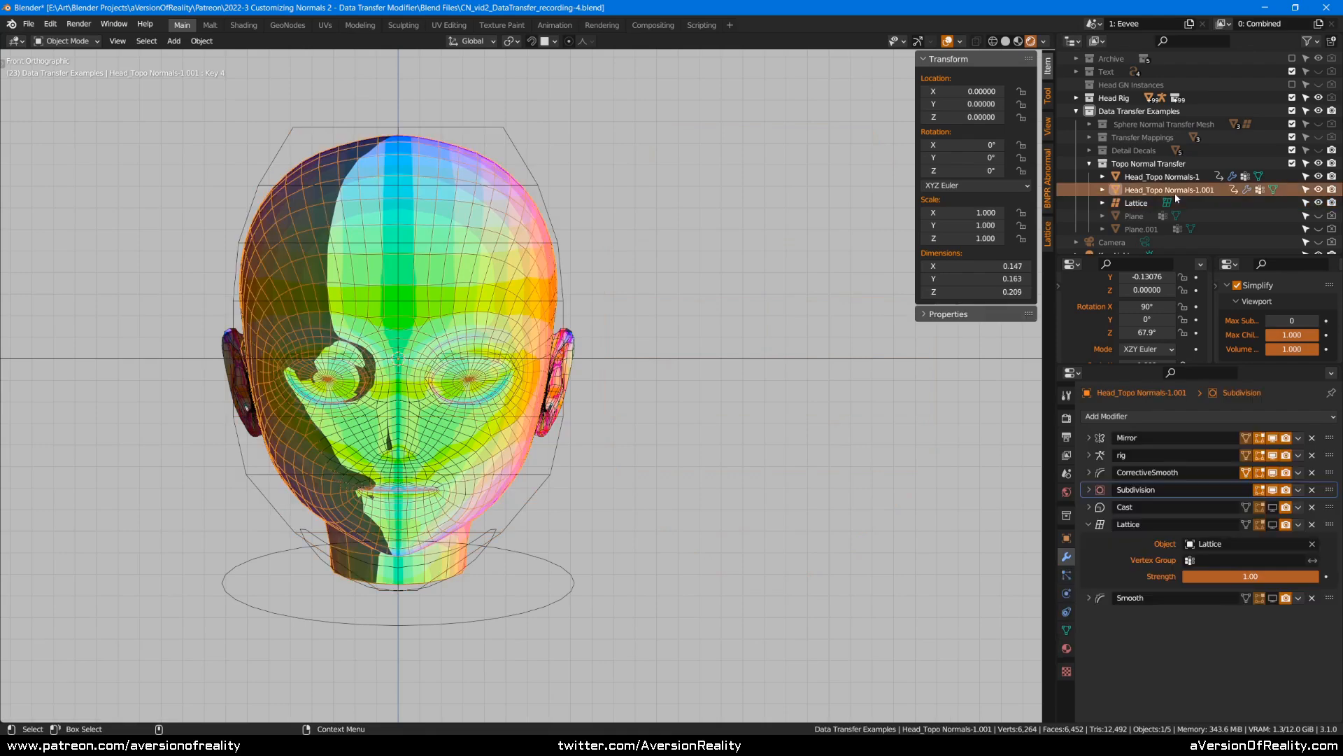
left_click(1273, 508)
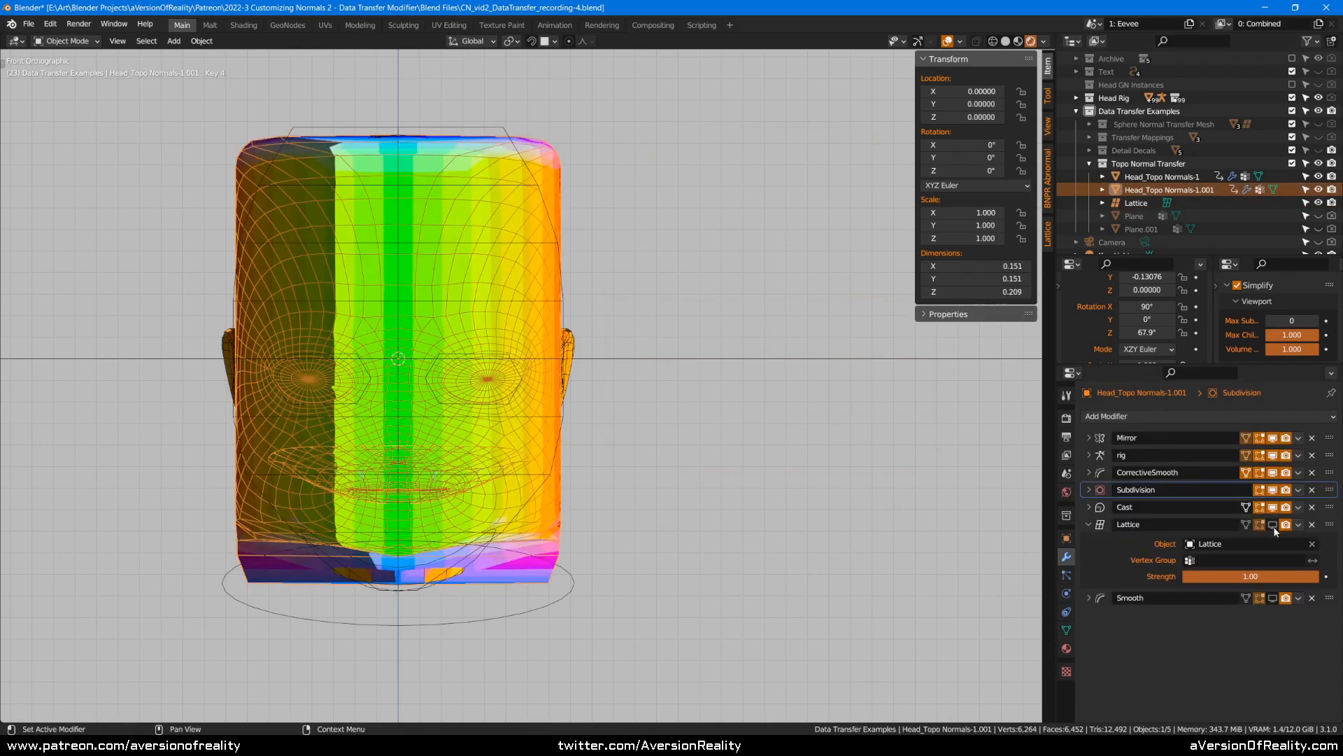
left_click(1274, 525)
left_click(1319, 190)
- Pose the rig with an open mouth by rotating the jaw control about global X twice, the second time by 10°
middle_click_drag(547, 532, 585, 520, "shift")
scroll(585, 520, "up", 1)
right_click(567, 523)
middle_click_drag(658, 448, 575, 459)
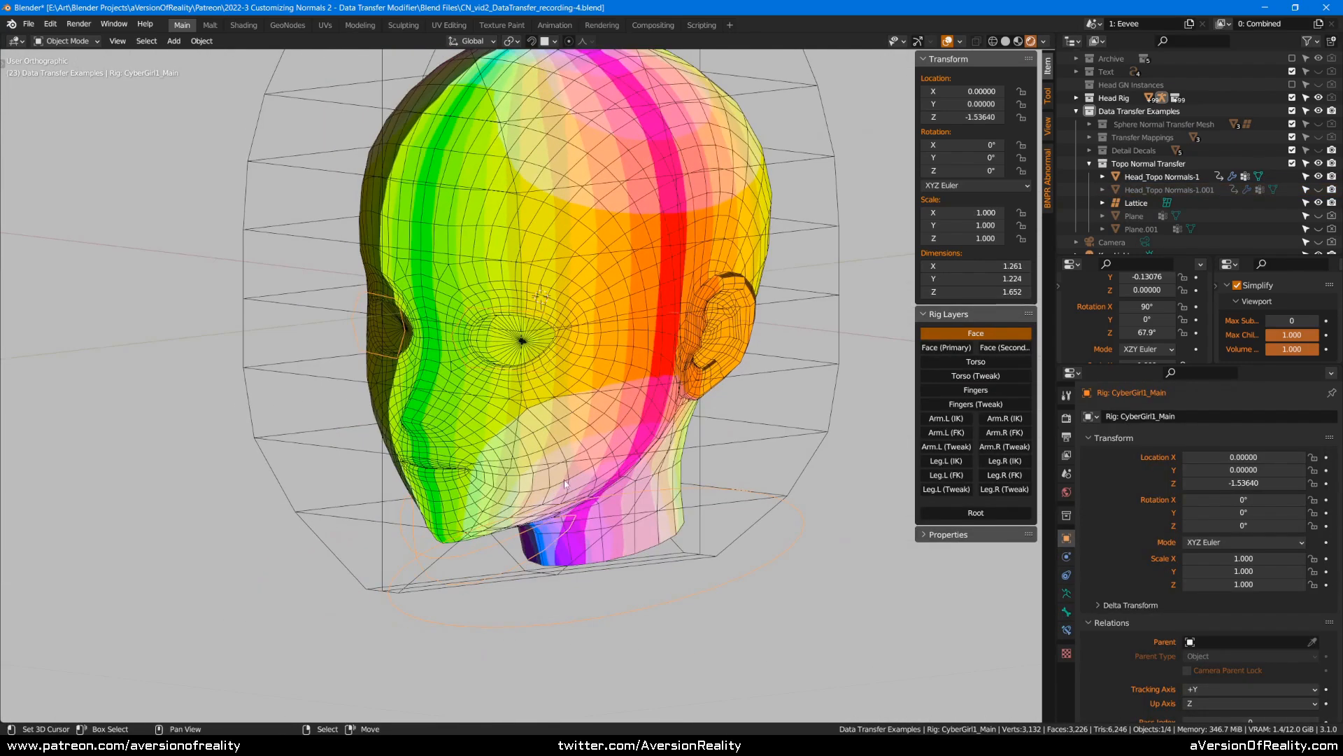
key("ctrl+Tab")
key("r")
key("x")
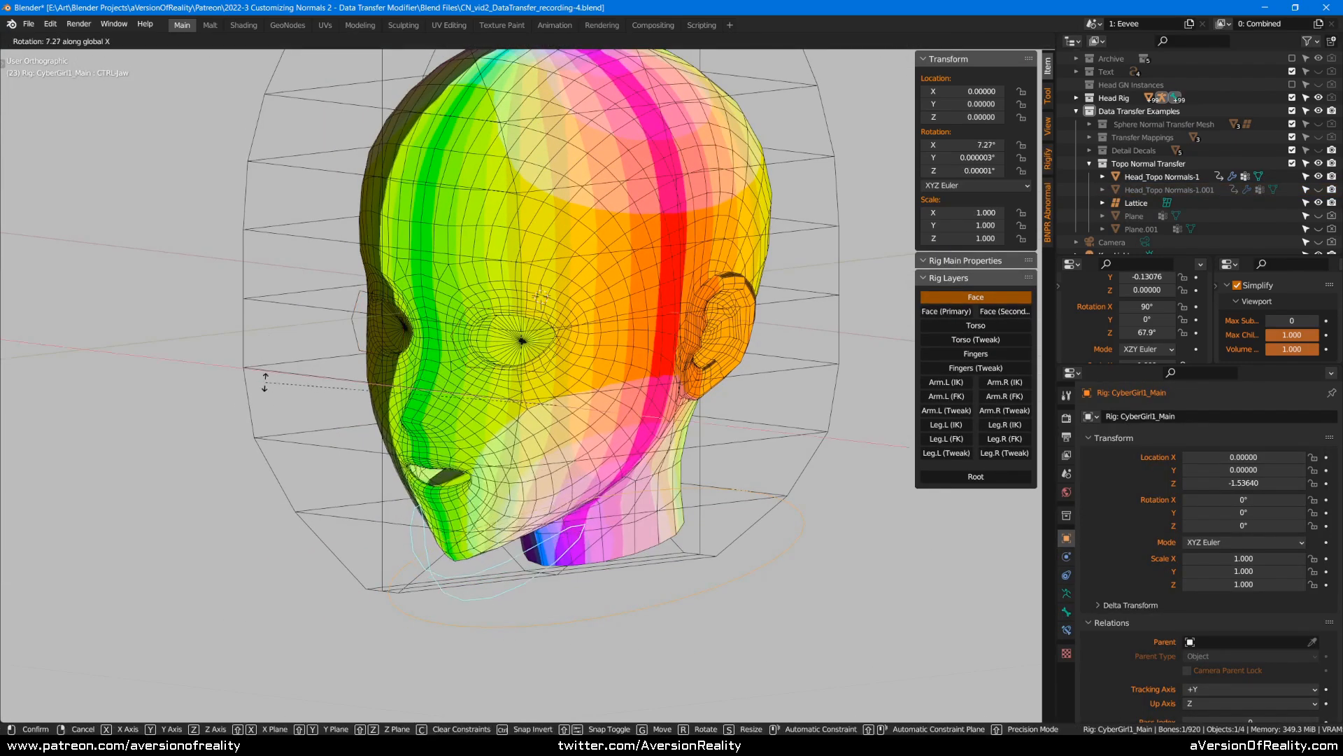
left_click(258, 458)
middle_click_drag(588, 419, 678, 412)
key("r")
key("x")
left_click(662, 457)
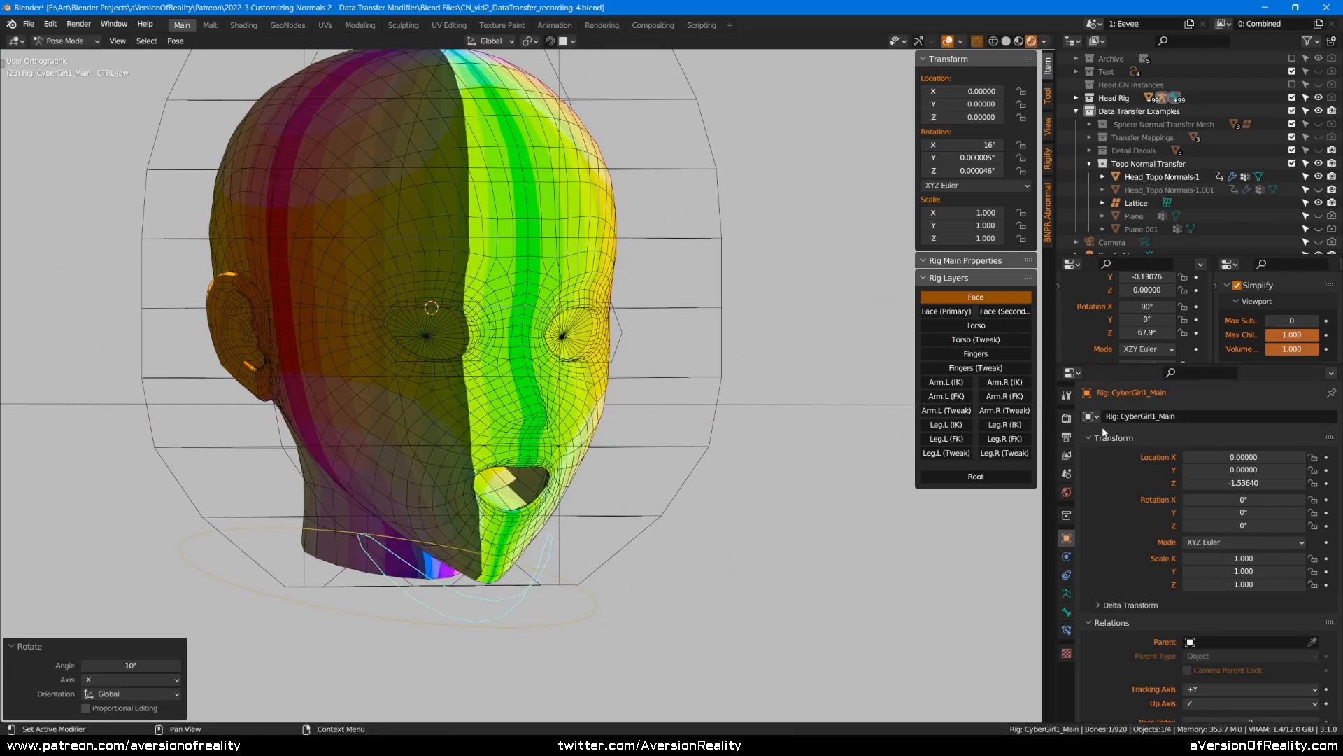
- Set the light's Z rotation to 80.2° and test moving the rig's jaw control in front view, cancelling the move
left_click_drag(1152, 337, 1189, 337)
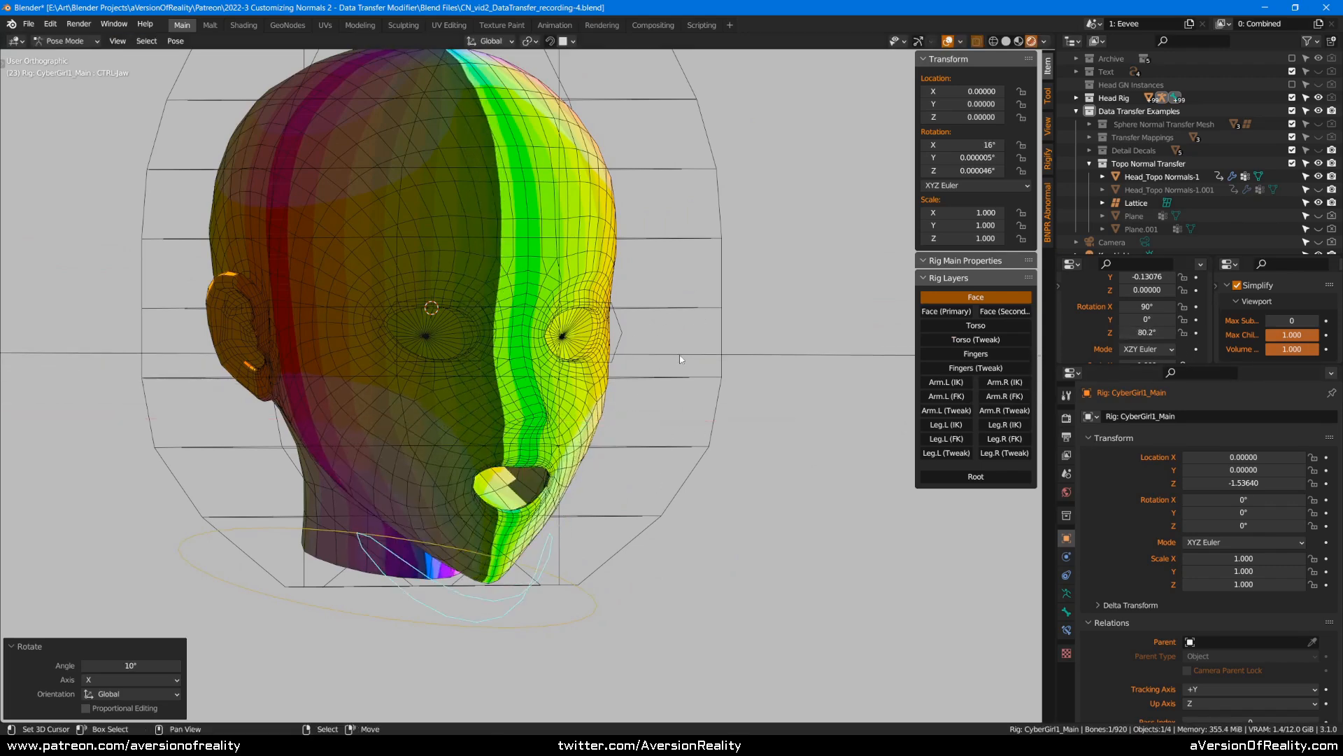
key("KP_1")
key("g")
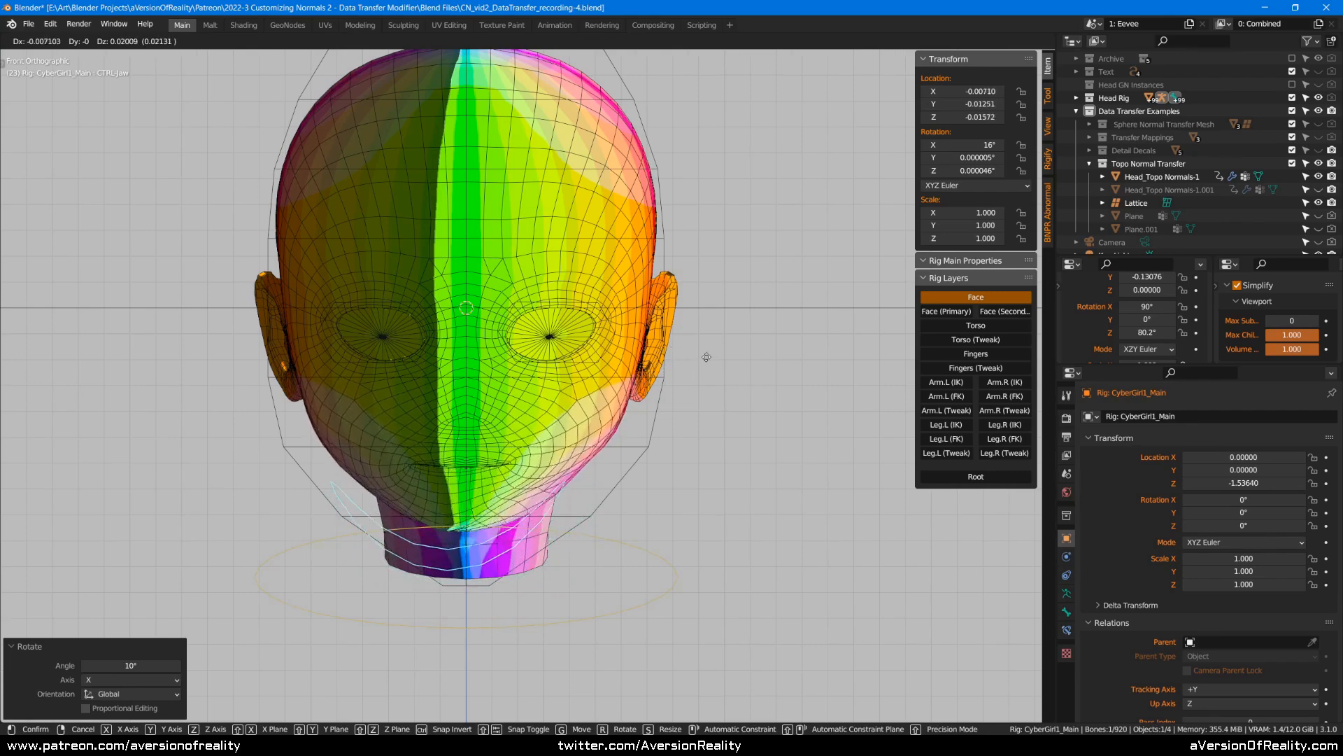
right_click(744, 391)
- Show Head_Topo Normals-1.001 in place of Head_Topo Normals-1 and test moving the jaw control, cancelling the move
scroll(728, 399, "down", 2)
left_click(1319, 177)
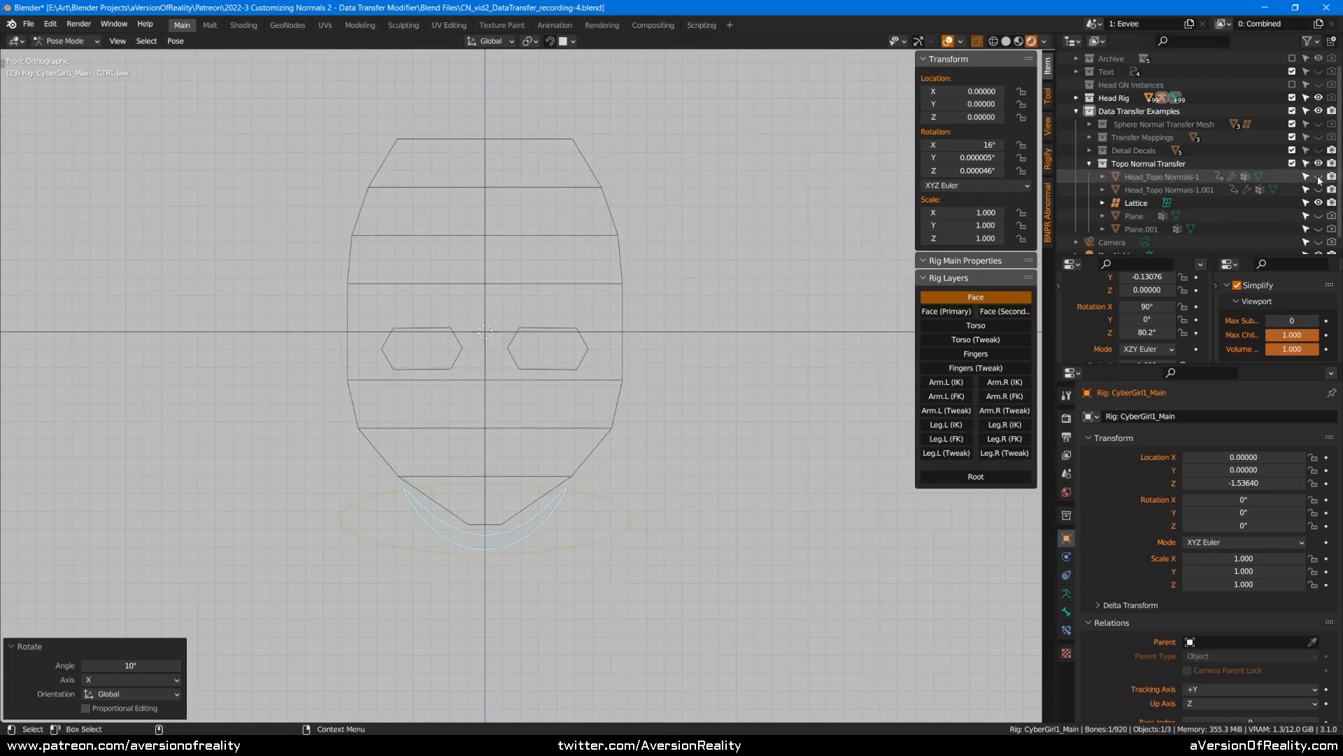
left_click(1319, 190)
scroll(686, 406, "up", 2)
key("g")
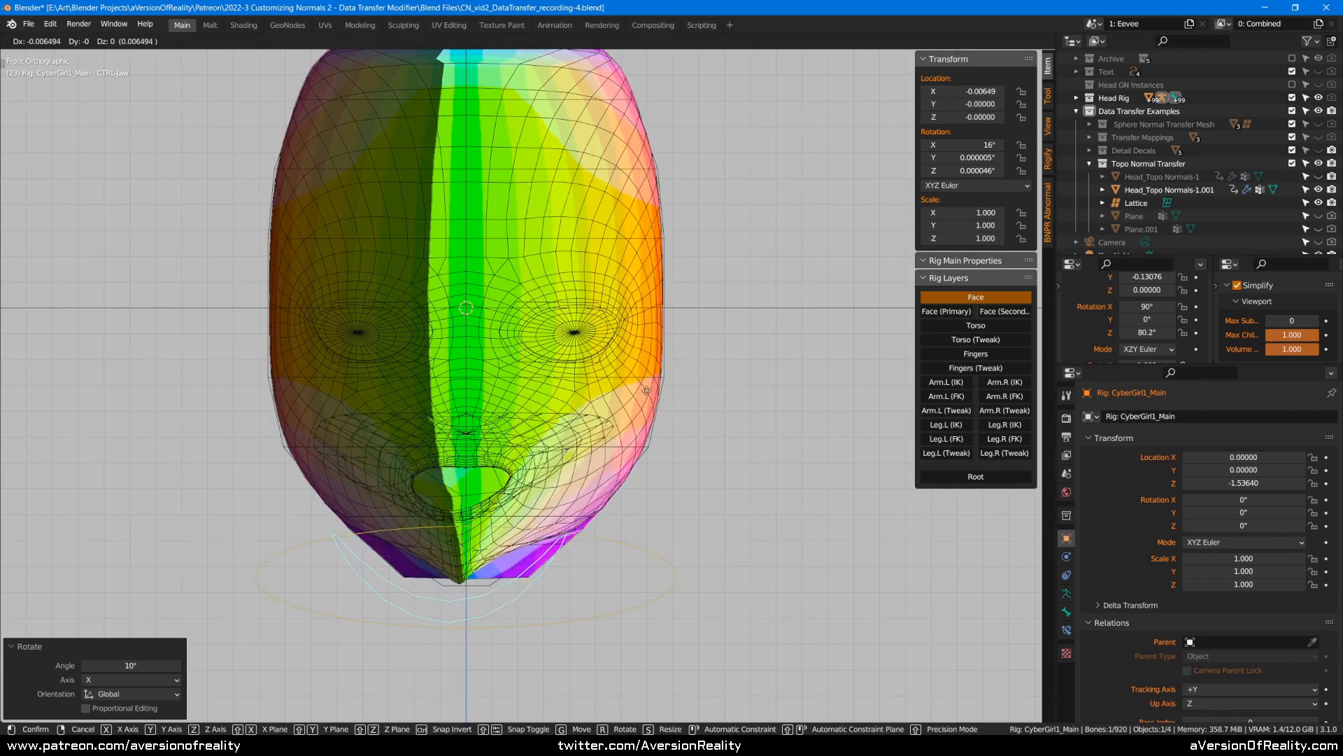
right_click(700, 409)
- Clear the jaw control's rotation and test moving it on the source head in front view, cancelling the move
middle_click_drag(743, 353, 808, 347)
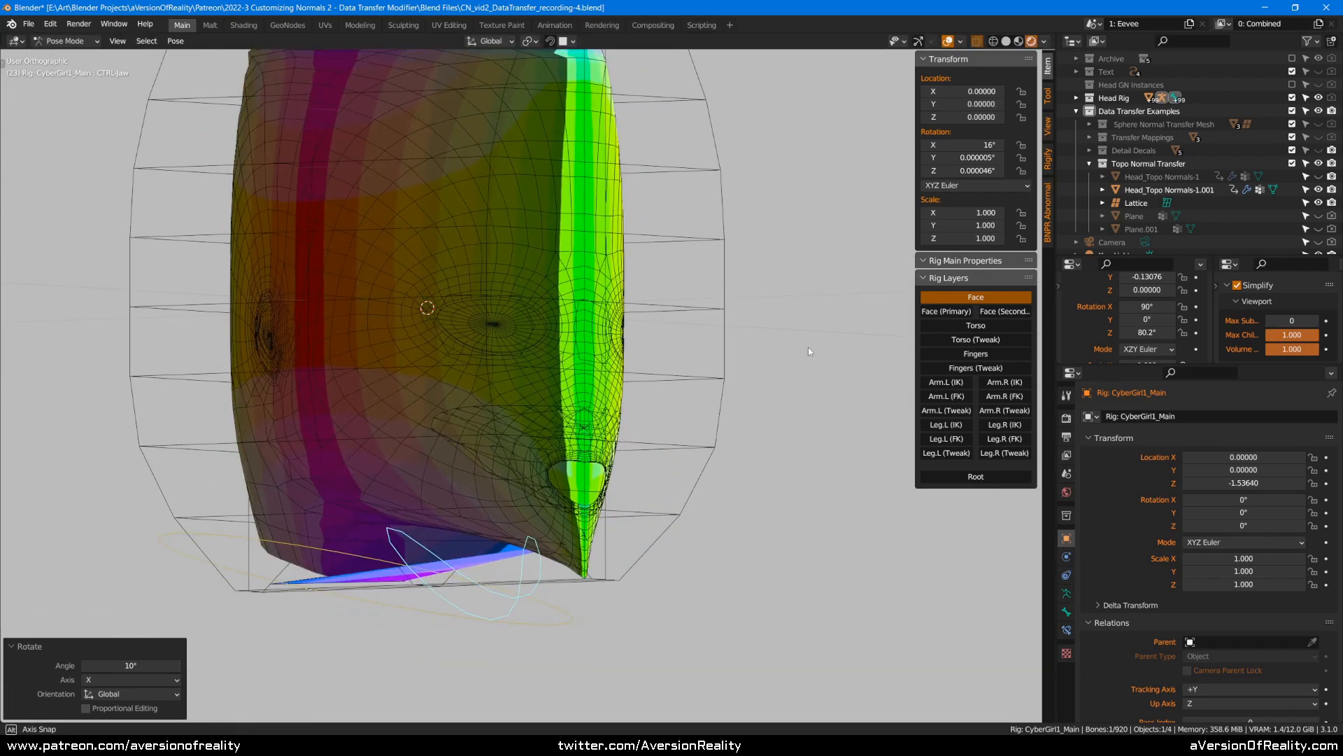
key("alt+r")
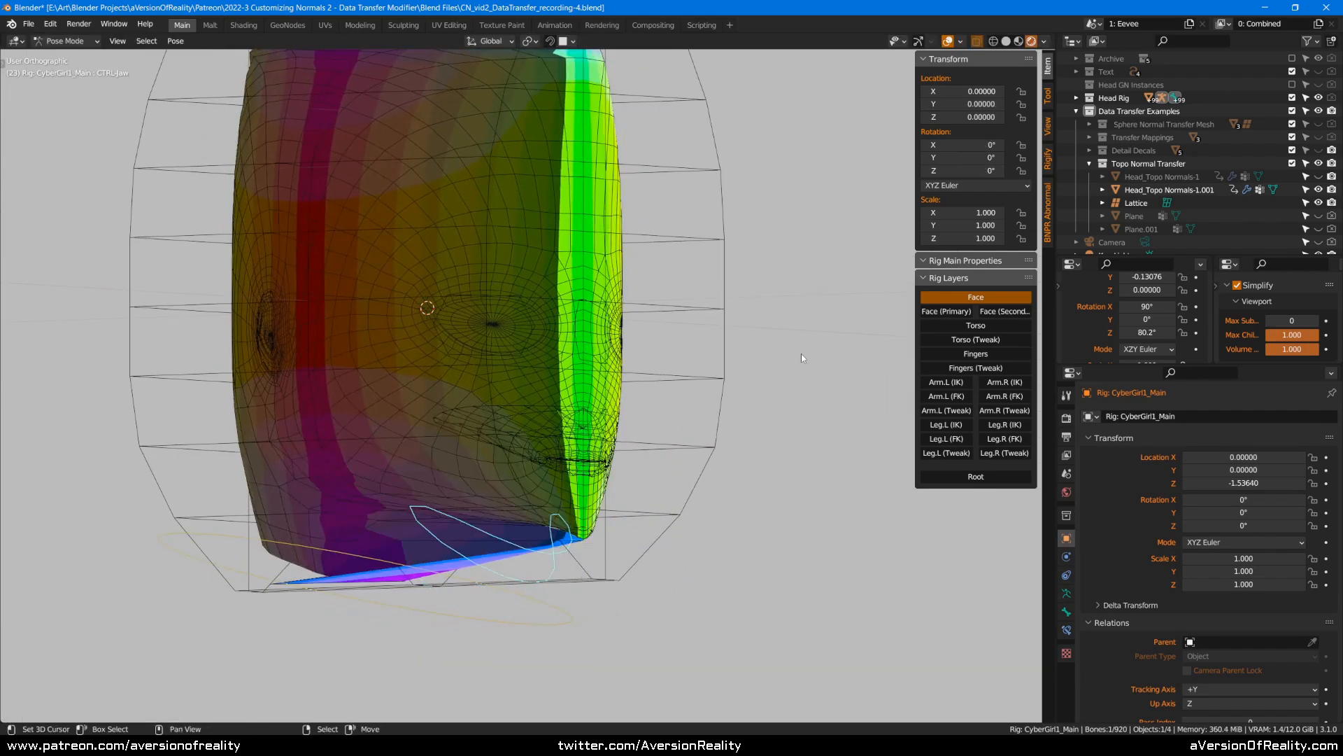
key("KP_1")
key("g")
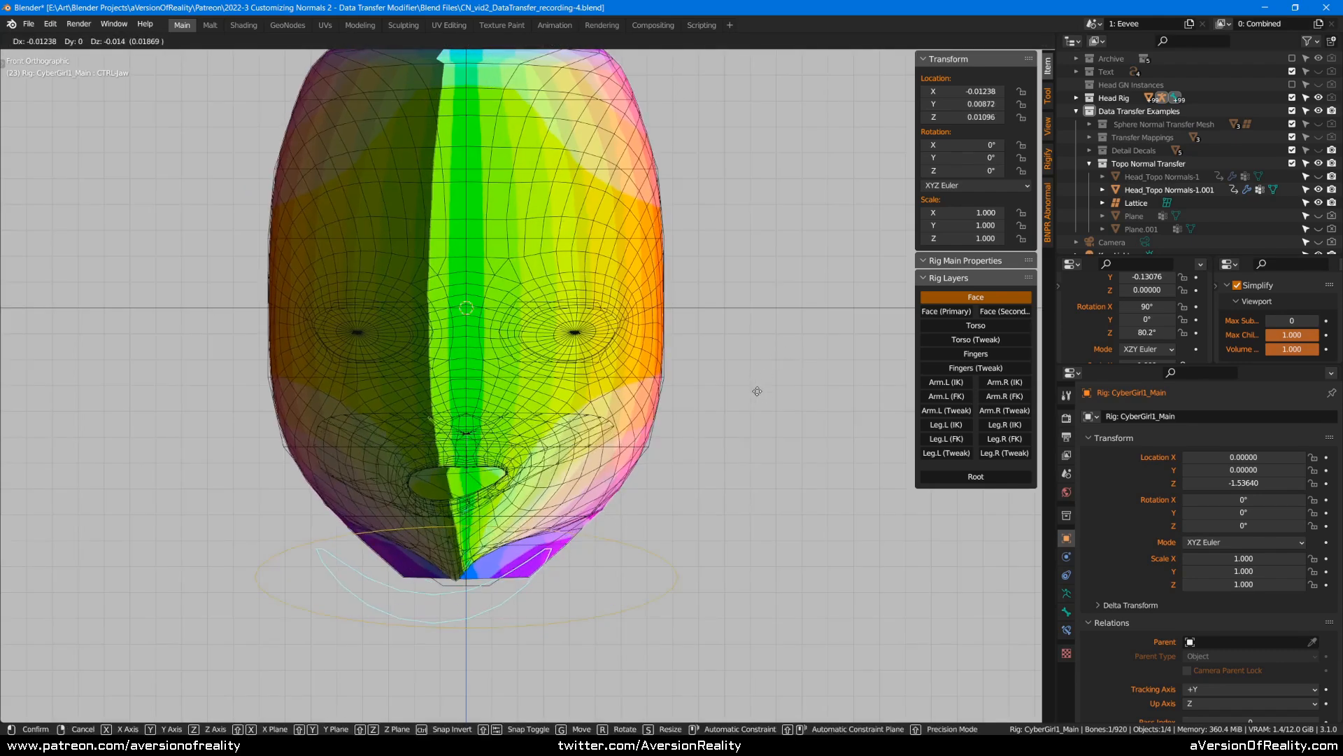
key("Escape")
- Show Head_Topo Normals-1 in place of Head_Topo Normals-1.001 and test moving the jaw control three times, cancelling each move
left_click(1319, 190)
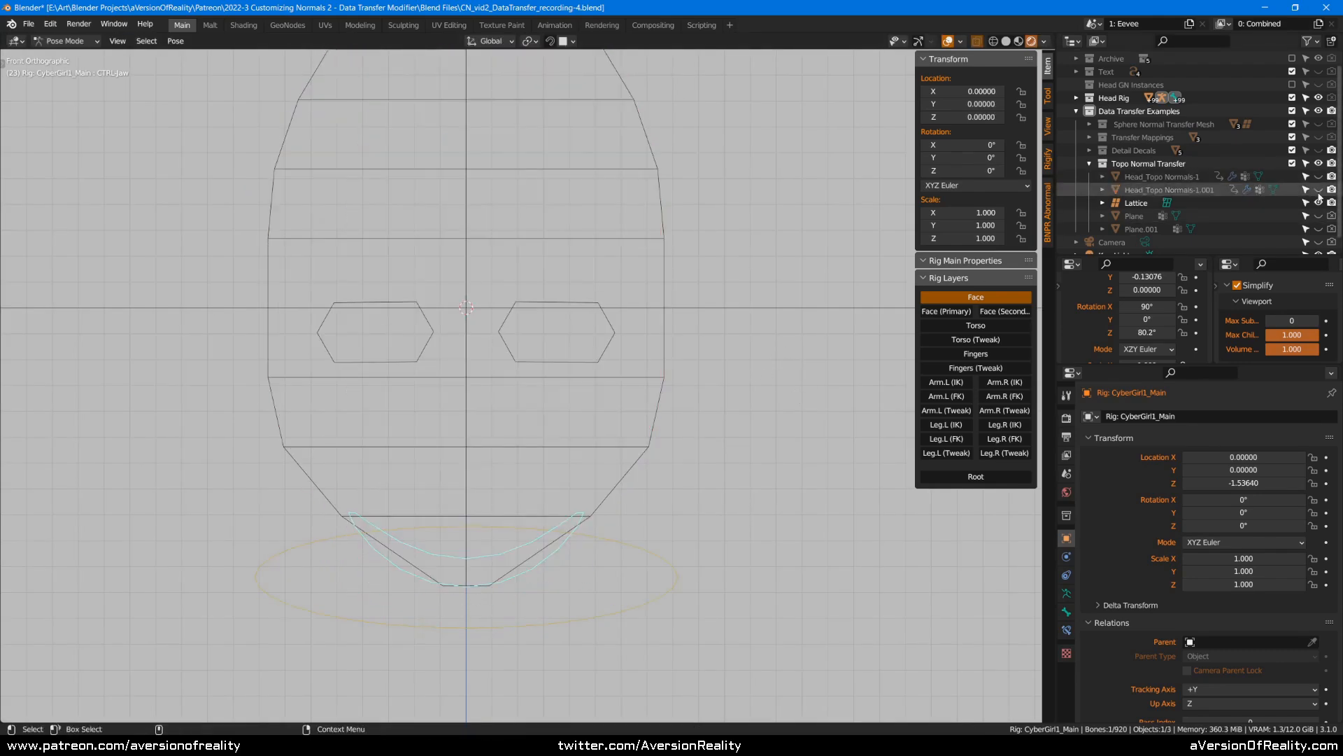
left_click(1319, 176)
key("g")
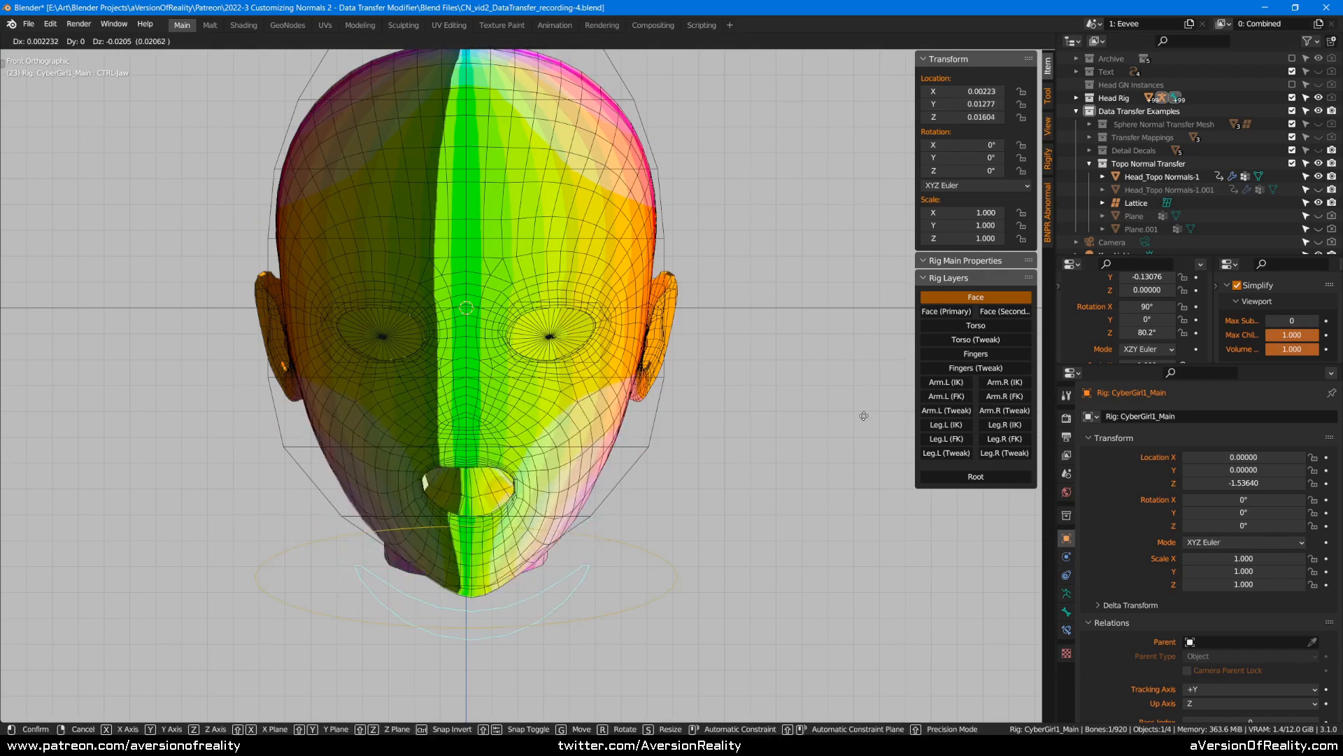
key("Escape")
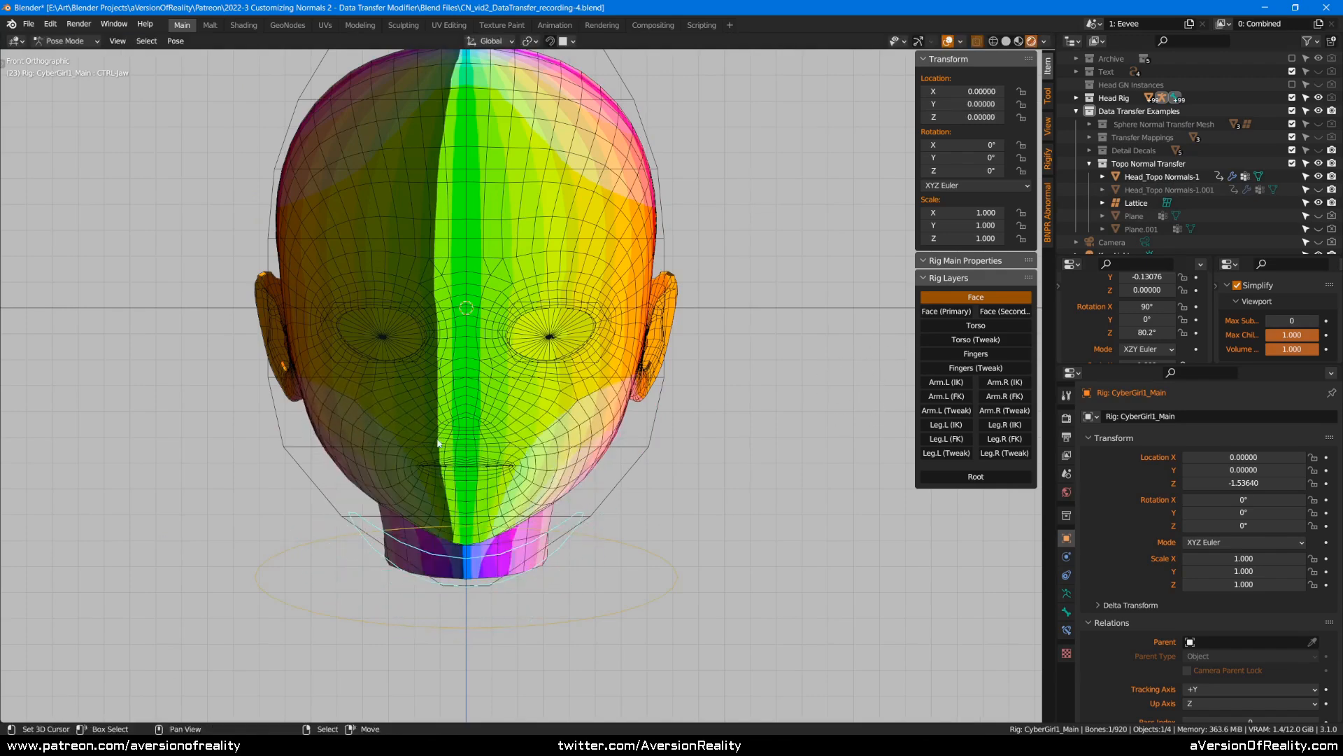
key("g")
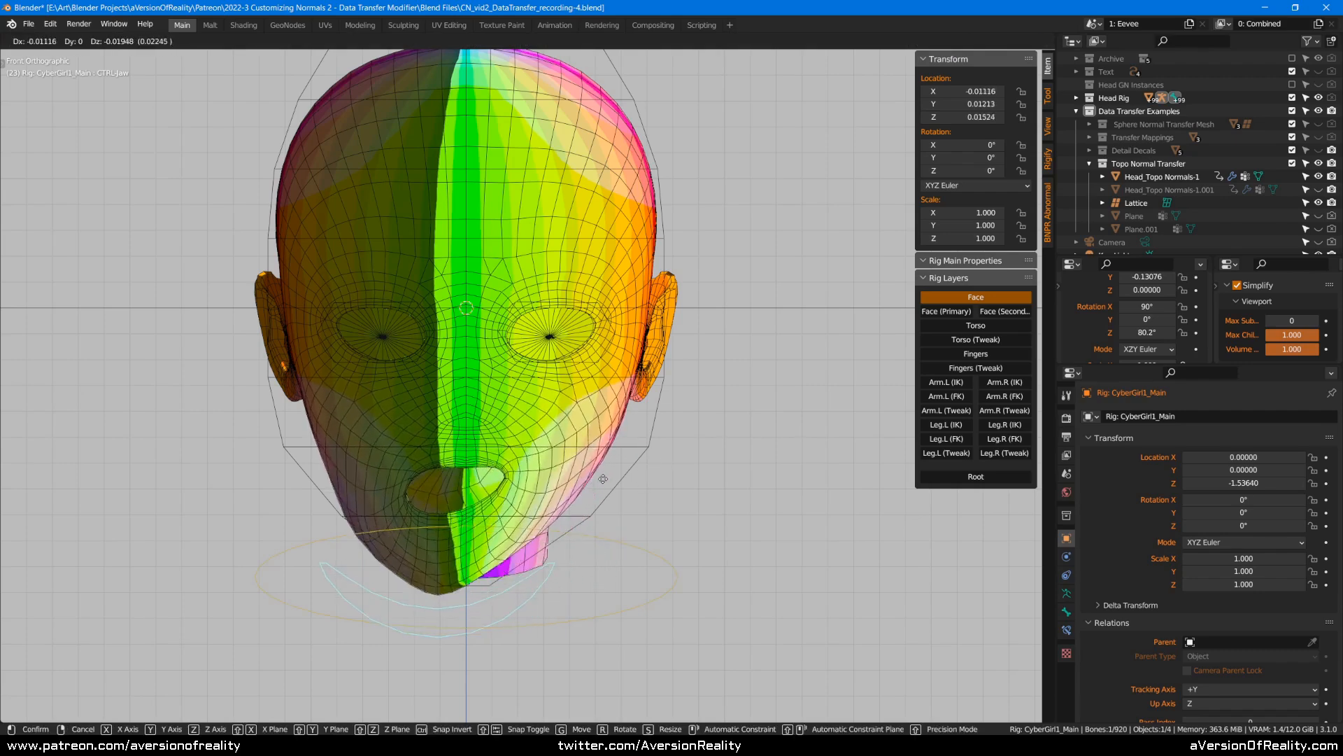
key("Escape")
scroll(551, 483, "up", 2)
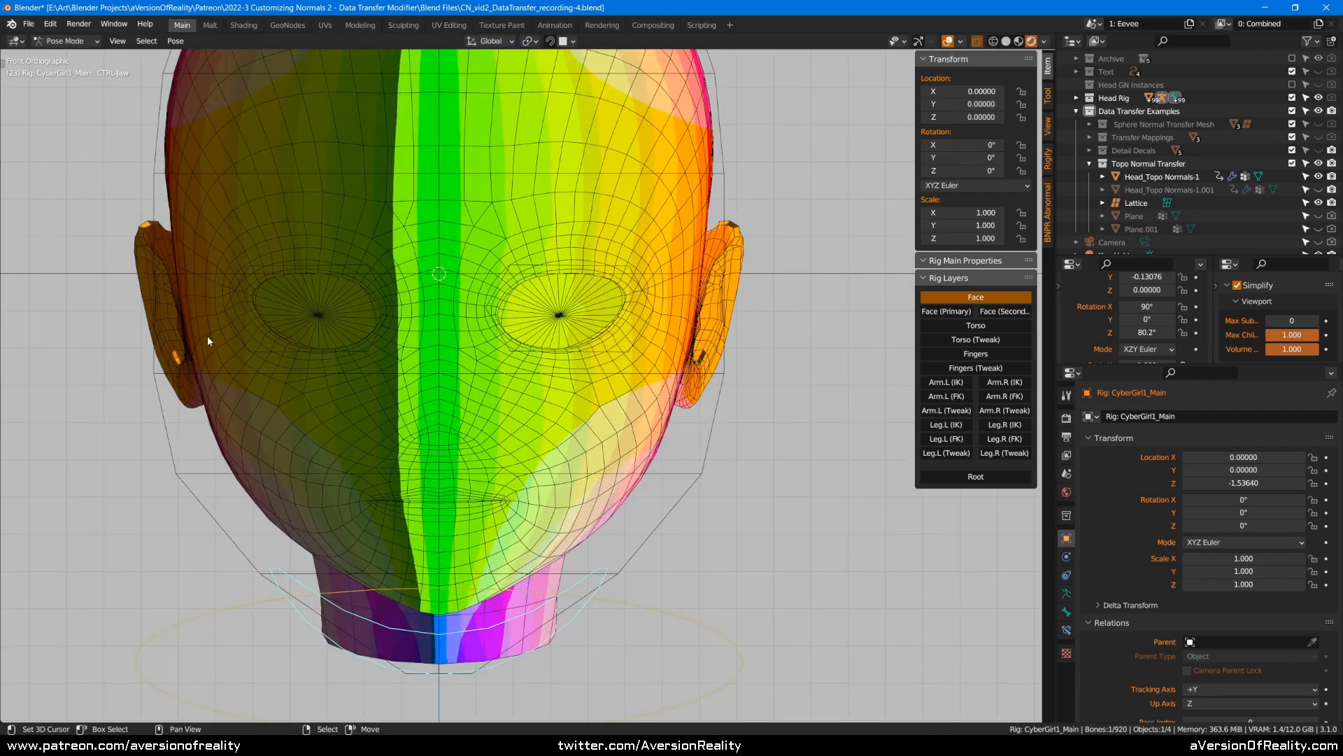
key("g")
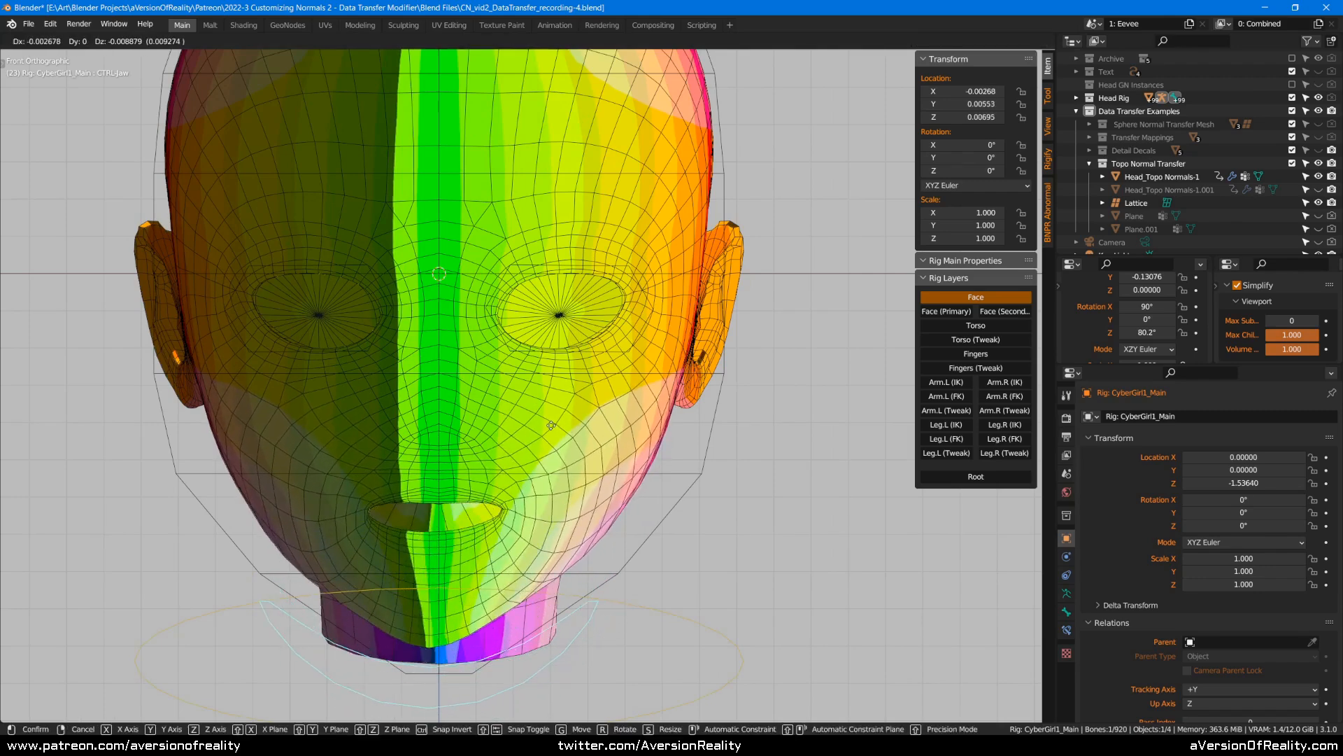
key("Escape")
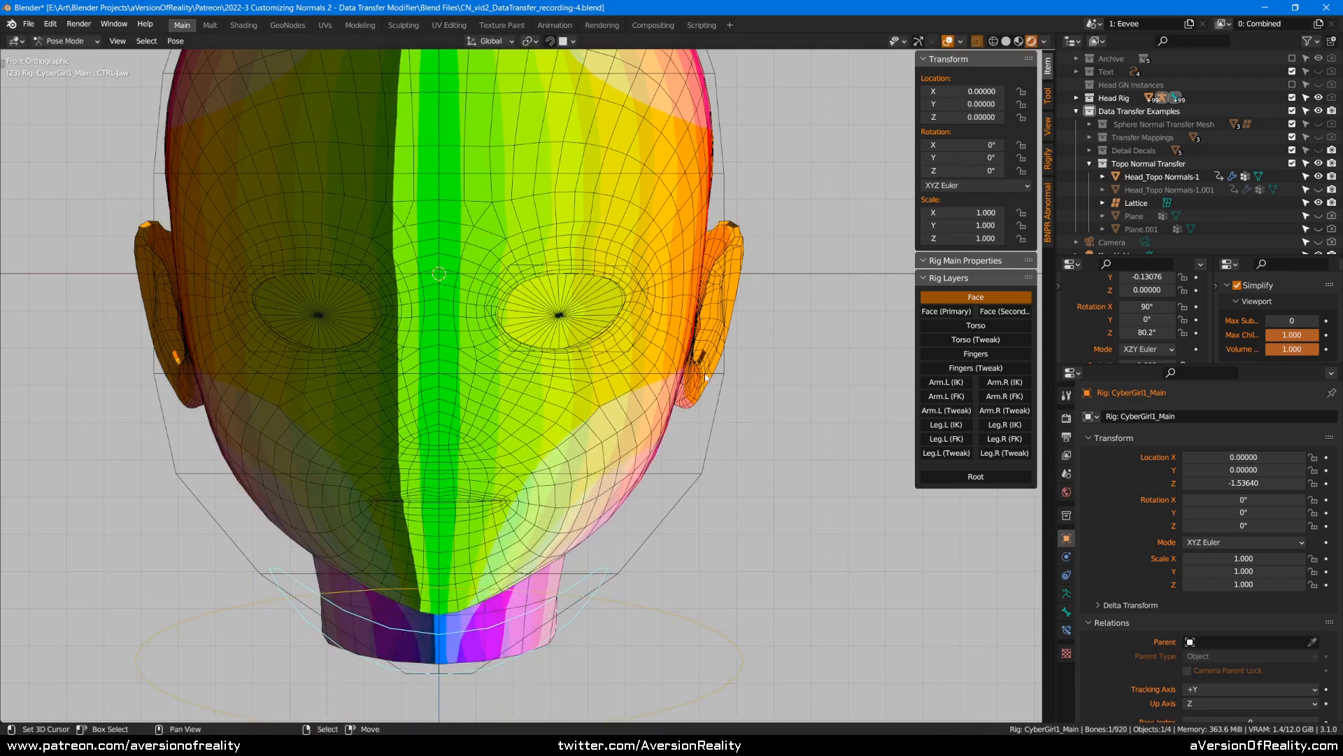
- Set the light's Z rotation to 65° and raise Simplify's viewport Max Subdivision to 2
scroll(712, 337, "down", 2)
scroll(525, 349, "down", 1)
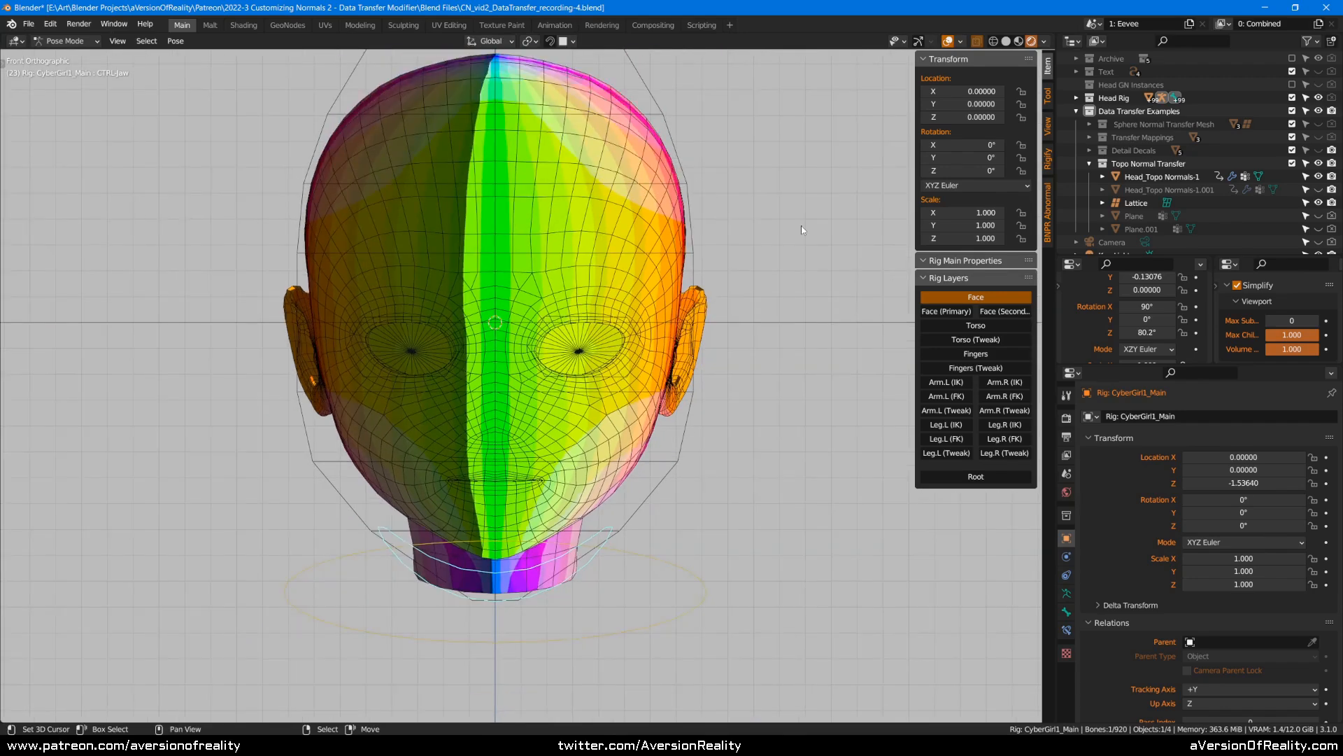
scroll(801, 225, "up", 2)
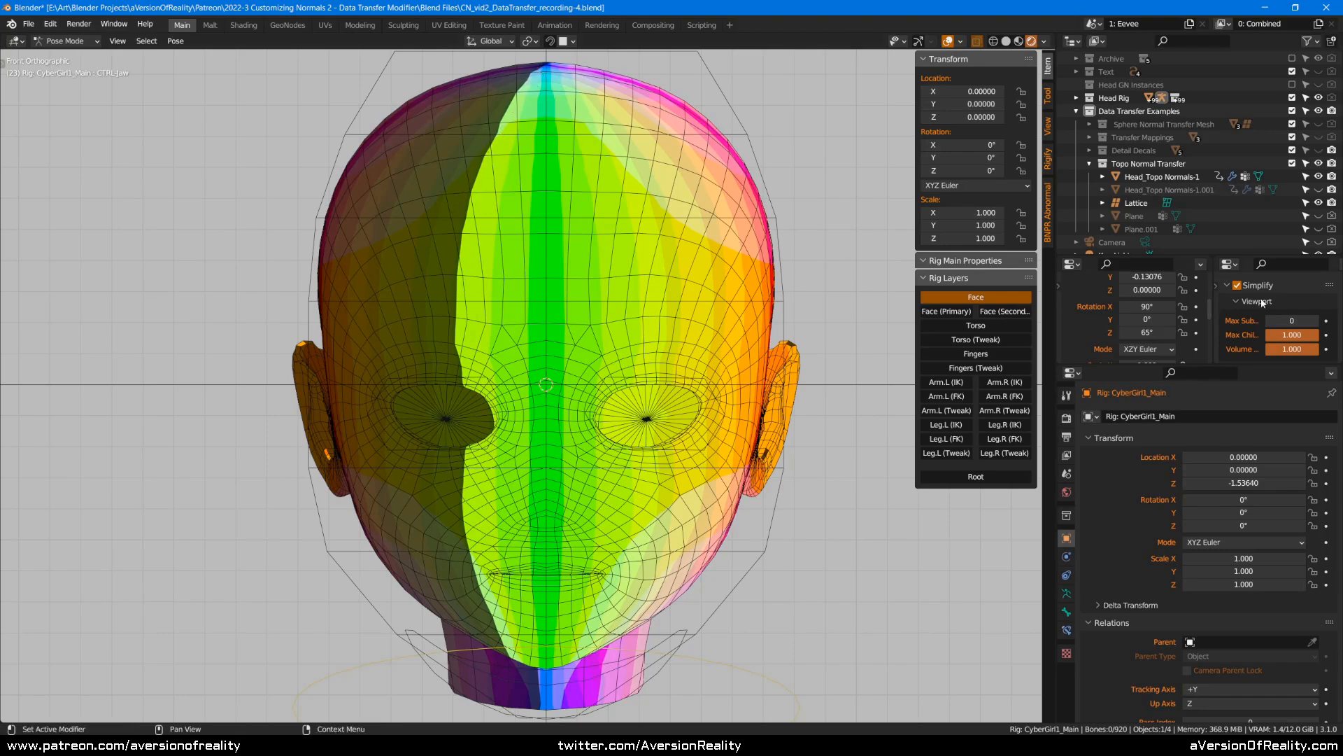
left_click(1315, 321)
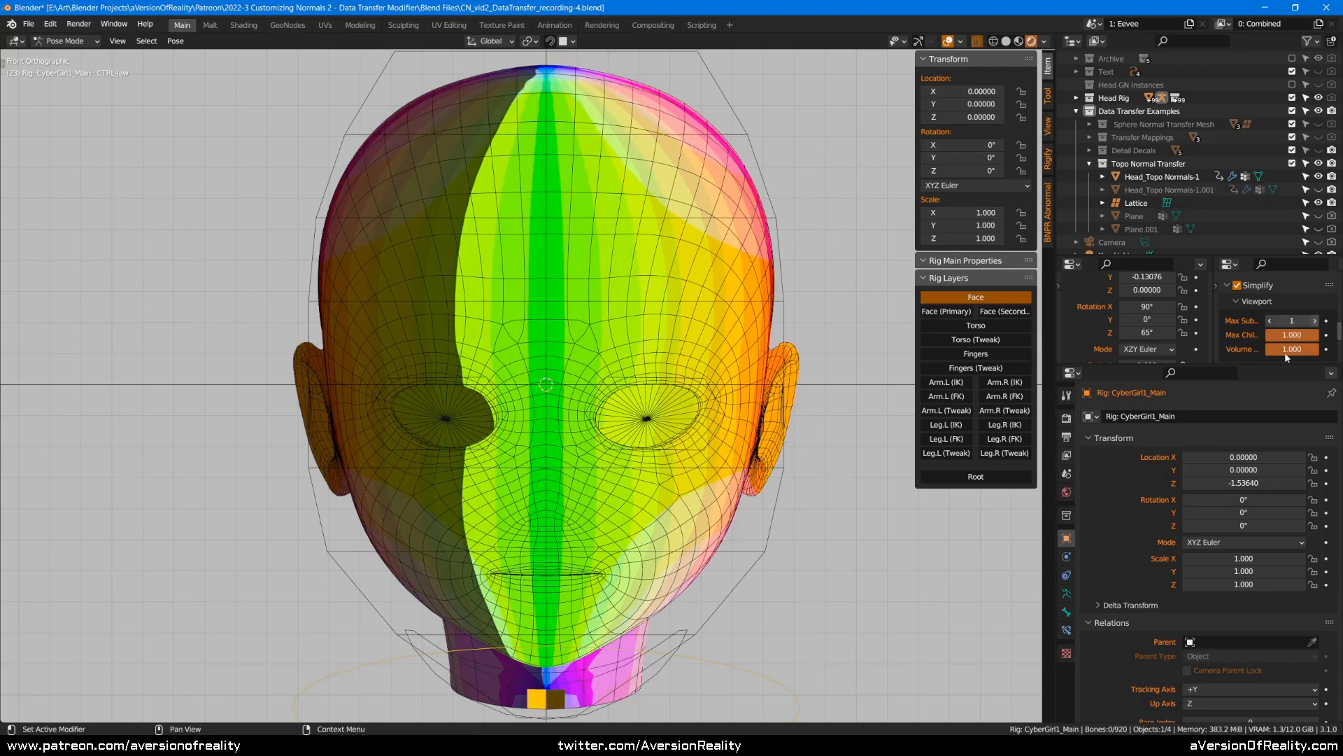
left_click(1315, 321)
- Compare the subdivided target and source heads from below, toggling which one is visible, and return to the target head in front view
middle_click_drag(769, 196, 682, 196)
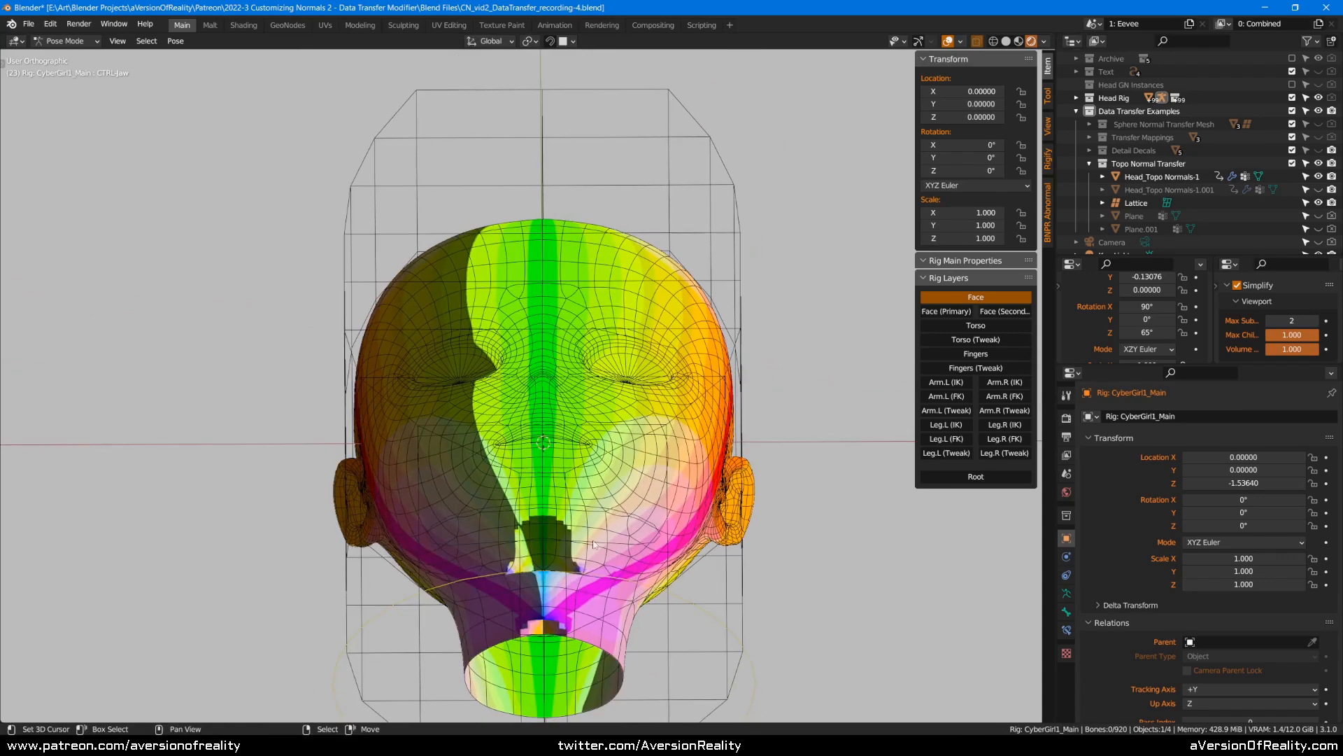
left_click(1319, 177)
left_click(1319, 190)
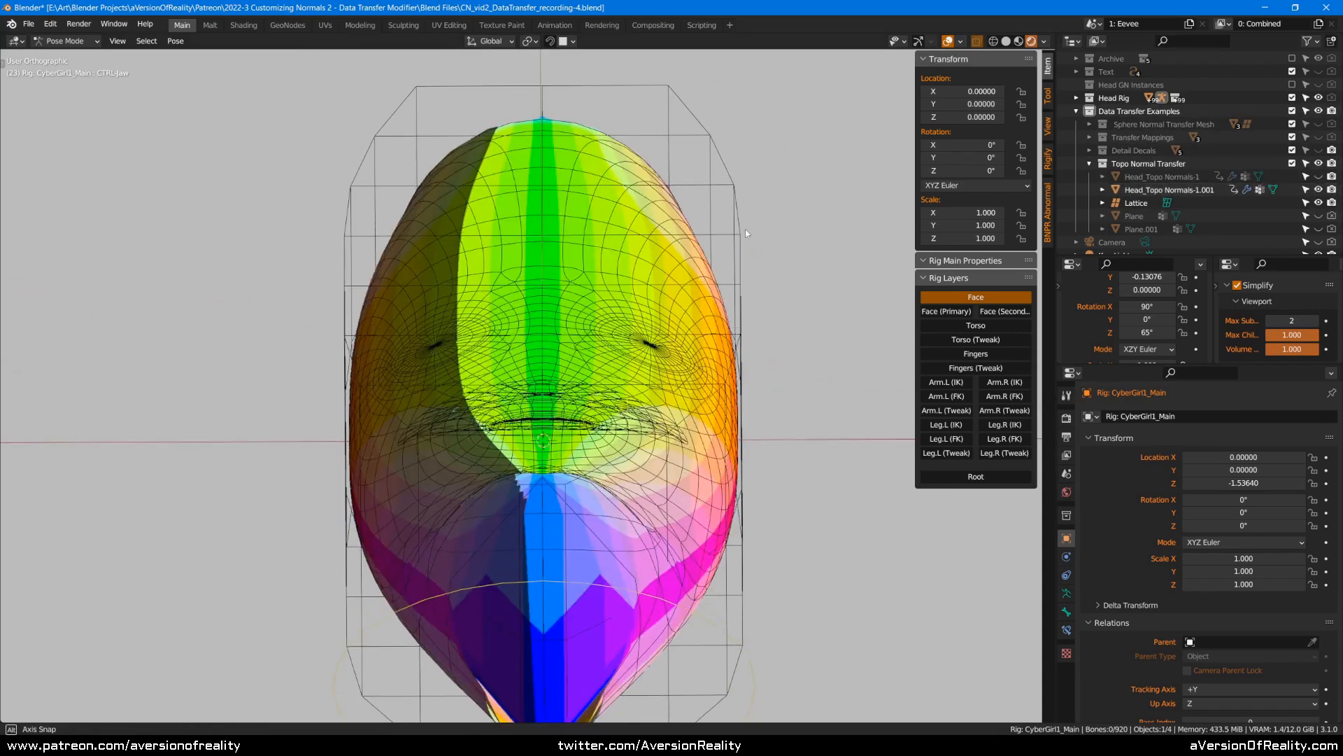
middle_click_drag(805, 224, 711, 313)
middle_click_drag(558, 222, 571, 165)
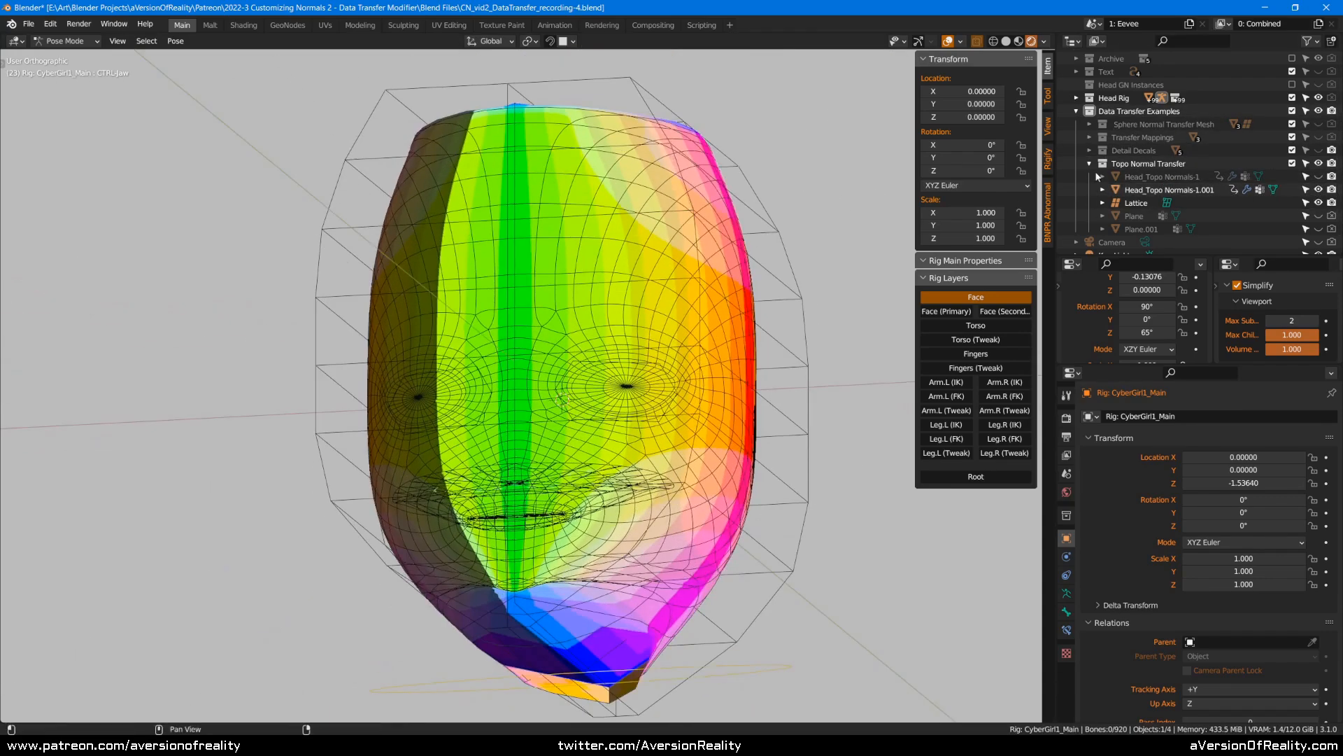
left_click(1319, 189)
left_click(1319, 176)
key("KP_1")
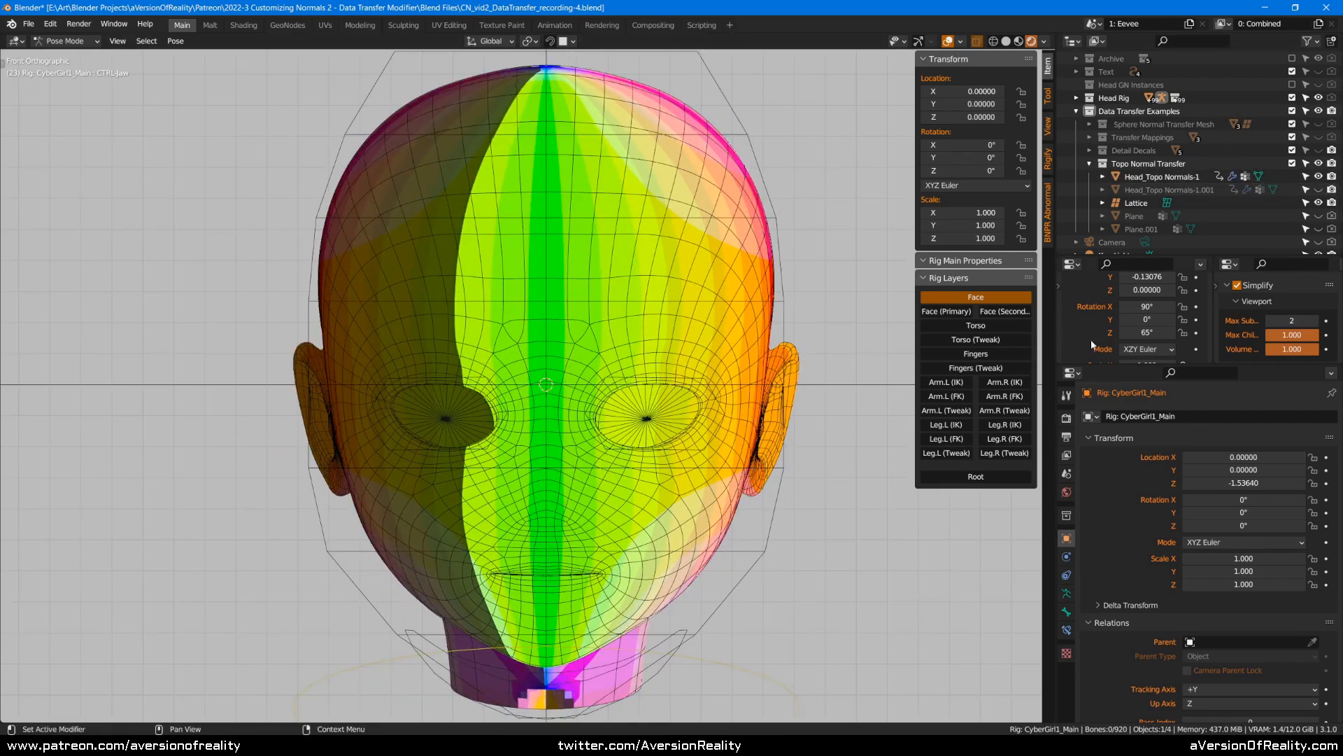
- Set the light's Z rotation to 48.9° and examine the target head's shading from several angles, ending in front view
mouse_move(1148, 332)
left_mouse_down()
mouse_move(1122, 335)
mouse_move(1169, 332)
left_mouse_up()
middle_click_drag(630, 280, 676, 346)
scroll(473, 70, "down", 2)
middle_click_drag(558, 212, 567, 627)
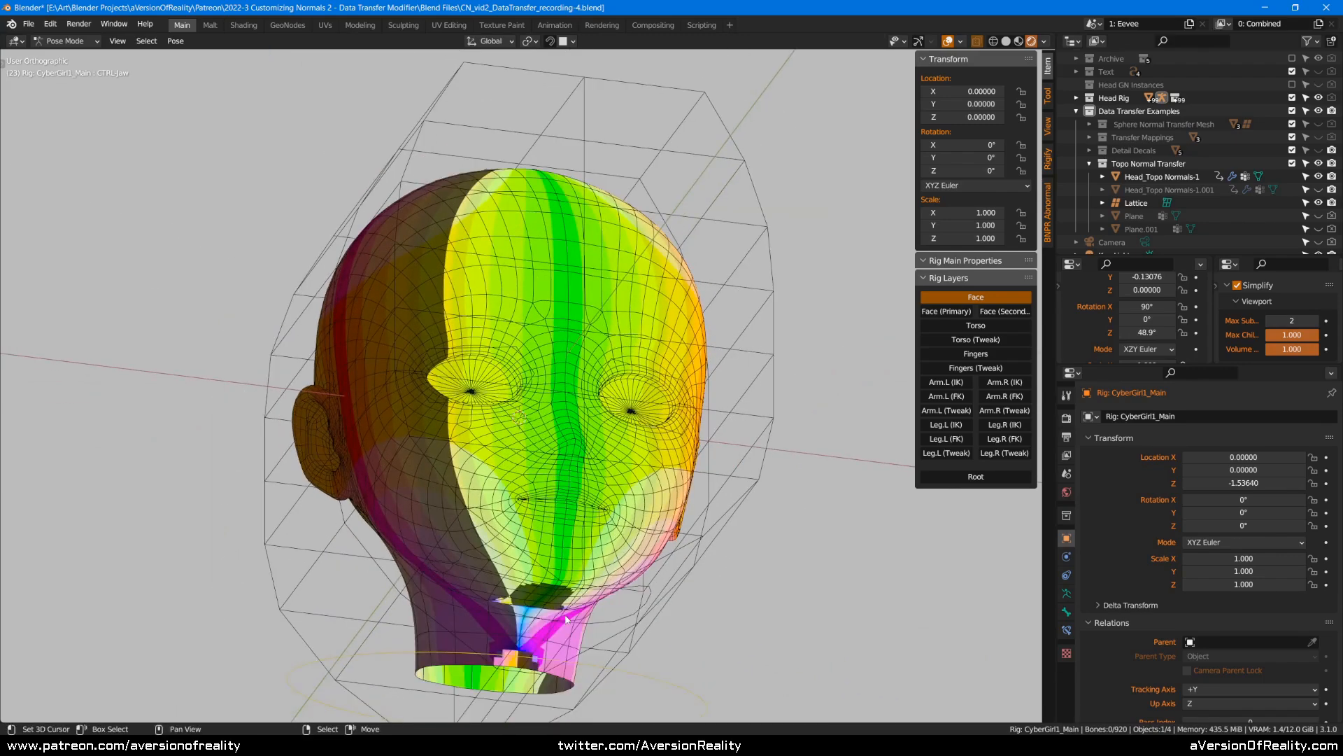
middle_click_drag(695, 303, 613, 207)
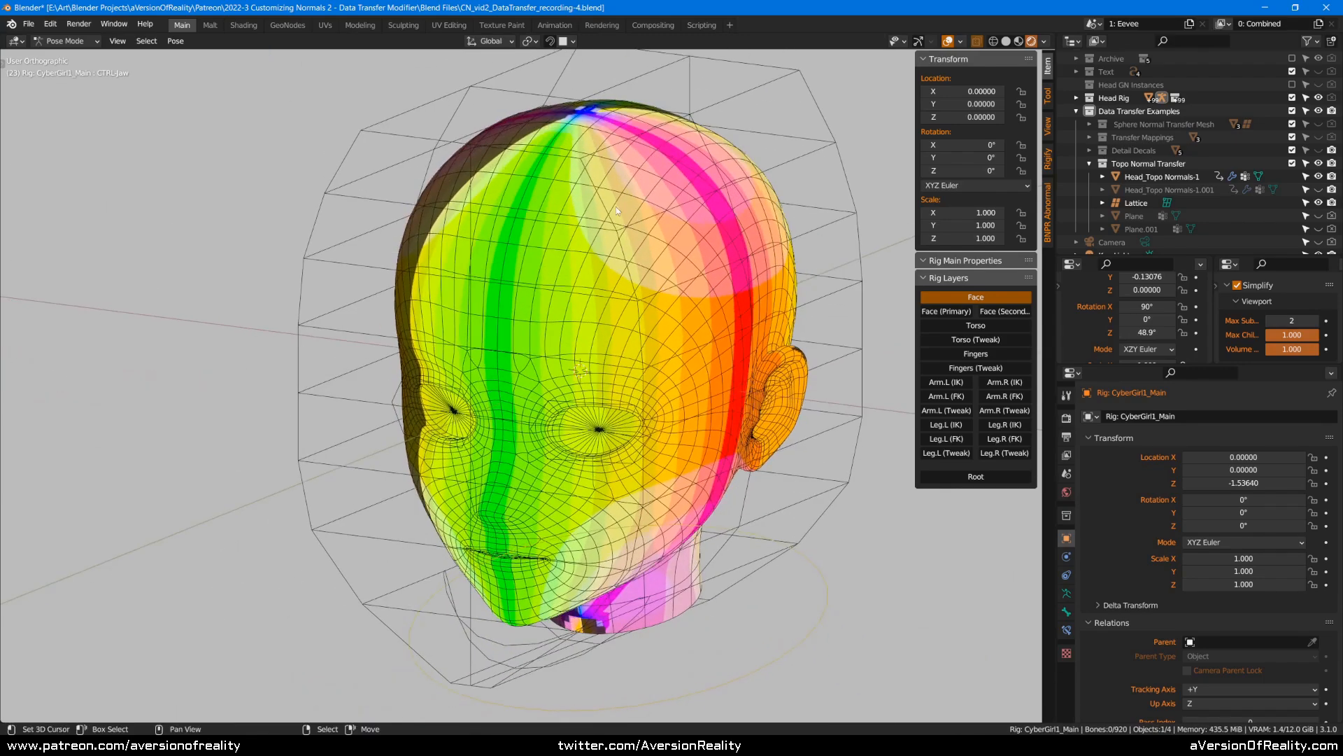
key("KP_1")
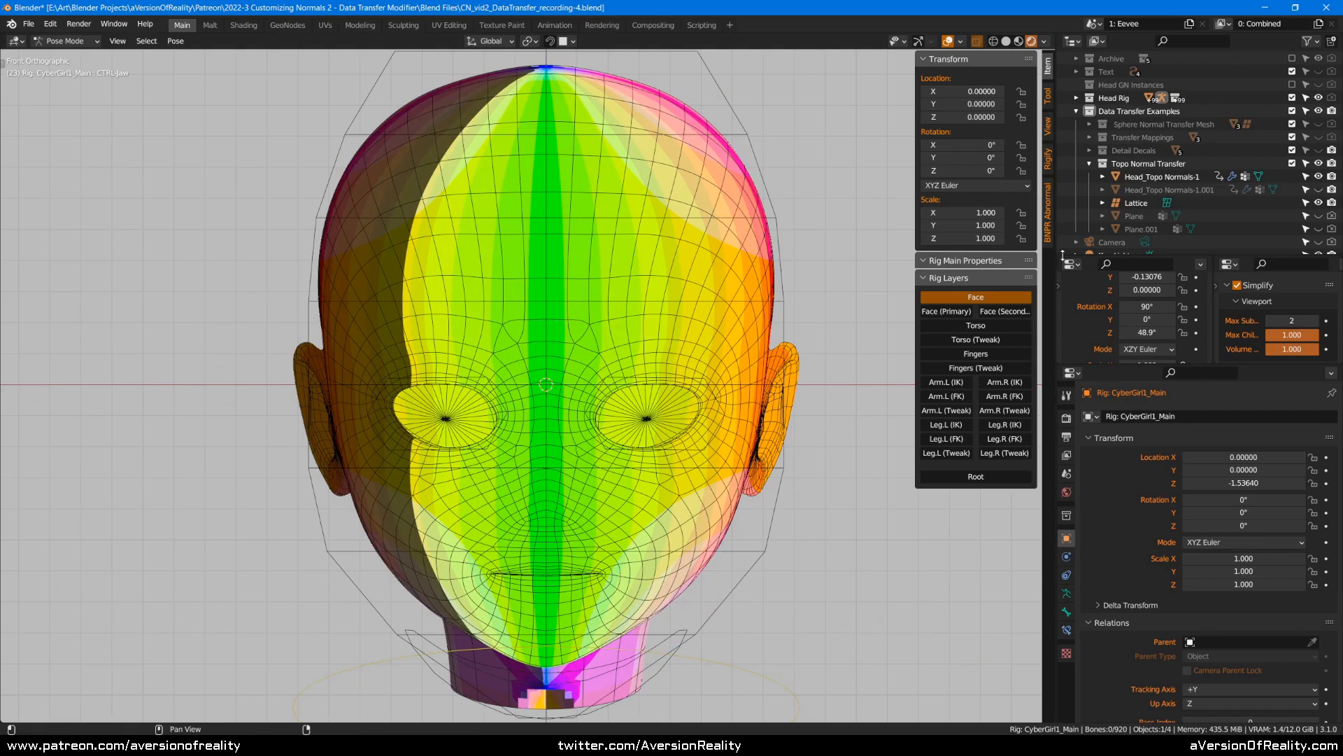
- Set the light's Z rotation to 73.5°, hide Head_Topo Normals-1, and show and select Head_Topo Normals-1.001
left_click_drag(1147, 333, 1173, 333)
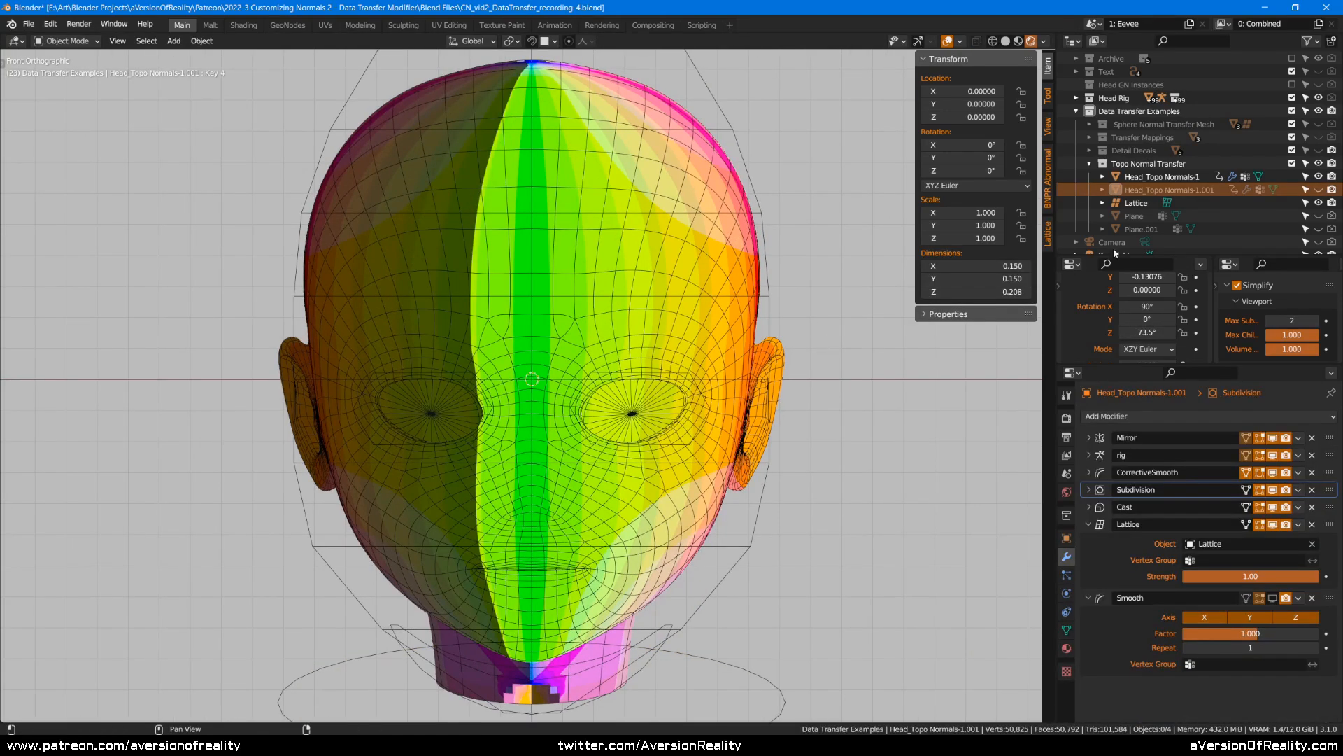
left_click(1318, 176)
left_click(1318, 190)
left_click(651, 335)
middle_click_drag(684, 331, 578, 470)
middle_click_drag(741, 451, 490, 350)
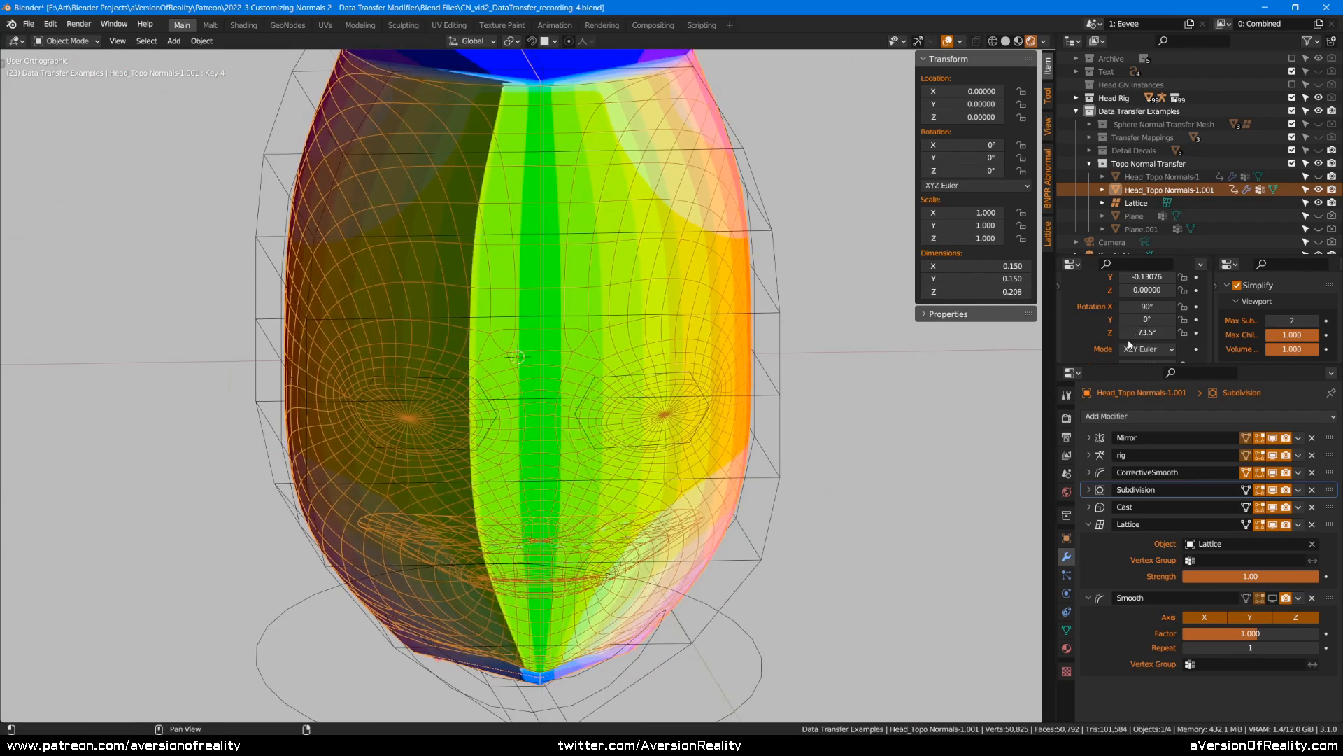
- Set the light's Z rotation to 76.5° and examine the source head's Cast and Lattice shape from the side and front
left_click_drag(1146, 332, 1168, 333)
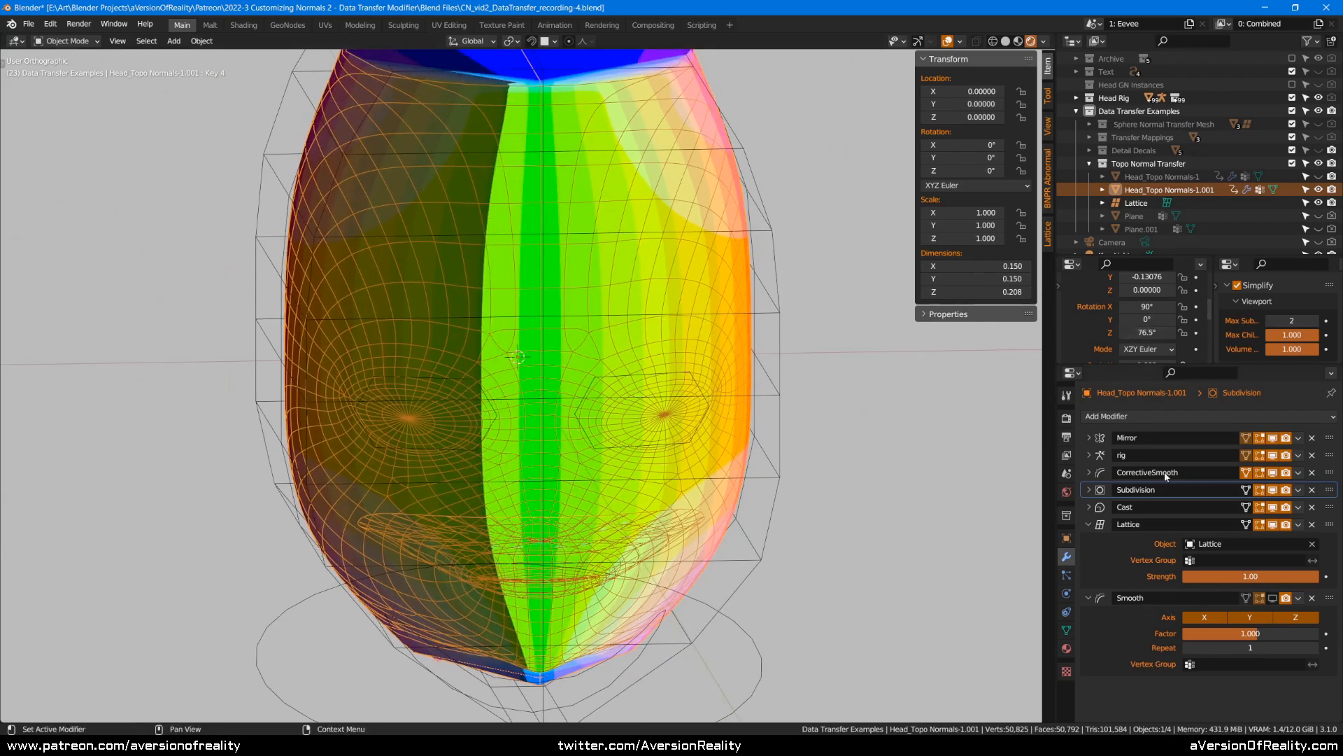
left_click(1150, 418)
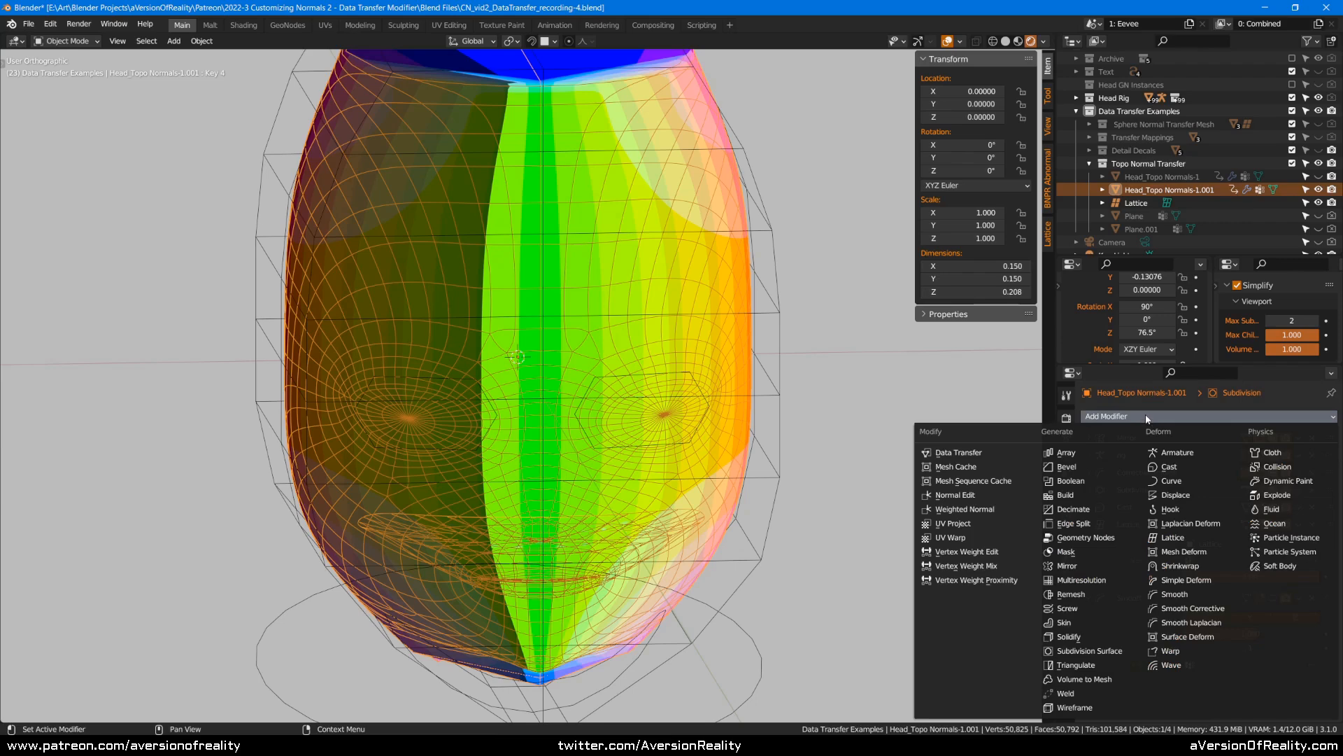
middle_click_drag(741, 219, 562, 186)
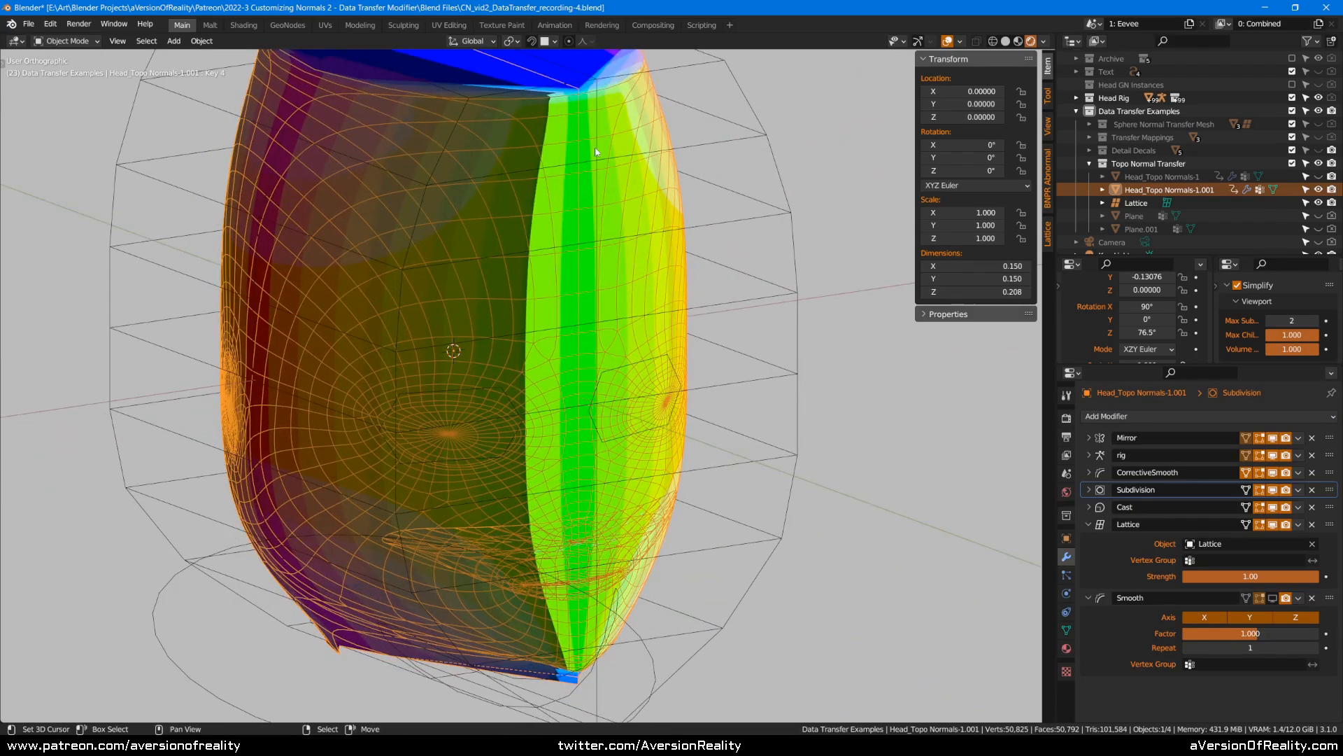
middle_click_drag(719, 346, 768, 358)
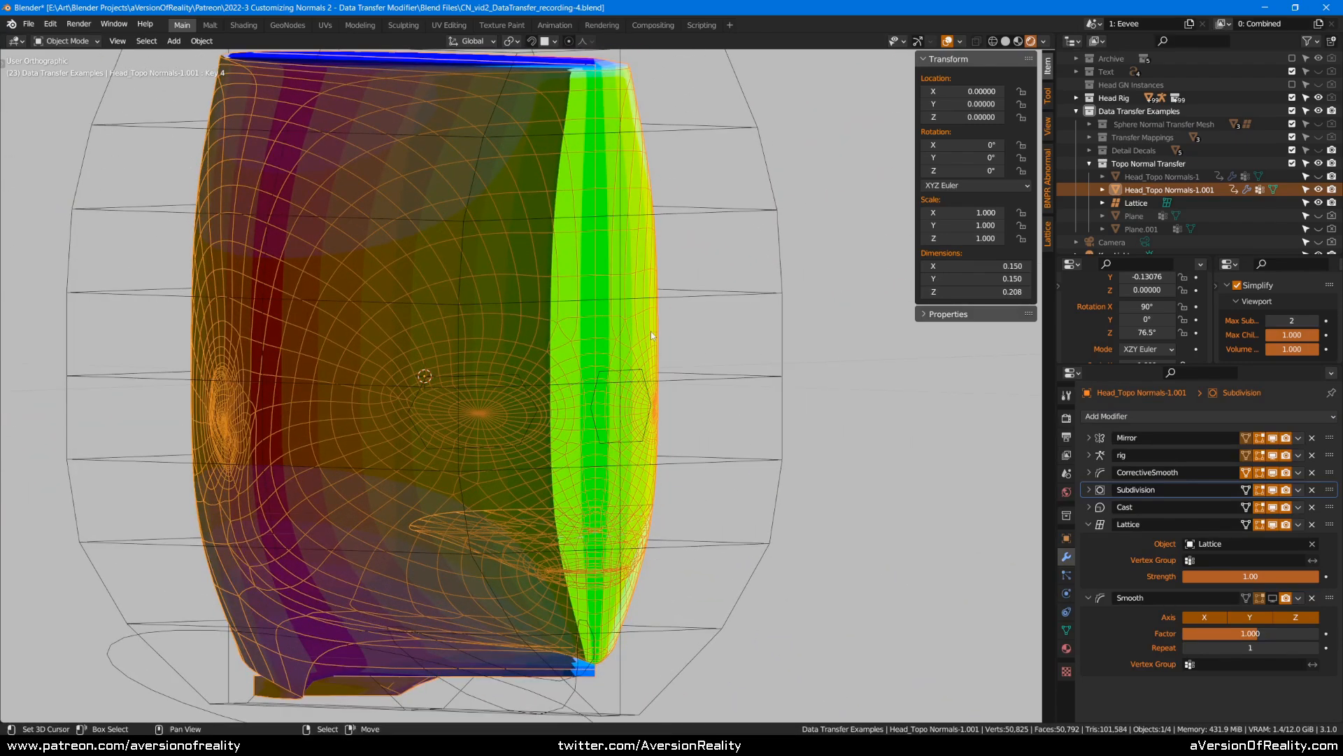
middle_click_drag(636, 336, 478, 310)
middle_click_drag(759, 376, 700, 366)
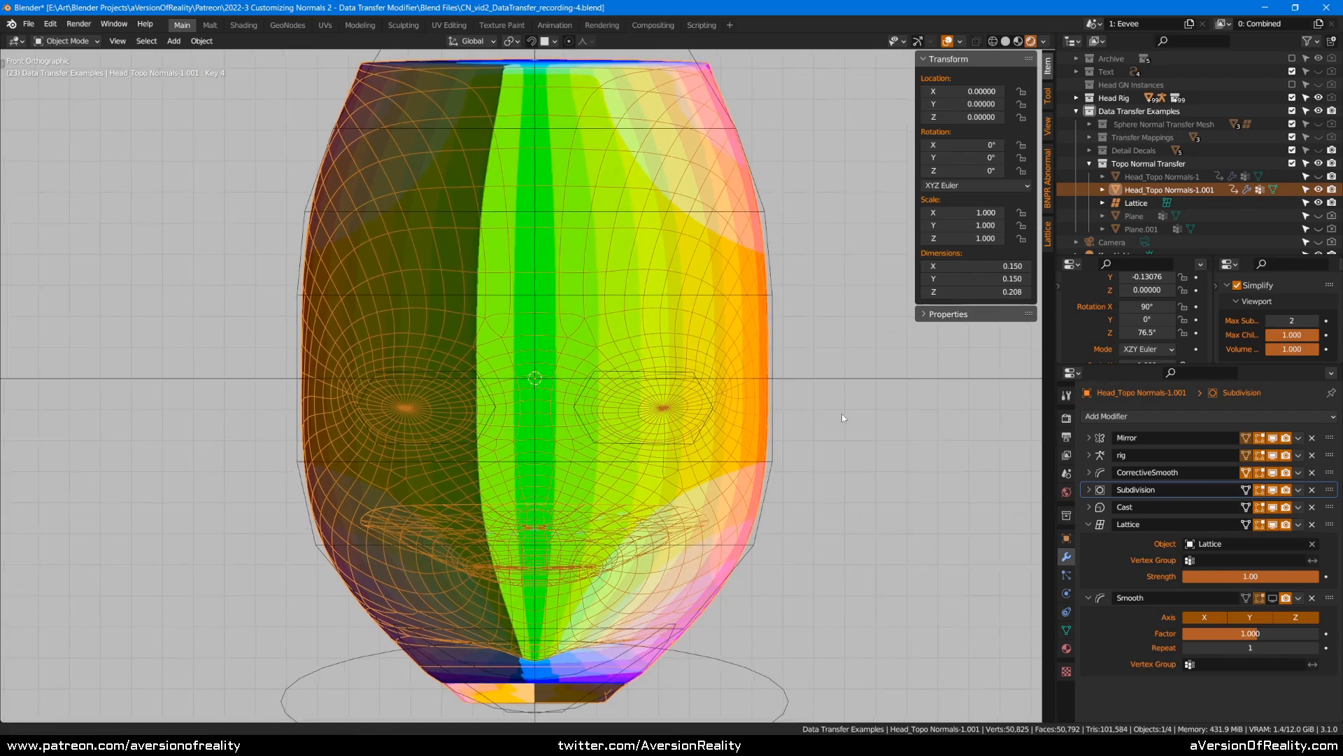
scroll(452, 350, "up", 2)
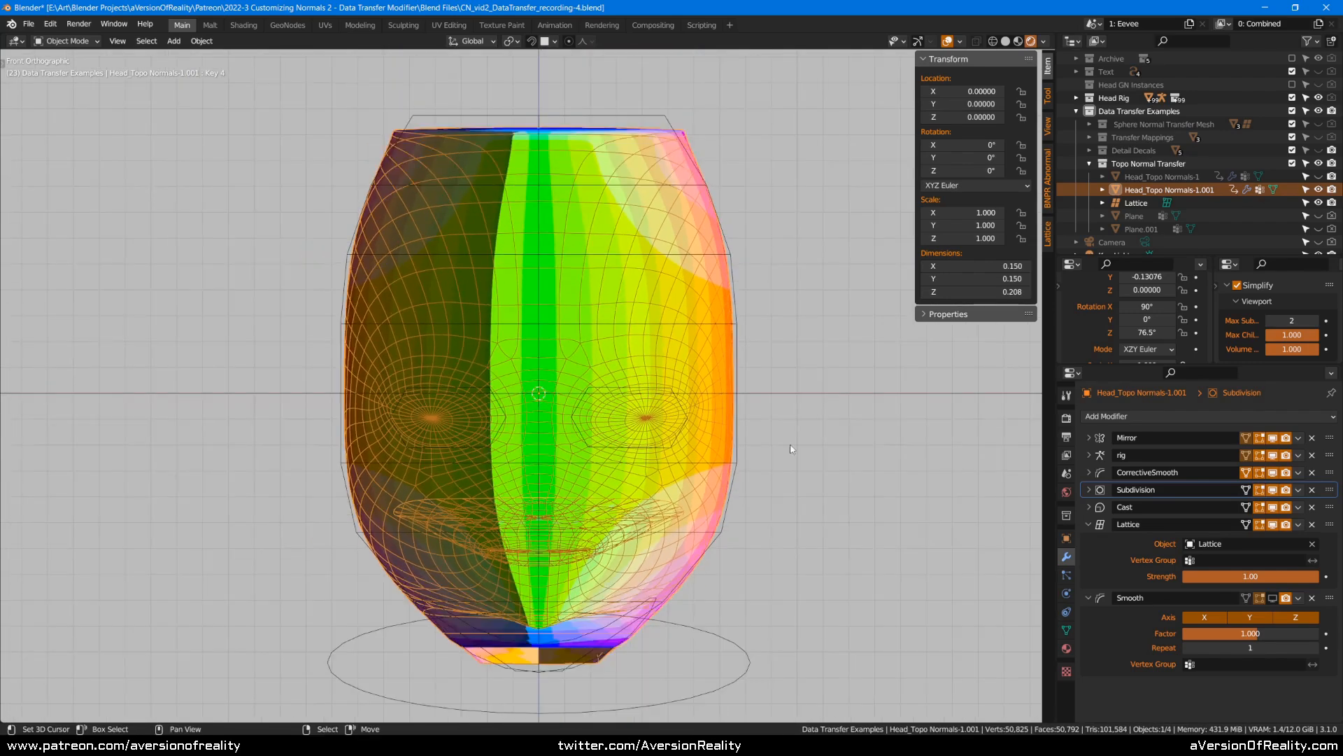
middle_click_drag(767, 398, 825, 381, "shift")
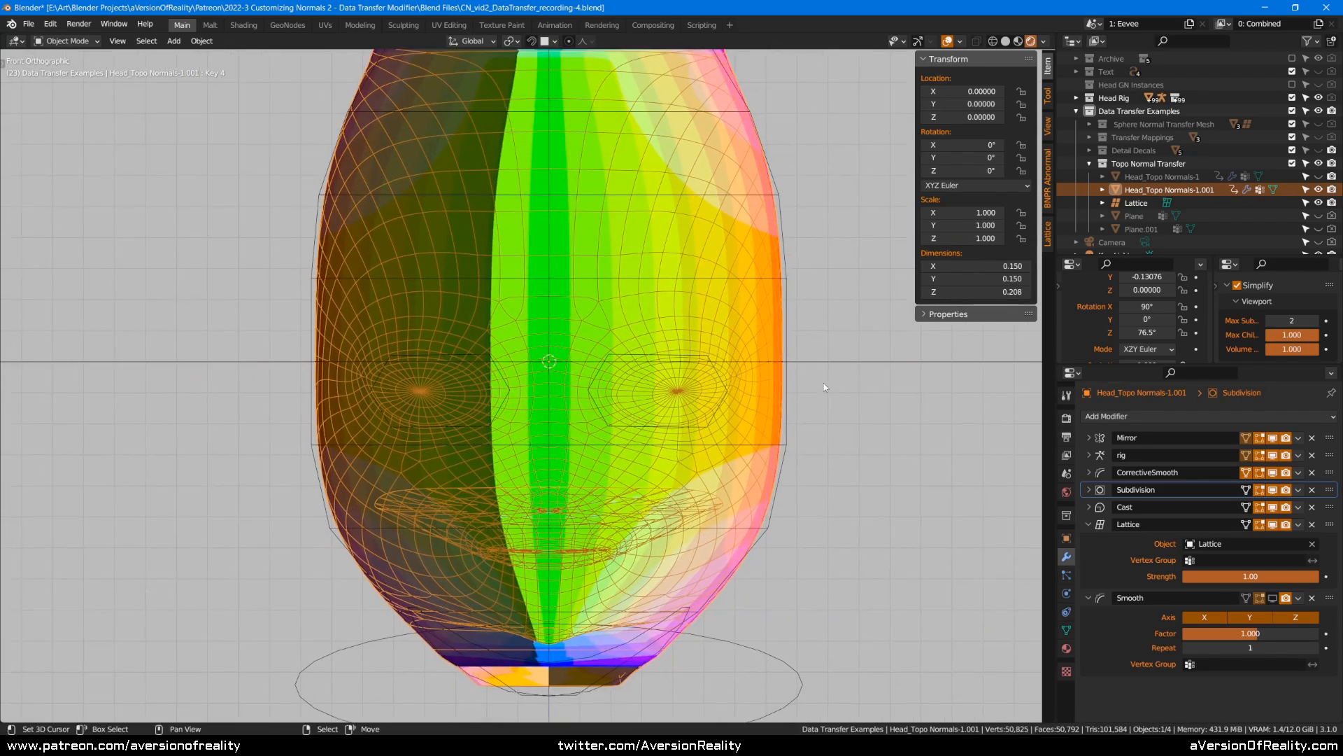
middle_click_drag(901, 332, 611, 230)
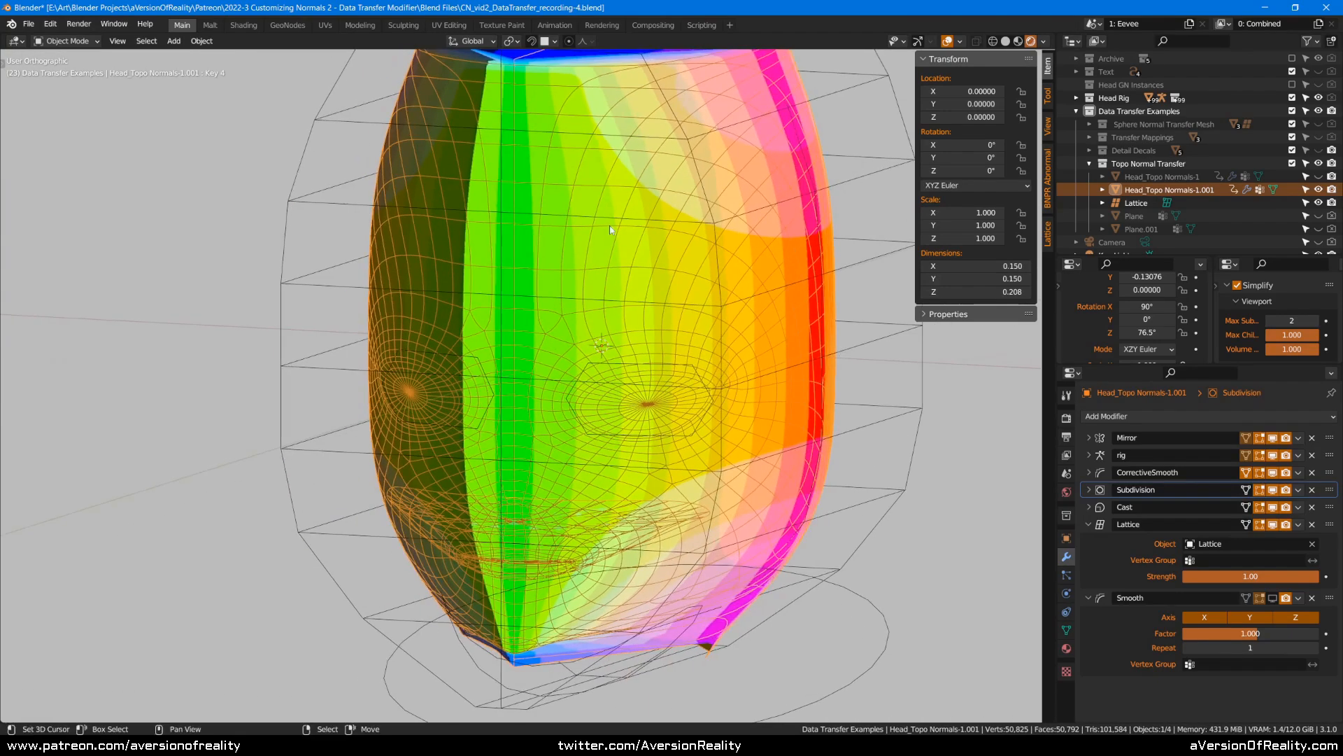
- Show Head_Topo Normals-1 again, hide Head_Topo Normals-1.001, and return to the front view
left_click(1318, 176)
left_click(1319, 190)
middle_click_drag(620, 410, 461, 401)
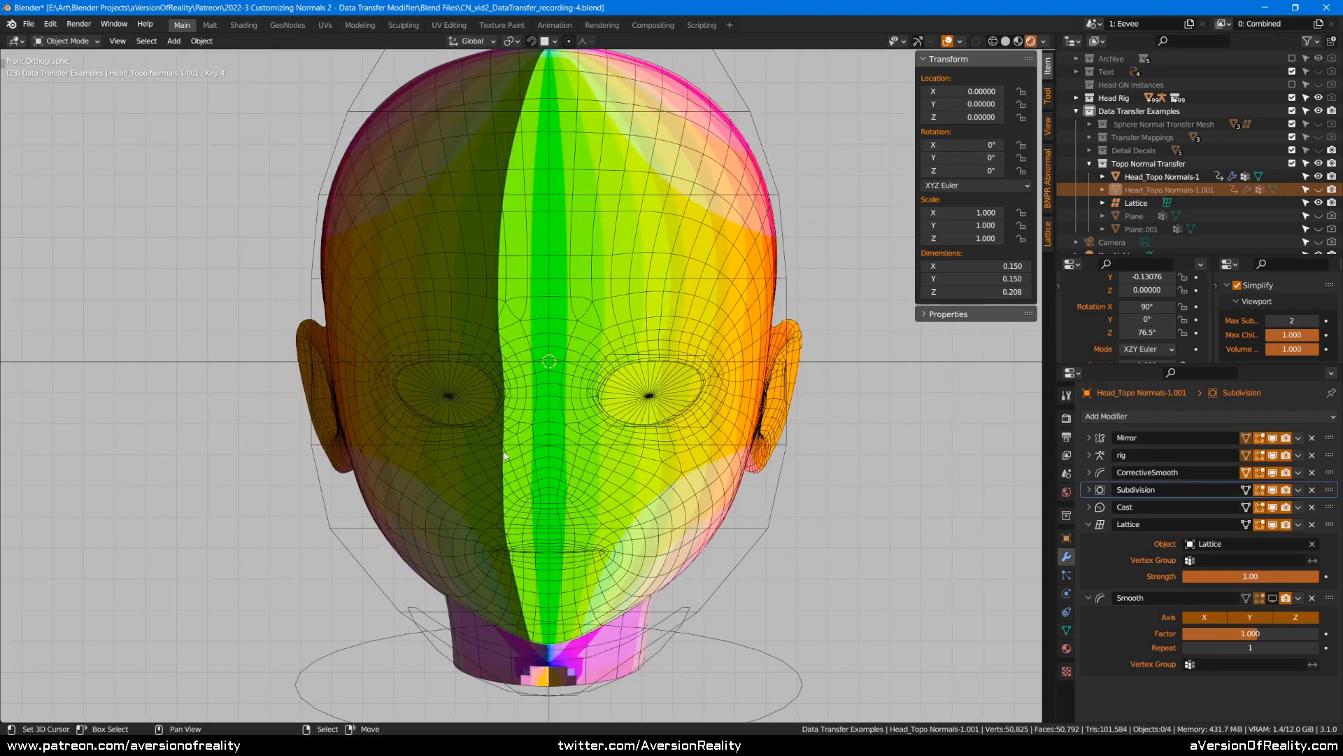
scroll(525, 492, "up", 1)
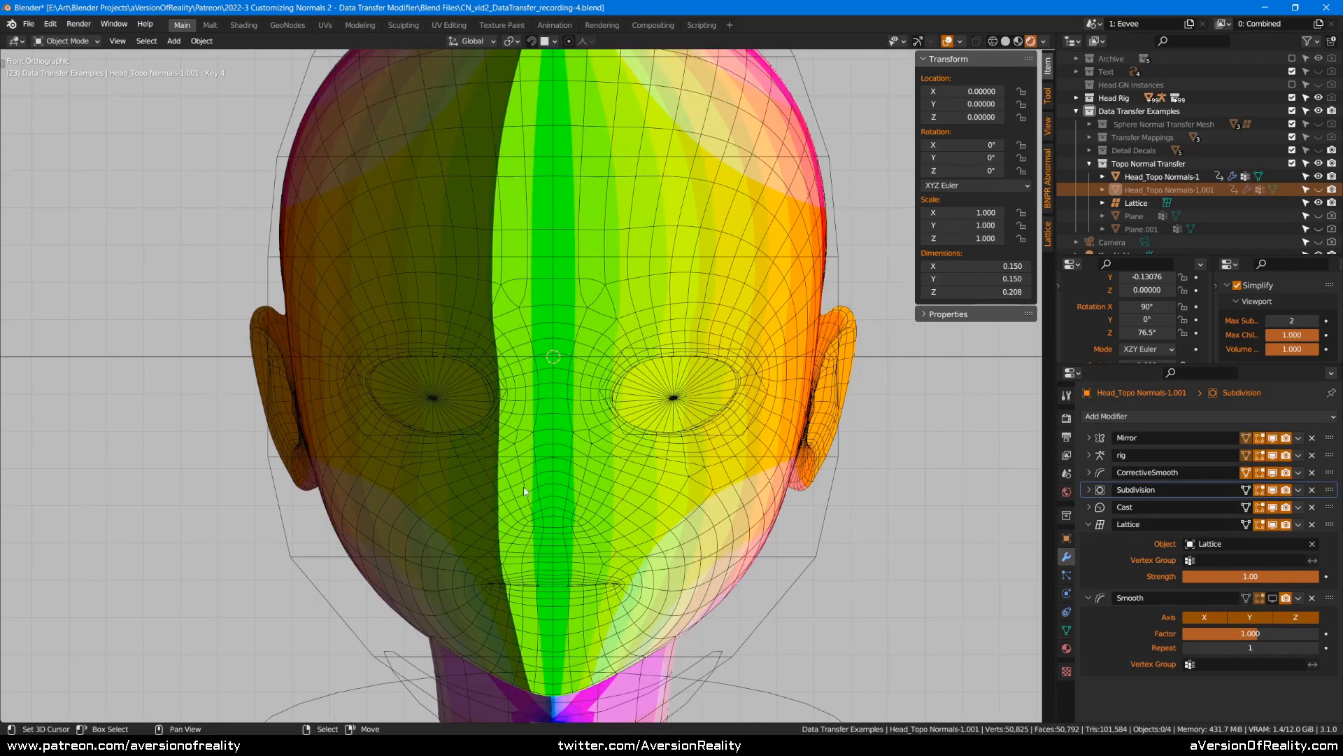
middle_click_drag(643, 293, 712, 364)
scroll(712, 364, "up", 2)
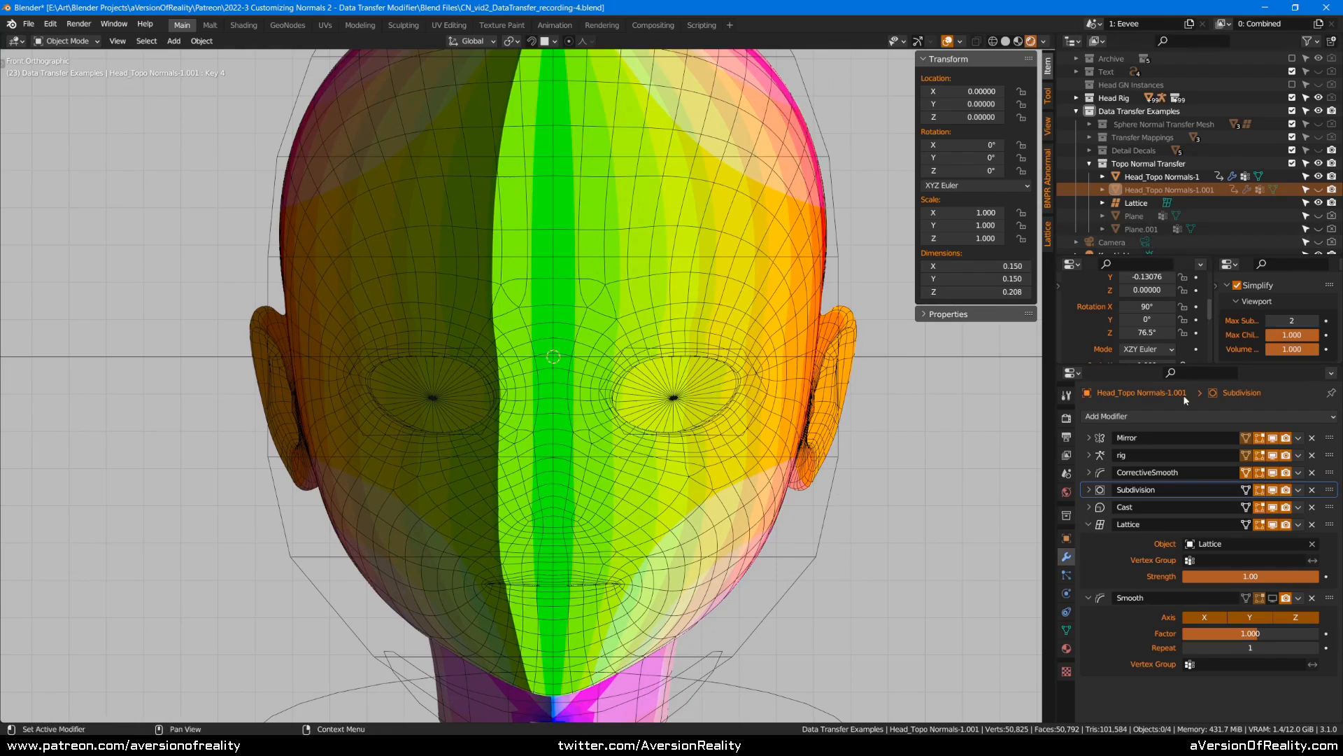
scroll(376, 227, "down", 1)
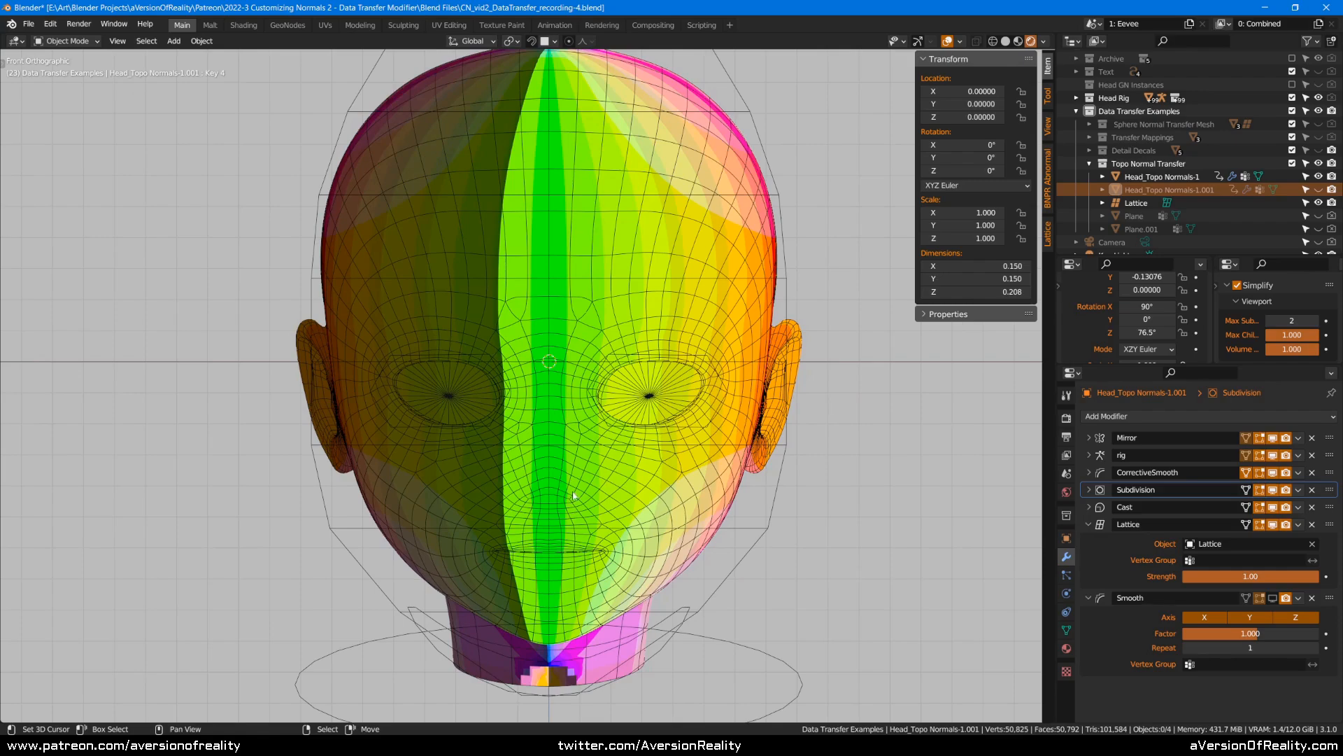
middle_click_drag(823, 445, 750, 429)
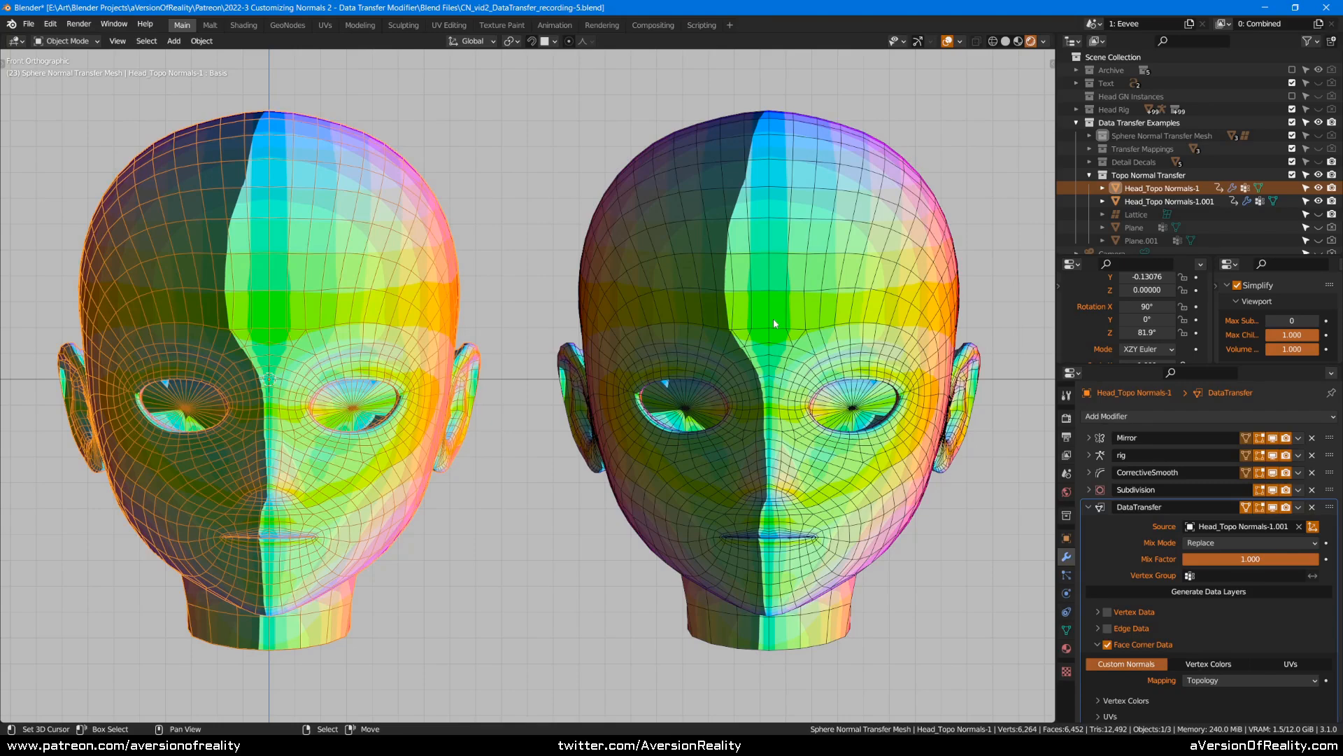
- Select Head_Topo Normals-1.001 and try Simplify's viewport max subdivision at 1 before setting it back to 0
left_click(773, 319)
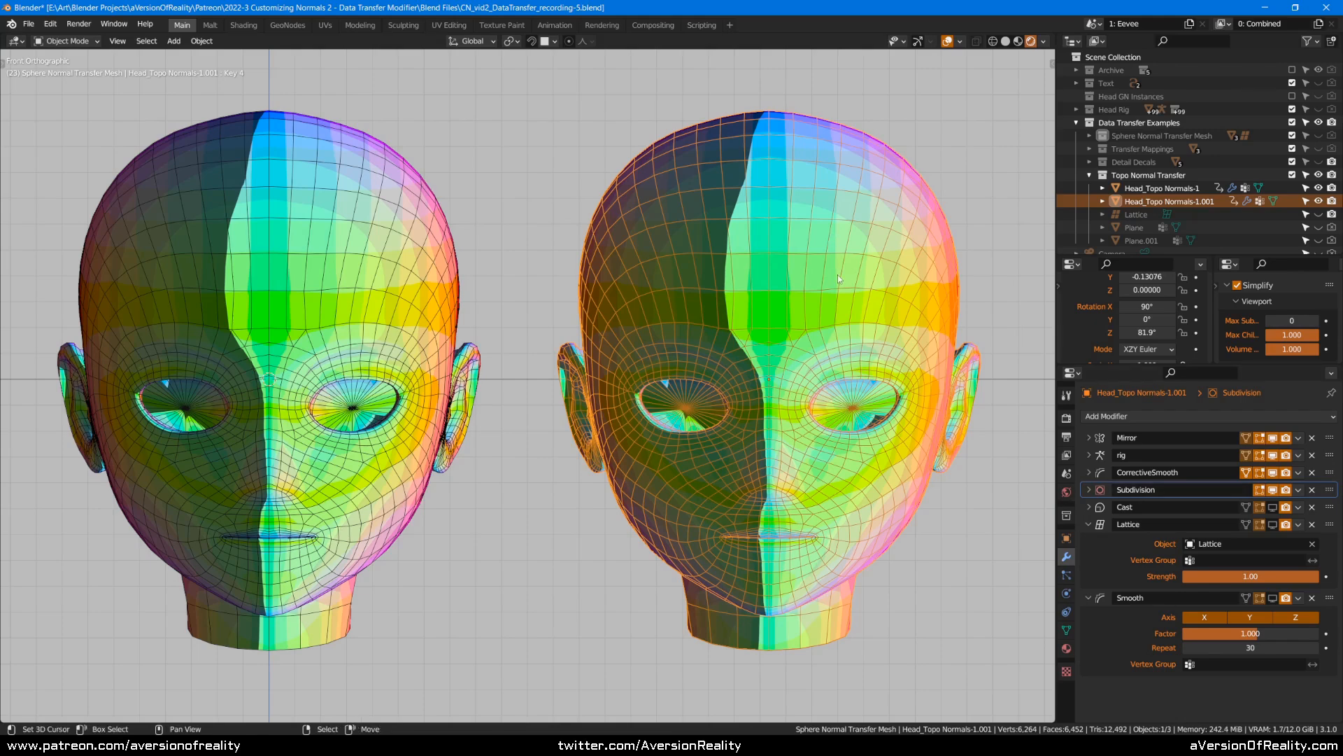
left_click(1316, 321)
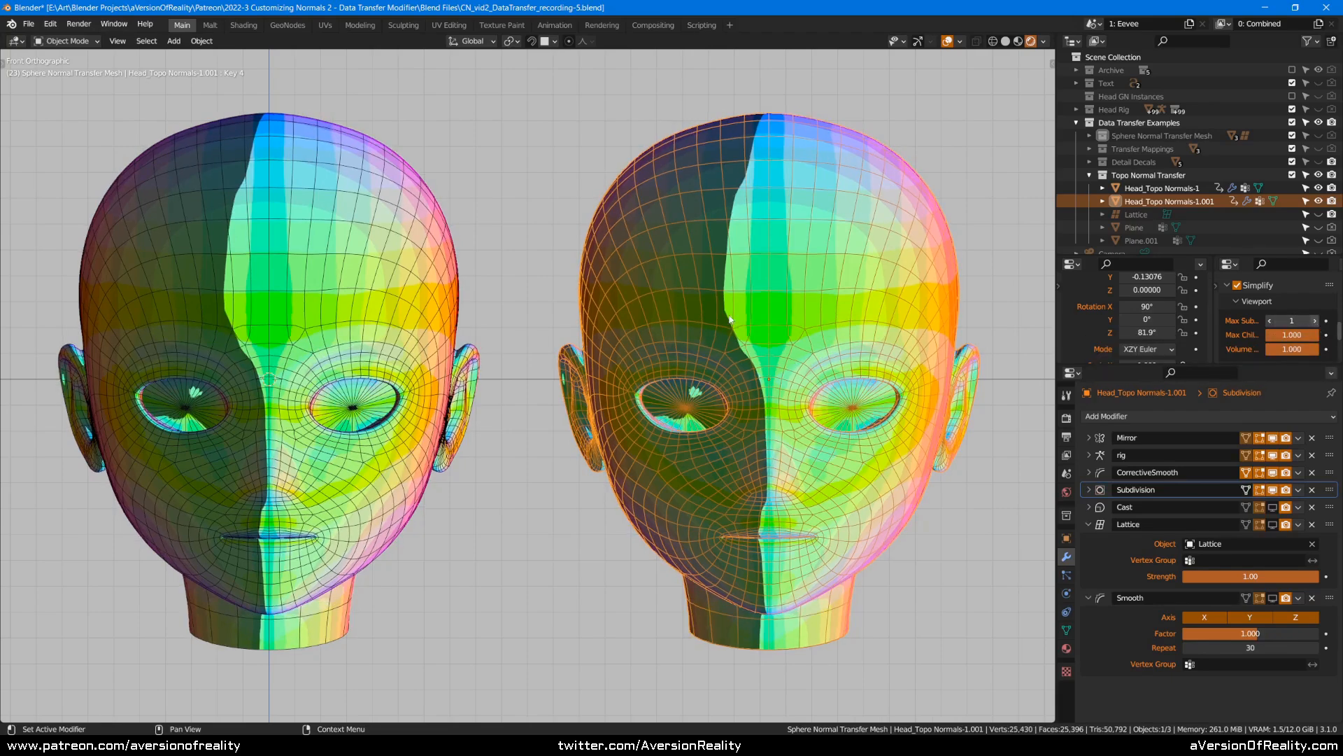
left_click(1295, 320)
type("0")
key("Return")
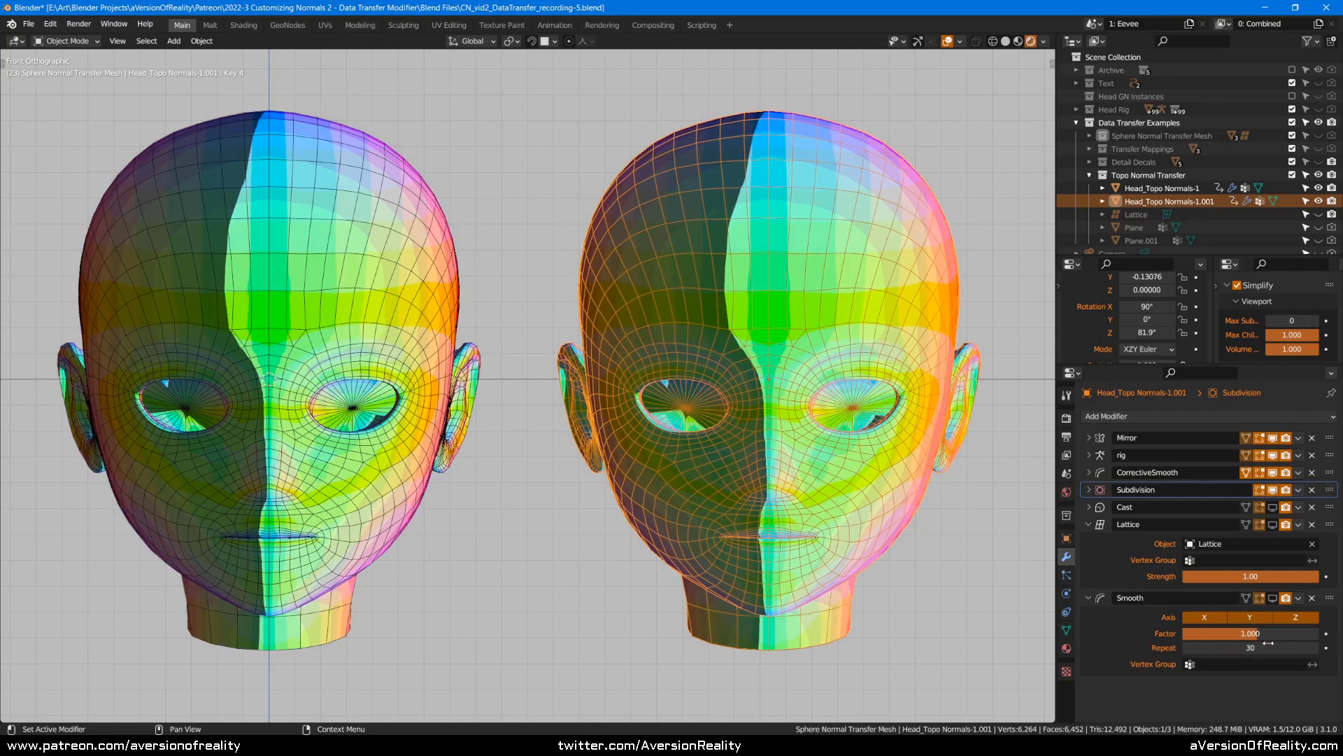
- Enable the source head's Smooth modifier in the viewport and turn on the Flatten Ears, Flatten Eye Socket and Flatten Nose shape keys
left_click(1273, 598)
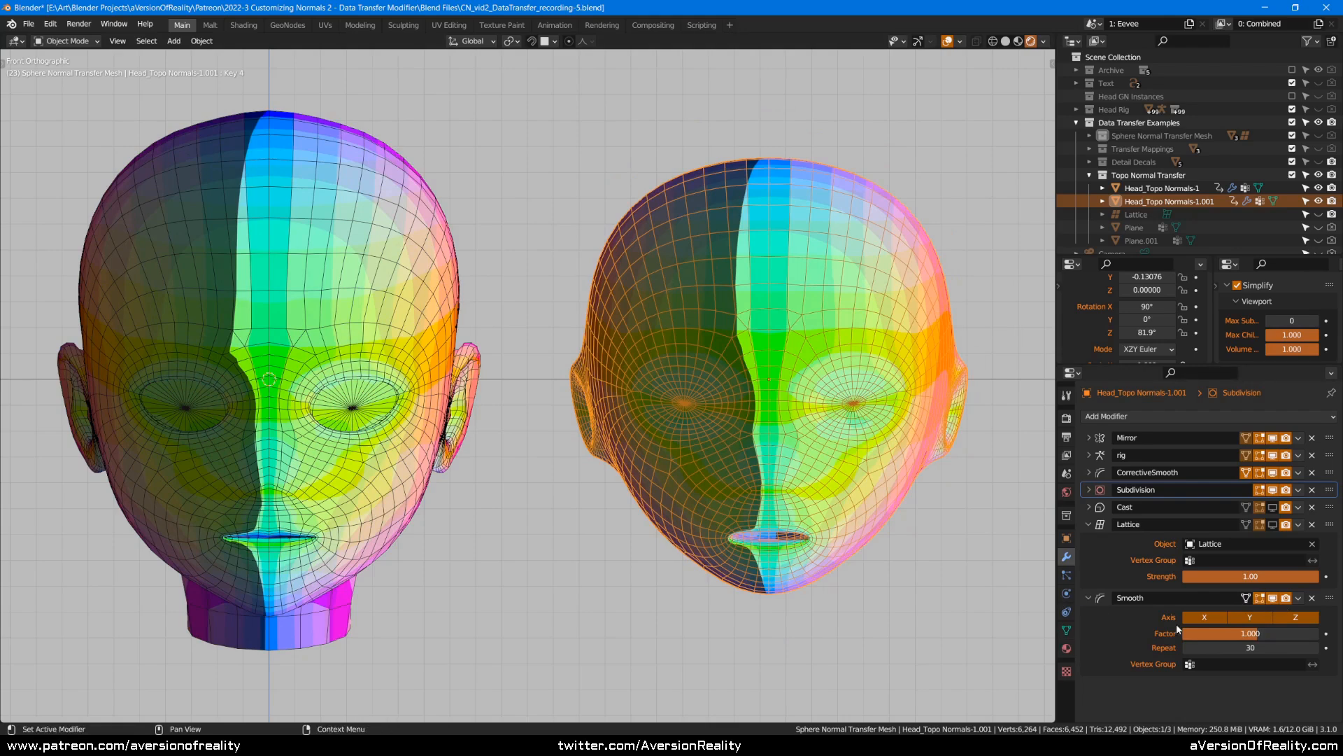
left_click(1066, 630)
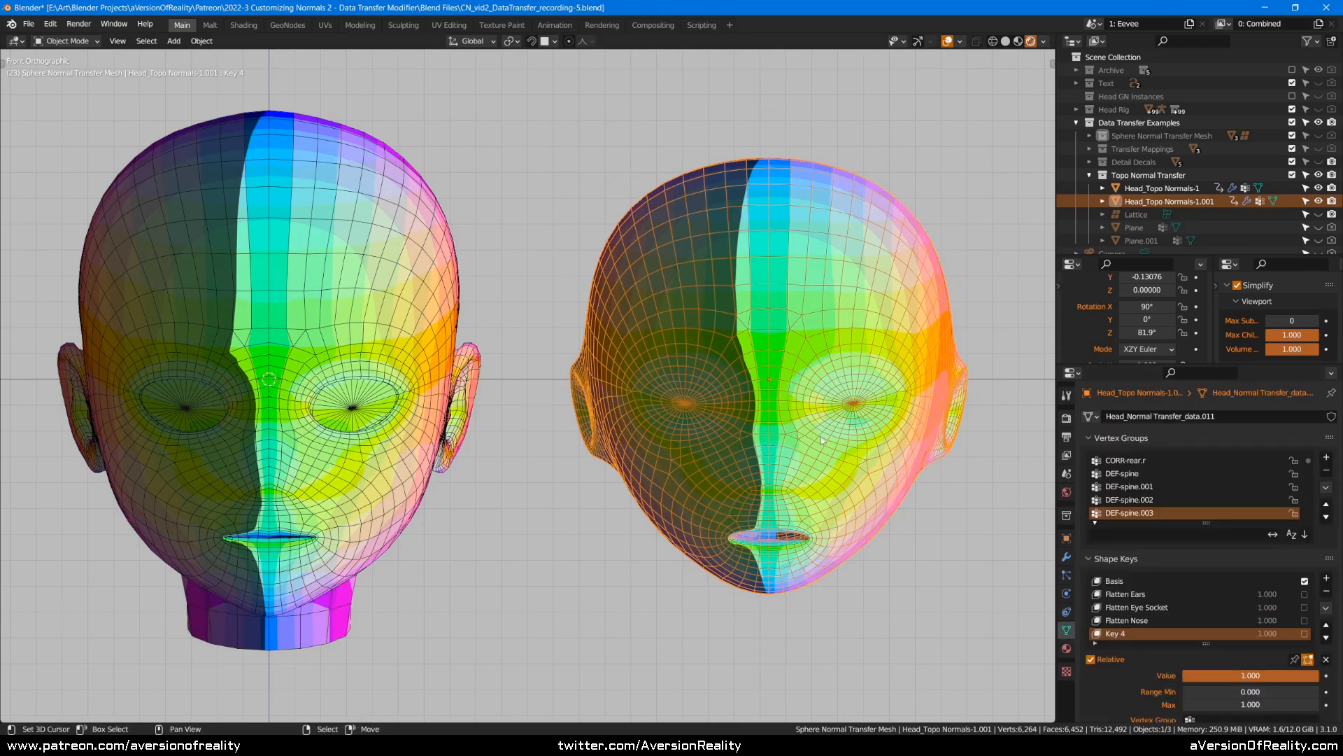
left_click(1305, 594)
left_click(1305, 607)
left_click(1305, 620)
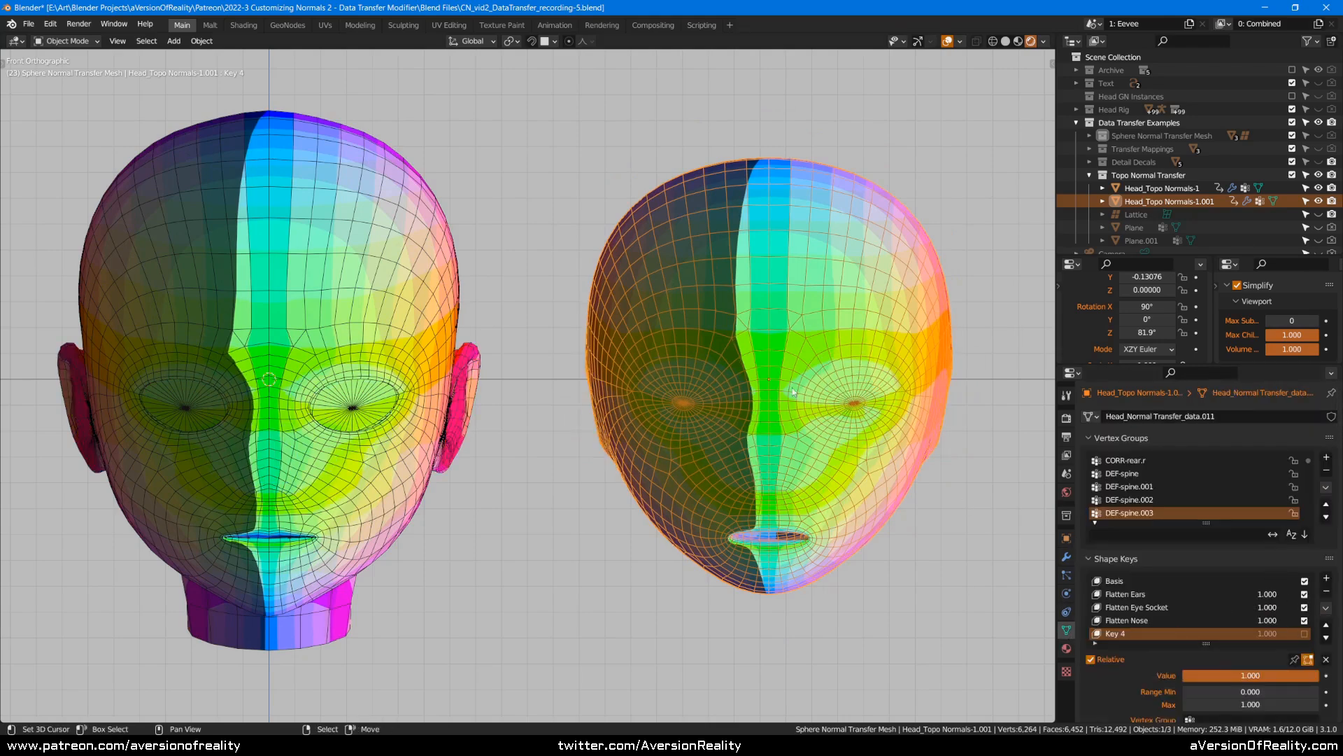
- Set the light's Z rotation to 51.5° and the source head's Smooth modifier repeat count to 100
left_click(1067, 558)
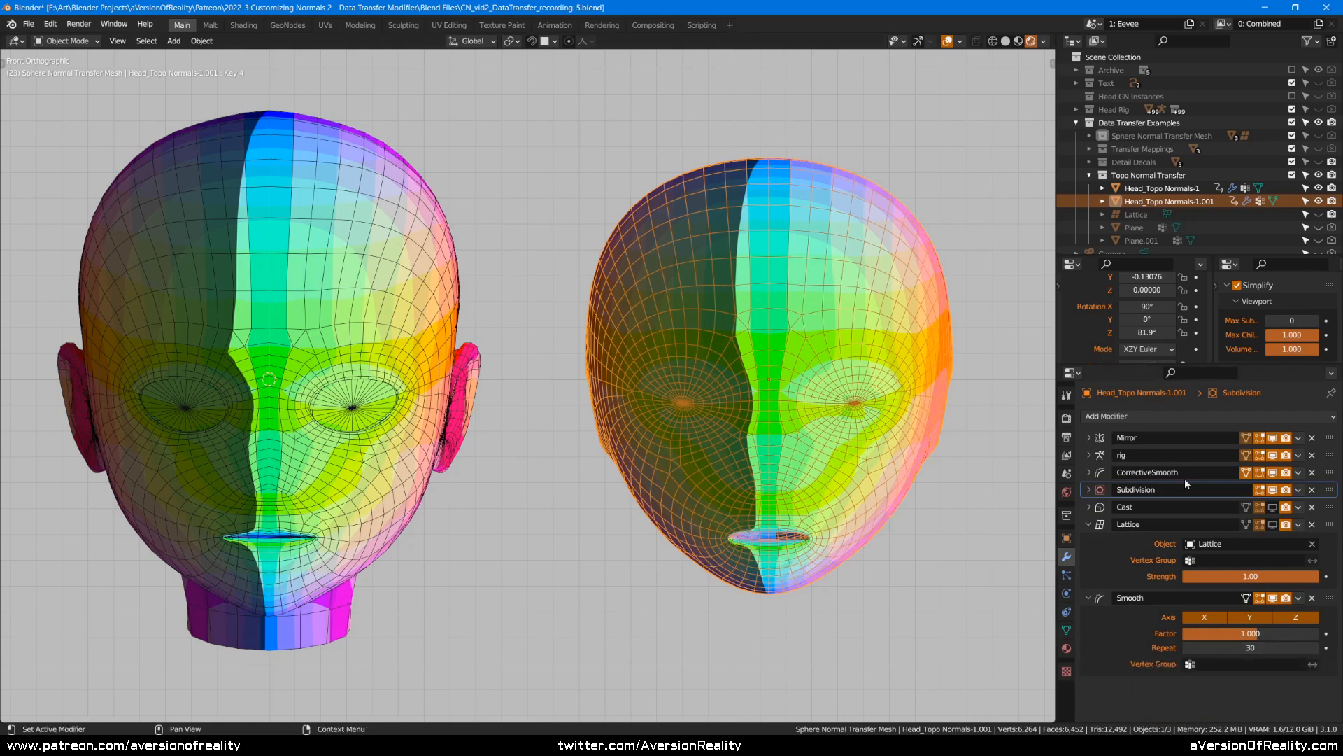
mouse_move(1163, 333)
left_mouse_down()
mouse_move(1174, 332)
mouse_move(1142, 332)
mouse_move(1188, 330)
mouse_move(1109, 333)
left_mouse_up()
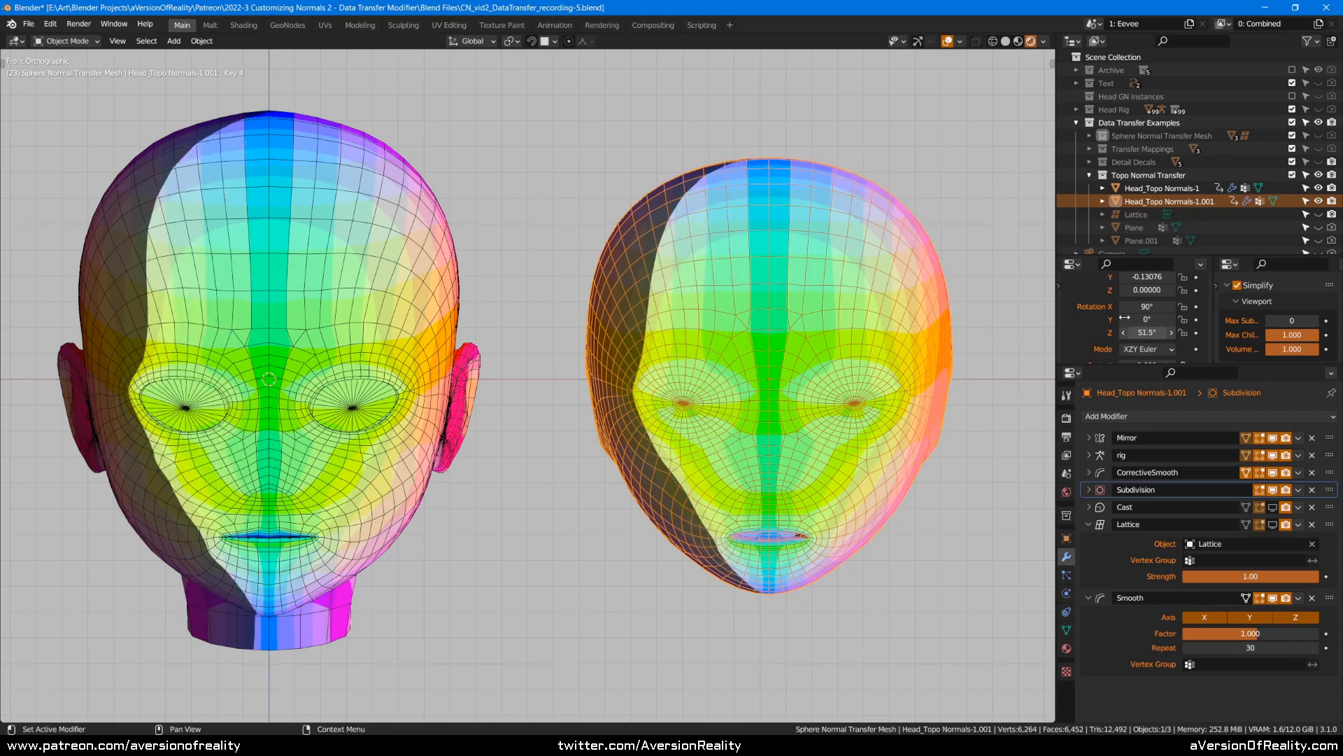
left_click(1245, 648)
type("1")
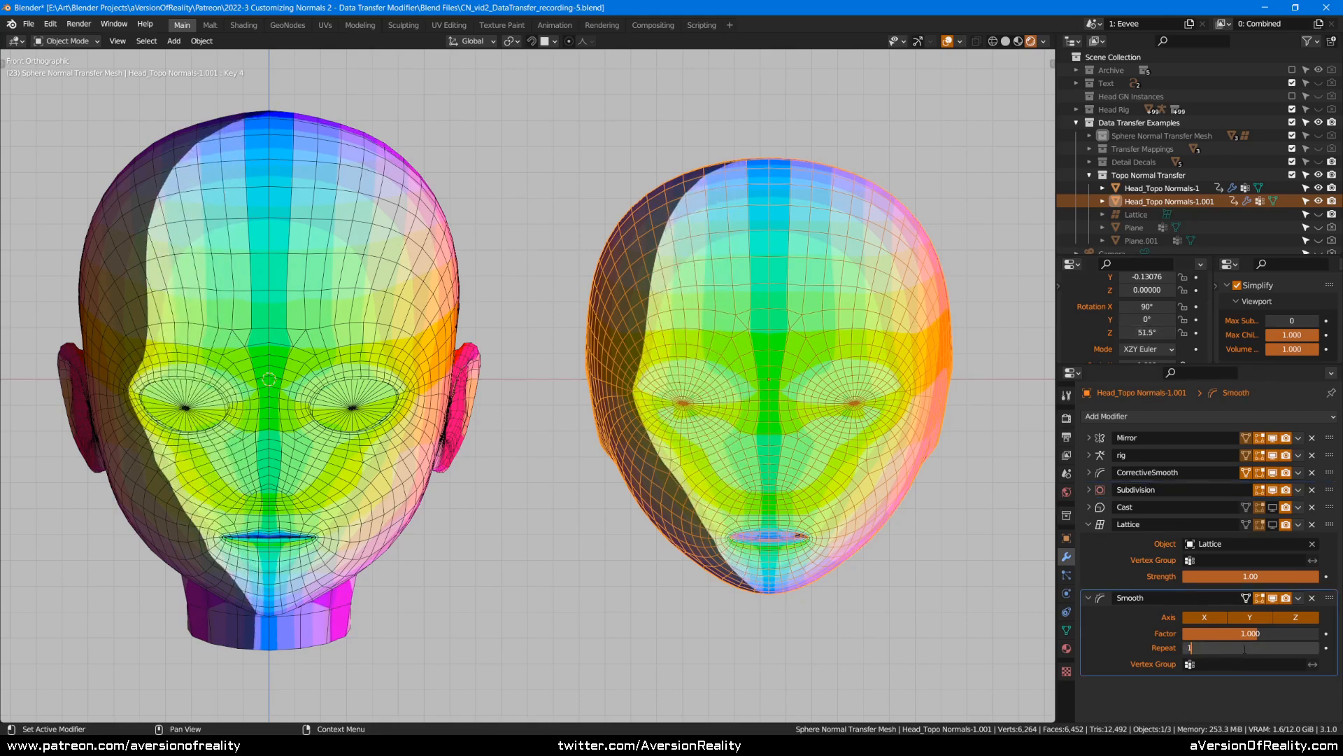
type("00")
key("Return")
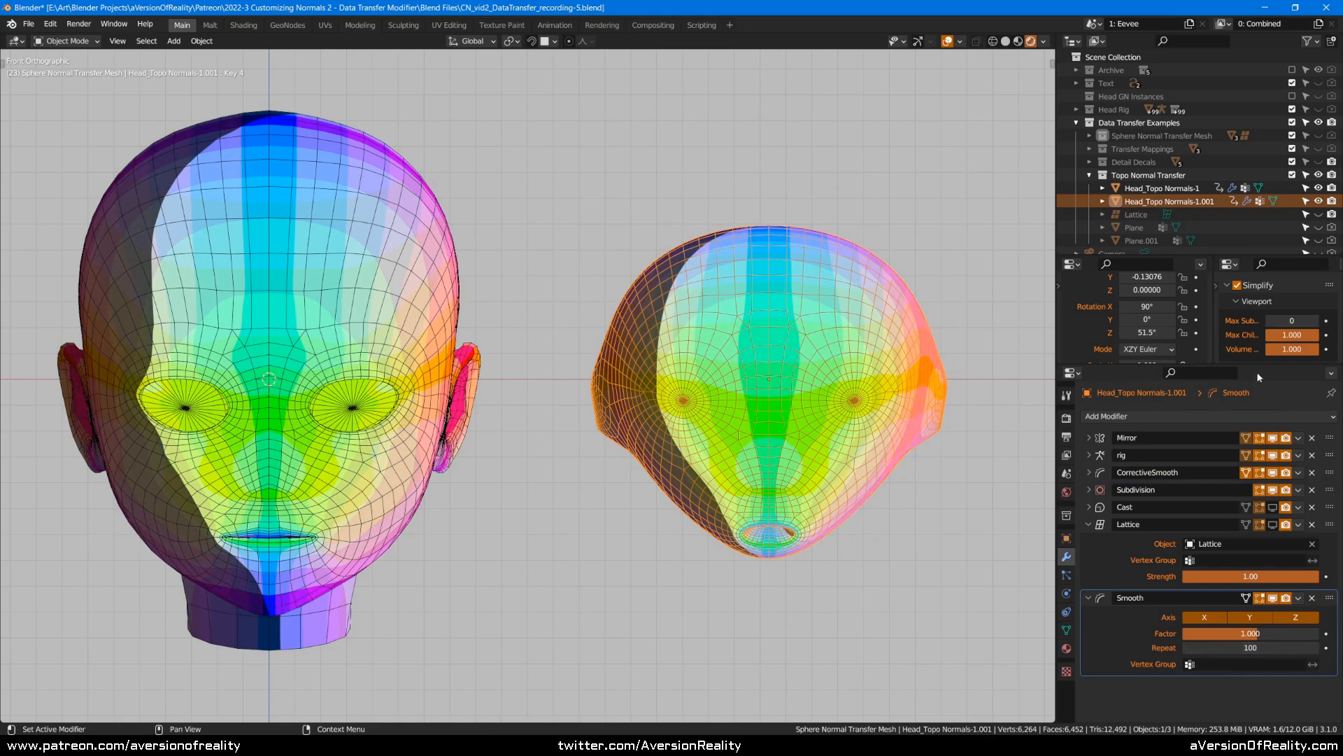
- Set the light's Z rotation to 75.7° and compare the smoothed source head at max subdivision 1 and 0
left_click_drag(1147, 334, 1186, 332)
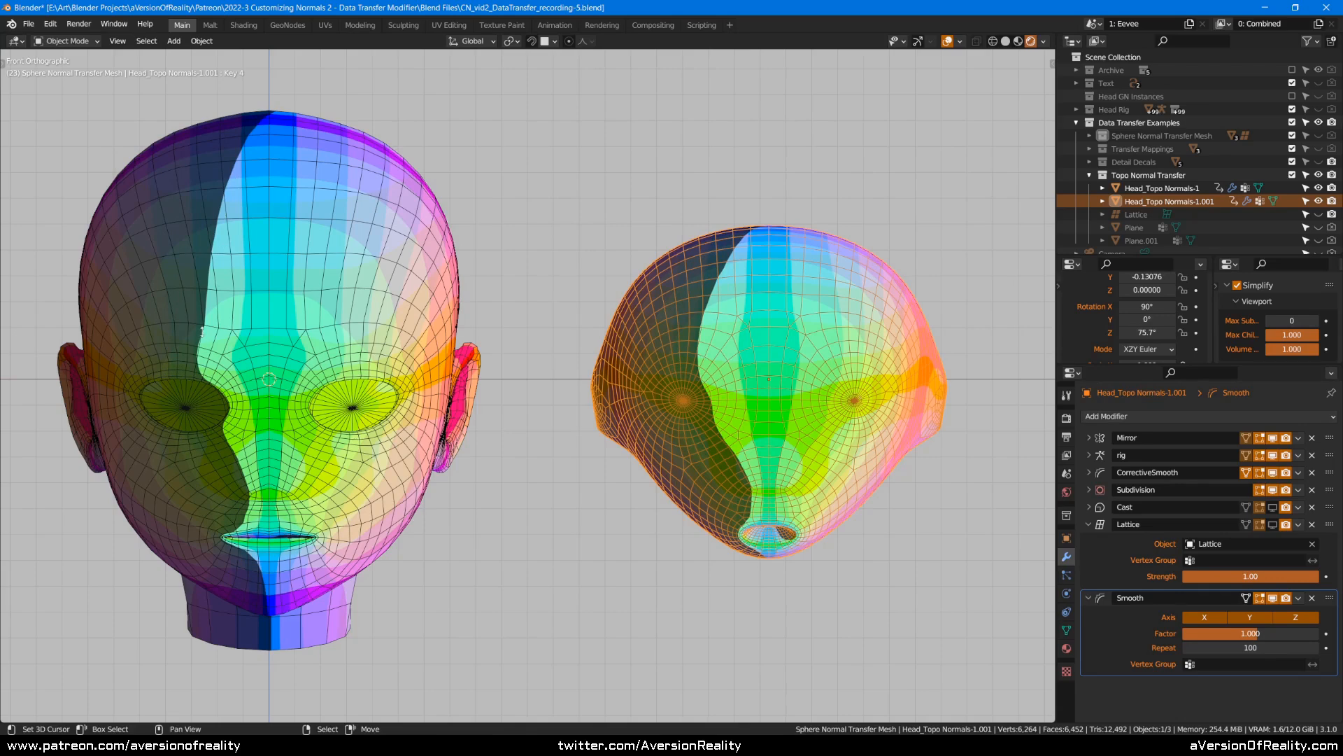
left_click(1316, 323)
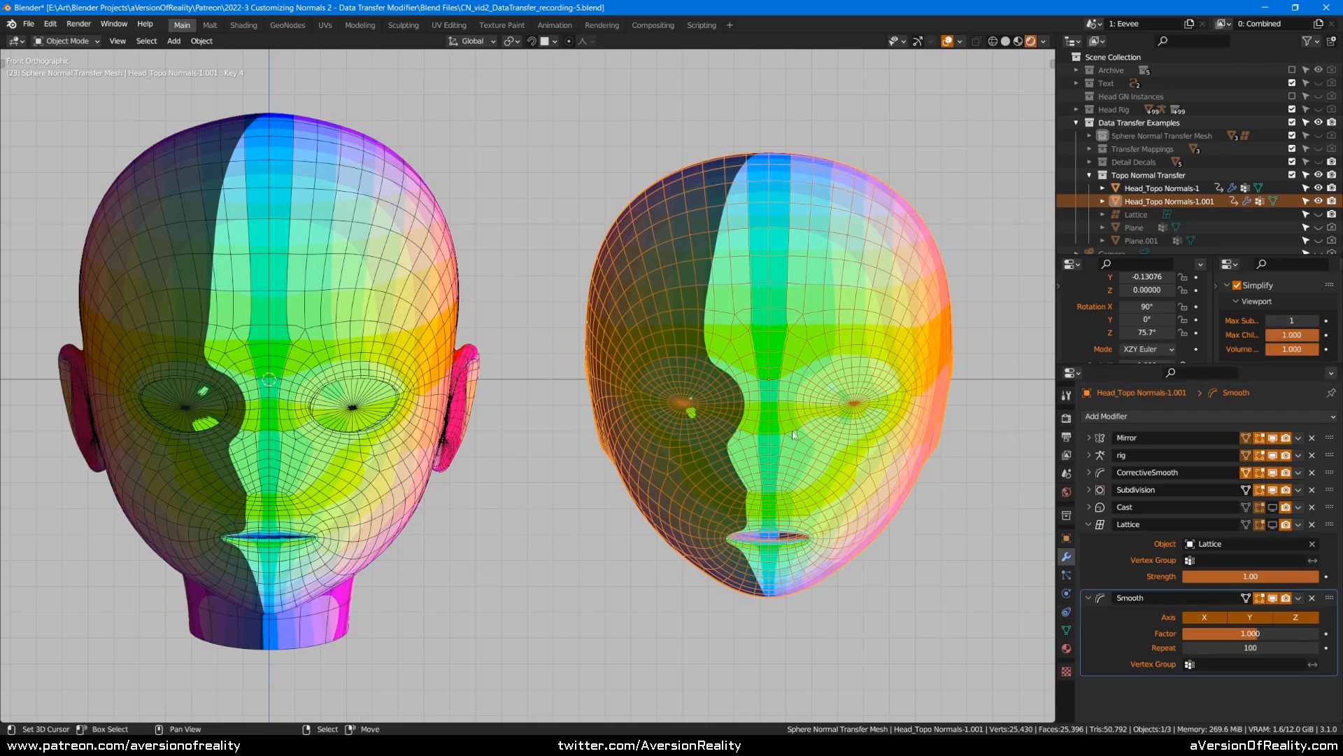
left_click(1270, 321)
- Move the Subdivision modifier below Smooth and check max subdivision 1 with the light's Z rotation at 76.5°
left_click_drag(1325, 490, 1328, 646)
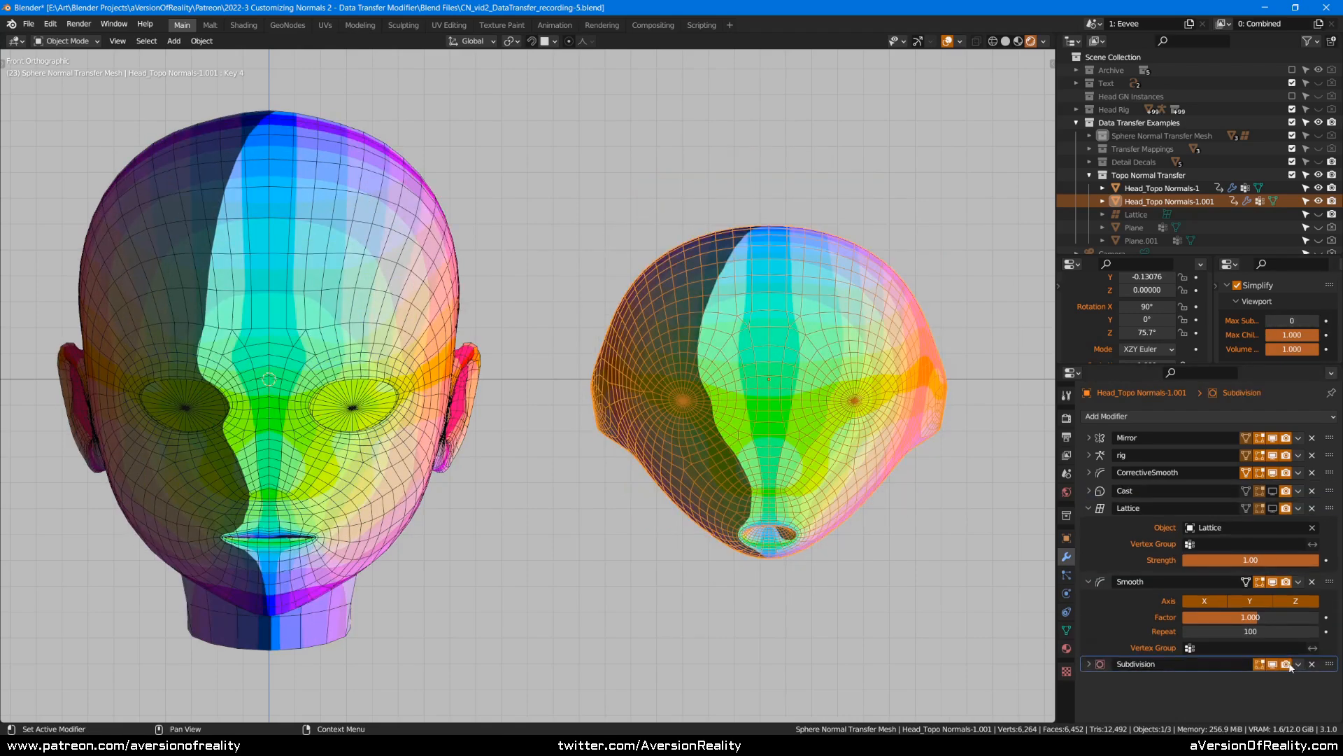
left_click(1315, 321)
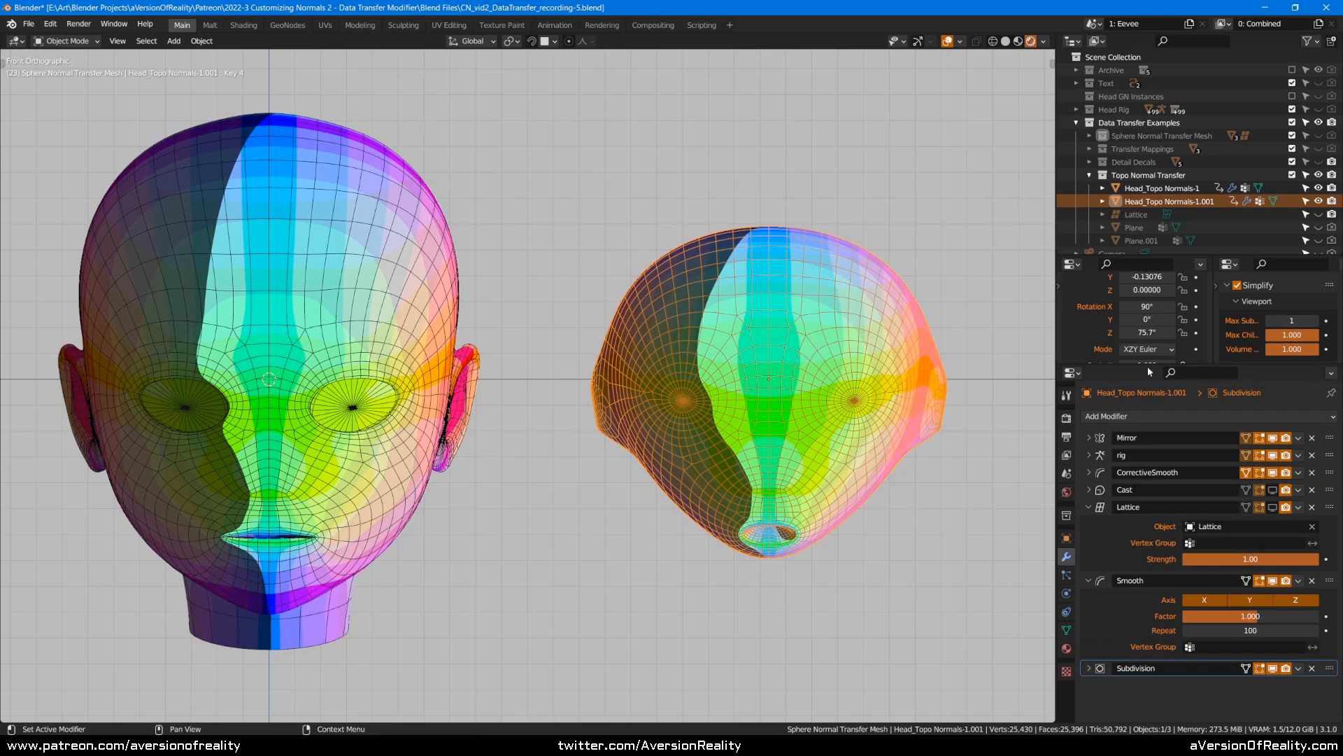
mouse_move(1145, 334)
left_mouse_down()
mouse_move(1177, 329)
mouse_move(1152, 331)
left_mouse_up()
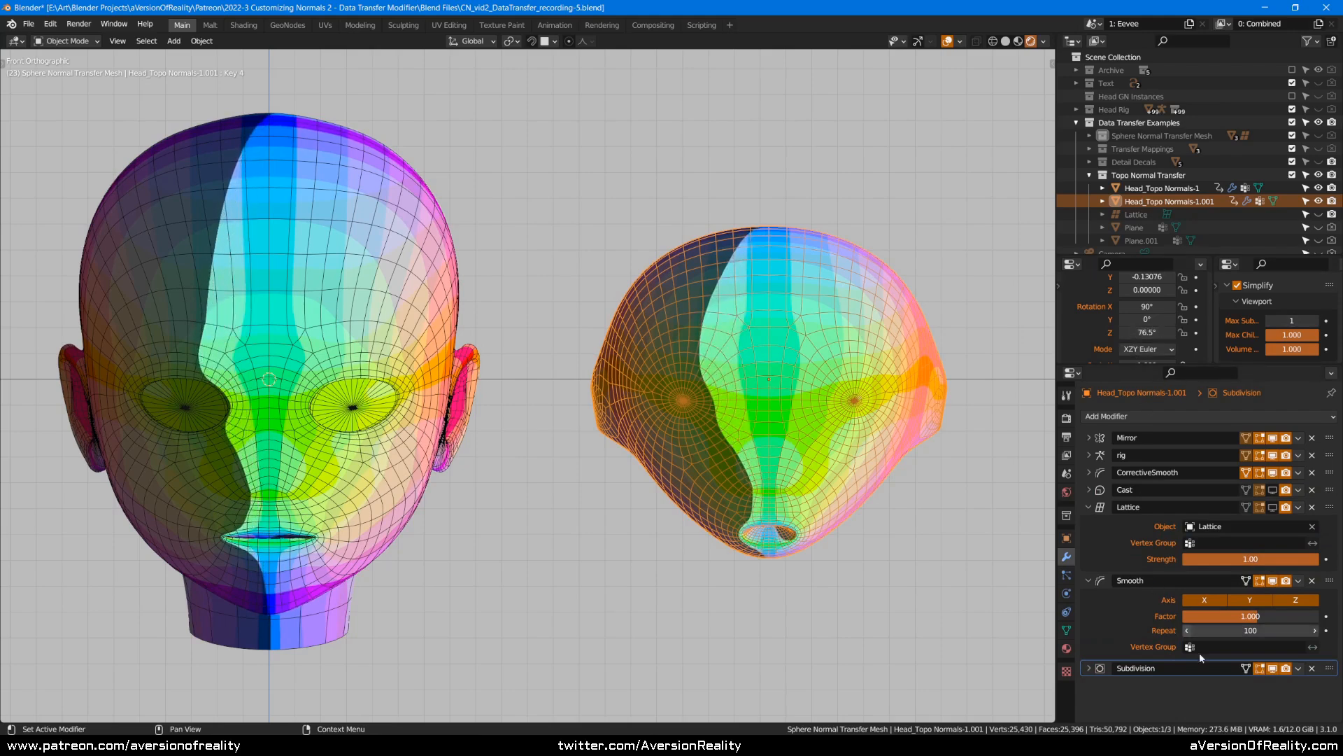
- Set the Smooth modifier's repeat count to 10 and select Head_Topo Normals-1 to compare both heads
left_click(1262, 630)
key("Return")
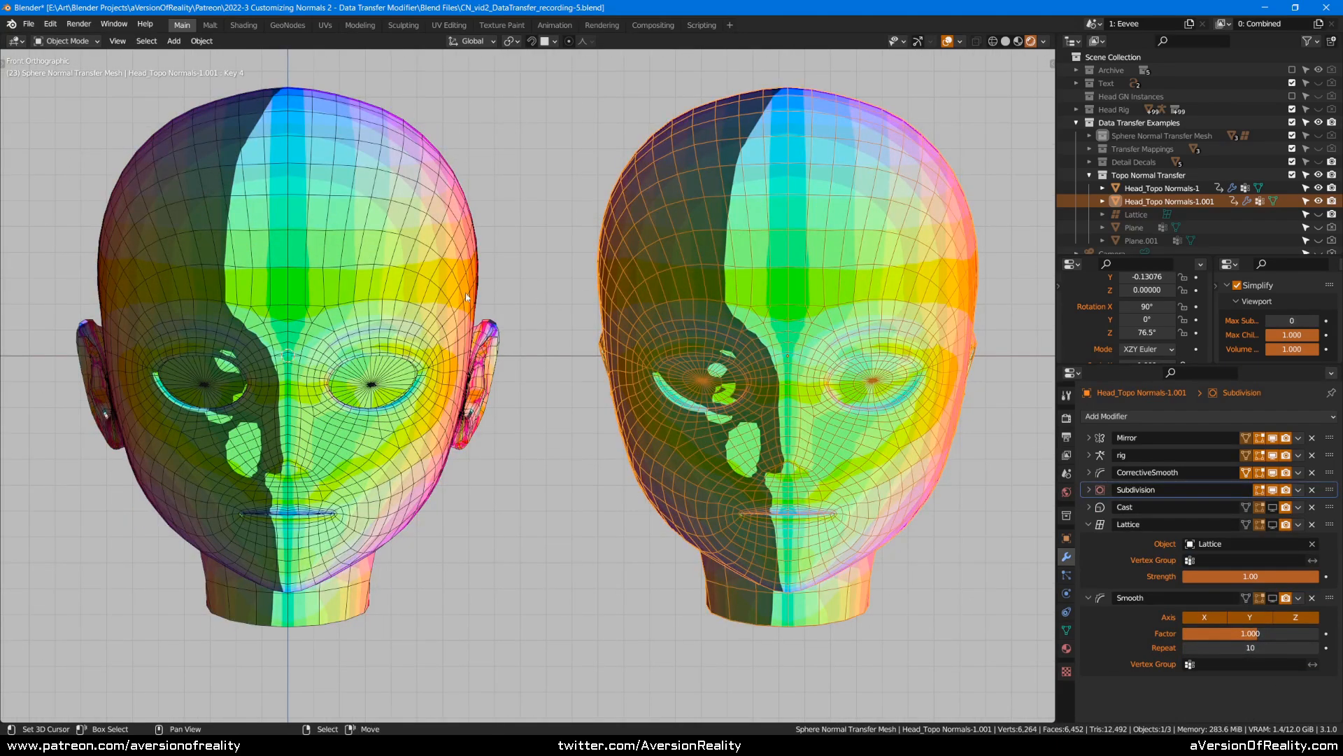
left_click(414, 286)
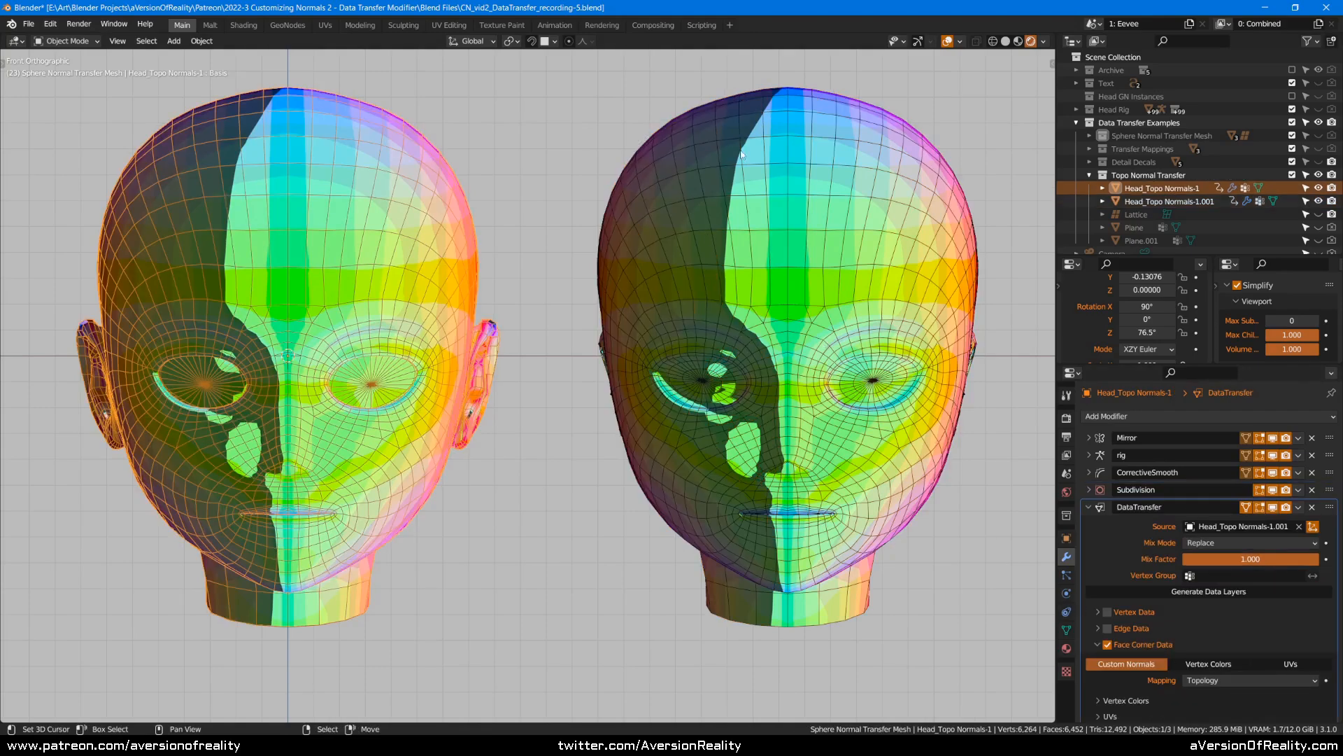
mouse_move(645, 233)
middle_mouse_down()
mouse_move(714, 243)
mouse_move(659, 262)
mouse_move(690, 279)
mouse_move(654, 287)
mouse_move(682, 261)
mouse_move(636, 219)
mouse_move(655, 229)
mouse_move(648, 250)
middle_mouse_up()
middle_click_drag(737, 236, 687, 208)
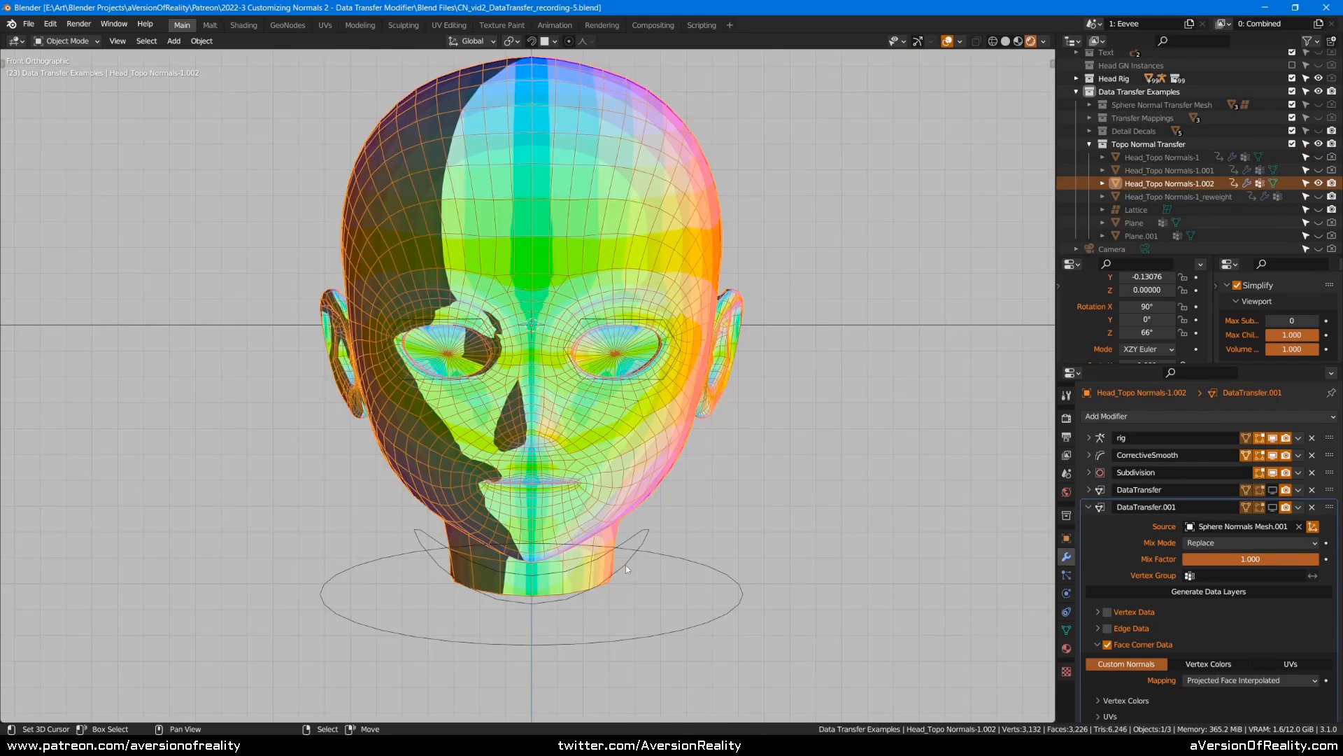
- Select the CyberGirl1_Main rig, enter Pose Mode, and rotate the jaw control 28.7° around X to open the mouth
right_click(624, 567)
key("ctrl+Tab")
right_click(637, 567)
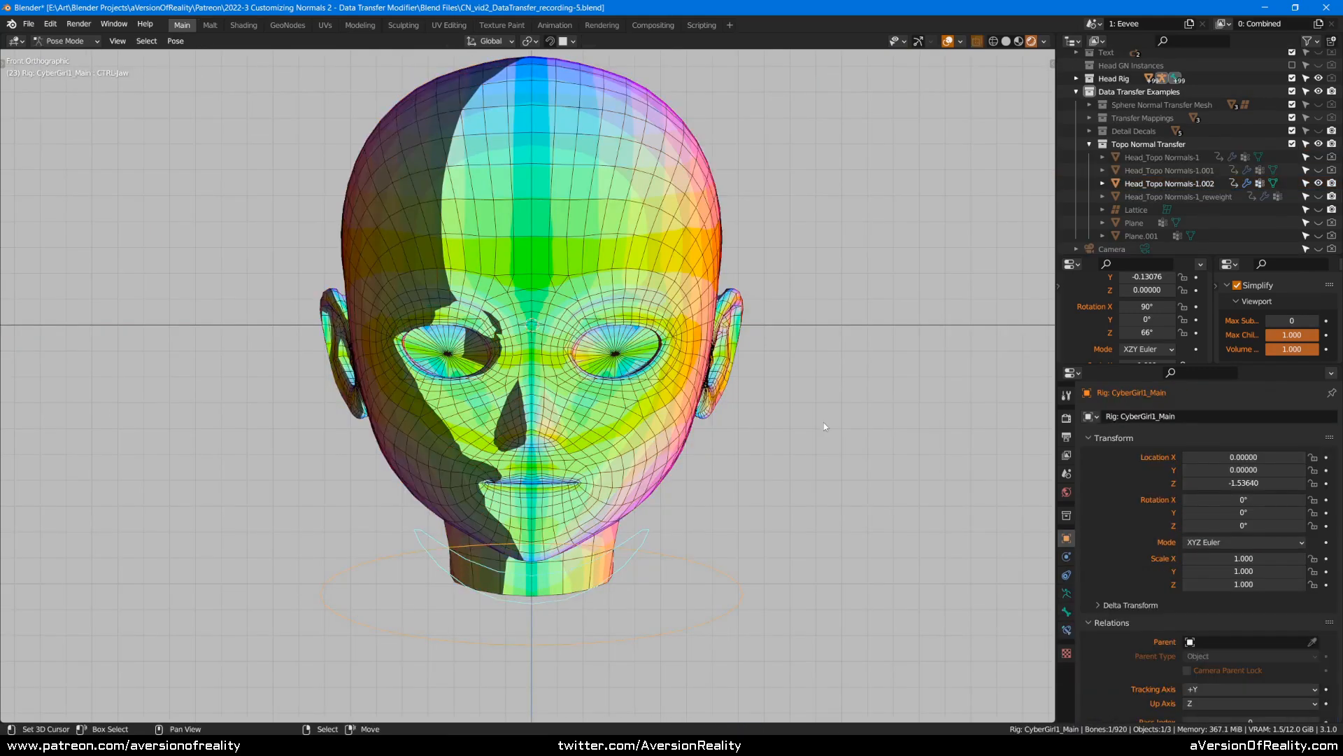
key("r")
key("x")
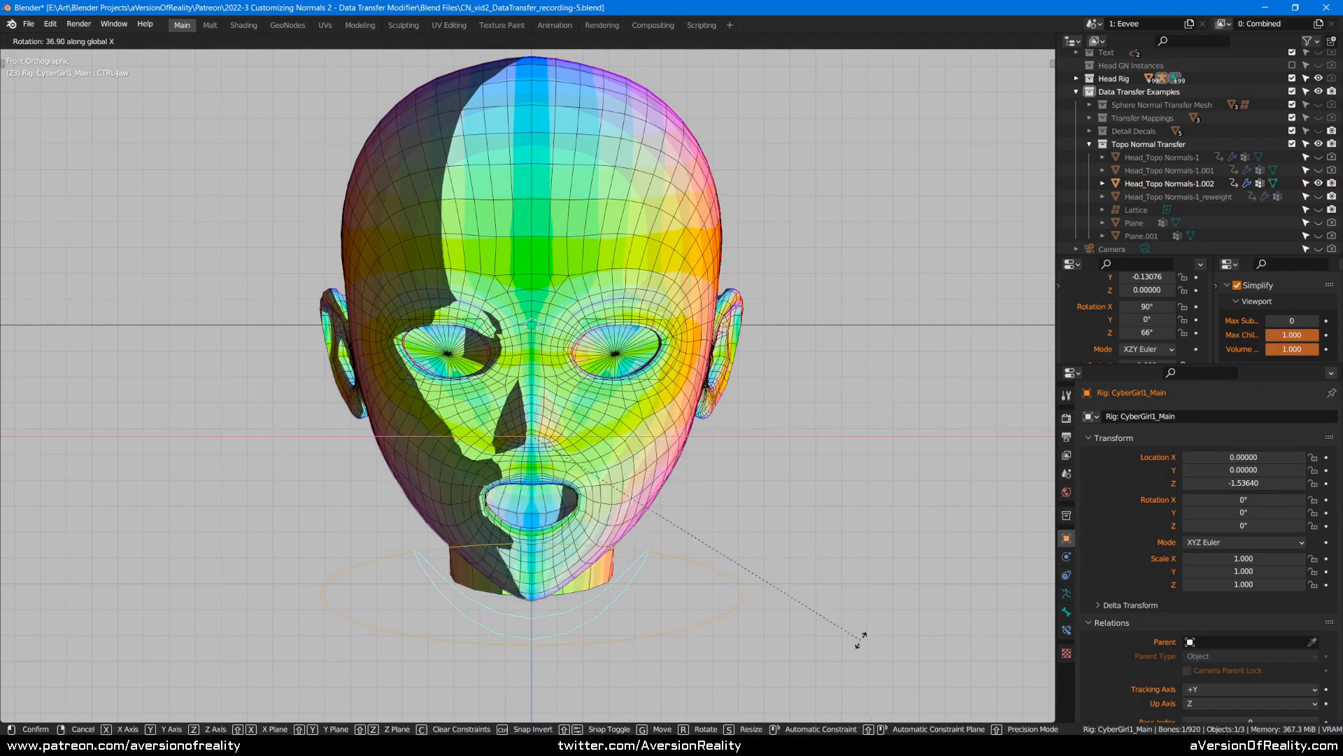
left_click(854, 570)
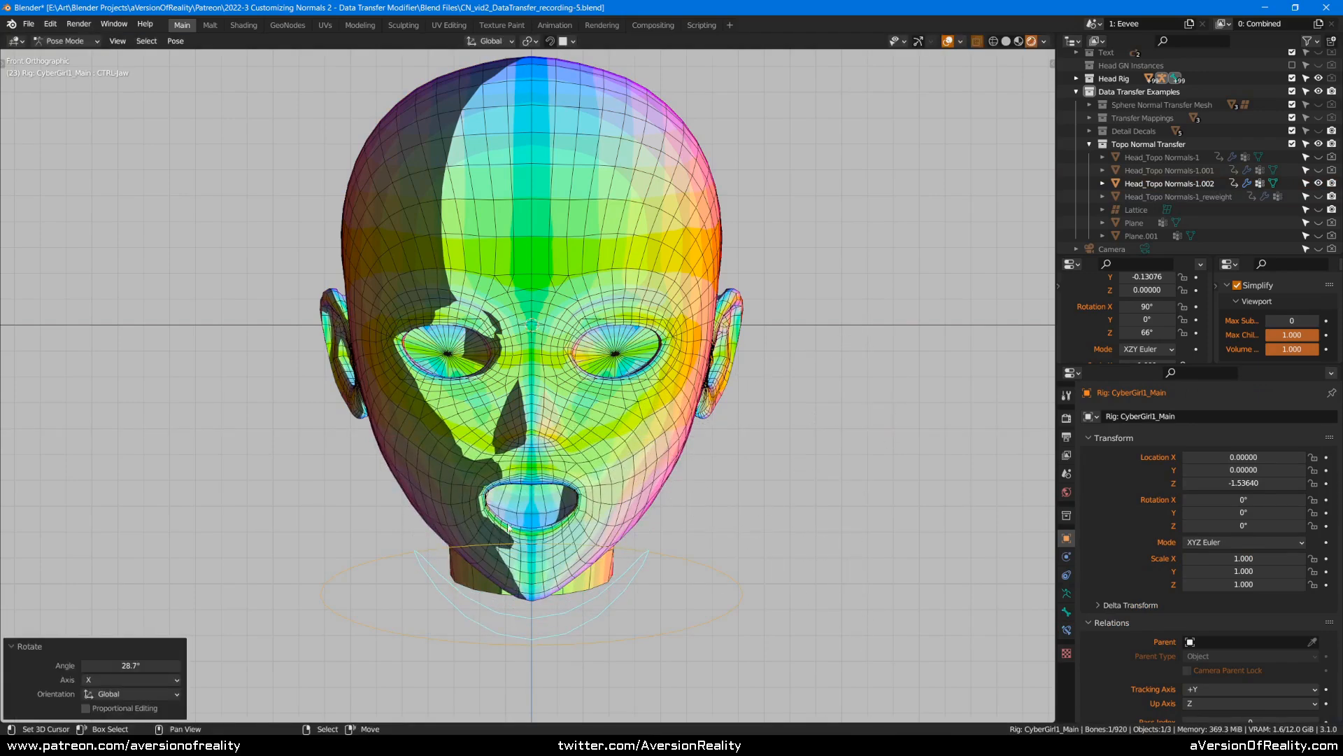
scroll(509, 534, "up", 2)
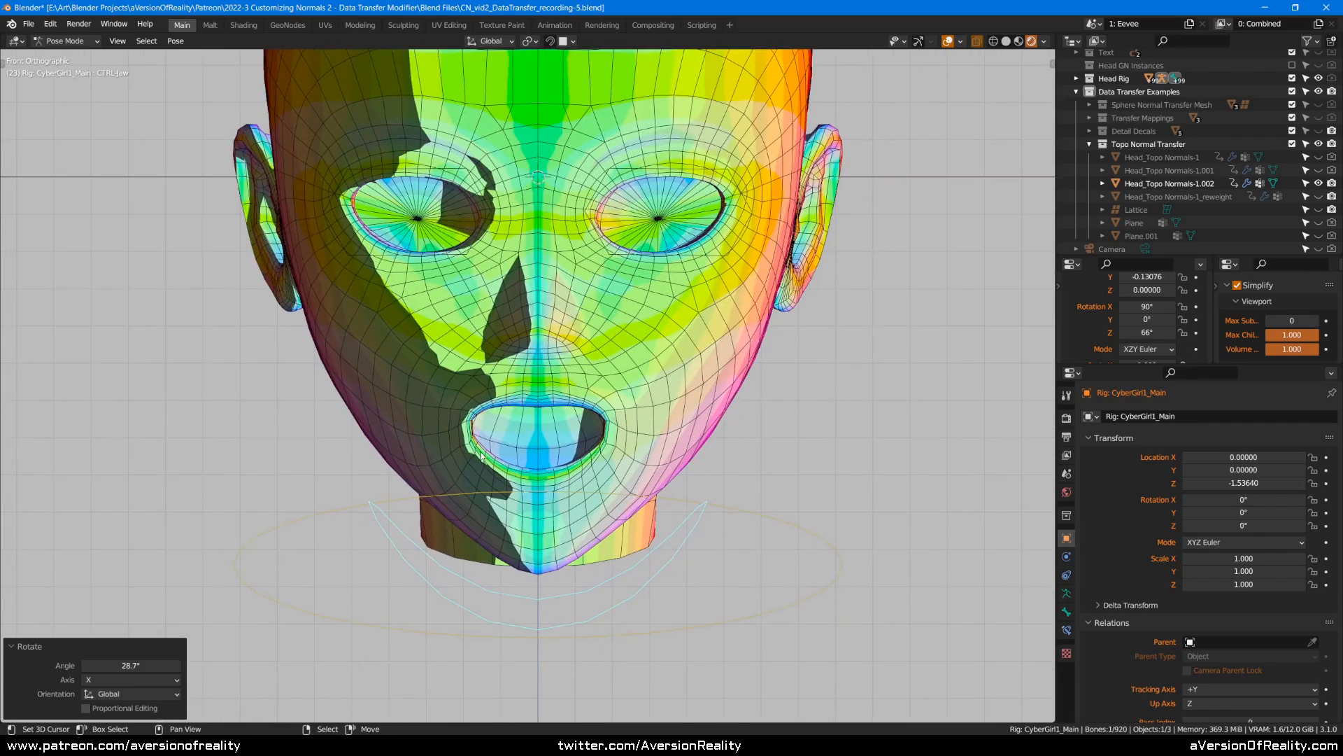
- Undo the last jaw rotation and rotate the jaw control again by about 42° around X
key("ctrl+z")
key("r")
key("x")
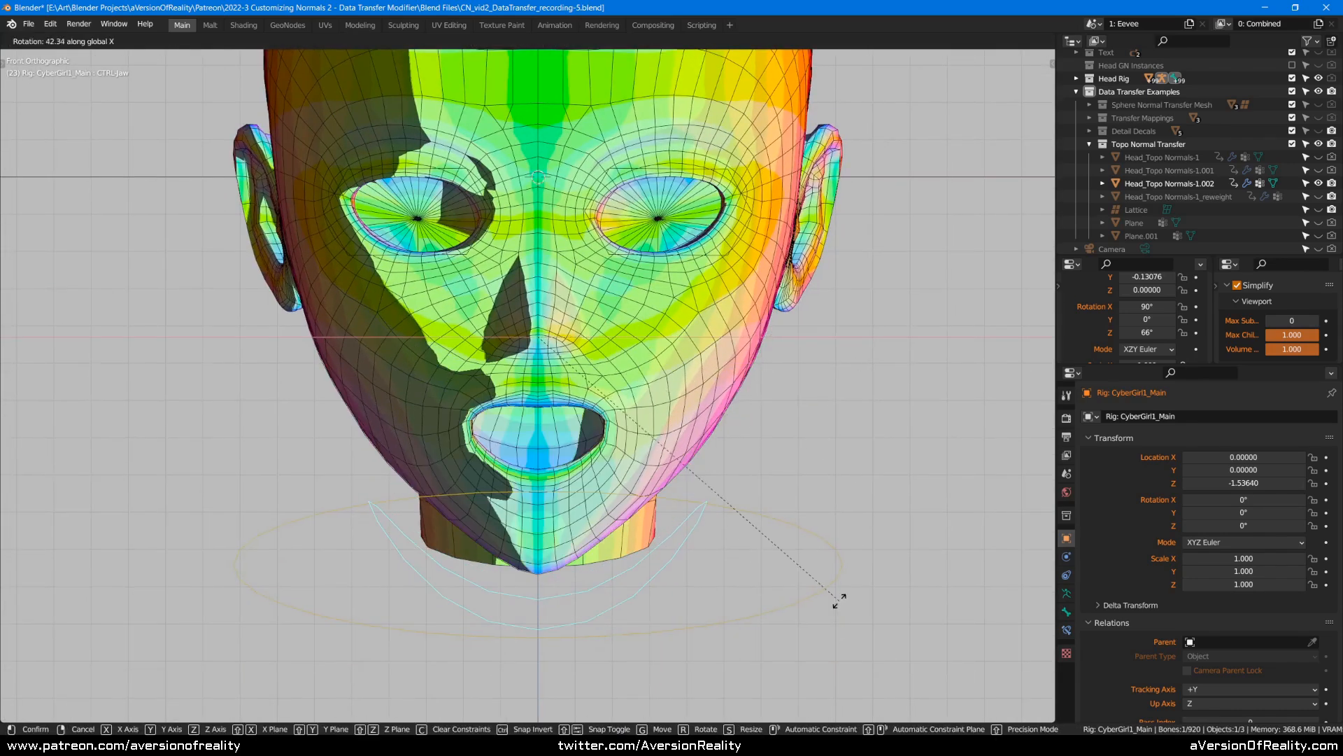
left_click(839, 601)
scroll(855, 276, "down", 3)
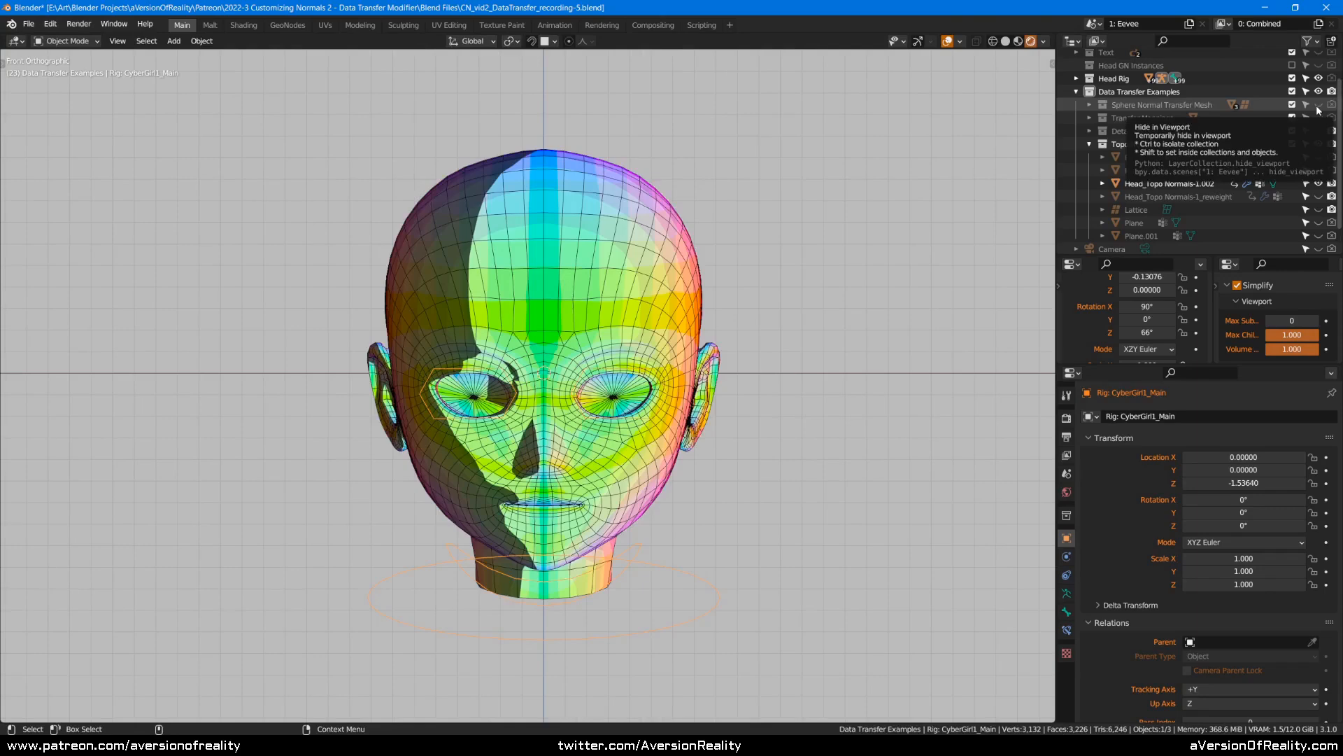
- Show the Sphere Normal Transfer Mesh collection and enable DataTransfer.001 in the viewport on Head_Topo Normals-1.002
left_click(1318, 104)
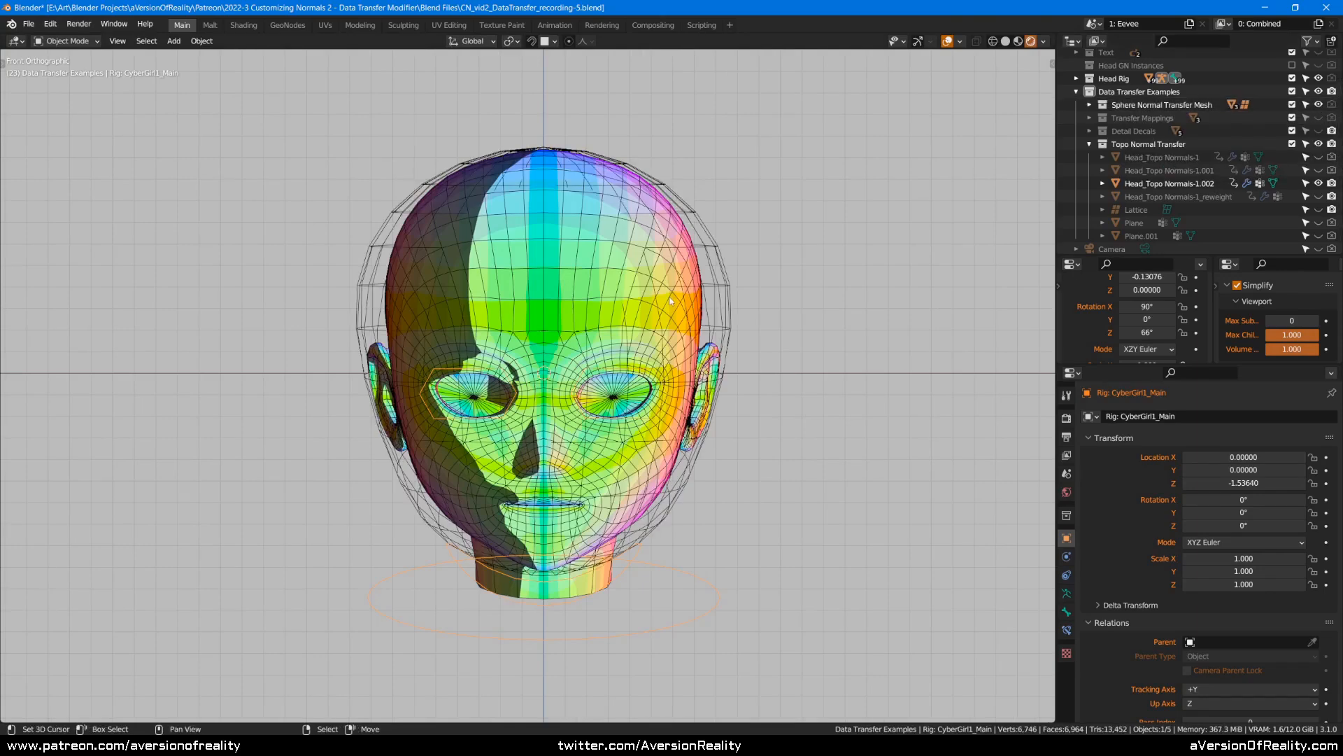
left_click(676, 302)
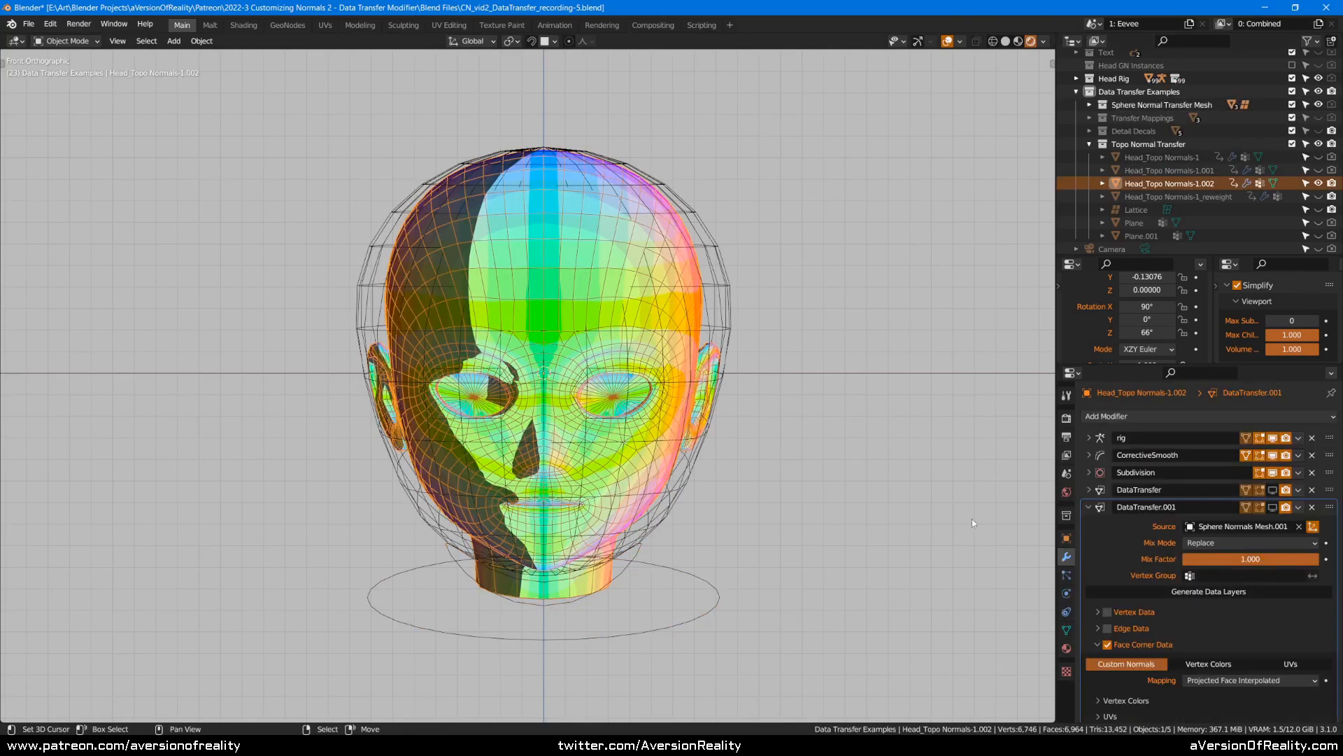
left_click(1270, 510)
- Set the light's Z rotation to 79.1° and hide Sphere Normals Mesh.001 around the head
scroll(937, 509, "up", 1)
left_click_drag(1147, 332, 1190, 333)
middle_click_drag(701, 563, 697, 456, "shift")
right_click(702, 411)
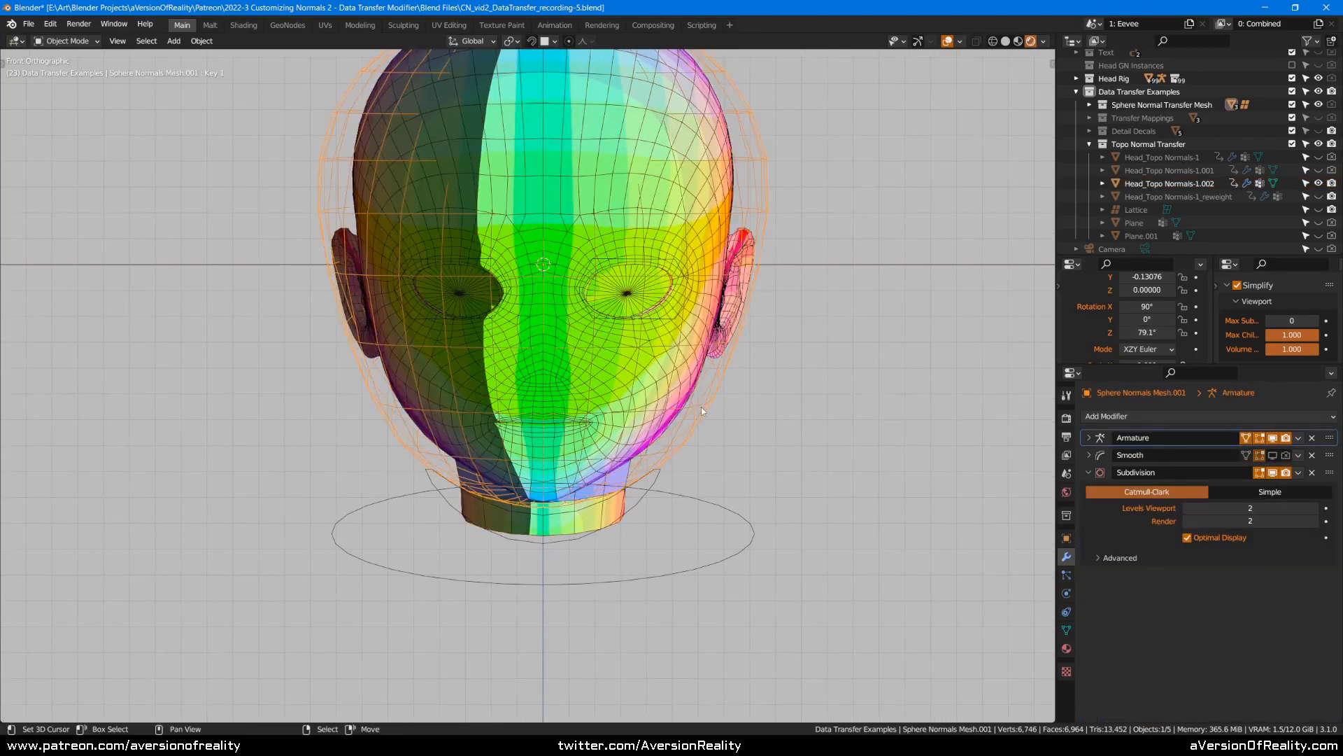
key("h")
- Put the CyberGirl1_Main rig in Pose Mode and rotate the jaw control 35.2° around X
right_click(711, 488)
key("ctrl+Tab")
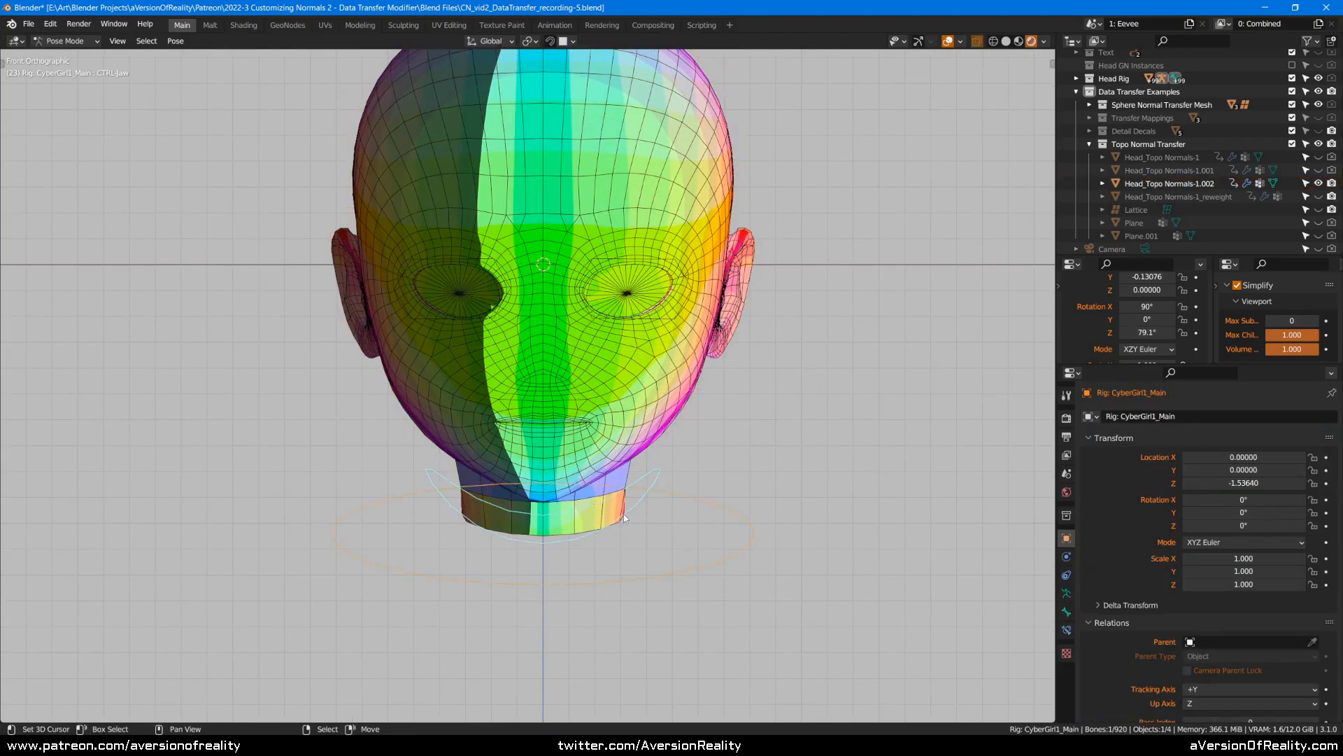
key("r")
key("x")
left_click(749, 579)
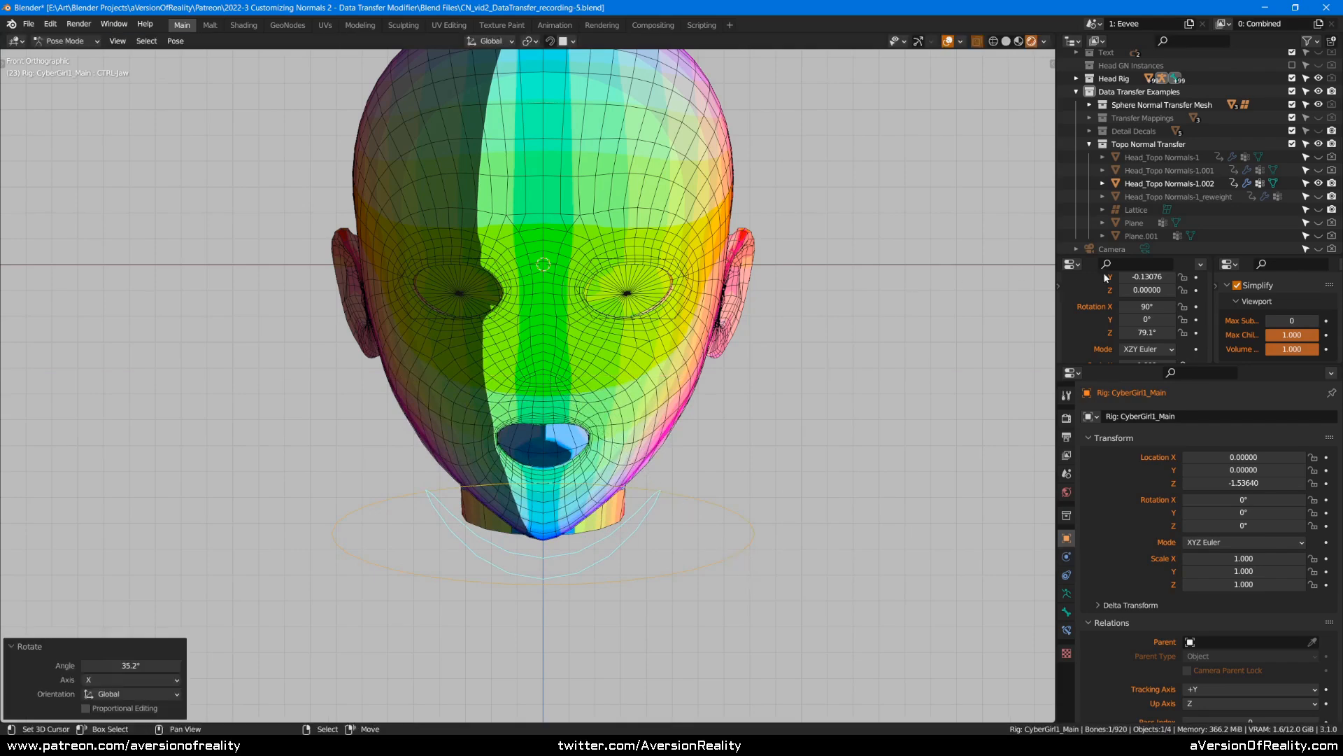
- Set the light's Z rotation to 84.9°, and reset the jaw control's rotation before reopening the mouth around X
left_click_drag(1148, 343, 1167, 343)
scroll(925, 370, "up", 2)
key("alt+r")
key("r")
key("x")
left_click(910, 575)
- Leave Pose Mode and set DataTransfer.001's face corner mapping on Head_Topo Normals-1.002 to Nearest Face Interpolated
key("ctrl+Tab")
left_click(724, 355)
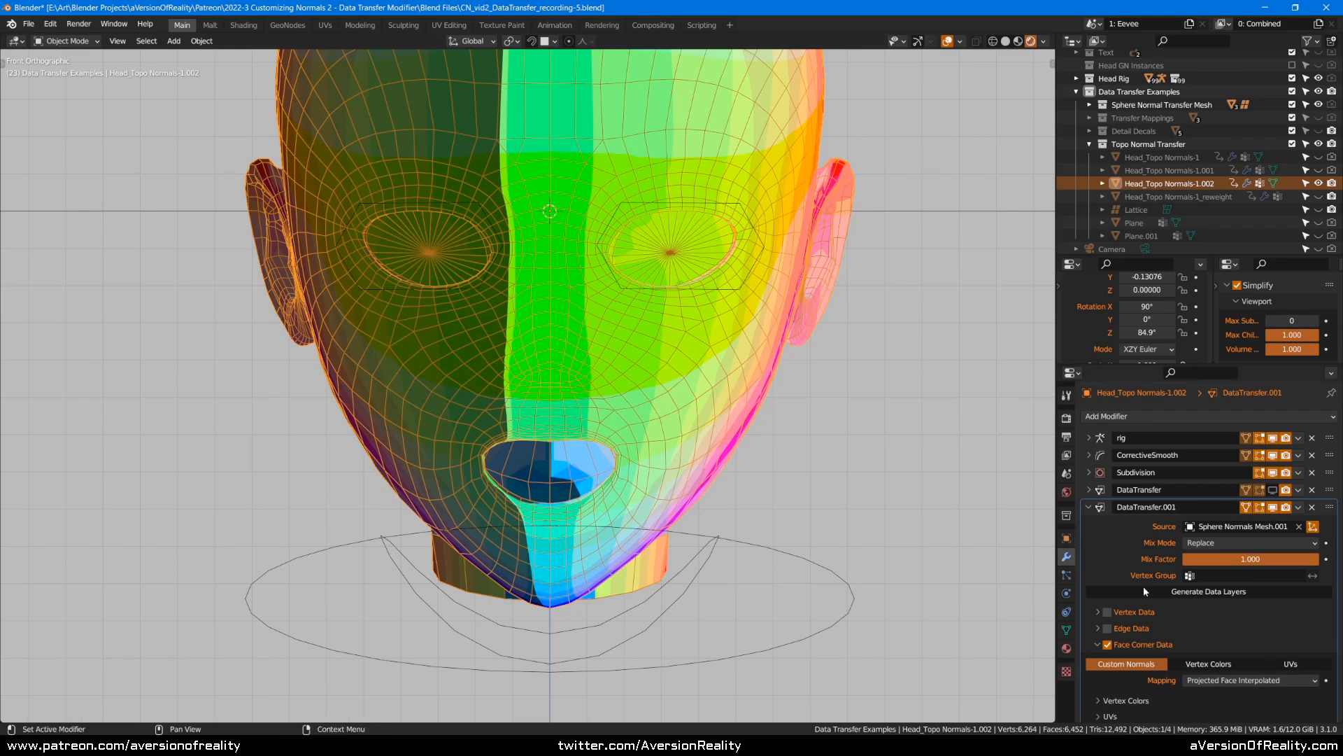
left_click(1214, 681)
left_click(1204, 609)
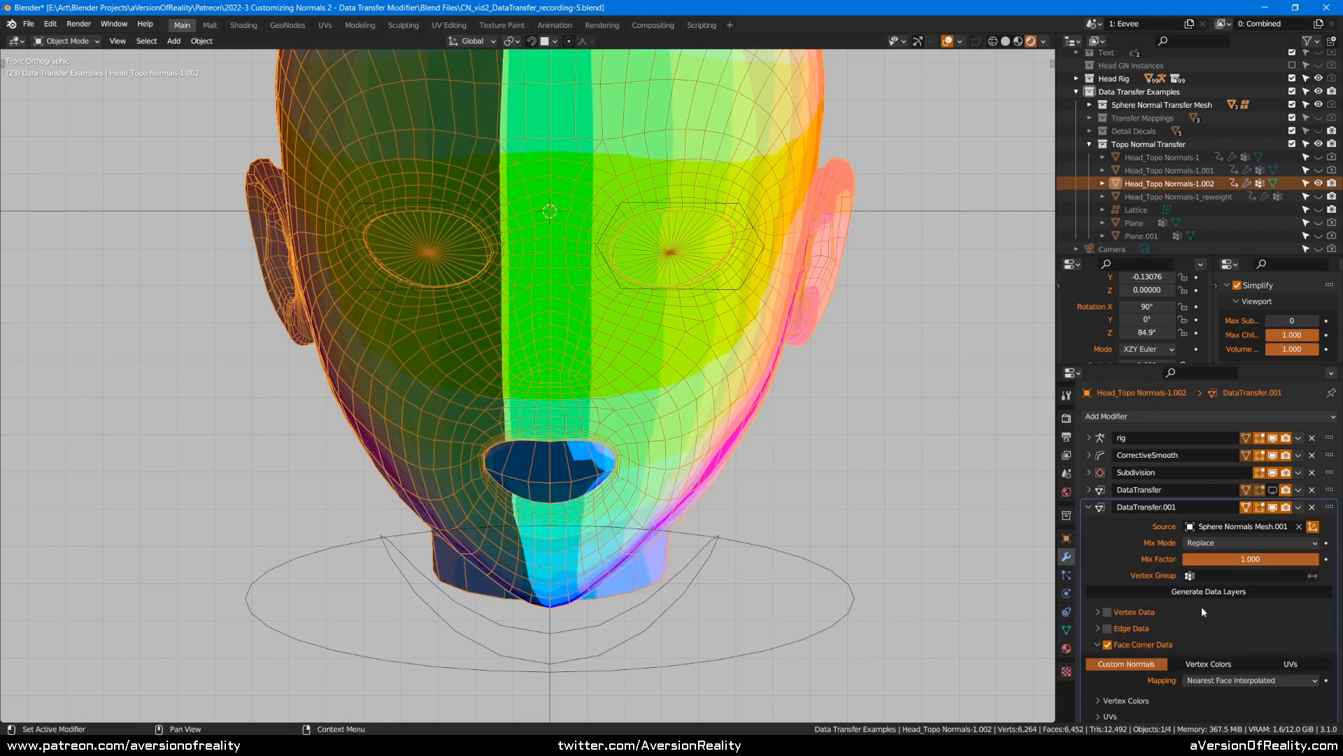
- Put the CyberGirl1_Main rig in Pose Mode, clear the jaw control's rotation and rotate it 24.7° around X
left_click(674, 593)
key("ctrl+Tab")
key("alt+r")
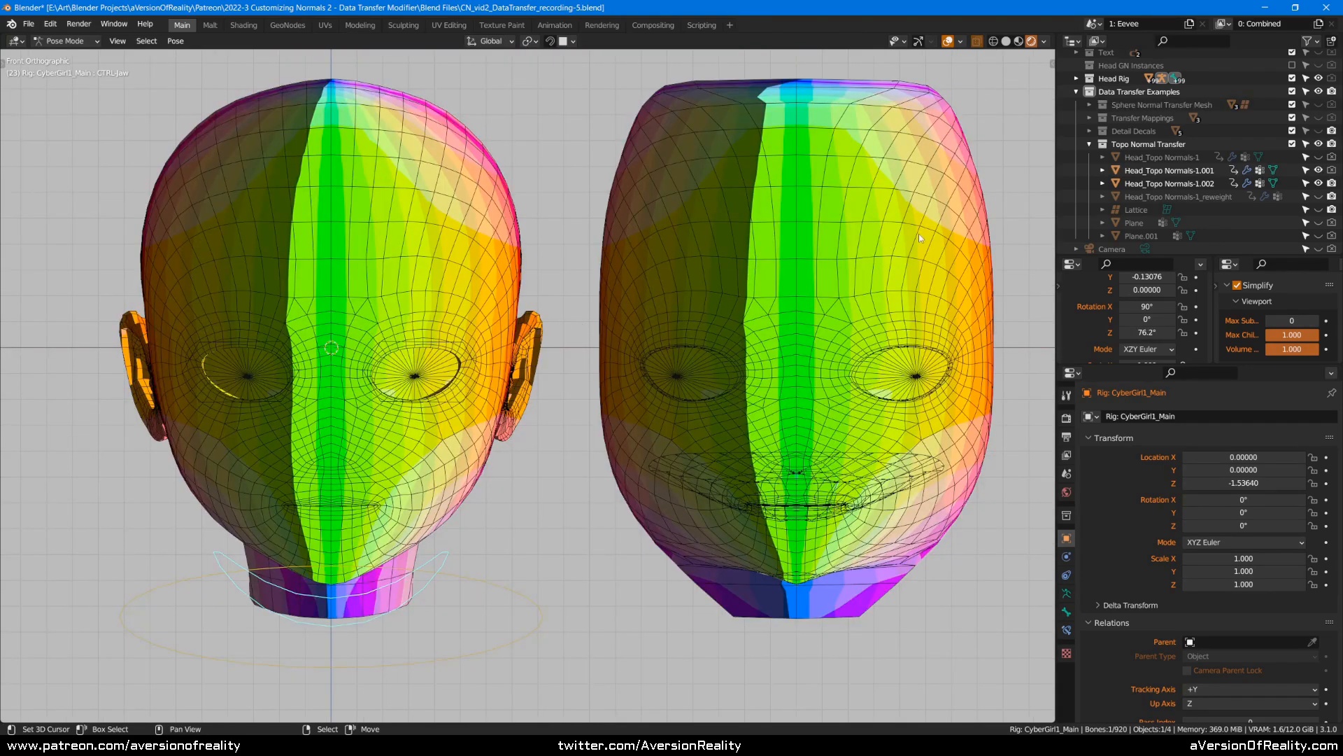
key("r")
key("x")
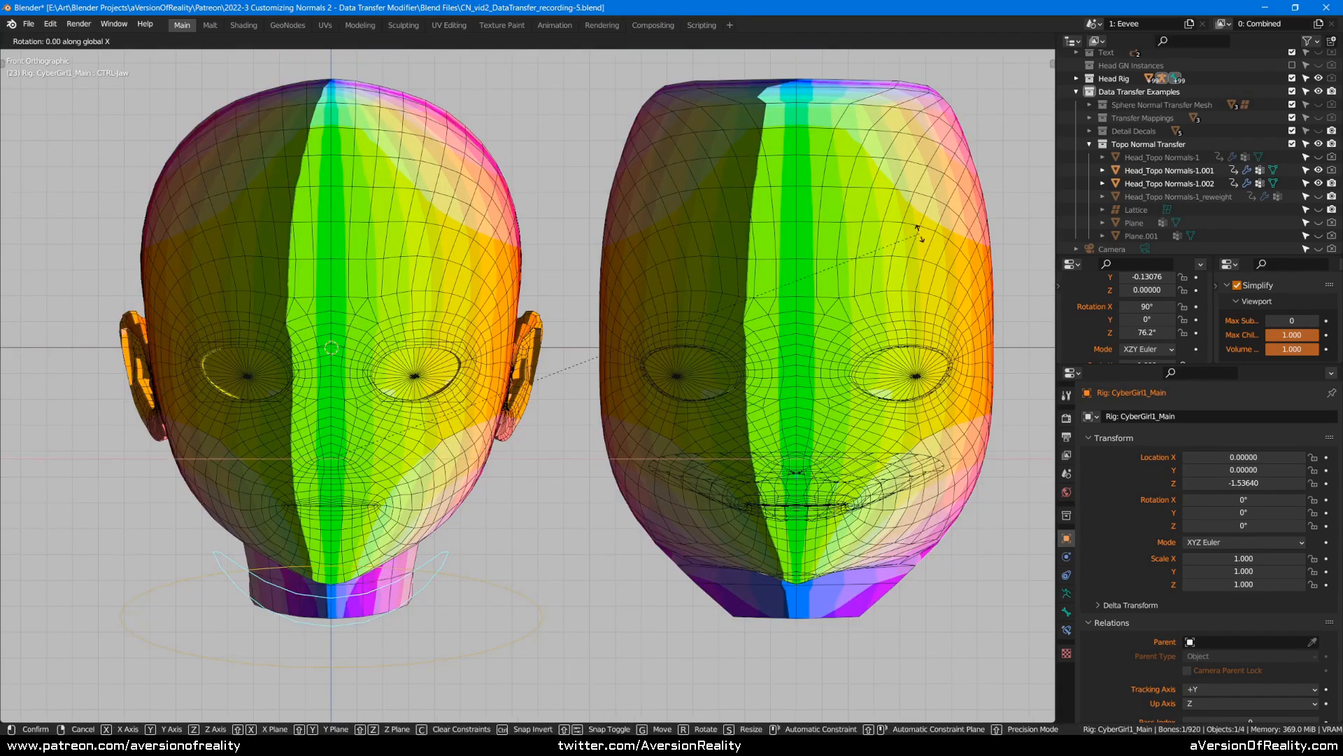
key("Return")
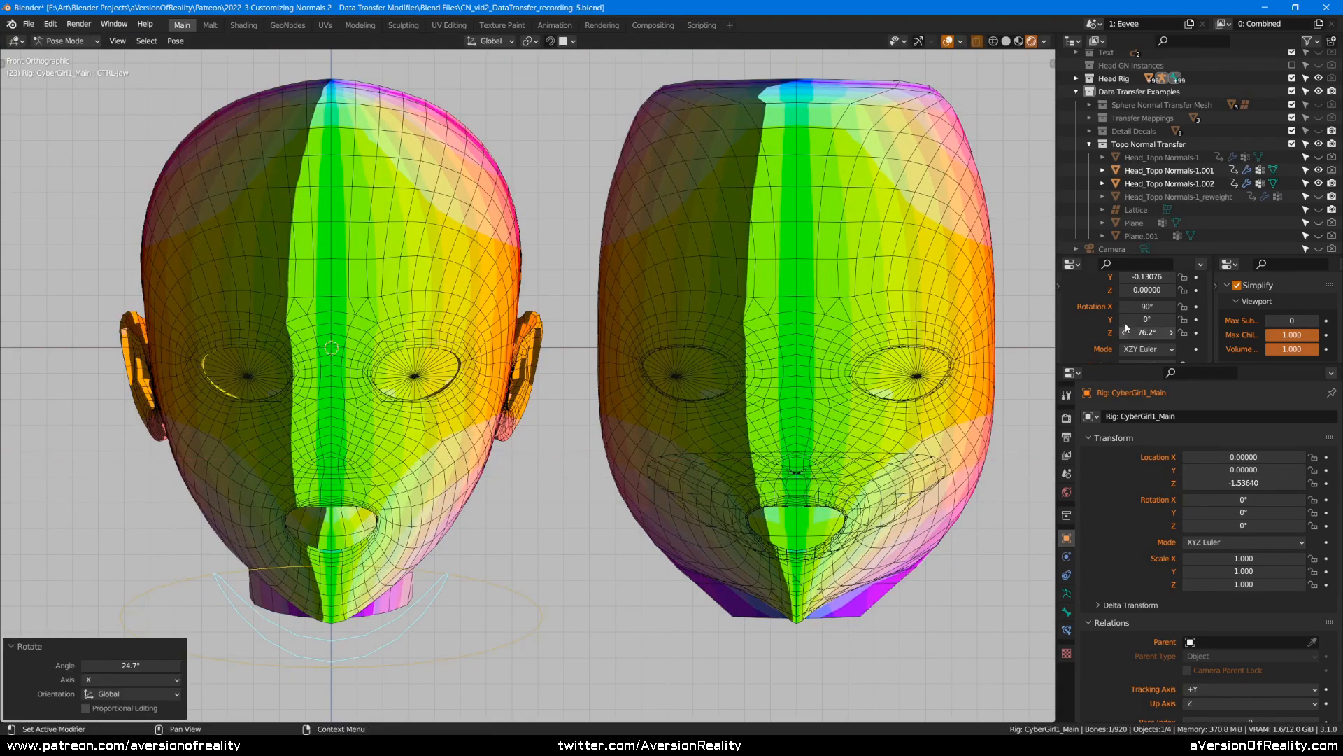
- Set the light's Z rotation to 66.4°, reset the jaw control's rotation and leave Pose Mode
left_click_drag(1147, 333, 1094, 373)
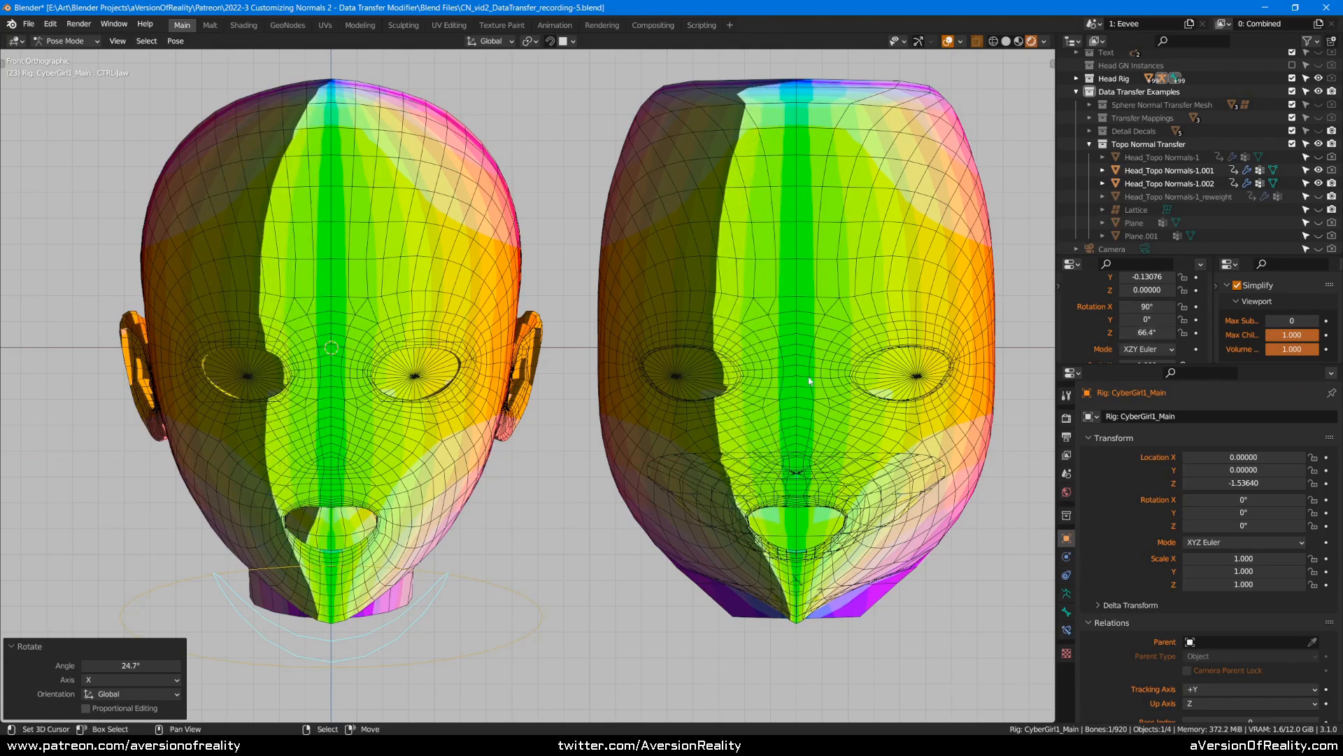
key("alt+r")
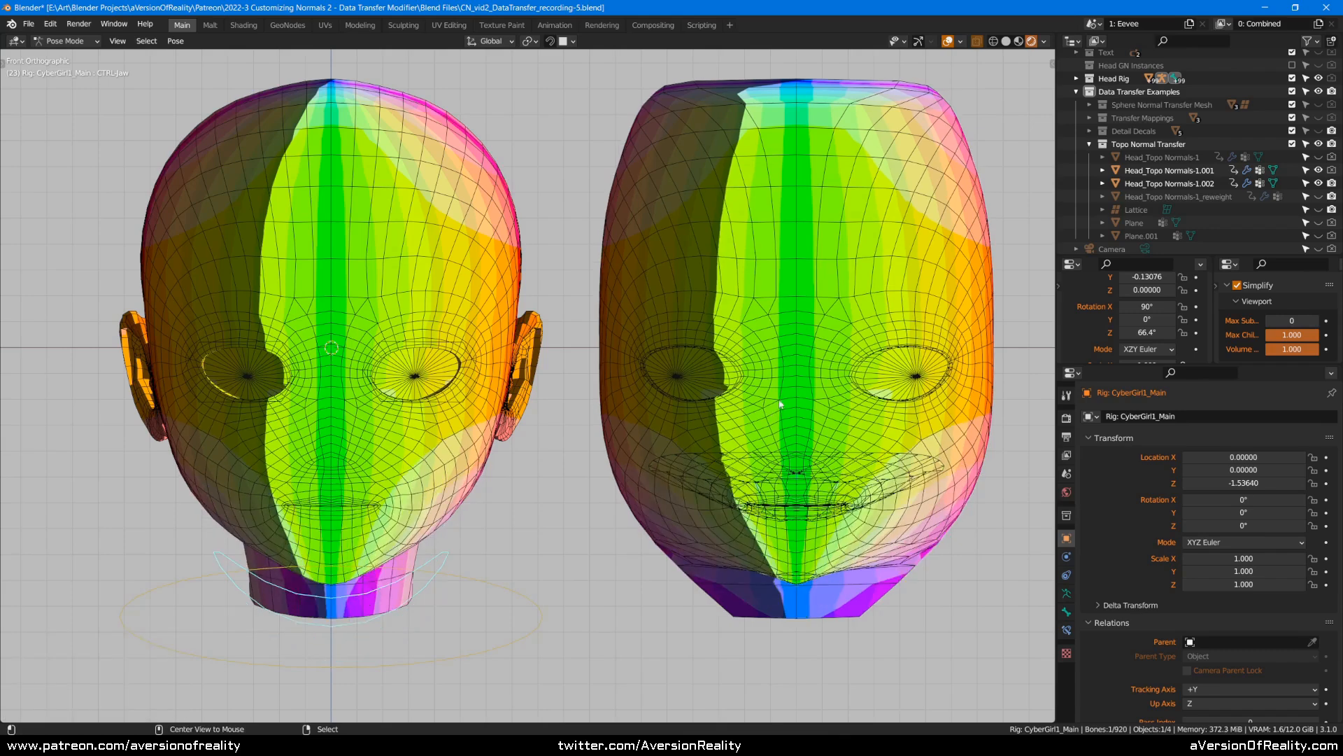
key("ctrl+Tab")
- On Head_Topo Normals-1.001, disable the Cast and Lattice modifiers in the viewport and enable Smooth instead
right_click(932, 344)
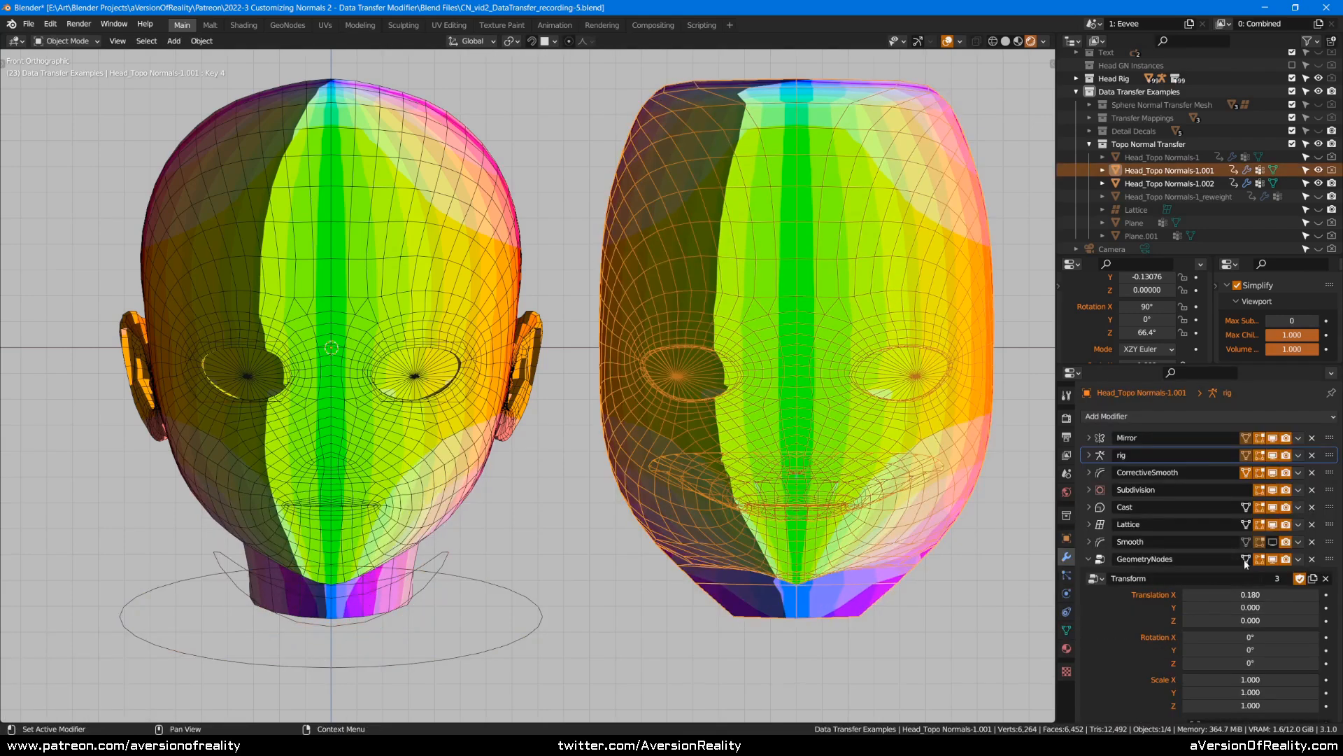
middle_click_drag(691, 317, 713, 277, "shift")
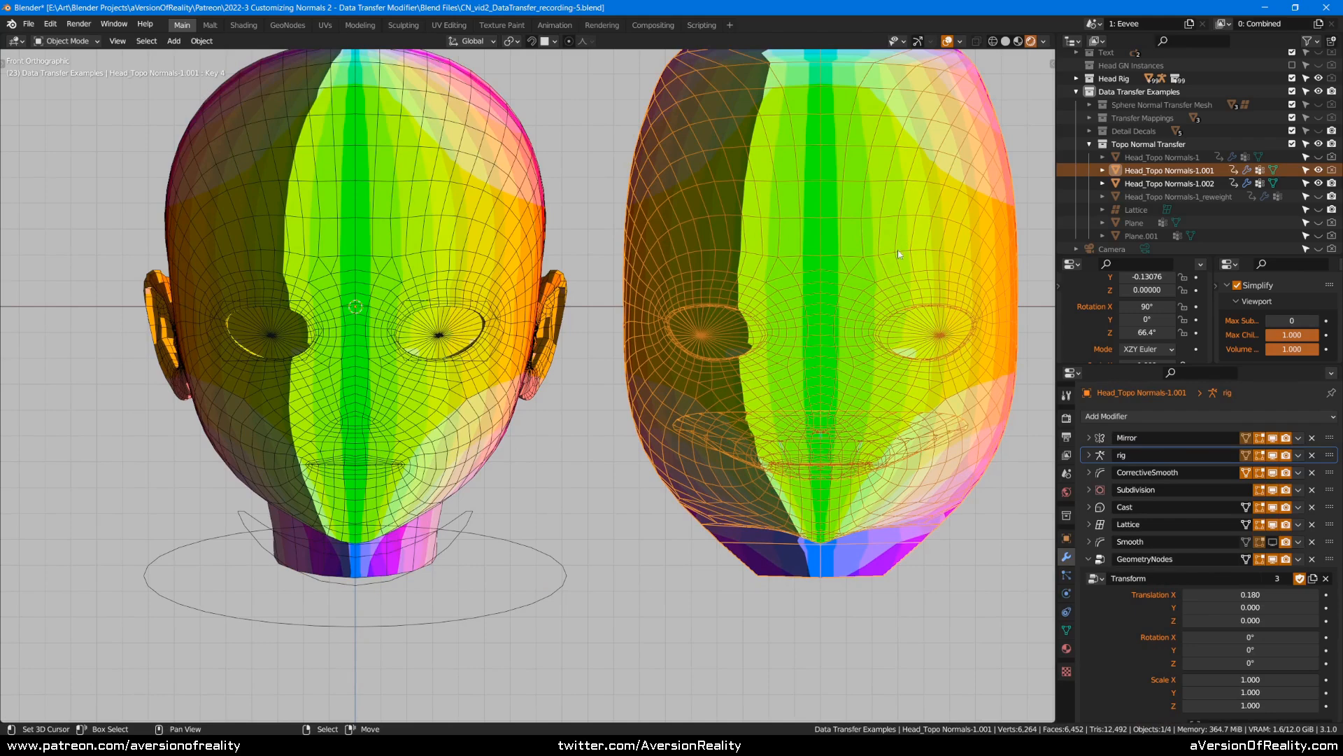
middle_click_drag(900, 254, 881, 289, "shift")
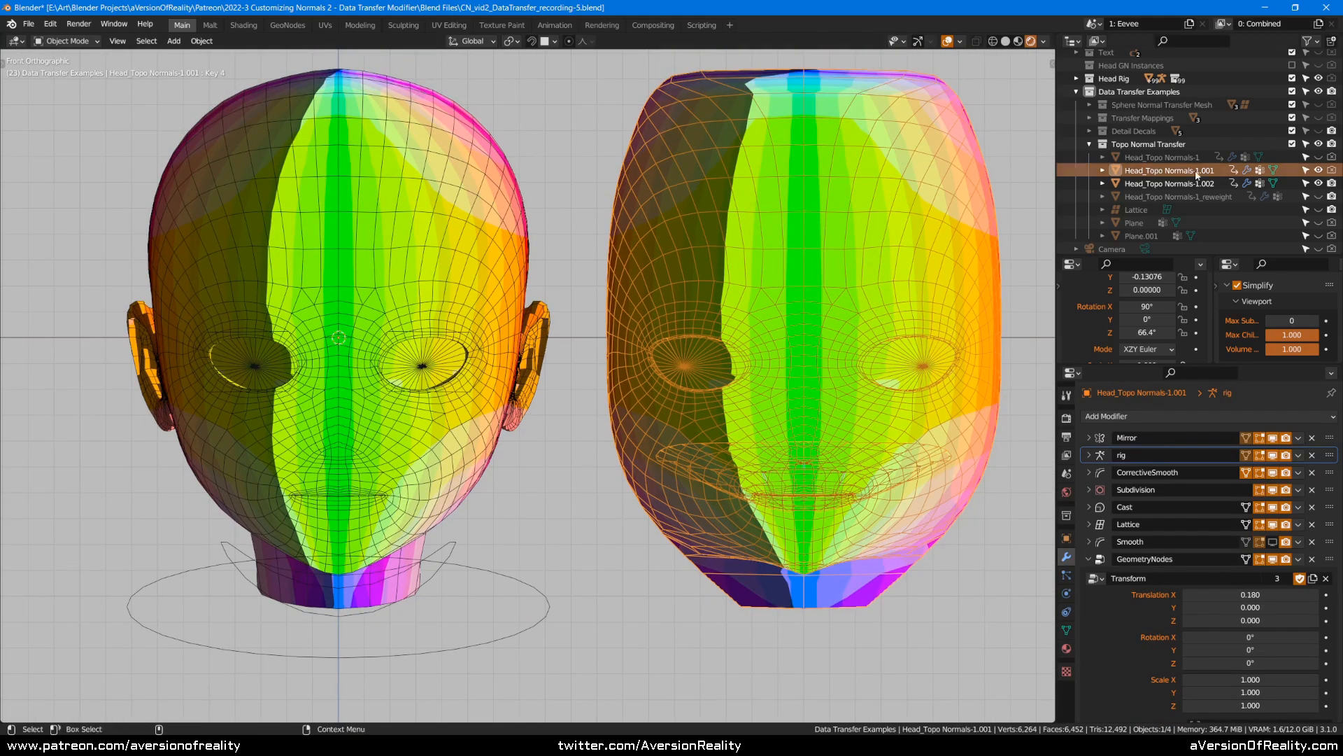
left_click(1272, 507)
left_click(1273, 524)
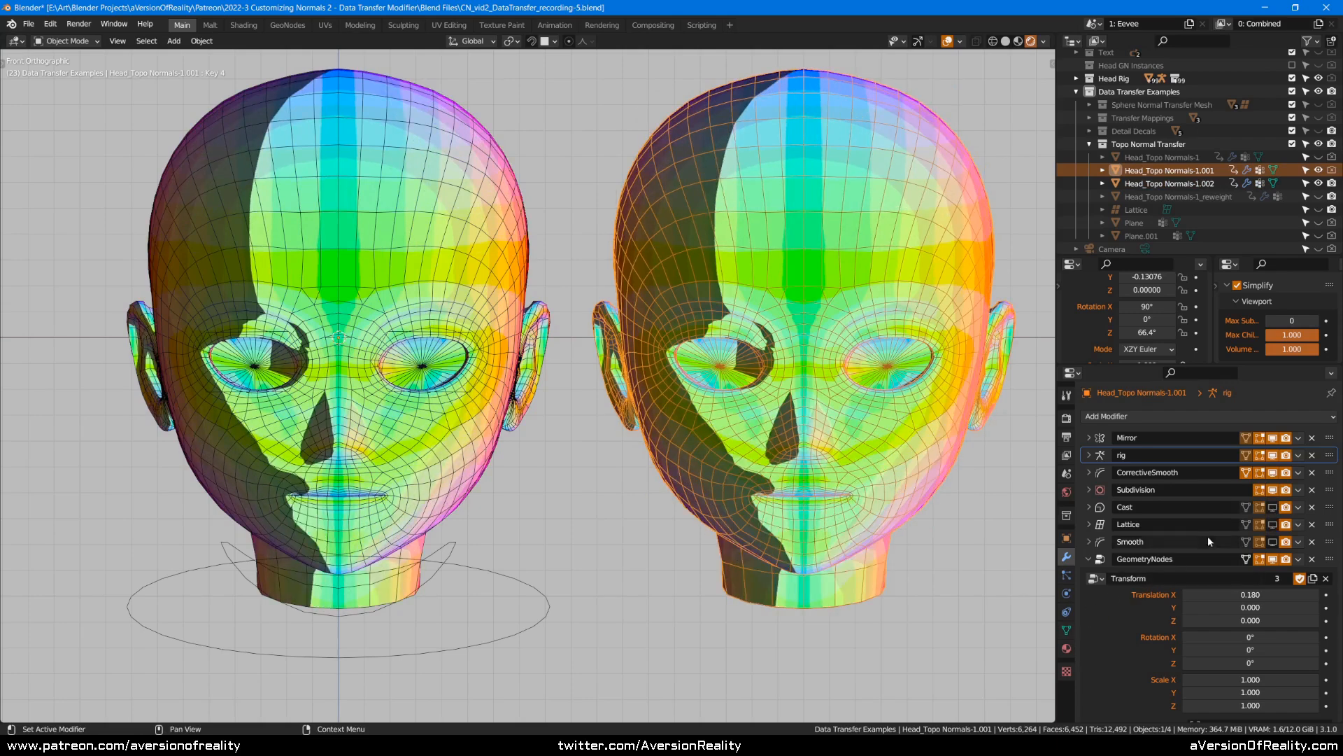
left_click(1273, 541)
- Put the character rig in Pose Mode and rotate the jaw control around X to open the mouth
left_click(424, 585)
key("ctrl+Tab")
key("r")
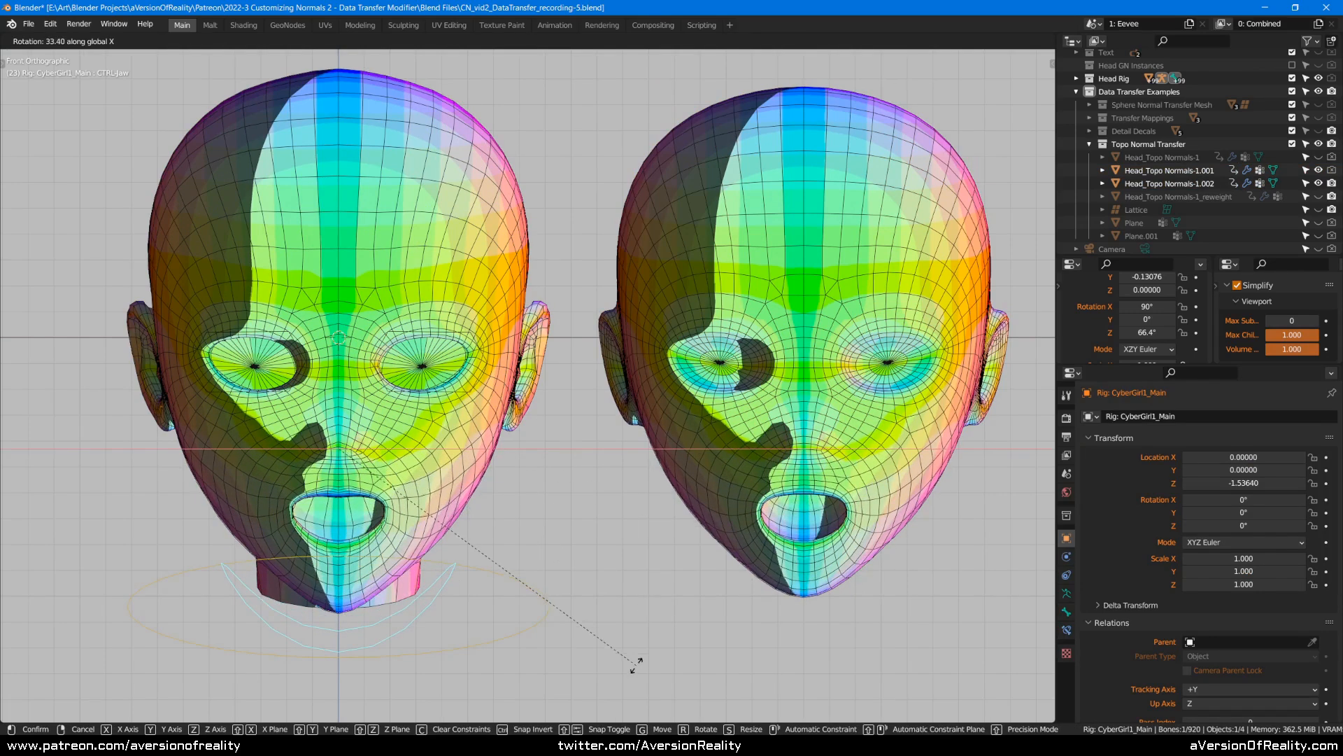
left_click(616, 651)
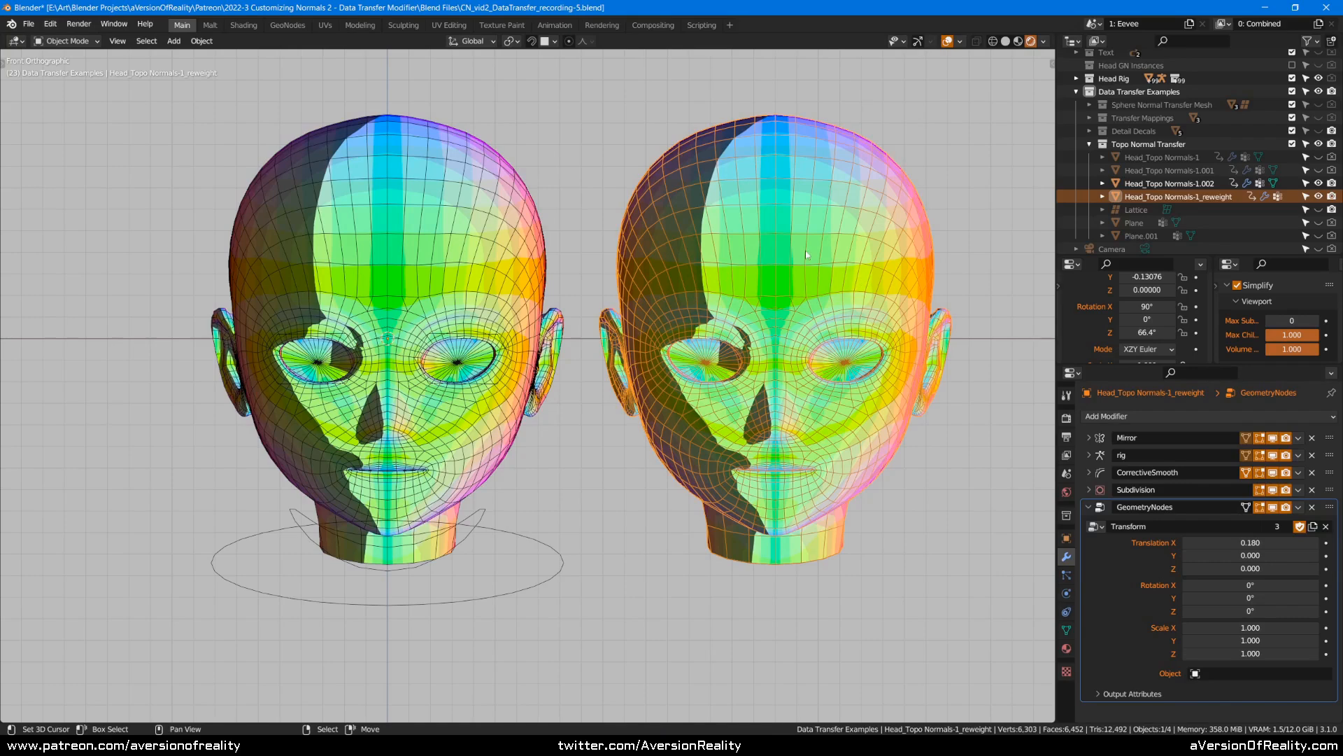
- Toggle the GeometryNodes modifier's viewport display on Head_Topo Normals-1_reweight repeatedly to compare the offset and original positions, leaving it enabled
middle_click_drag(754, 287, 745, 307)
key("KP_1")
left_click(1273, 508)
left_click(1273, 508)
left_click(1274, 508)
left_click(1273, 508)
left_click(1273, 508)
left_click(1273, 508)
- Put the CyberGirl1_Main rig in Pose Mode and rotate the jaw control 29° around X
scroll(513, 510, "up", 1)
left_click(457, 567)
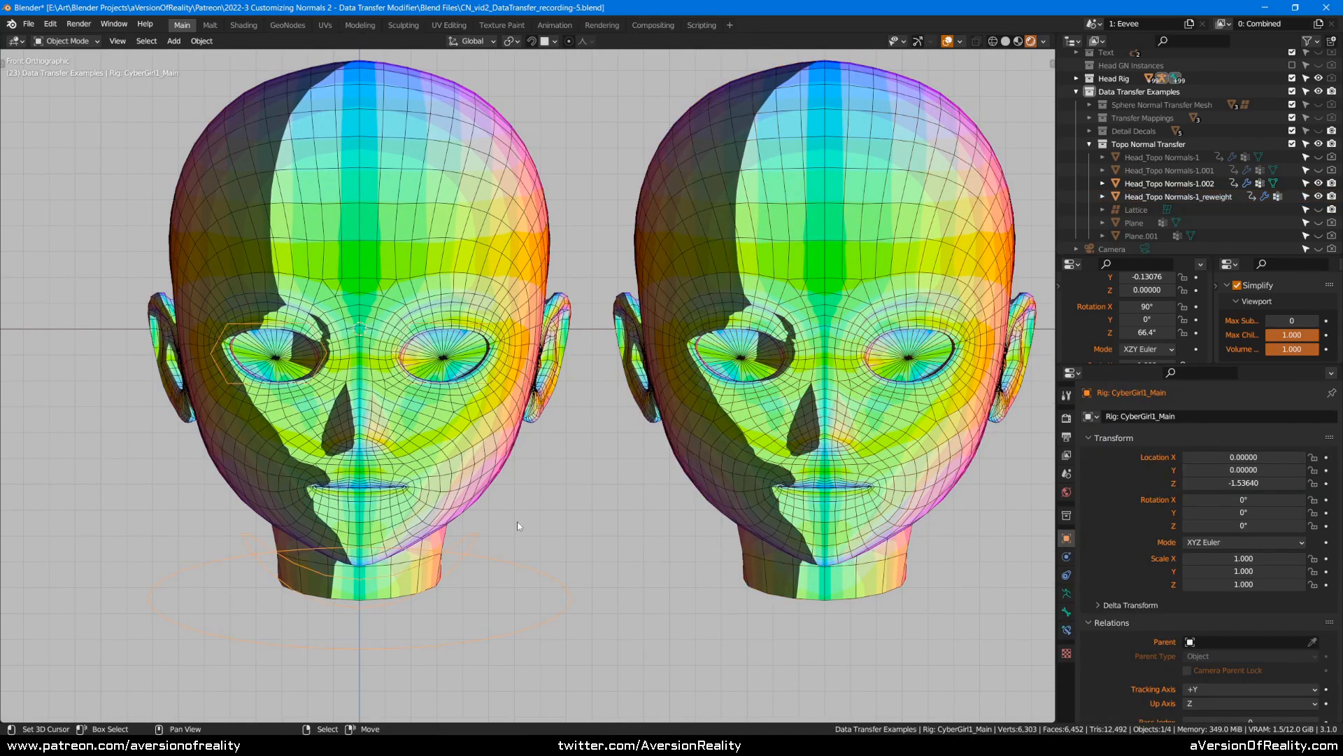
key("ctrl+Tab")
left_click(455, 570)
key("r")
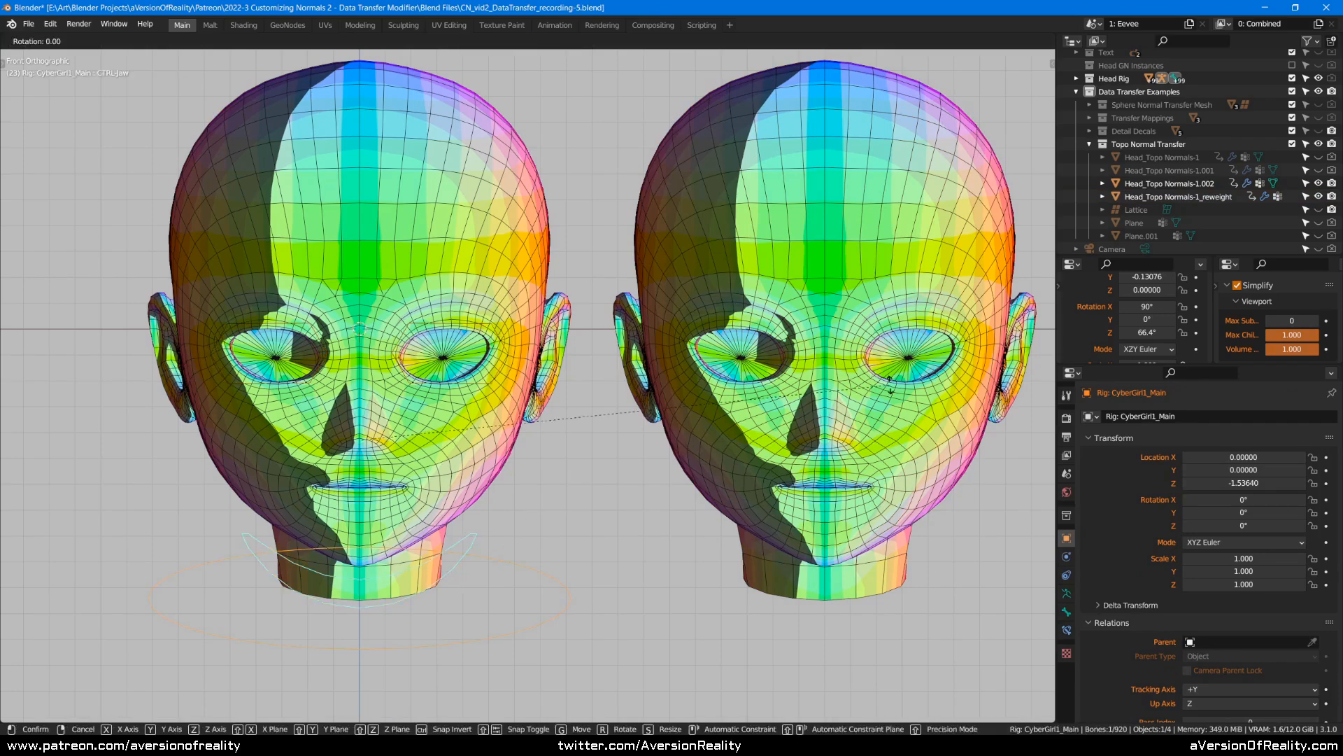
key("x")
left_click(856, 654)
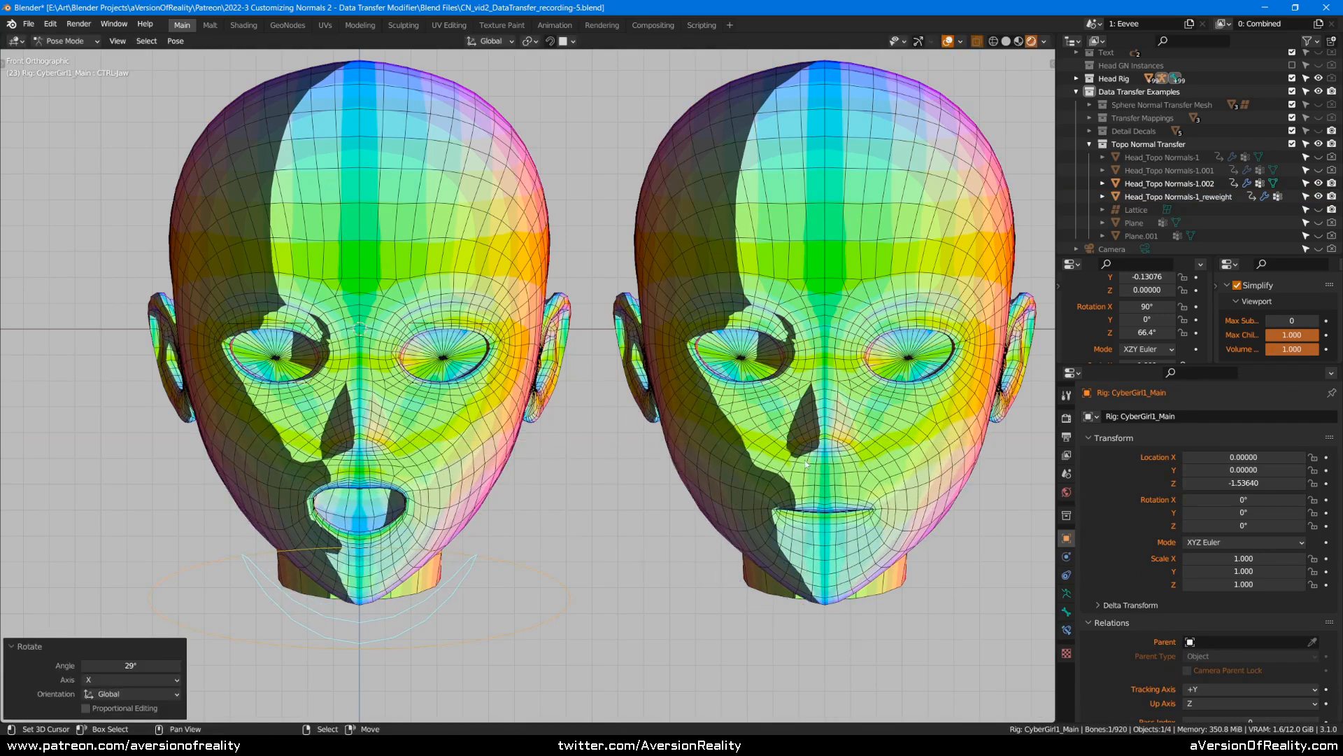
- Inspect both open-jaw heads from an angle, and enable the DataTransfer modifier in the viewport on Head_Topo Normals-1.002
middle_click_drag(846, 342, 894, 360)
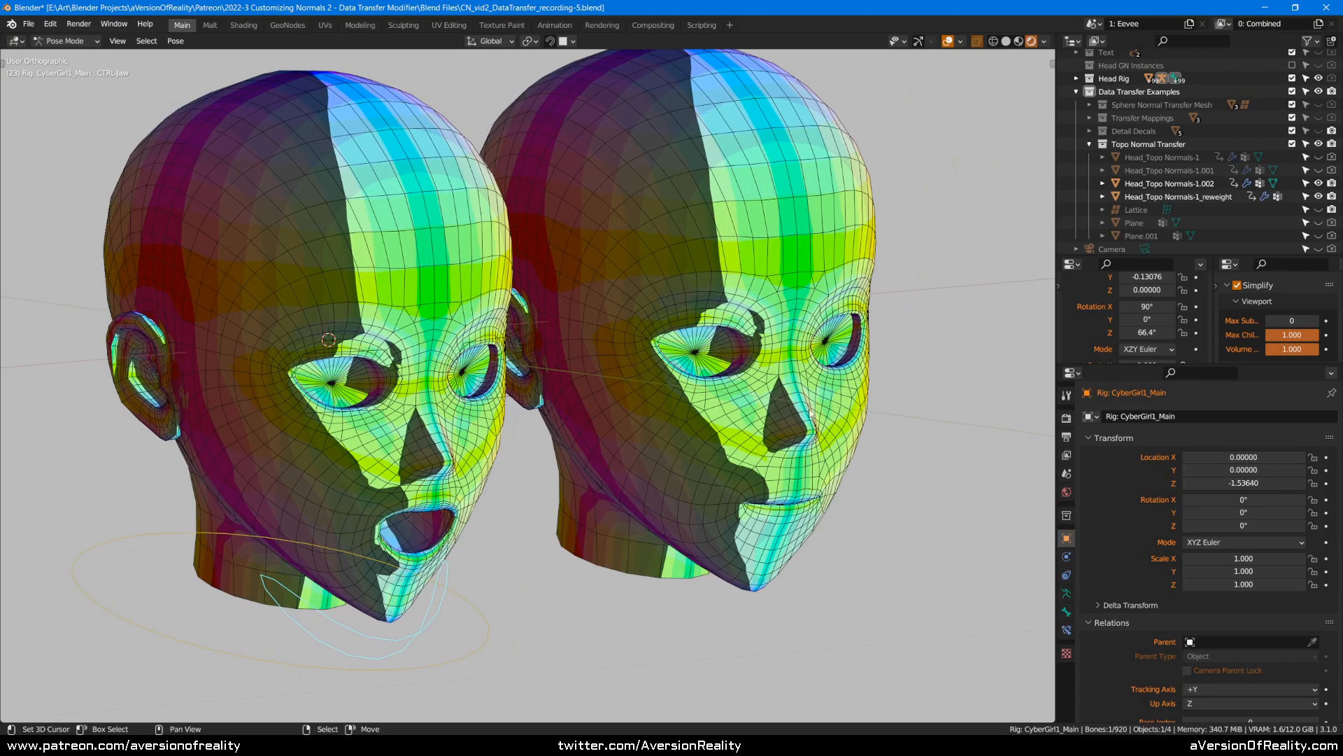
key("KP_1")
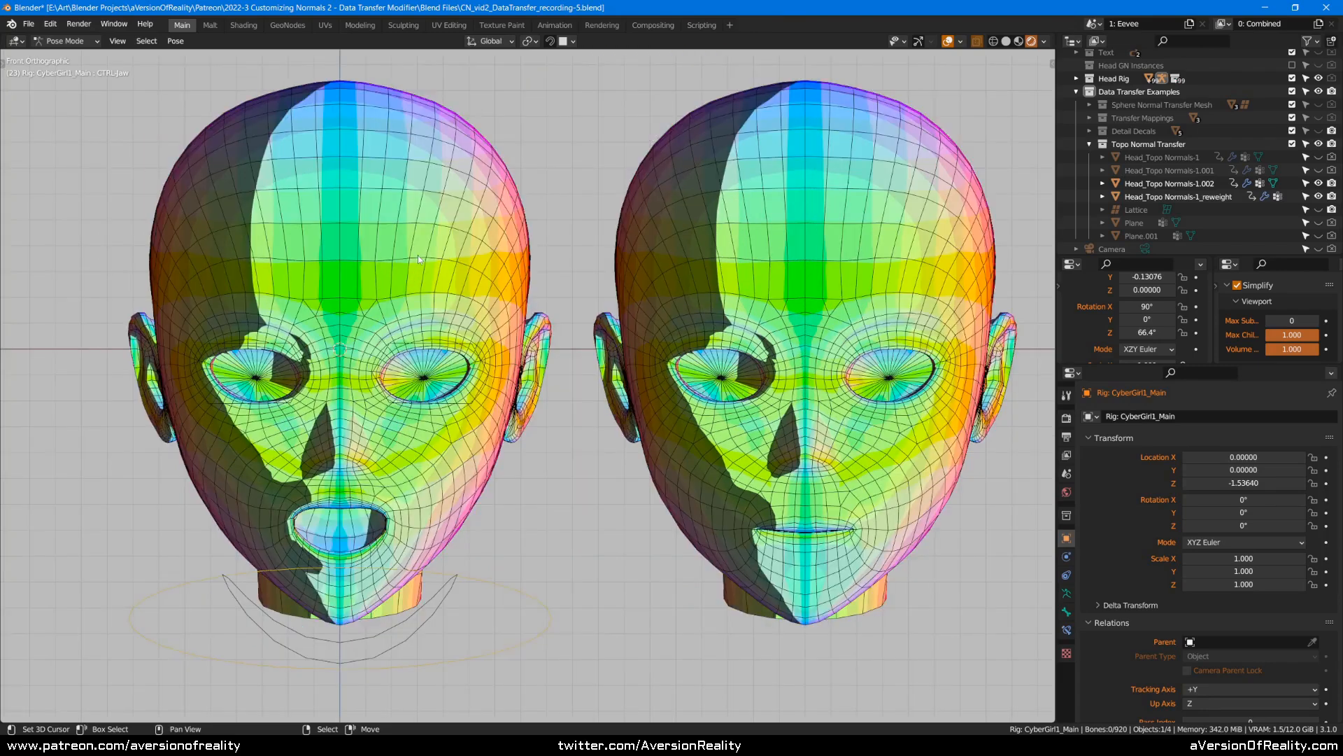
left_click(1247, 183)
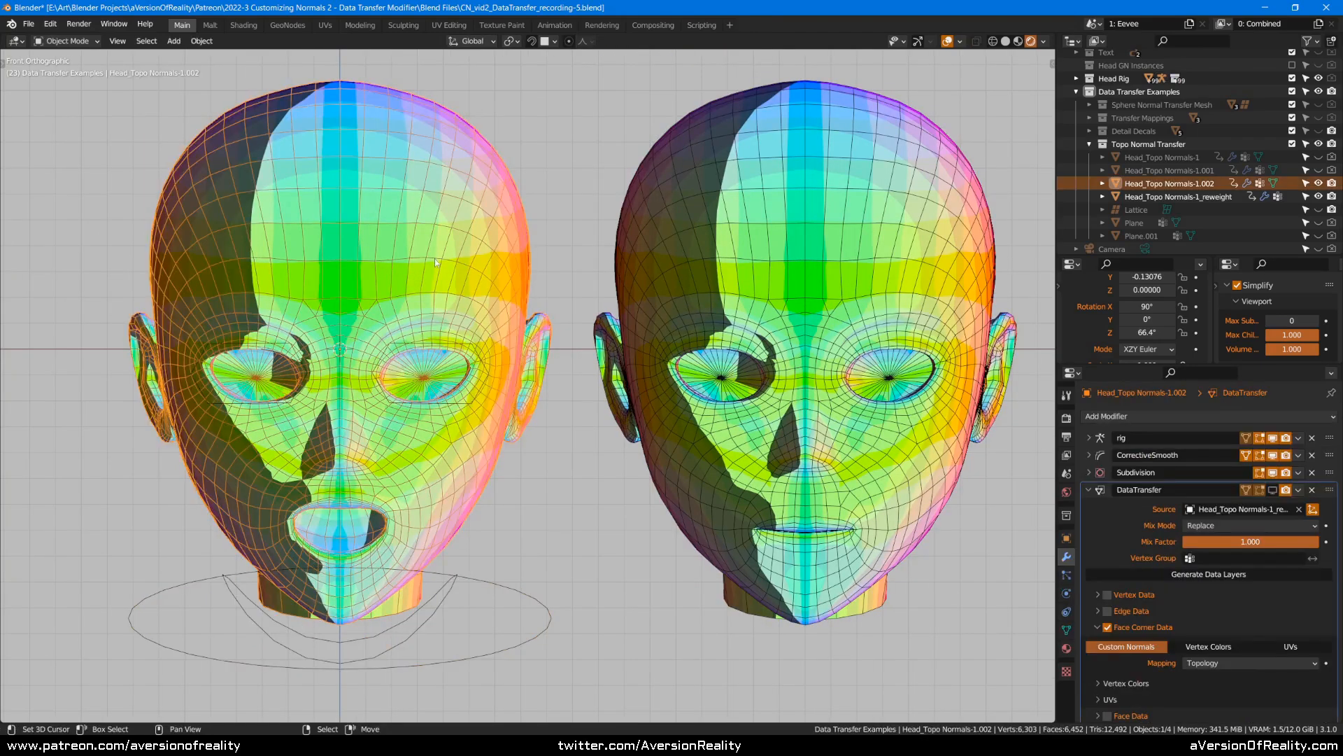
left_click(1273, 490)
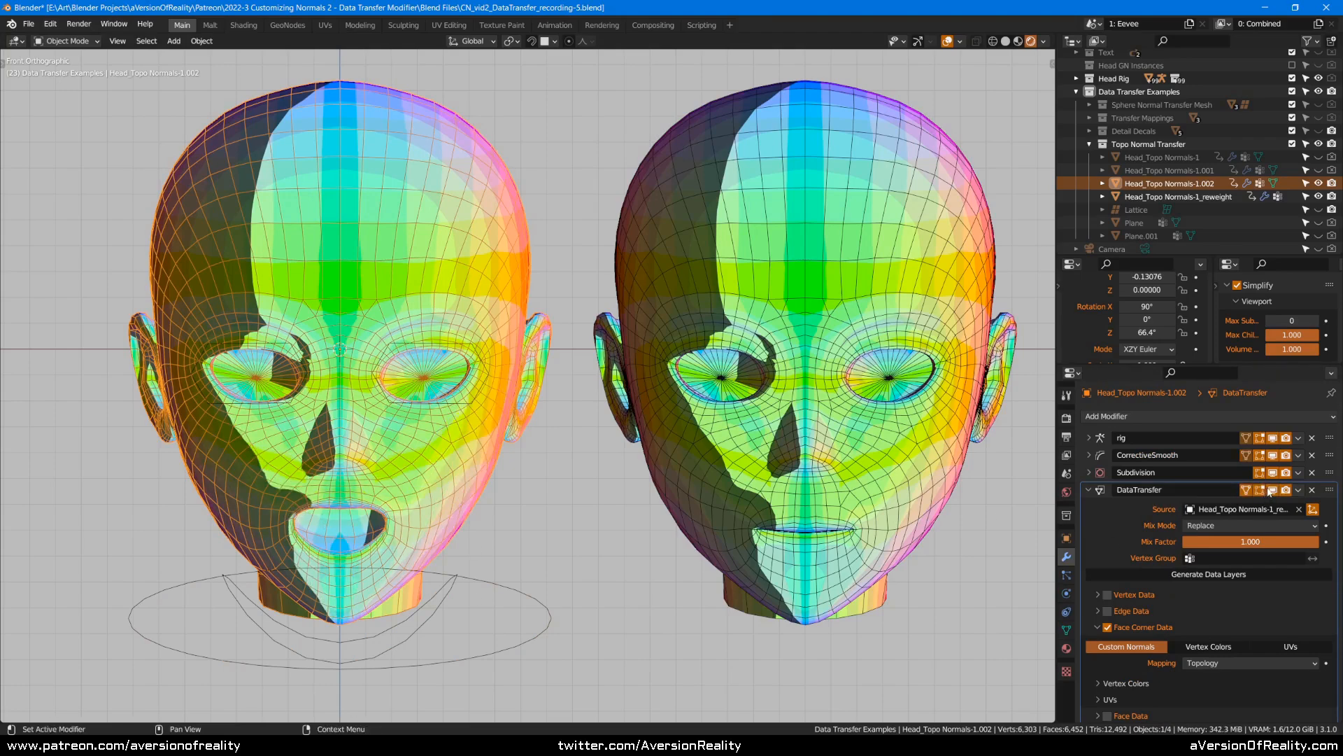
- Return the rig to Pose Mode, reset the jaw control and rotate it 22.4° around X
left_click(418, 635)
key("ctrl+Tab")
left_click(418, 634)
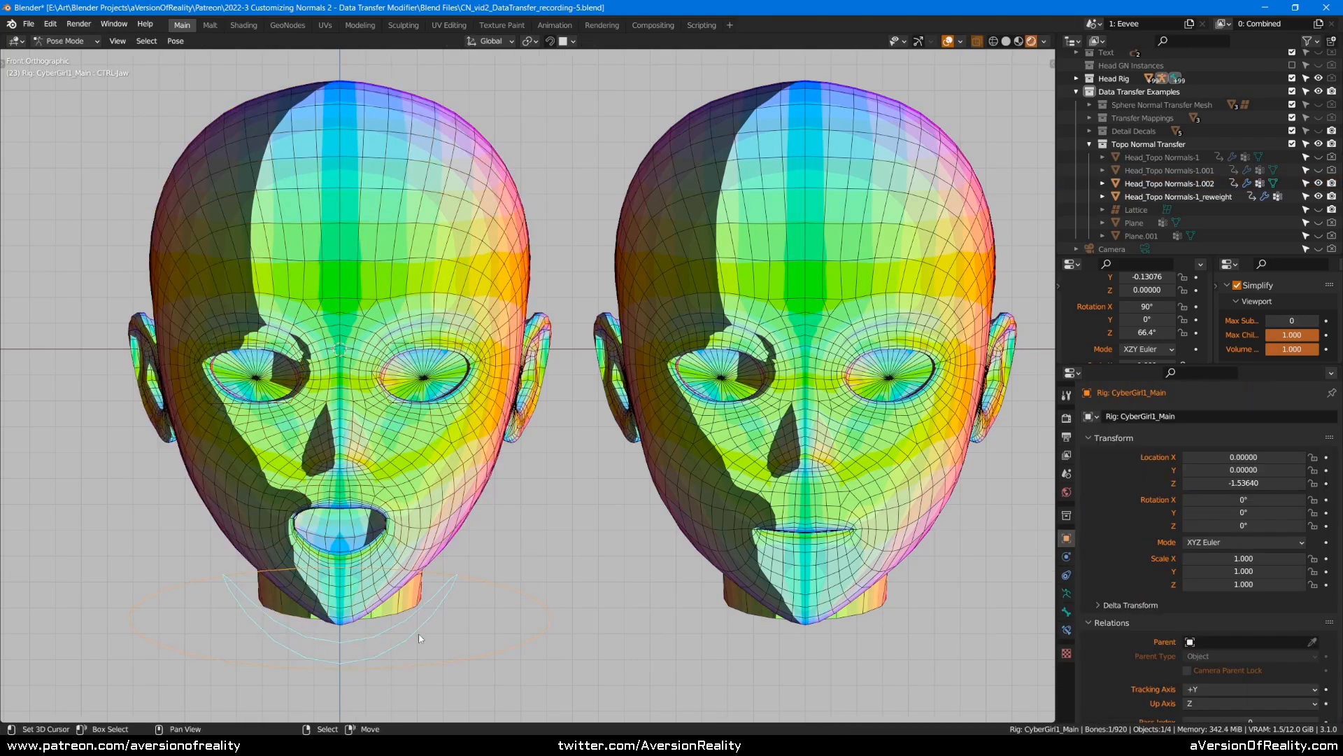
key("alt+g")
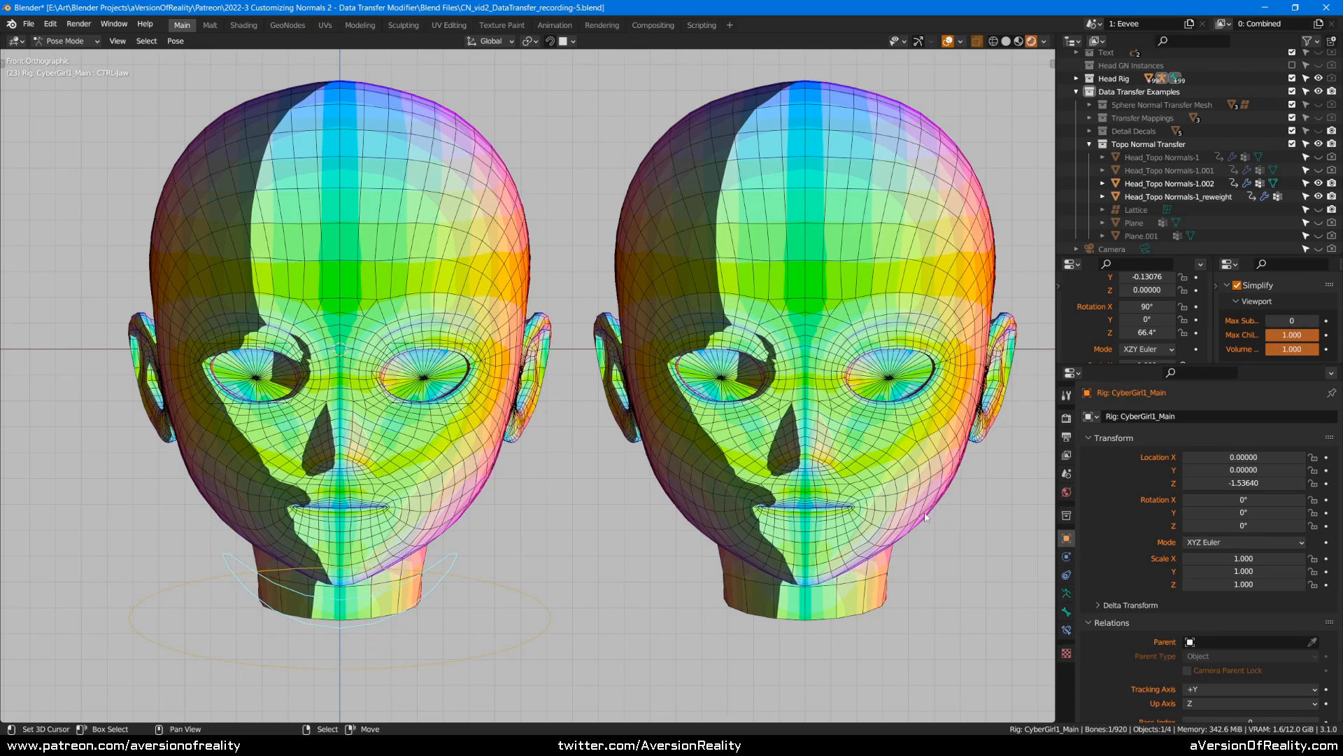
key("r")
key("x")
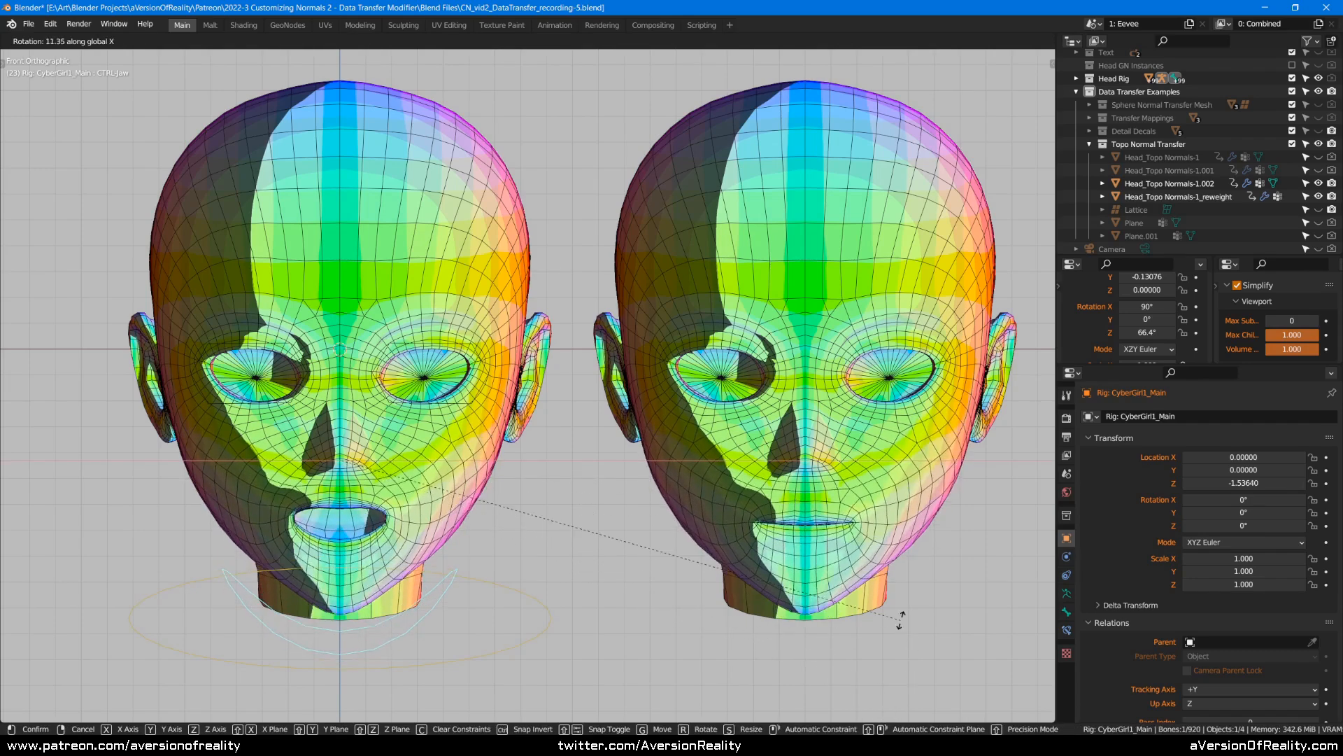
left_click(552, 539)
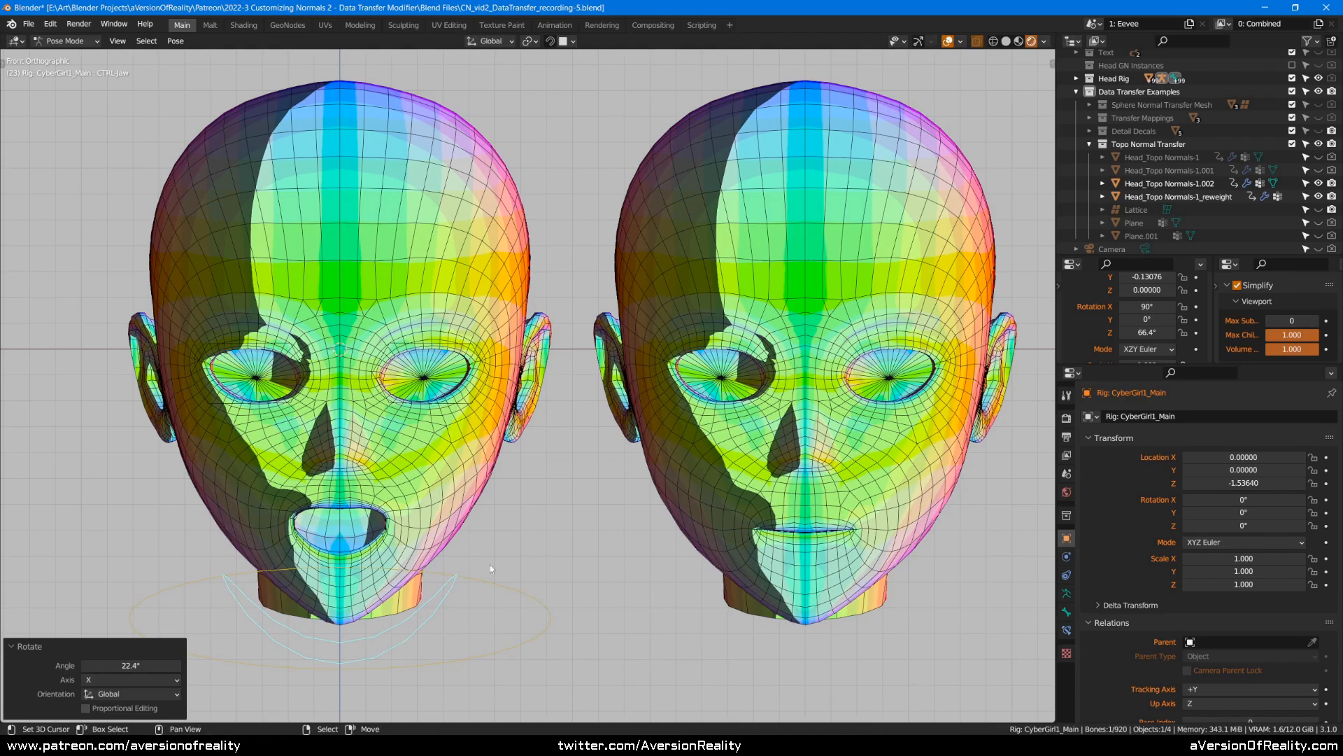
- Disable DataTransfer in the viewport on Head_Topo Normals-1.002, and select Head_Topo Normals-1_reweight to inspect its jaw from the side
key("ctrl+Tab")
right_click(315, 586)
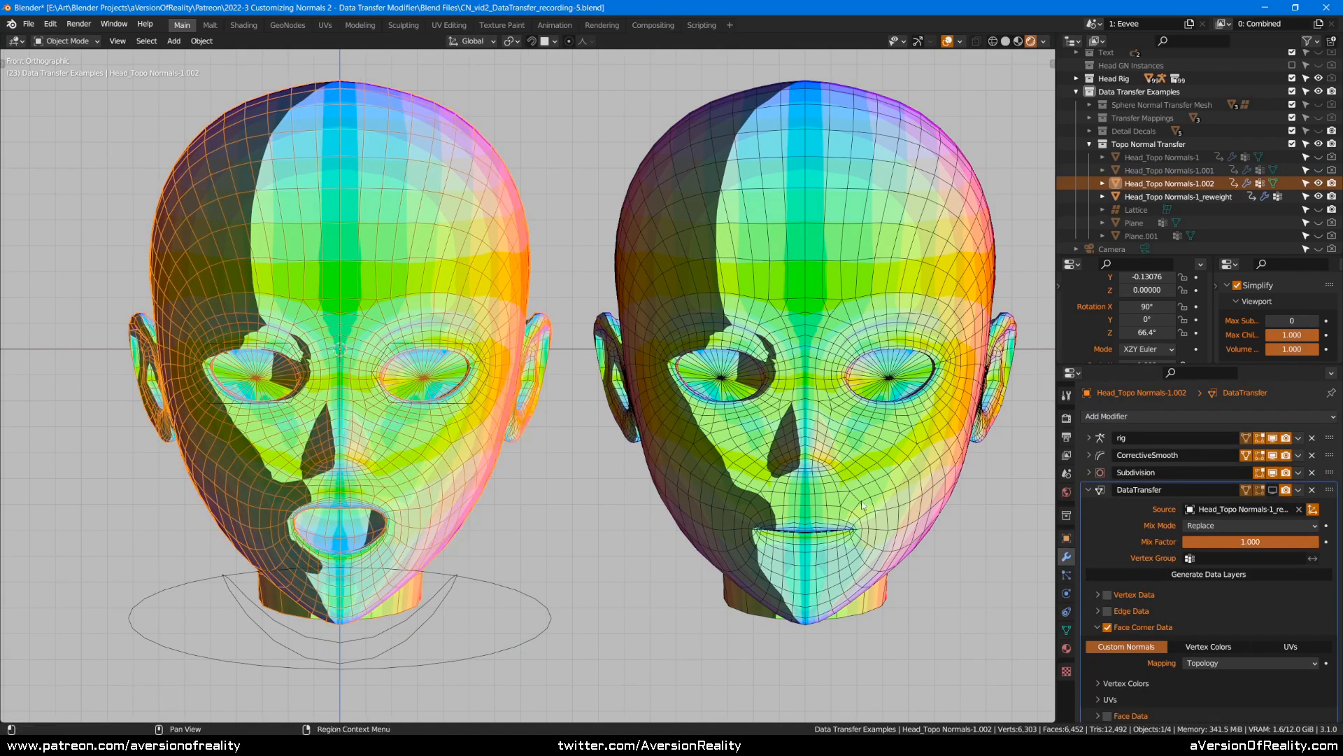
left_click(745, 497)
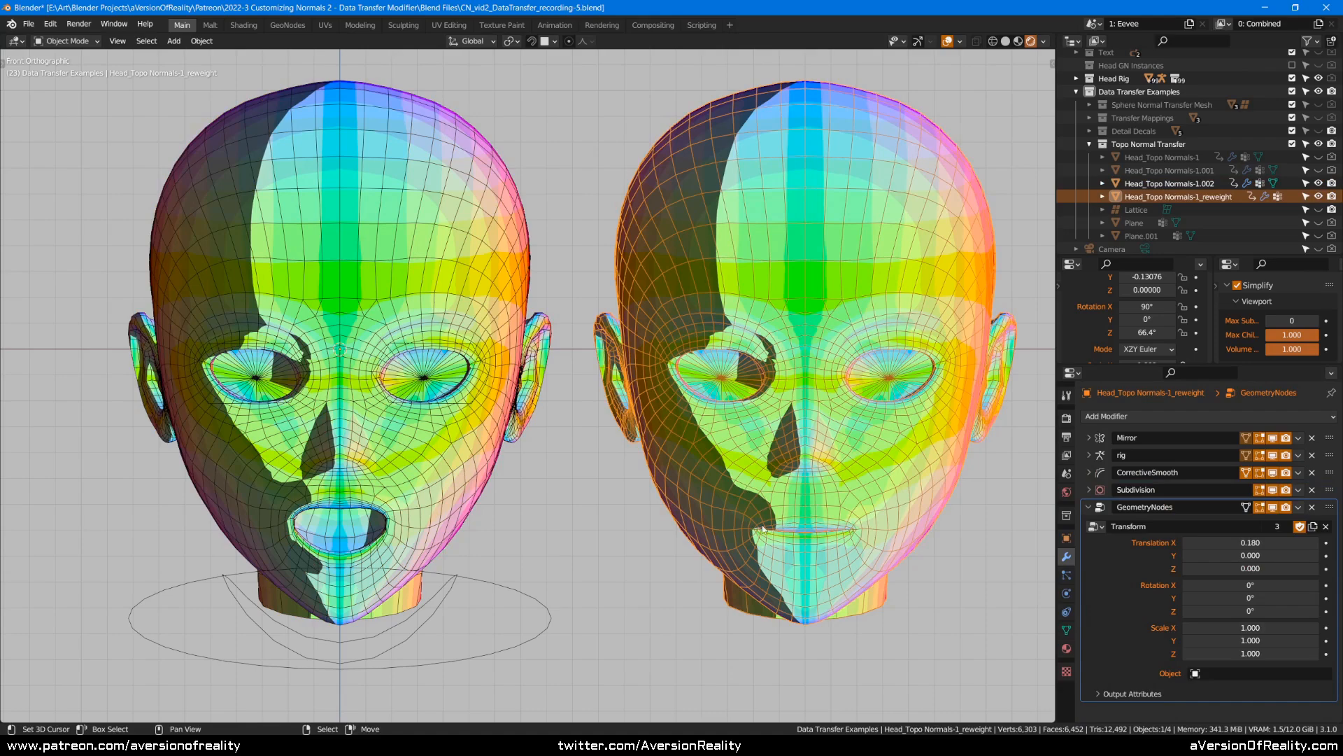
middle_click_drag(839, 466, 782, 555)
middle_click_drag(764, 614, 781, 566)
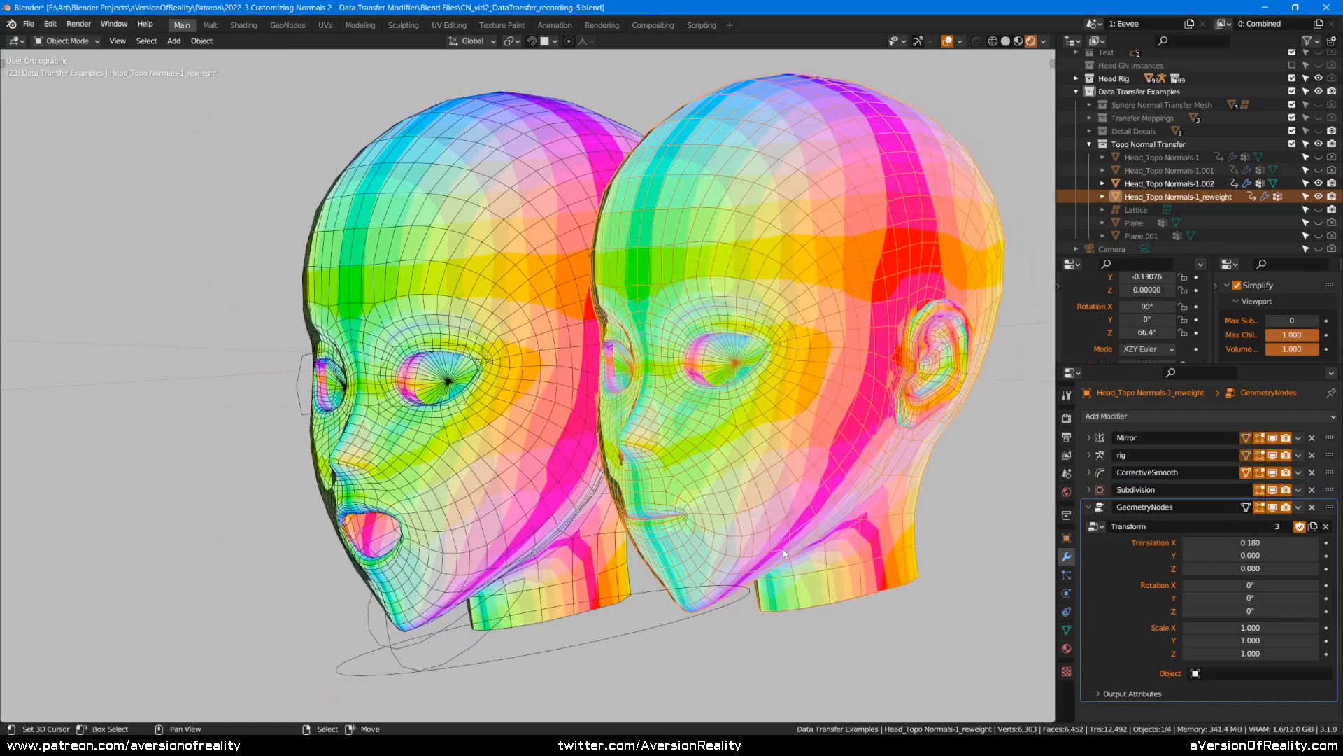
key("KP_1")
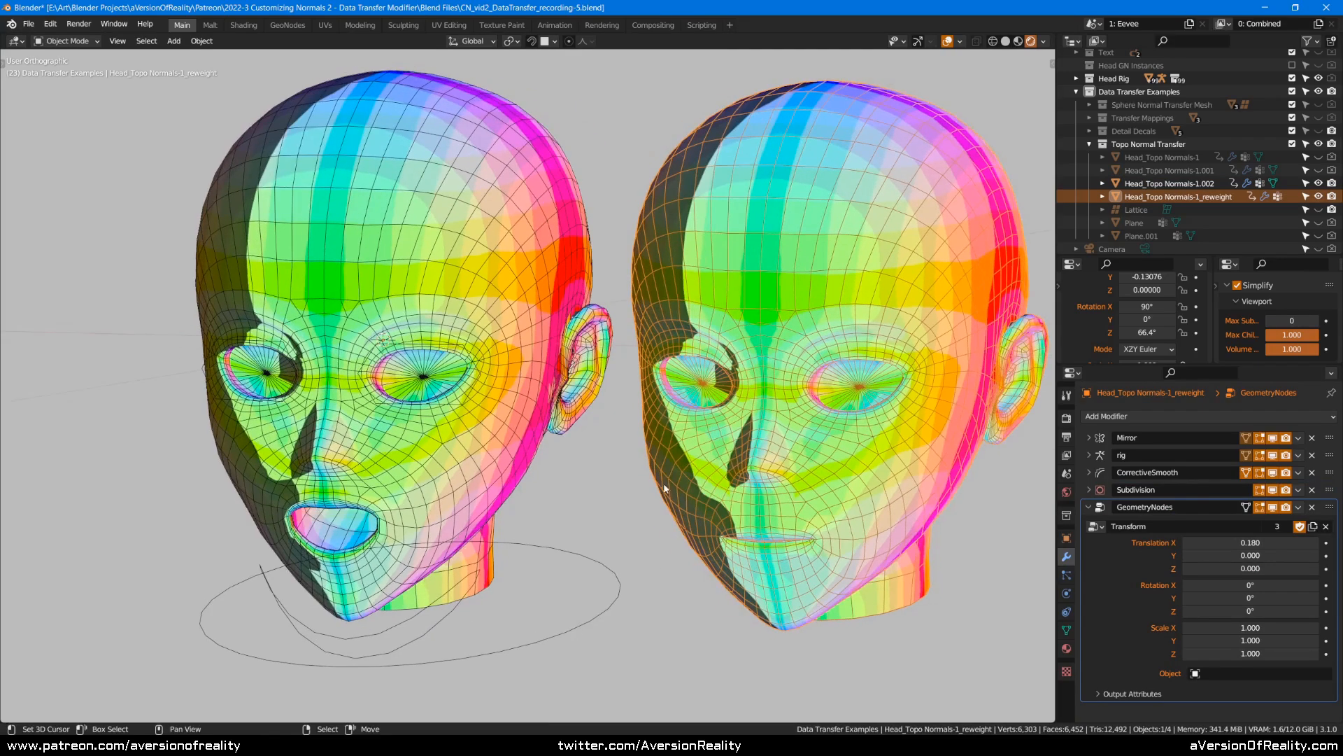
- Toggle DataTransfer's viewport display on Head_Topo Normals-1.002 repeatedly to compare the mouth shading, leaving the modifier enabled
left_click(414, 630)
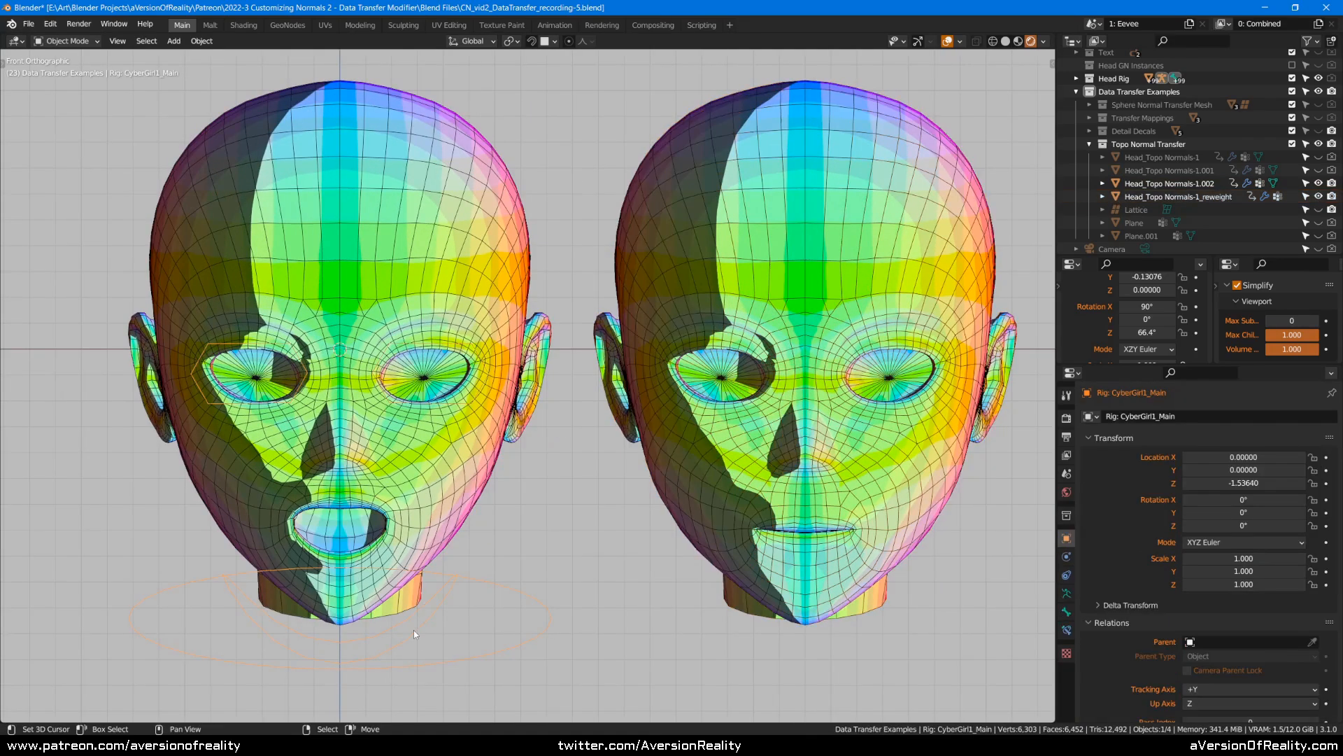
key("ctrl+Tab")
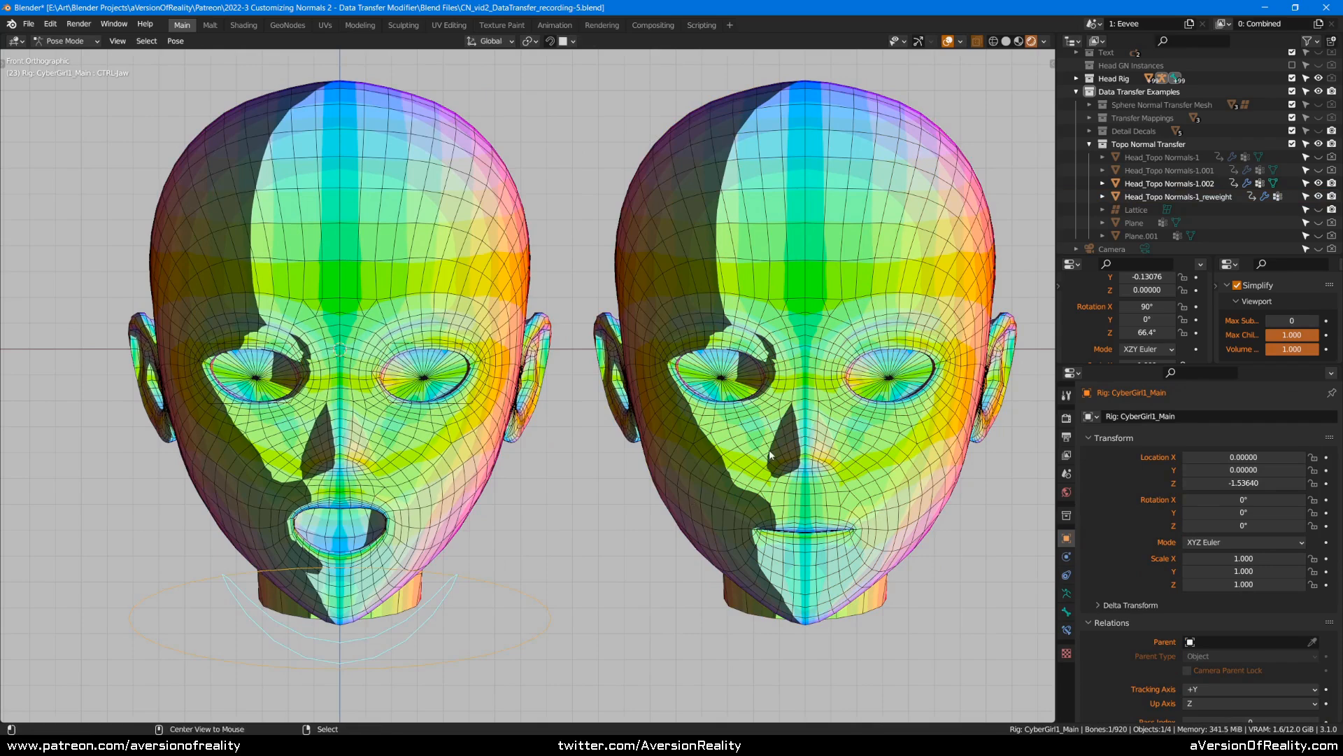
key("ctrl+Tab")
right_click(511, 392)
left_click(1270, 489)
left_click(1271, 490)
left_click(1271, 489)
left_click(1270, 489)
left_click(1271, 489)
left_click(1270, 489)
left_click(1270, 489)
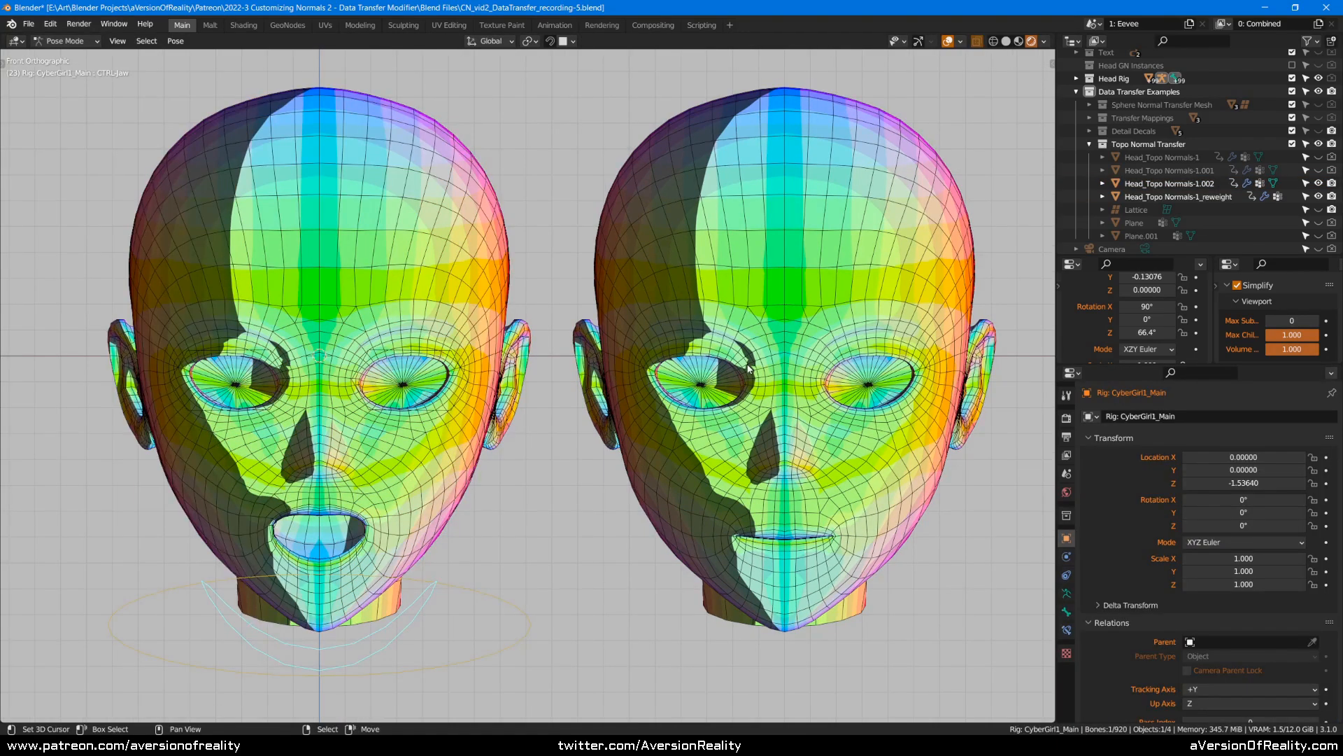
- Reset the jaw control's rotation, rotate it 38.6° around X and inspect both heads from another angle
key("alt+r")
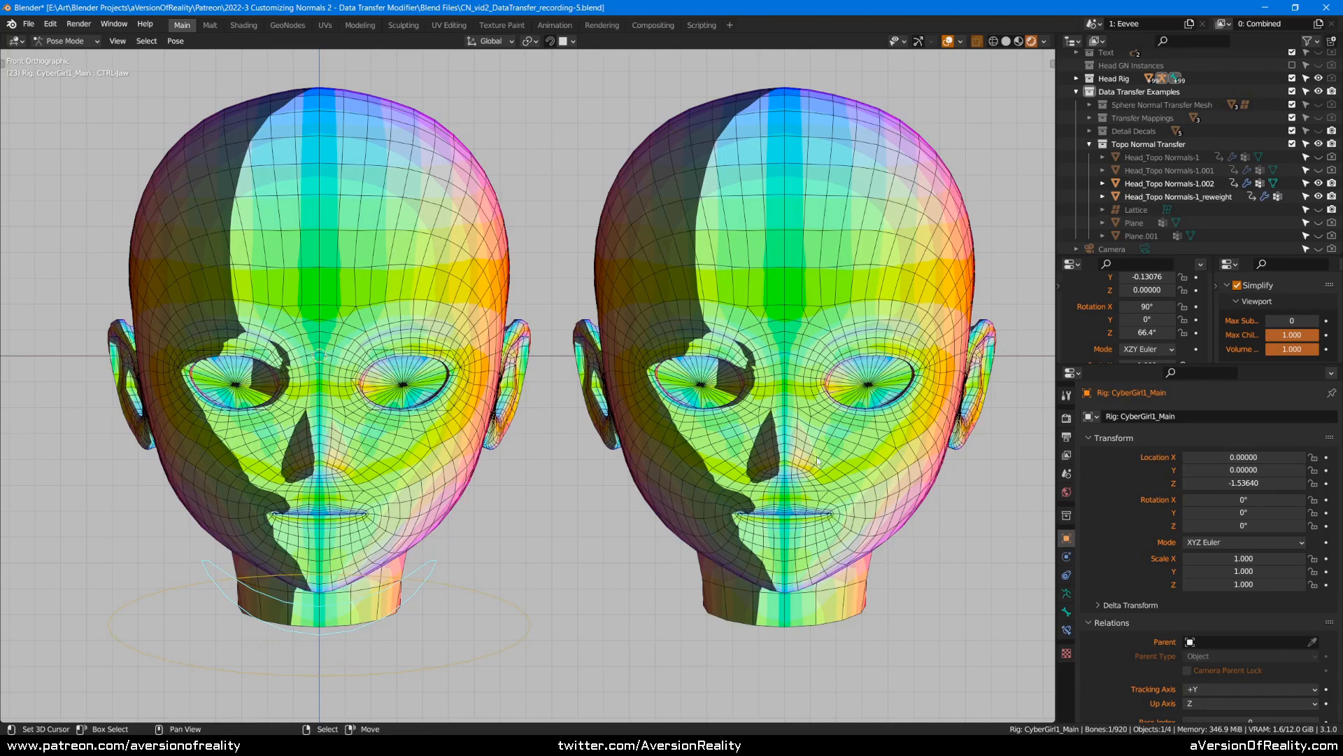
key("r")
key("x")
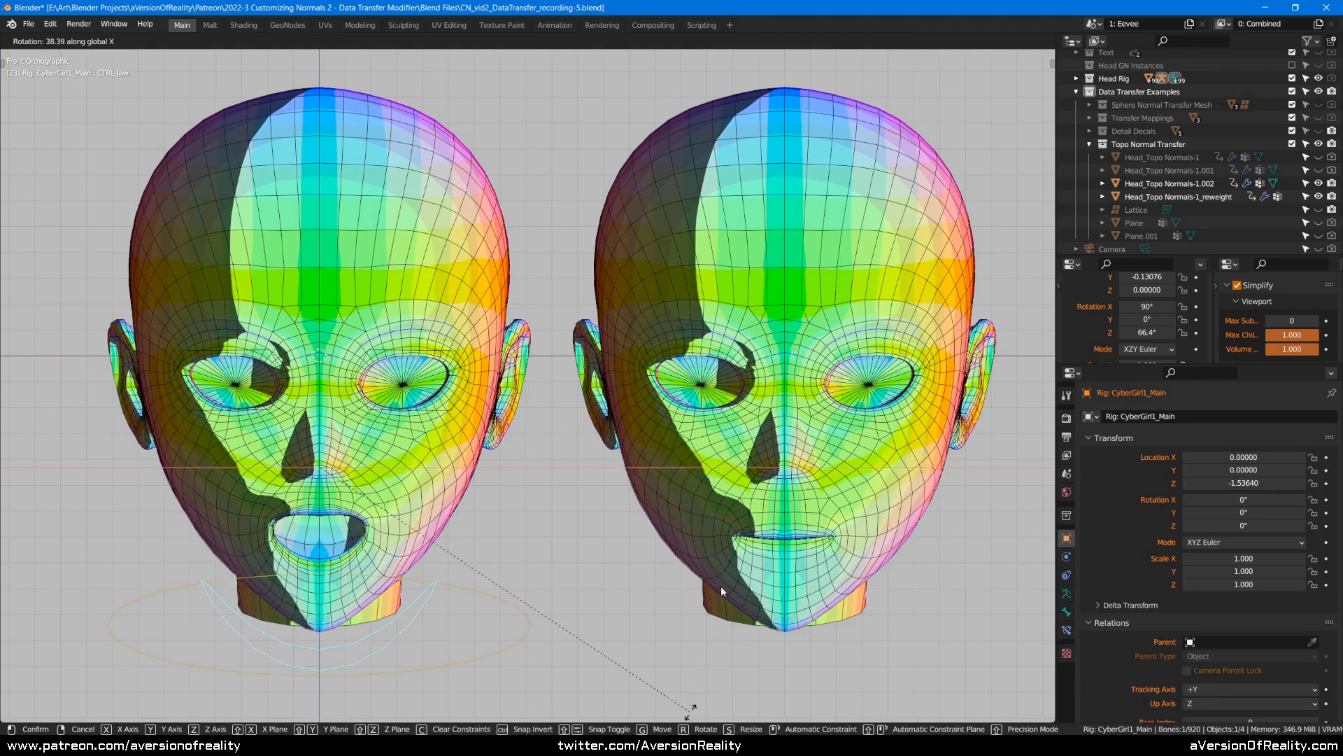
left_click(687, 690)
middle_click_drag(672, 396, 673, 458)
key("KP_1")
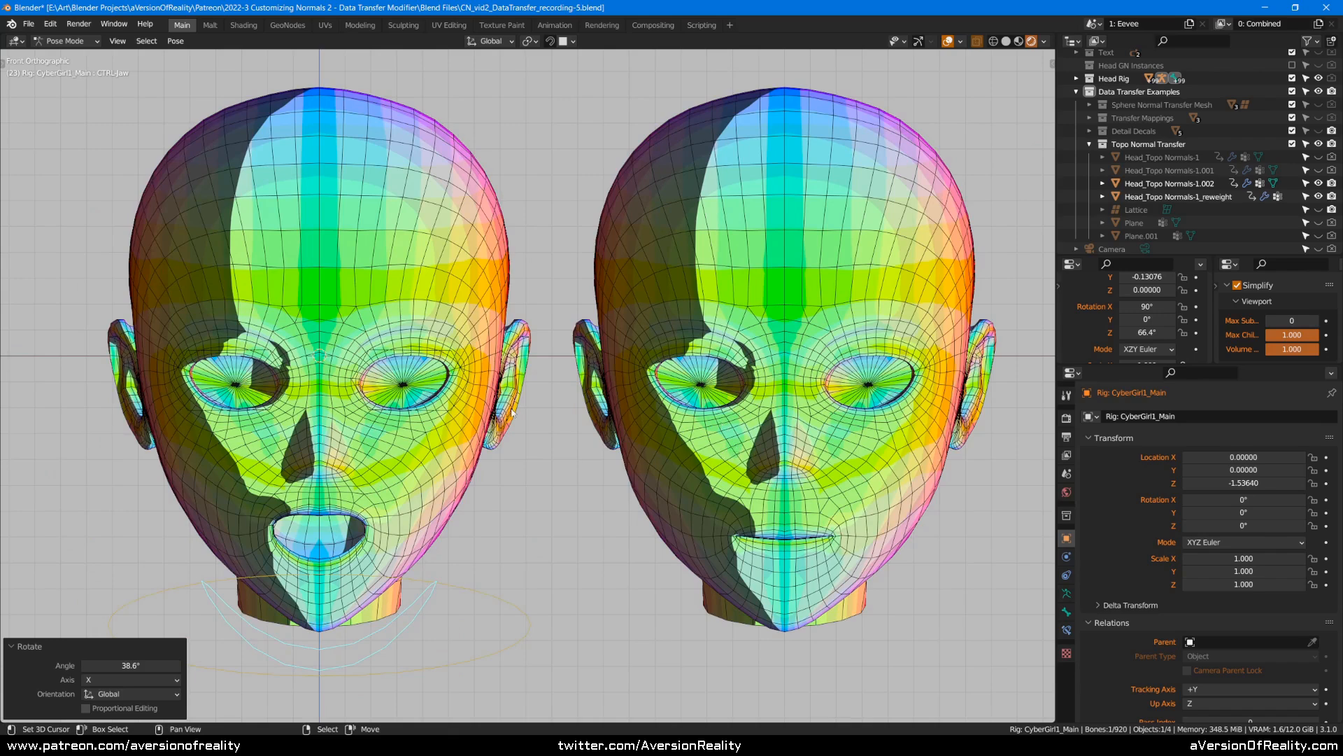
- Reset the jaw control's rotation again and rotate it 27° around X
key("alt+r")
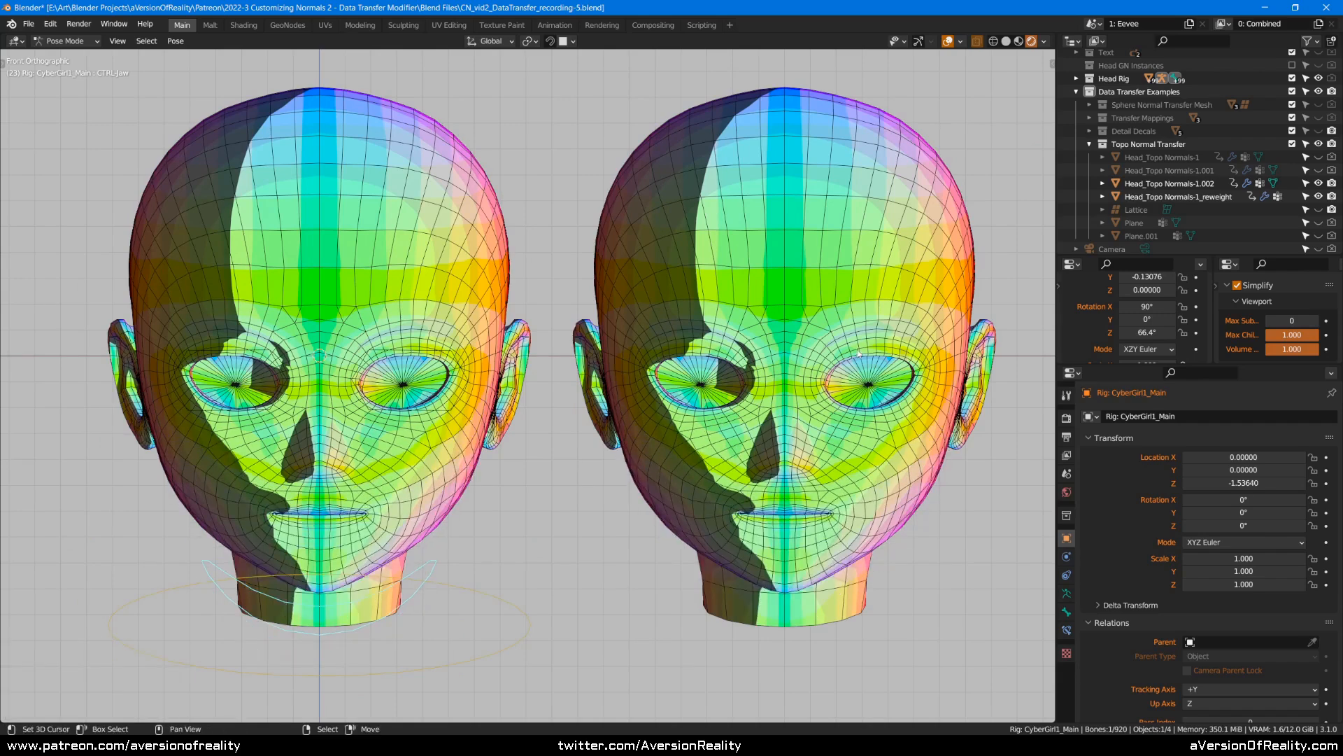
key("r")
key("x")
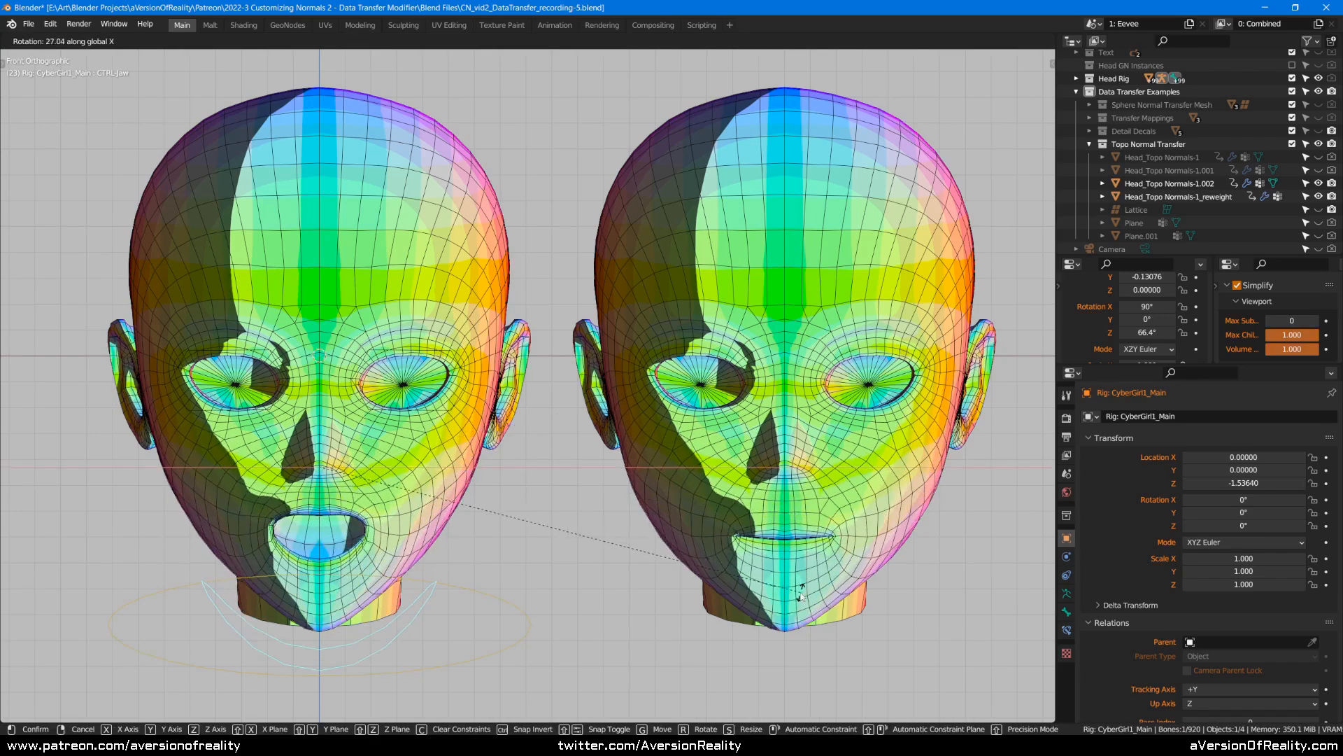
left_click(802, 593)
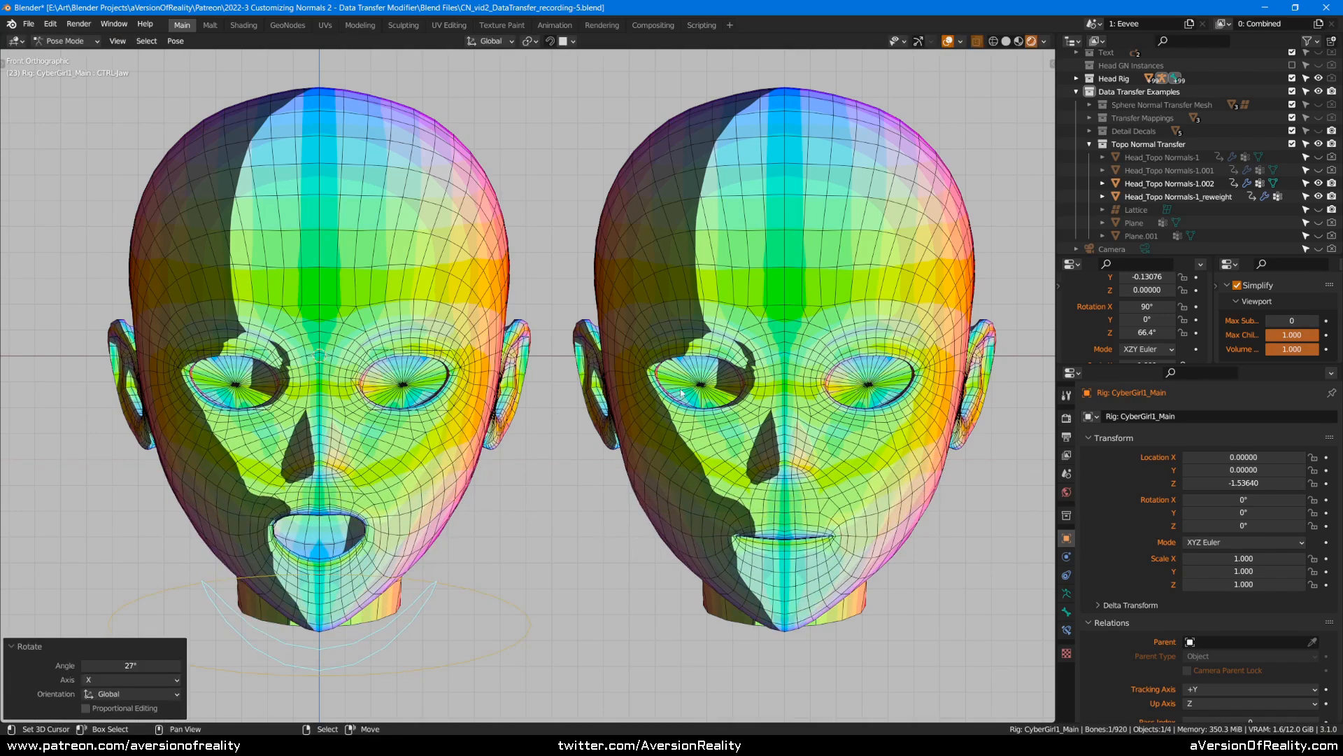